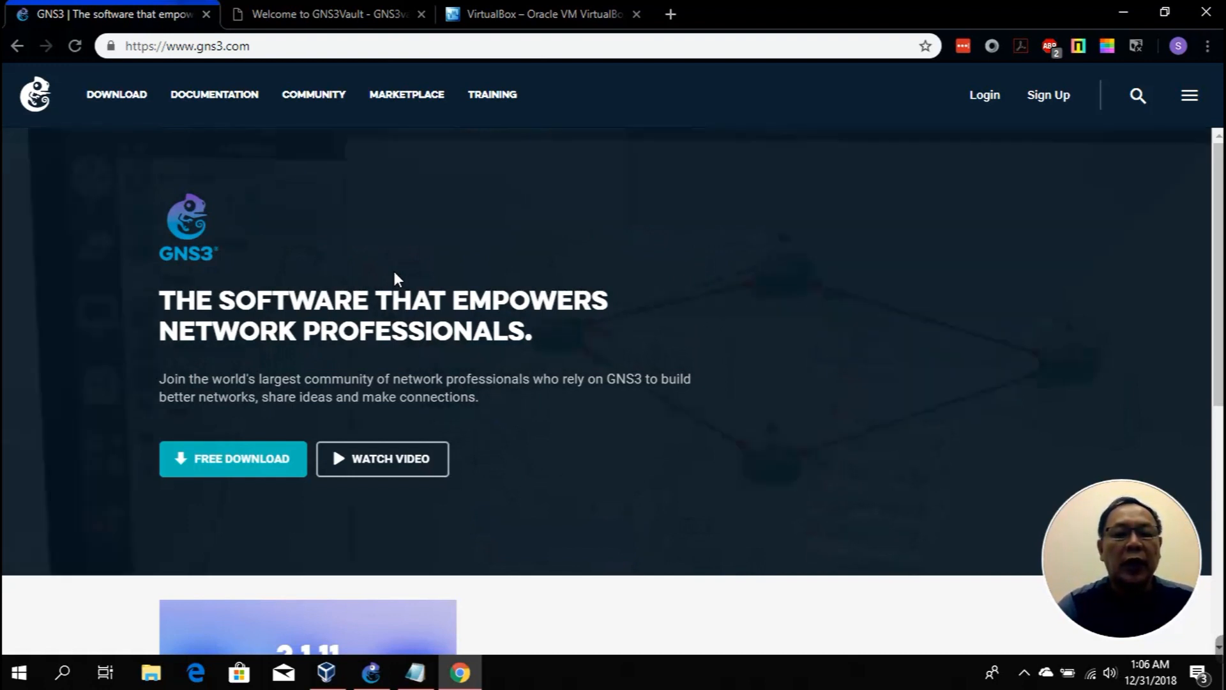
Step: Use the gns3vault.com address from the lab notes to open GNS3Vault's Labs page in Chrome
left_click(415, 672)
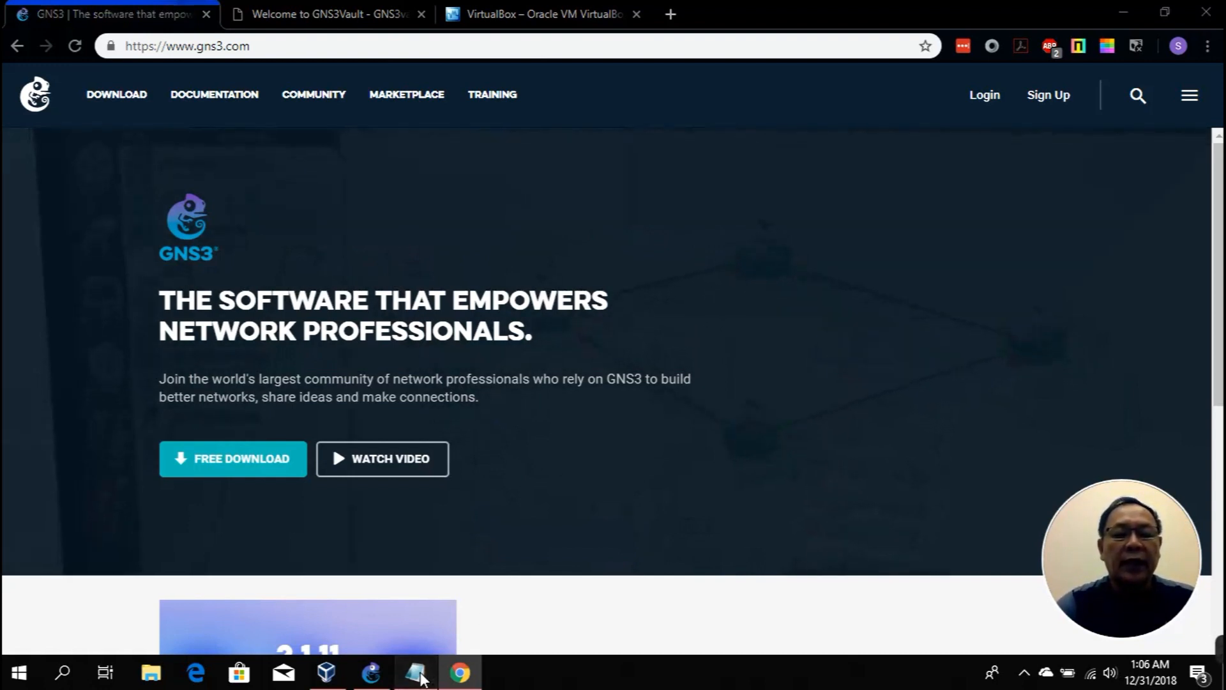
left_click_drag(5, 514, 323, 514)
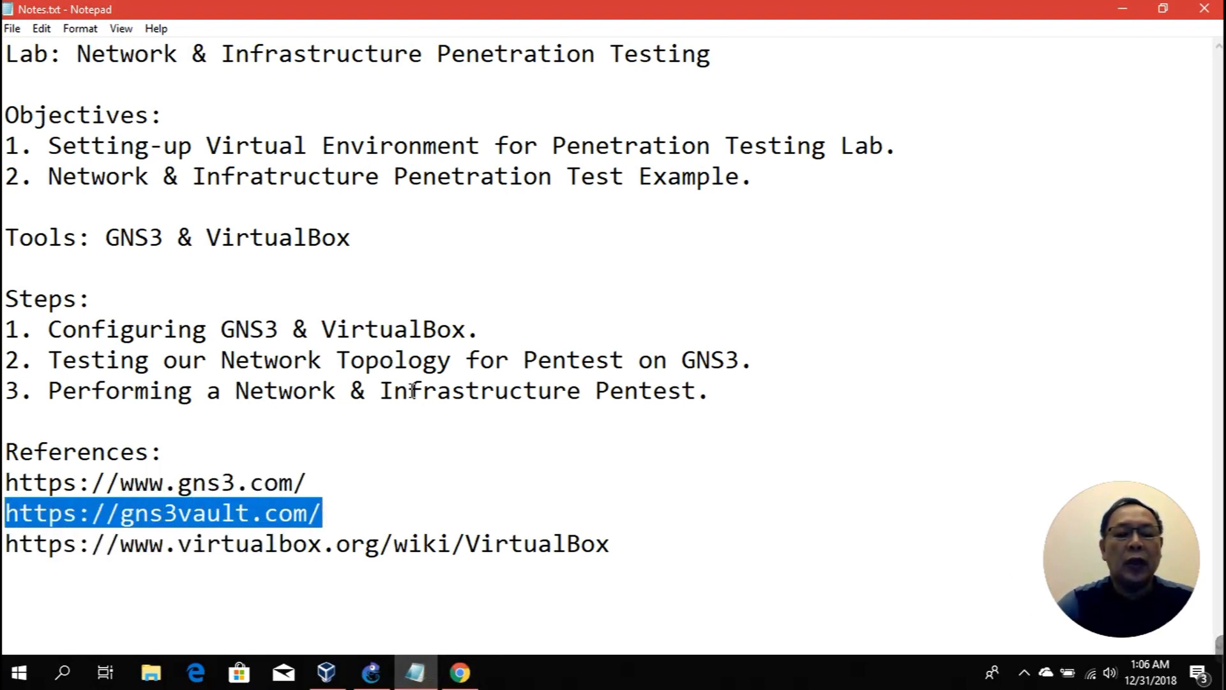
left_click(464, 670)
left_click(337, 15)
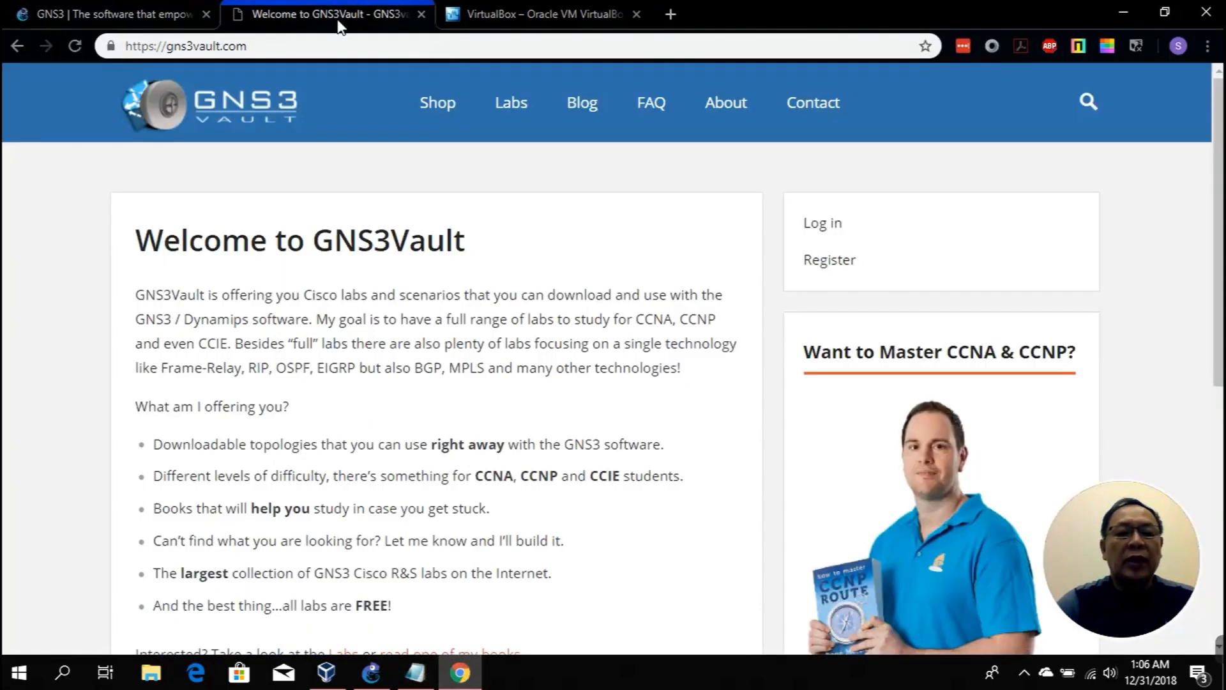
left_click(512, 103)
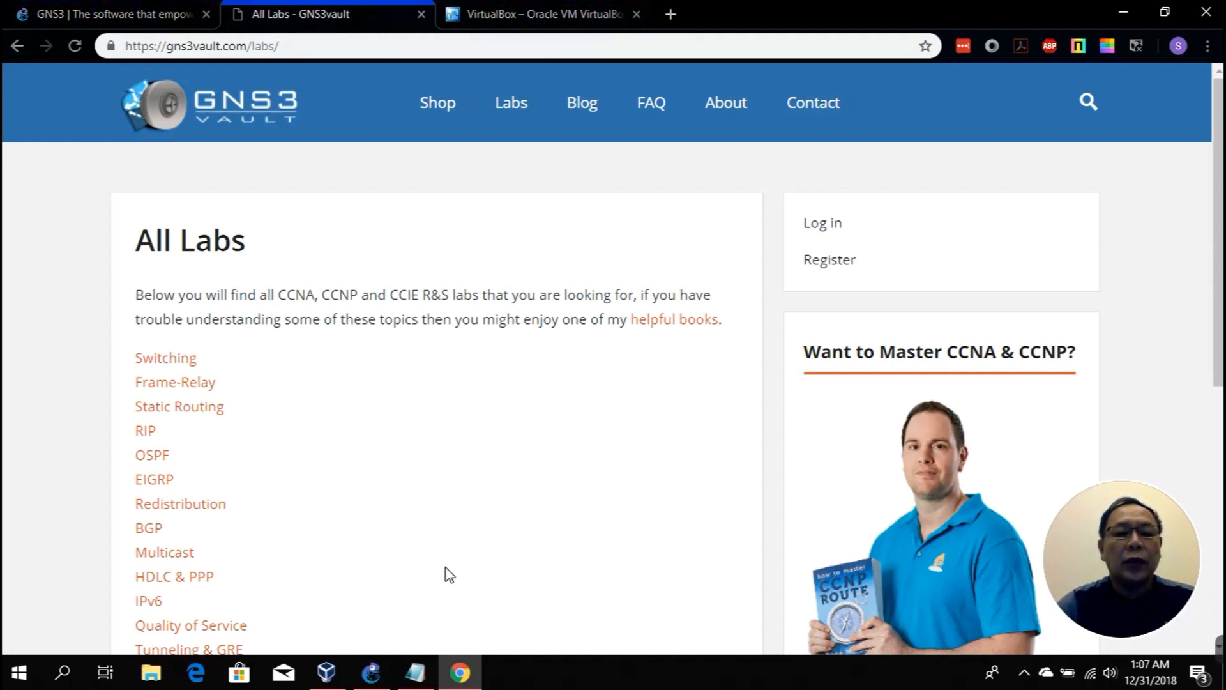
Step: Select the VirtualBox wiki address in the lab notes and return to Chrome
left_click(426, 682)
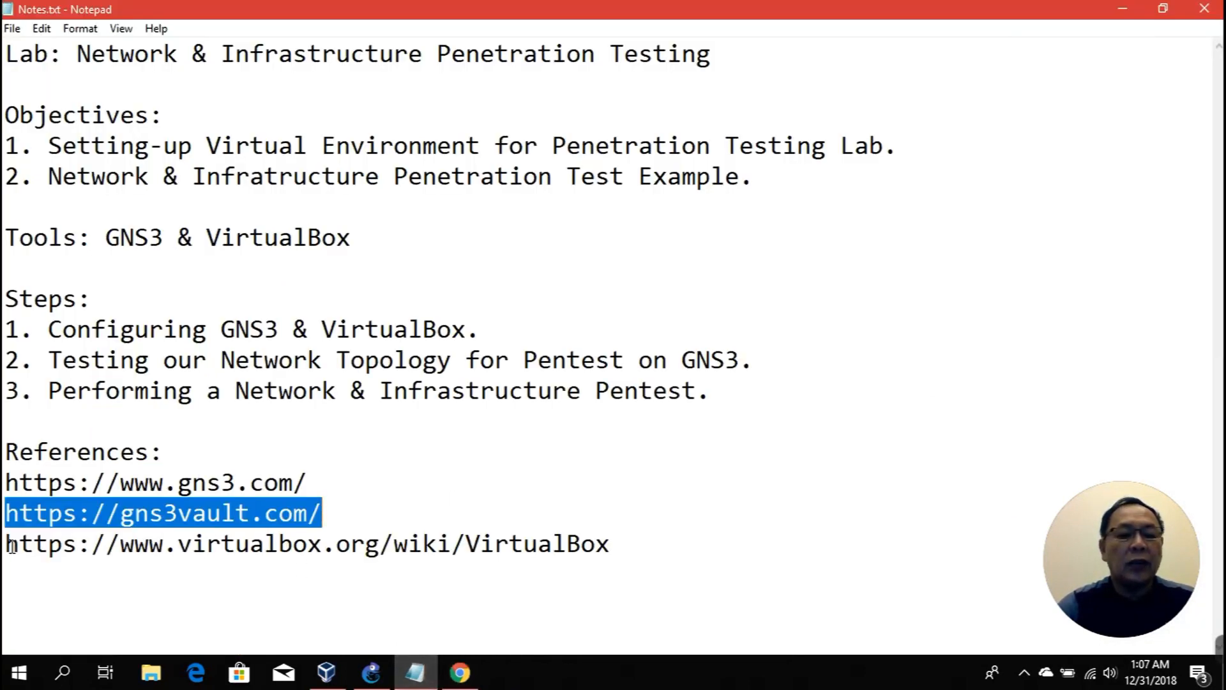
left_click_drag(7, 546, 606, 546)
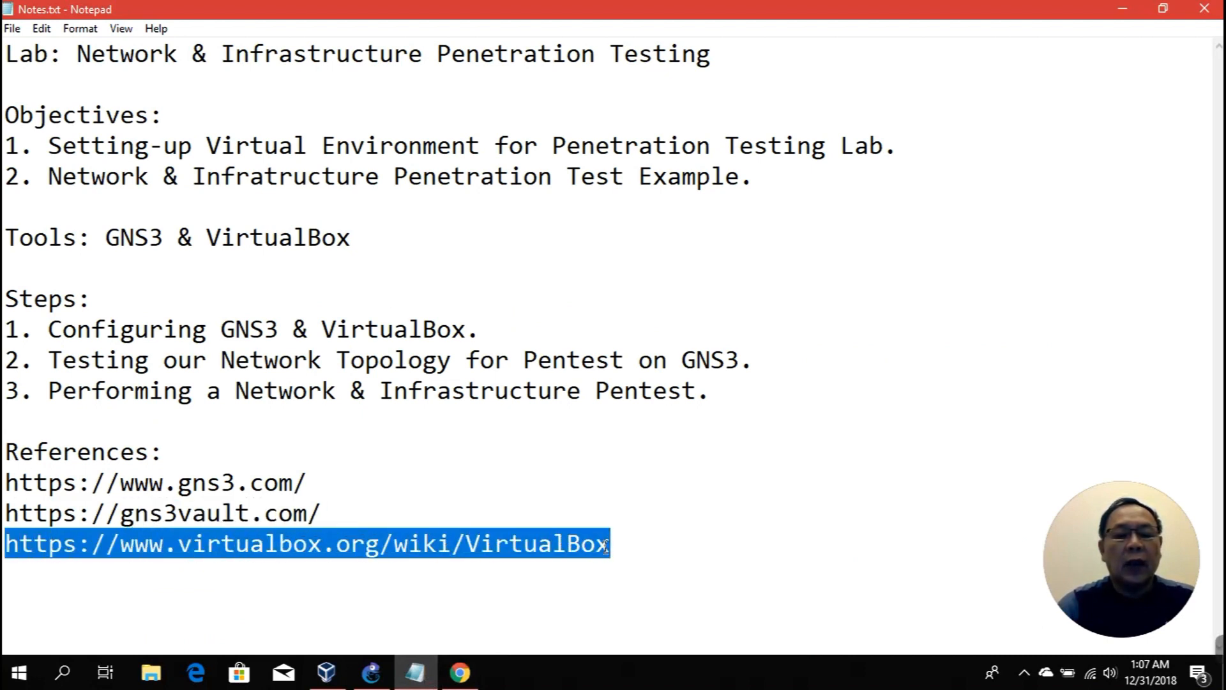
left_click(460, 671)
Step: View the VirtualBox wiki tab, highlight step 1 'Configuring GNS3 & VirtualBox' in the notes, and minimize Notepad
left_click(506, 24)
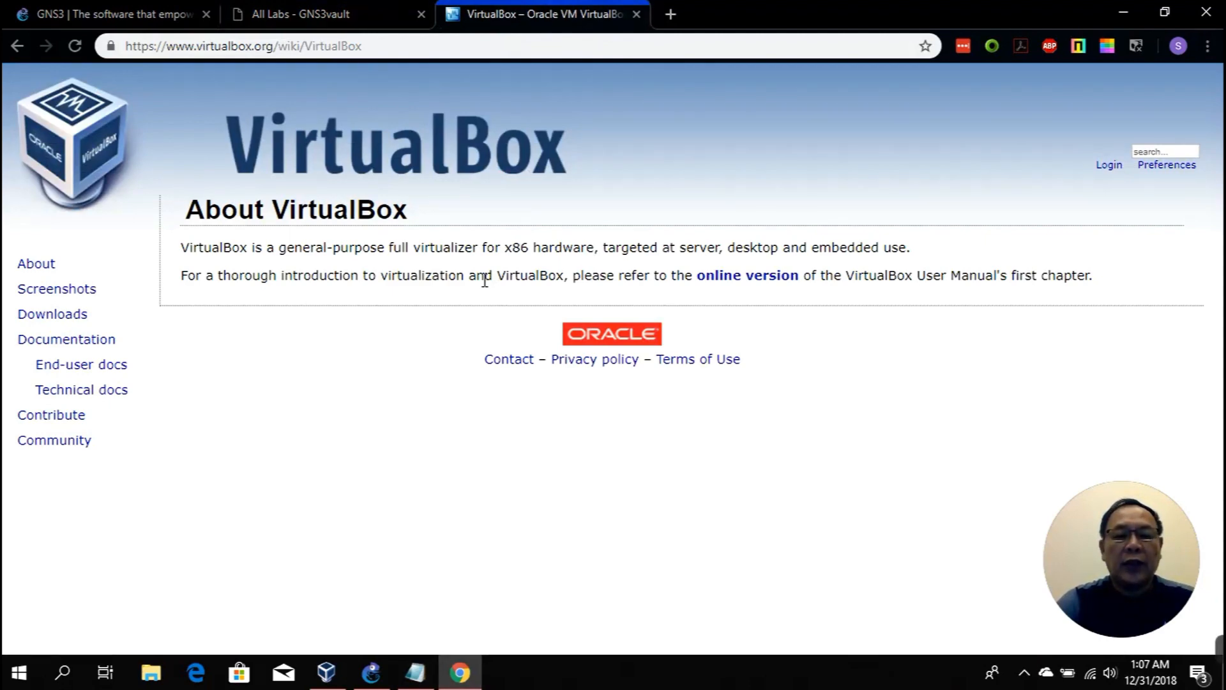
left_click(1121, 12)
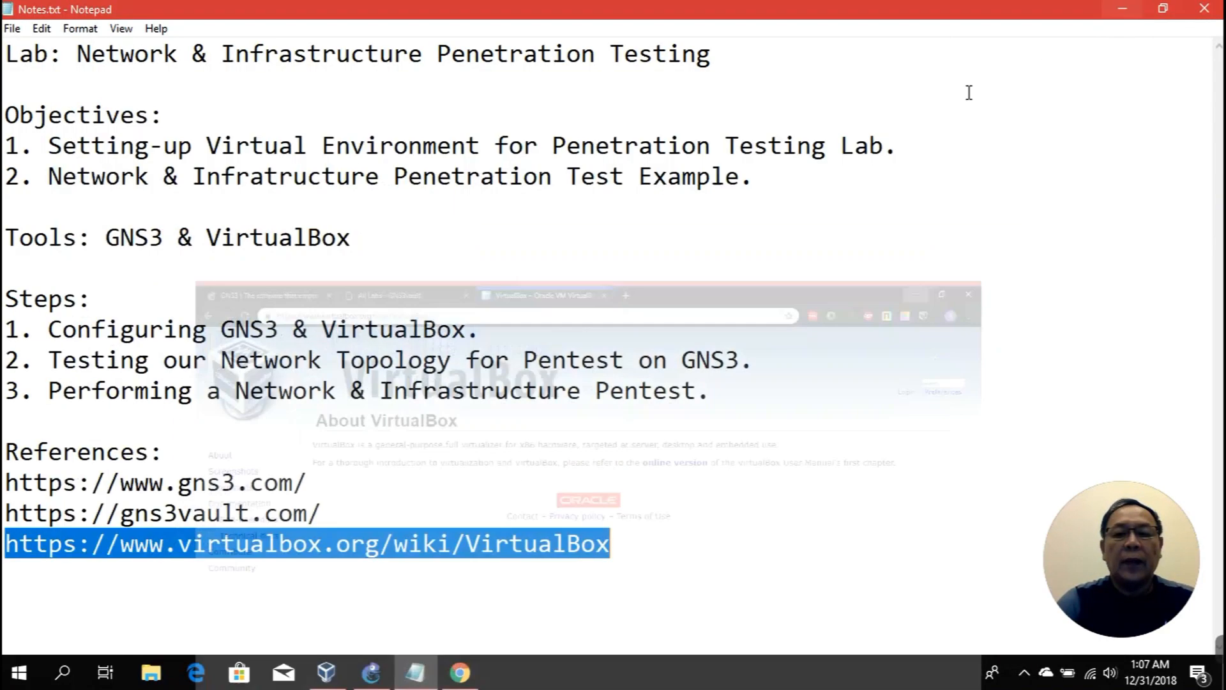
left_click(696, 444)
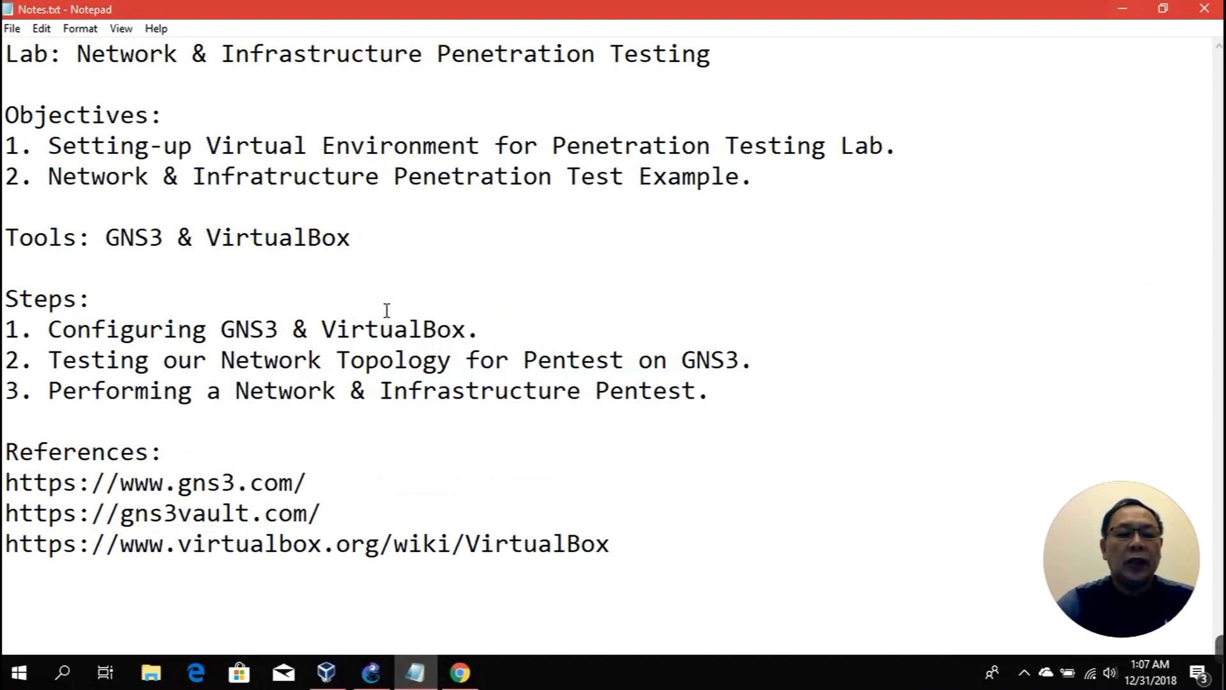
left_click_drag(47, 332, 473, 329)
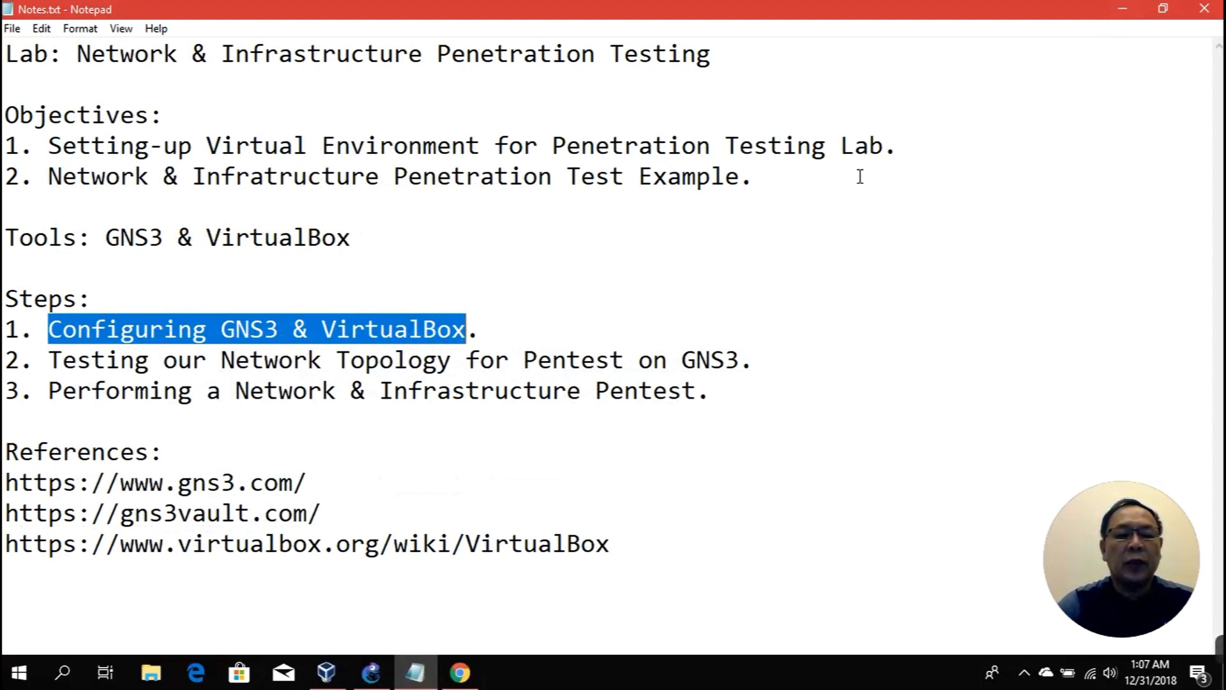
left_click(1122, 9)
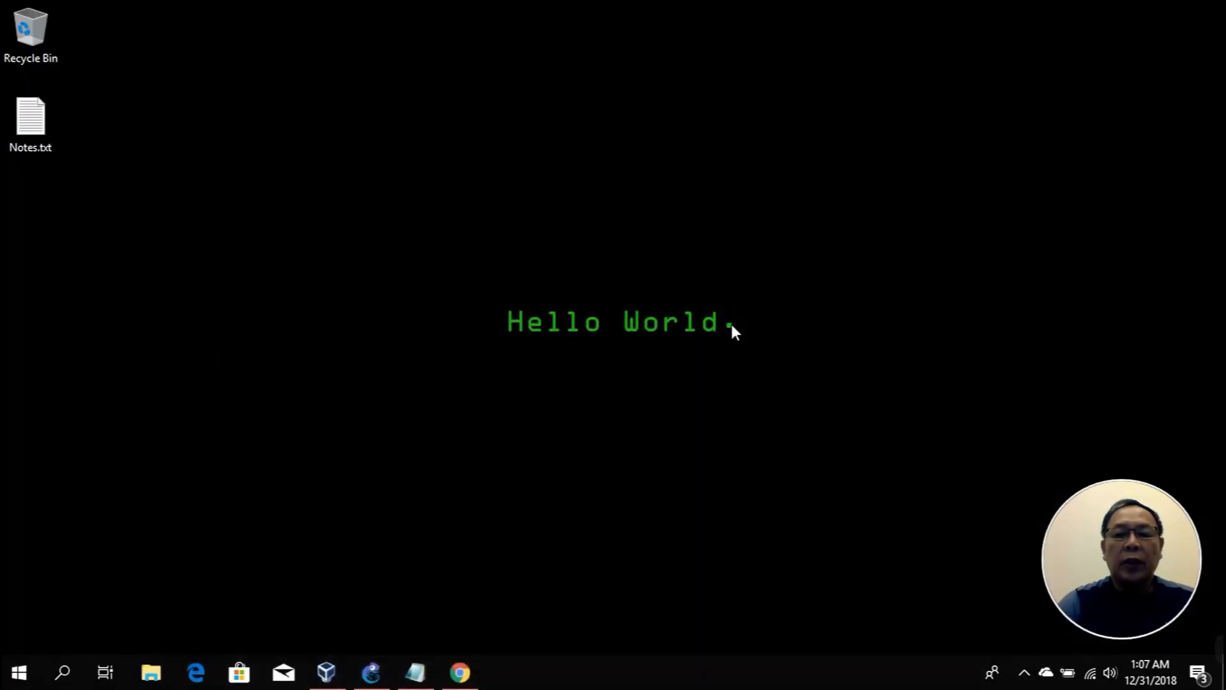
Step: Check the powered-off VMs in VirtualBox Manager, then switch to the Pentest Lab VBOX project in GNS3
left_click(327, 681)
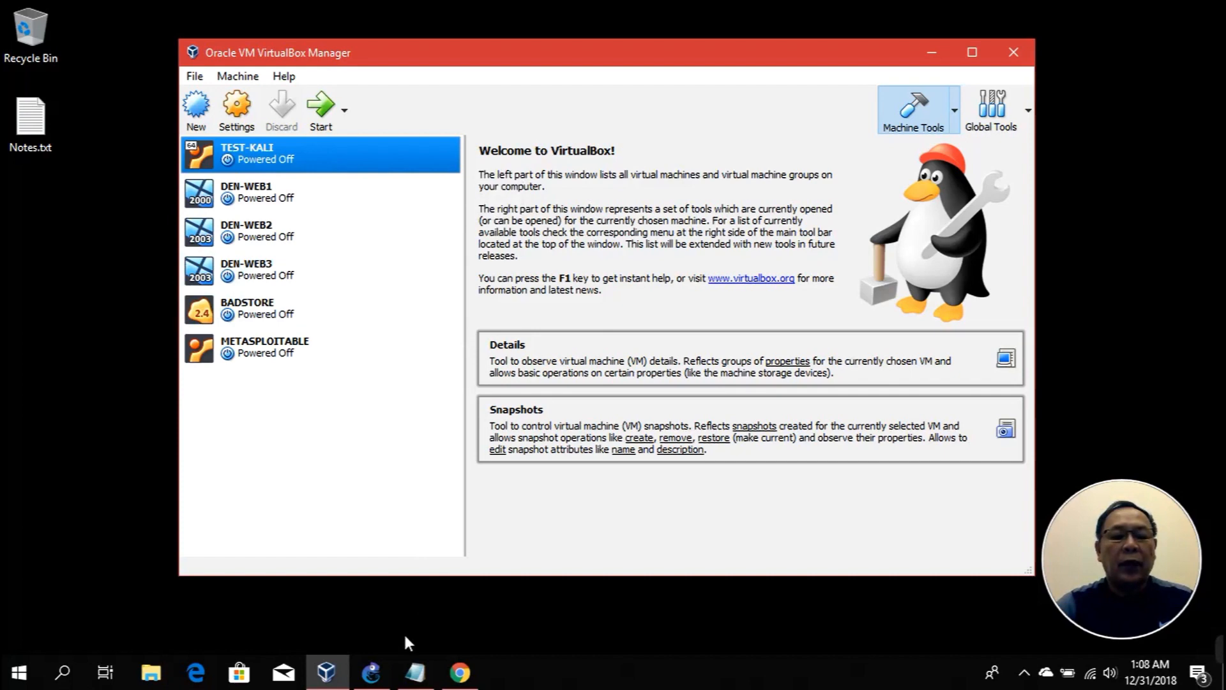
left_click(377, 672)
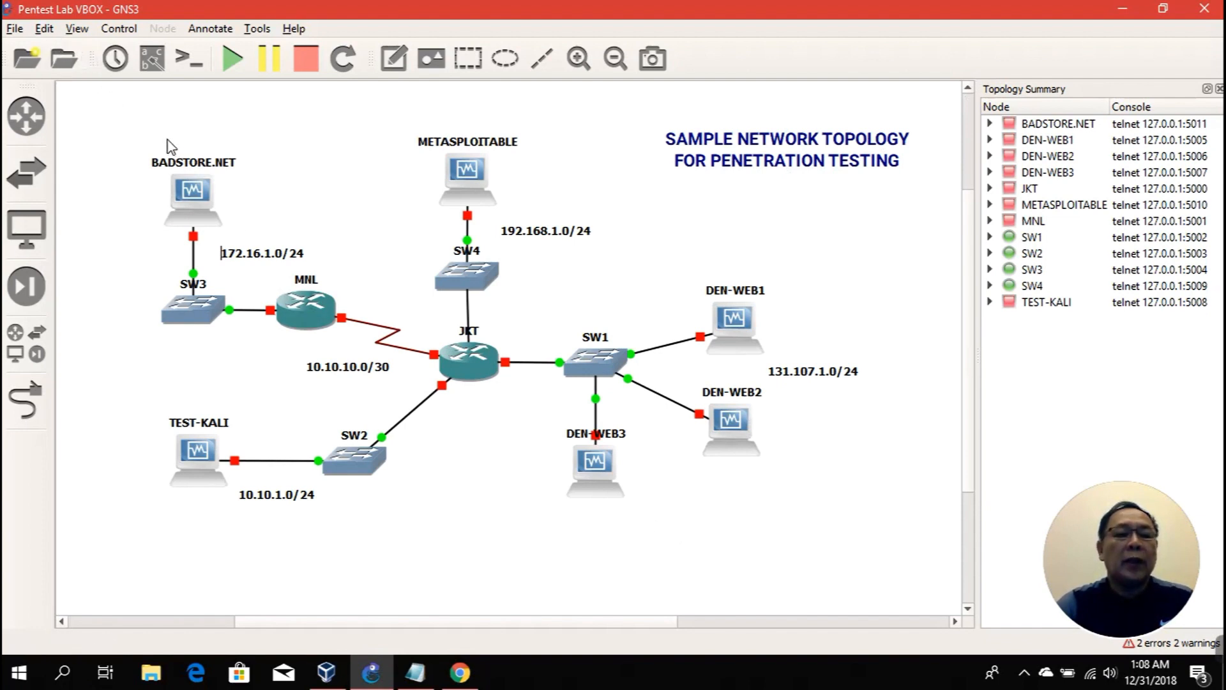
left_click(46, 29)
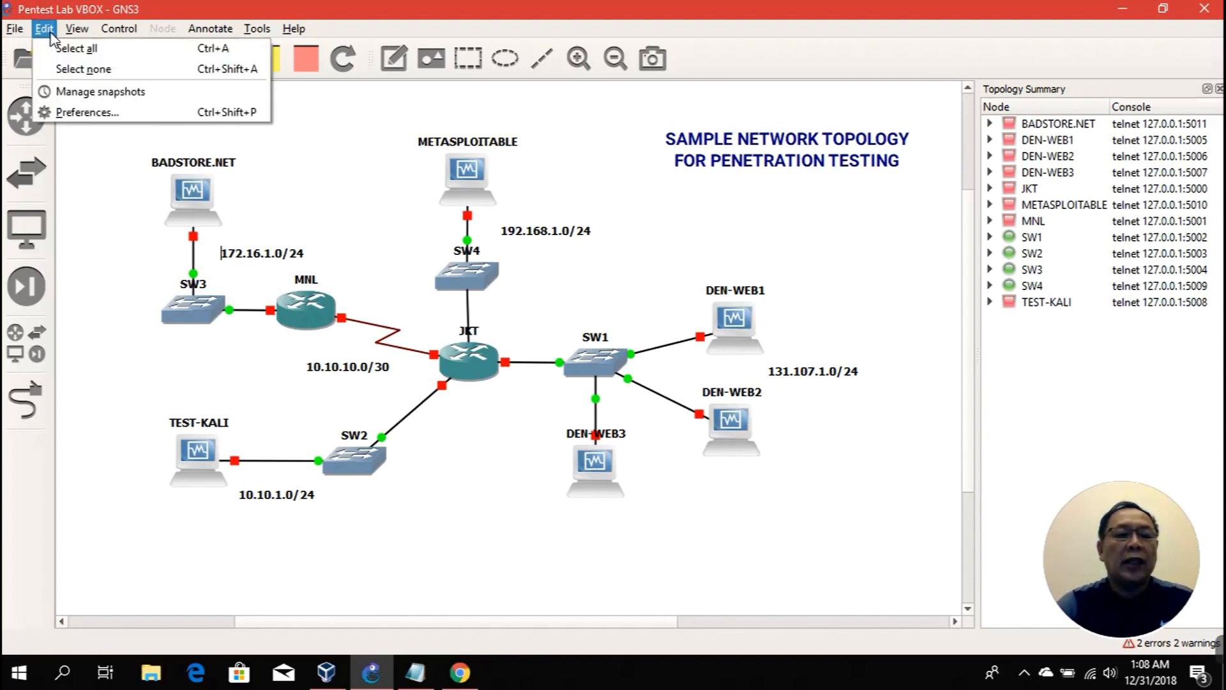
left_click(76, 115)
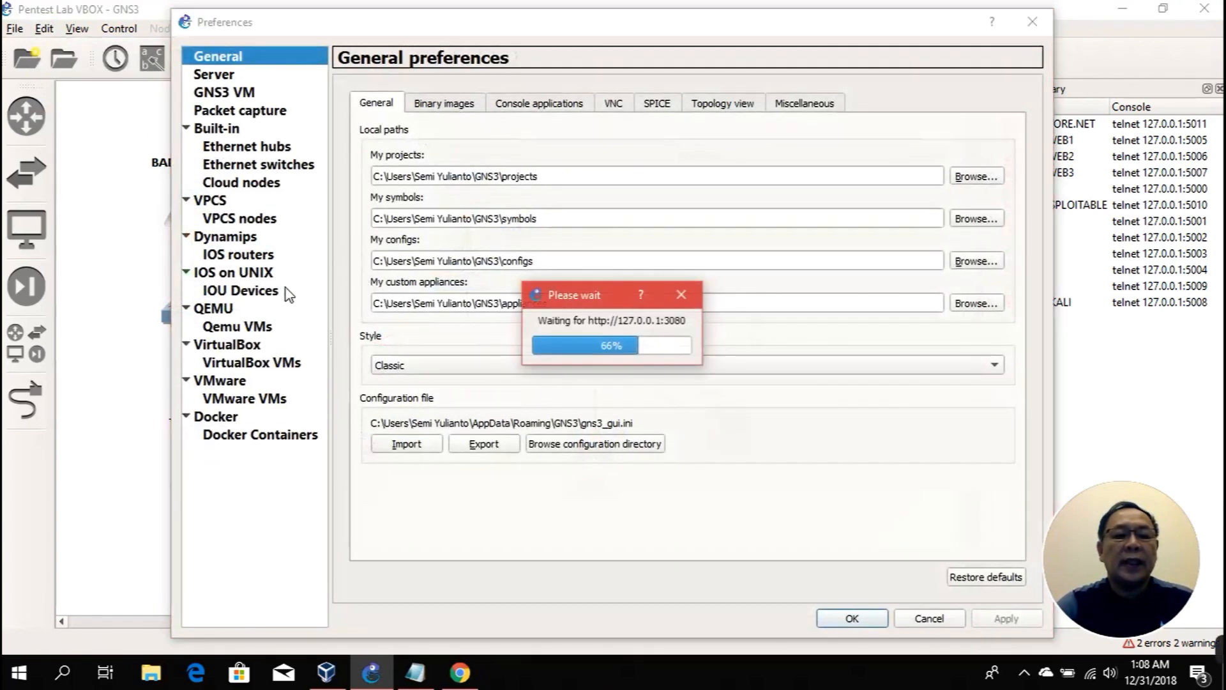
left_click(252, 364)
left_click(434, 109)
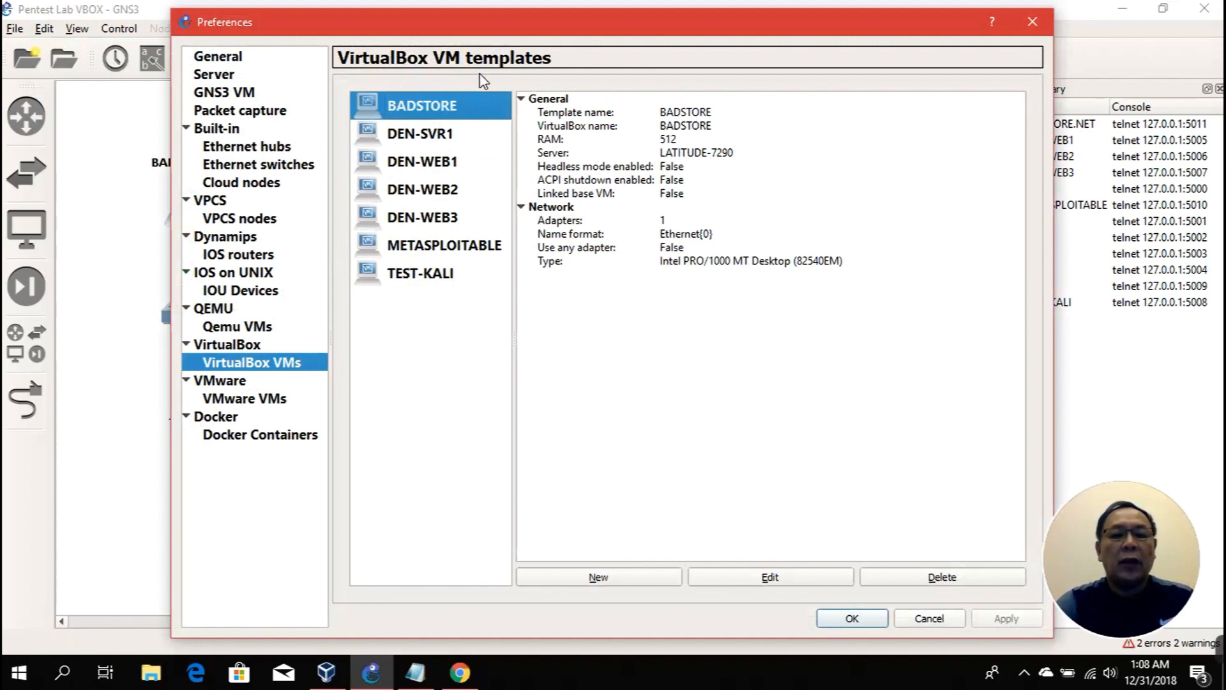
left_click(433, 139)
left_click(434, 165)
left_click(434, 140)
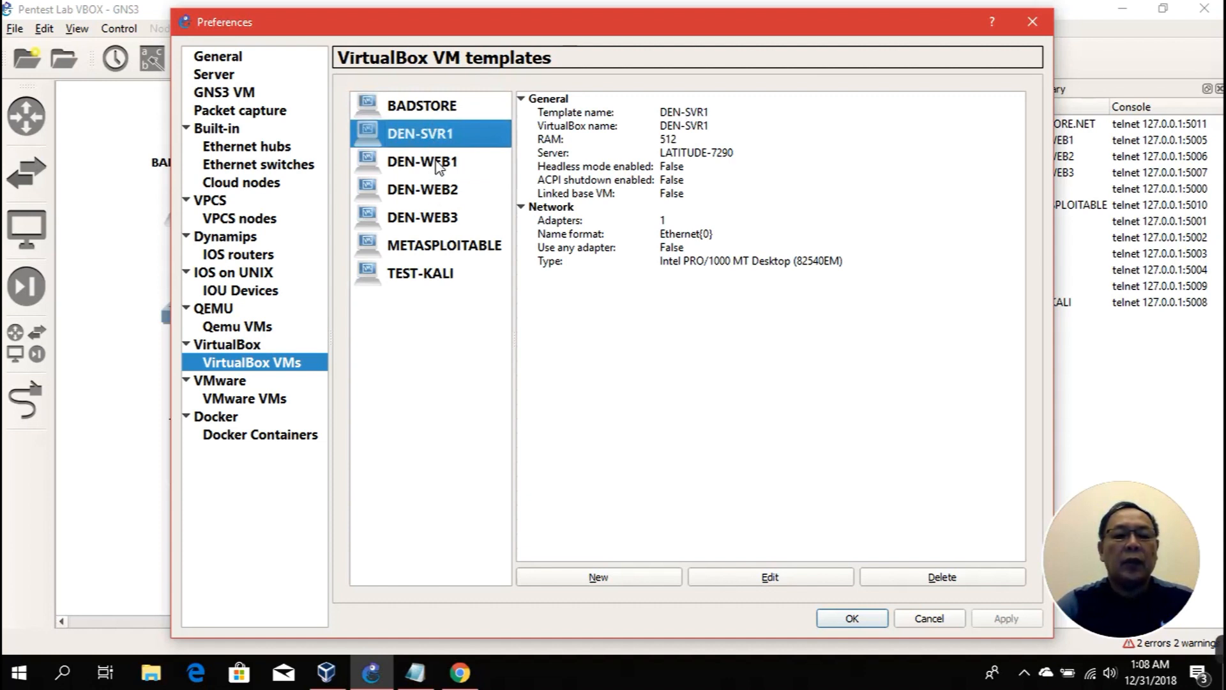
left_click(438, 168)
left_click(443, 194)
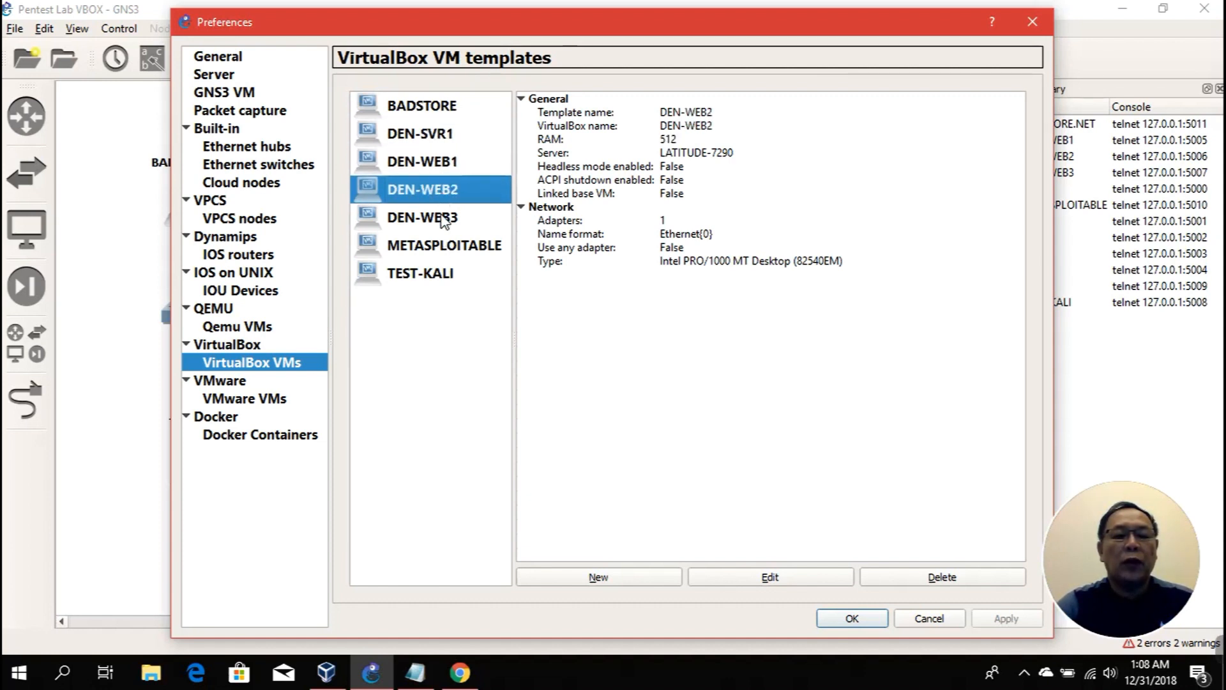
left_click(443, 220)
left_click(443, 253)
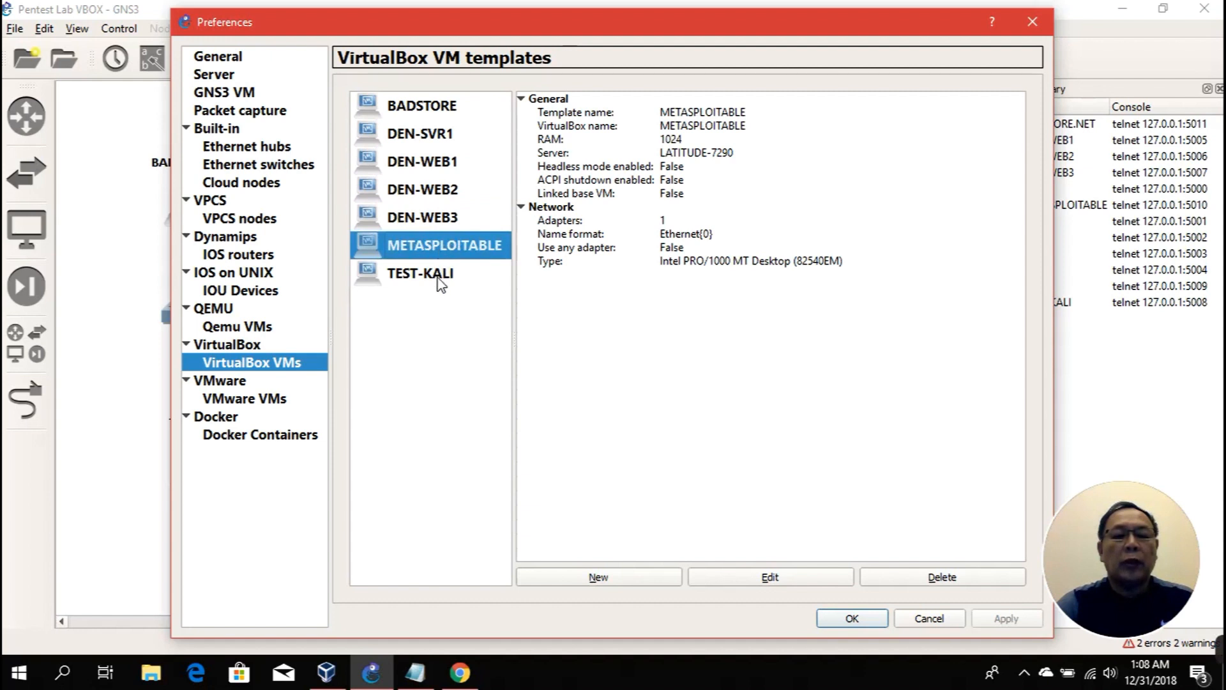
left_click(439, 281)
left_click(920, 616)
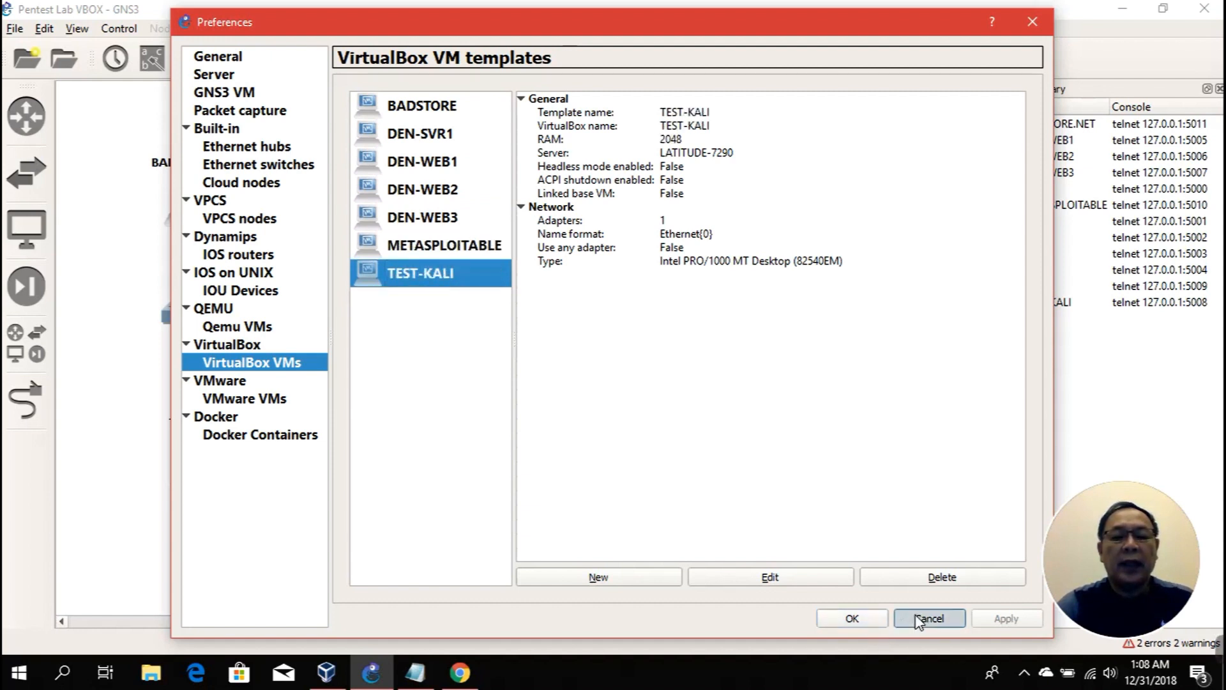
left_click(238, 96)
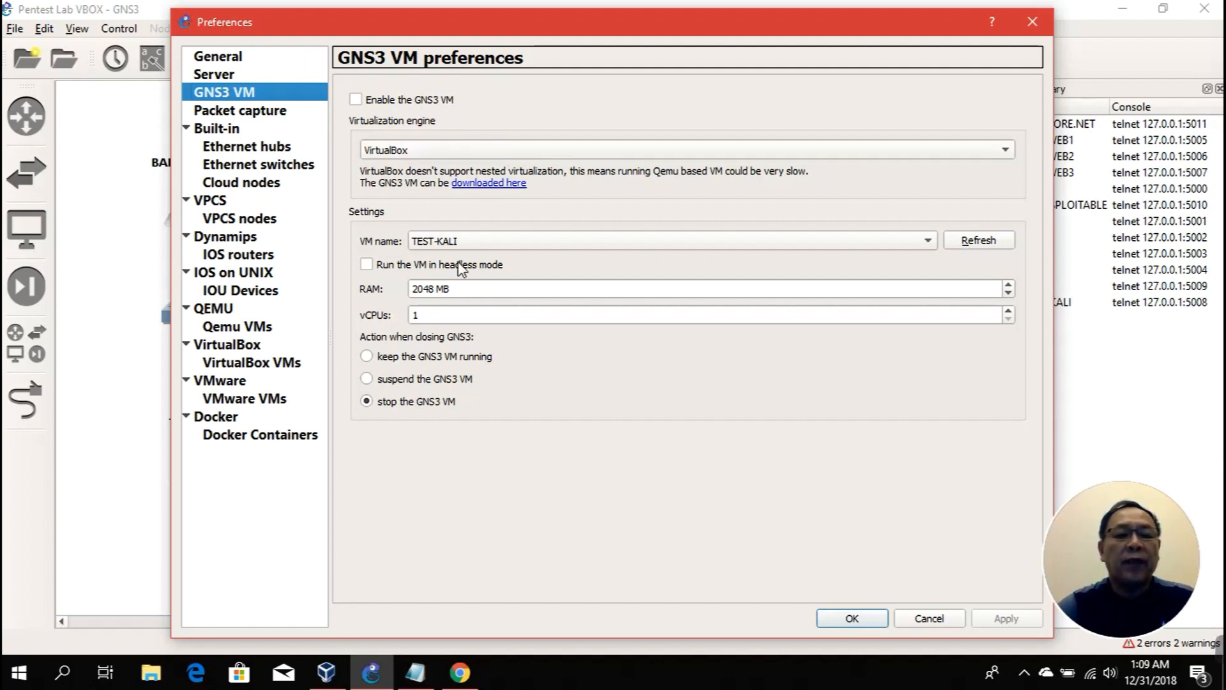
left_click(248, 258)
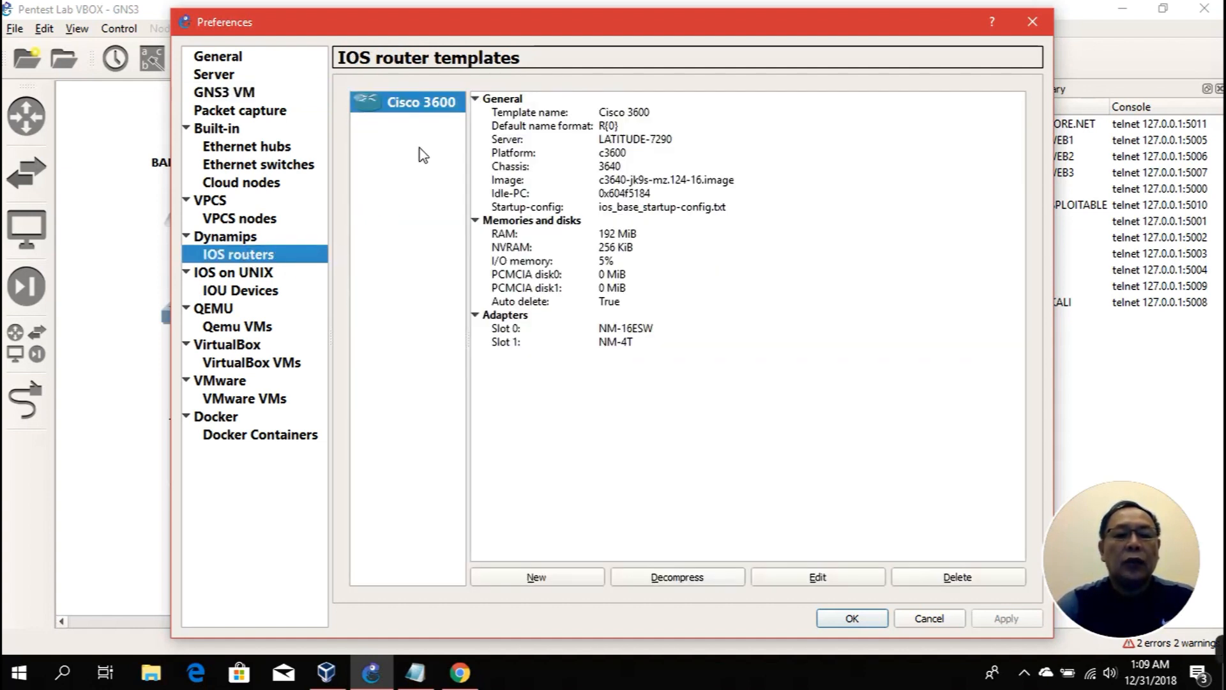
left_click(537, 576)
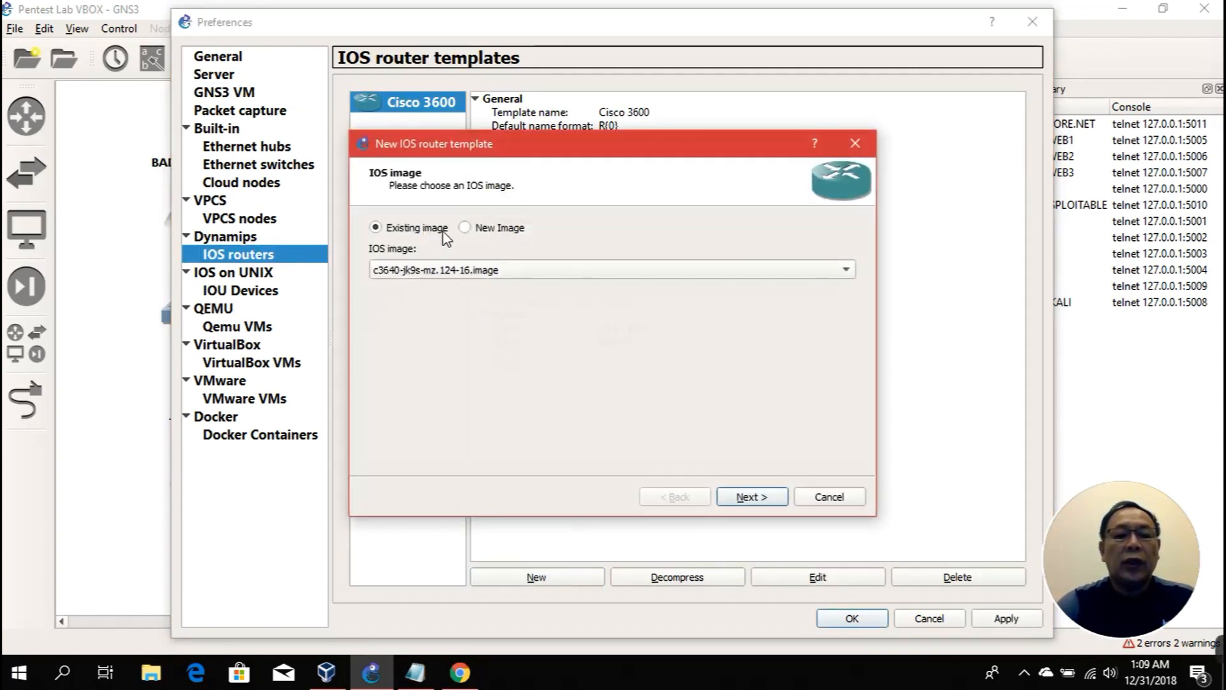
left_click(817, 499)
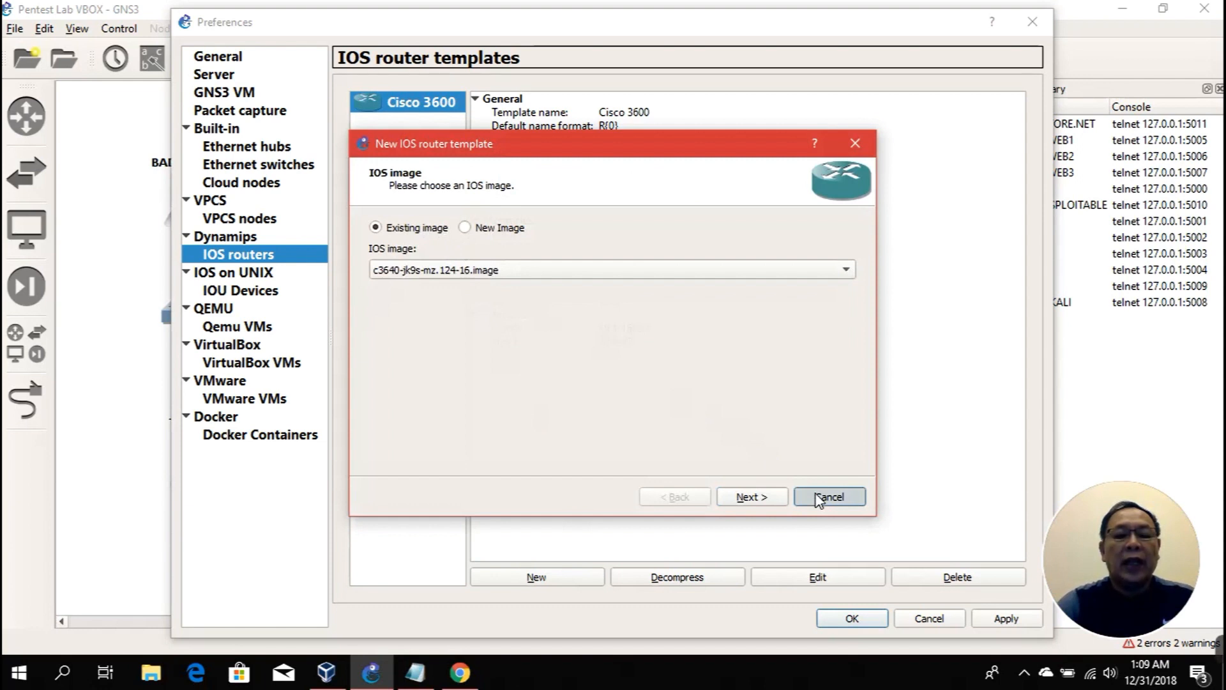
left_click(818, 499)
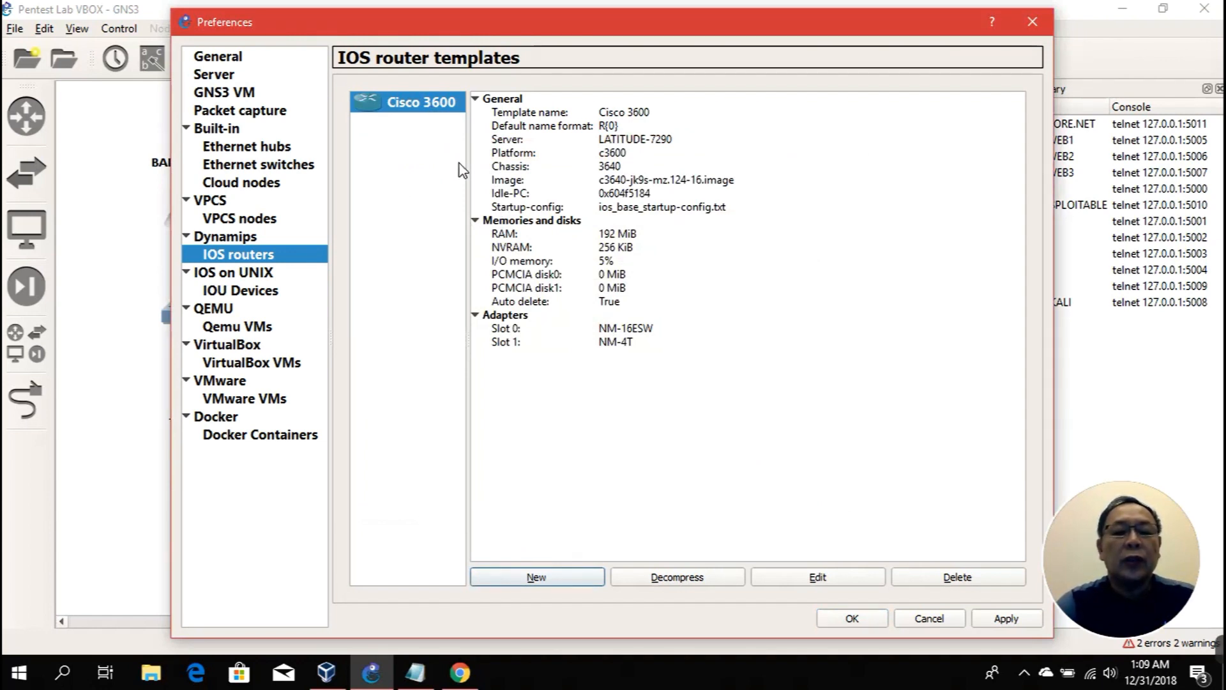
left_click(854, 619)
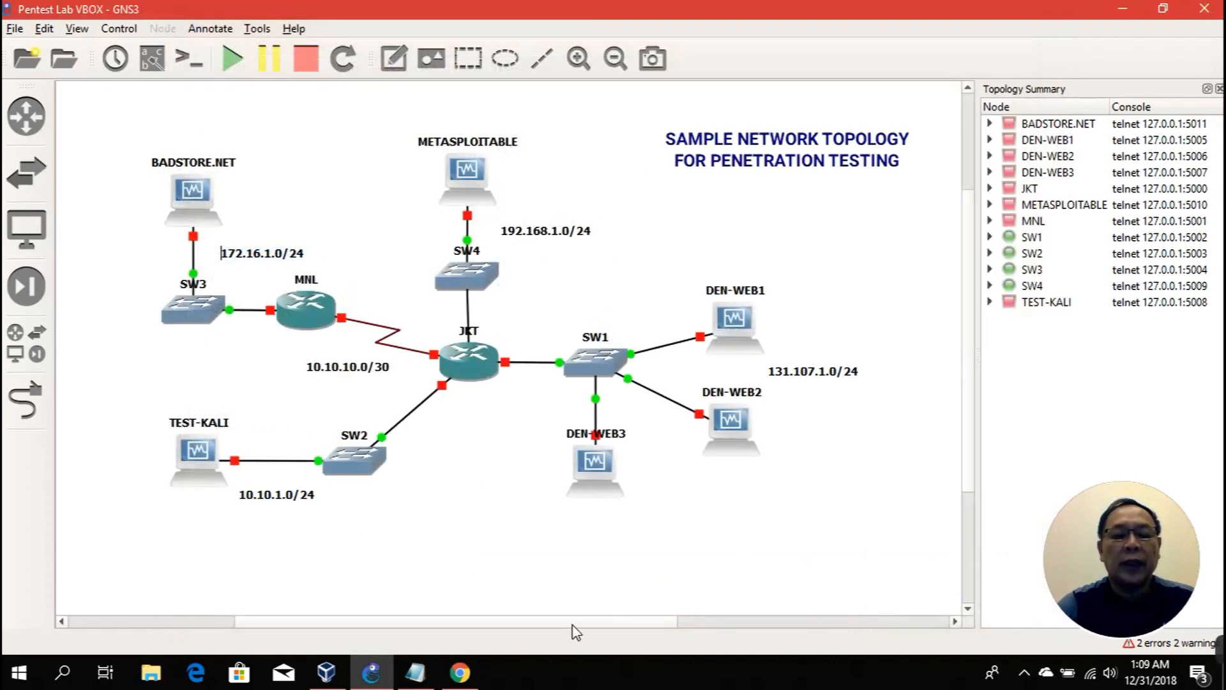
Step: Open the RIP labs list from GNS3Vault's All Labs page
left_click(450, 594)
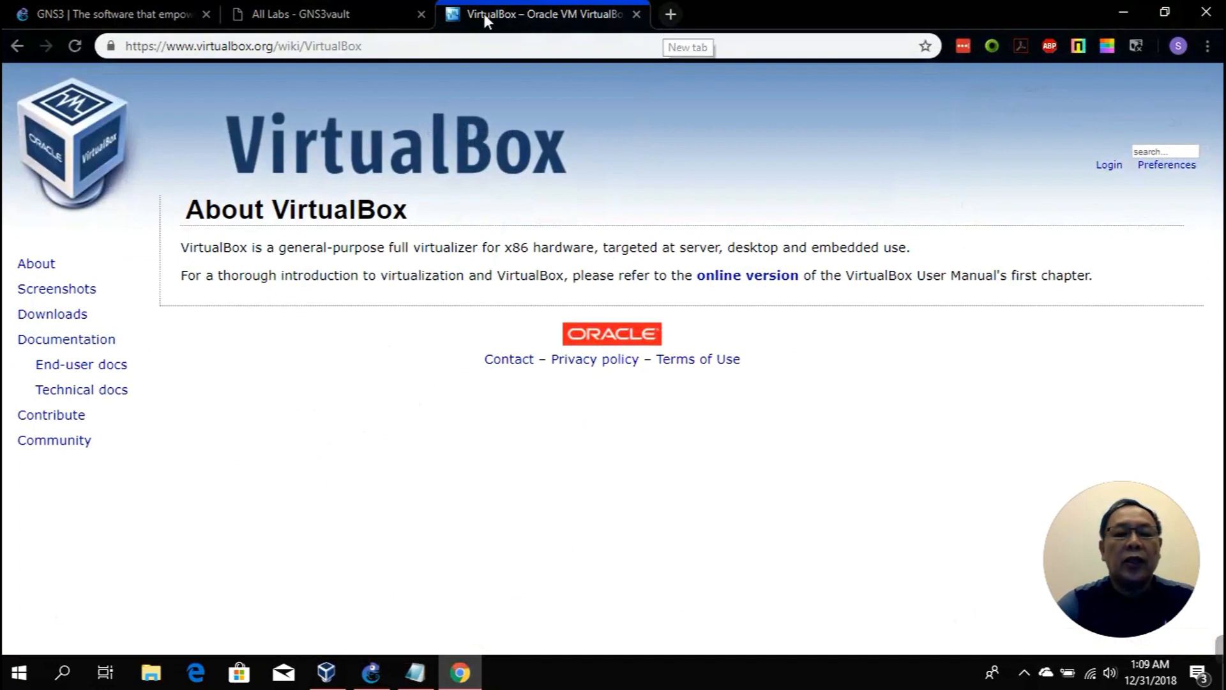
left_click(364, 14)
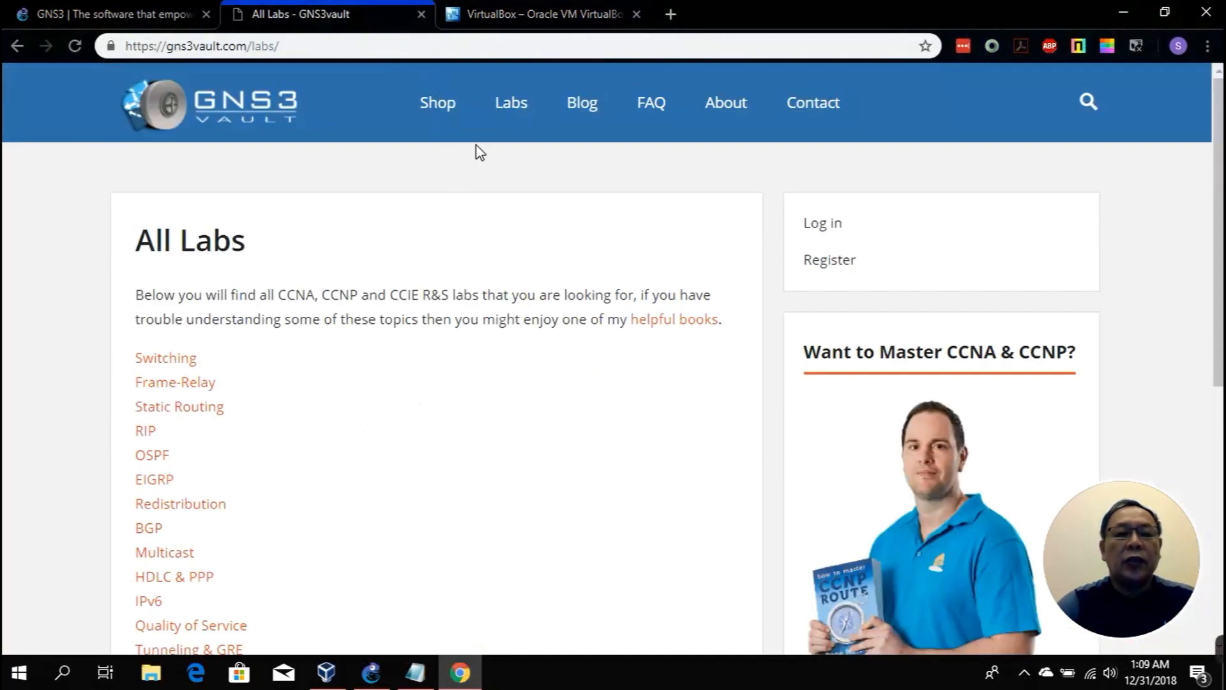
scroll(421, 354, "down", 3)
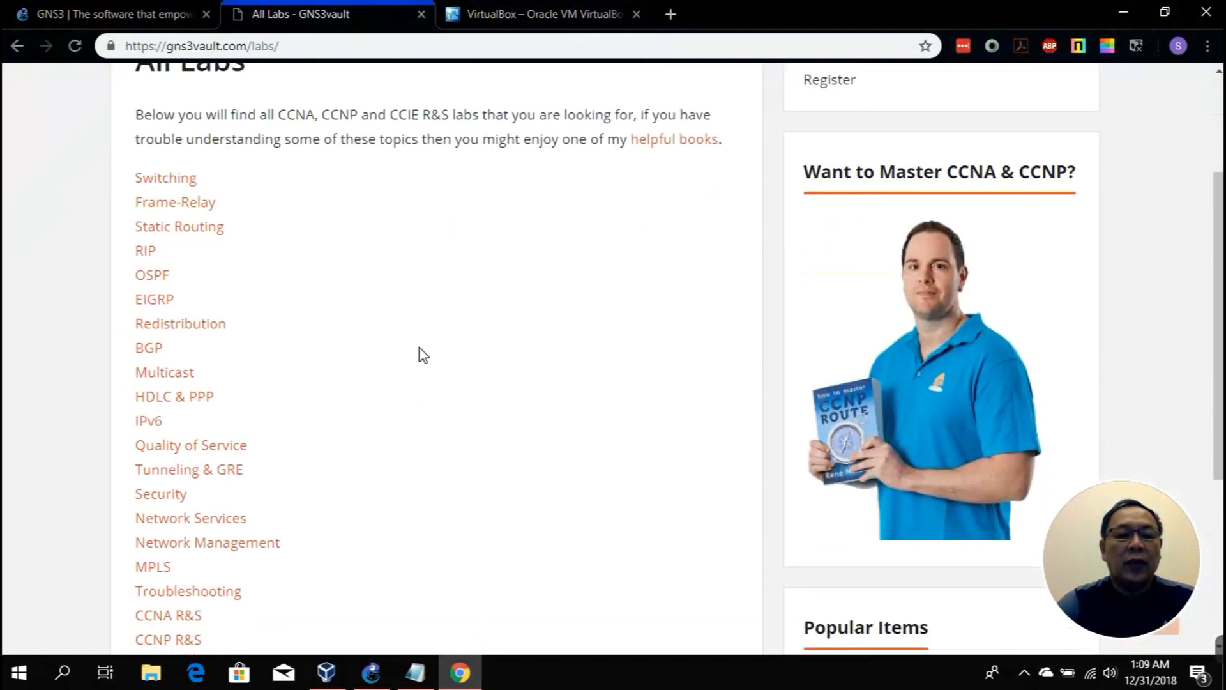
left_click(148, 259)
Step: Copy the IOS image name c3640-jk9s-mz.124-16.bin from the RIP Beginner lab page
scroll(287, 300, "down", 3)
scroll(288, 300, "down", 3)
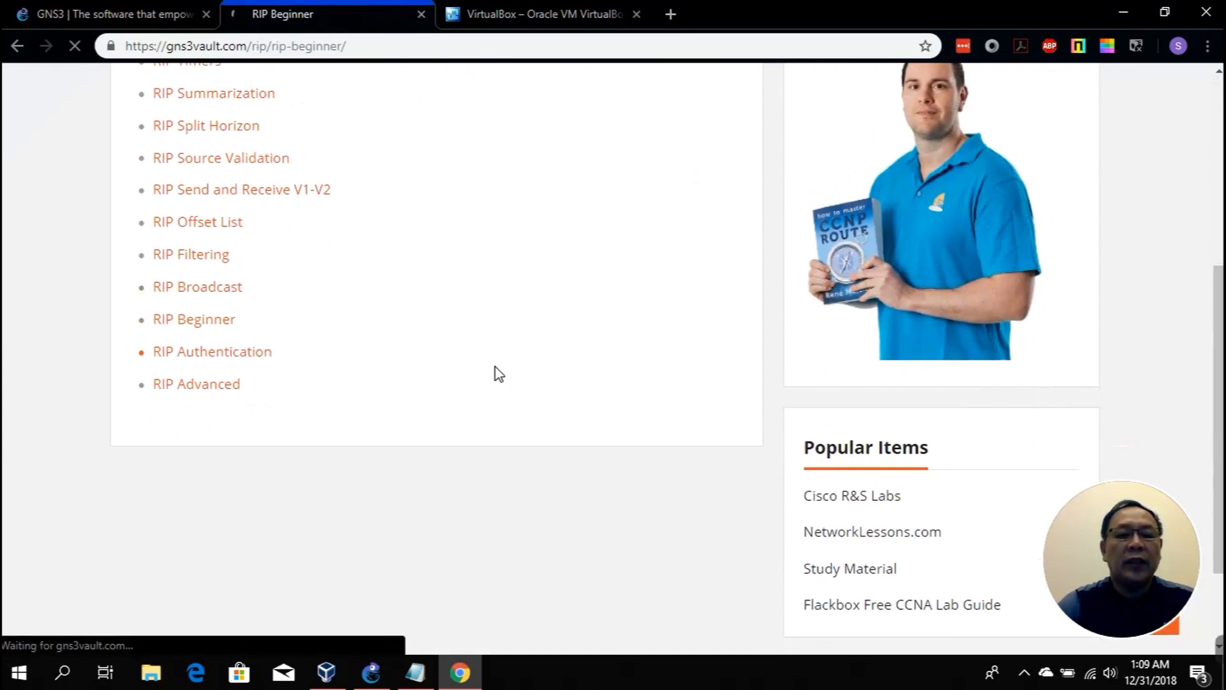
scroll(498, 373, "down", 9)
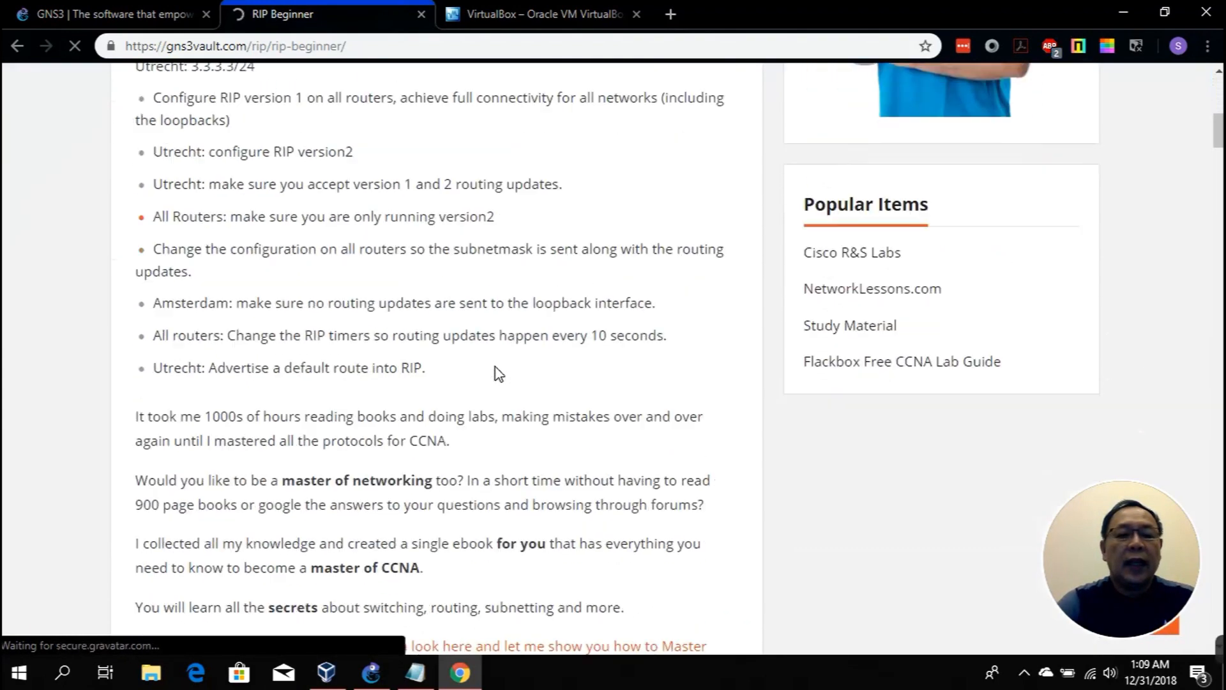
scroll(498, 373, "down", 8)
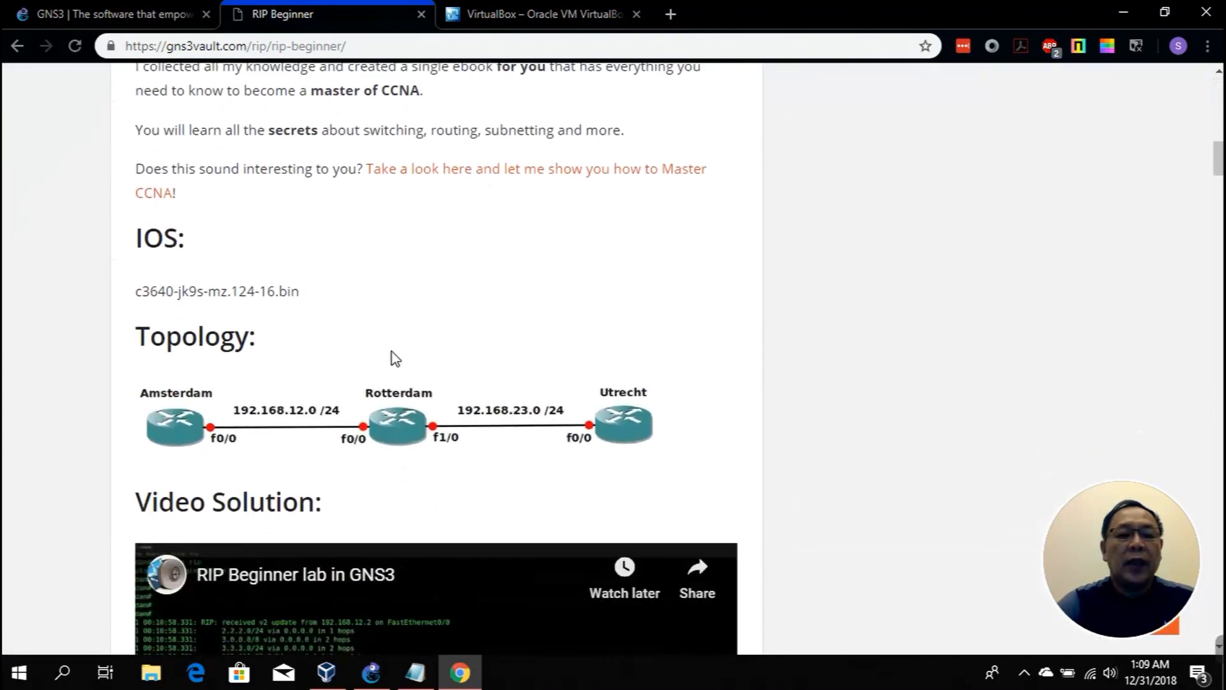
left_click_drag(137, 293, 300, 293)
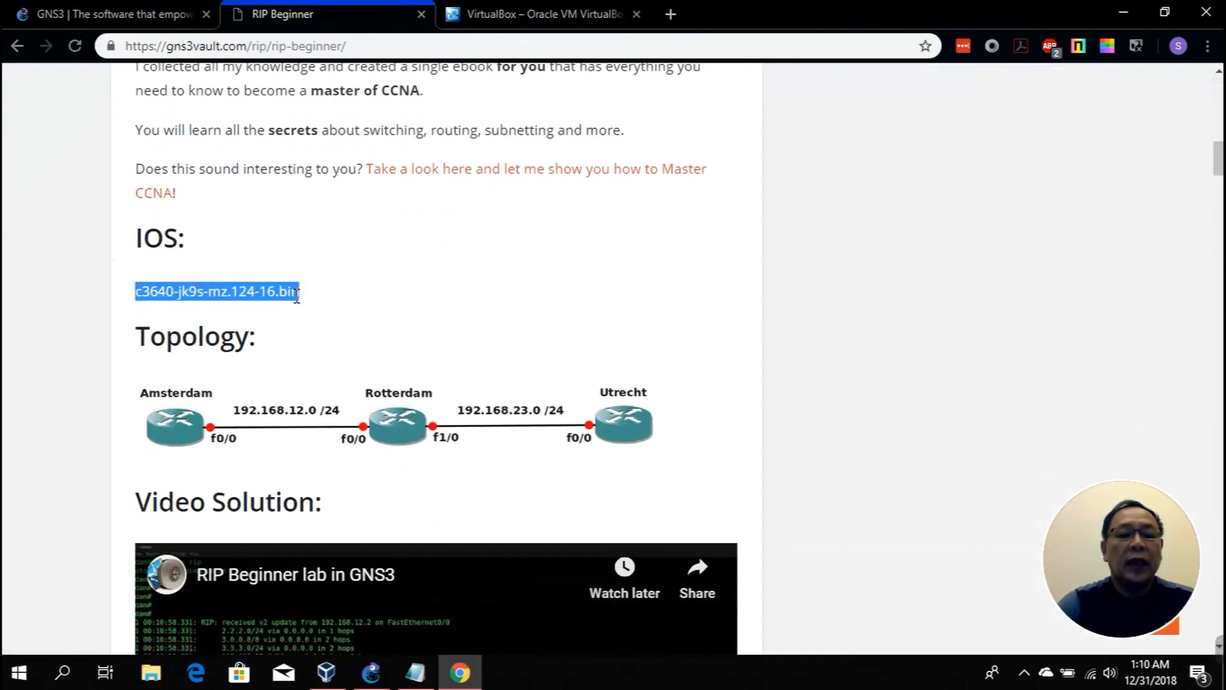
right_click(297, 292)
left_click(320, 307)
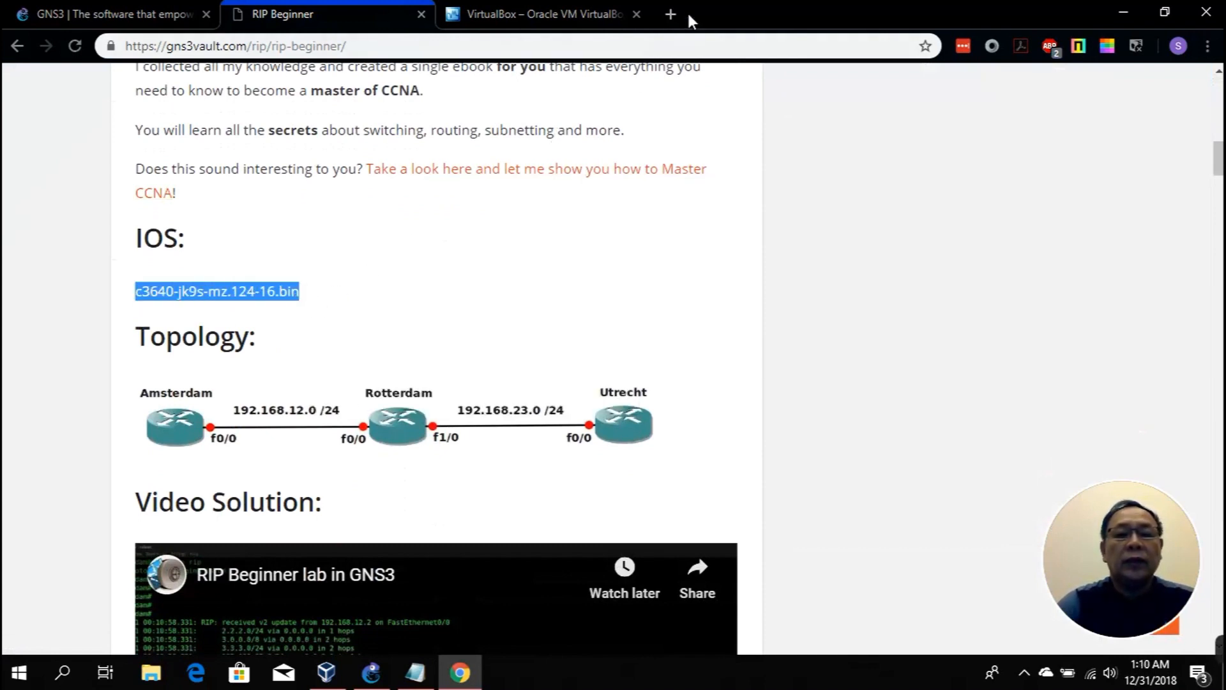
Step: Search Google in a new tab for c3640-jk9s-mz.124-16.bin and open the lagout.org c3640 listing
left_click(669, 14)
type("google.com")
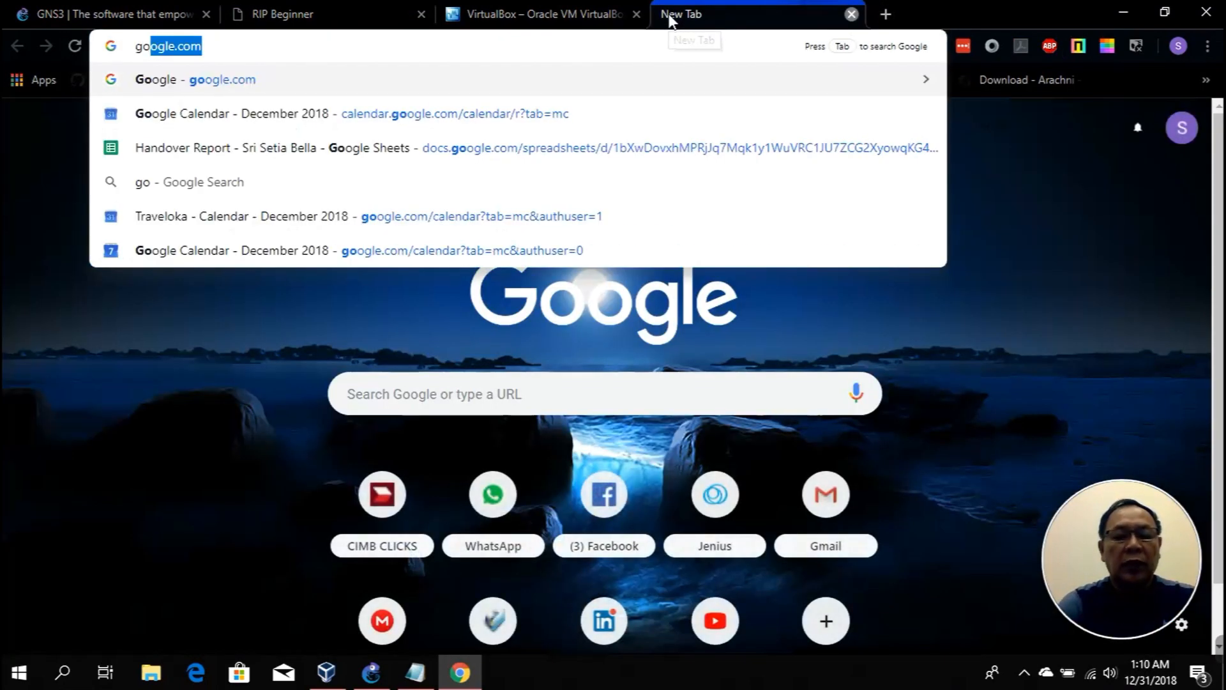
key("Return")
key("ctrl+v")
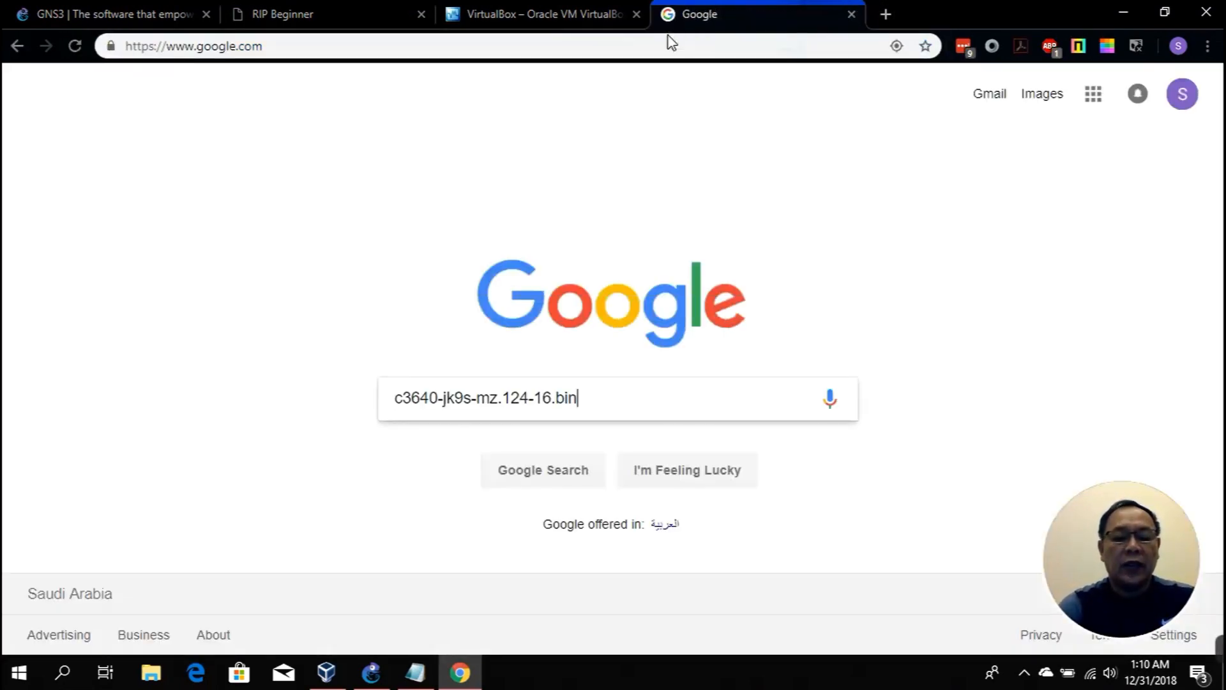
key("Return")
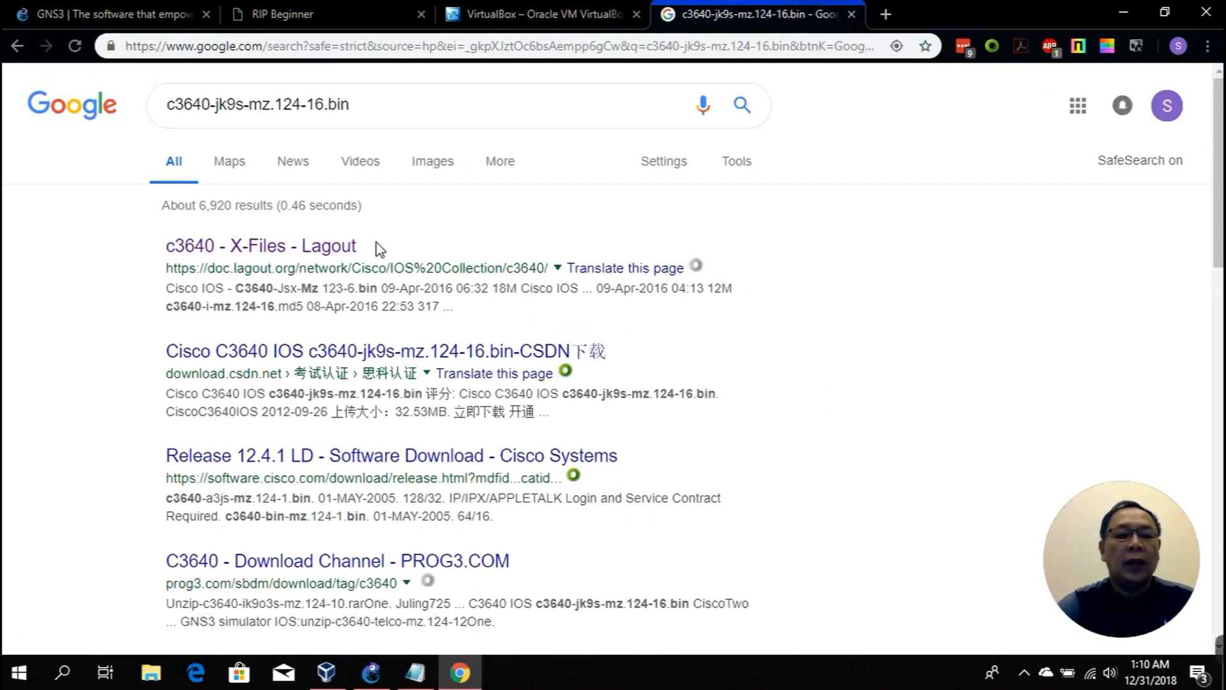
left_click(344, 252)
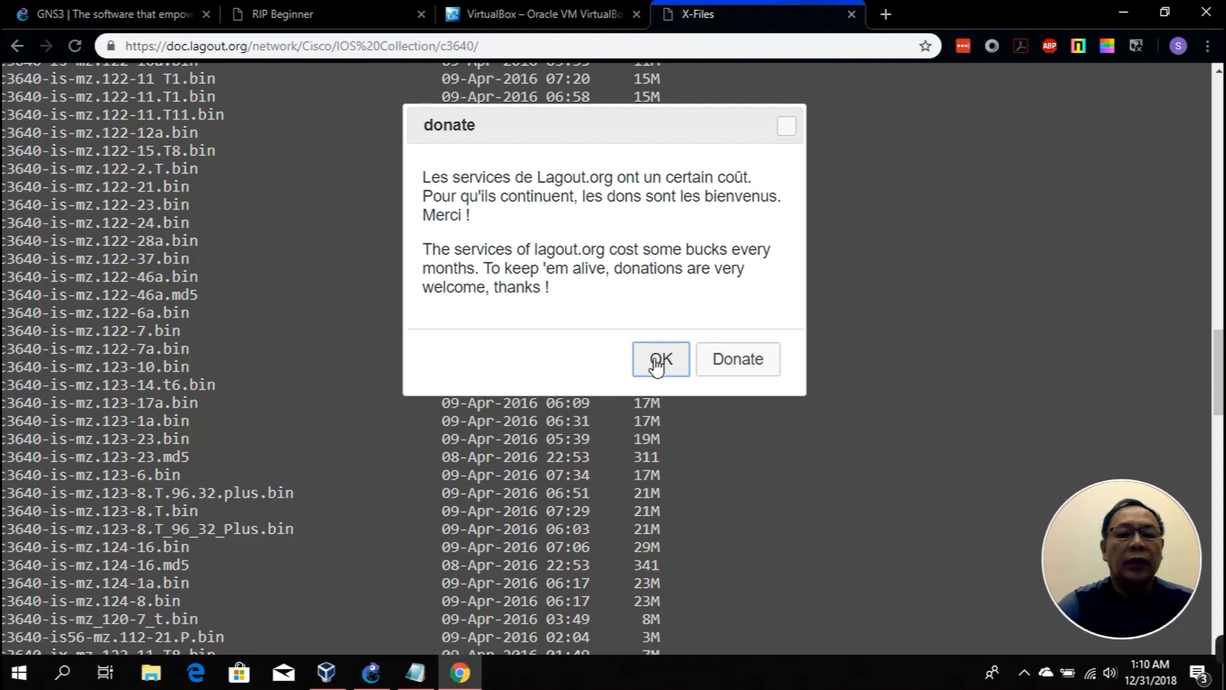
Step: Dismiss the donation popup and find c3640-jk9s-mz.124-16.bin (33M) in the listing
left_click(662, 371)
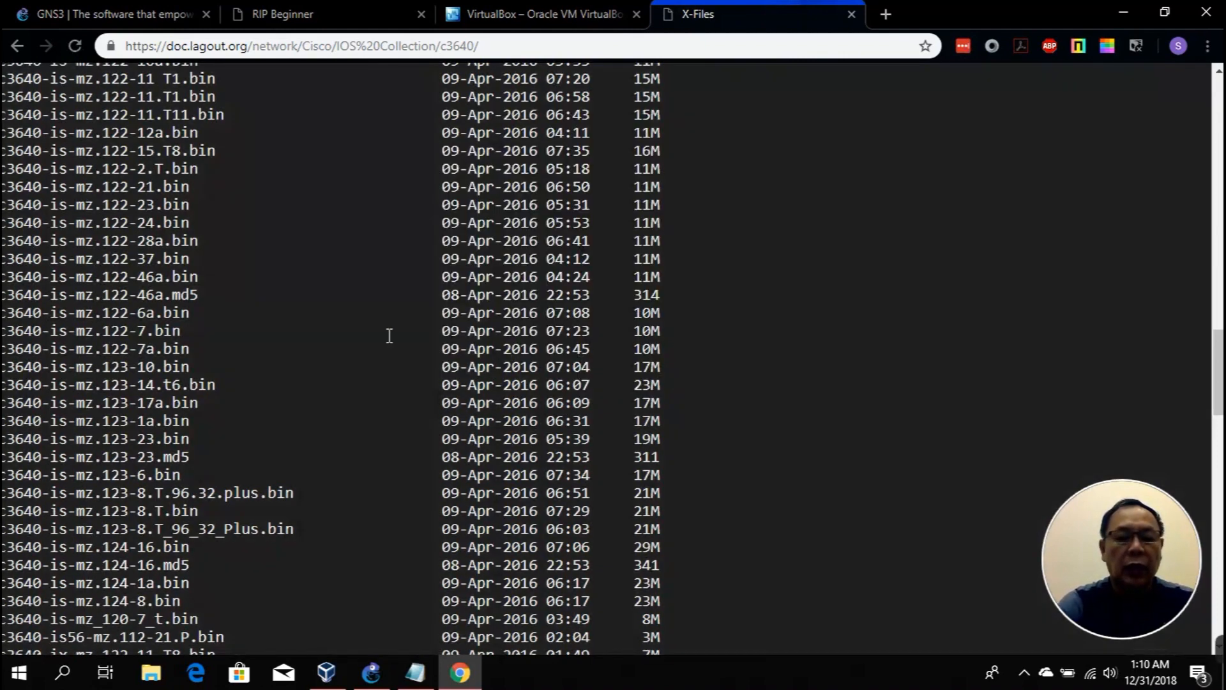
key("ctrl+f")
key("ctrl+v")
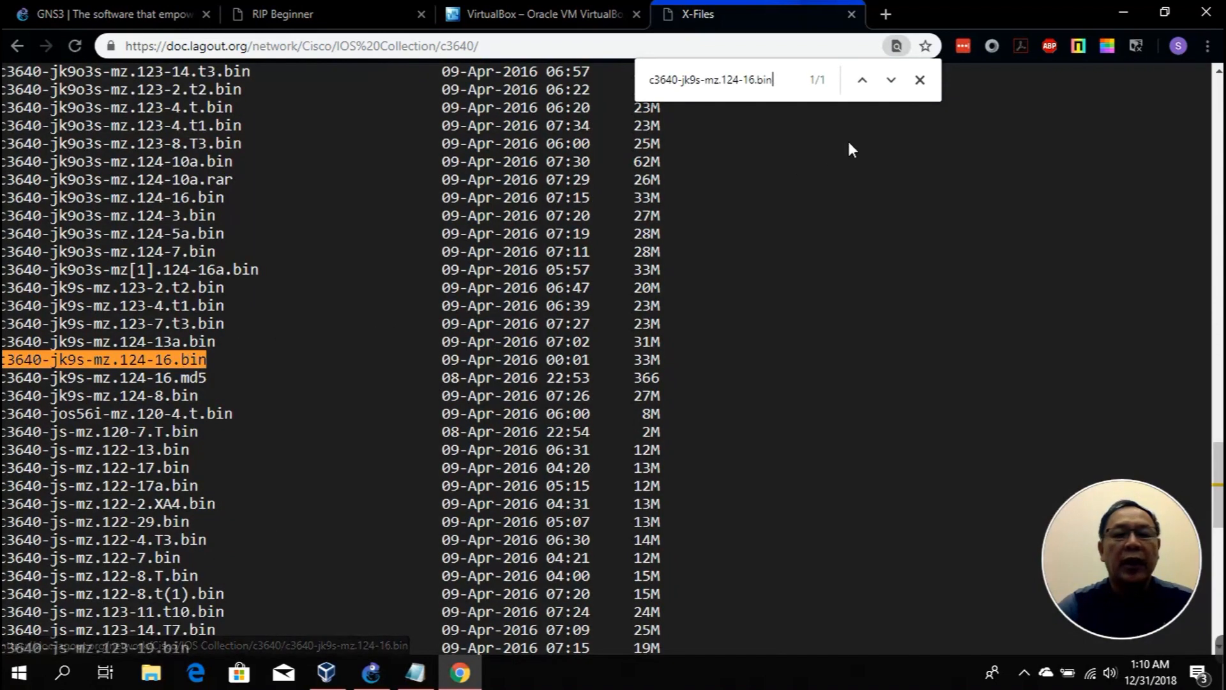
left_click(919, 80)
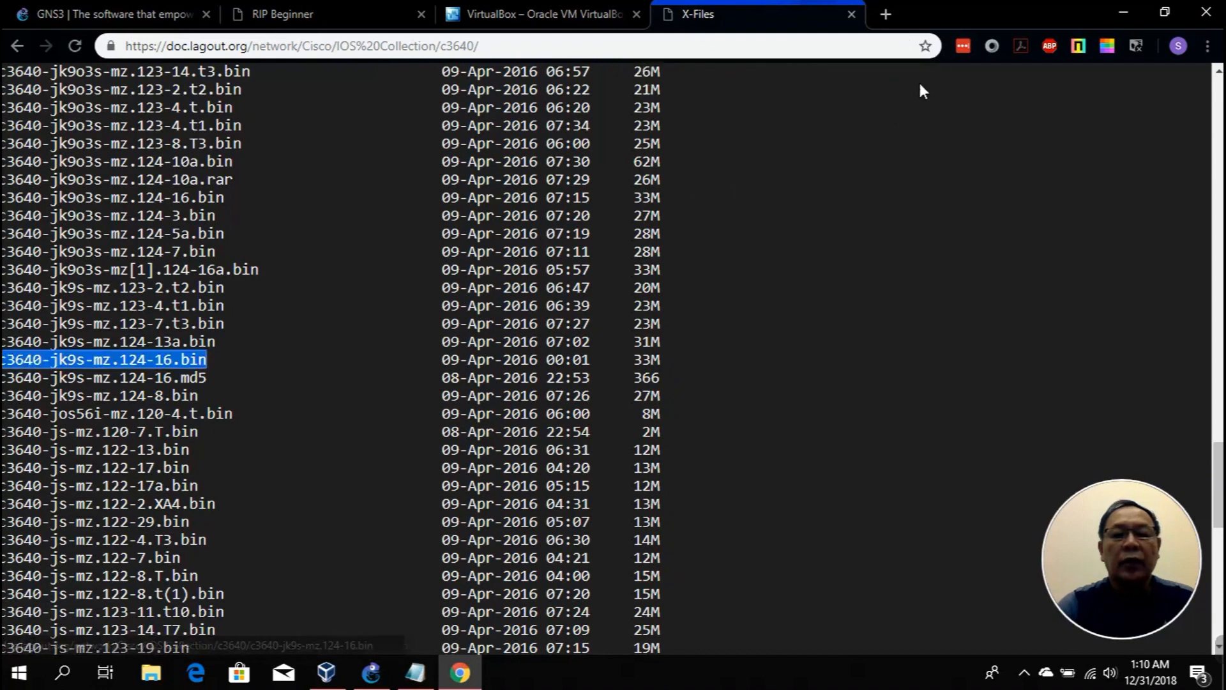
left_click(757, 117)
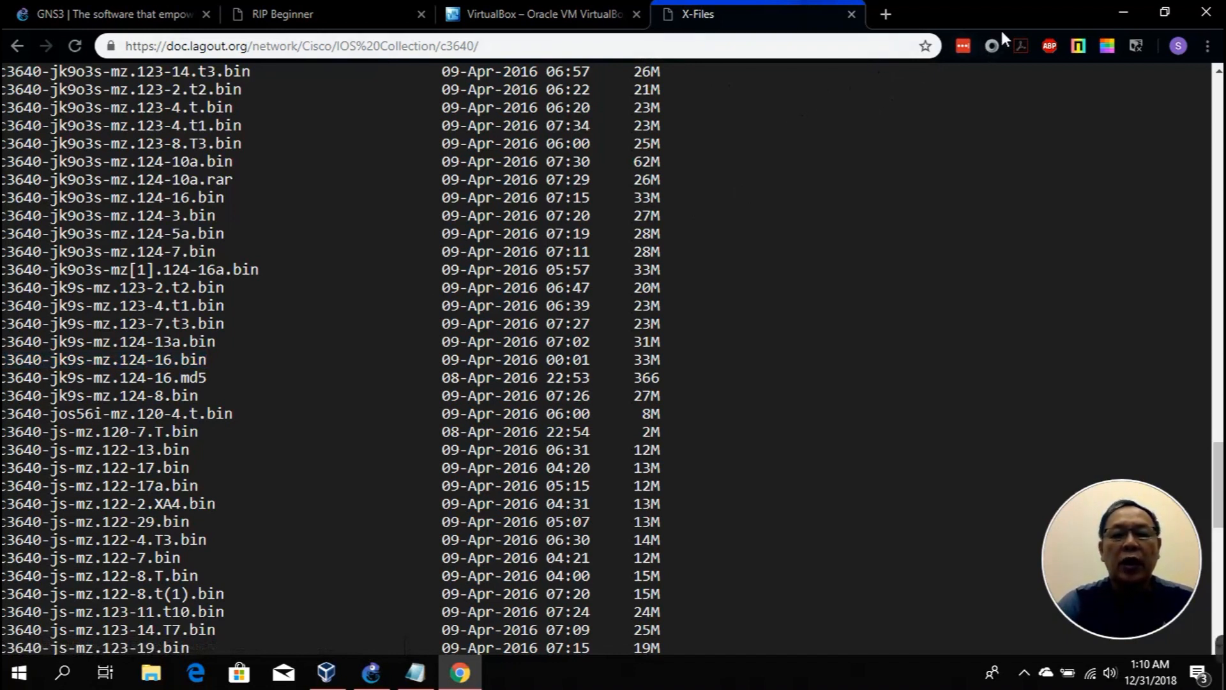
Step: Review Preferences' IOS router and VirtualBox VM templates, confirming Cisco 3600 uses c3640-jk9s-mz.124-16.image
left_click(1122, 14)
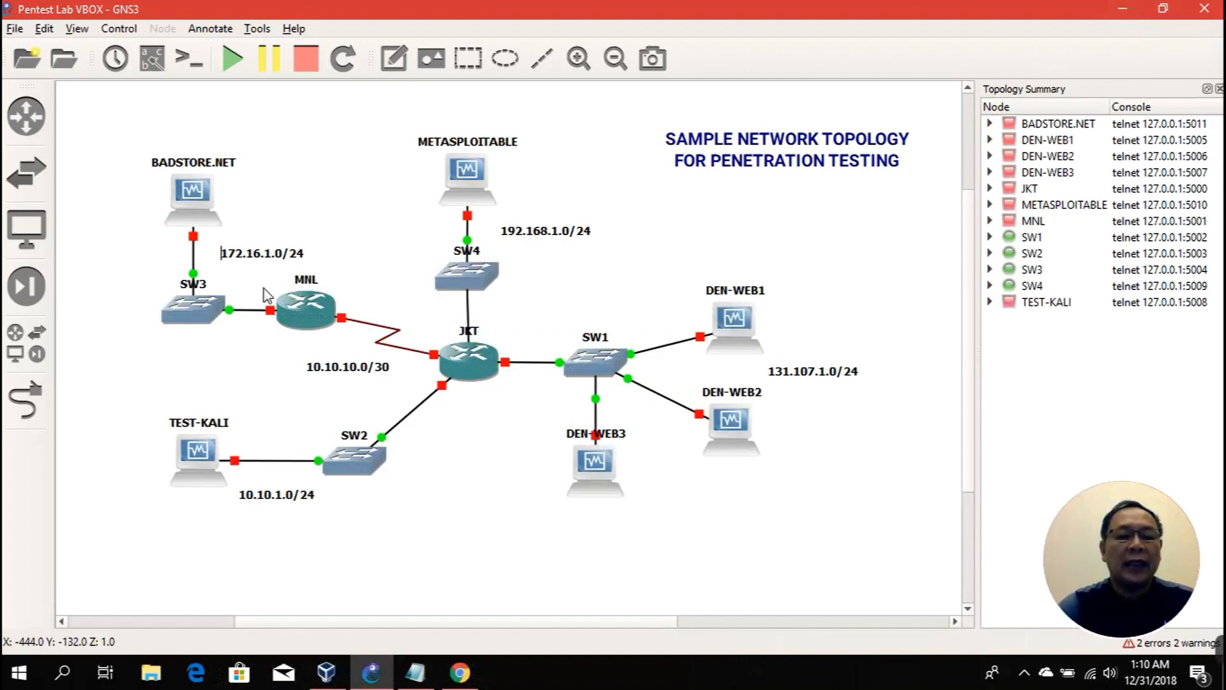
left_click(44, 28)
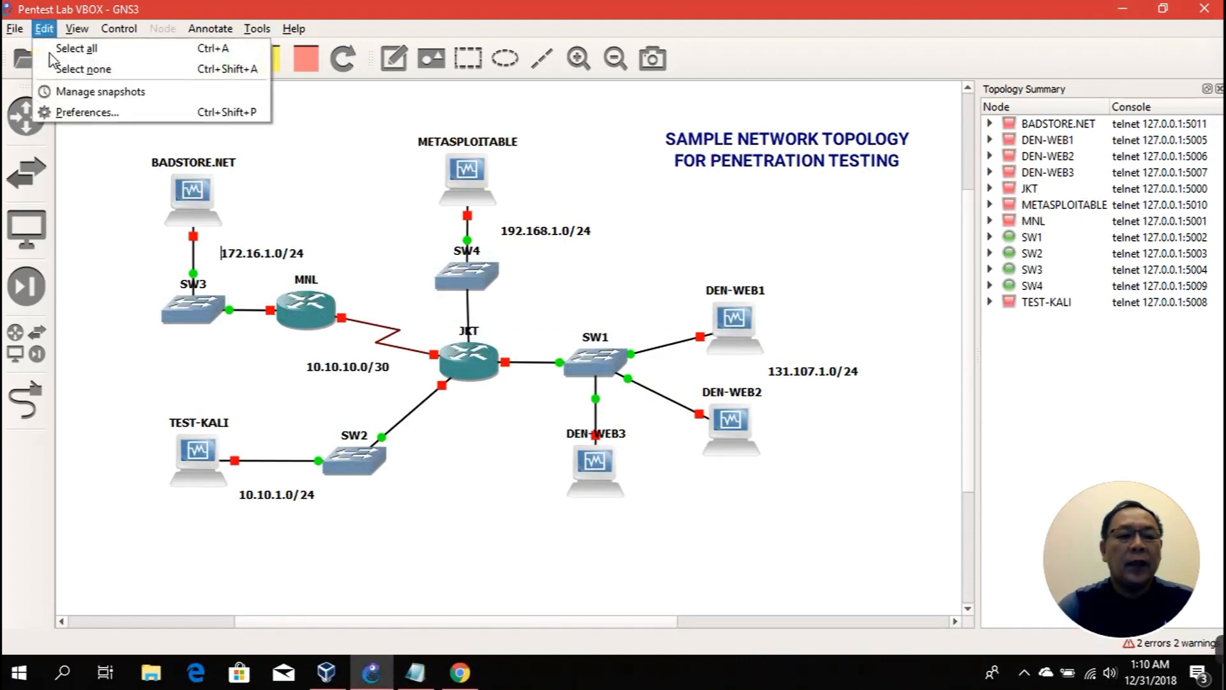
left_click(64, 110)
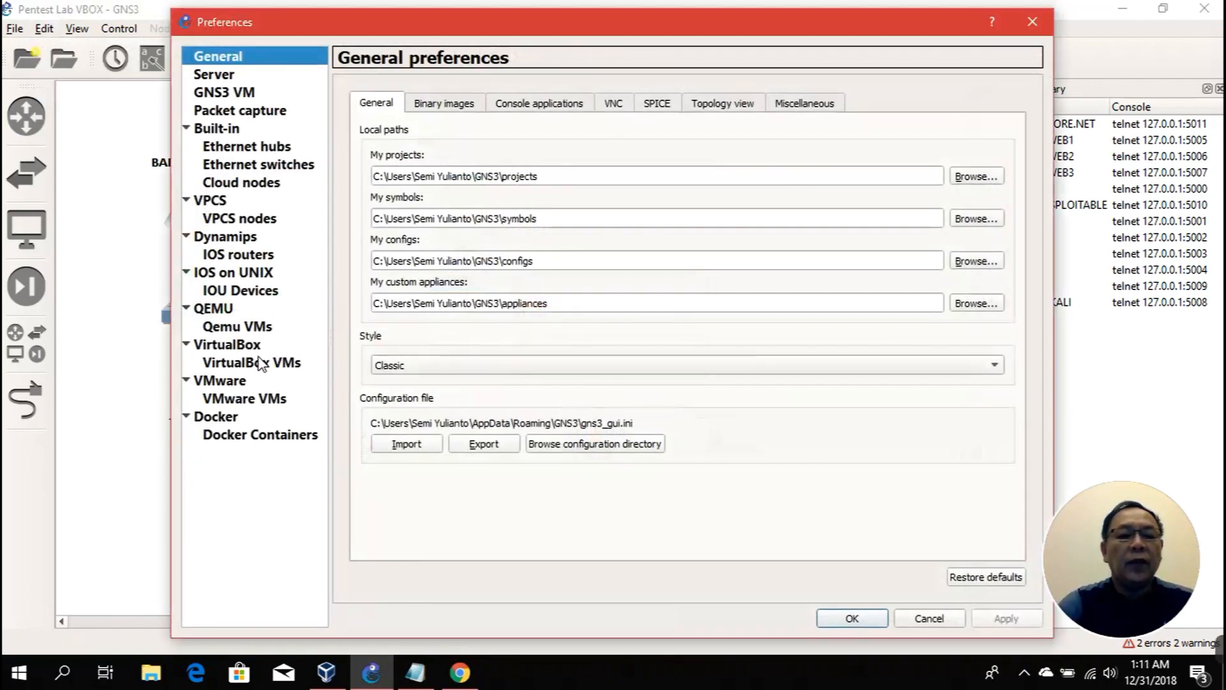
left_click(258, 256)
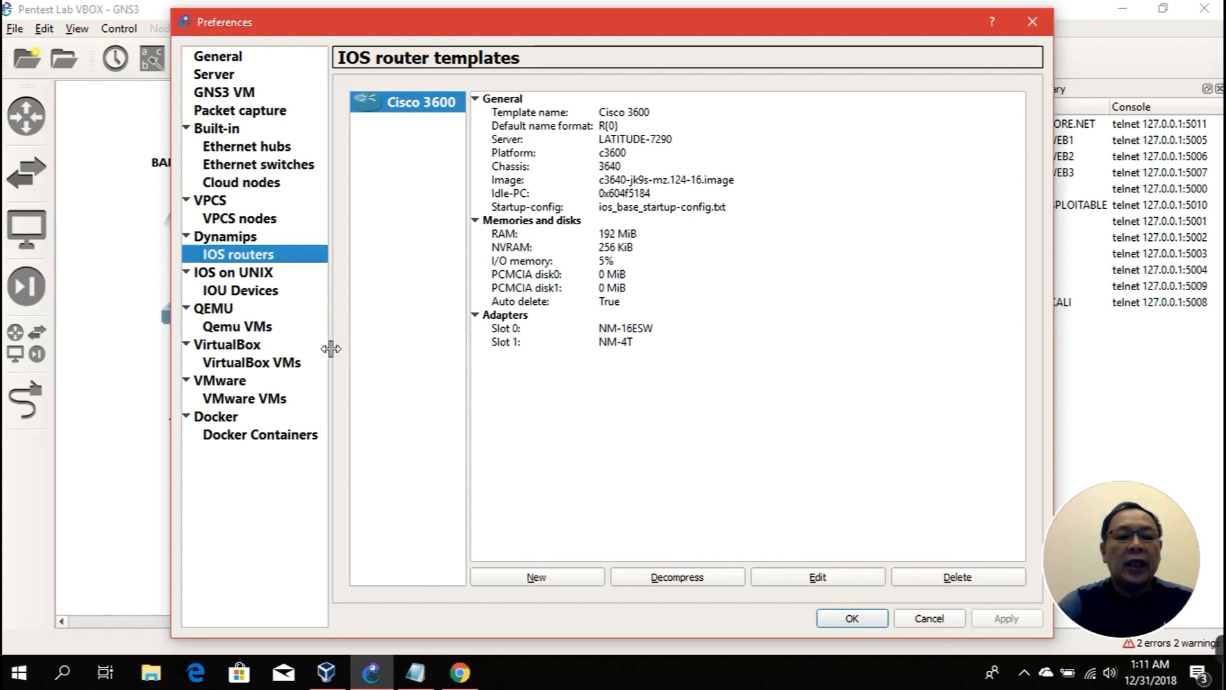
left_click(287, 372)
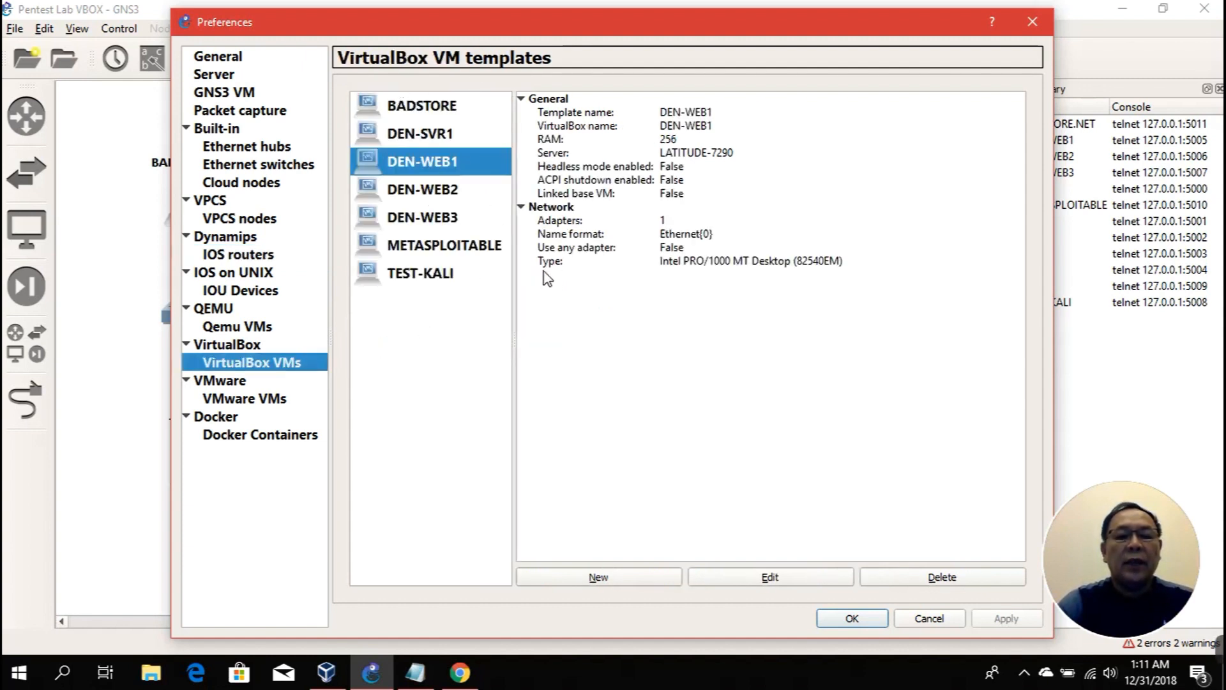
left_click(927, 618)
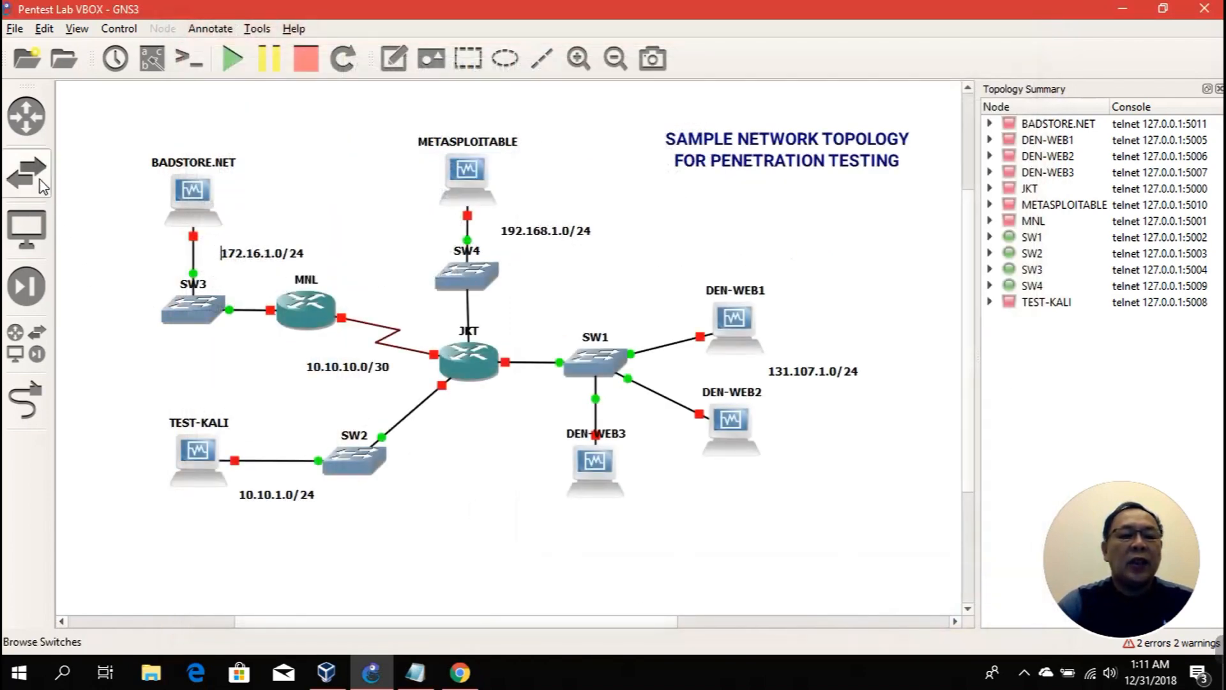
left_click(28, 117)
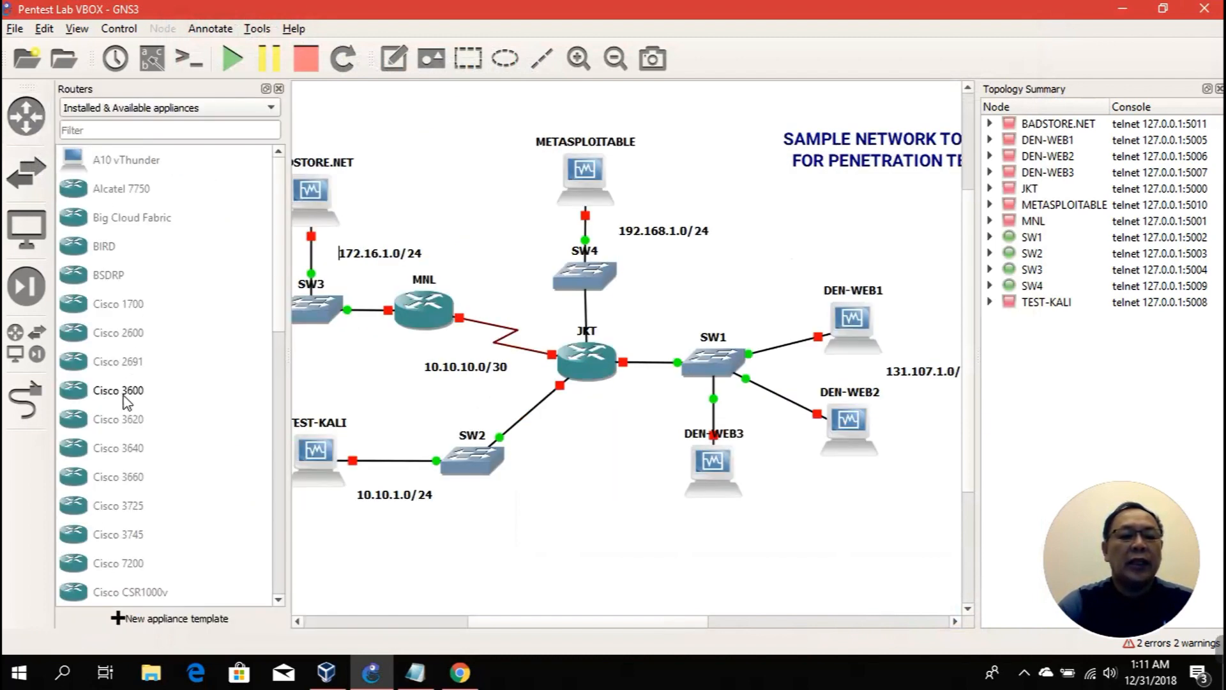
left_click(125, 396)
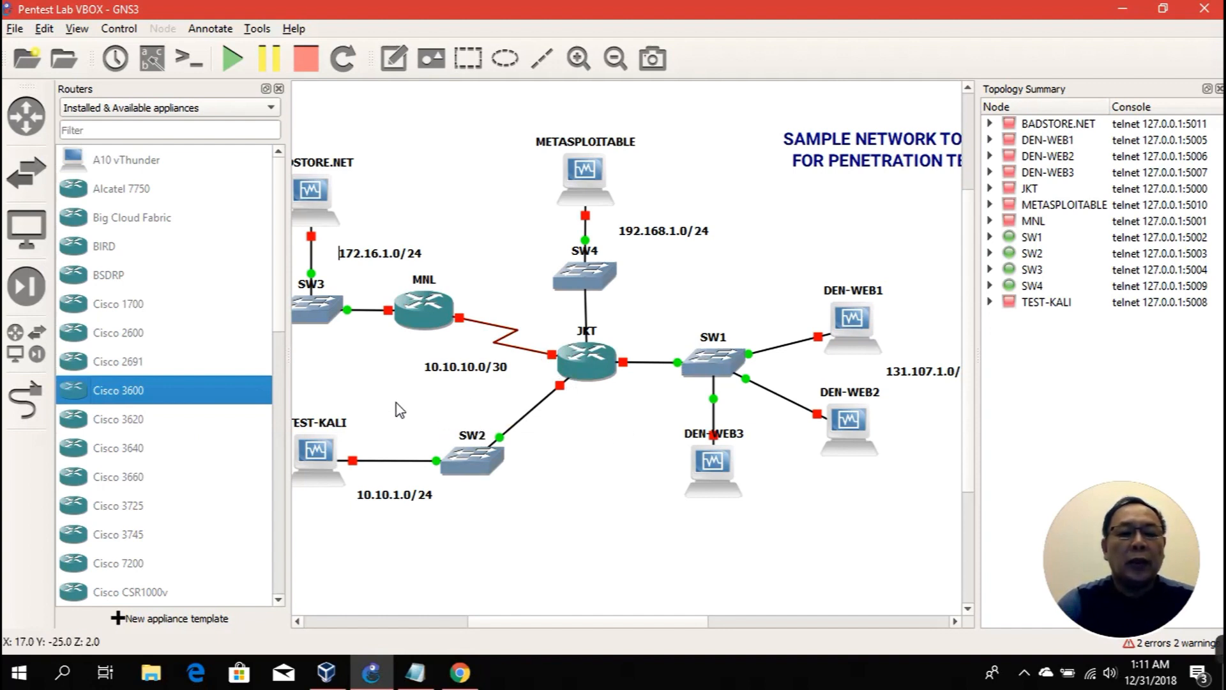
left_click(279, 88)
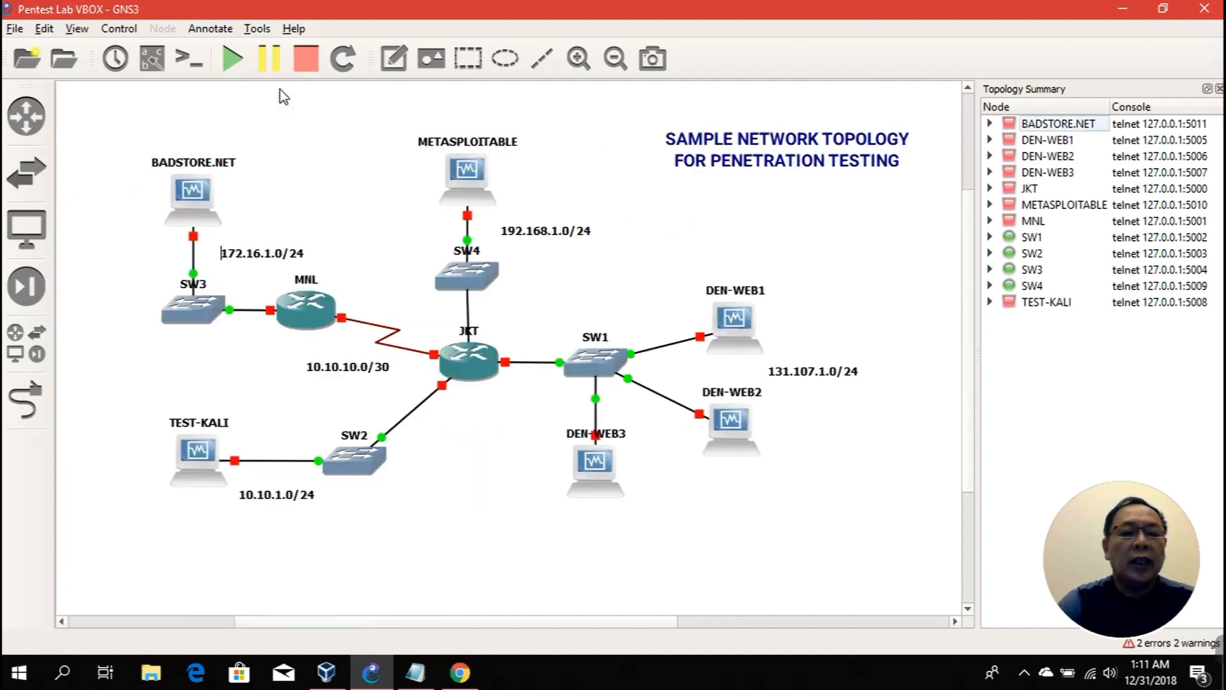
left_click(29, 236)
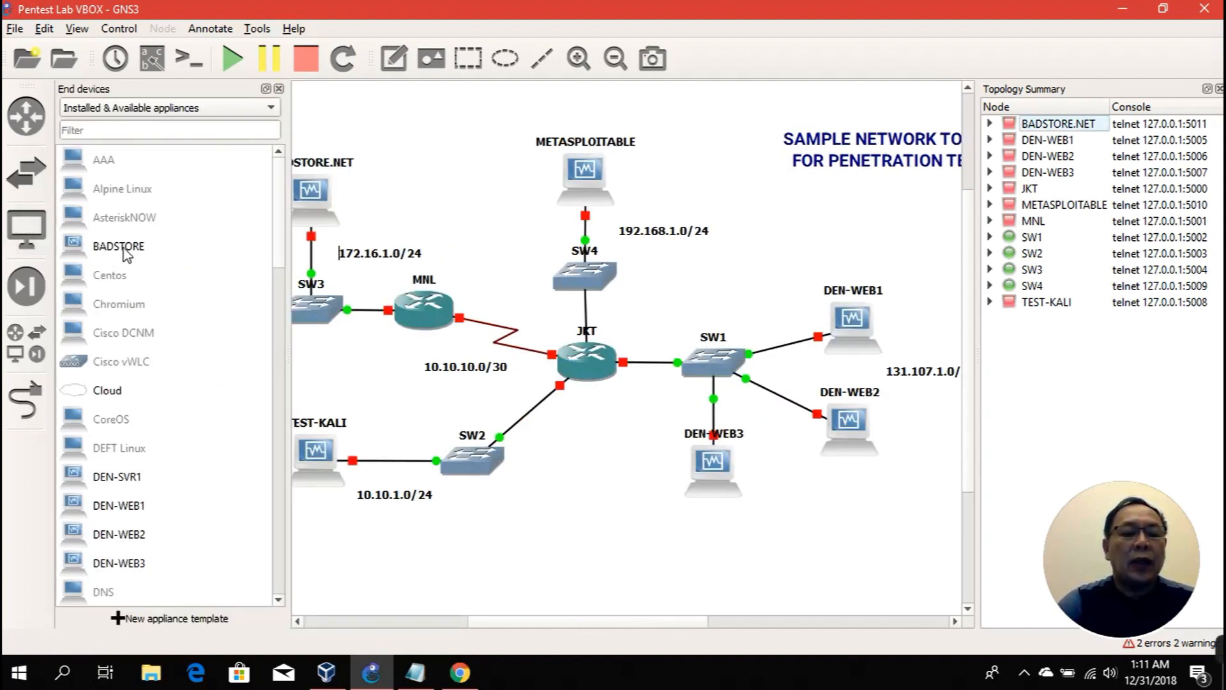
left_click(125, 486)
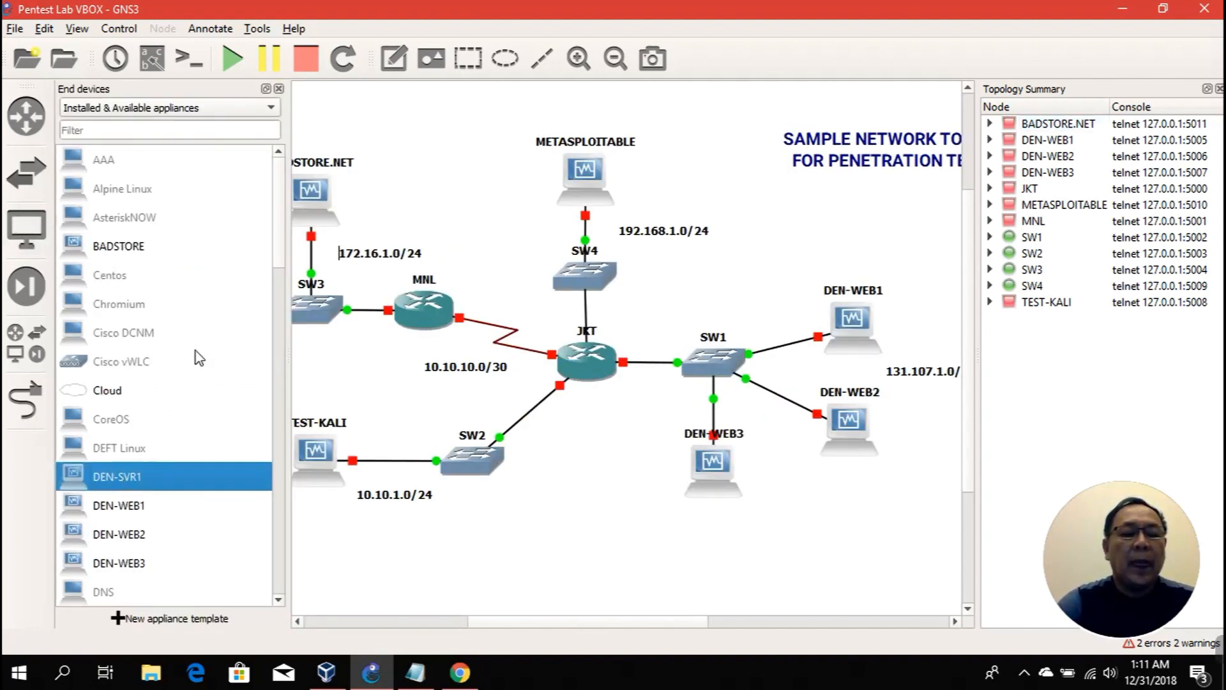
left_click(124, 249)
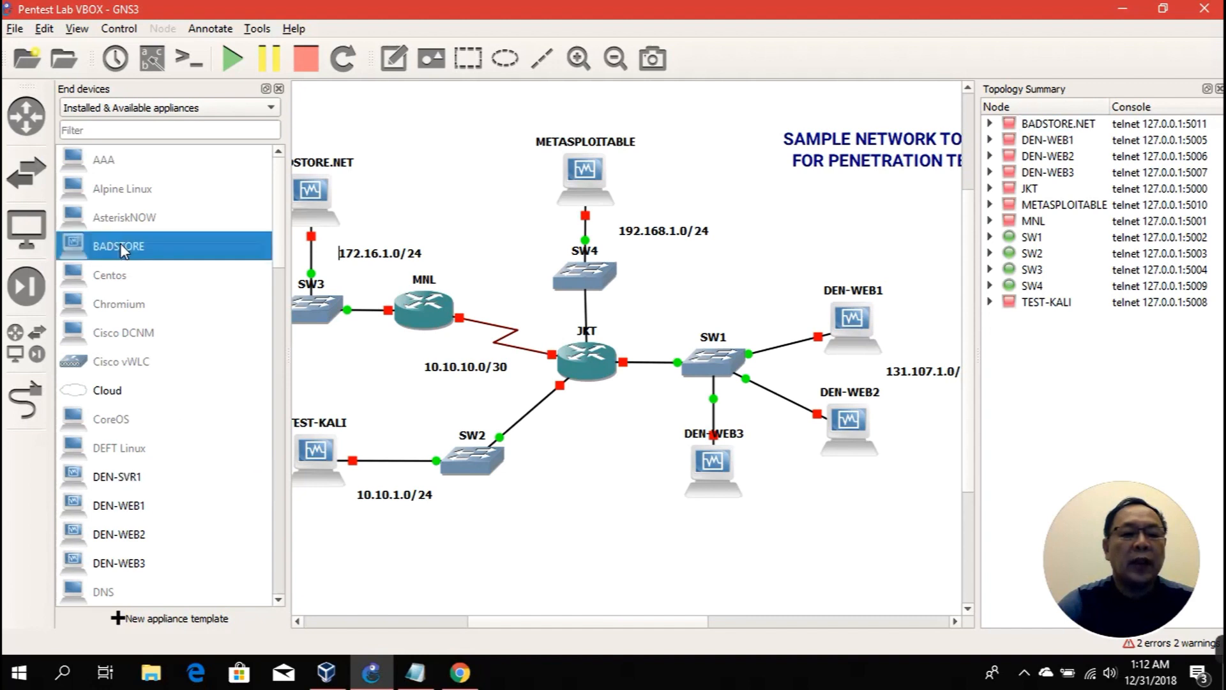
left_click(126, 482)
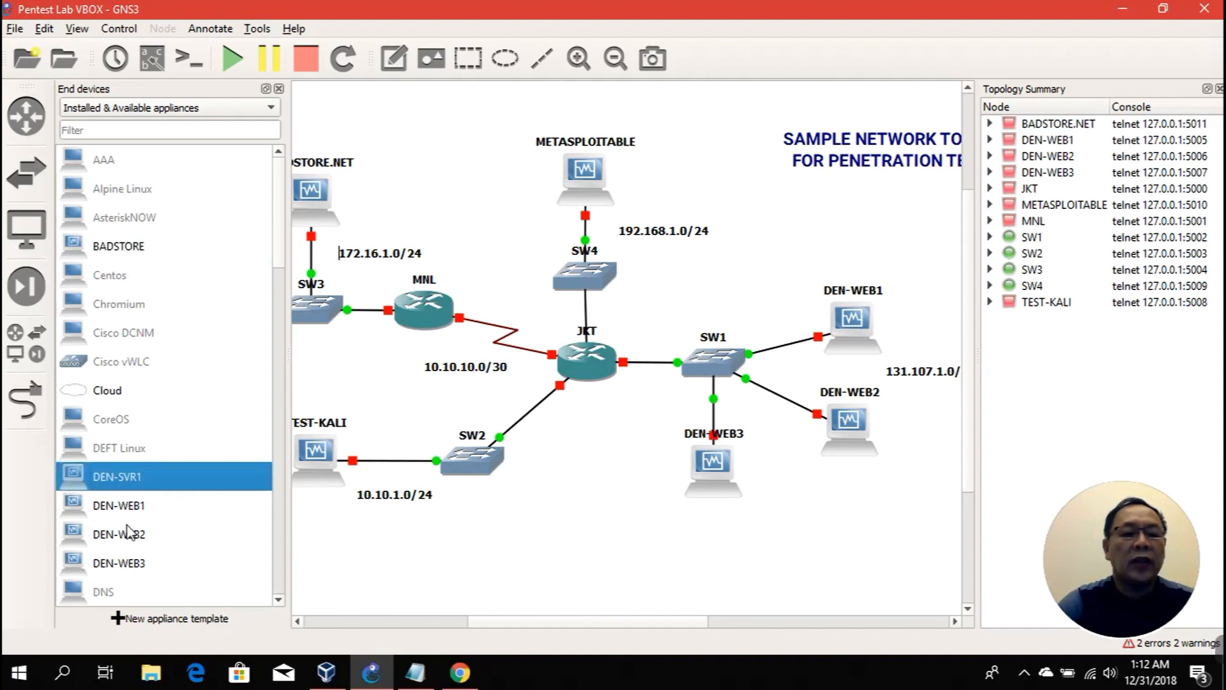
scroll(134, 428, "down", 5)
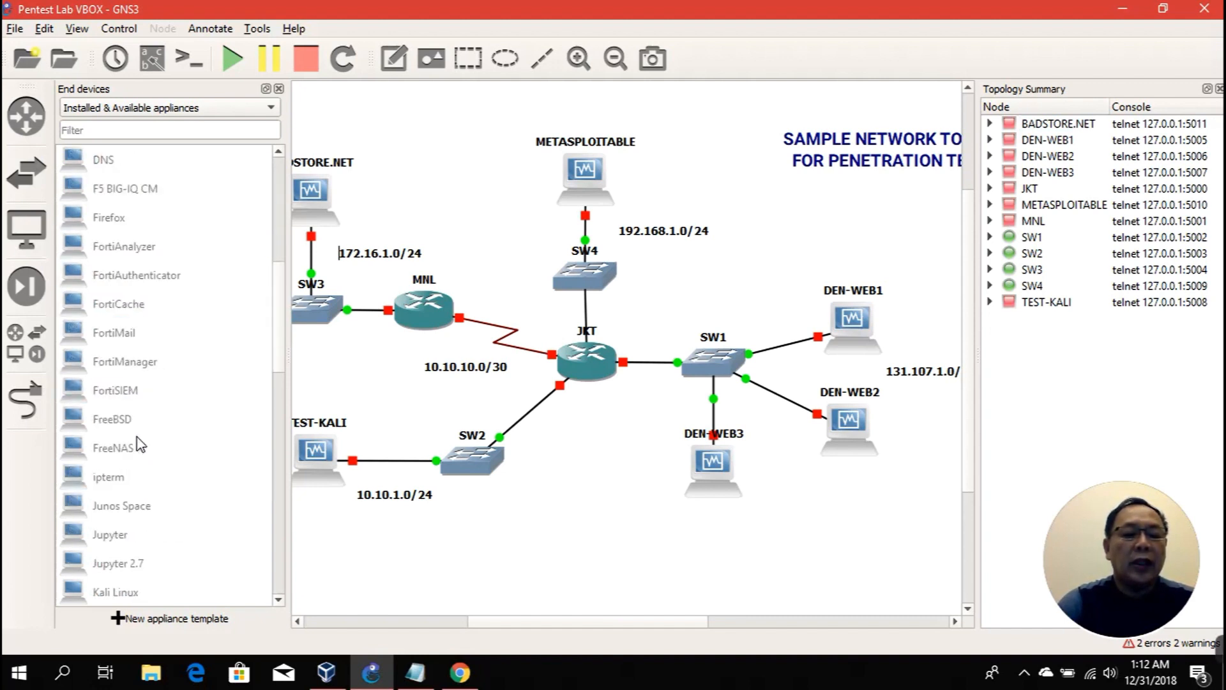
scroll(138, 443, "down", 3)
scroll(140, 444, "down", 1)
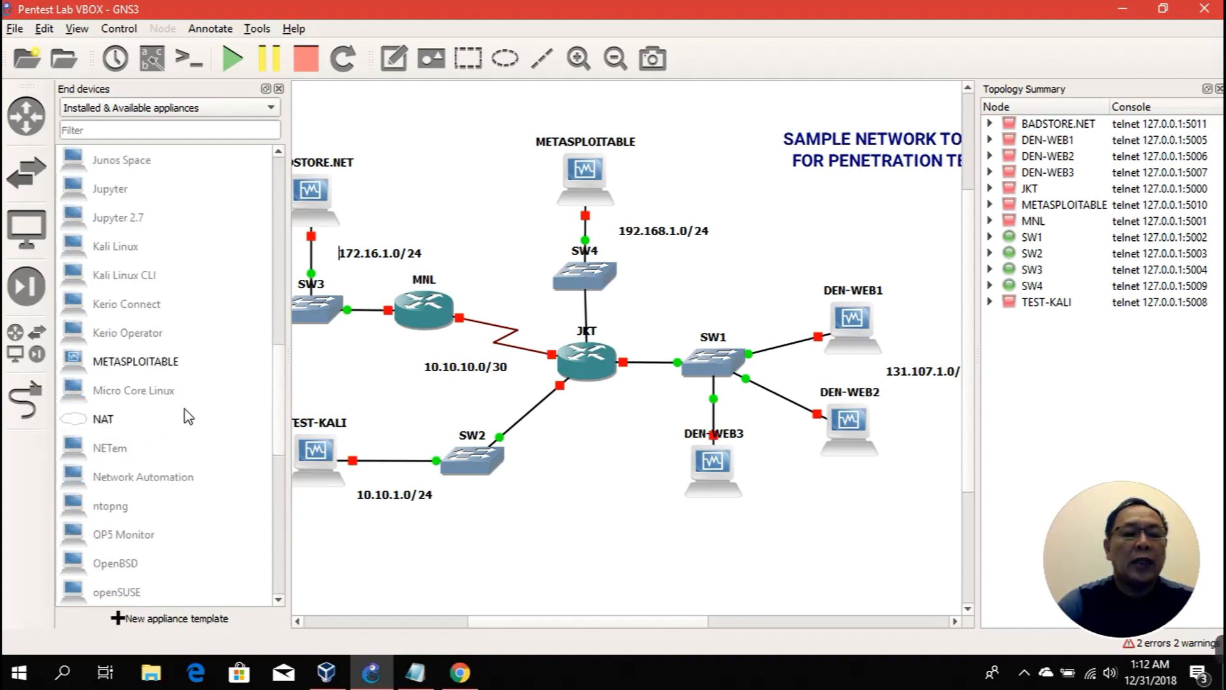
left_click(279, 89)
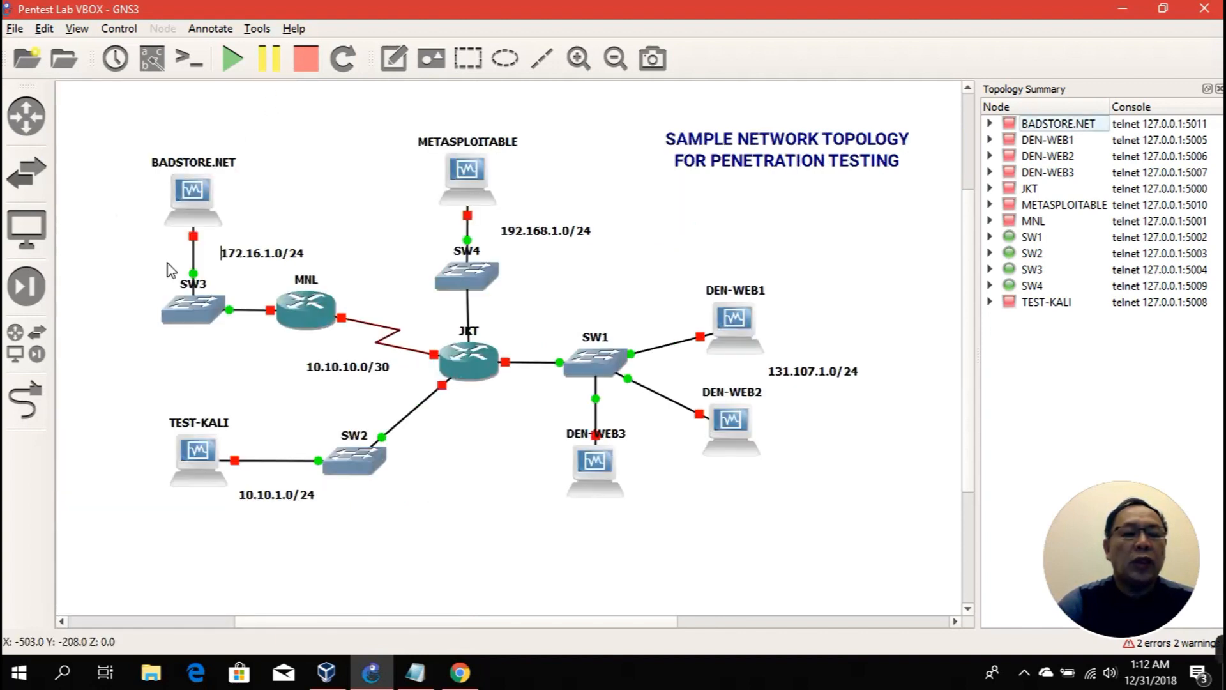
left_click(29, 403)
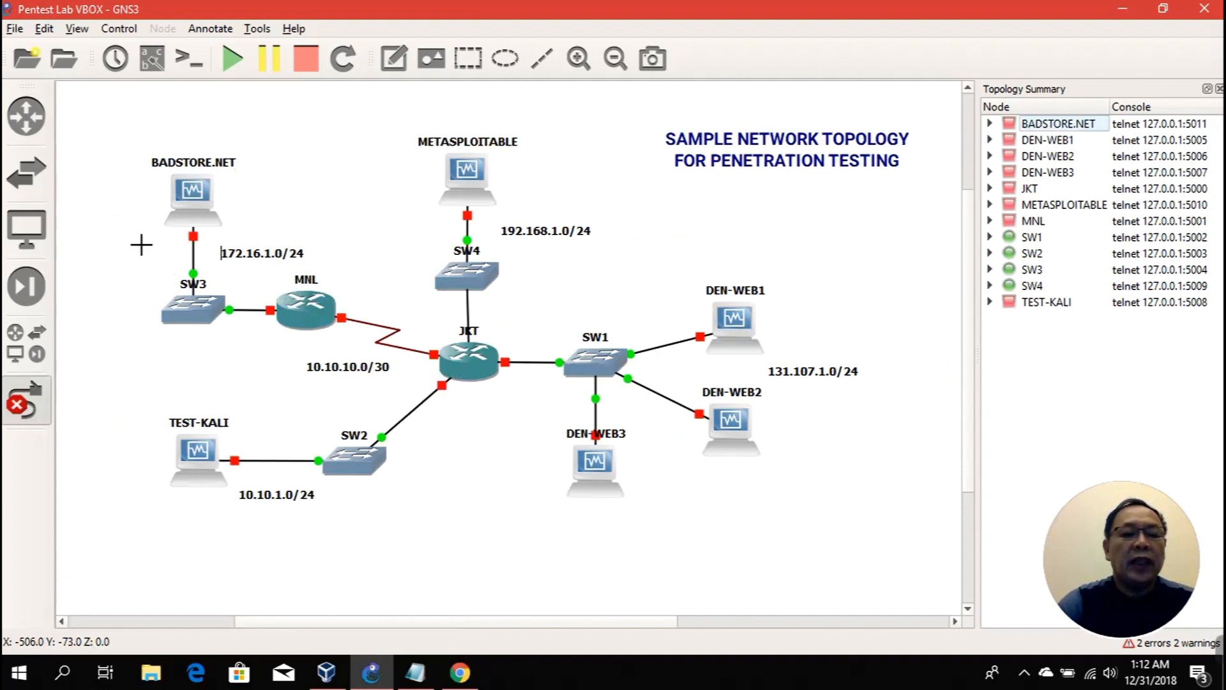
left_click(20, 398)
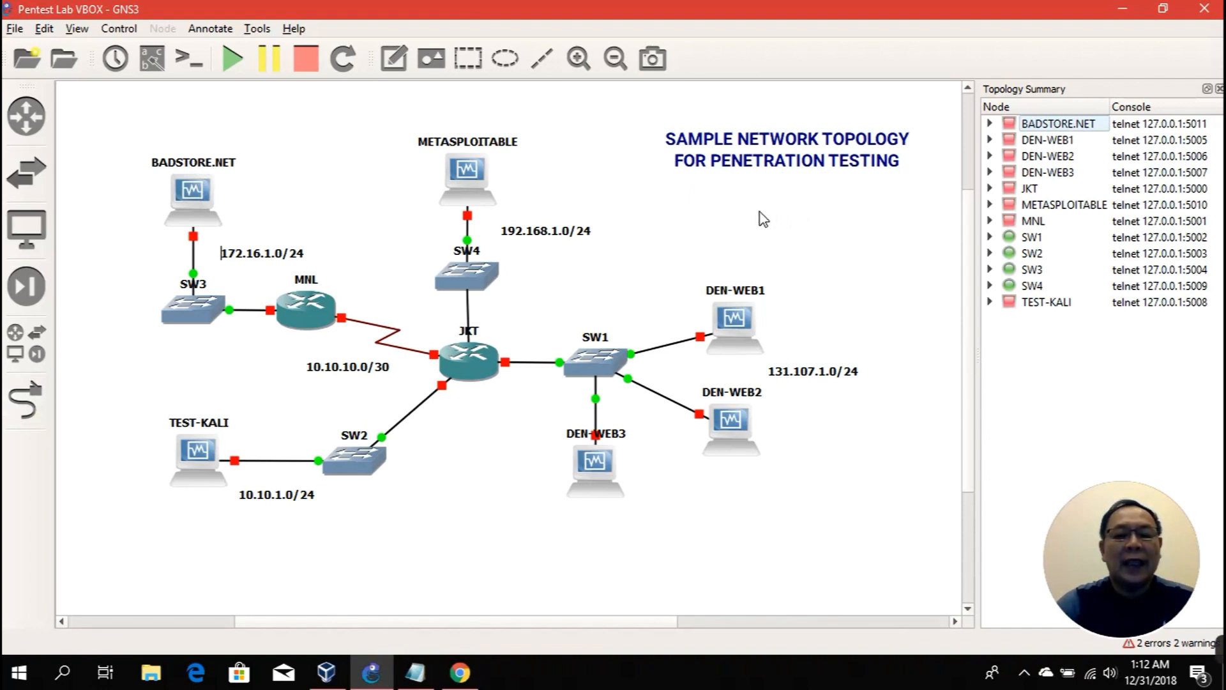
mouse_move(608, 491)
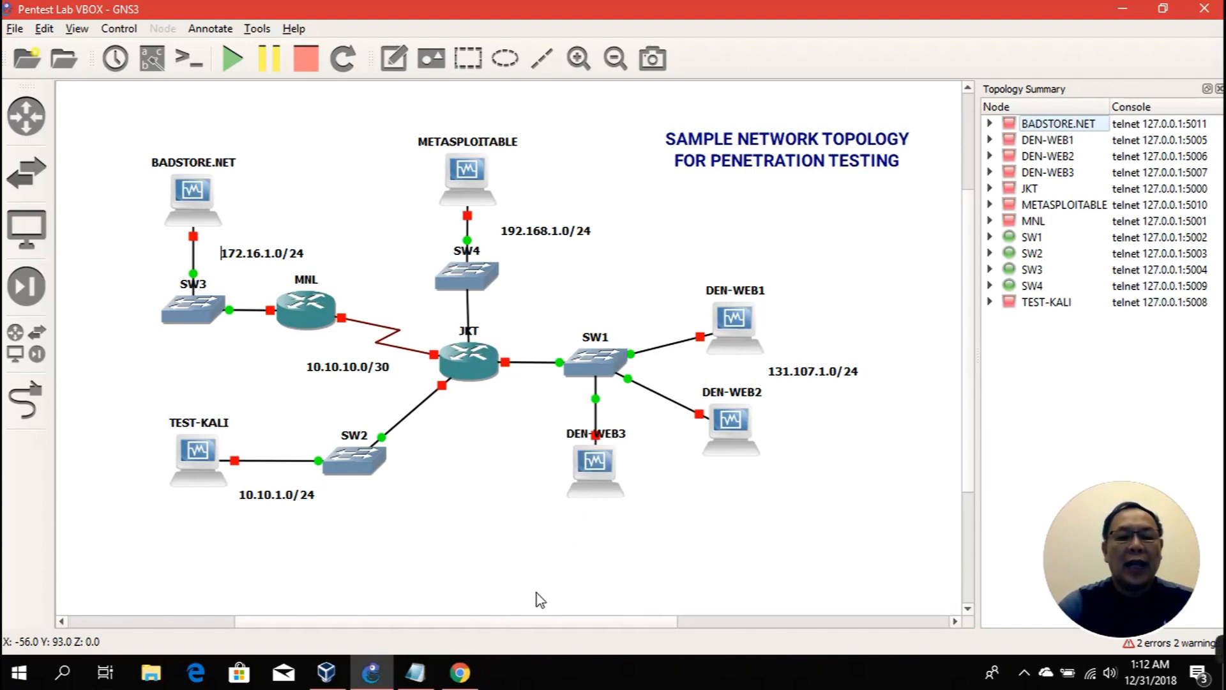
left_click(415, 672)
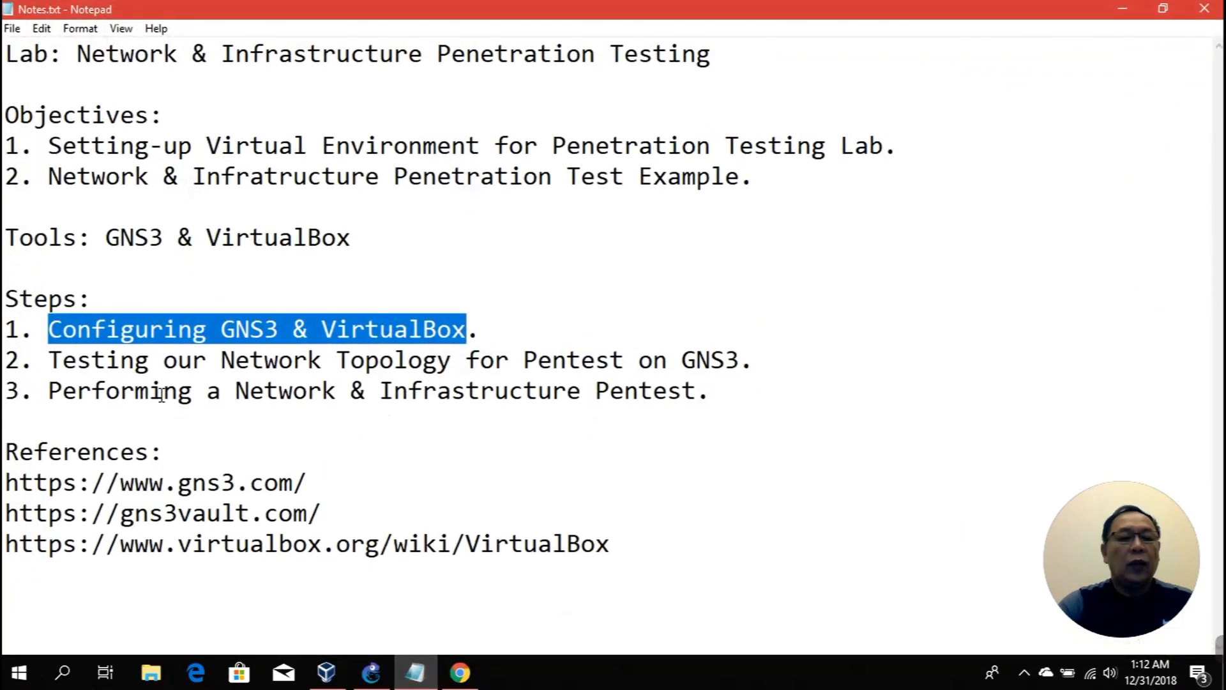
left_click_drag(50, 362, 750, 355)
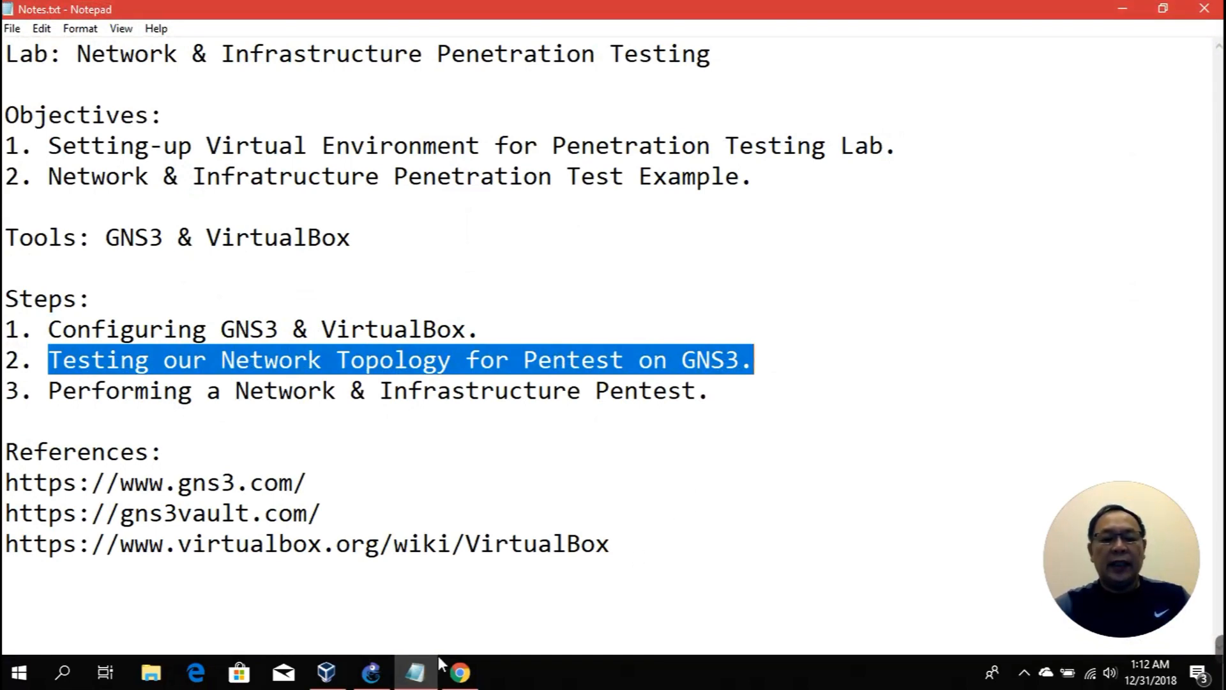
left_click(373, 672)
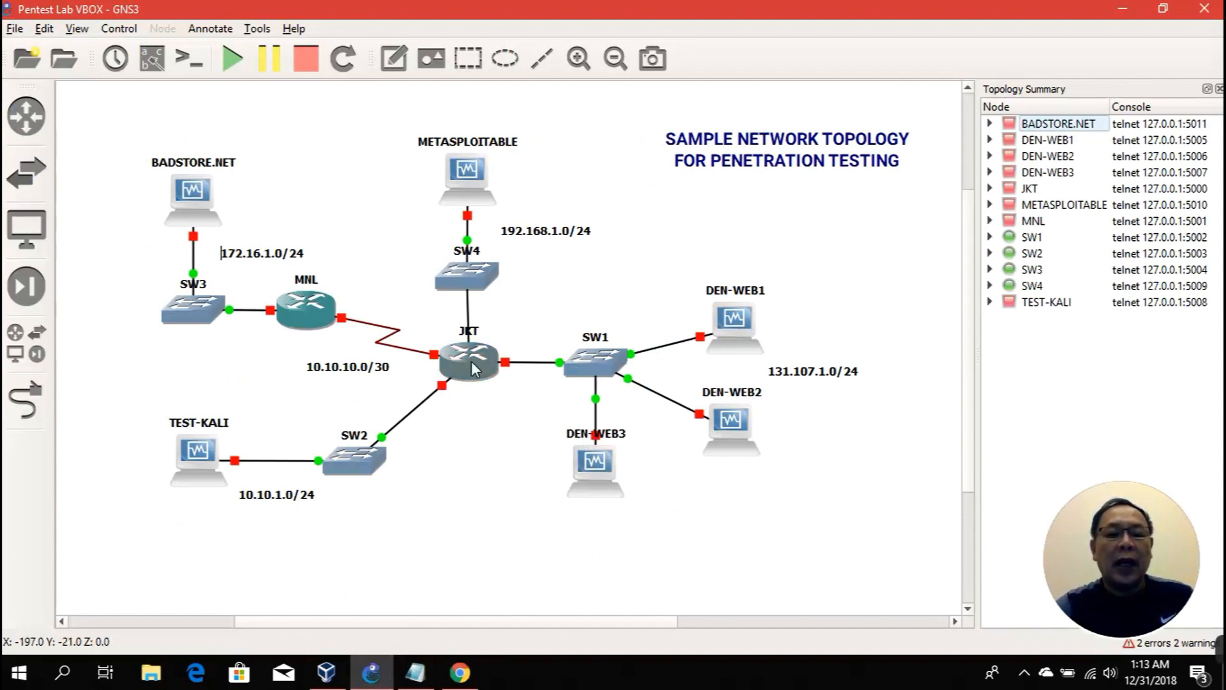
Step: Start router JKT from its right-click menu in the topology
mouse_move(474, 369)
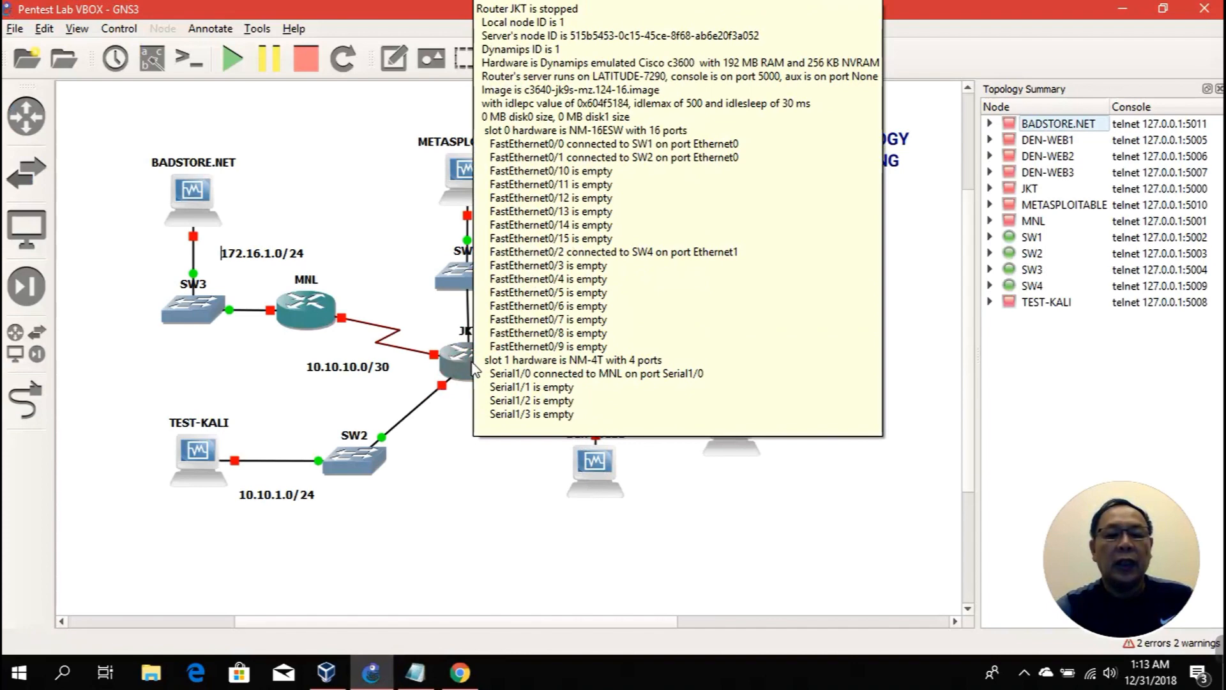
right_click(472, 362)
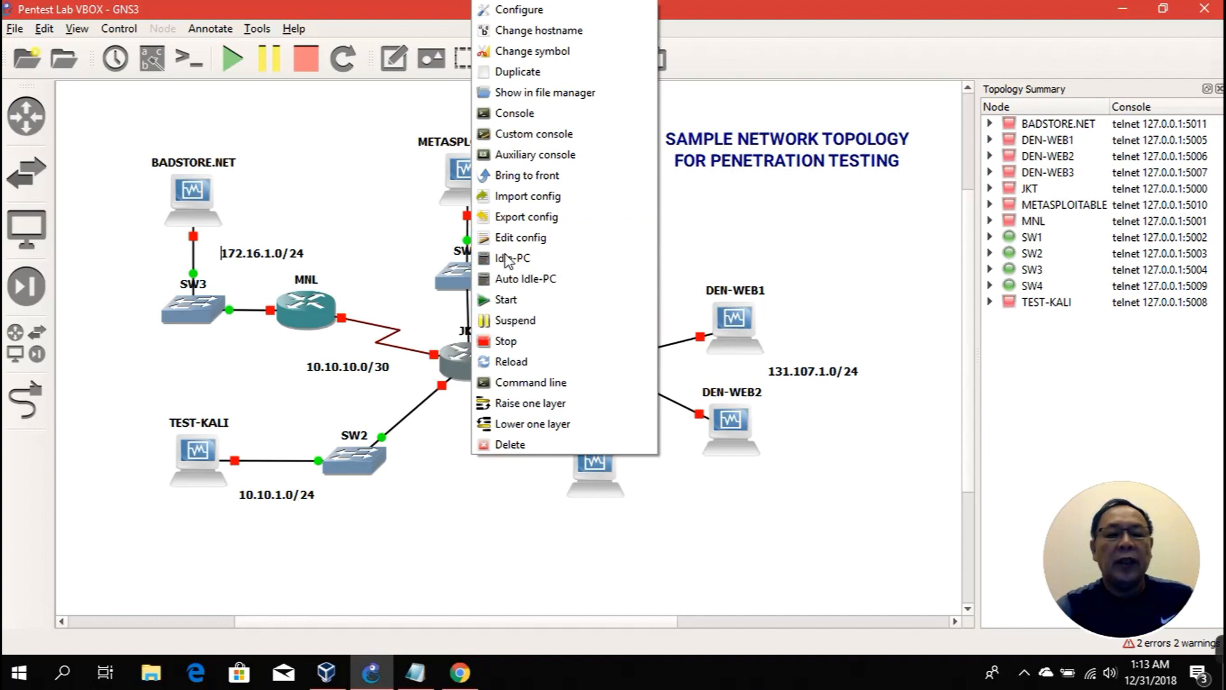
left_click(506, 300)
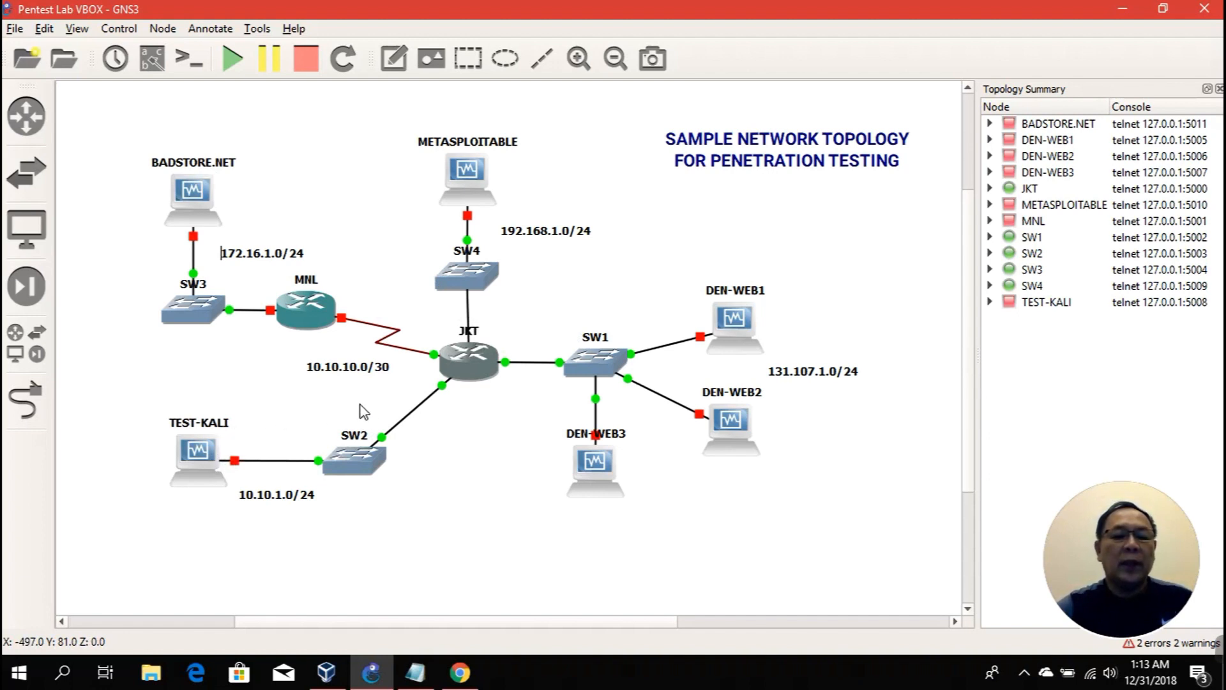
right_click(205, 453)
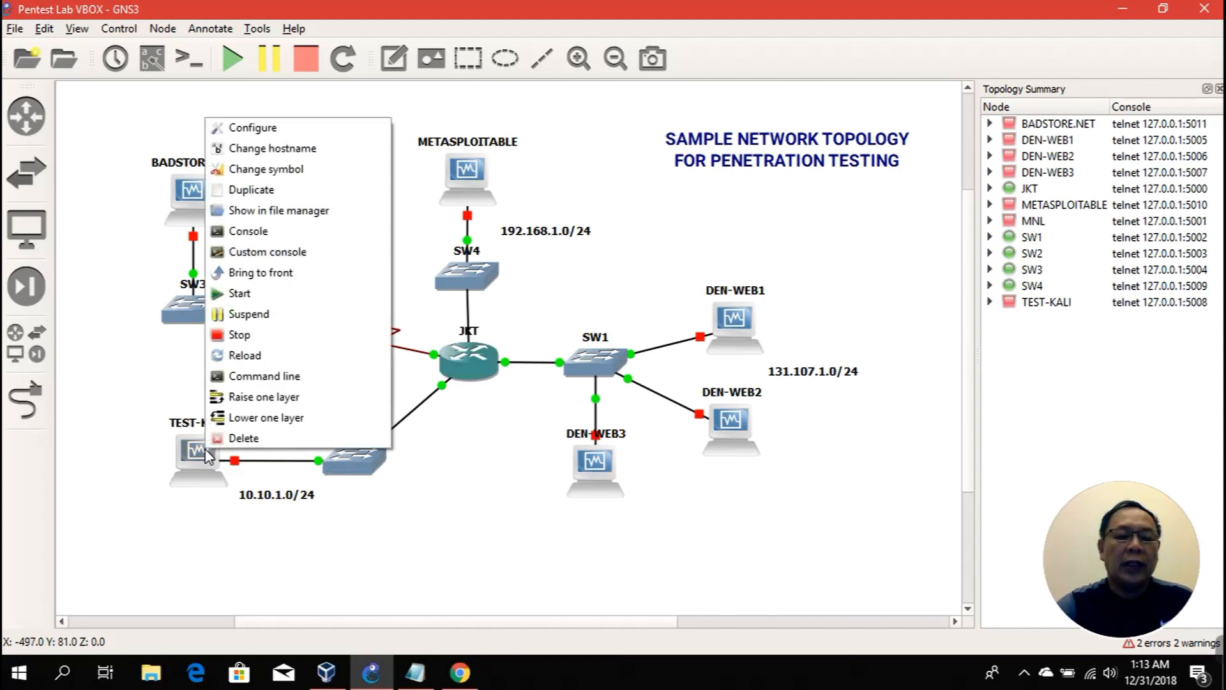
left_click(237, 293)
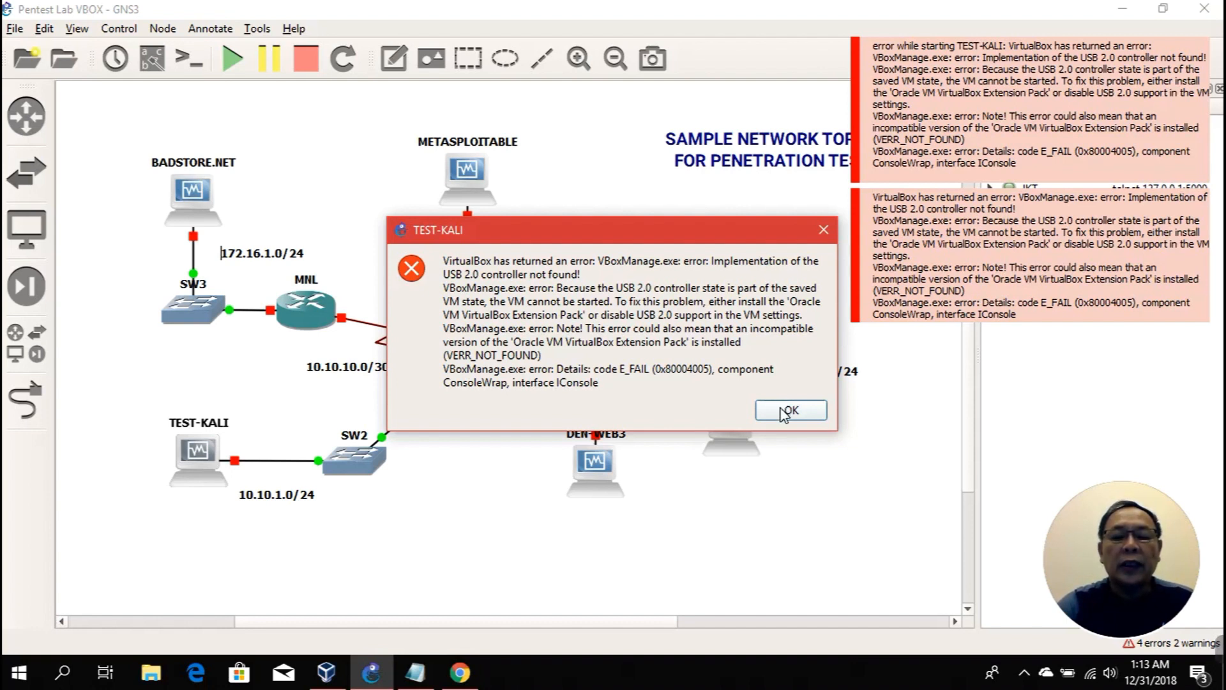
left_click(785, 412)
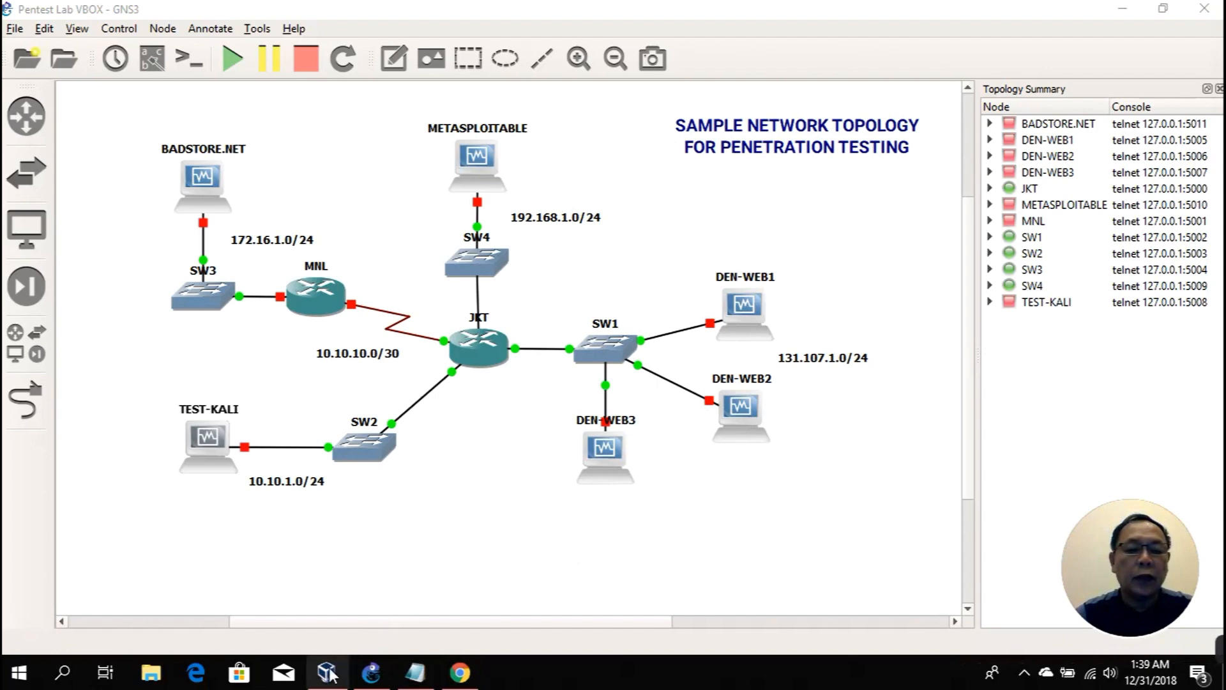
Step: Uncheck Enable USB Controller in TEST-KALI's VirtualBox USB settings and save
mouse_move(330, 674)
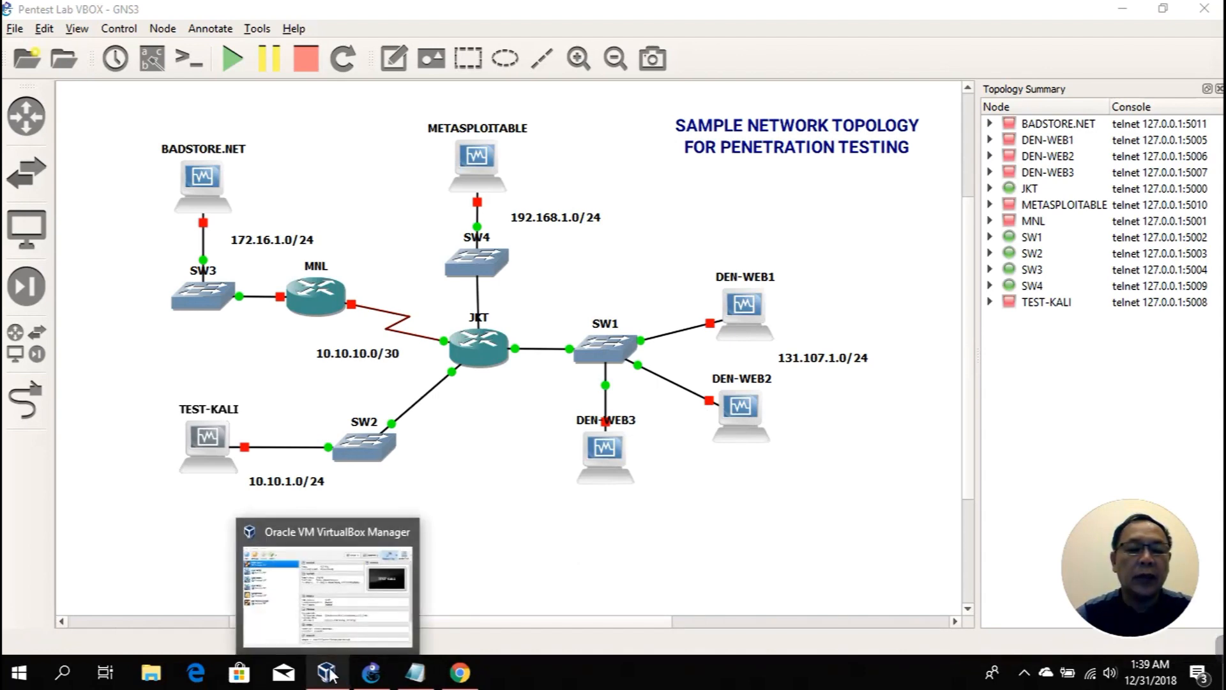
left_click(330, 673)
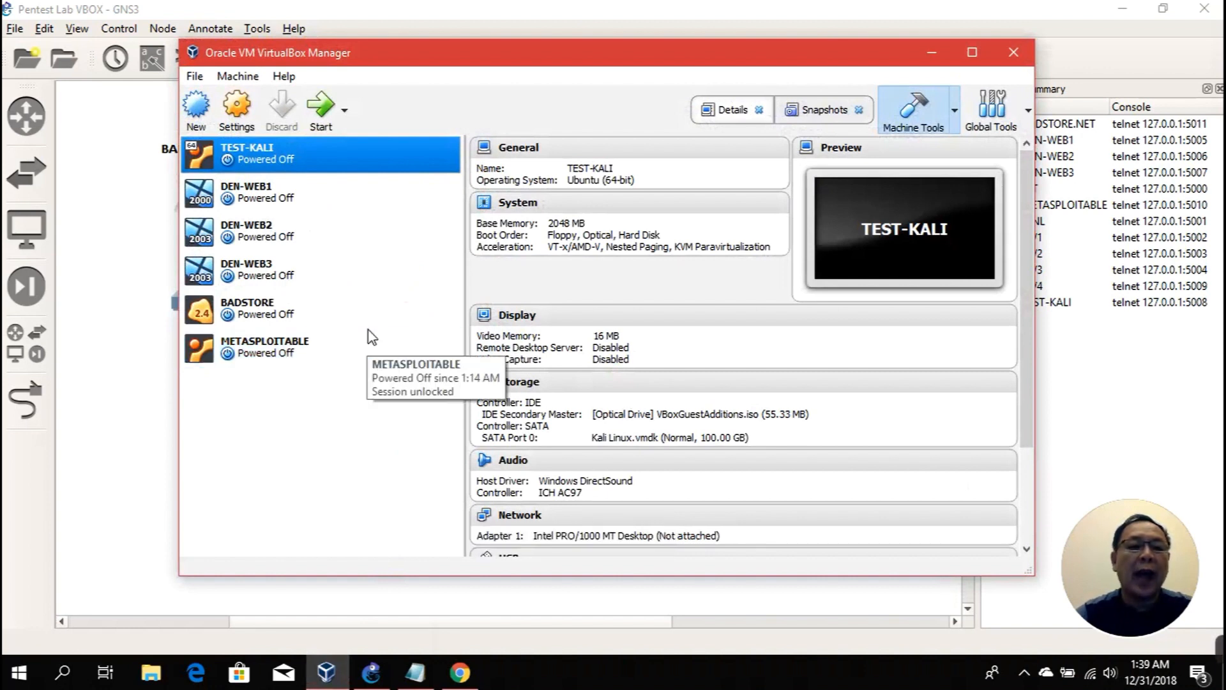
right_click(288, 163)
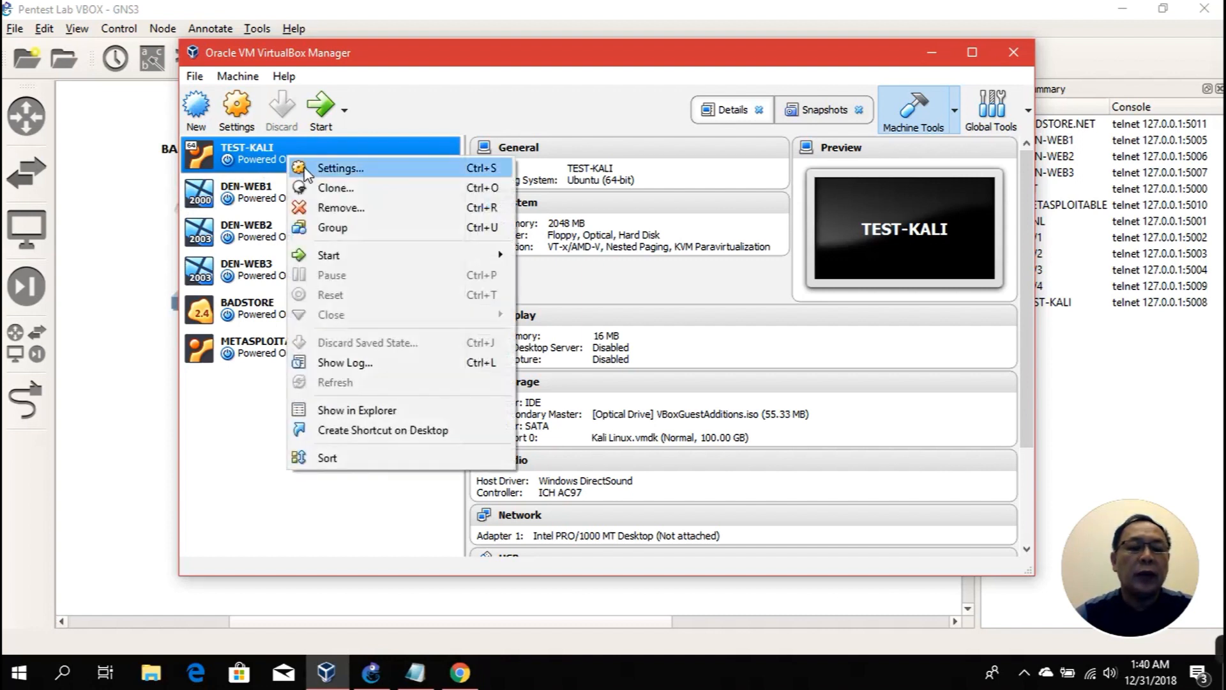
left_click(308, 169)
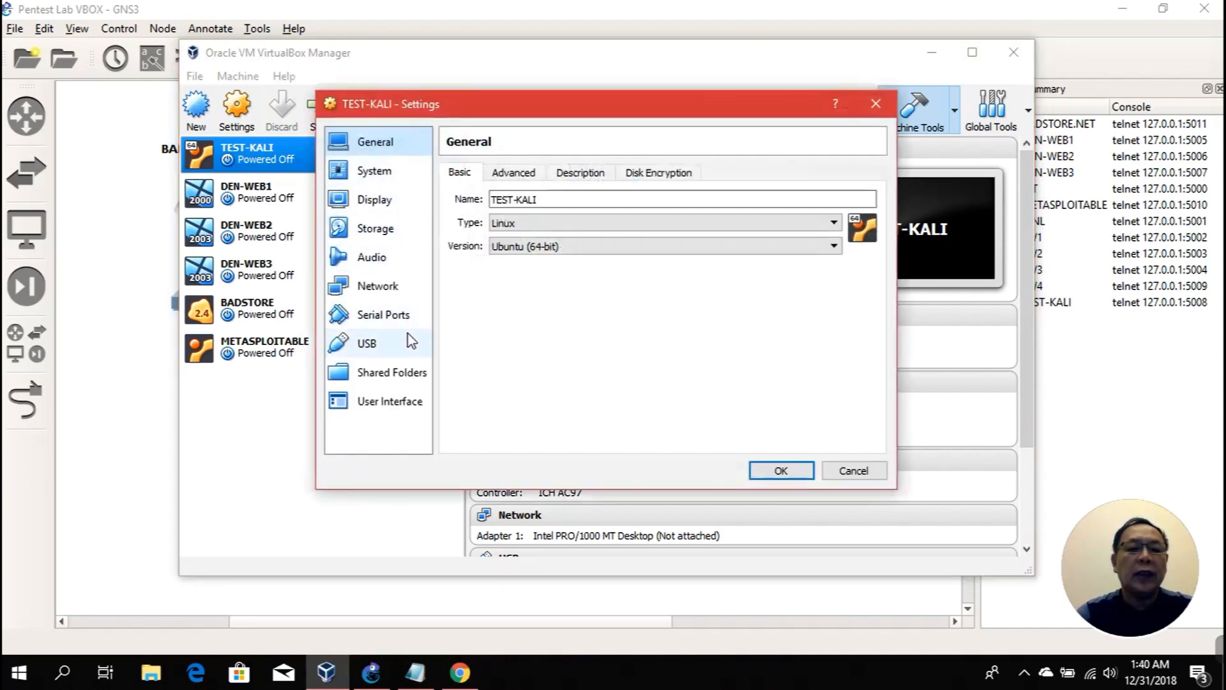
left_click(368, 344)
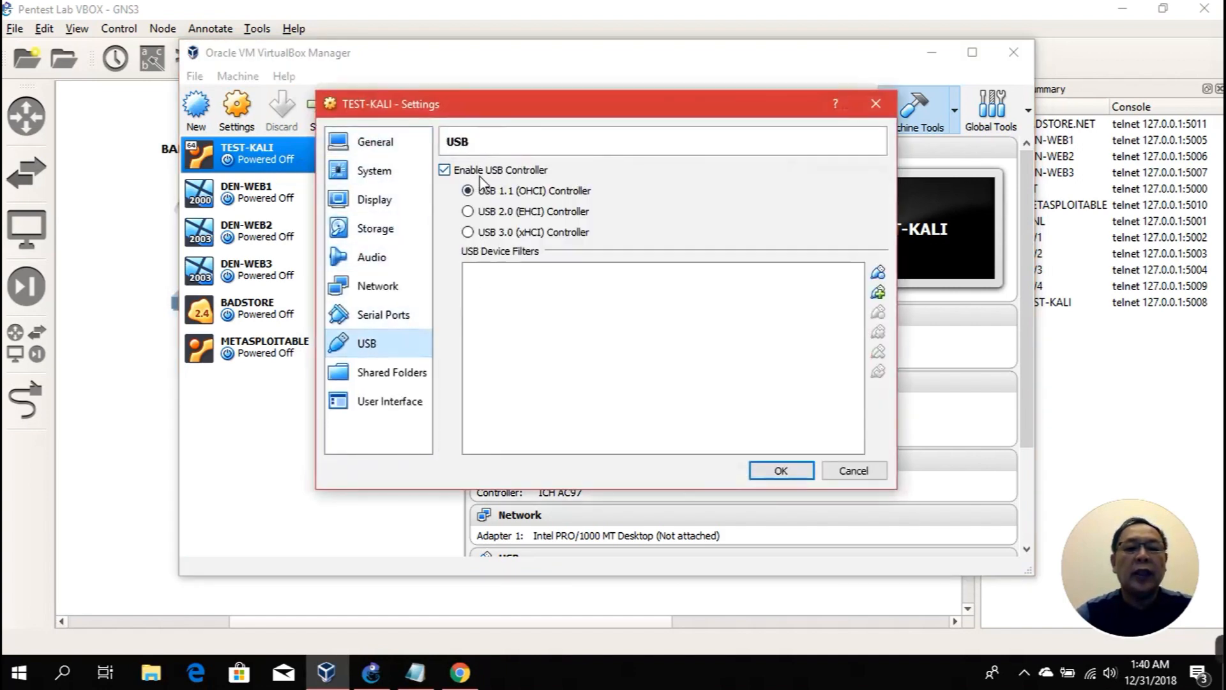
left_click(445, 172)
left_click(445, 172)
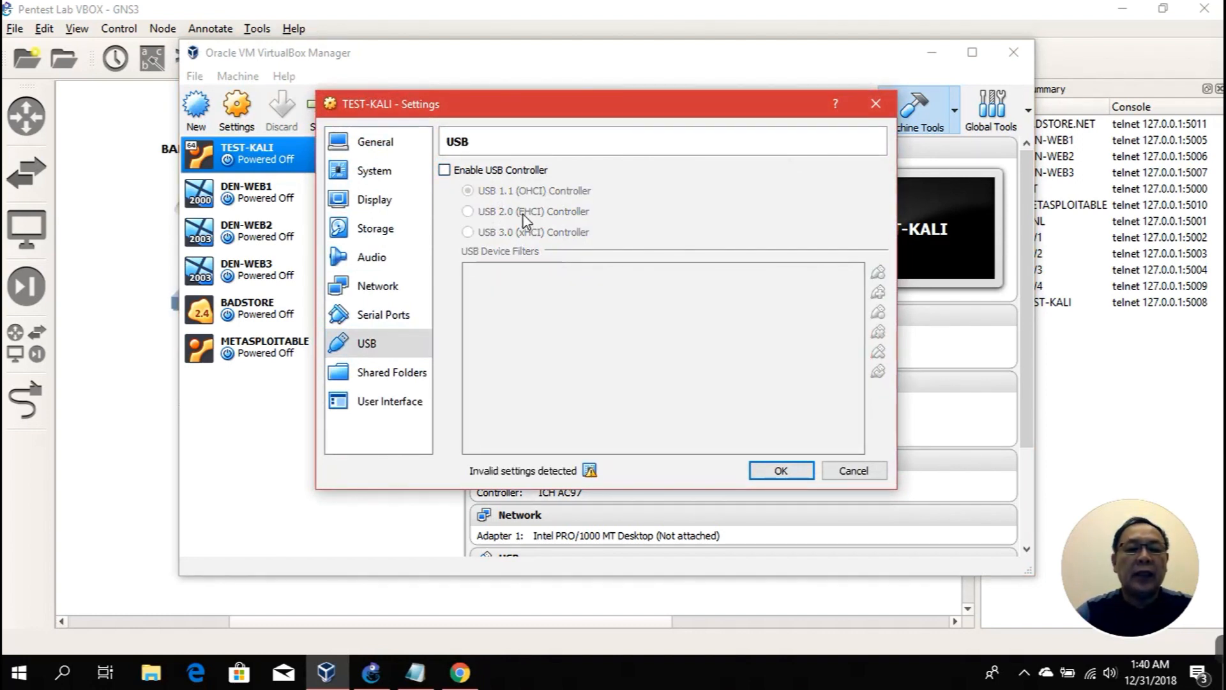
left_click(775, 472)
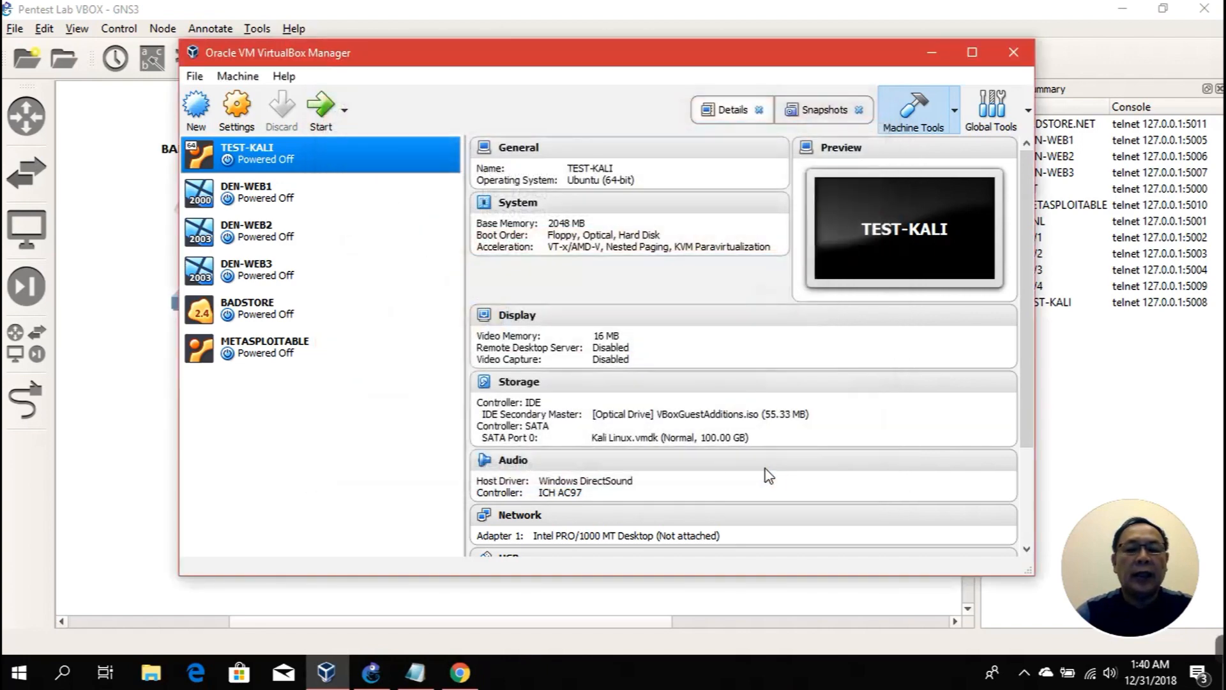
left_click(931, 54)
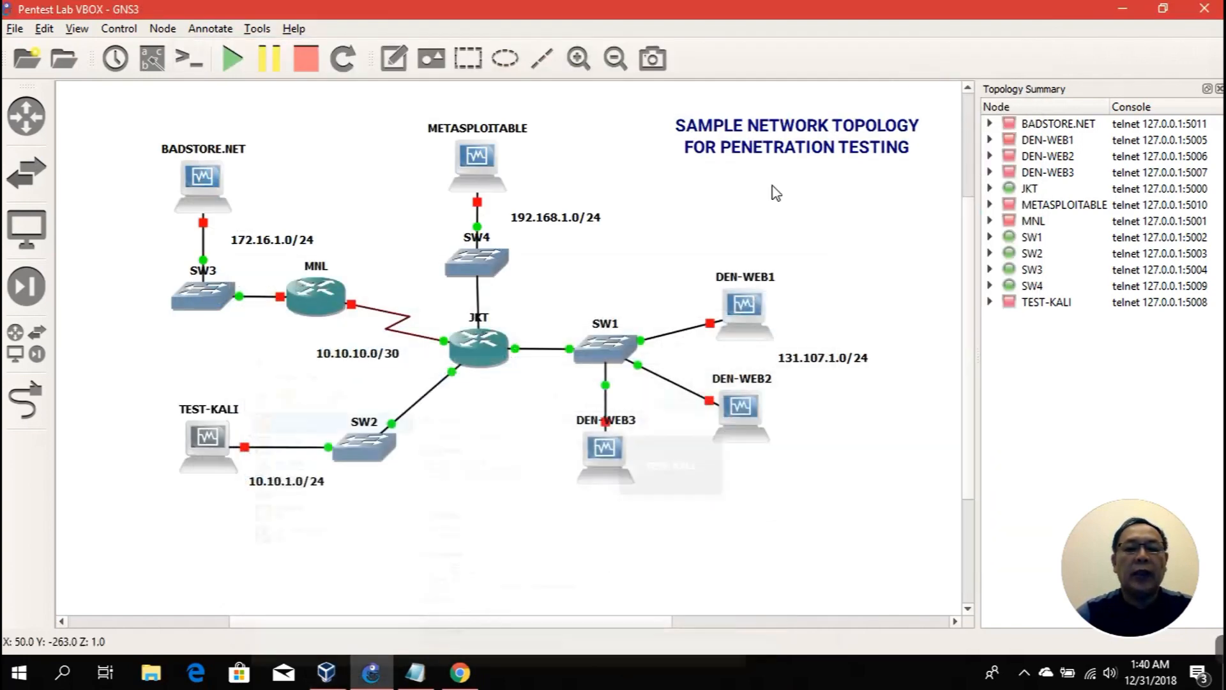
Step: Start TEST-KALI, boot its default Kali Linux GRUB entry, then minimize the VM window
right_click(217, 445)
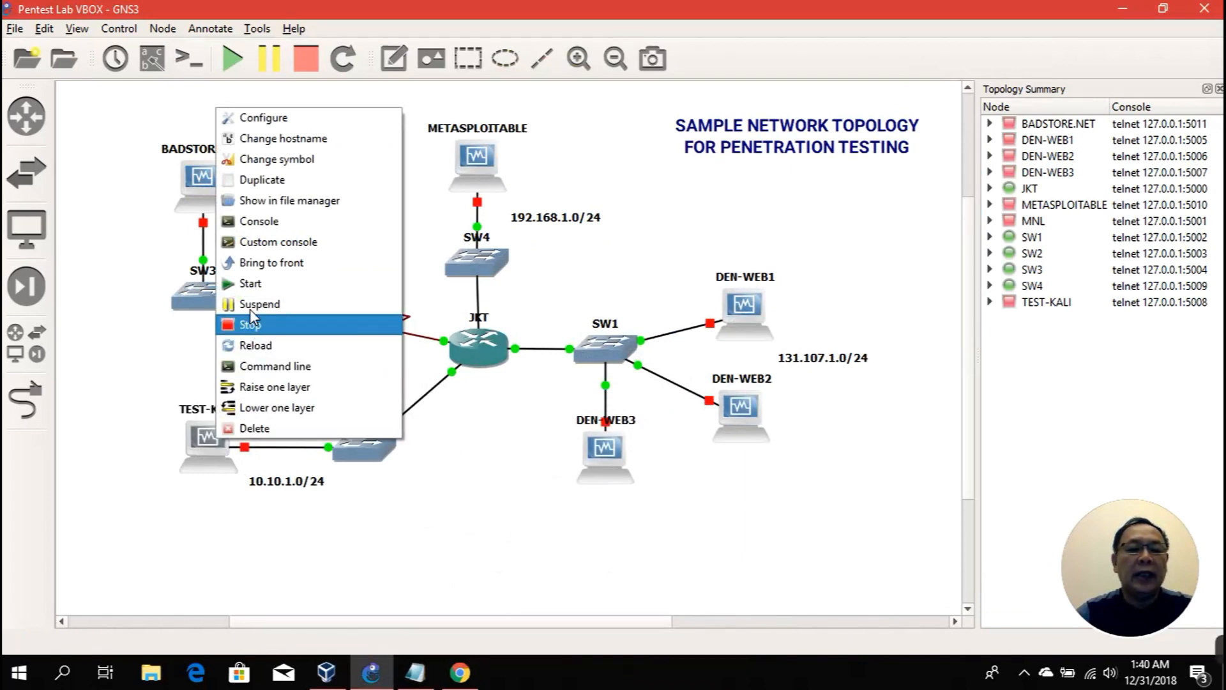
left_click(254, 283)
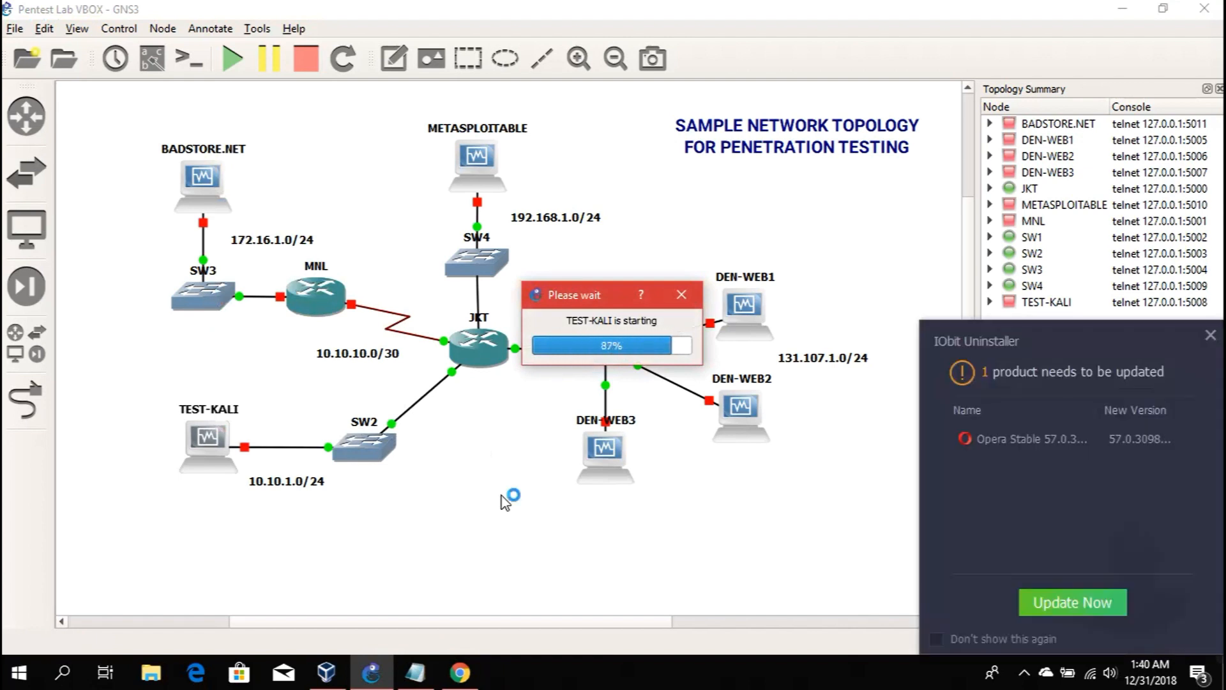
left_click(1201, 353)
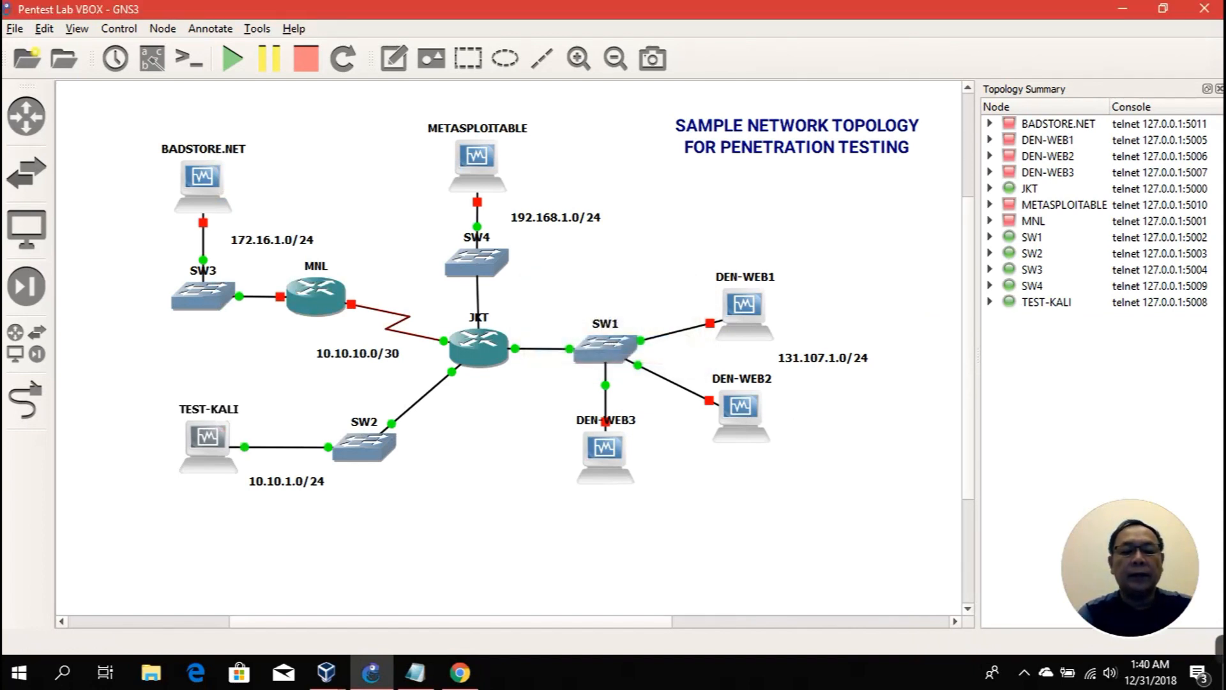
left_click(326, 672)
left_click(383, 623)
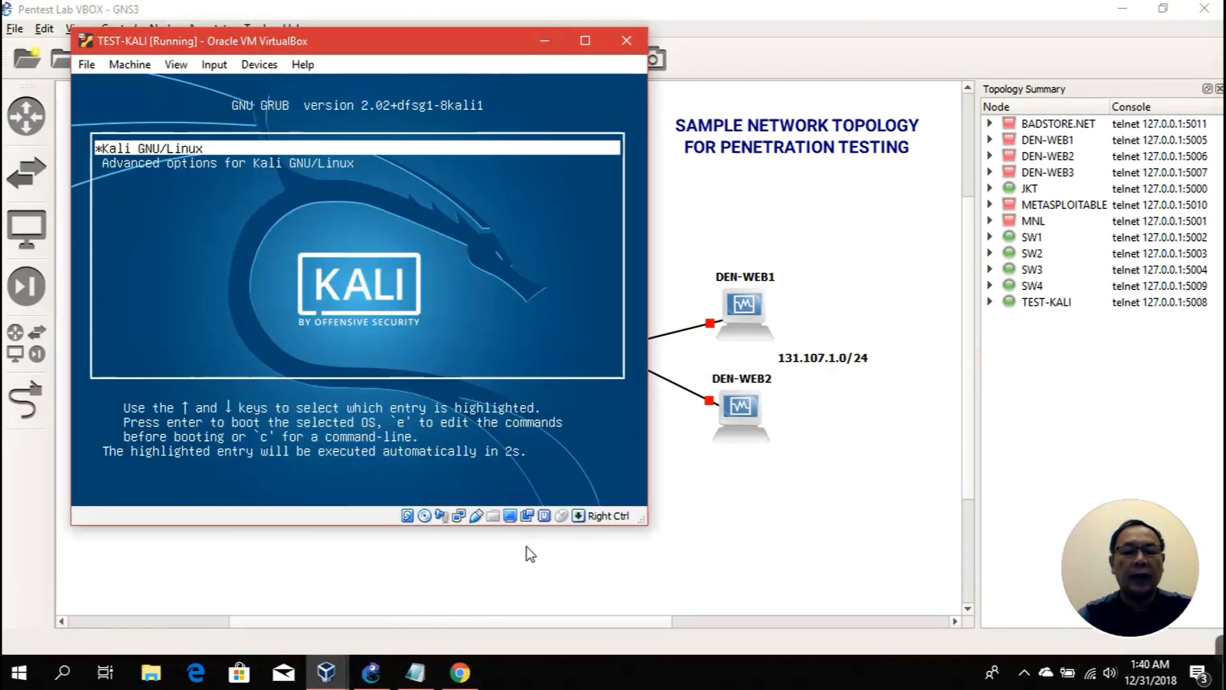
left_click(452, 287)
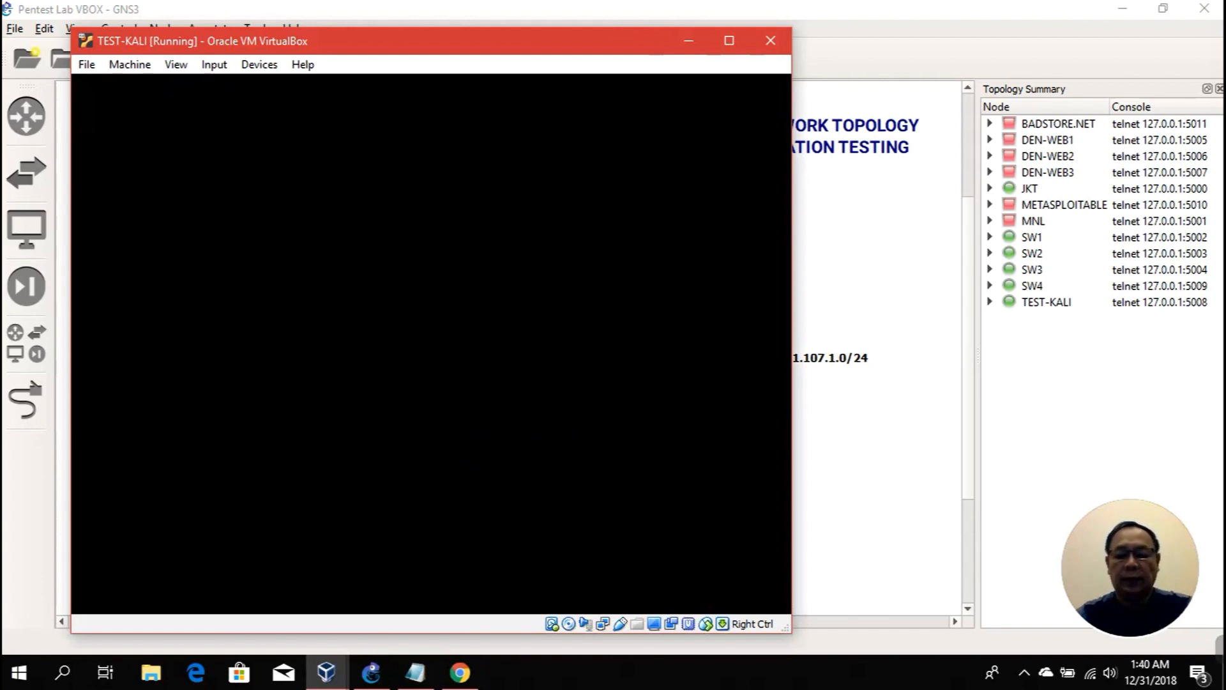
left_click(688, 41)
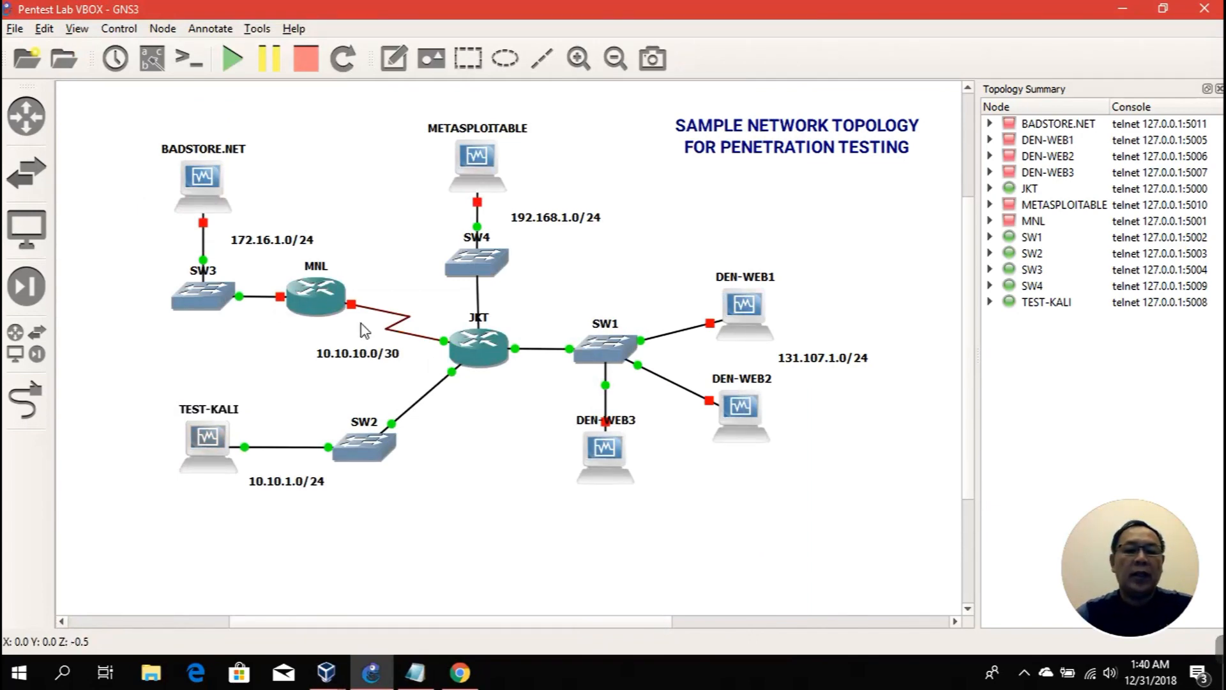
Step: Start router MNL and the BADSTORE.NET and METASPLOITABLE machines from their right-click menus
mouse_move(330, 311)
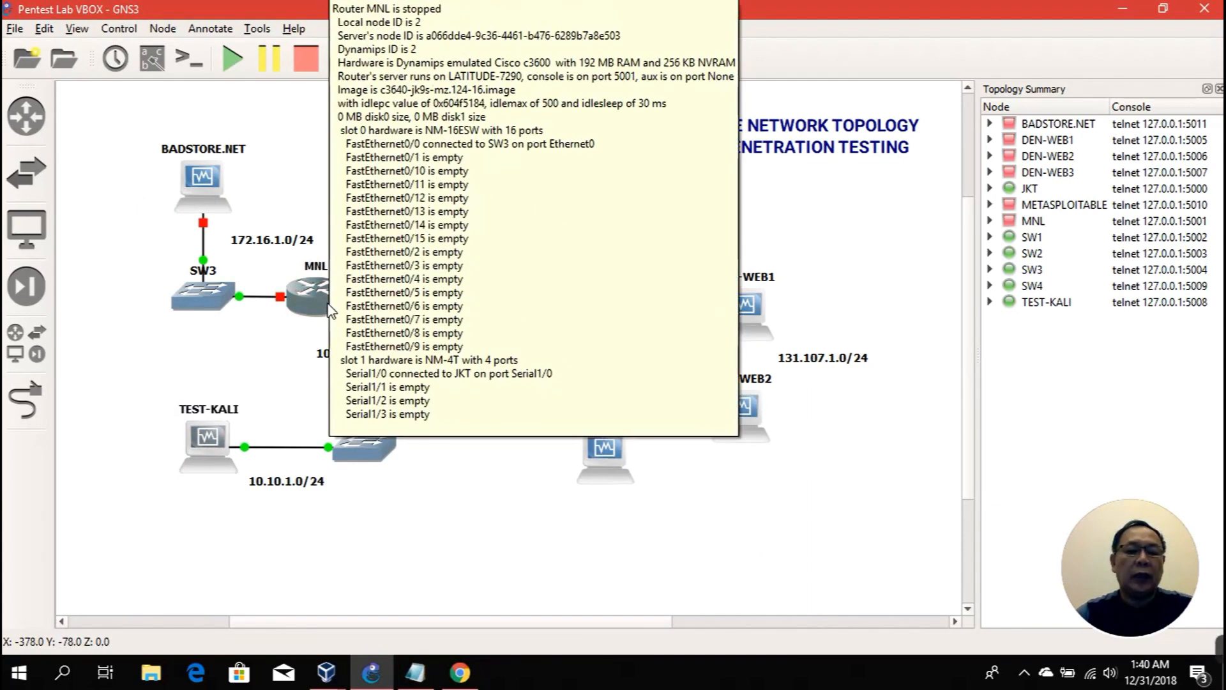
right_click(330, 311)
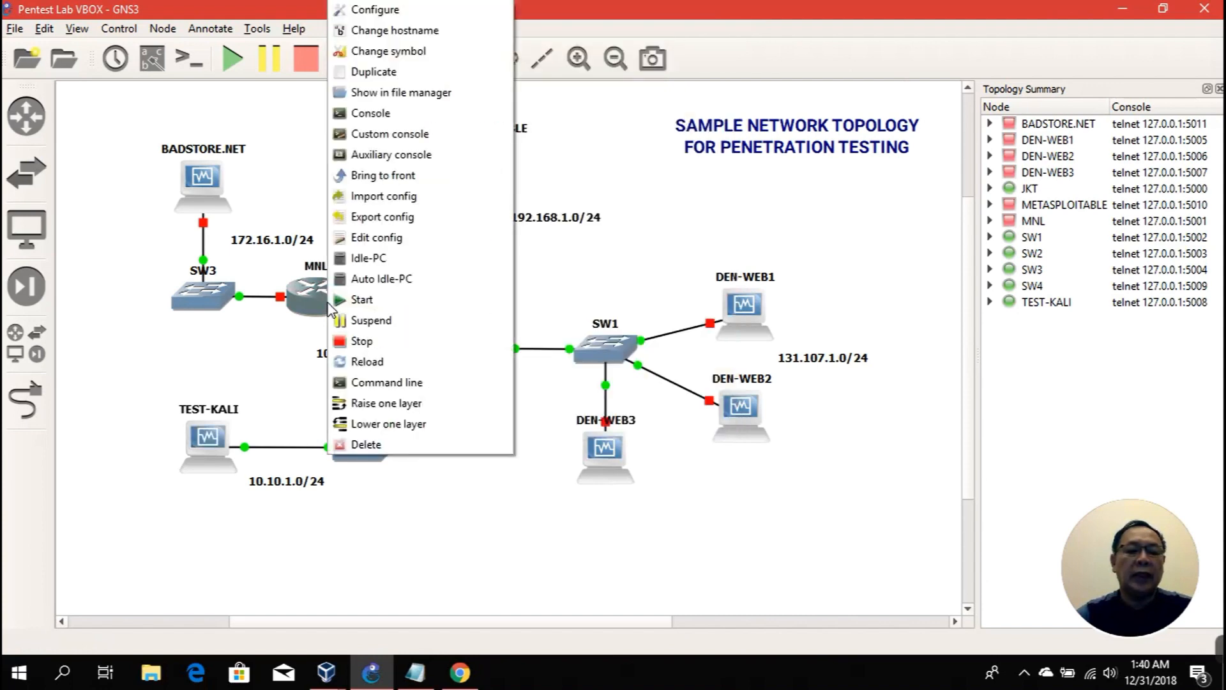
left_click(358, 299)
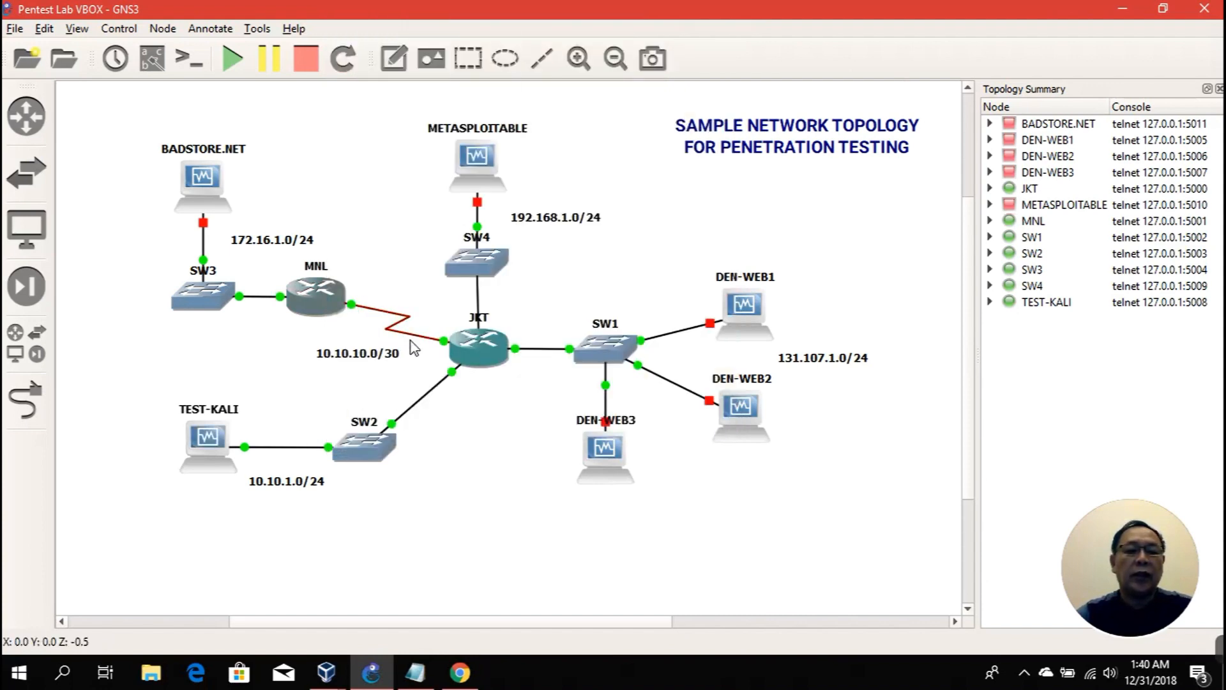
right_click(200, 180)
left_click(281, 349)
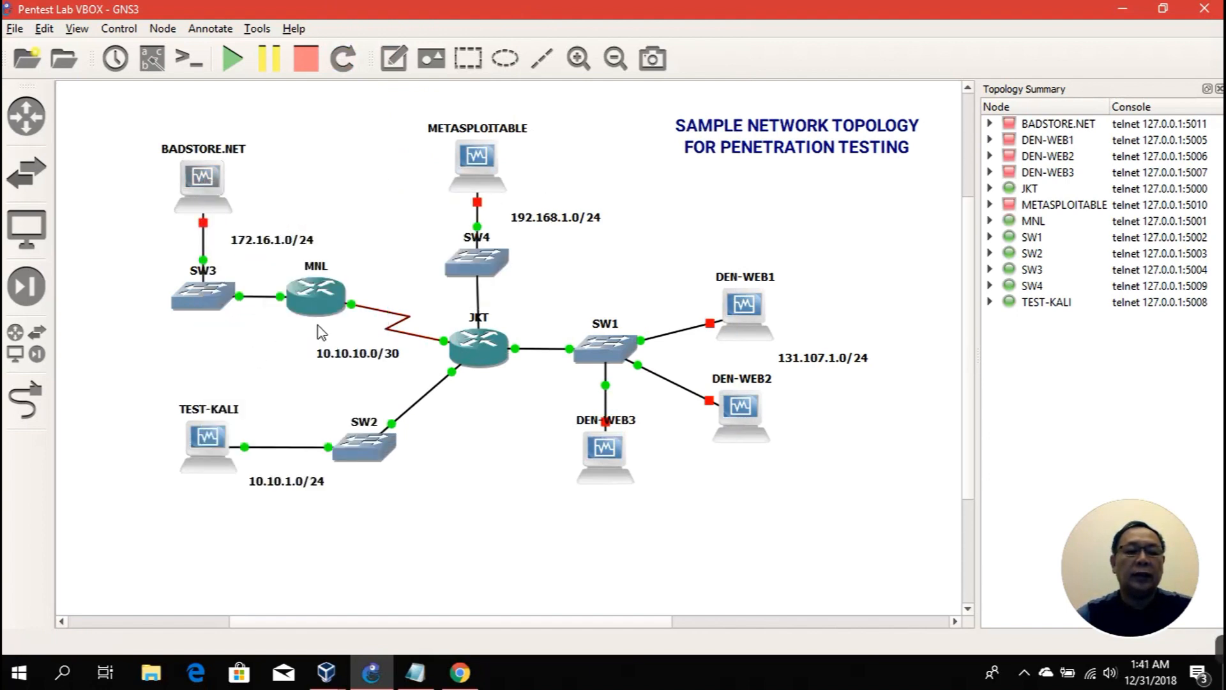
right_click(467, 164)
left_click(546, 323)
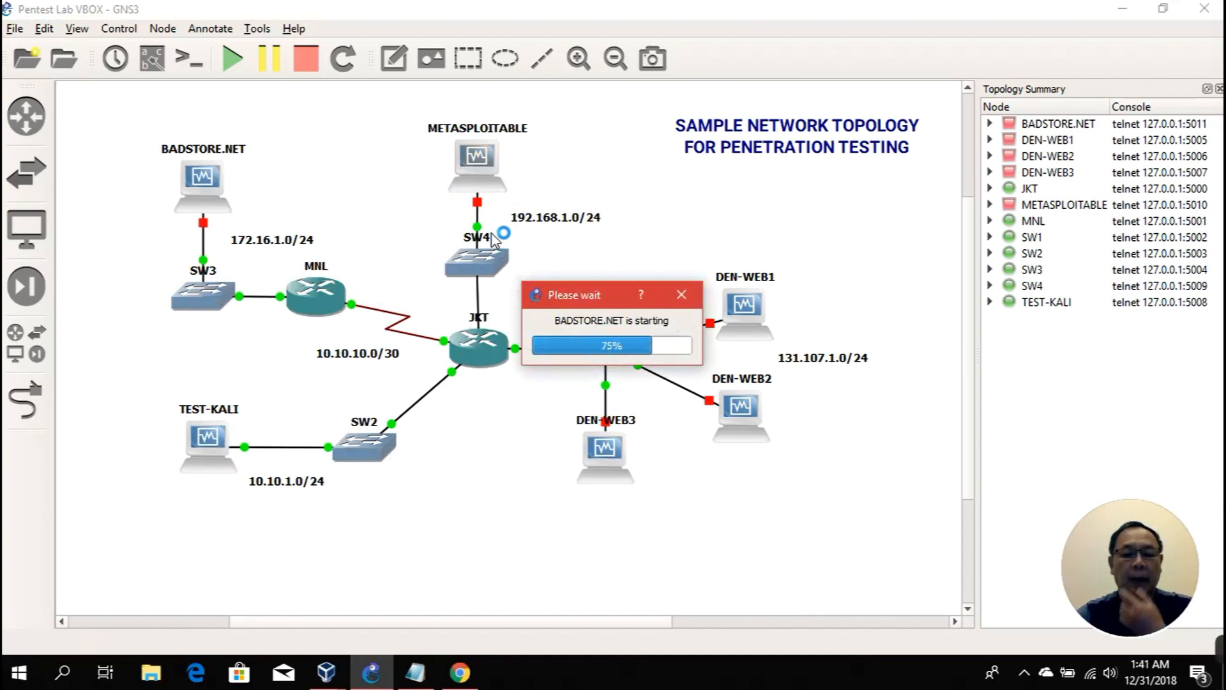
right_click(489, 178)
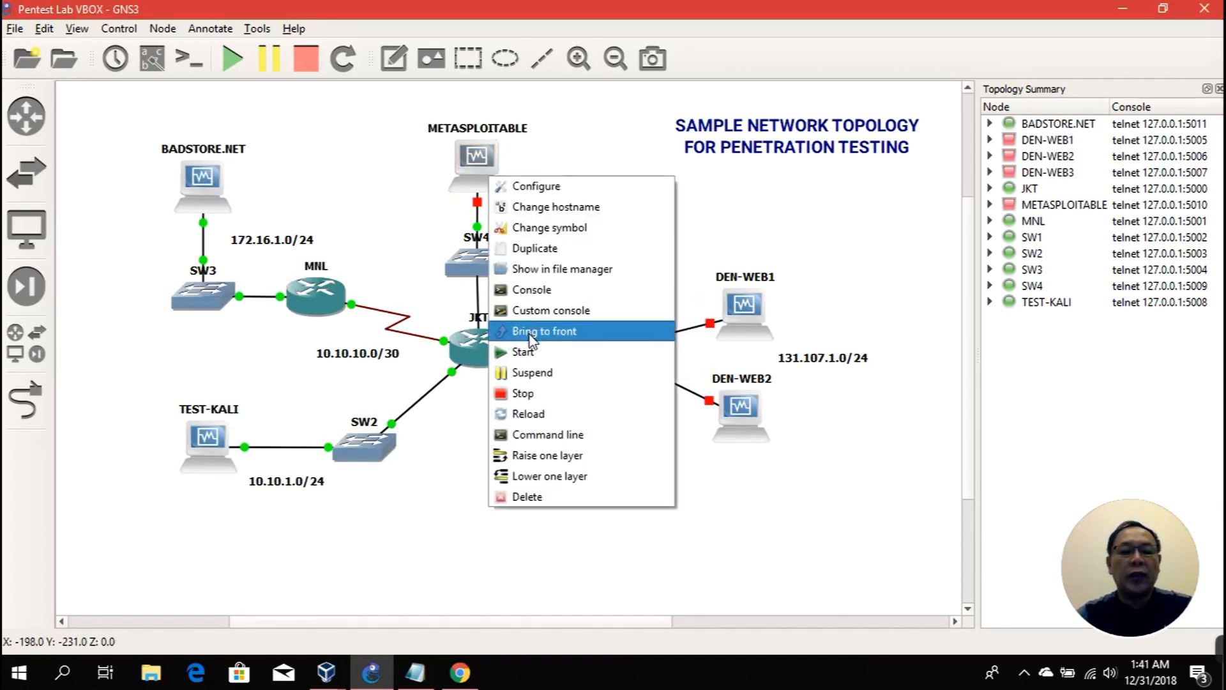
left_click(525, 353)
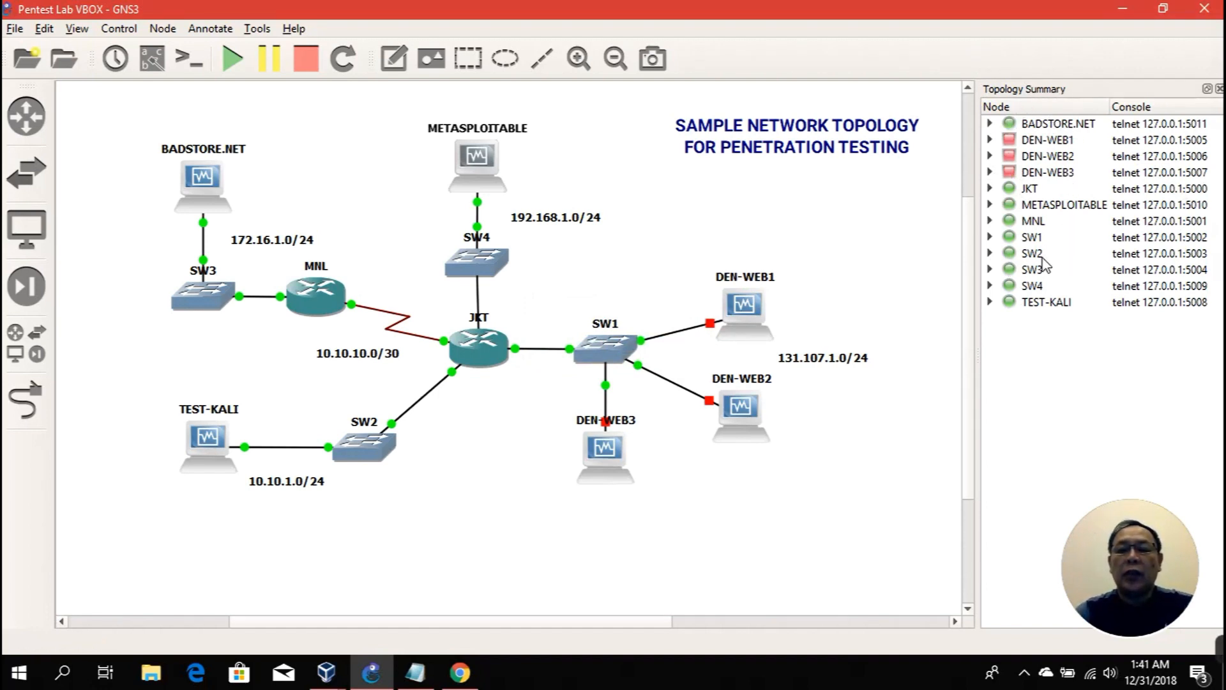
left_click(1033, 144)
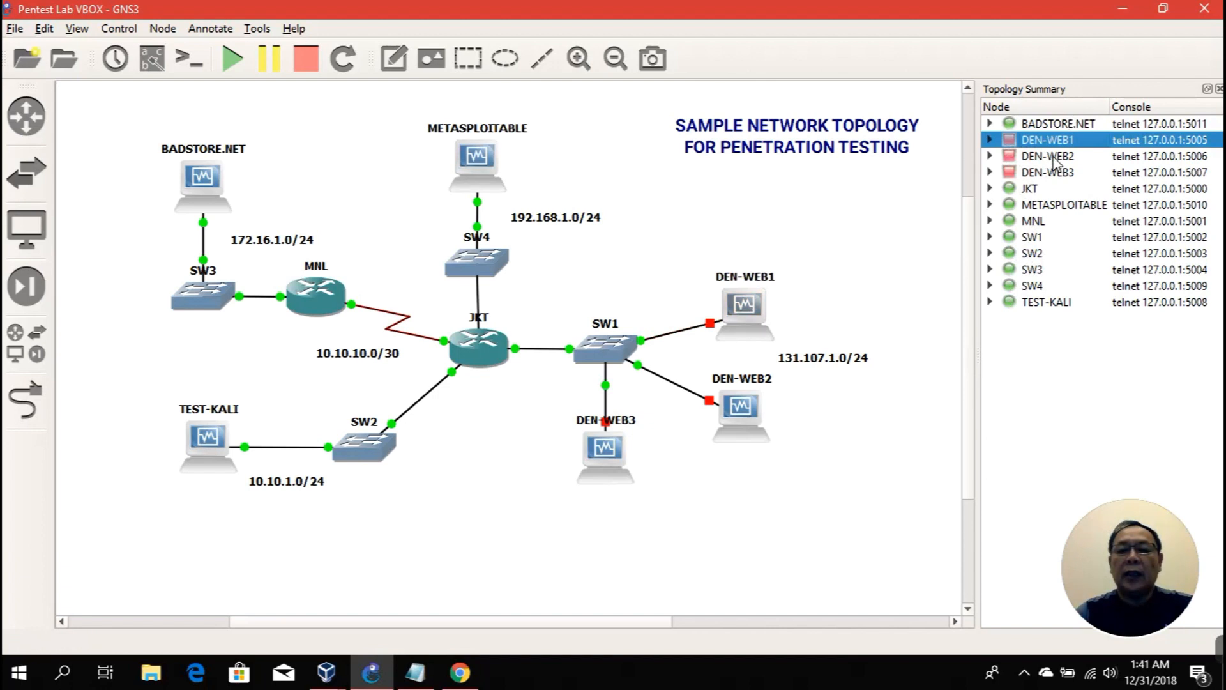
Step: Start the DEN-WEB1, DEN-WEB2 and DEN-WEB3 web server nodes, each from its canvas context menu
left_click(1052, 157)
left_click(1053, 173)
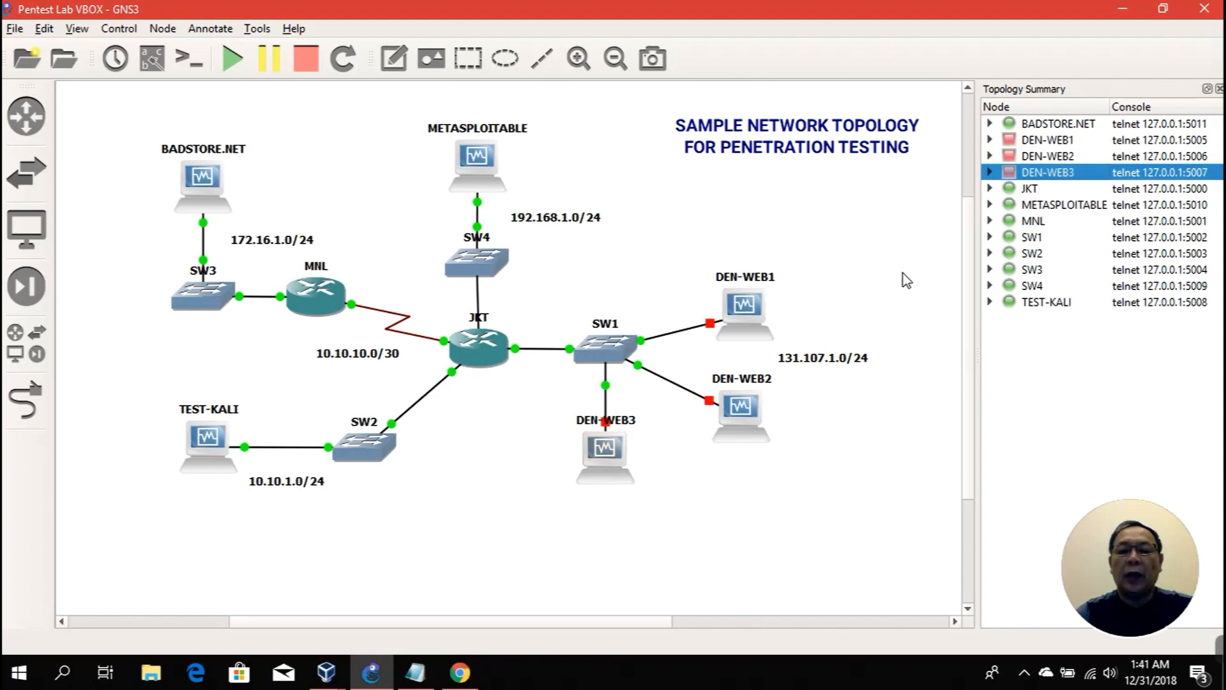
right_click(757, 319)
left_click(815, 489)
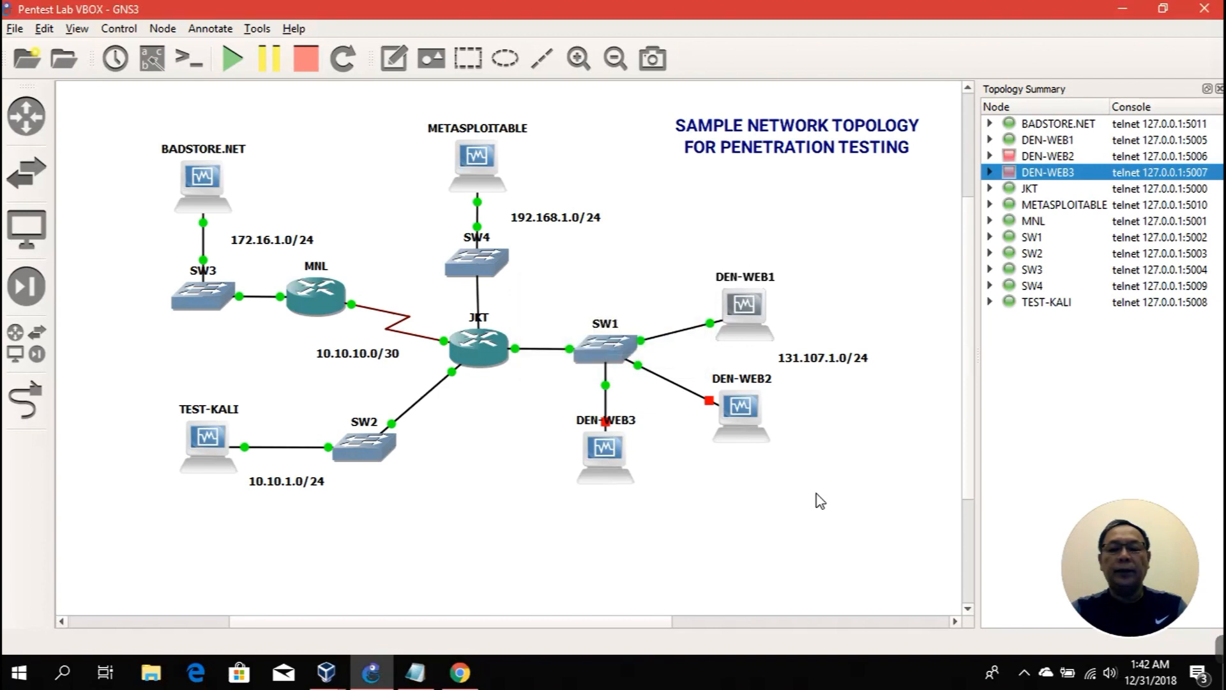
right_click(744, 417)
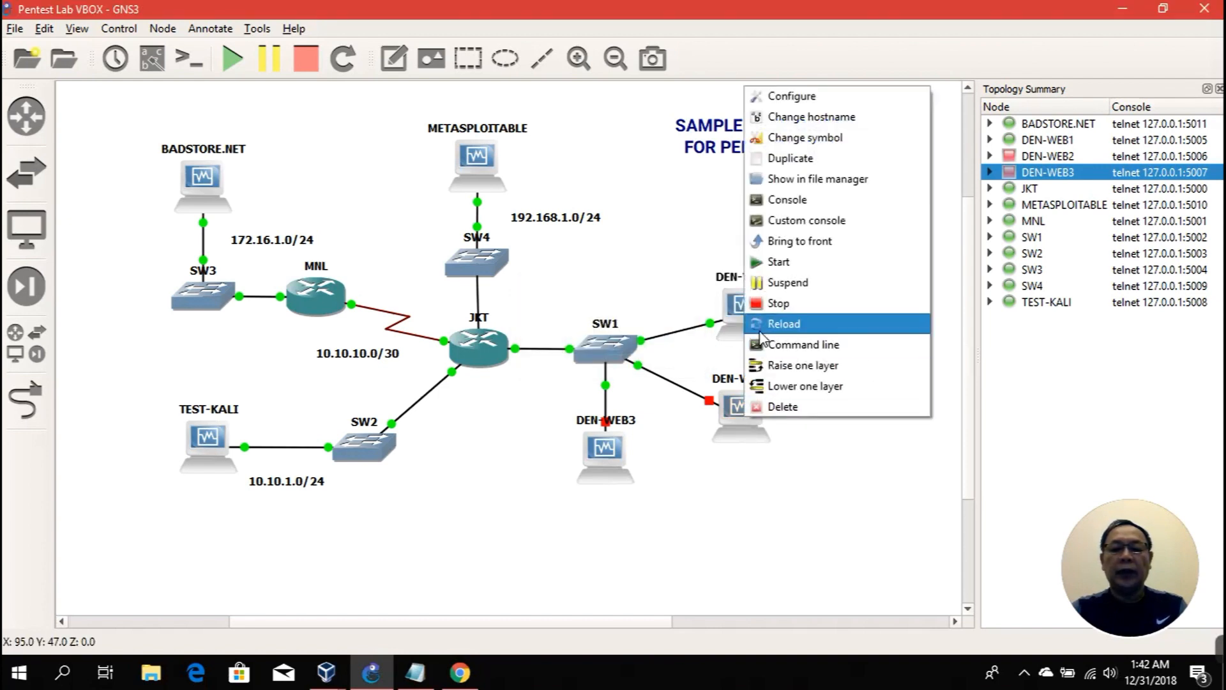
left_click(766, 261)
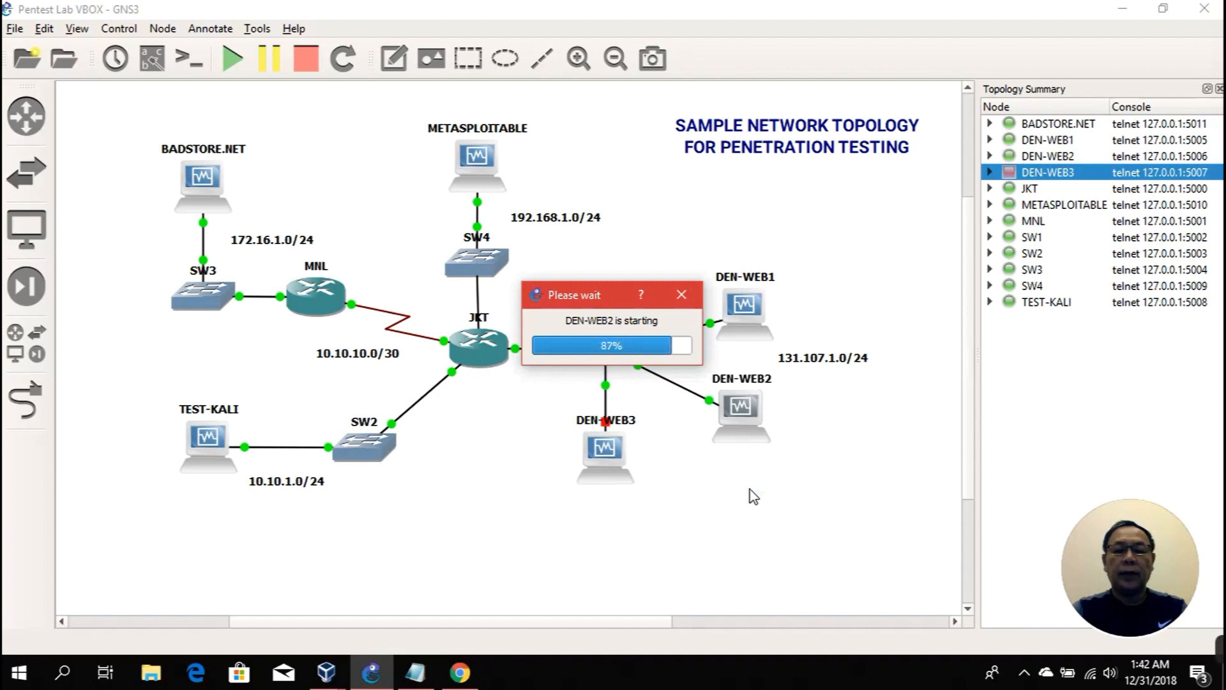
right_click(601, 448)
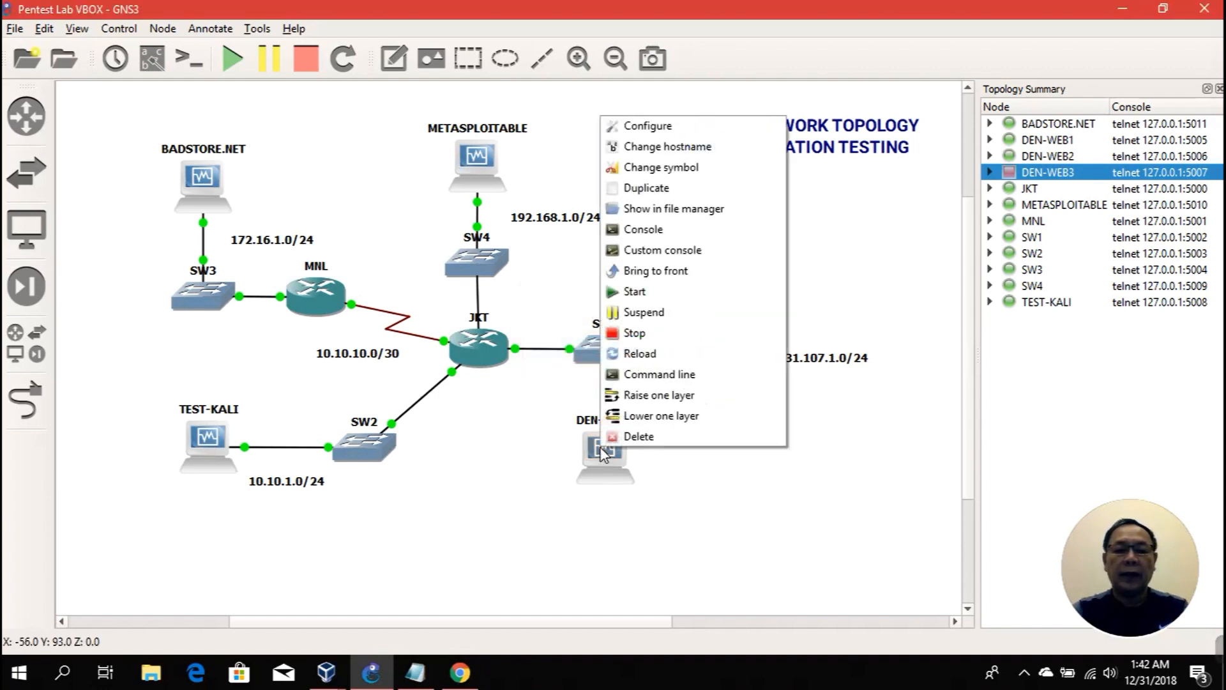
left_click(627, 296)
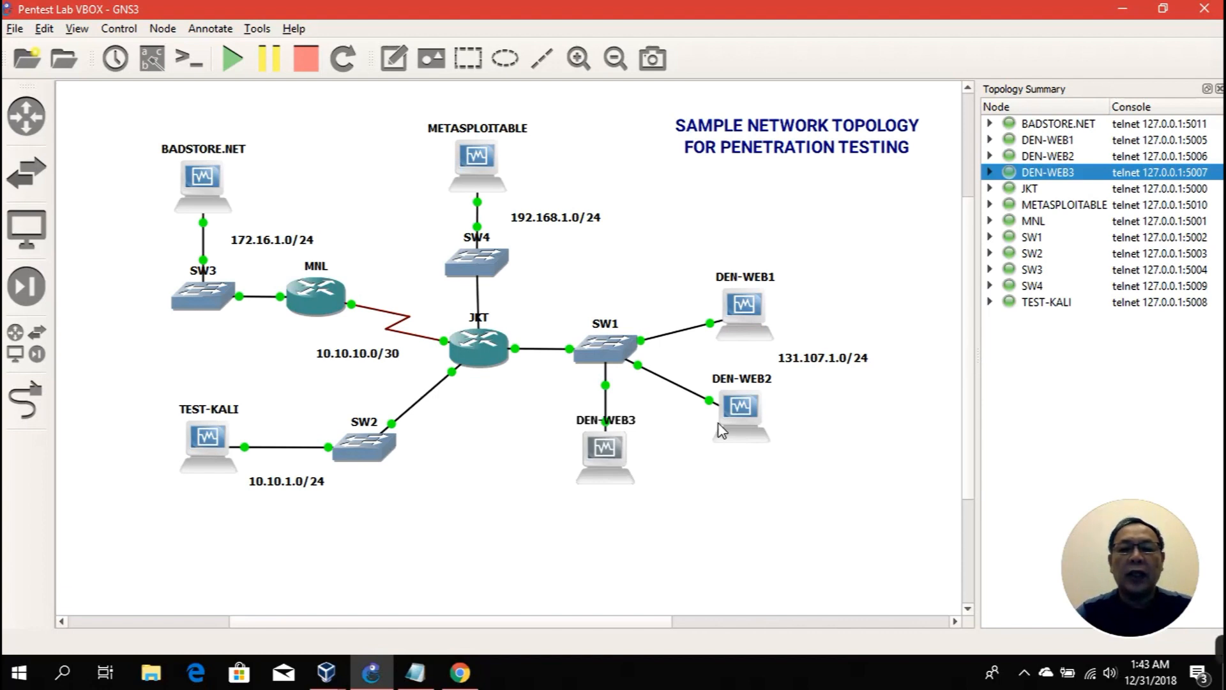
left_click(1051, 126)
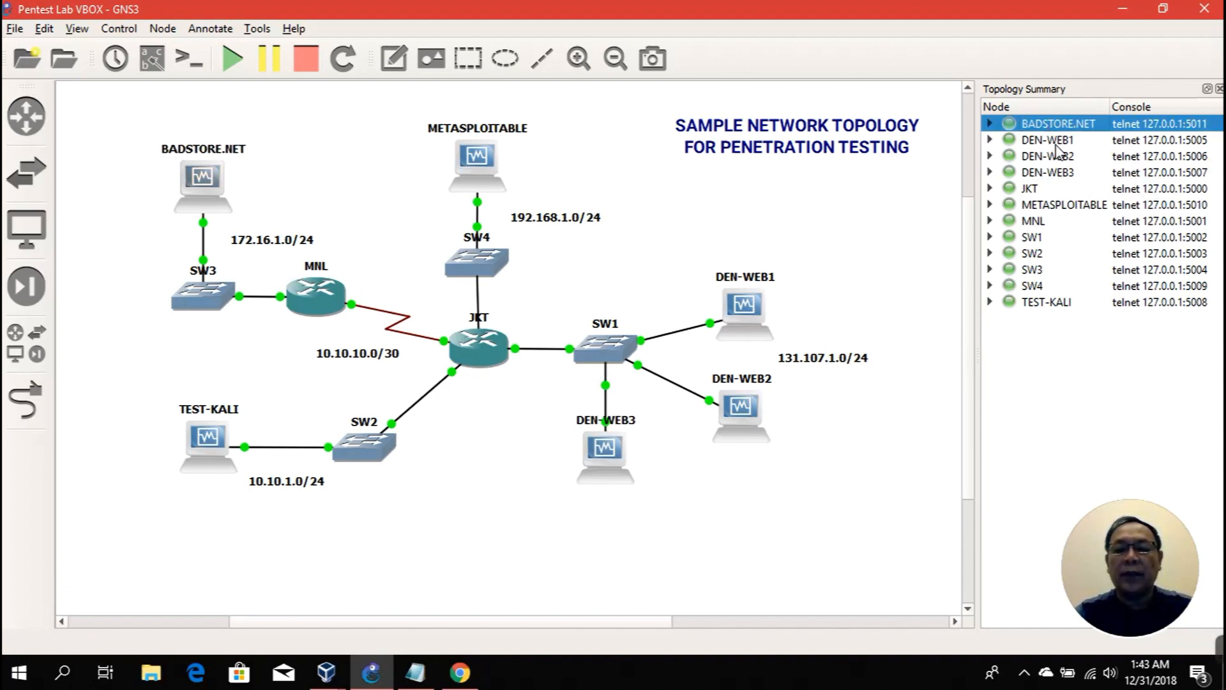
left_click(1054, 144)
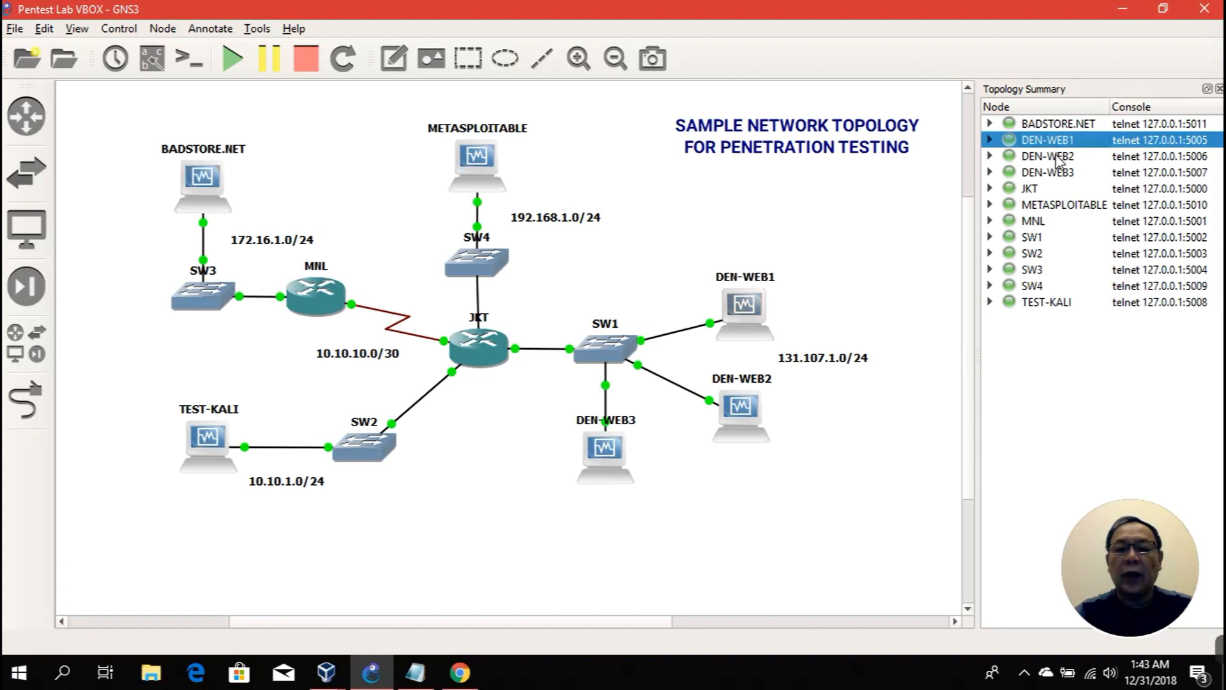
left_click(1057, 157)
left_click(1056, 172)
left_click(1035, 189)
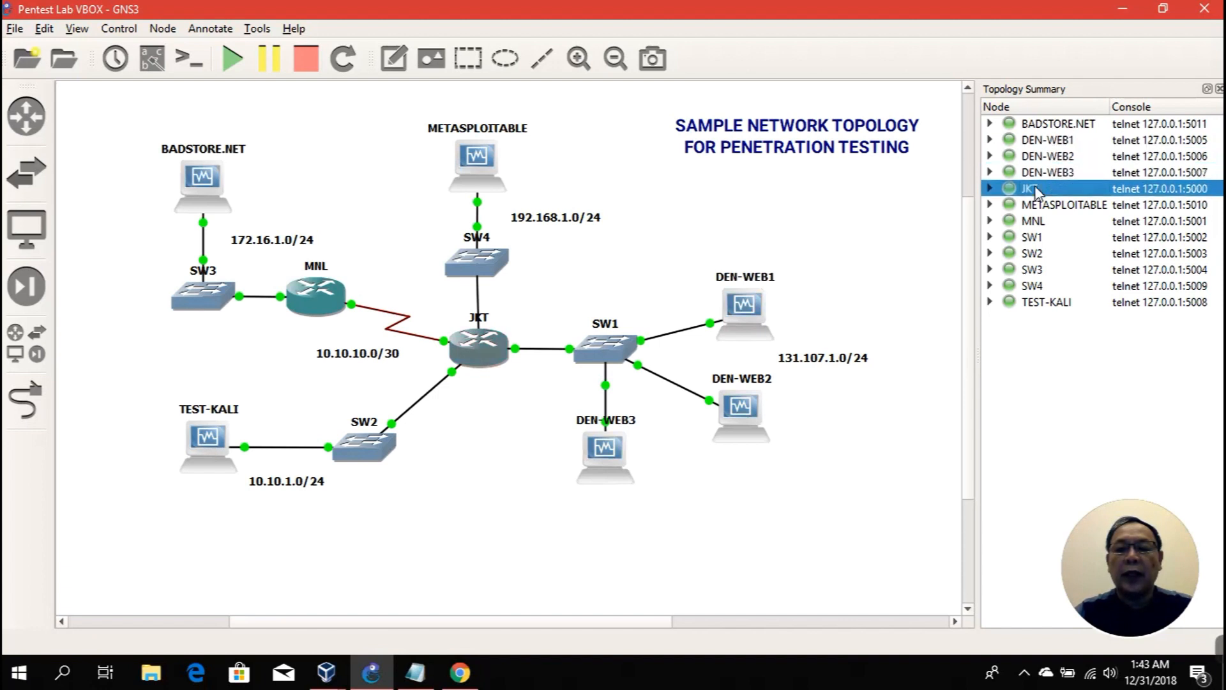
left_click(1058, 210)
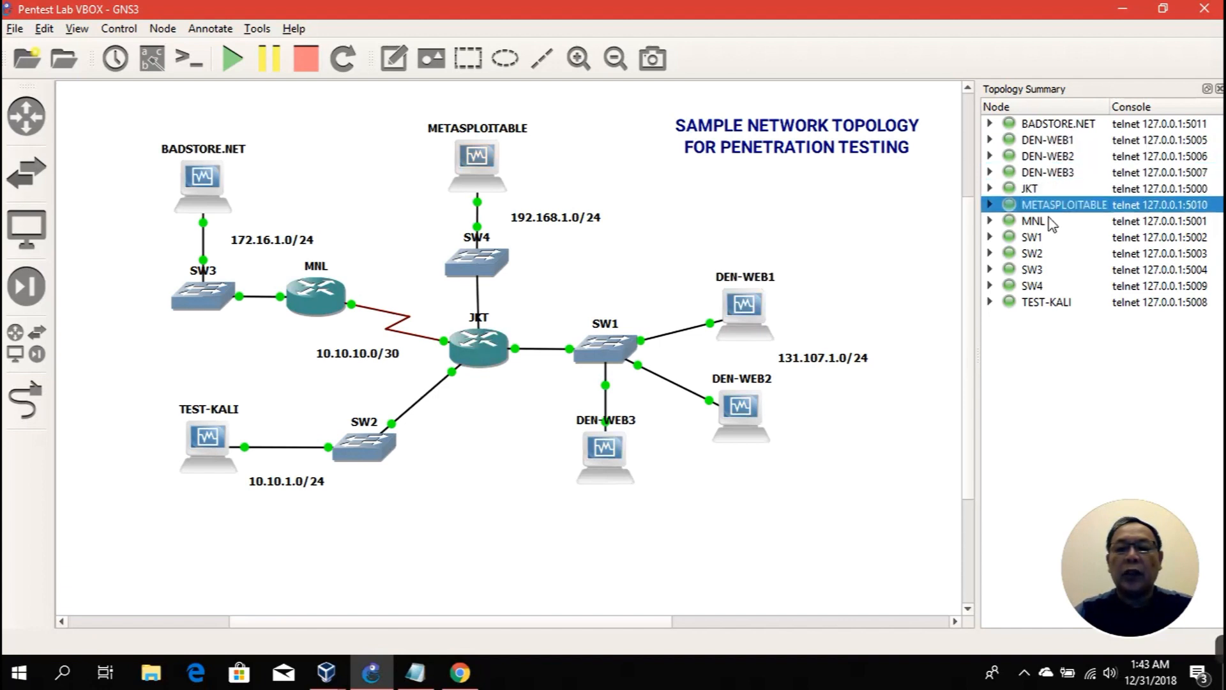
left_click(1042, 224)
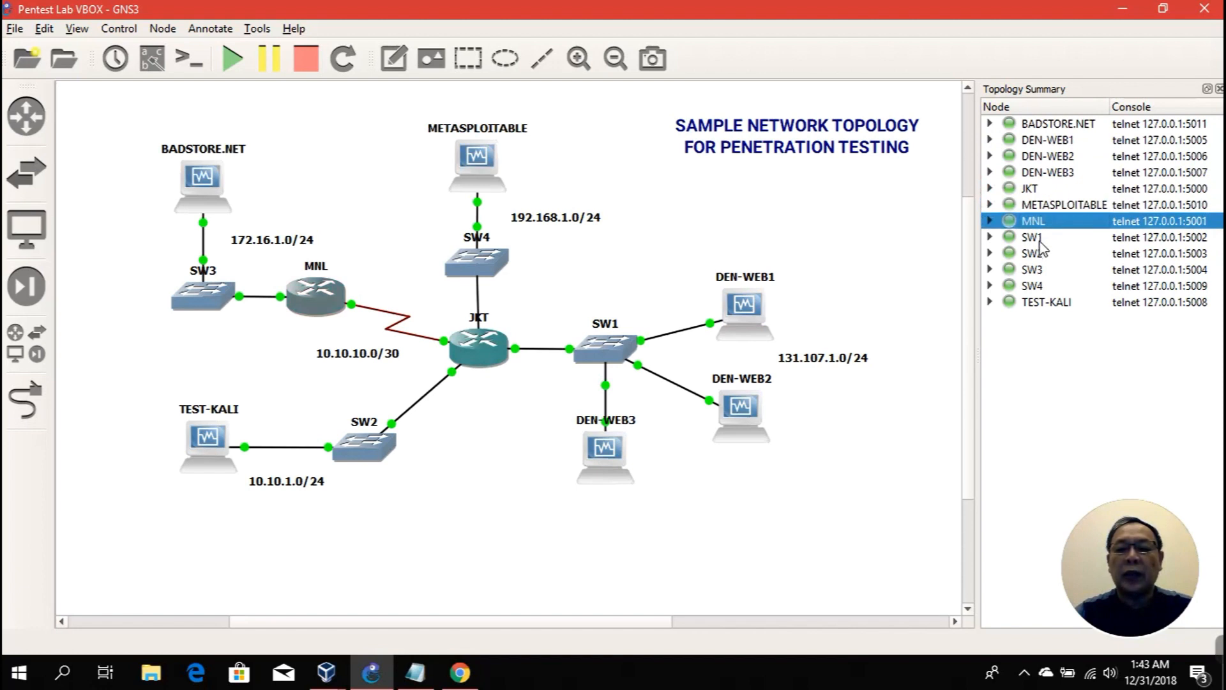
left_click(1042, 302)
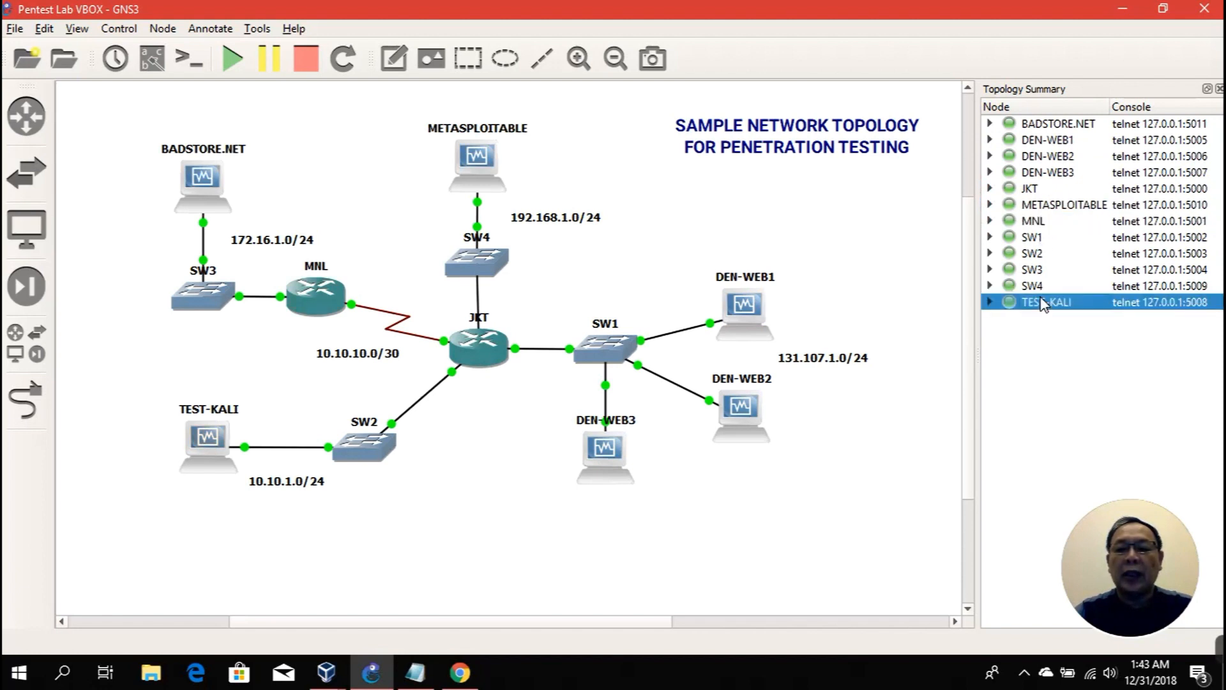
left_click(1037, 240)
left_click(1038, 255)
left_click(1031, 285)
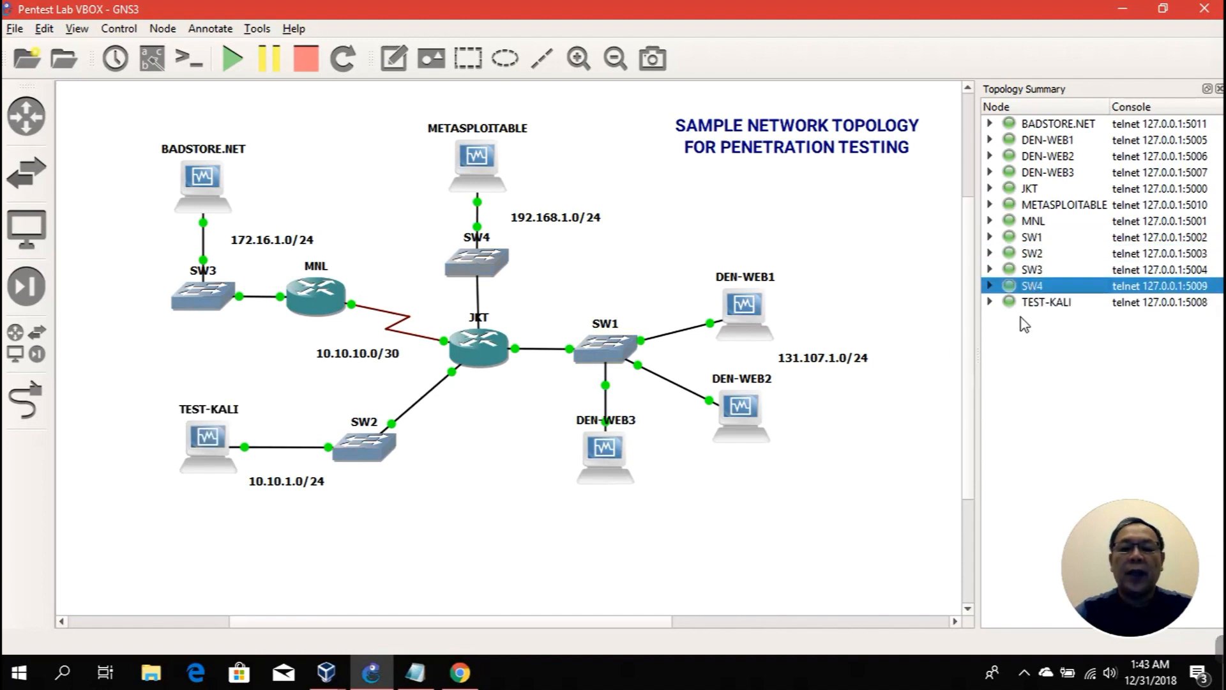
left_click(1030, 305)
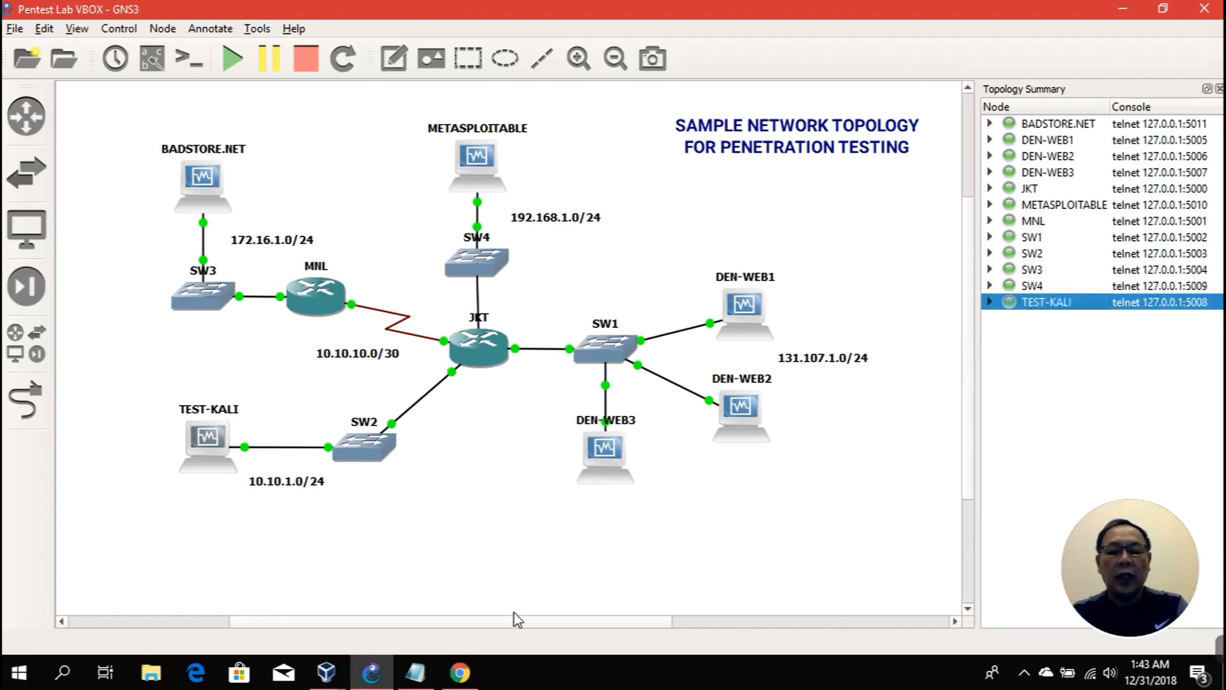
mouse_move(327, 672)
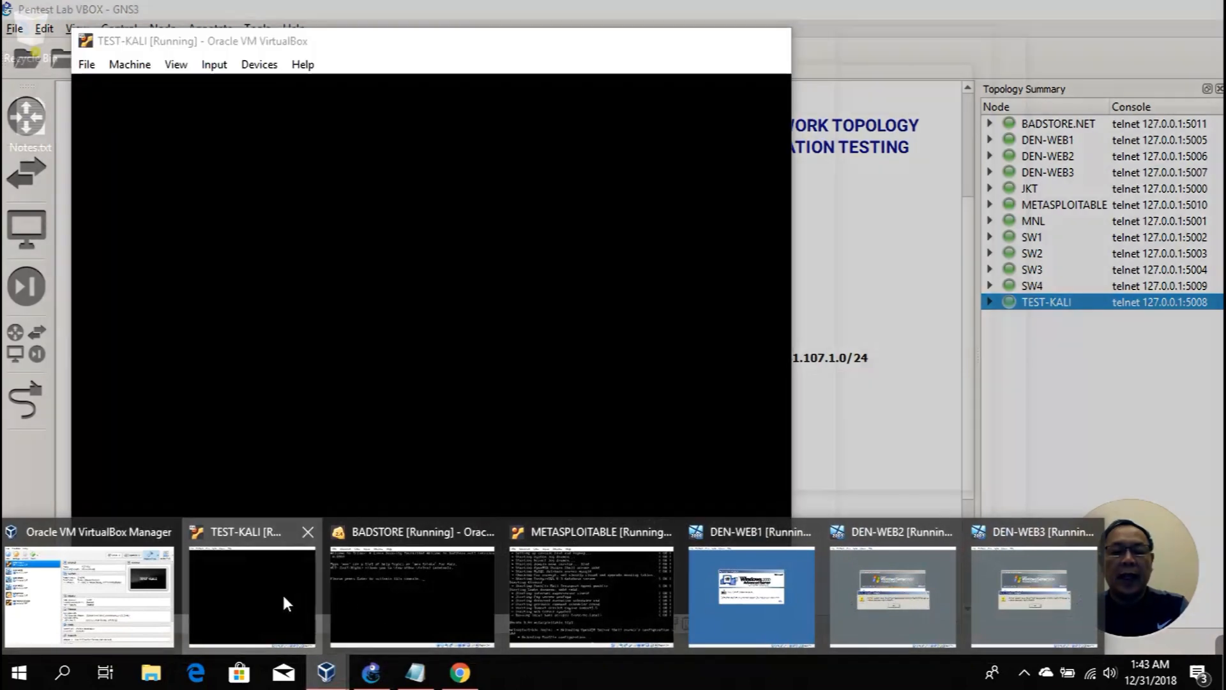
Step: Log in to the TEST-KALI VM as root with its password, then minimize the VM window
left_click(282, 592)
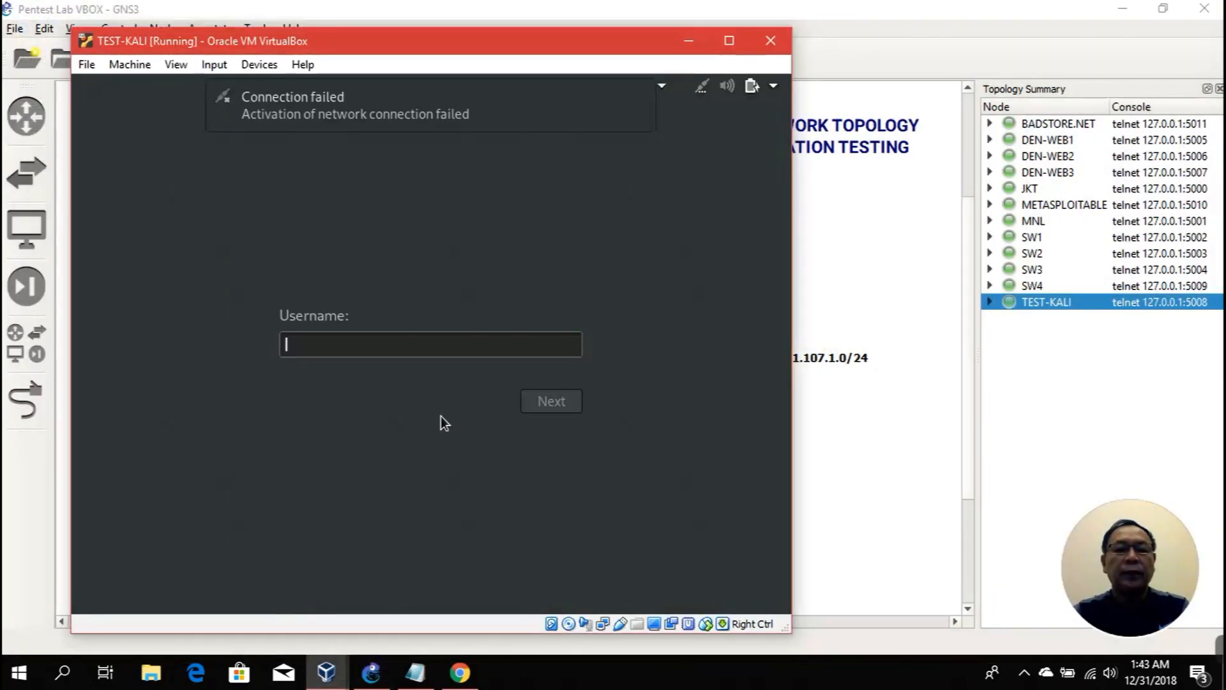
type("root")
key("Return")
type("toor")
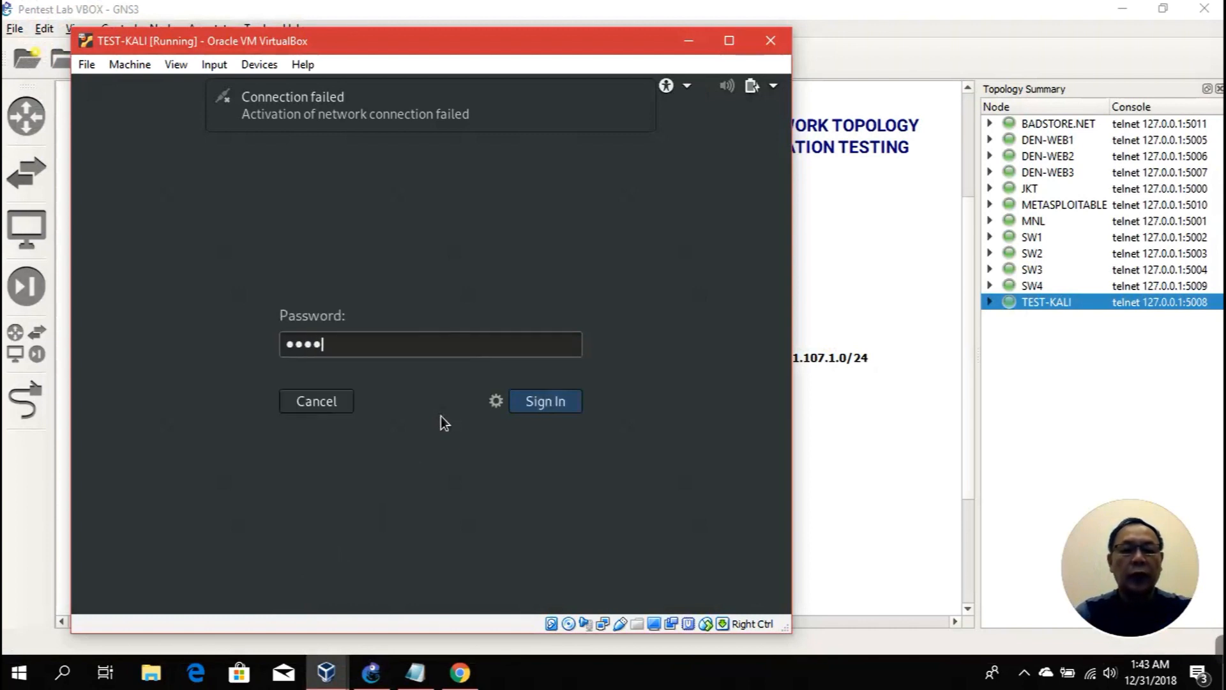
key("Return")
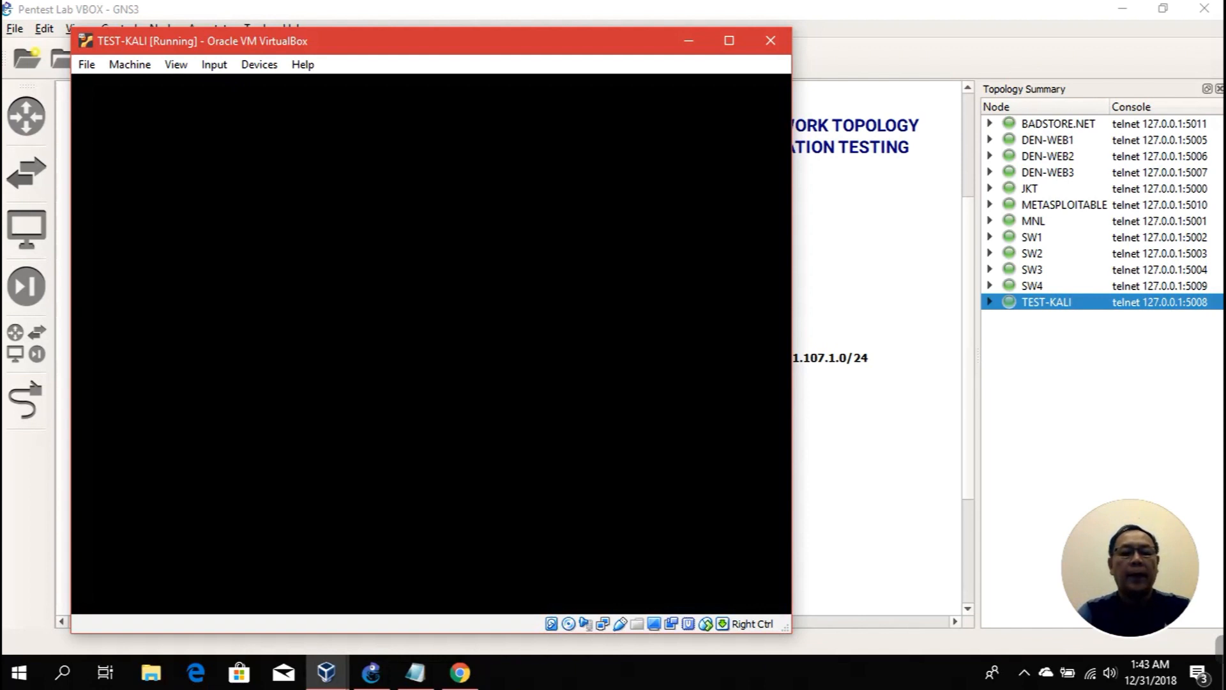
left_click(687, 40)
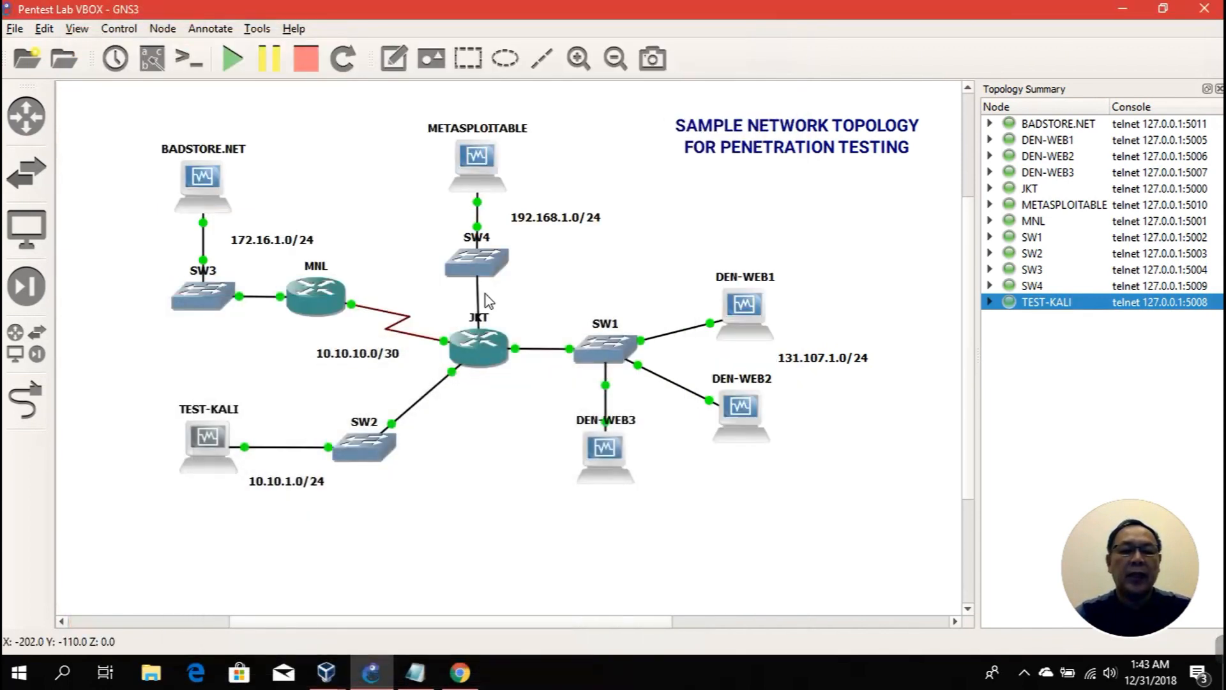
Step: Open Console sessions on the JKT and MNL routers and bring up Solar-PuTTY
mouse_move(480, 334)
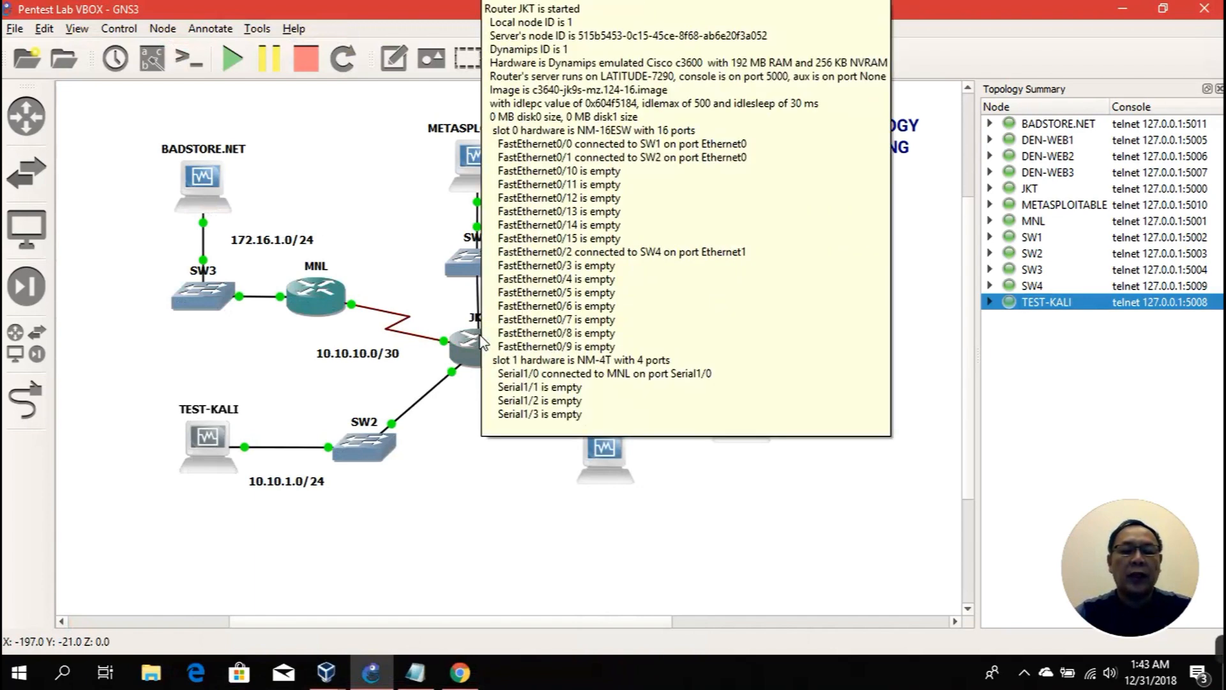
right_click(461, 344)
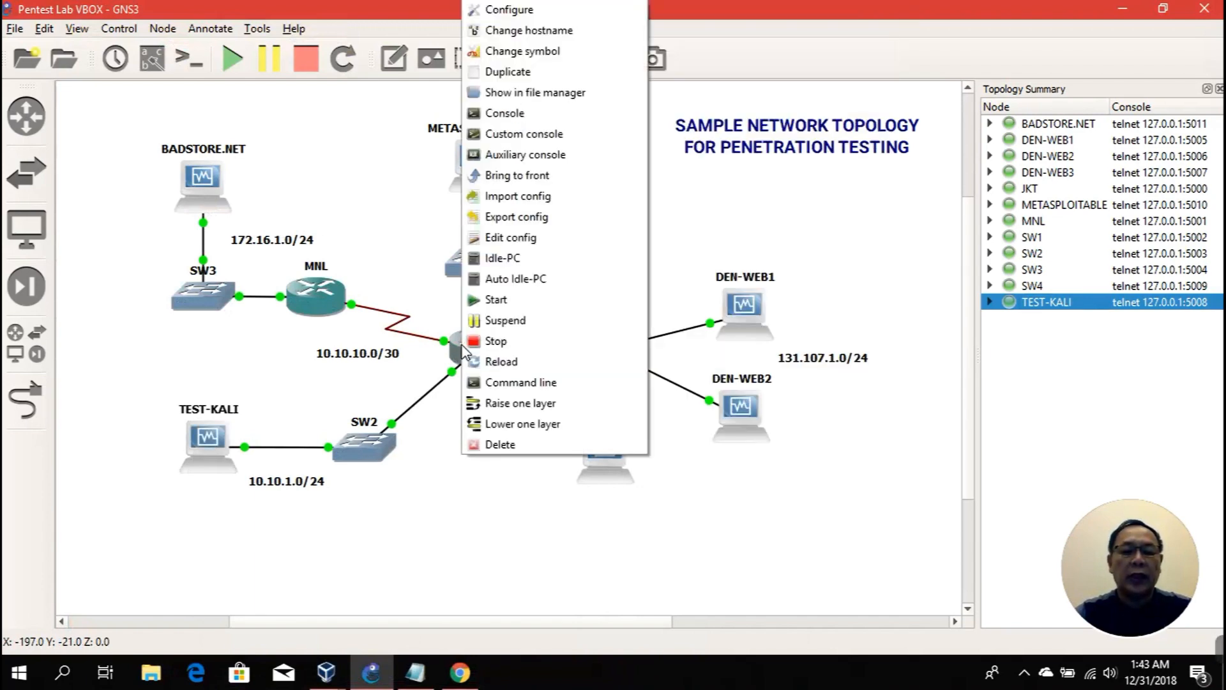
left_click(498, 115)
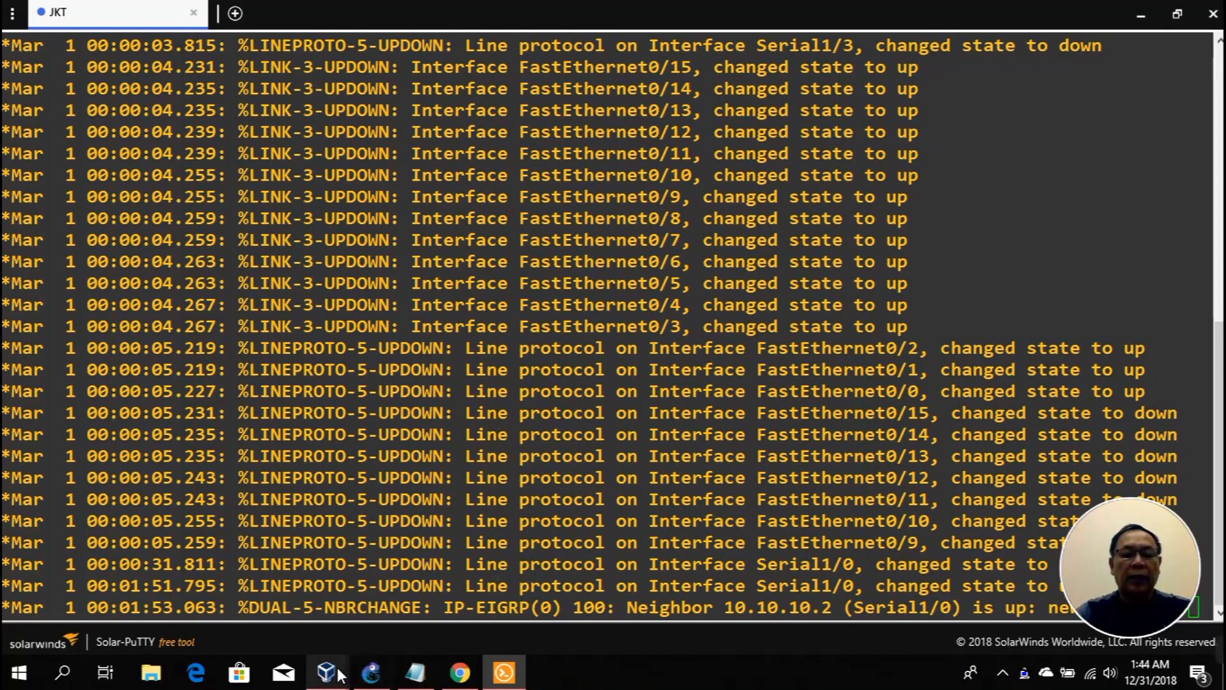
left_click(371, 672)
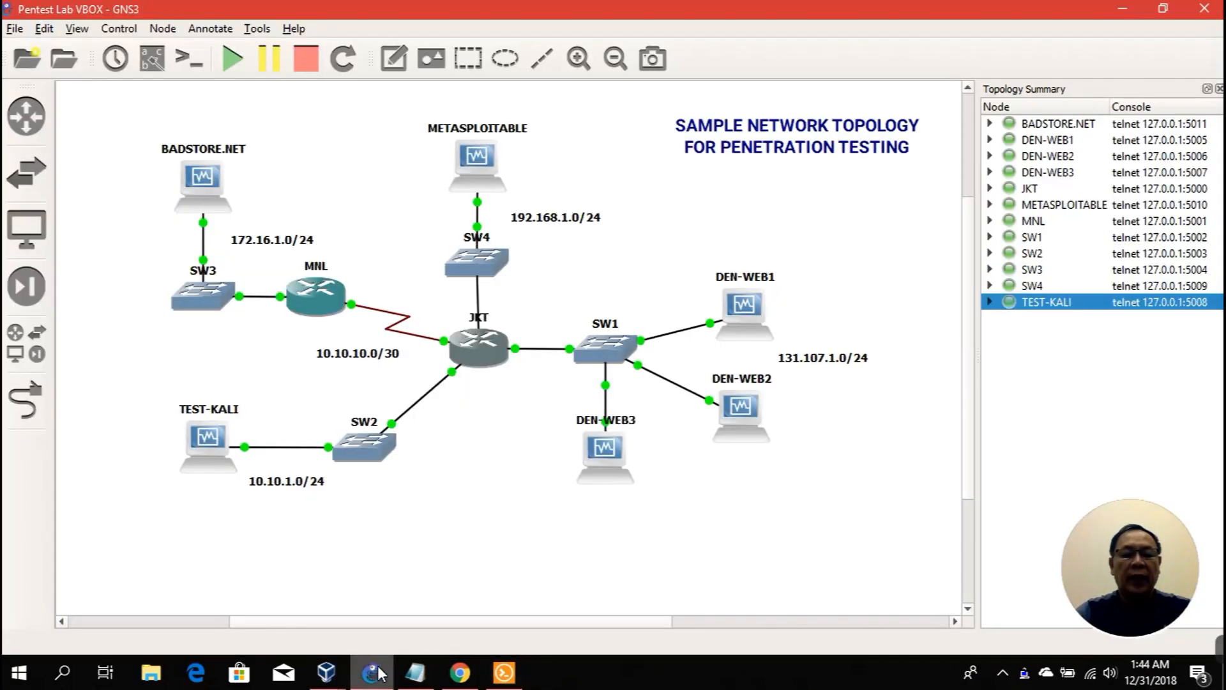
right_click(314, 298)
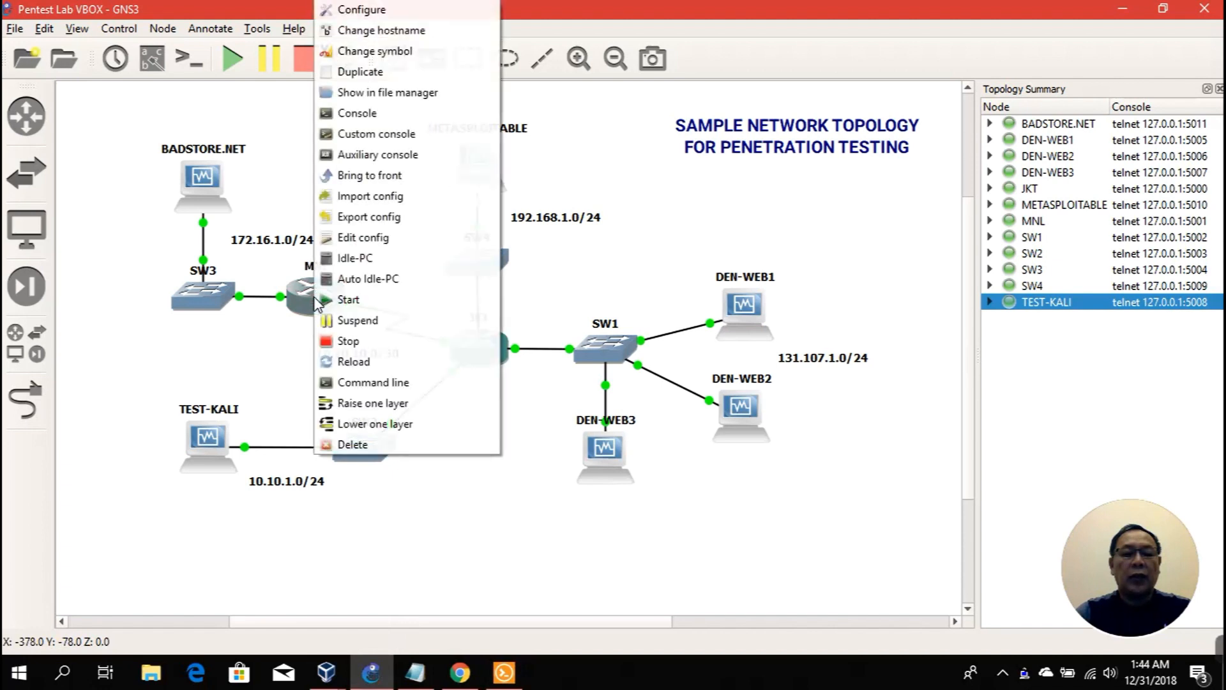
left_click(363, 121)
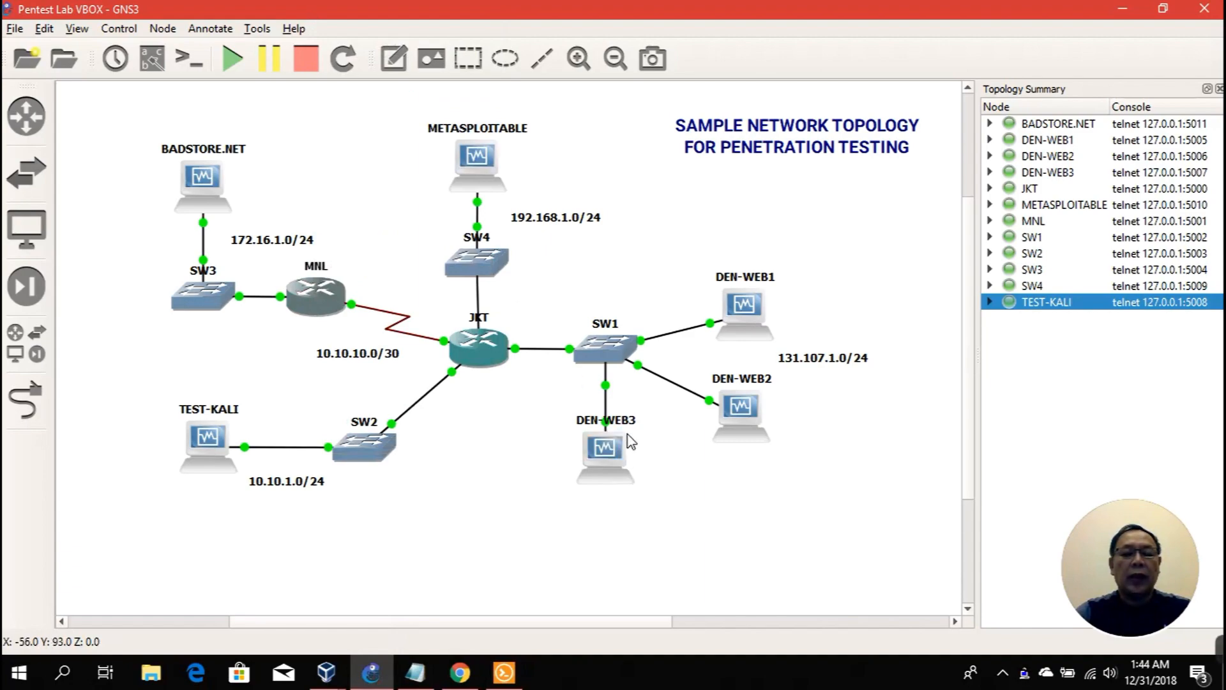
left_click(504, 672)
Step: In the JKT router session, run show running-config
left_click(120, 20)
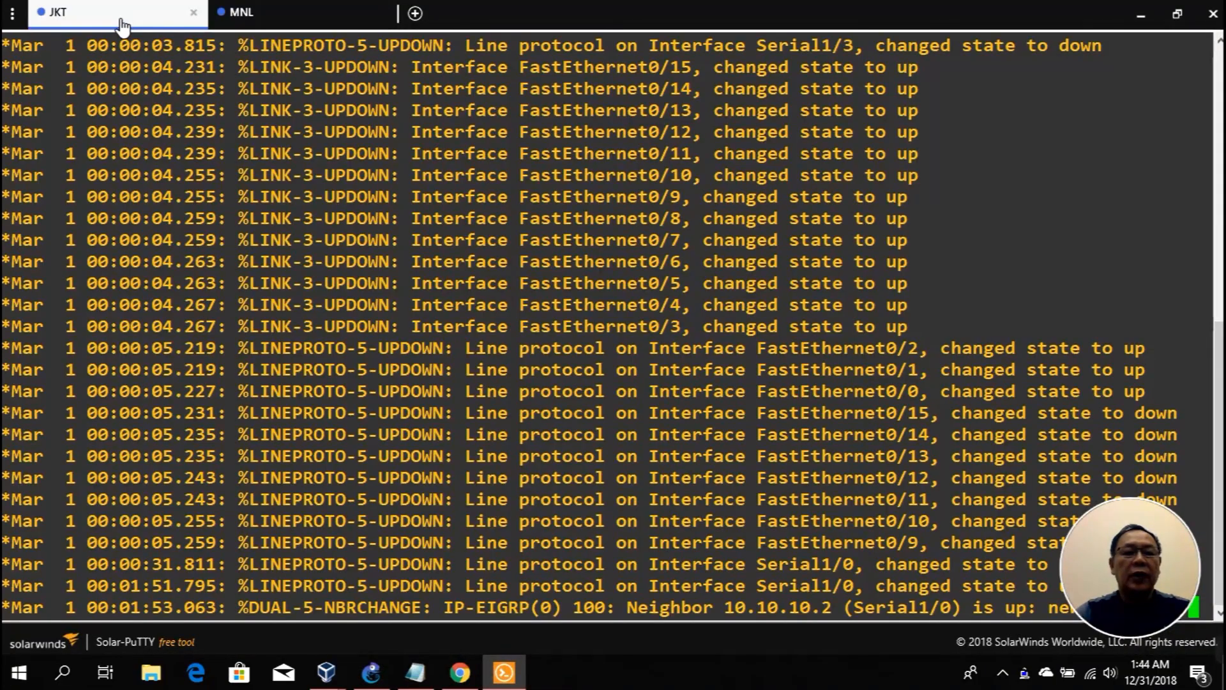
left_click(229, 18)
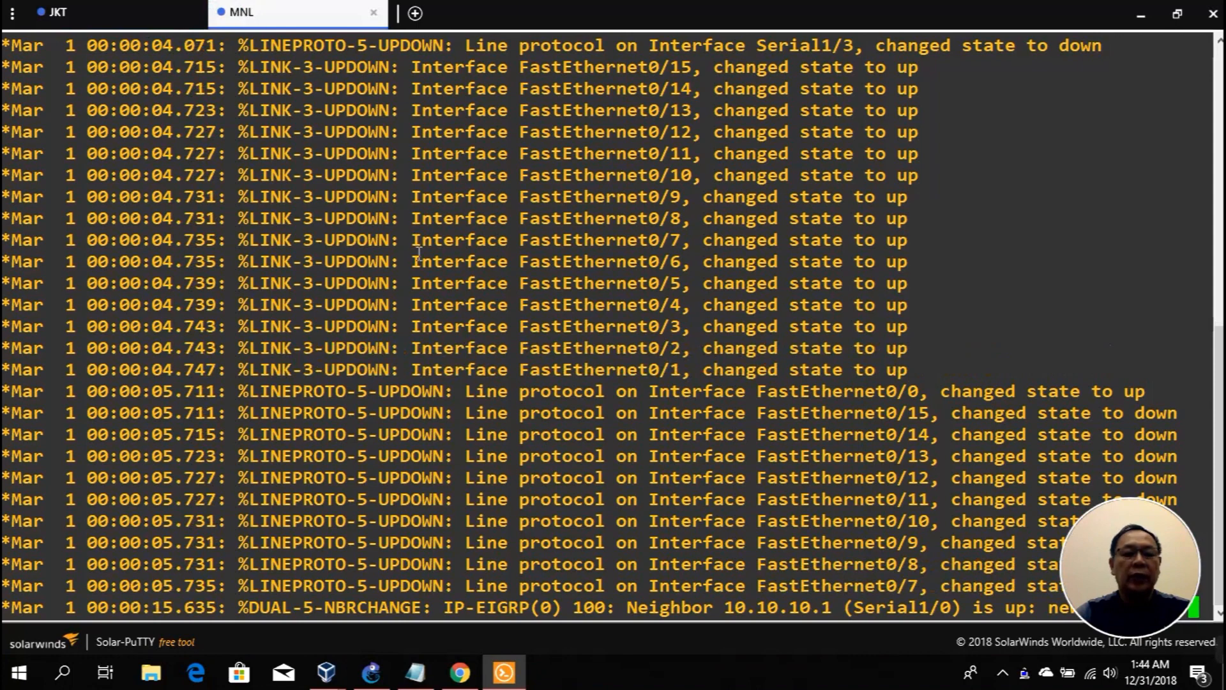
left_click(99, 13)
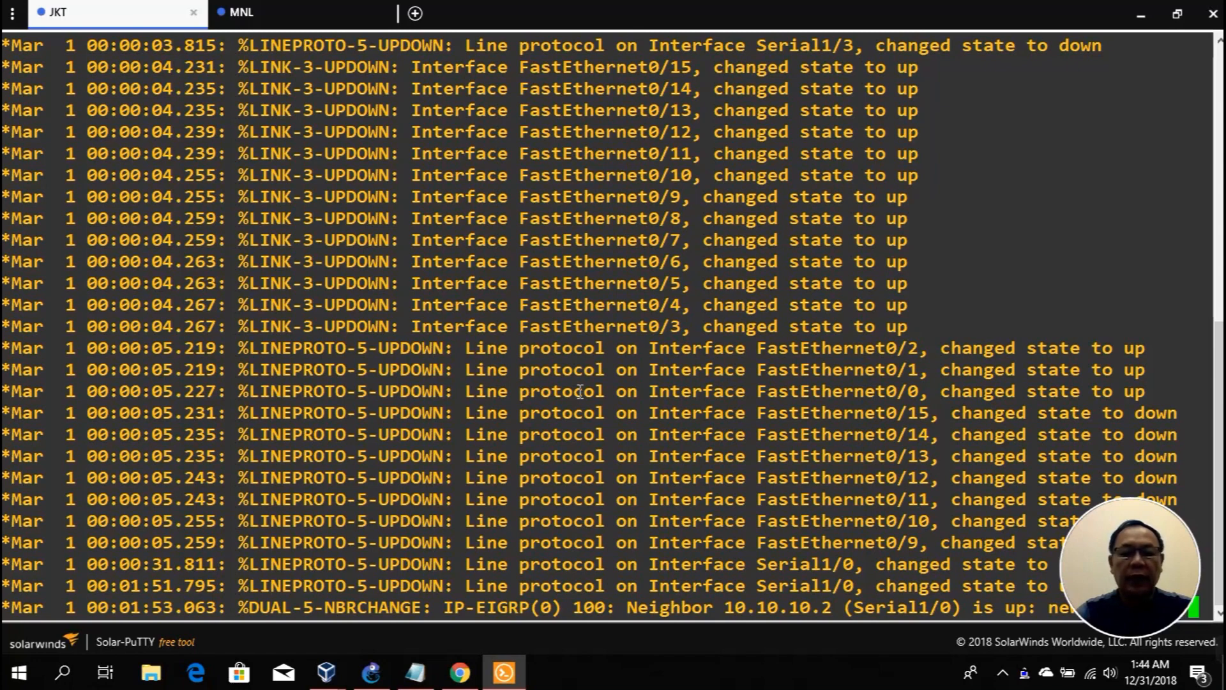
key("Return")
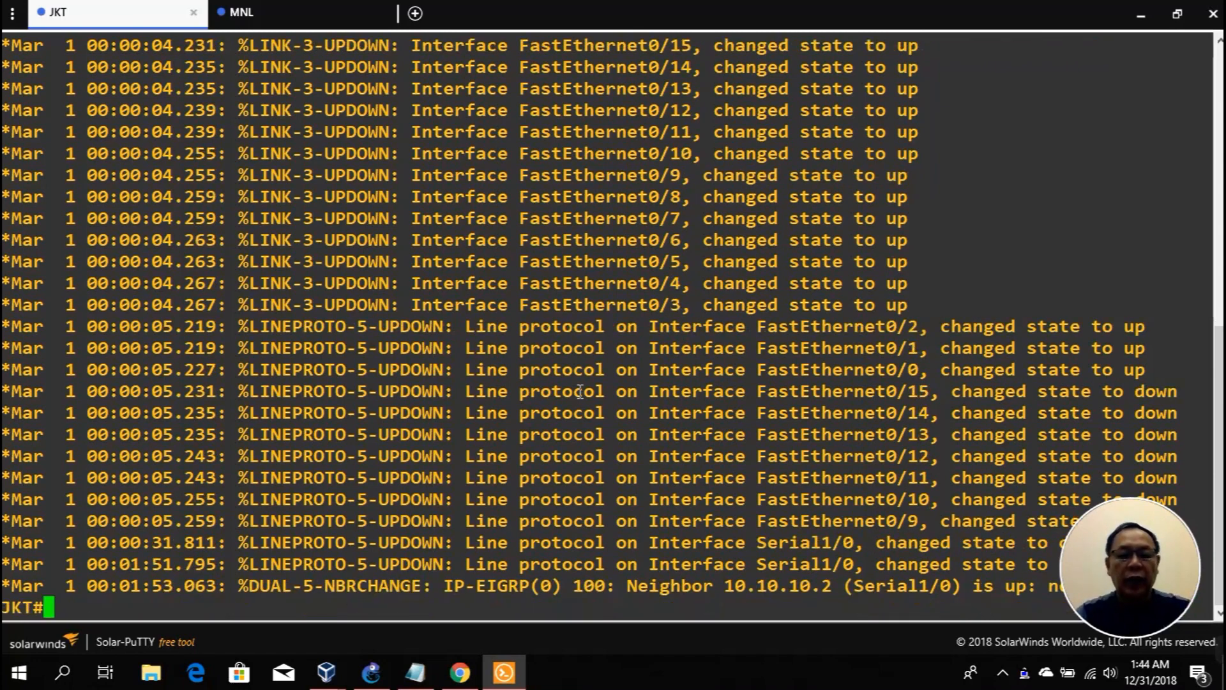
type("show")
key("Tab")
type("run")
key("Return")
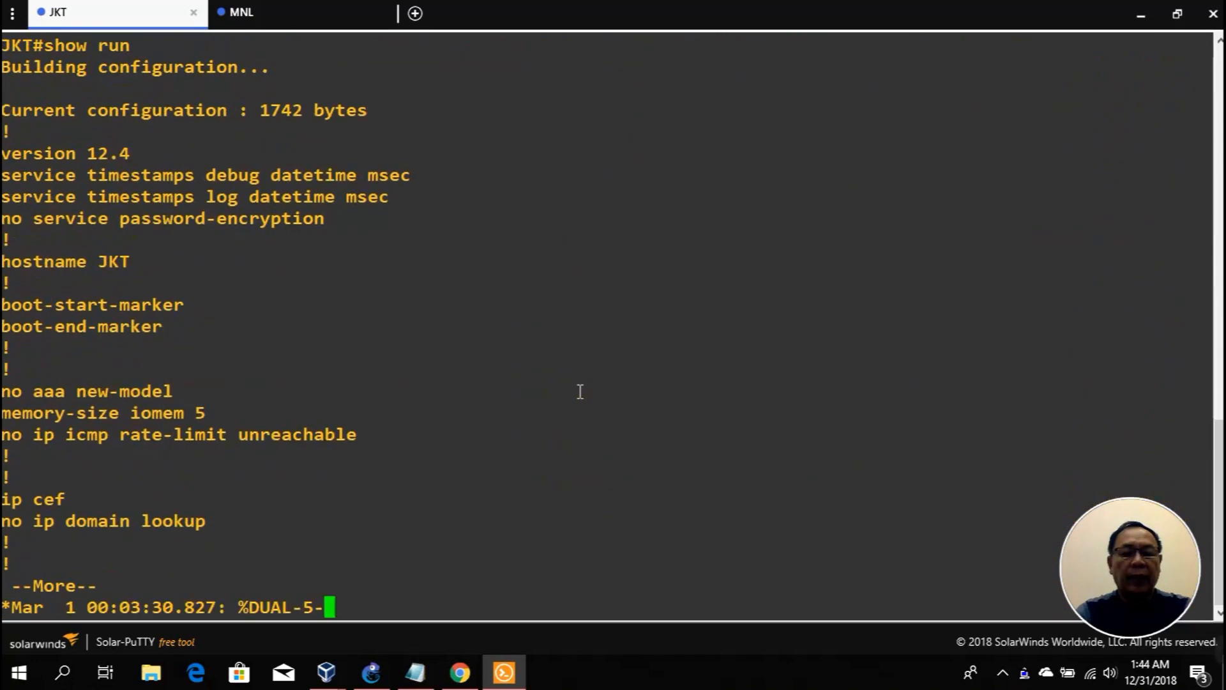
Step: Page through JKT's configuration down to the router eigrp 100 networks
key("space")
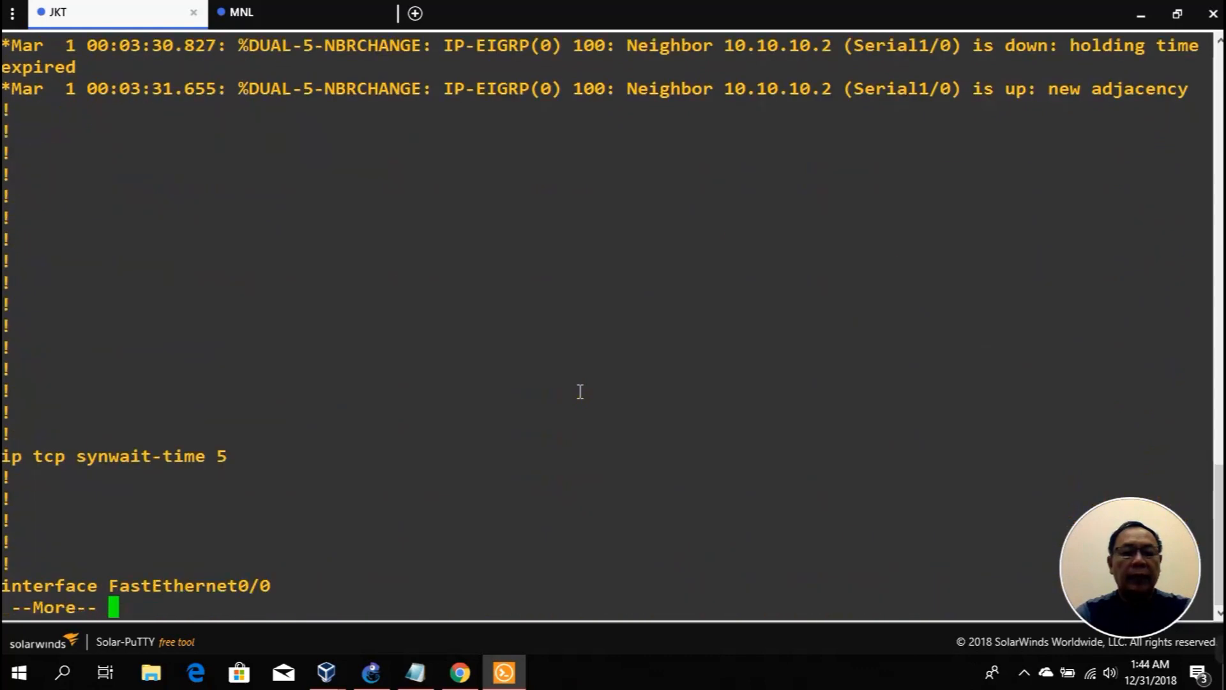
key("space")
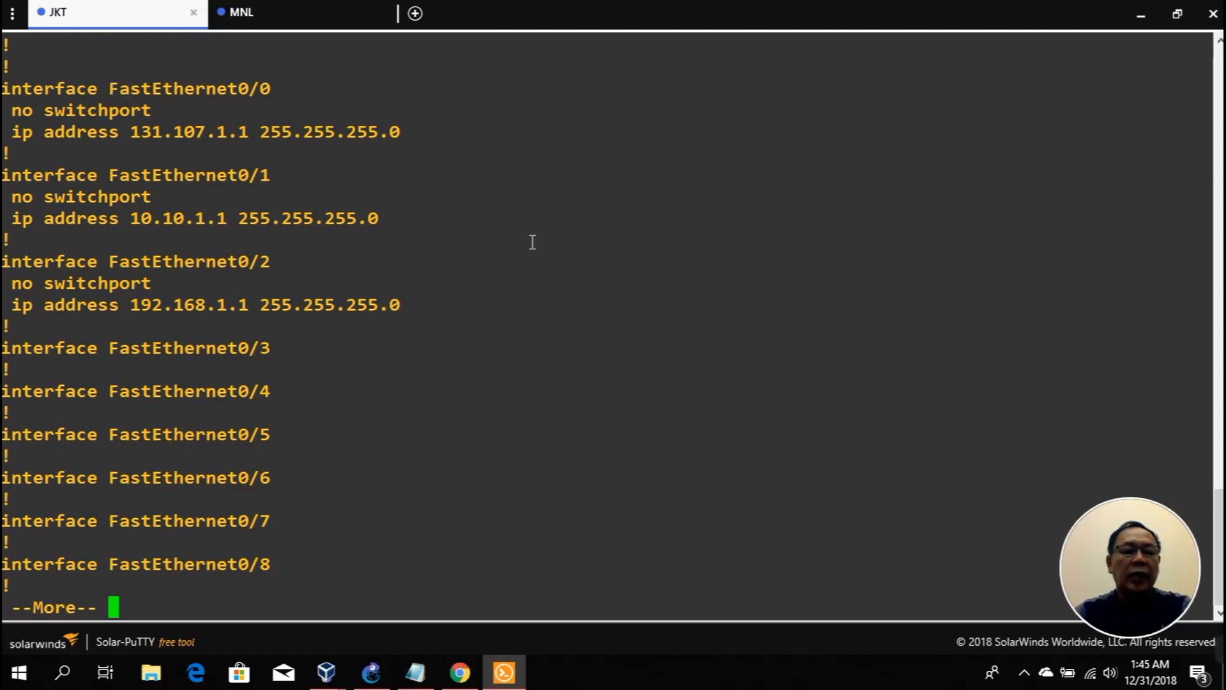
key("space")
key("space")
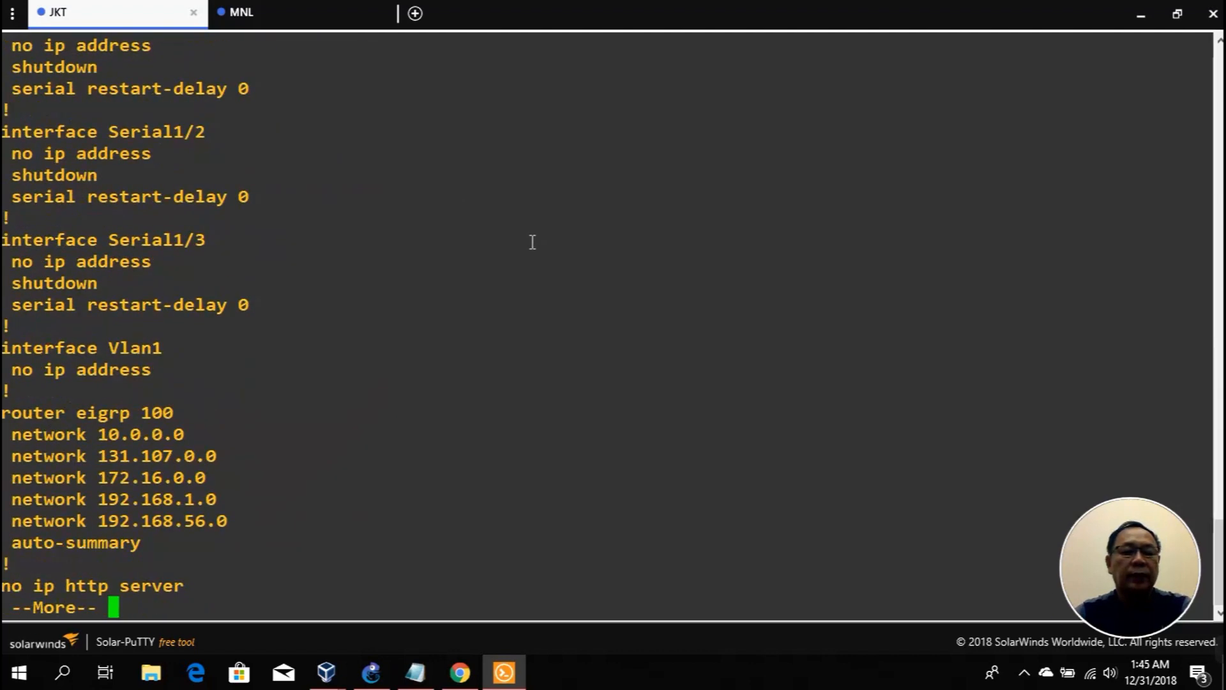
key("space")
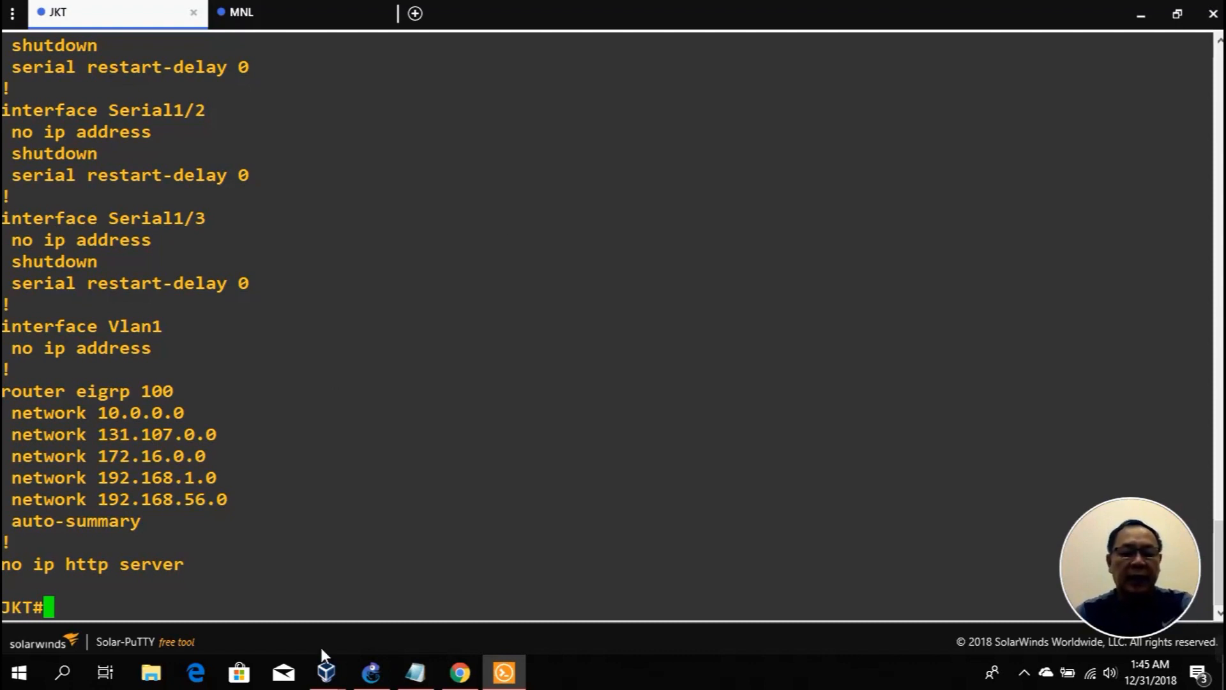
Step: Open a terminal in the Kali VM and list its network interfaces with ifconfig
mouse_move(329, 672)
left_click(277, 607)
left_click(255, 584)
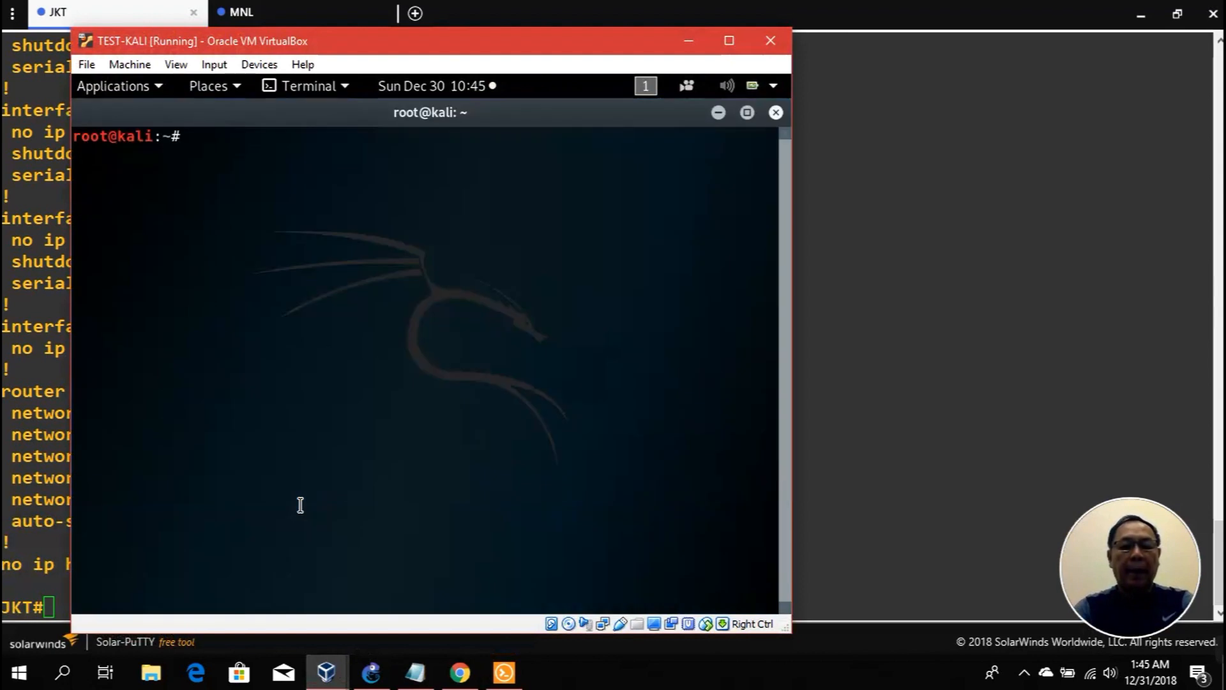
type("ifconfig")
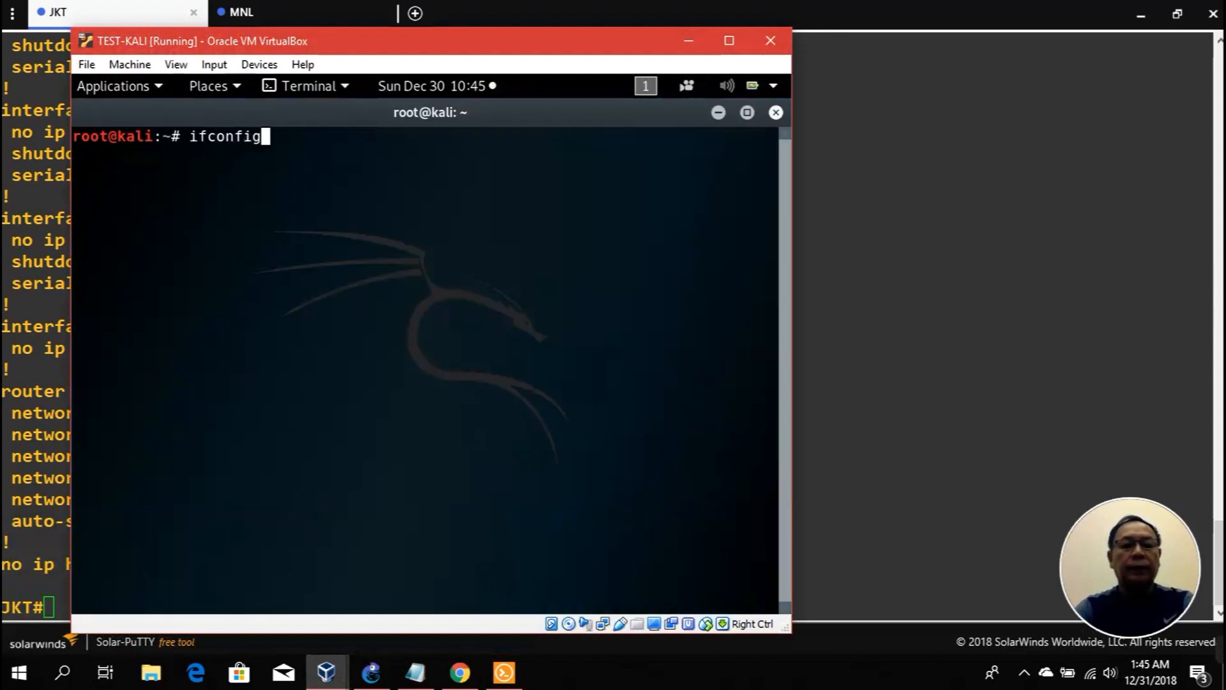
key("Return")
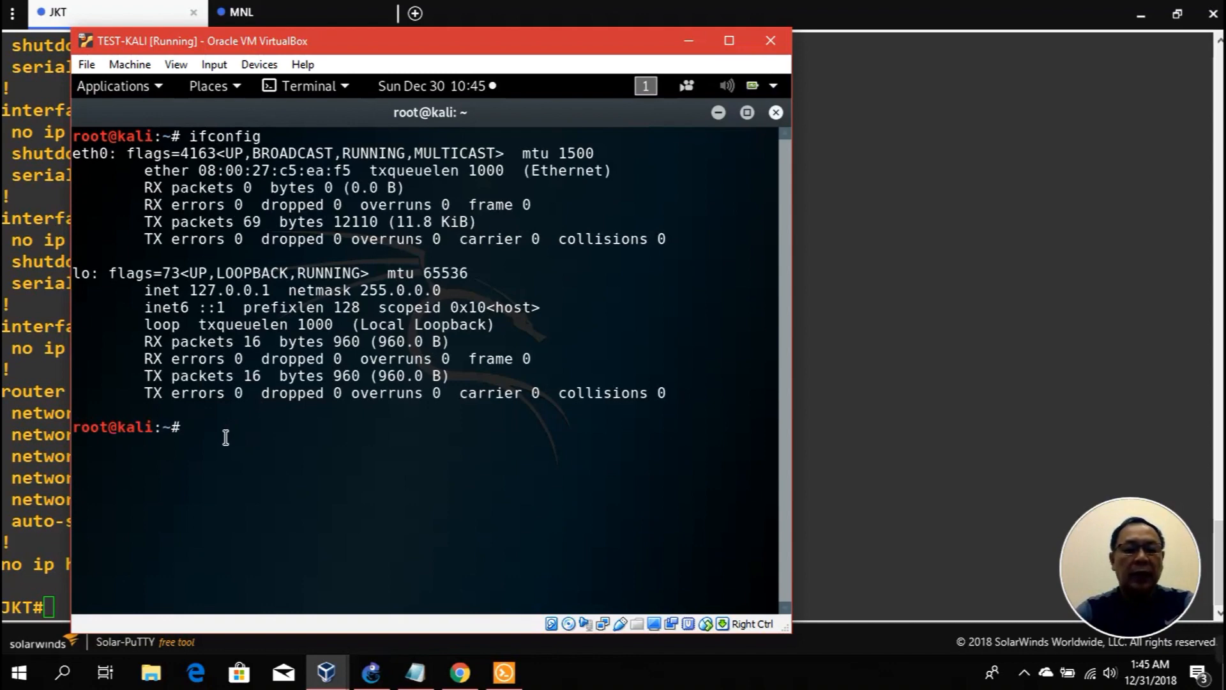
left_click(373, 676)
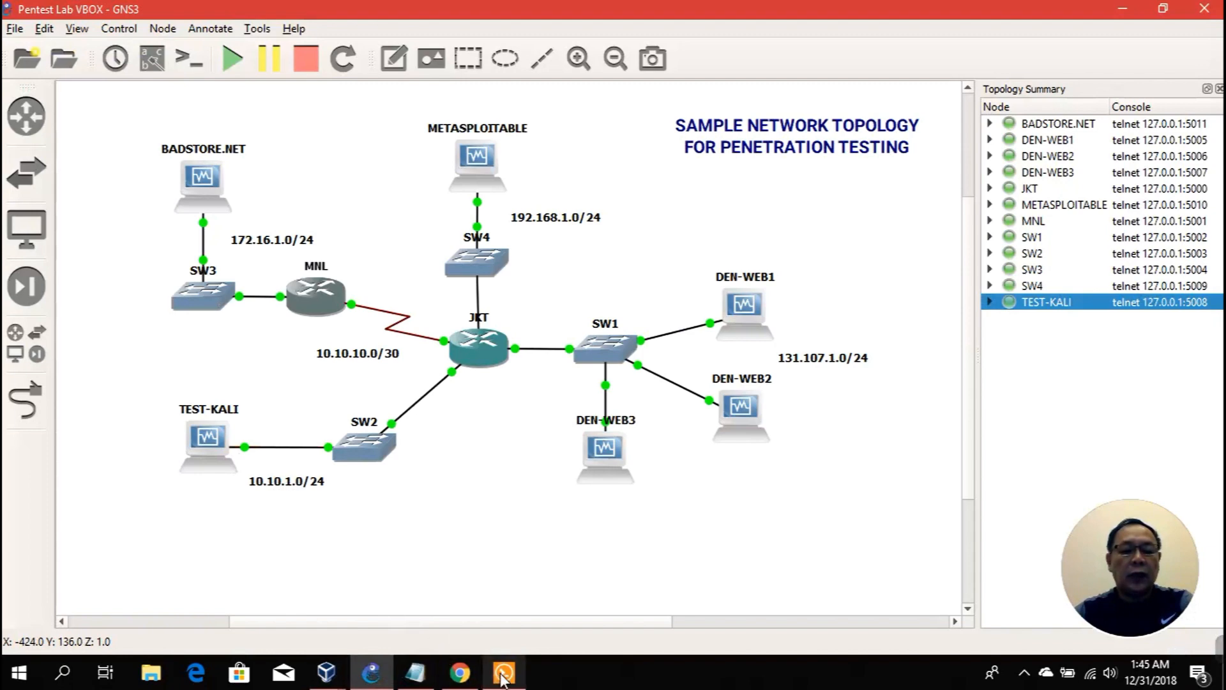
left_click(333, 675)
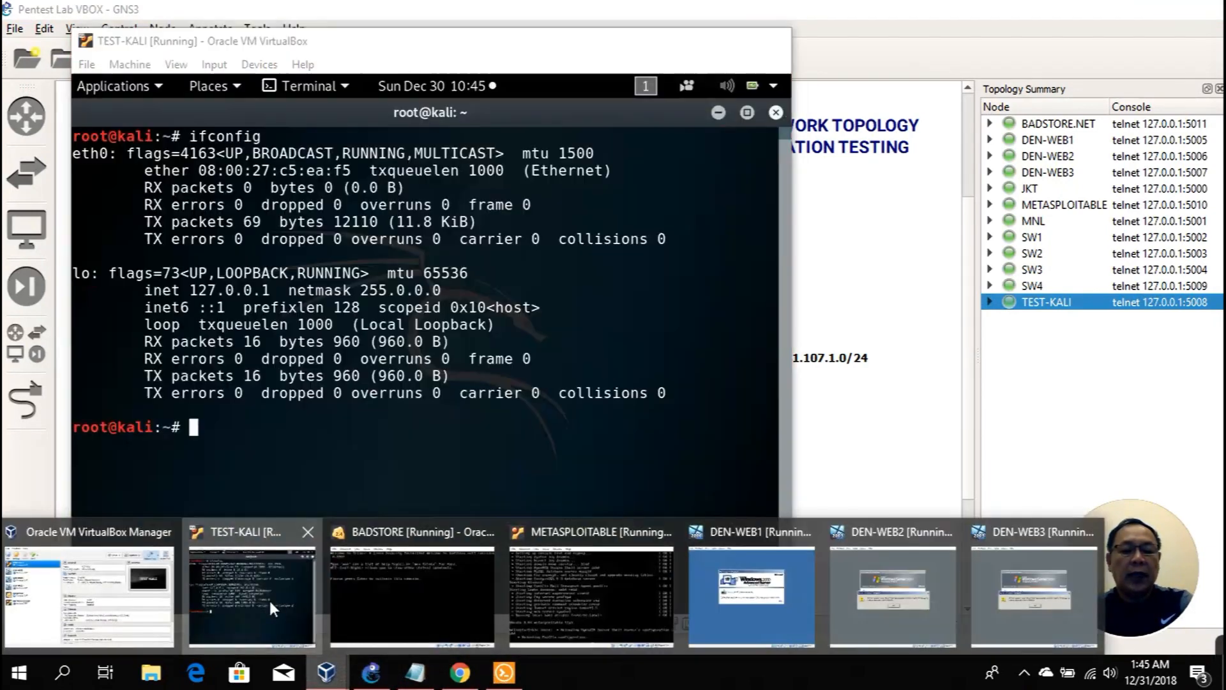
left_click(270, 600)
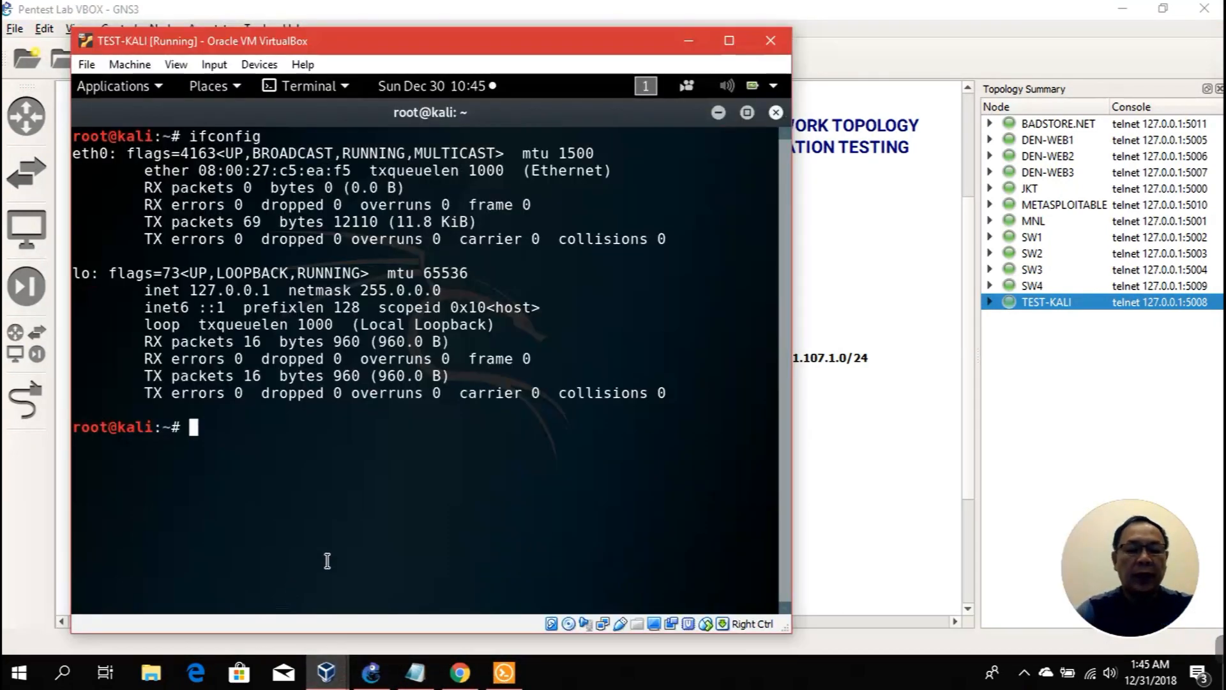
Step: Assign eth0 the address 10.10.1.252/24 and add default gateway 10.10.1.1
type("ifc")
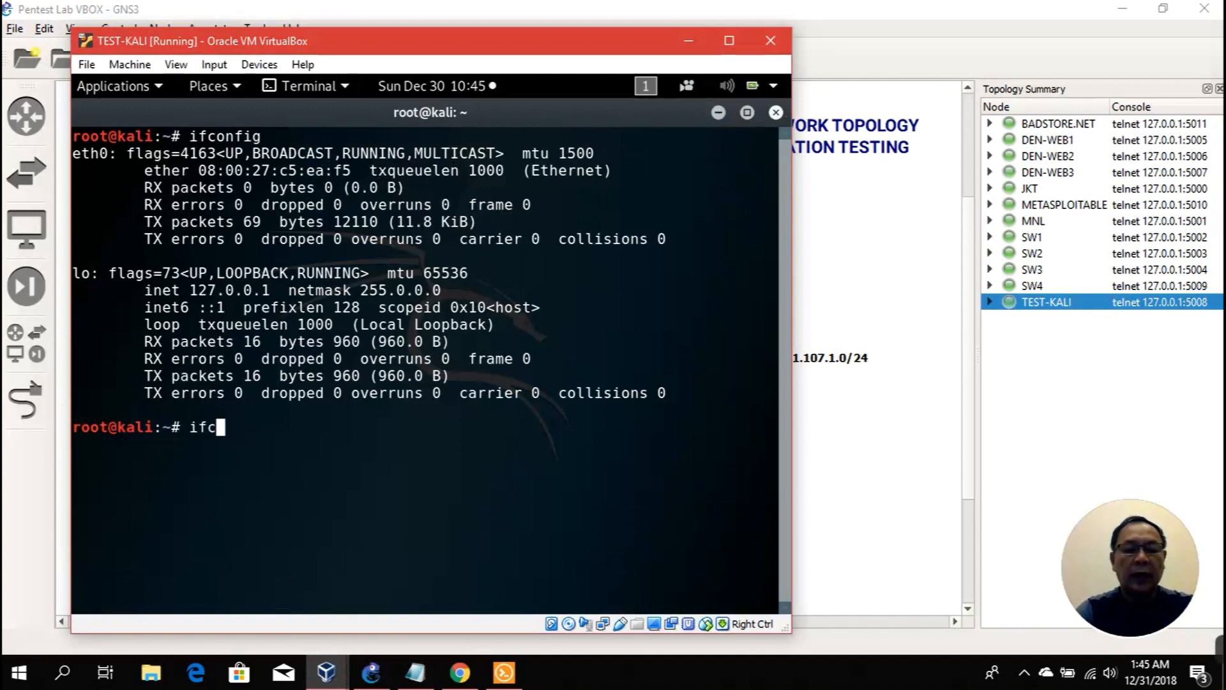
type("onfig")
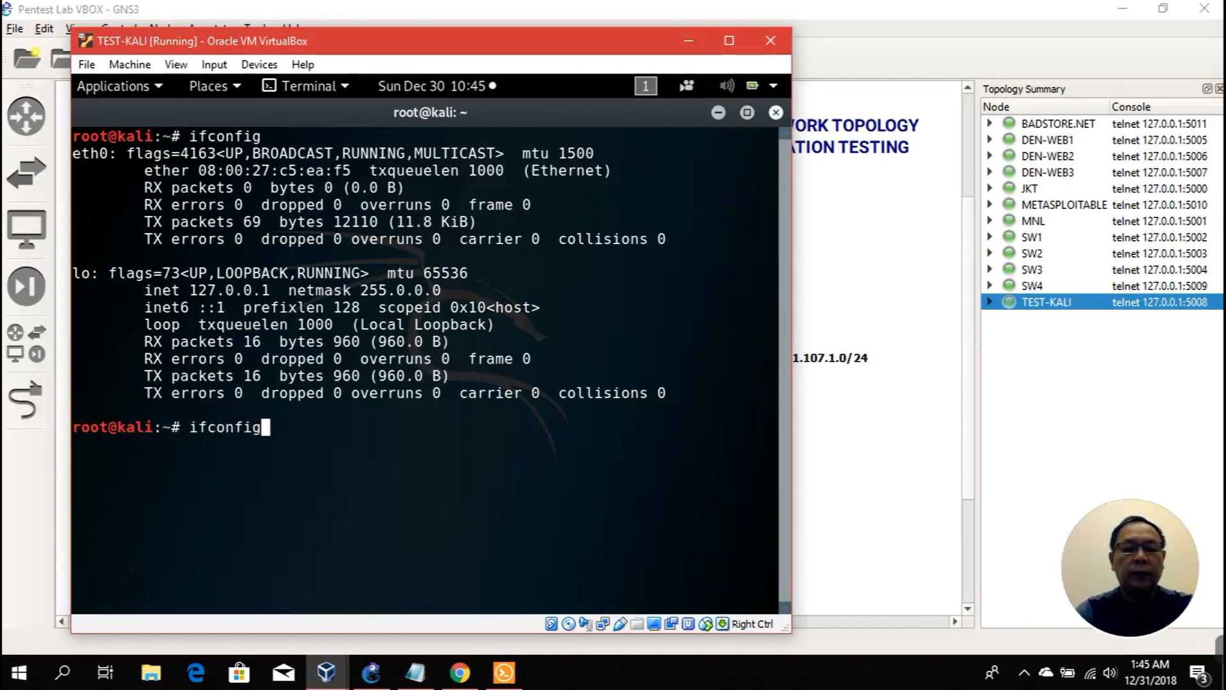
type(" eth0 10.10.")
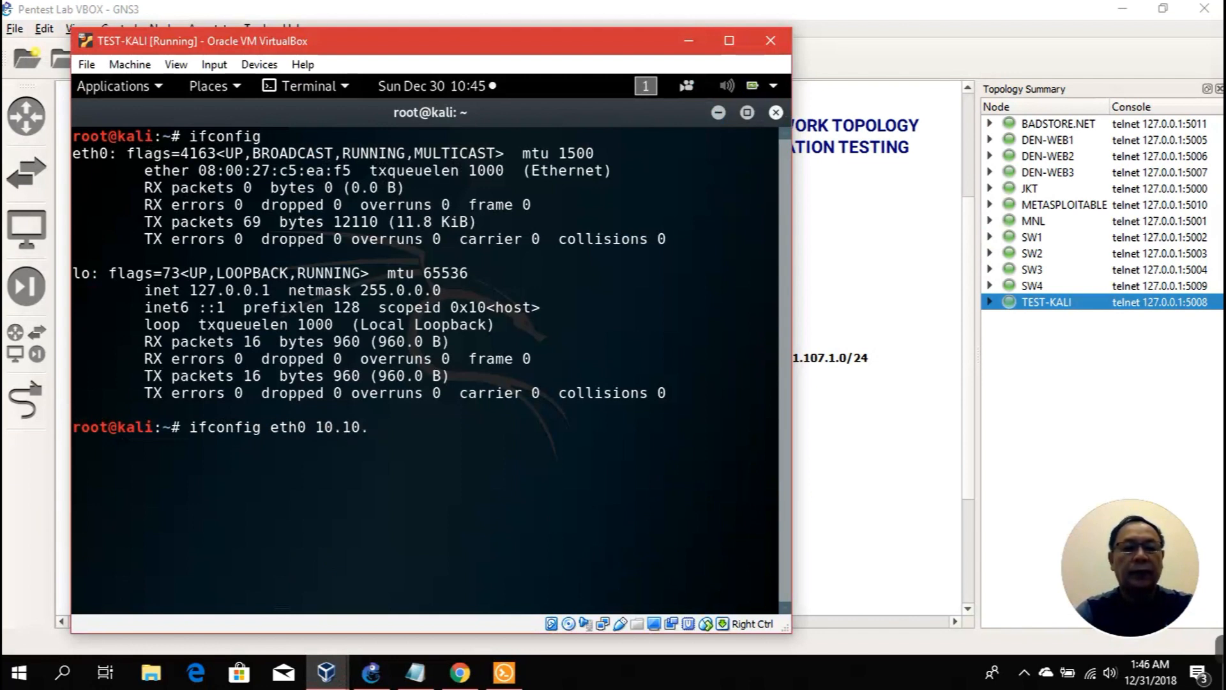
type("1.")
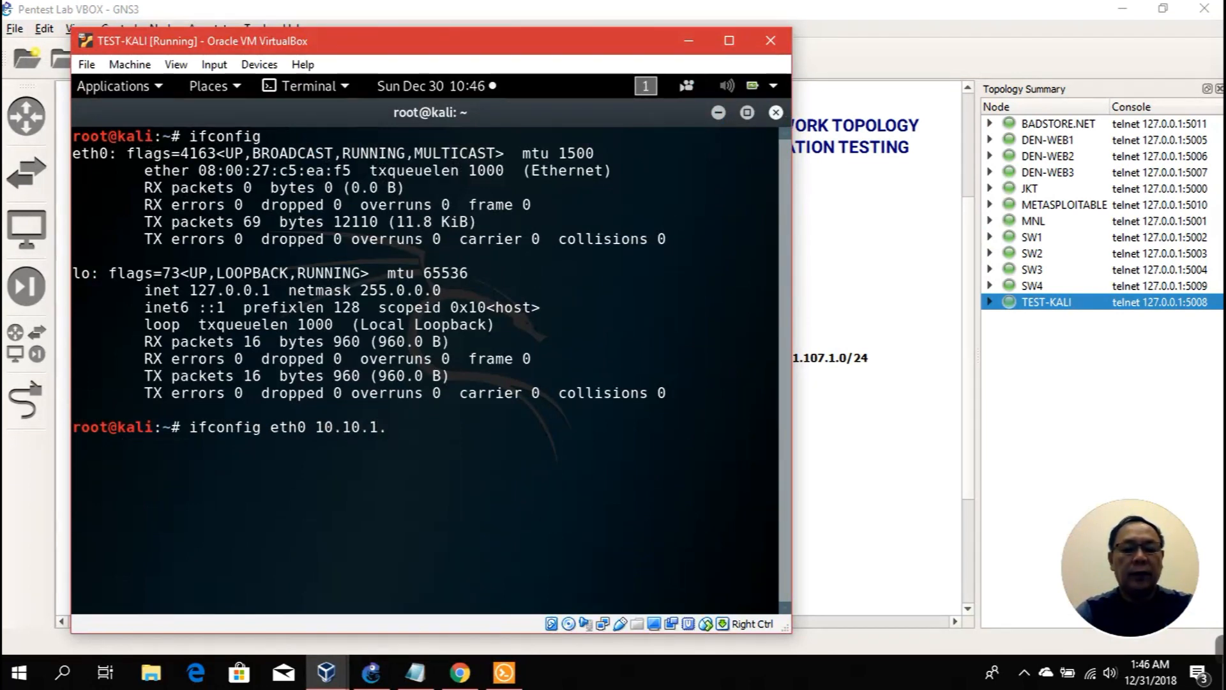
type("252/24")
key("Return")
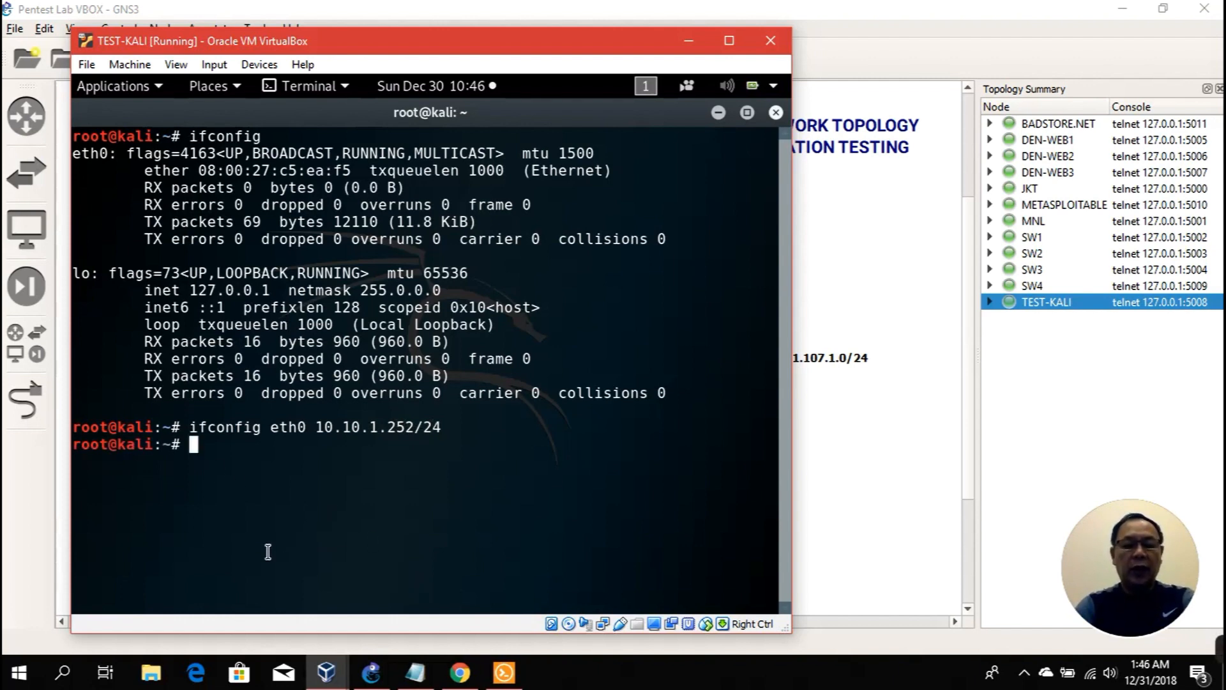
type("route add default gw ")
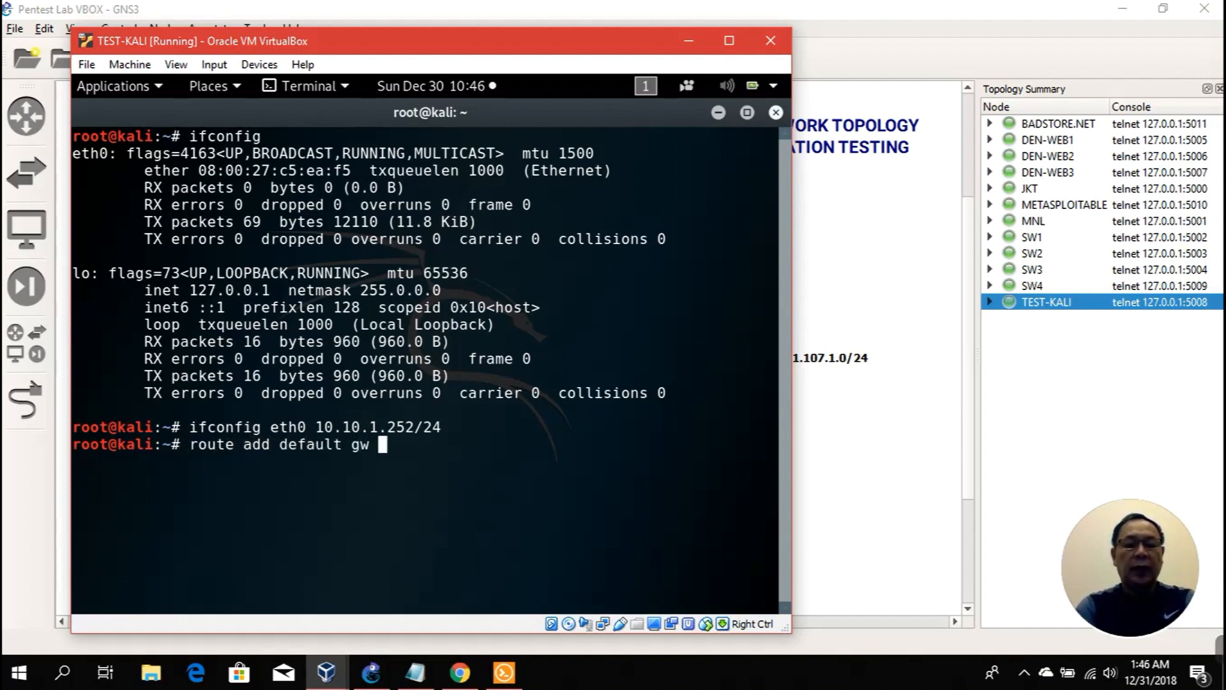
type("10.10.1.1")
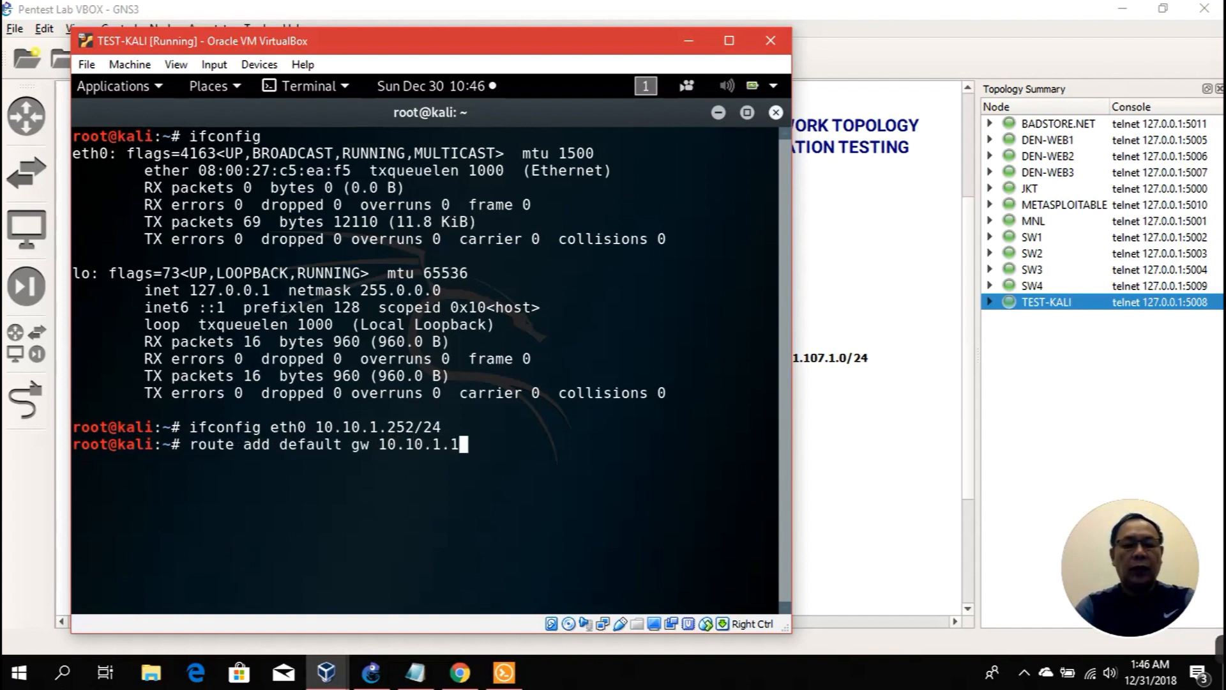
key("Return")
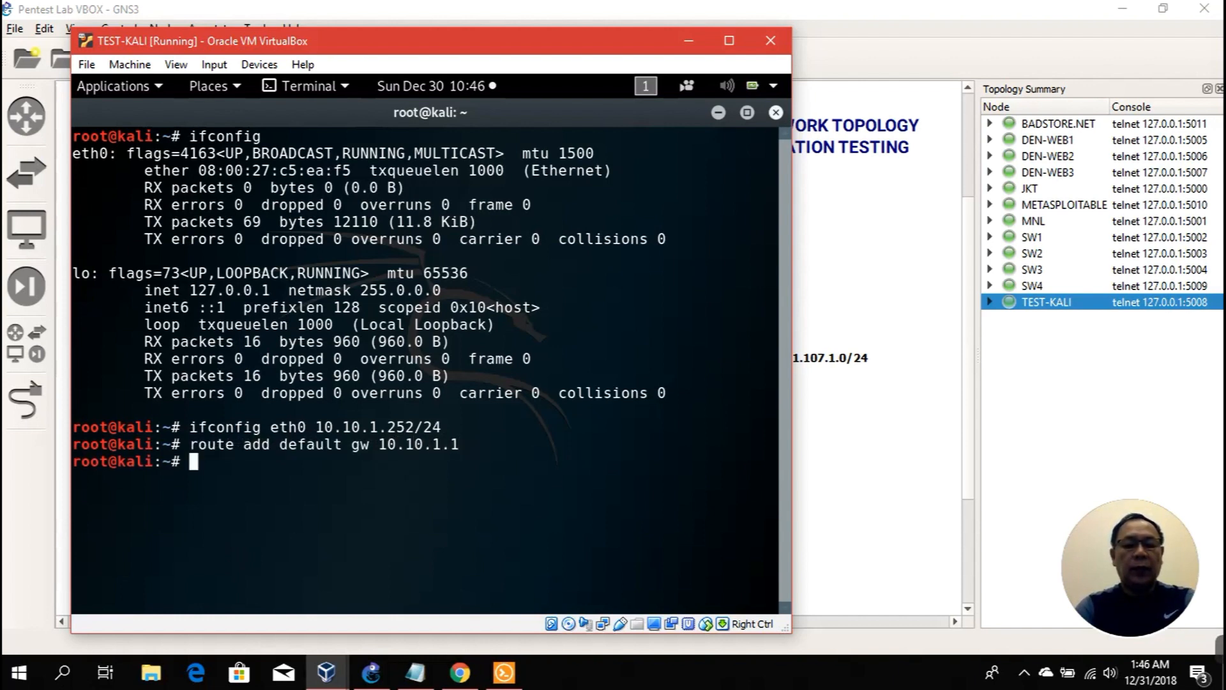
Step: Ping the gateway 10.10.1.1 and stop it after 4/4 replies with 0% loss
type("pimg")
key("BackSpace")
key("BackSpace")
type("ng 10.10.1.1")
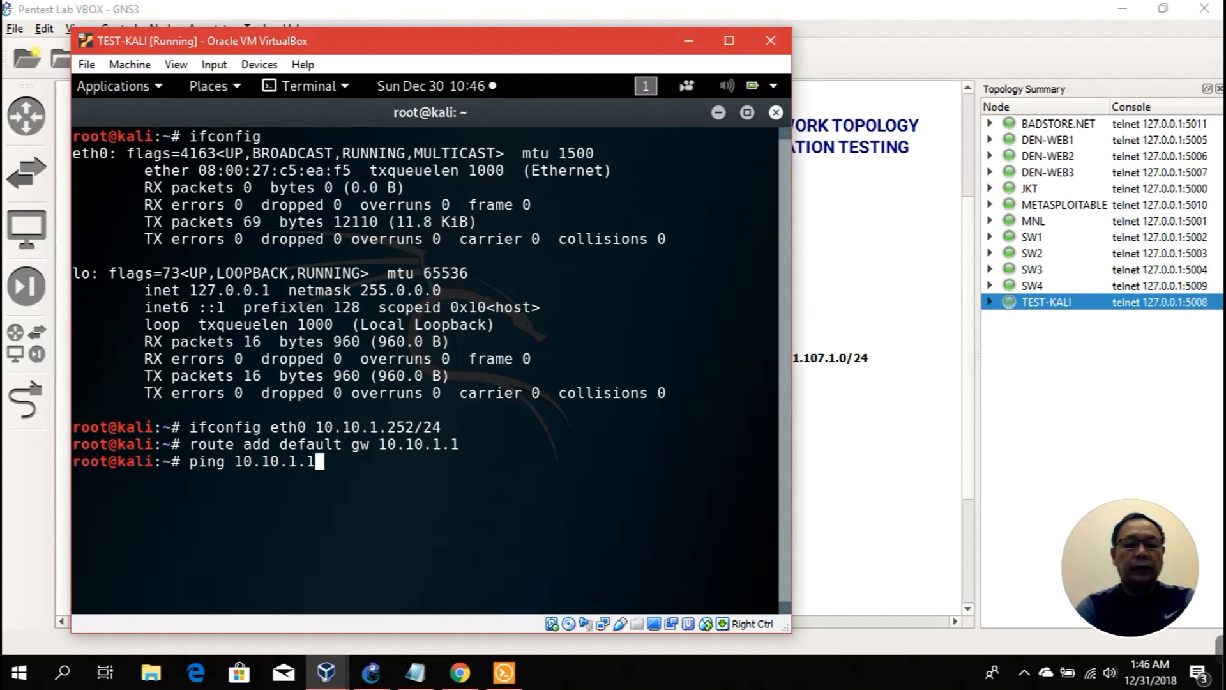
key("Return")
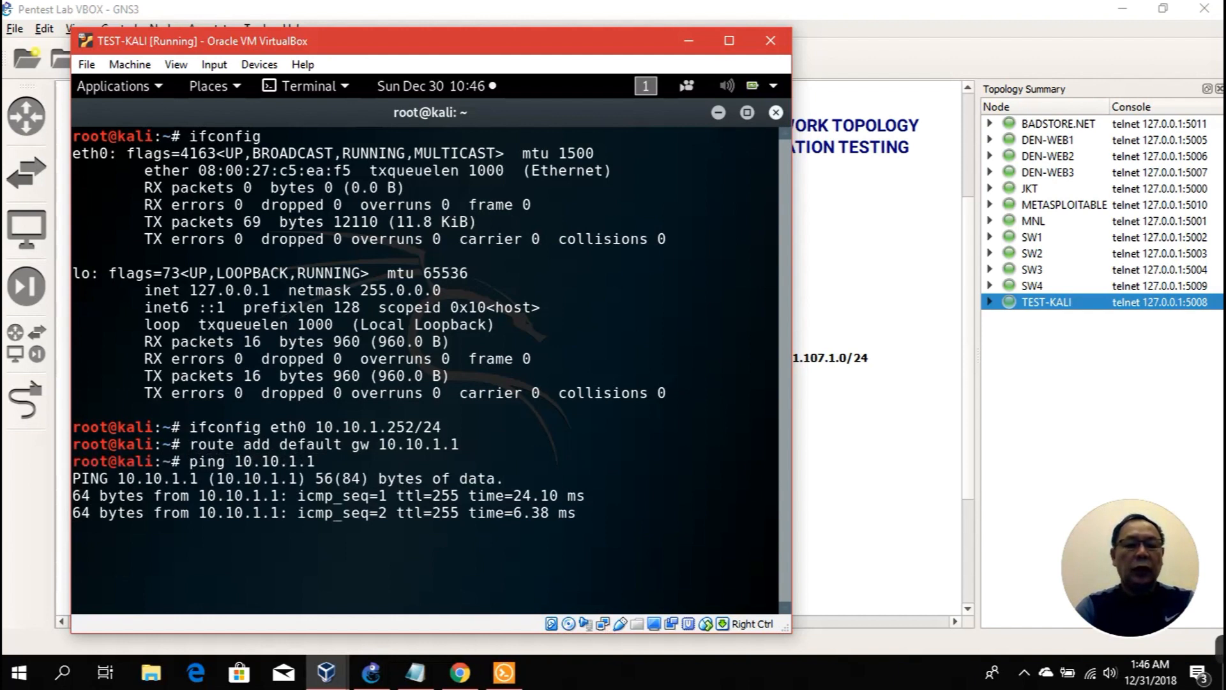
key("ctrl+c")
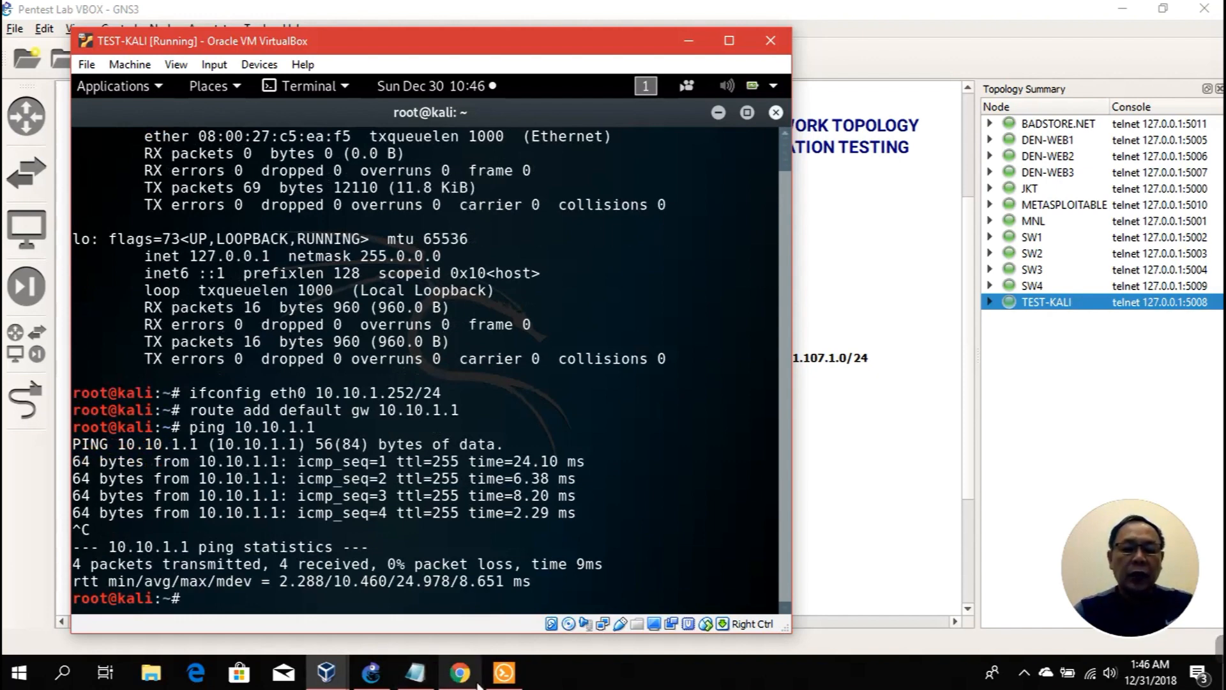
left_click(504, 672)
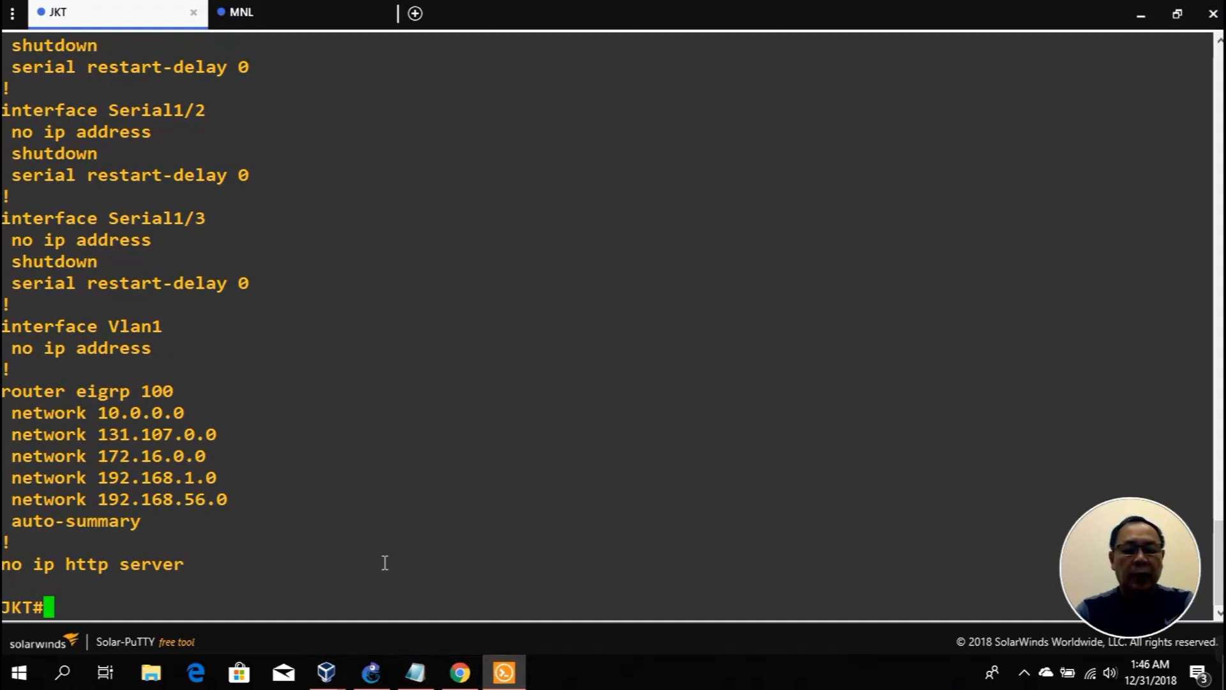
Step: Run show ip route on JKT, showing 10.10.1.0/24 directly connected on FastEthernet0/1
type("show")
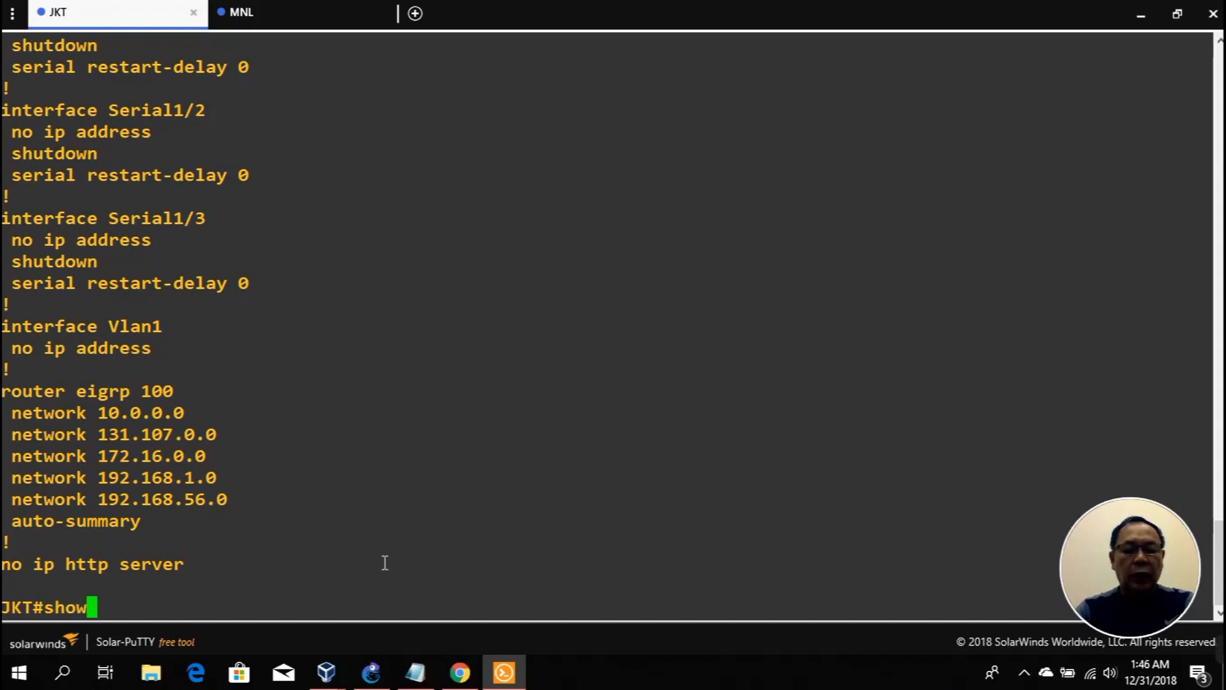
type(" ip rou")
key("Tab")
key("Return")
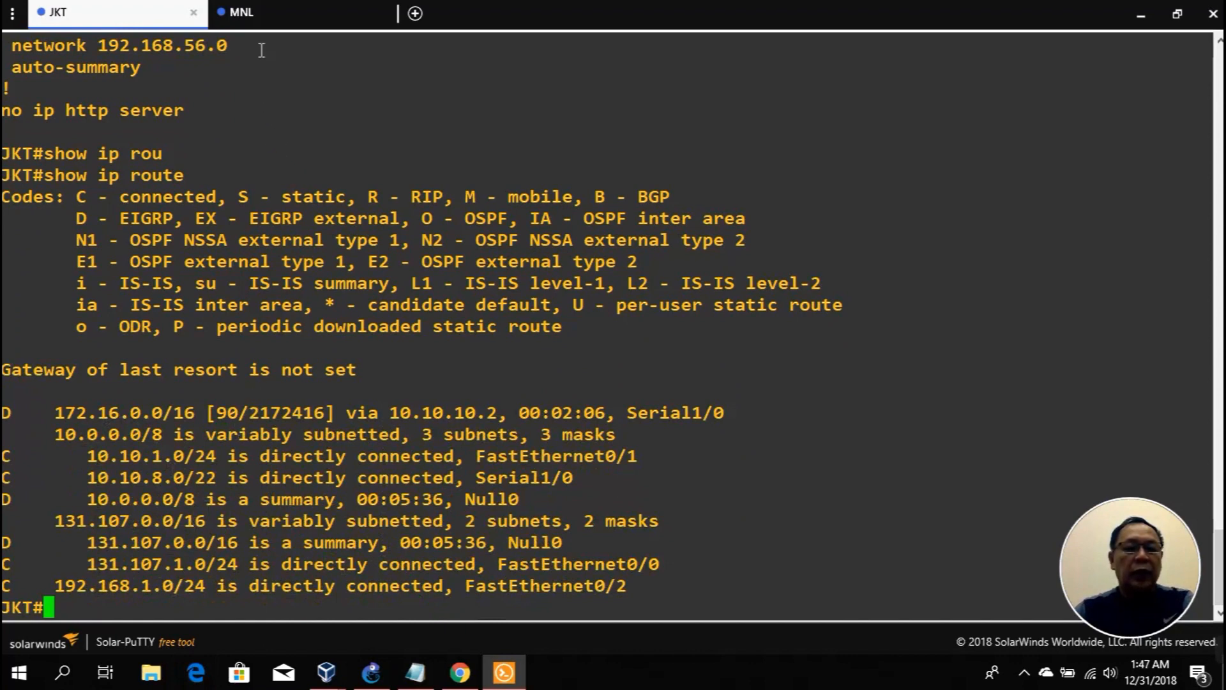
Step: Run show ip route on MNL, seeing 10.10.1.0/24 via EIGRP, then minimize Solar-PuTTY
left_click(265, 12)
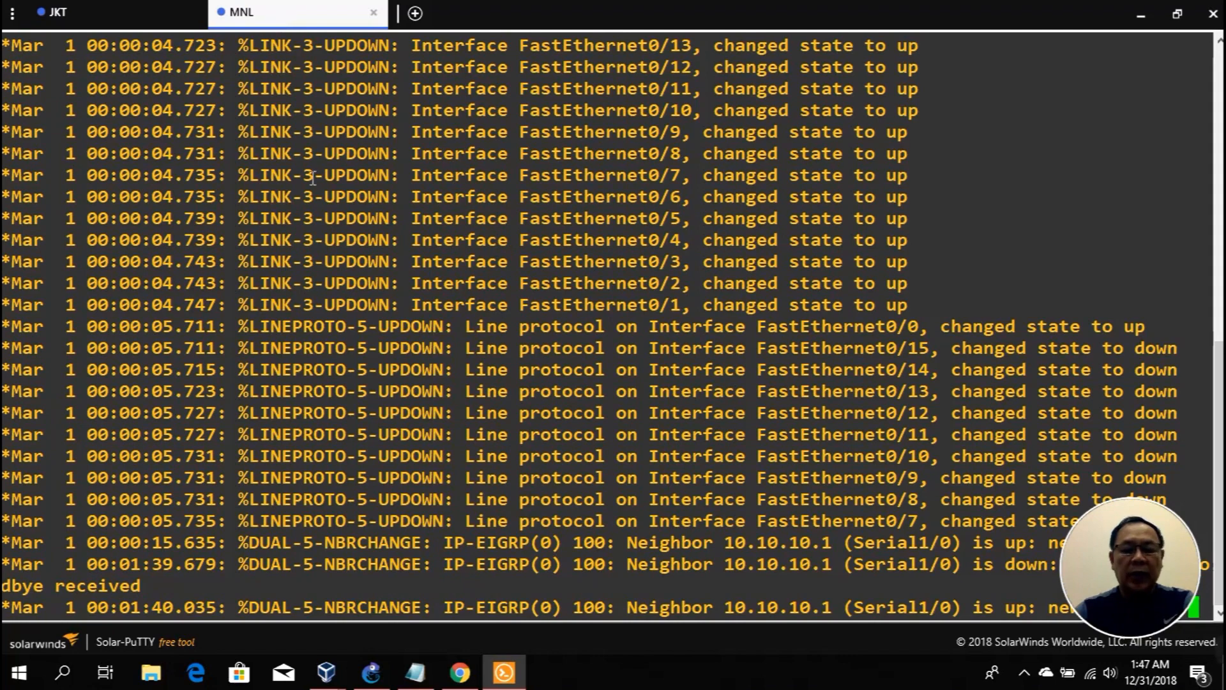
key("Return")
type("show ip rou")
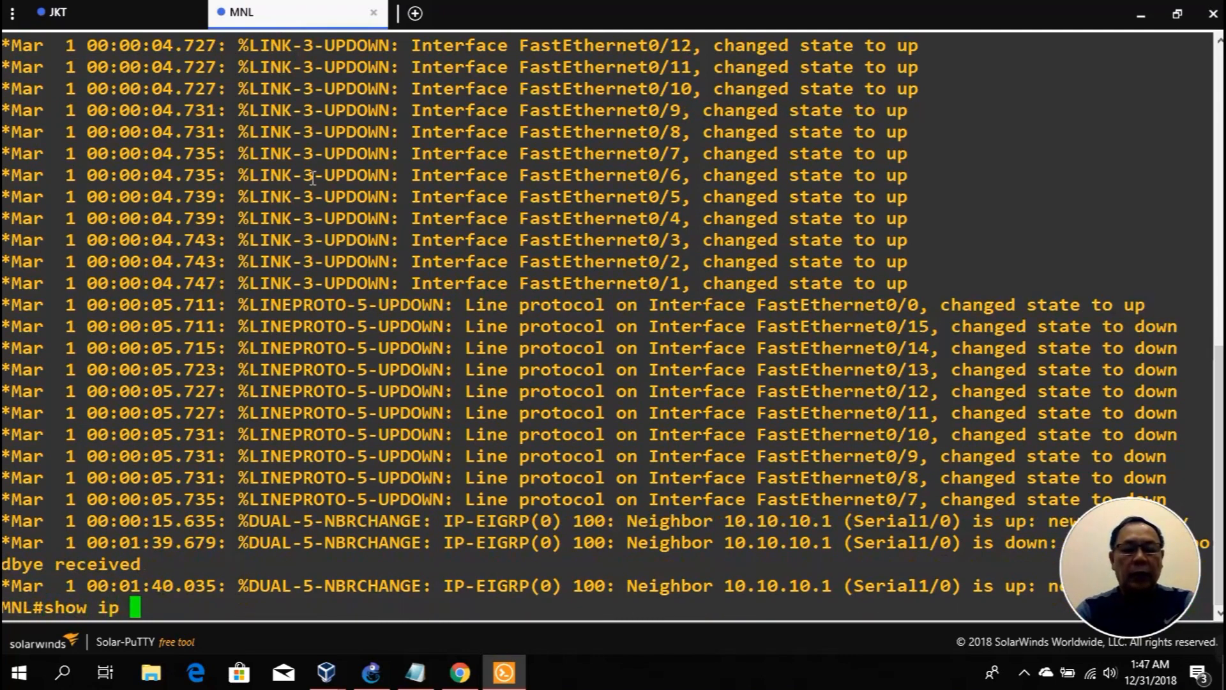
key("Tab")
key("Return")
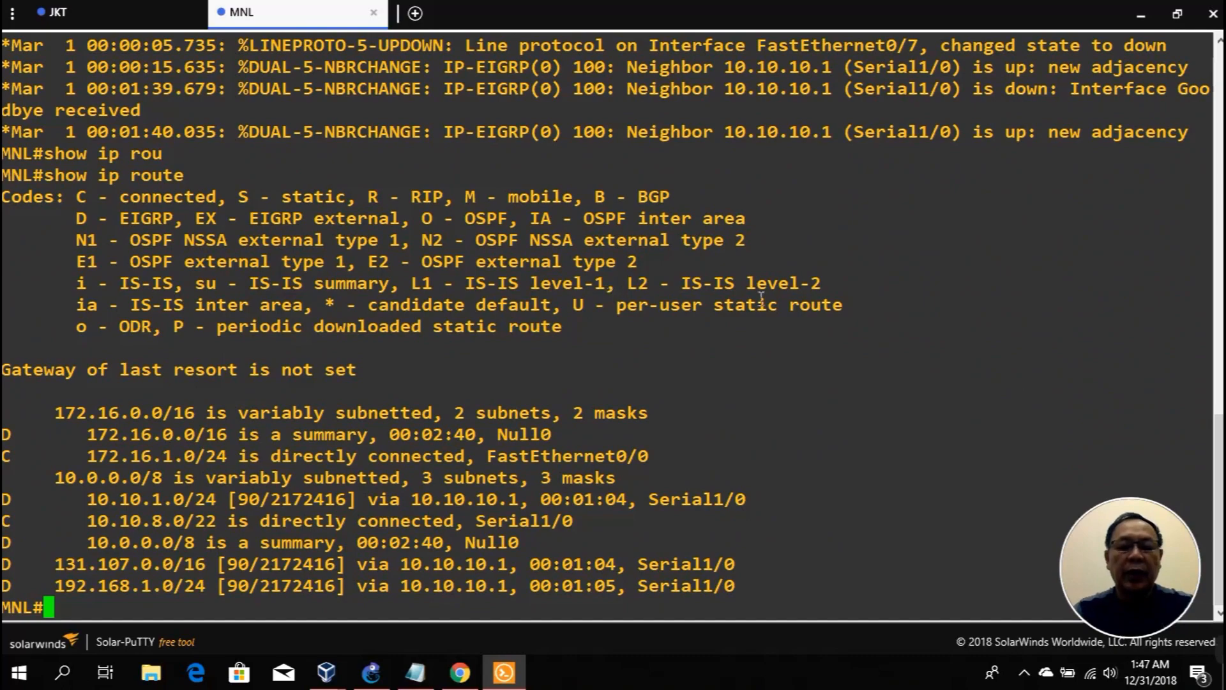
left_click(1141, 14)
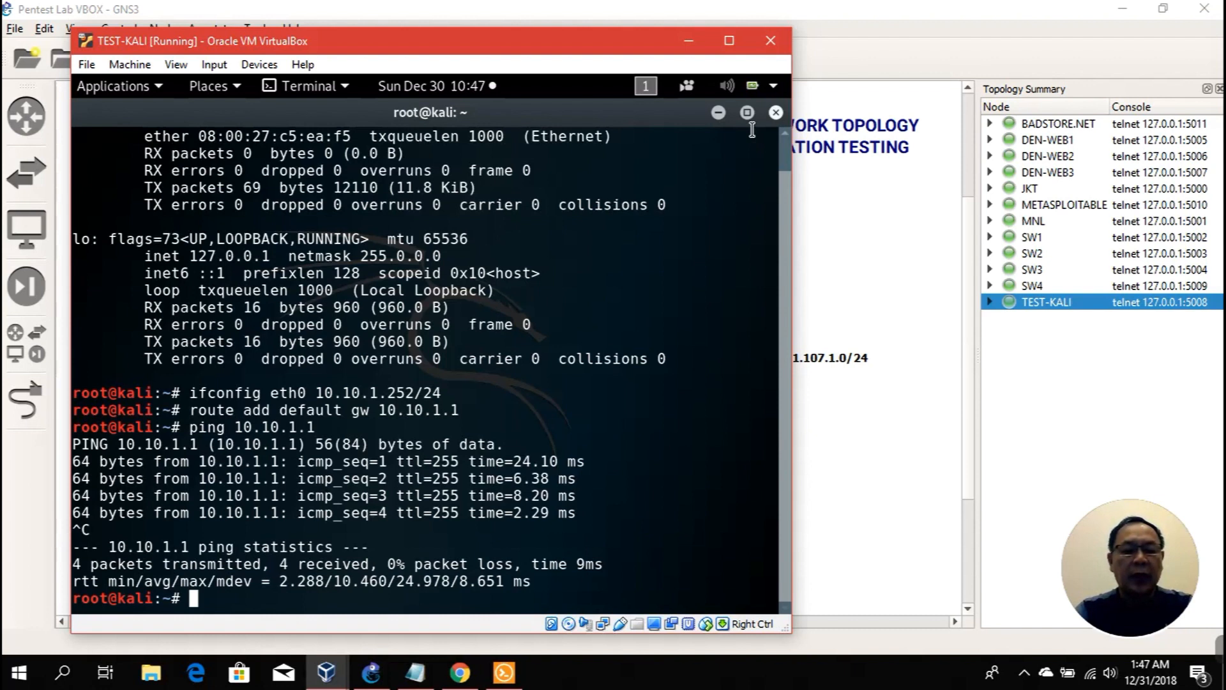
Step: Clear the Kali terminal and erase a partly typed nmap command
type("clear")
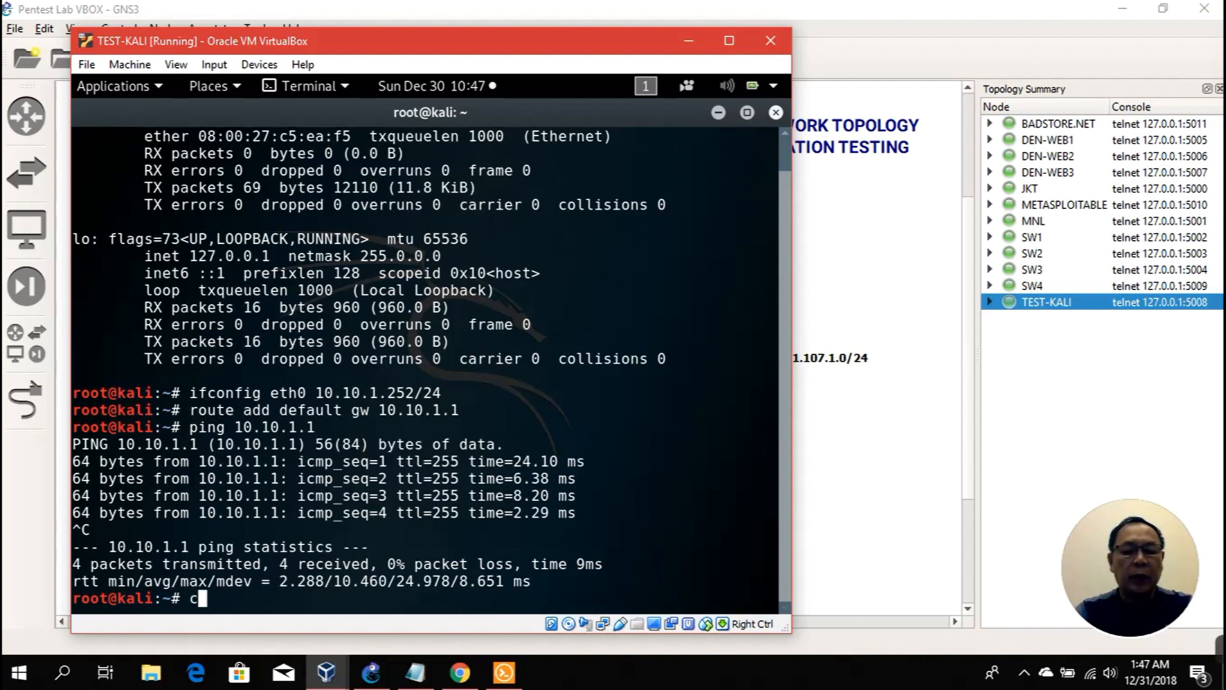
key("Return")
type("nmap")
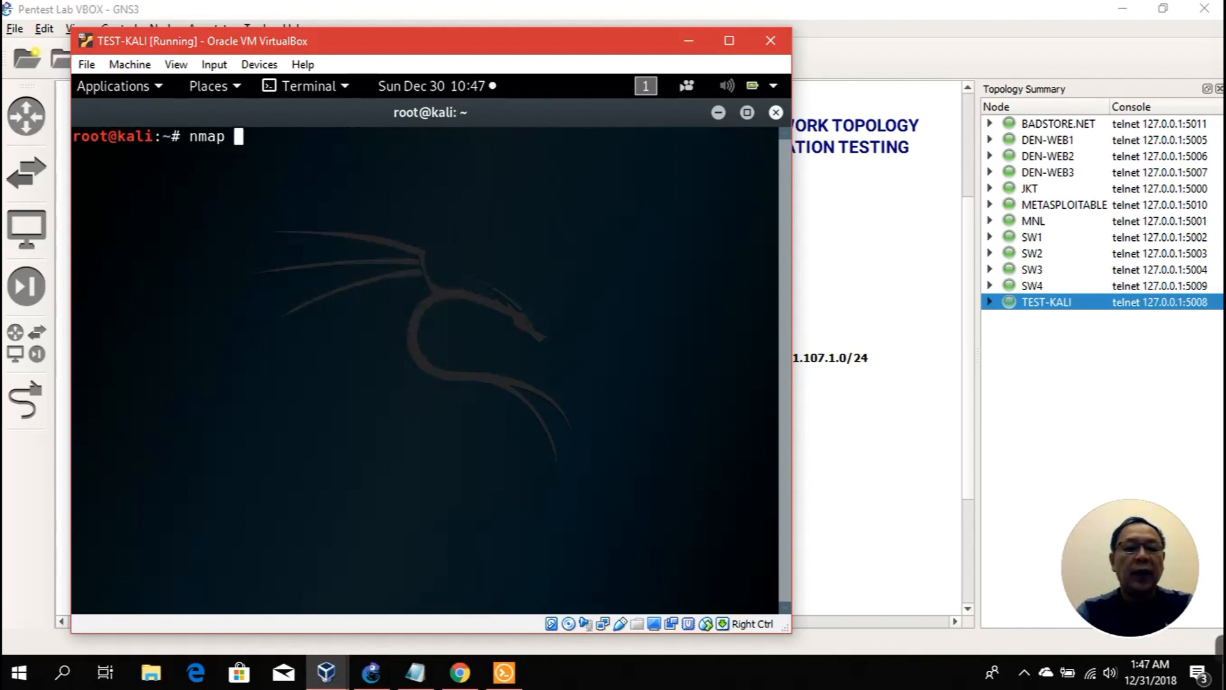
key("BackSpace")
key("BackSpace")
key("BackSpace")
key("BackSpace")
key("BackSpace")
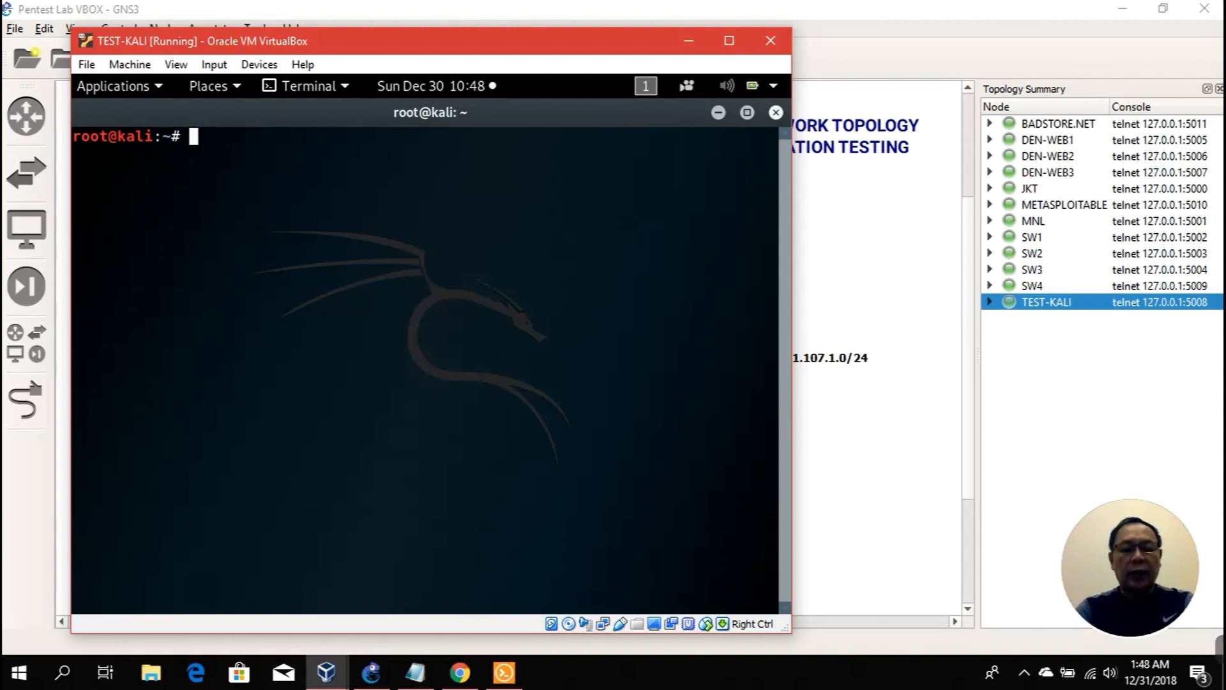
Step: Launch Wireshark in the background, dismiss the Lua error, and capture on eth0
type("wiresh")
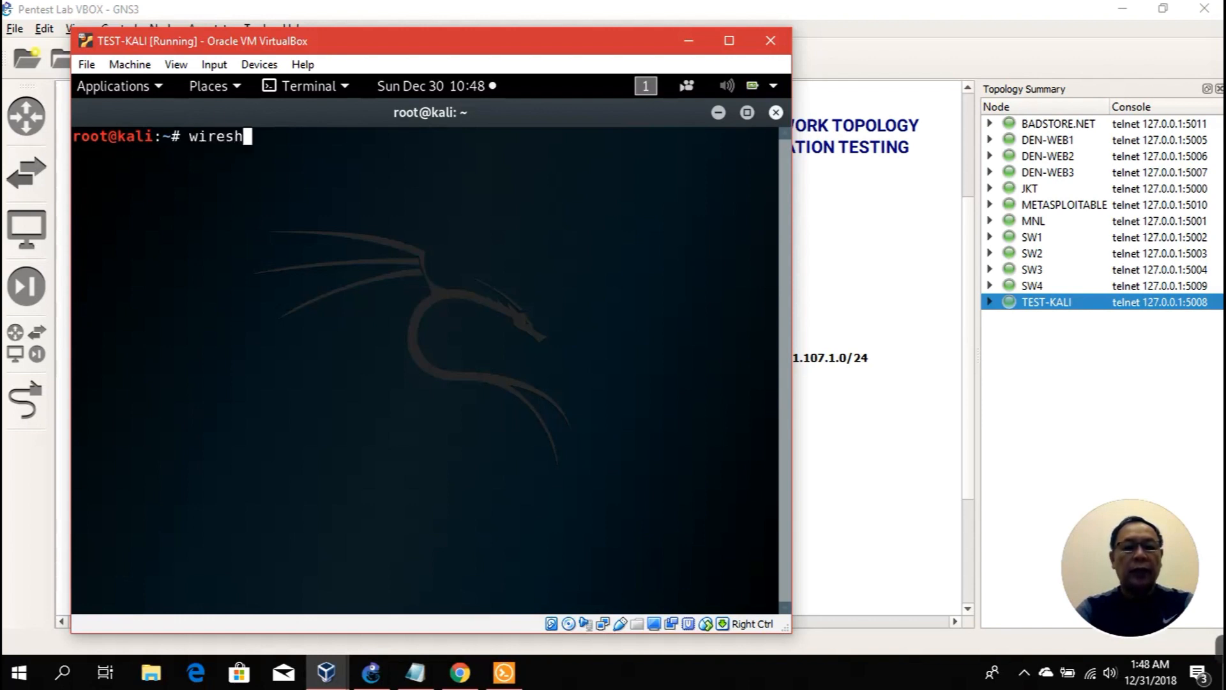
type("ark &")
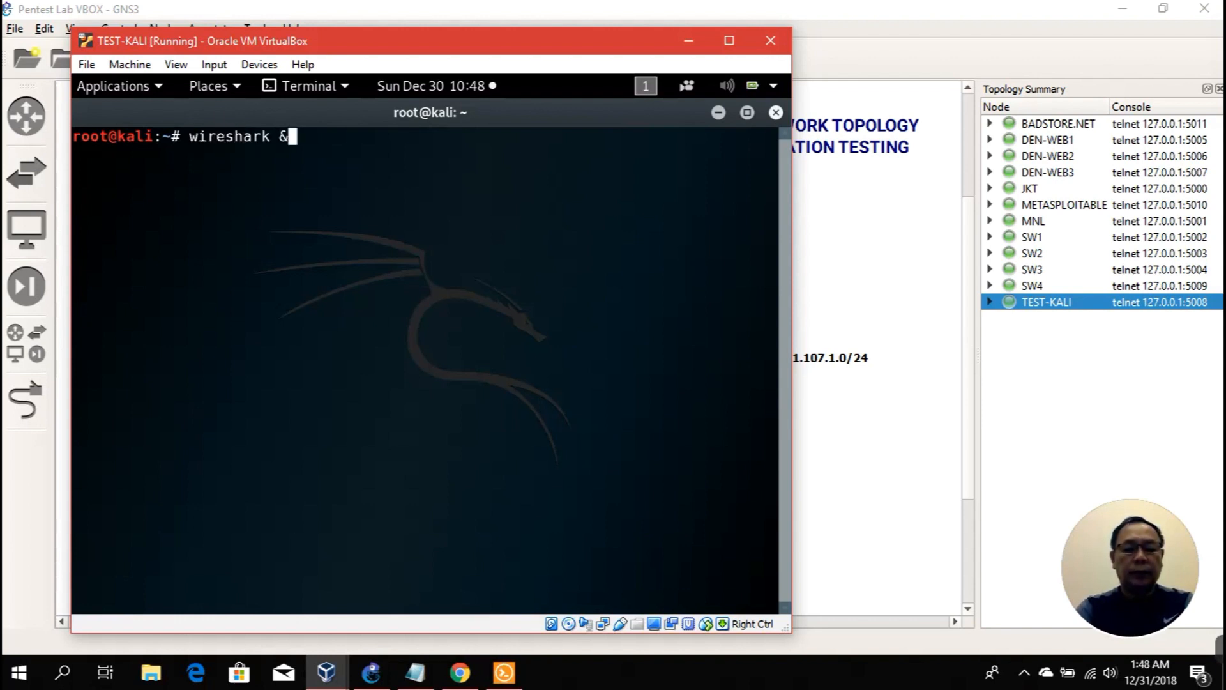
key("Return")
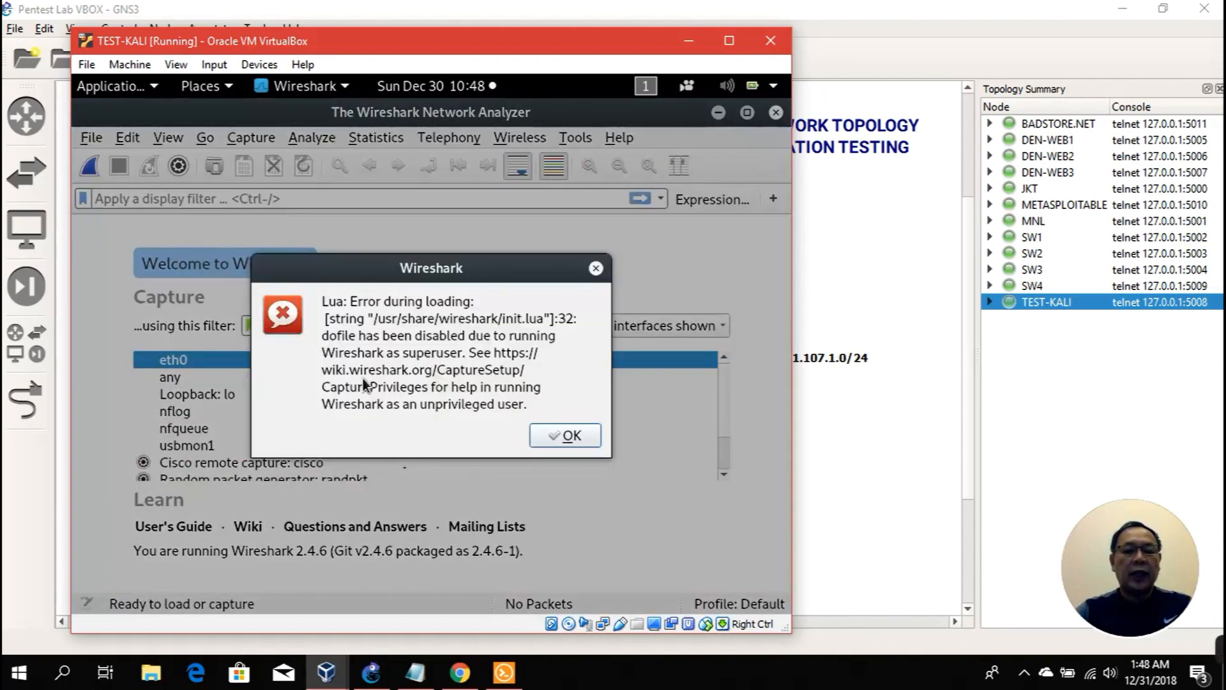
left_click(560, 434)
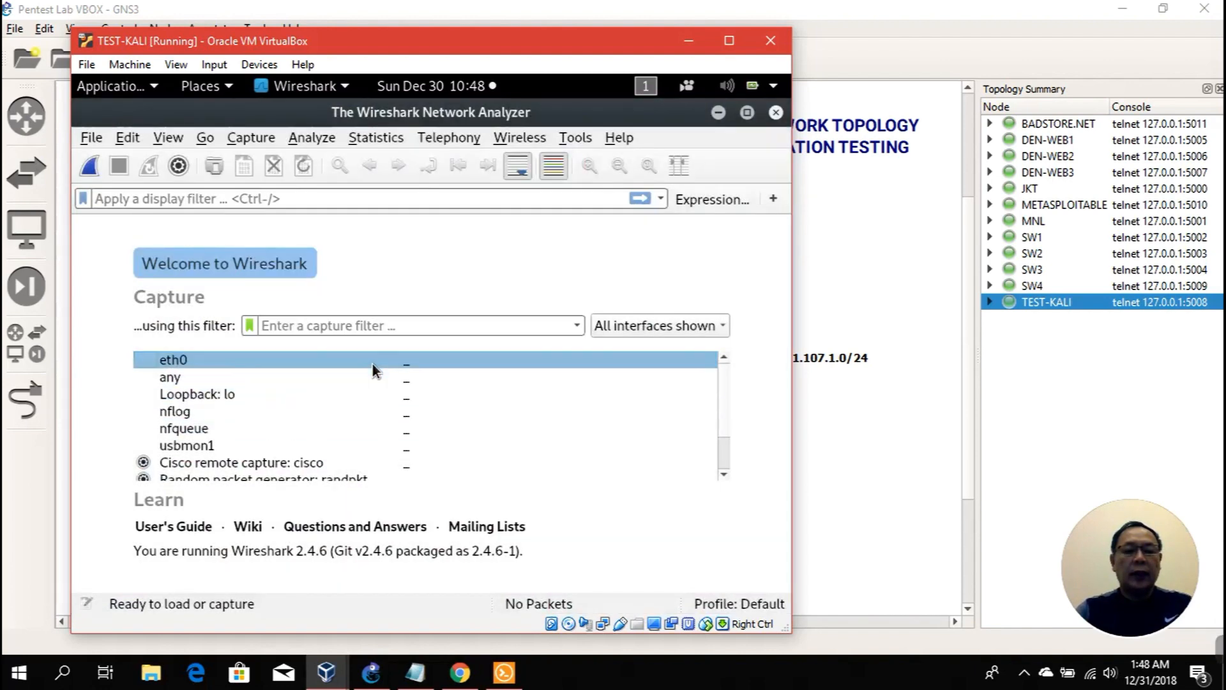
double_click(372, 362)
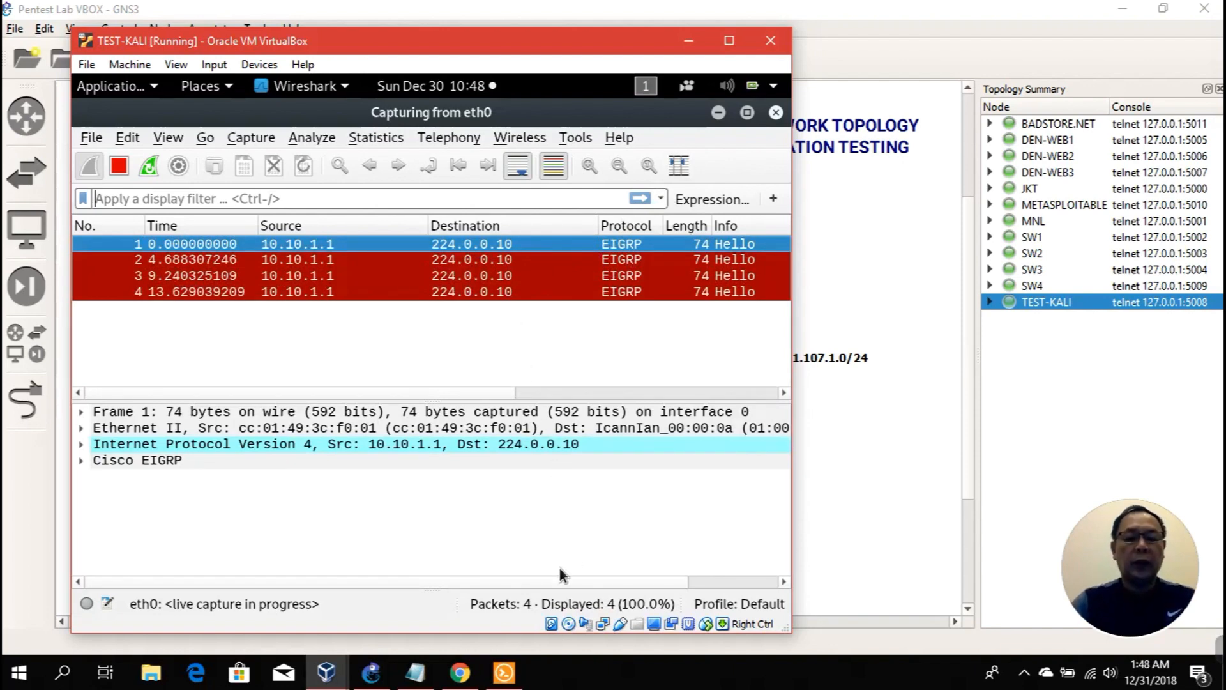
left_click(503, 672)
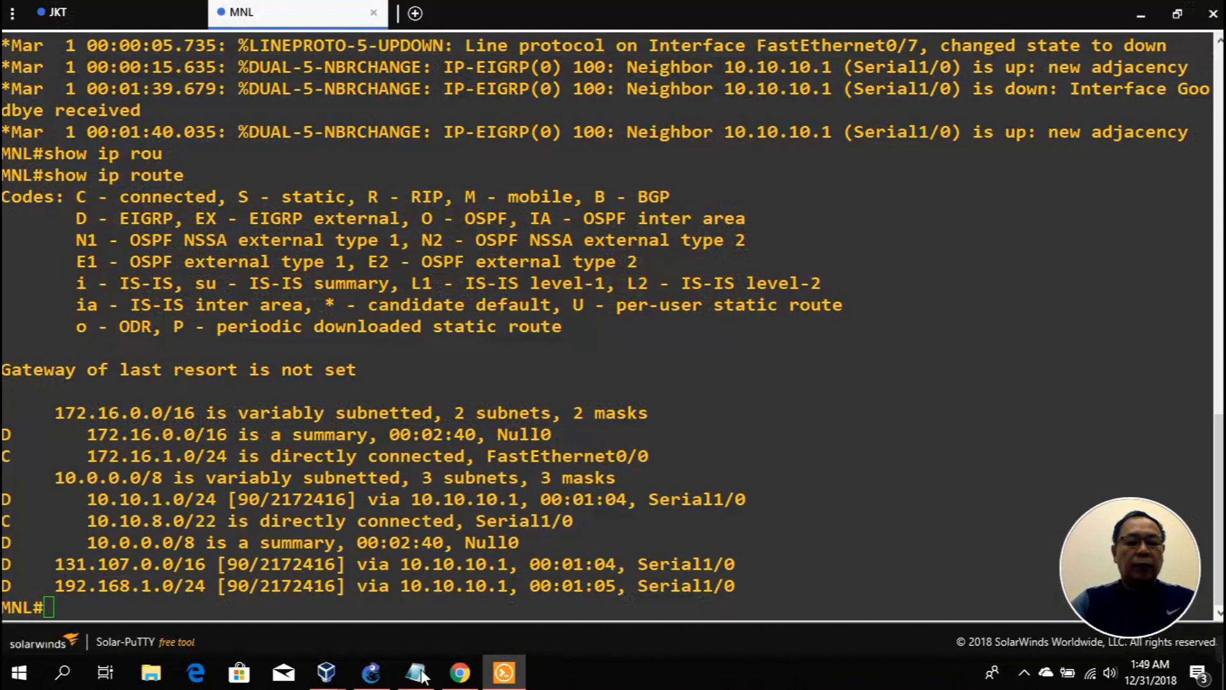
Step: Minimize Wireshark and run netdiscover in the Kali terminal to scan for hosts
mouse_move(341, 675)
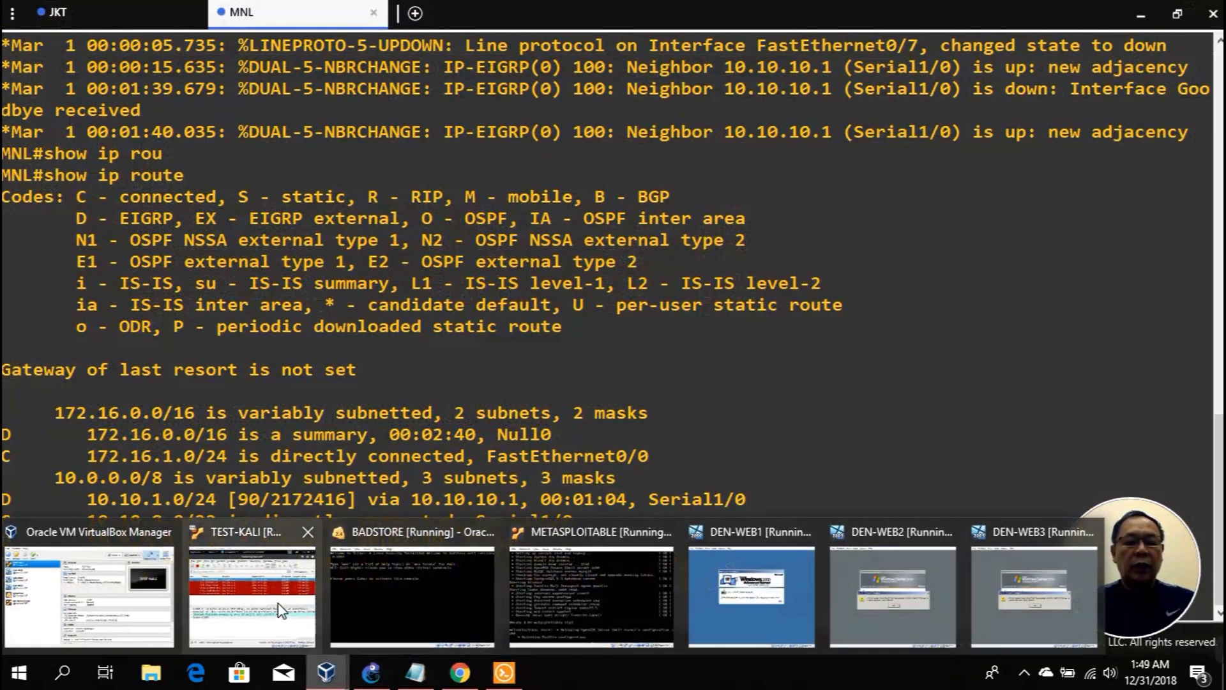
left_click(252, 594)
left_click(714, 113)
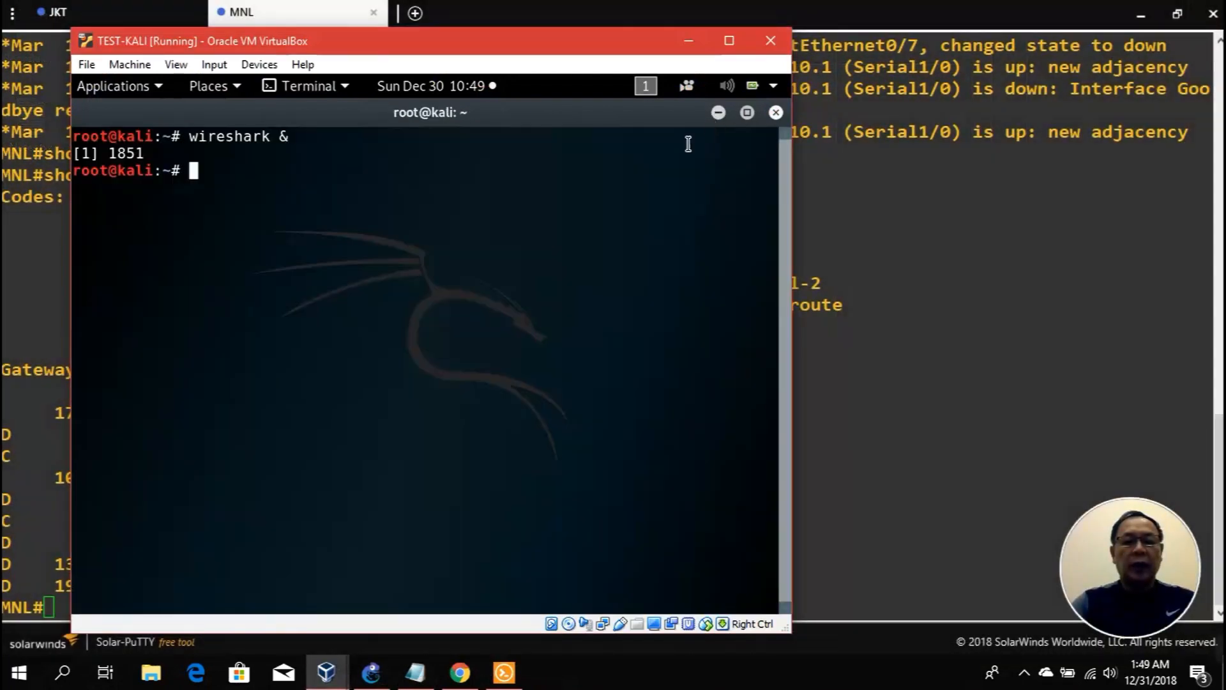
type("netdiscover")
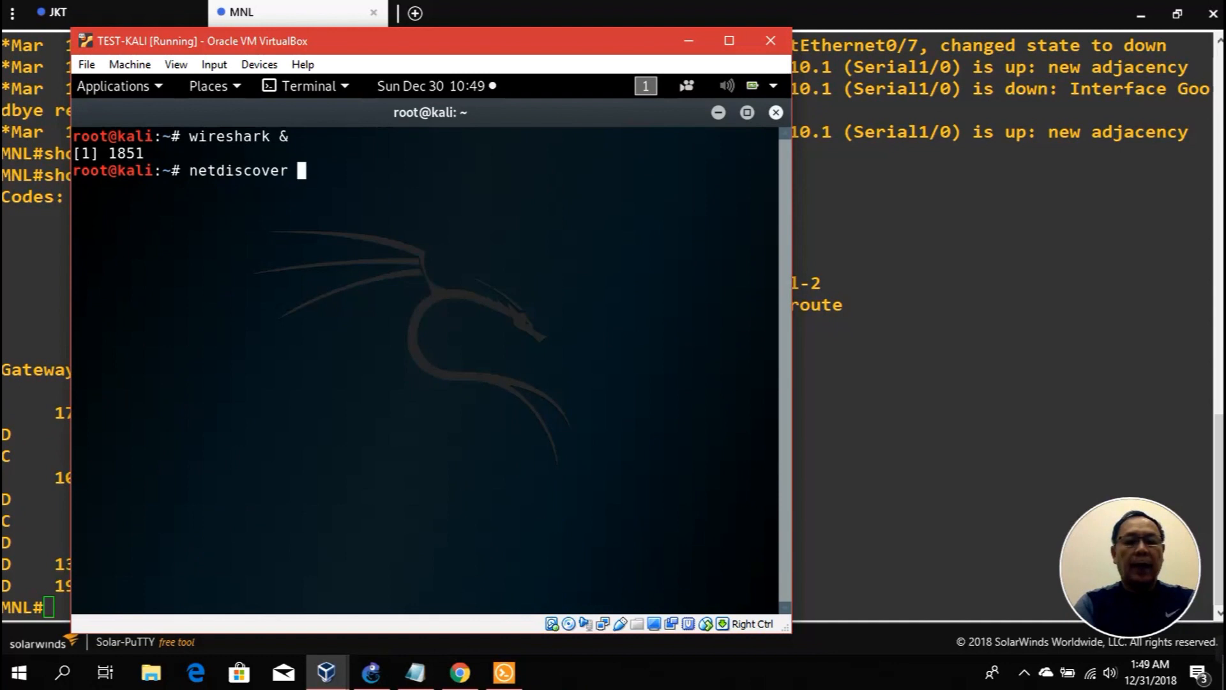
key("Return")
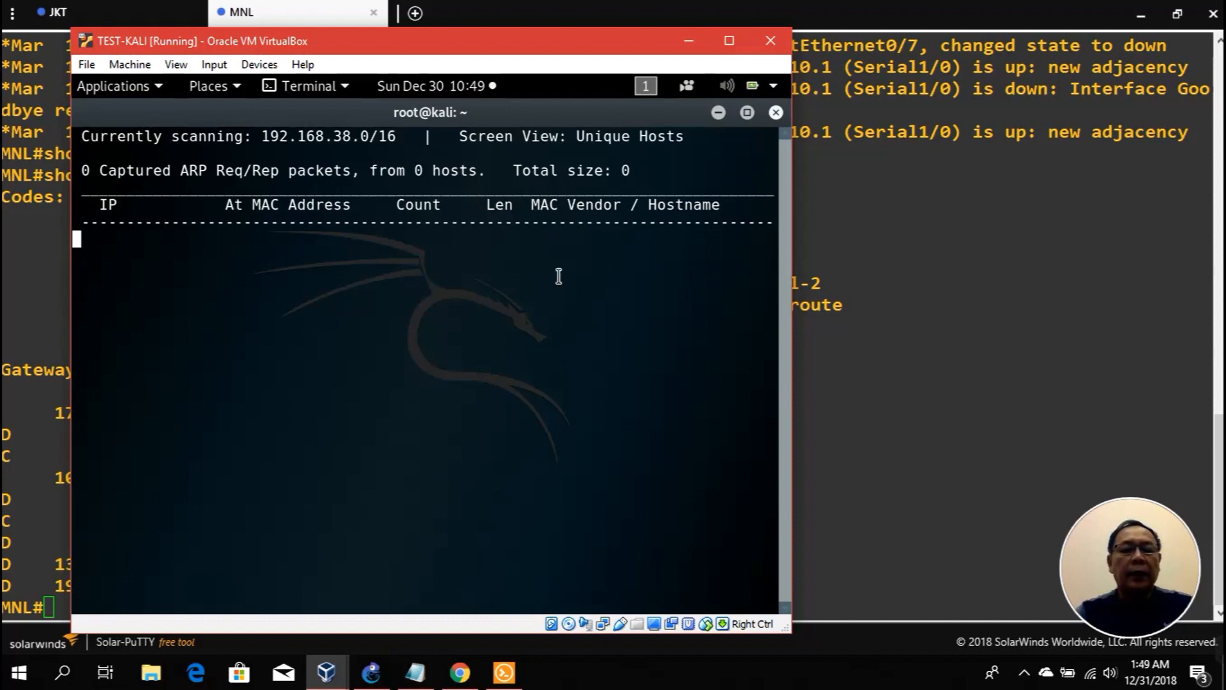
Step: Briefly bring up the DEN-WEB1 VM window, then minimize it again
mouse_move(376, 672)
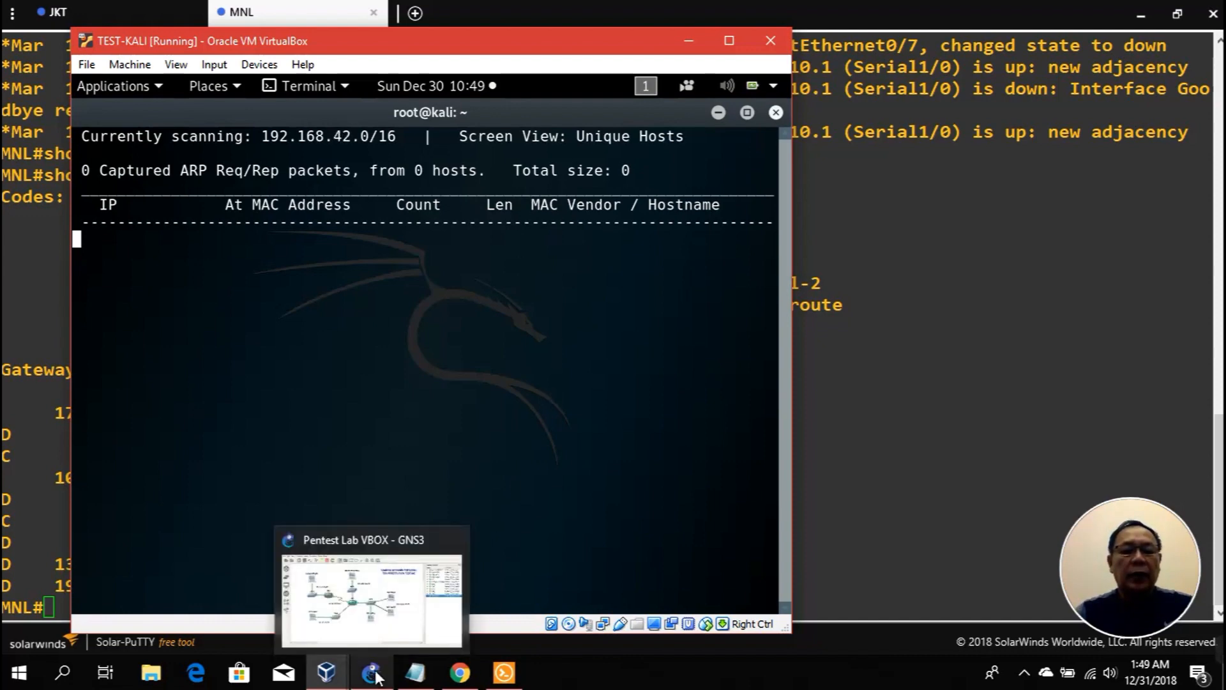
left_click(326, 672)
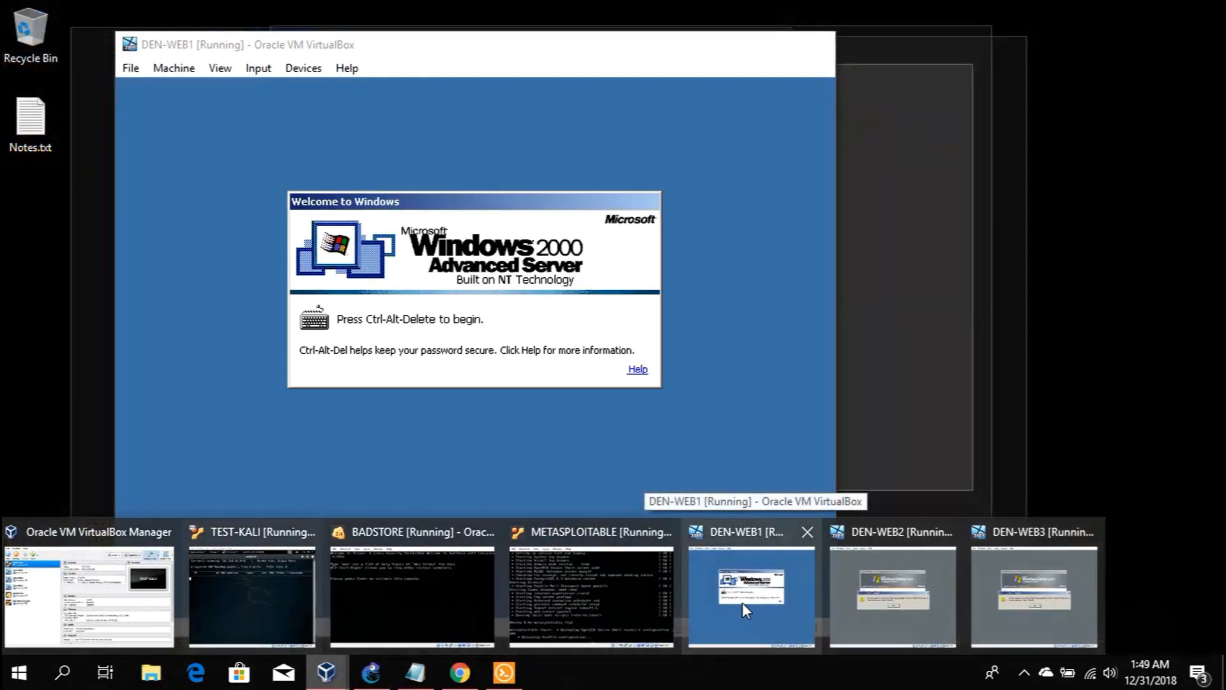
left_click(742, 602)
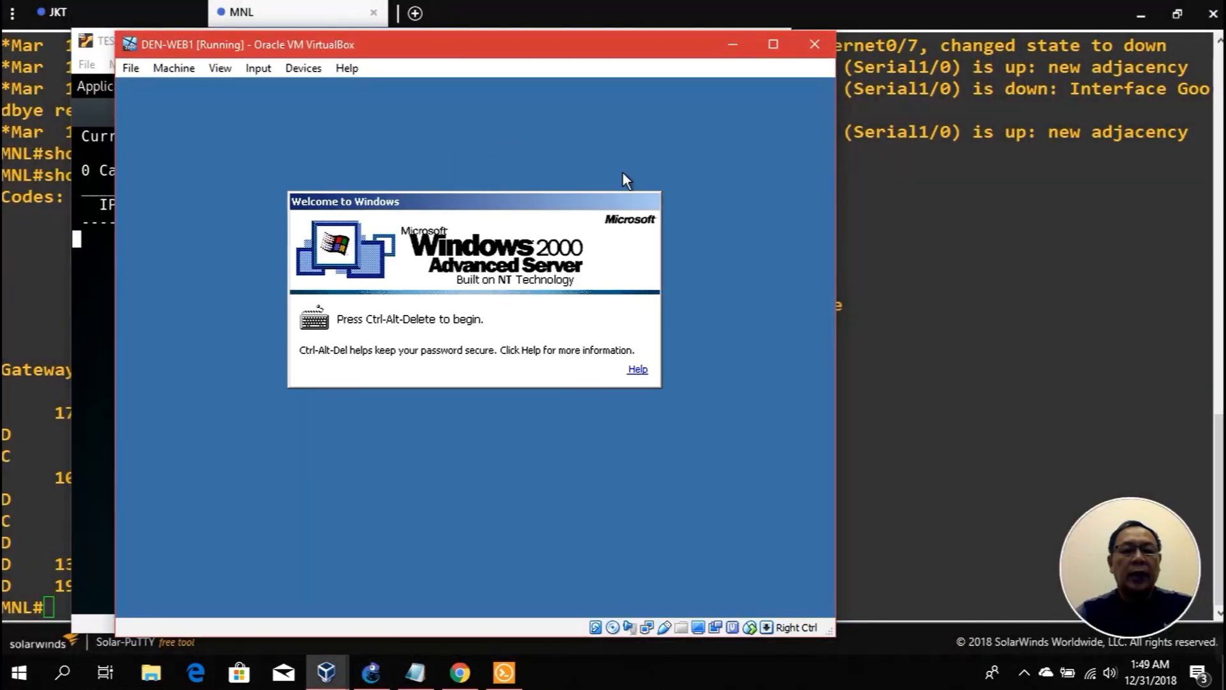
left_click(731, 48)
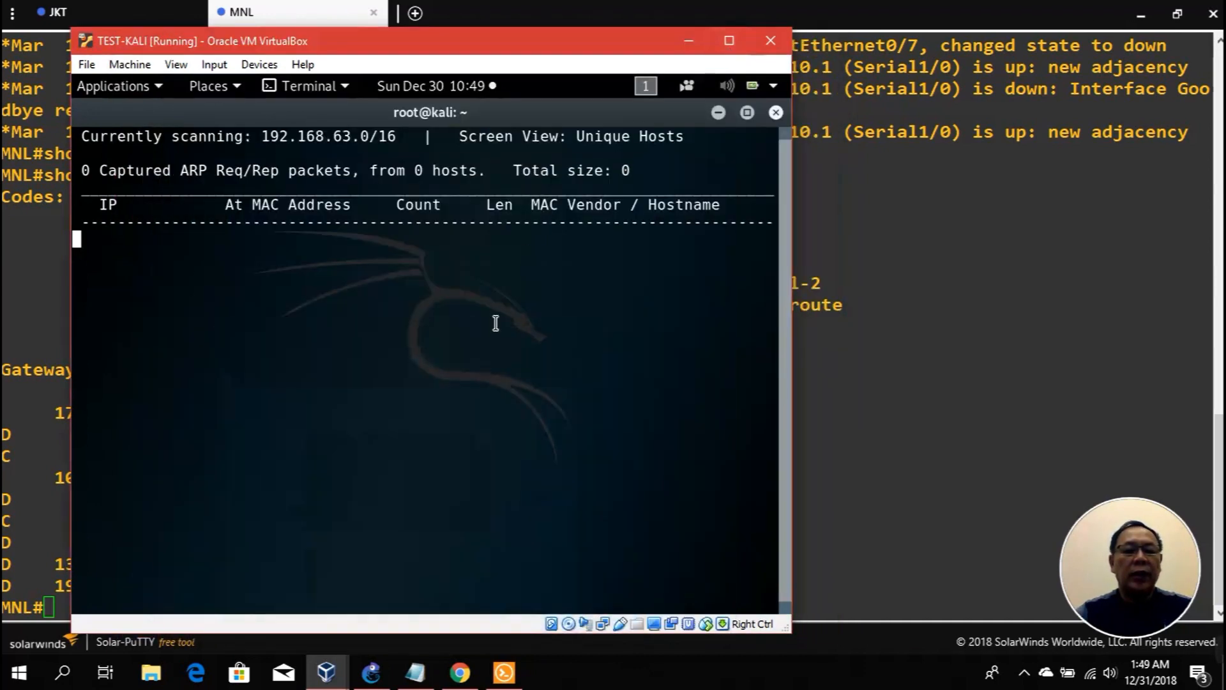
Step: Open a new Kali terminal window from the dock's terminal icon
left_click(719, 113)
right_click(230, 587)
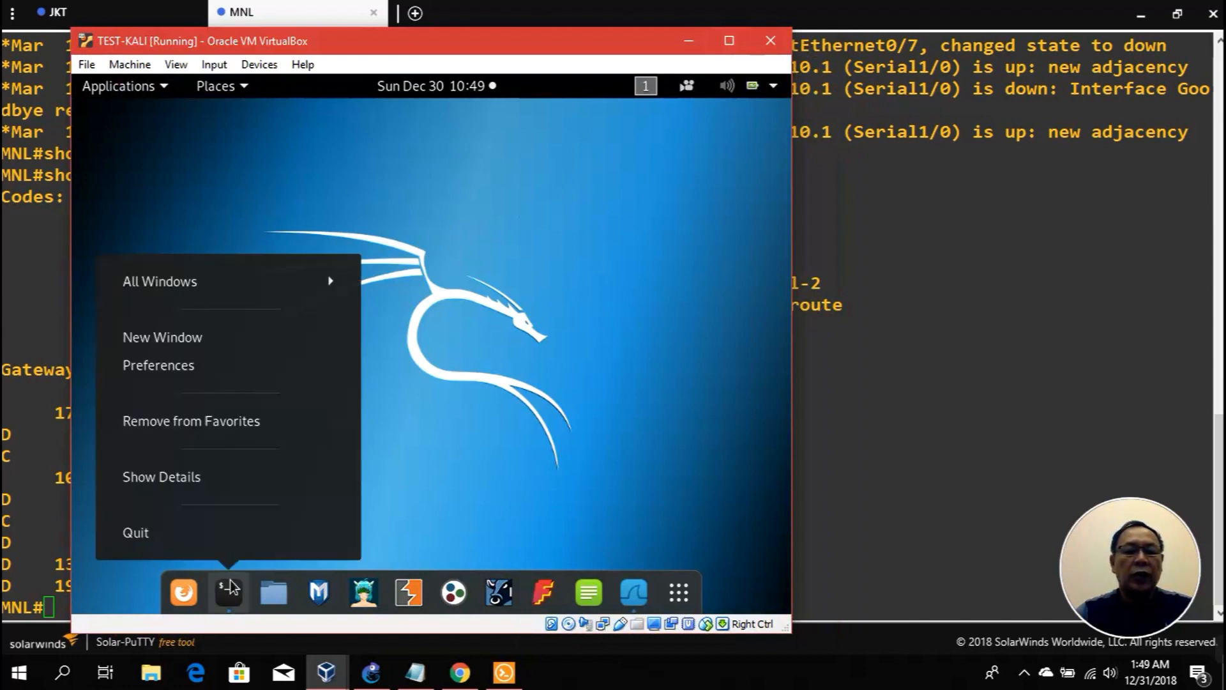
left_click(345, 335)
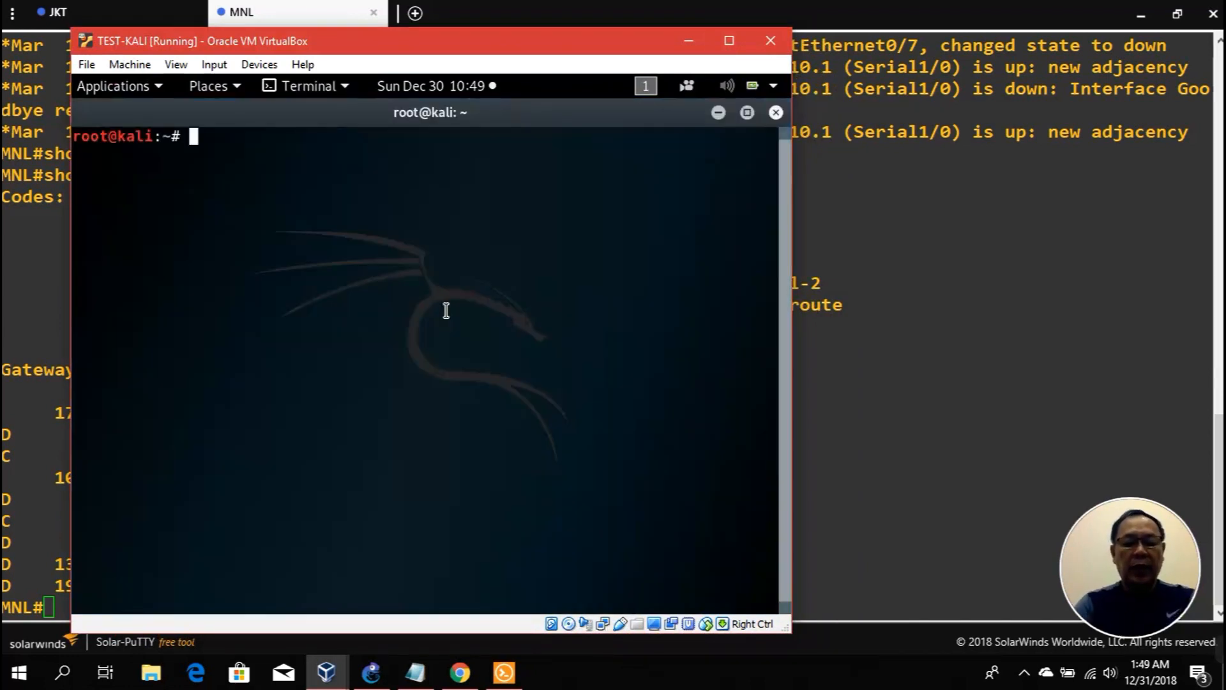
Step: Ping 131.107.1.101 for 3/3 replies with 0% loss, then clear the terminal
type("ping 131.")
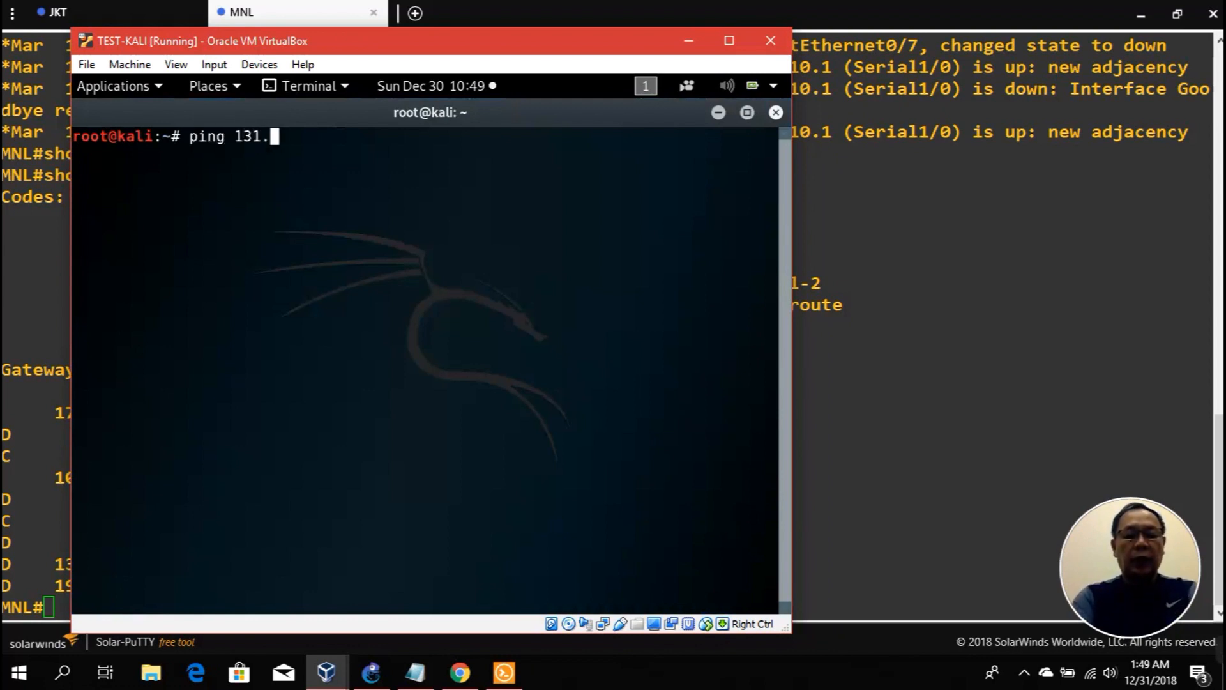
type("107.1.101")
key("Return")
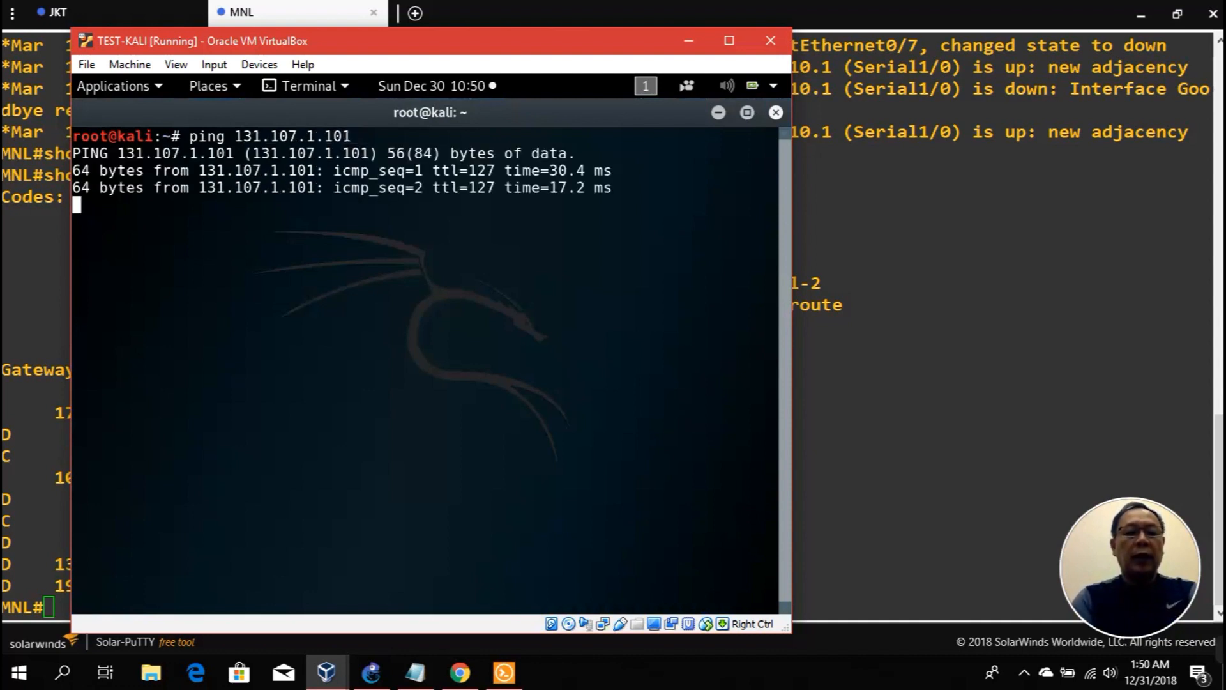
key("ctrl+c")
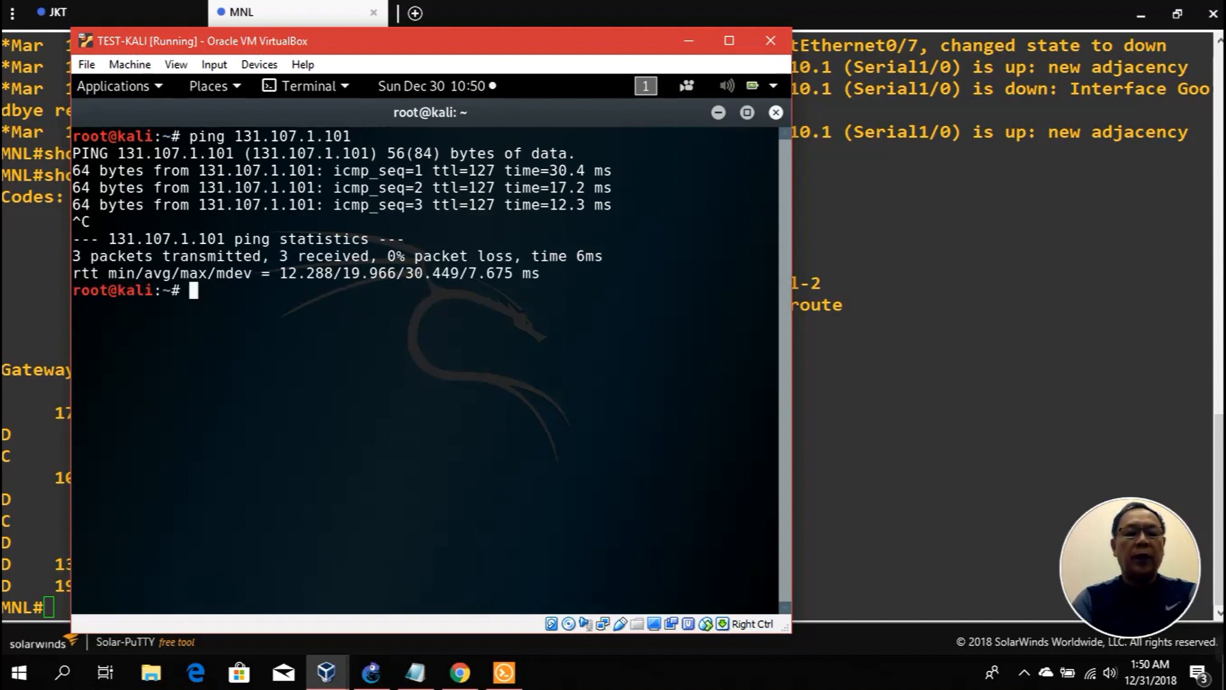
type("clear")
key("Return")
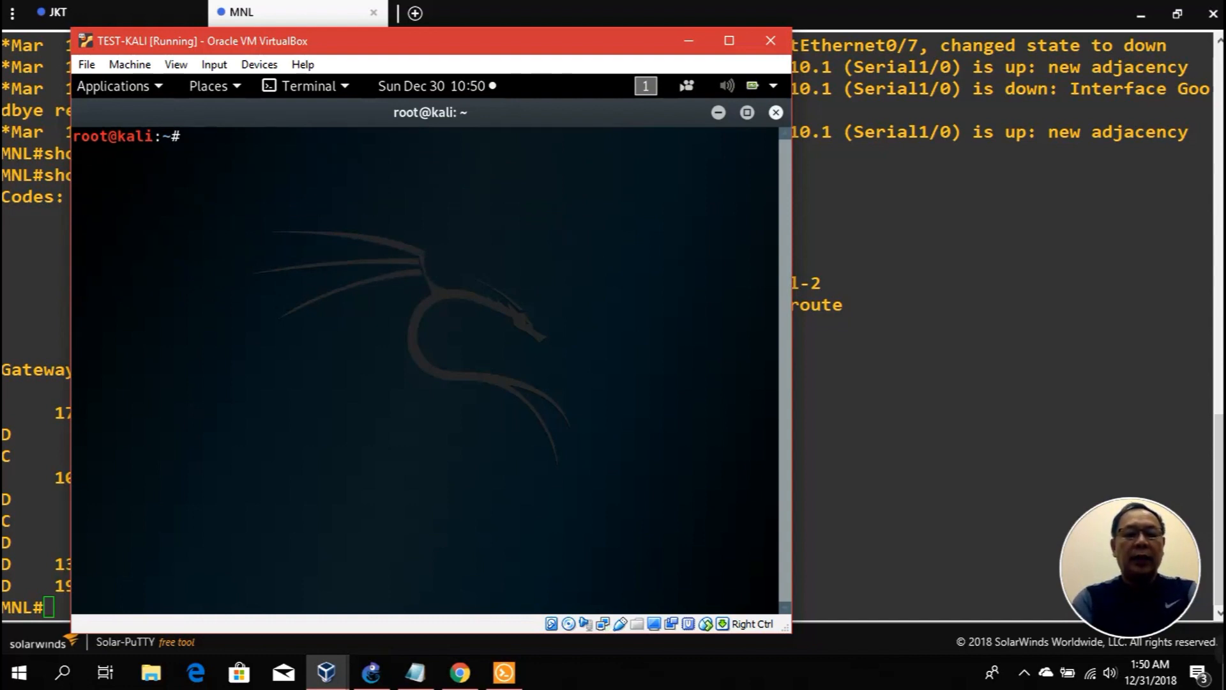
Step: Run nmap -n -sn across 10.10.1.0/24, 192.168.1.0/24, 131.107.1.0/24 and 172.16.1.0/24
type("nmap")
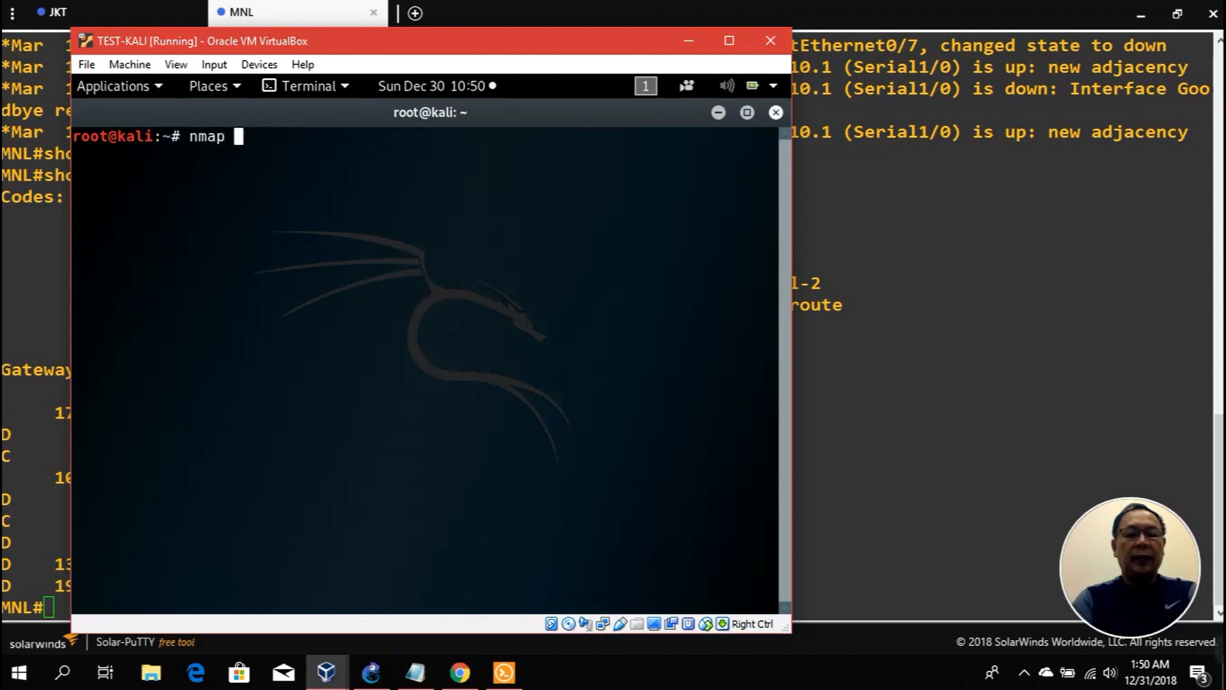
type(" -n -")
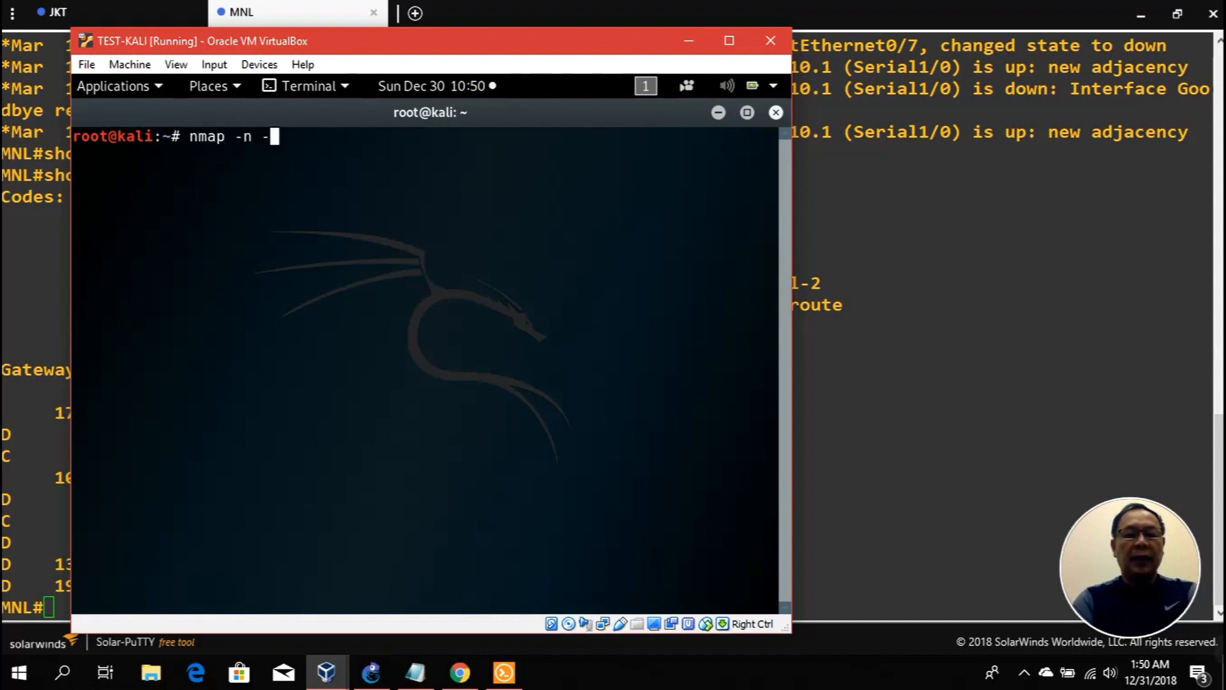
type("sn ")
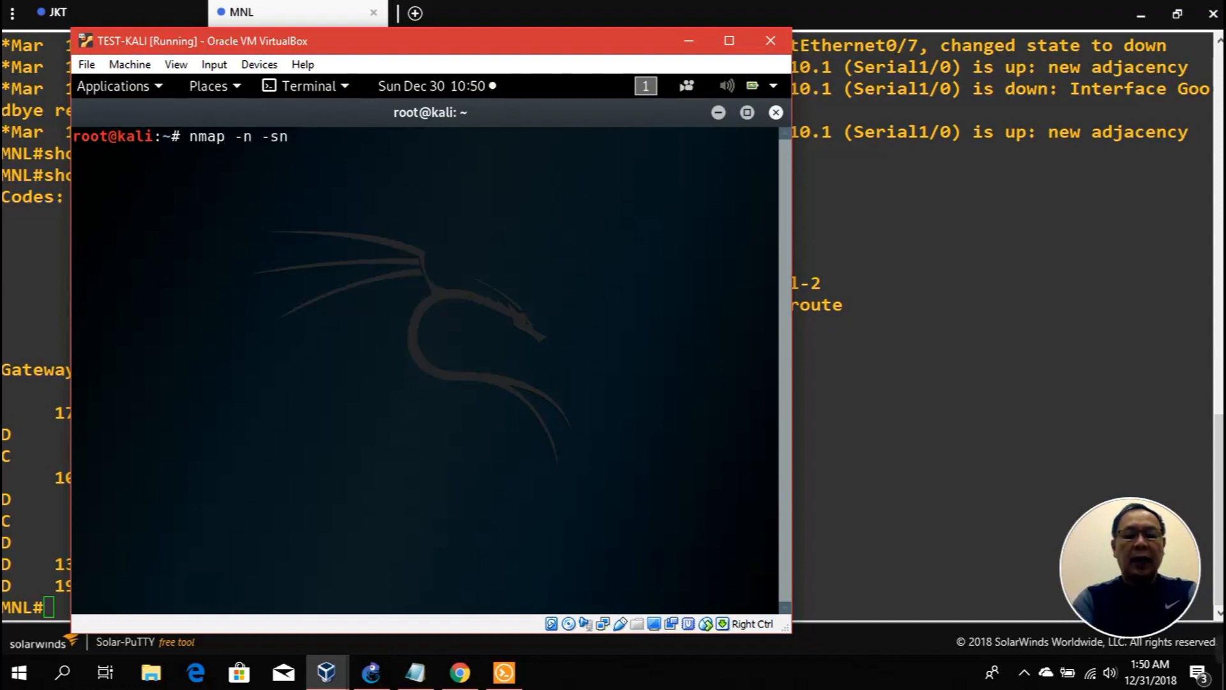
type("10.10.1")
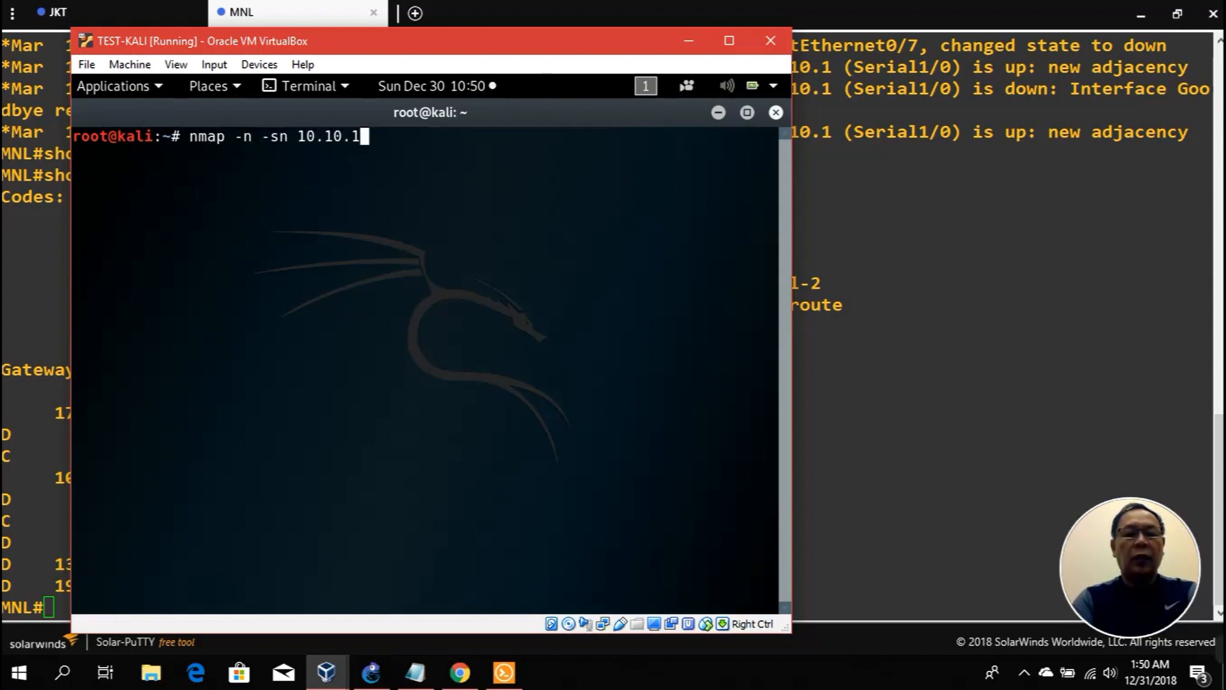
type(".0/24 ")
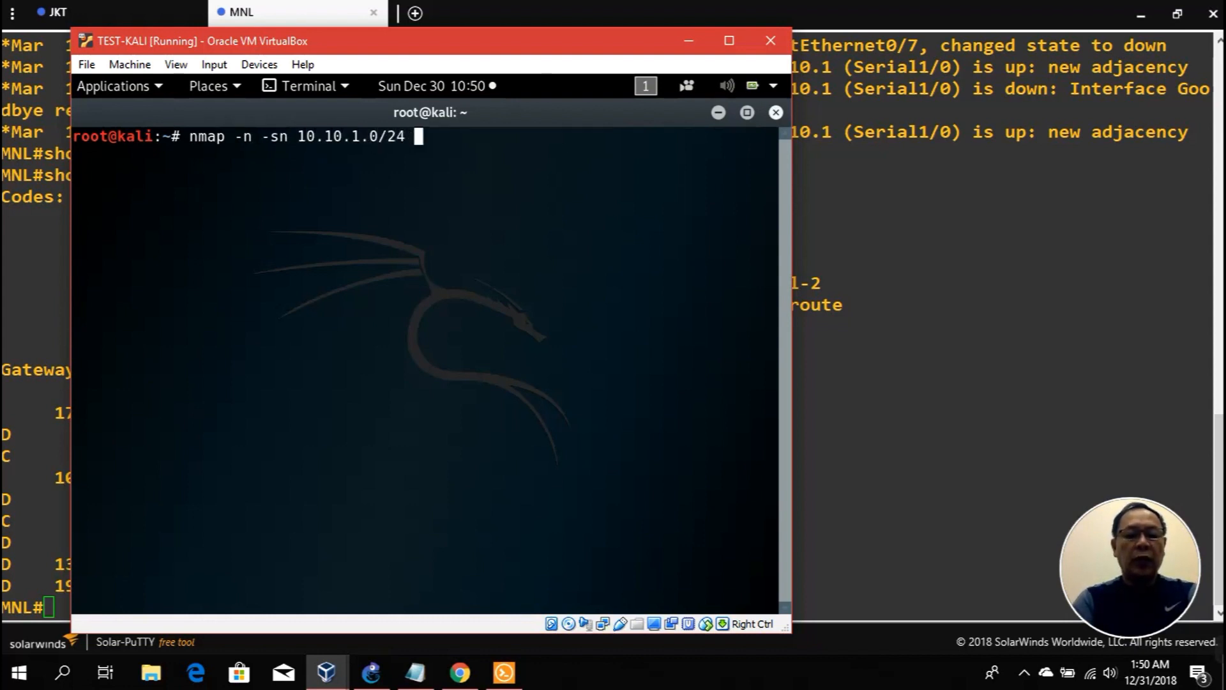
type("192.168")
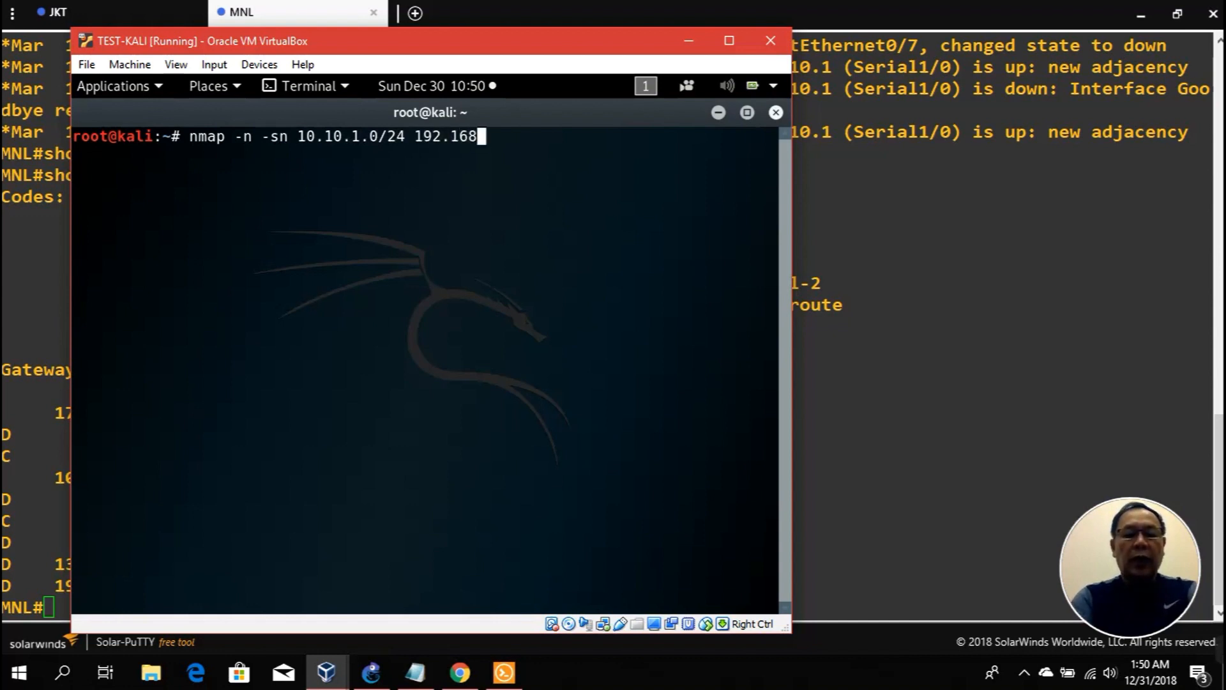
type(".1.0/24 ")
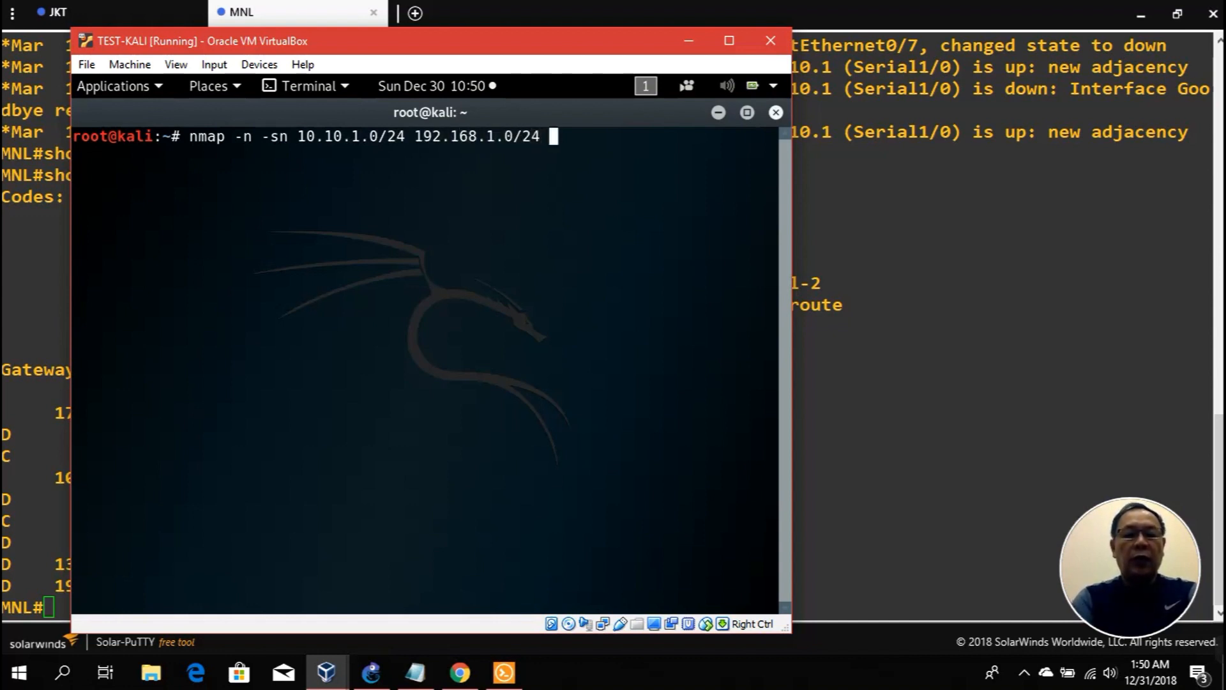
type("131.1071.")
key("BackSpace")
key("BackSpace")
type(".1.0/24 ")
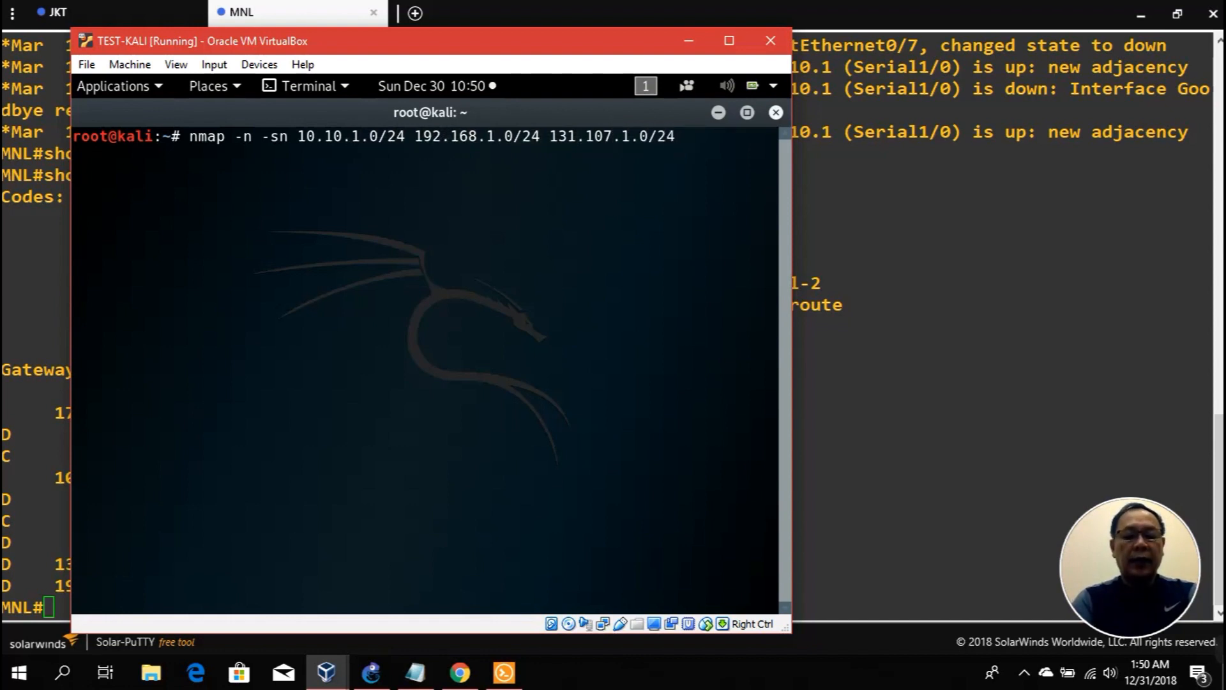
type("172.16.")
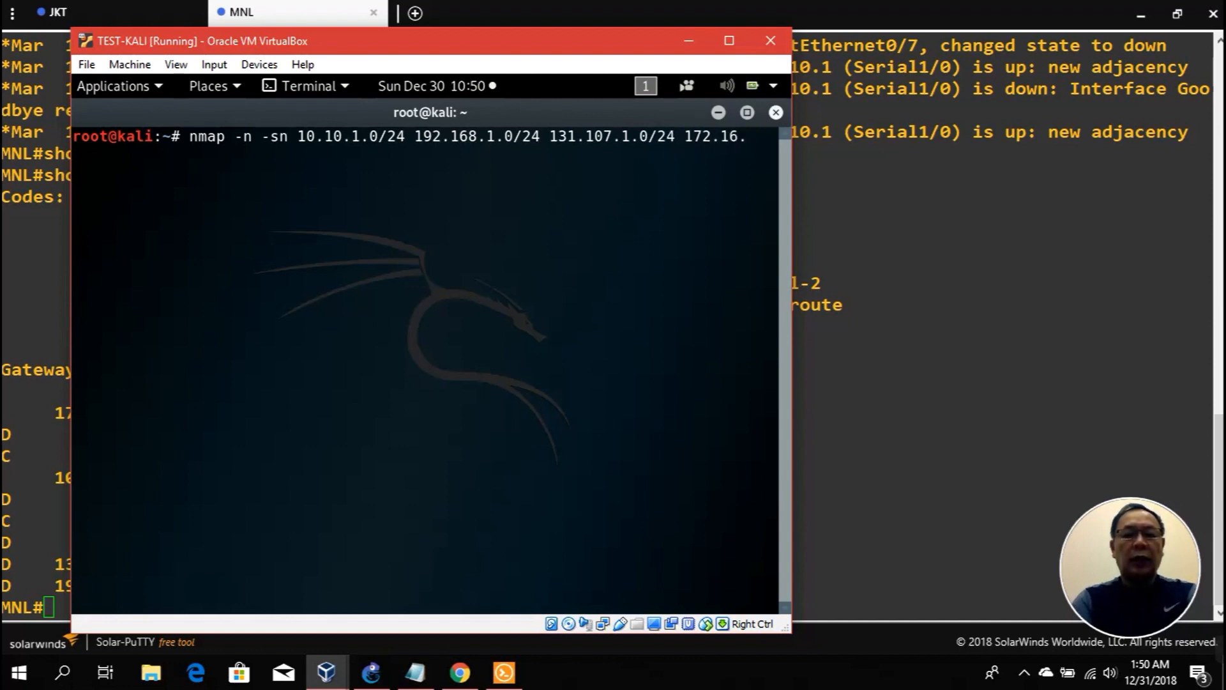
type("1.0/24")
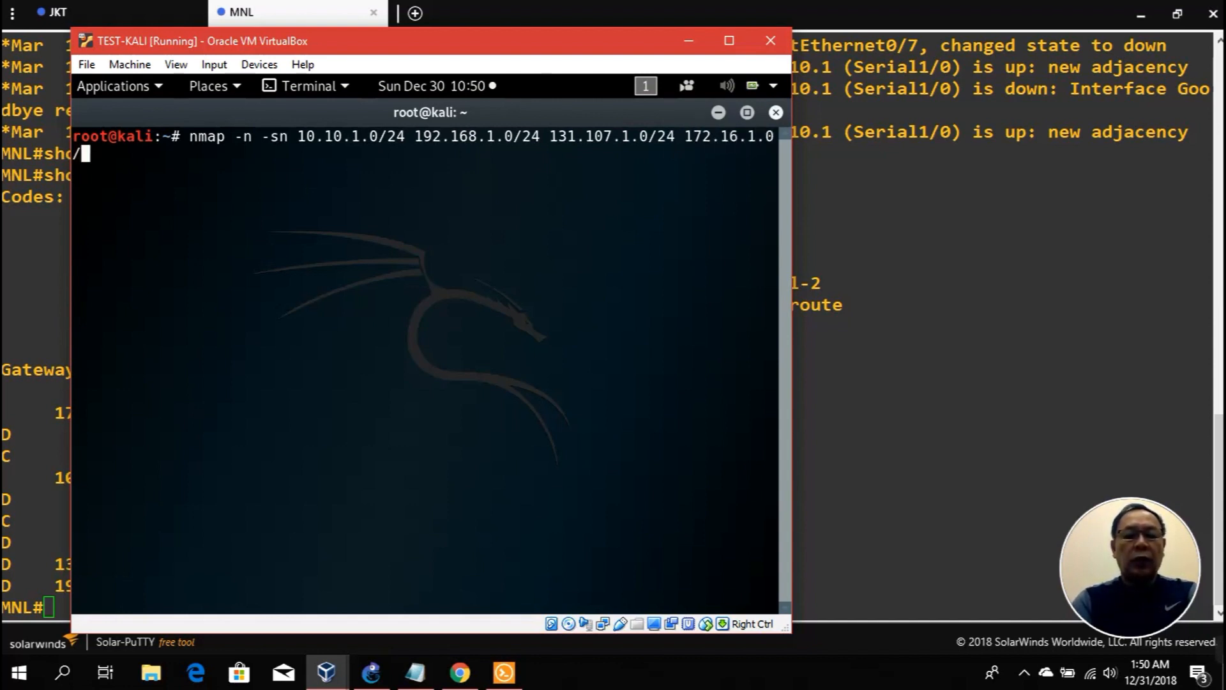
key("Return")
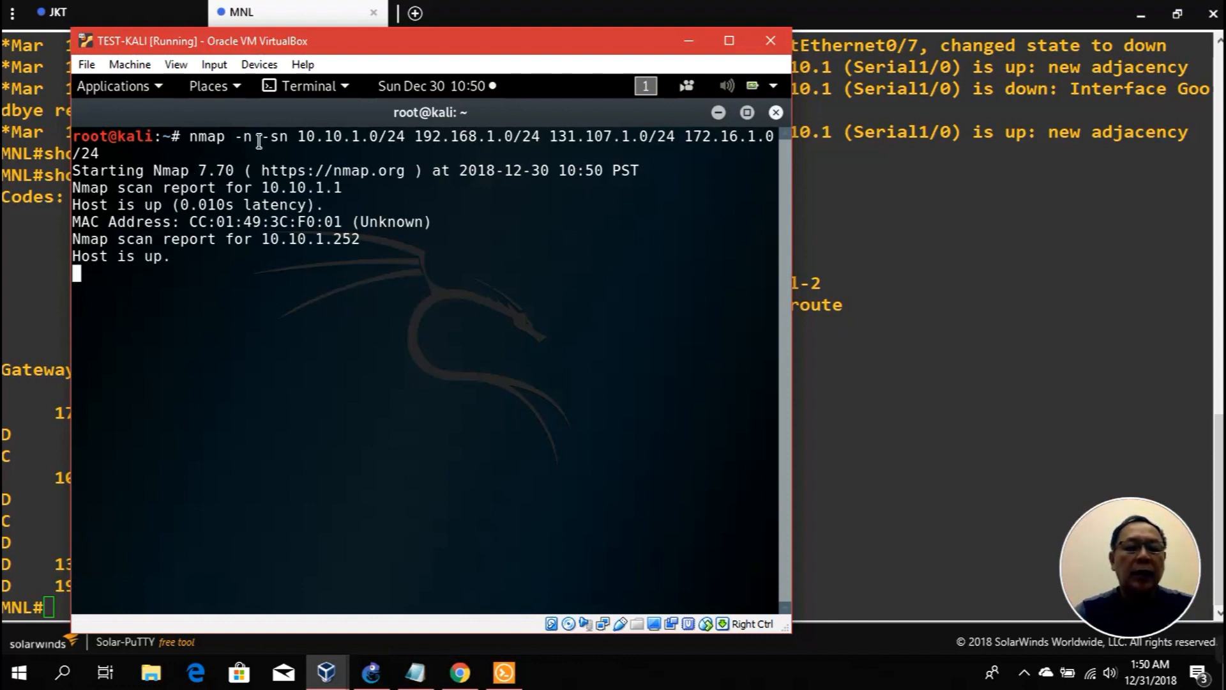
left_click_drag(261, 141, 293, 141)
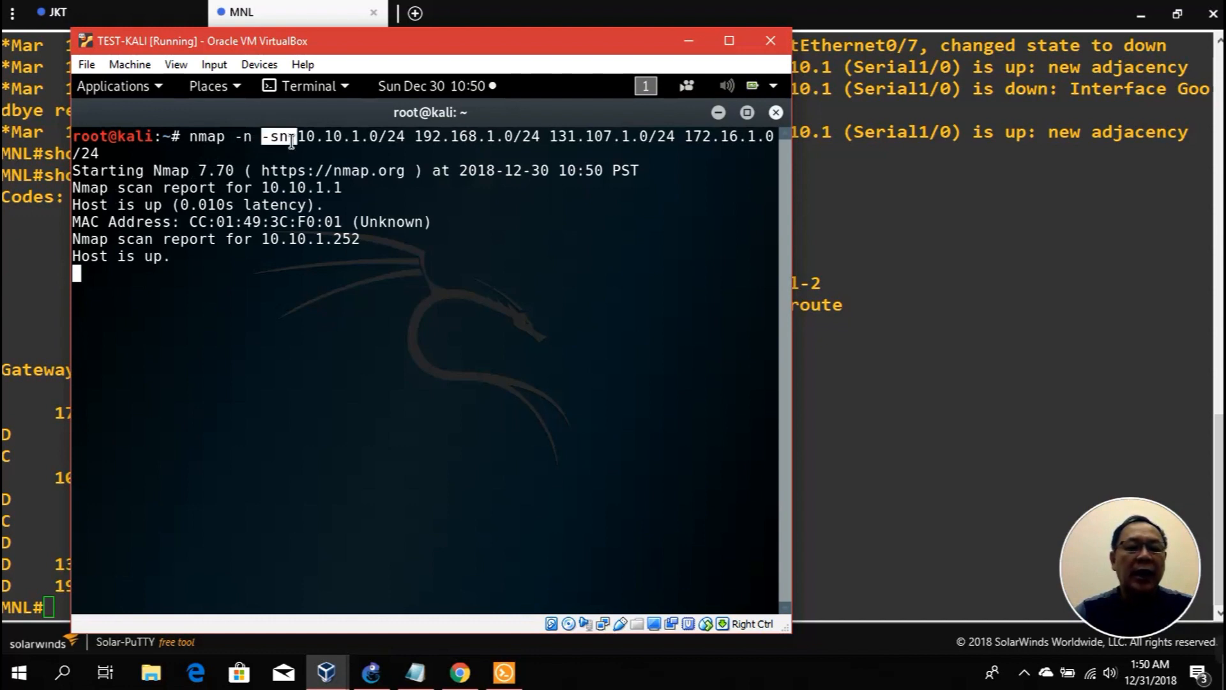
left_click(467, 240)
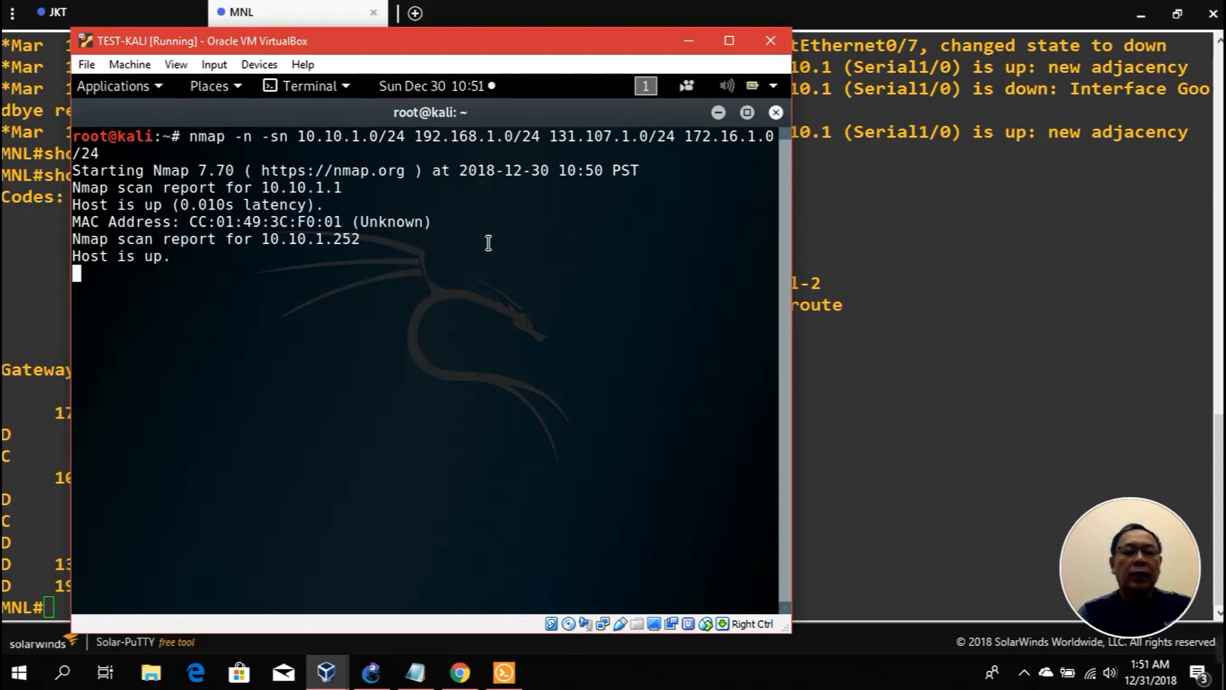
Step: Return to the nmap scan output, then open another Kali terminal window
left_click(718, 112)
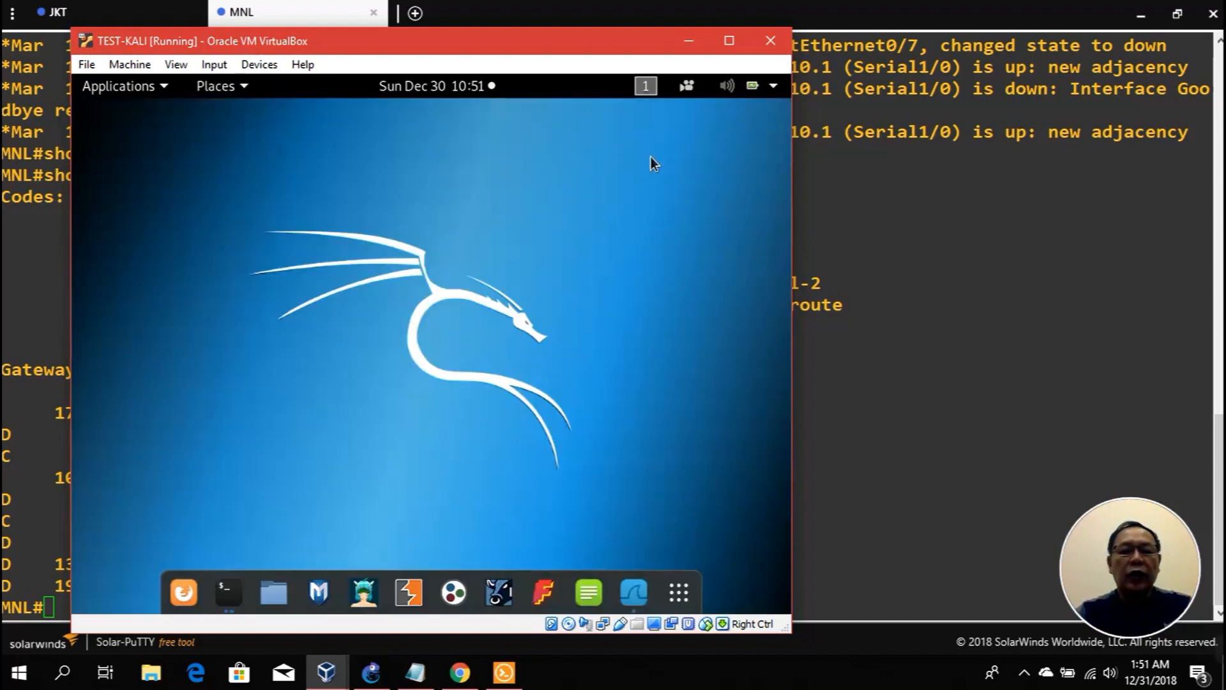
left_click(239, 591)
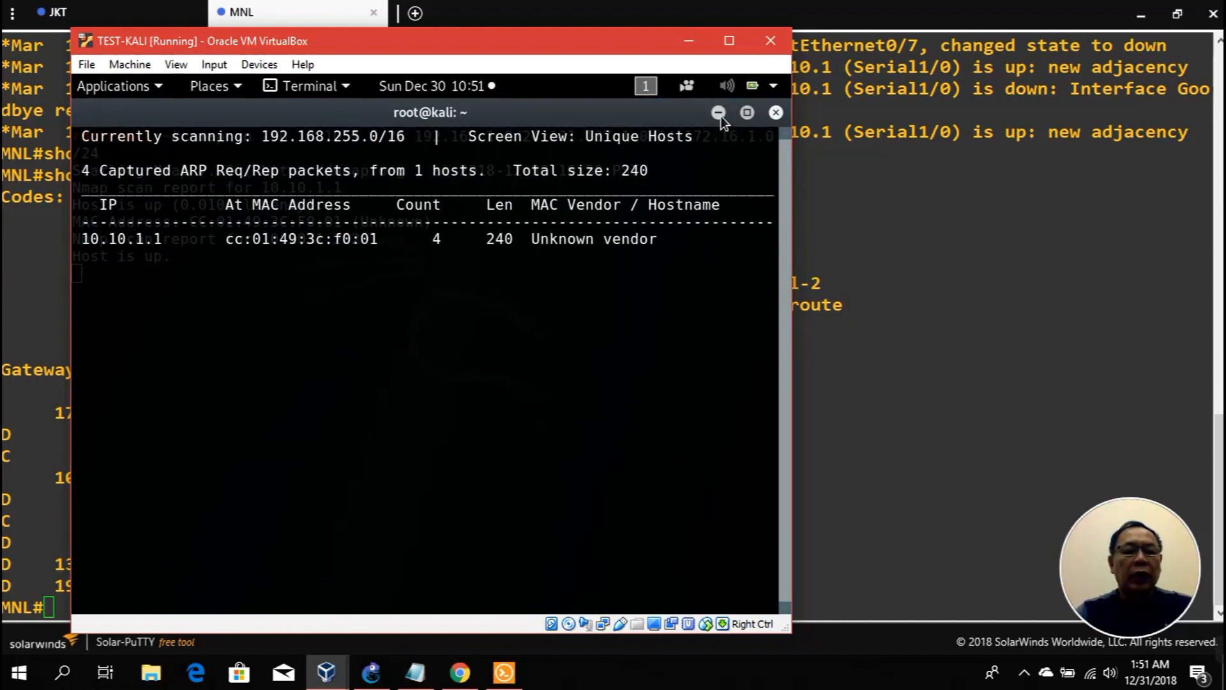
key("ctrl+c")
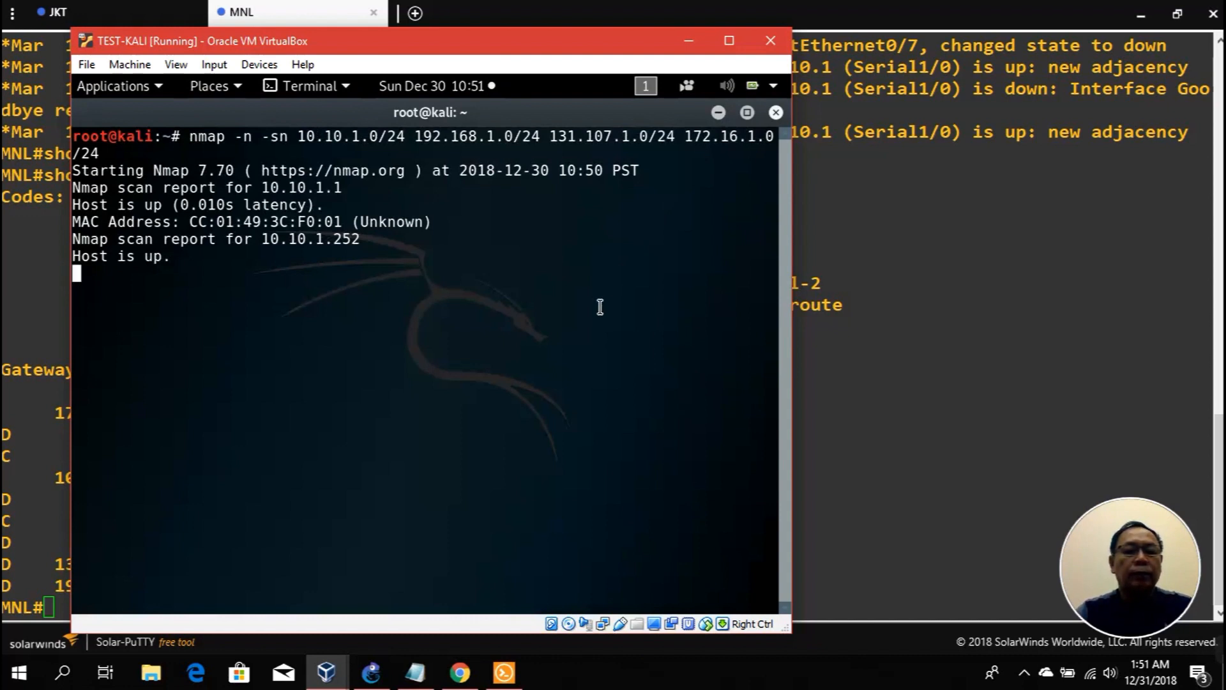
left_click(719, 116)
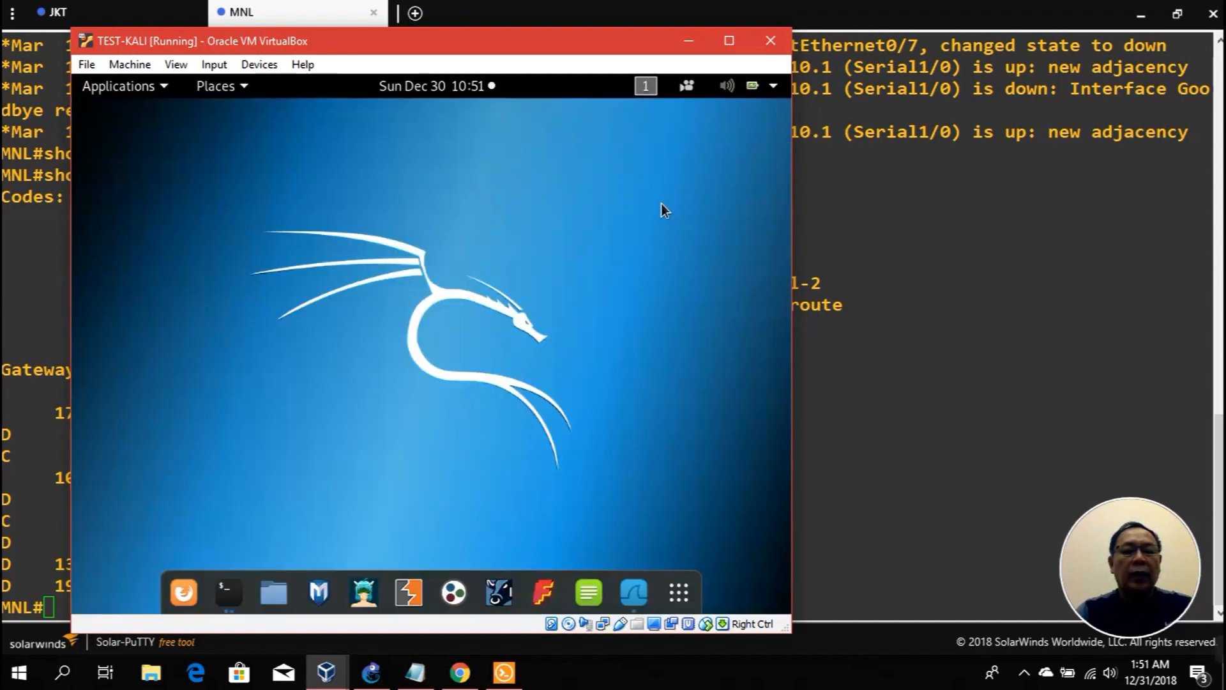
right_click(236, 593)
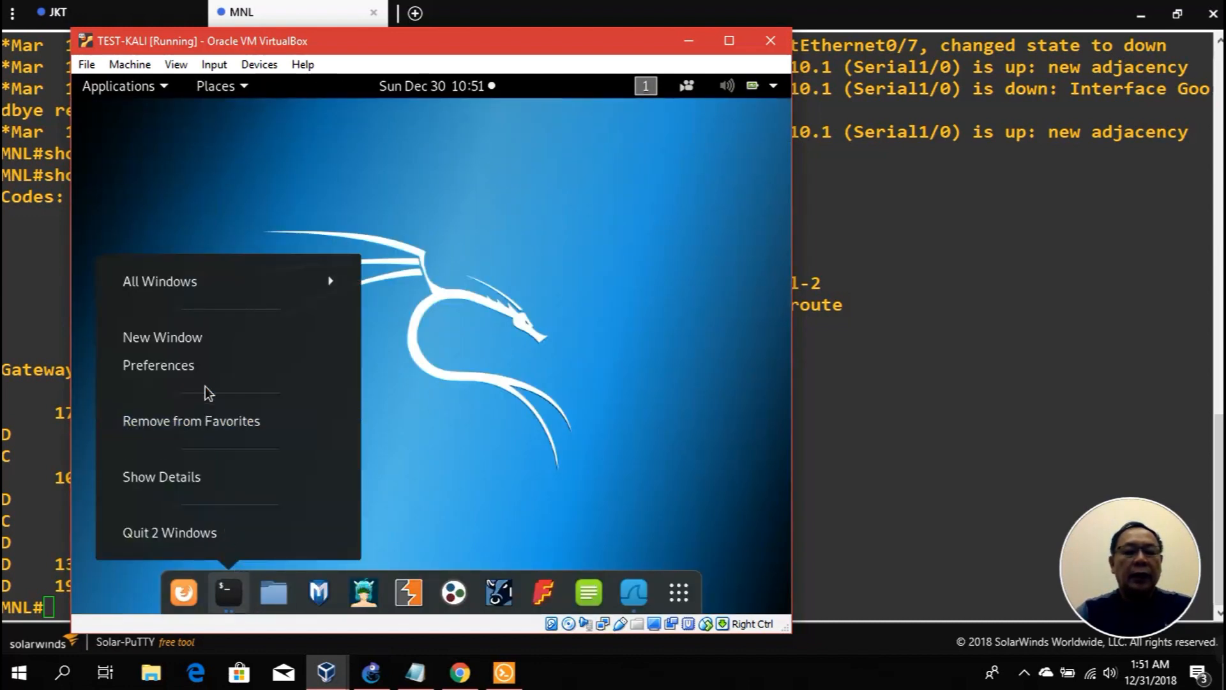
left_click(301, 345)
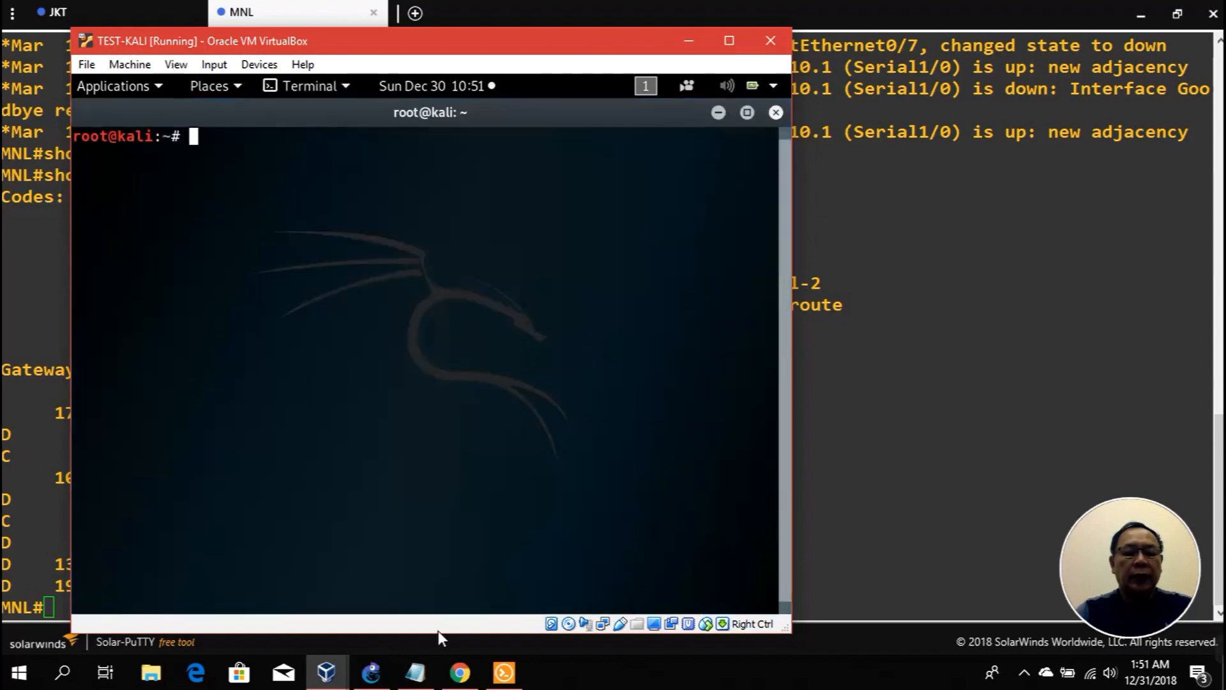
Step: Ping BadStore at 172.16.1.222 from Kali: 5 packets sent, none received, 100% loss
left_click(374, 672)
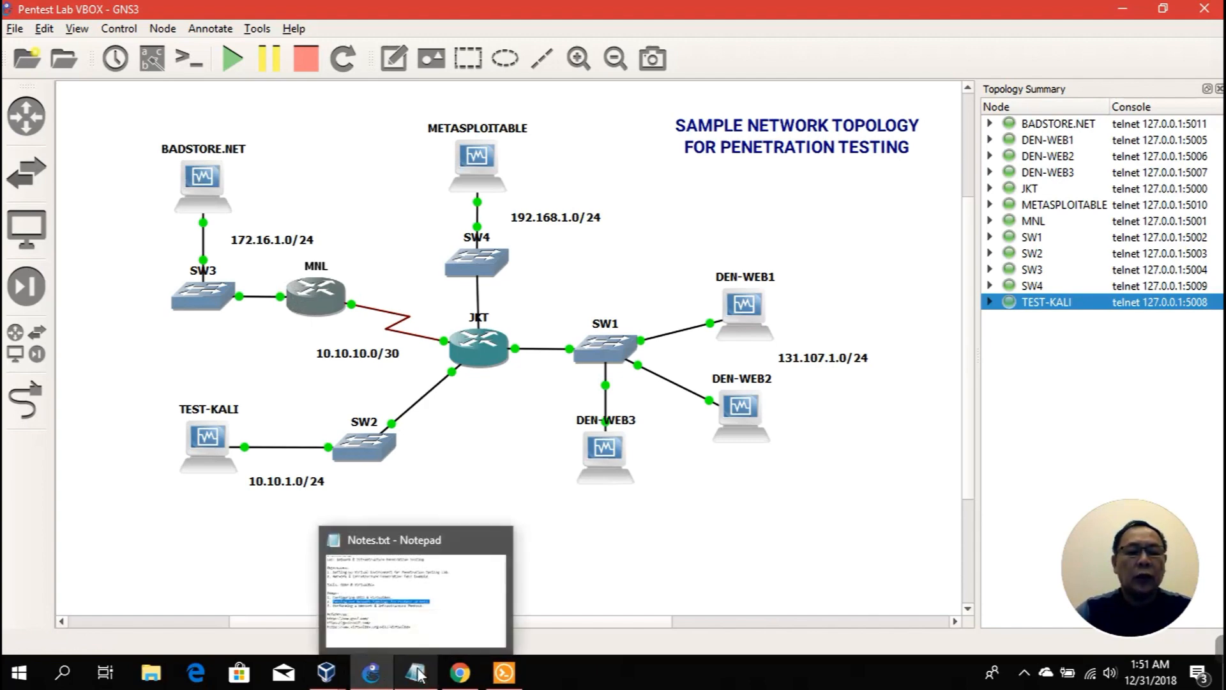
mouse_move(327, 671)
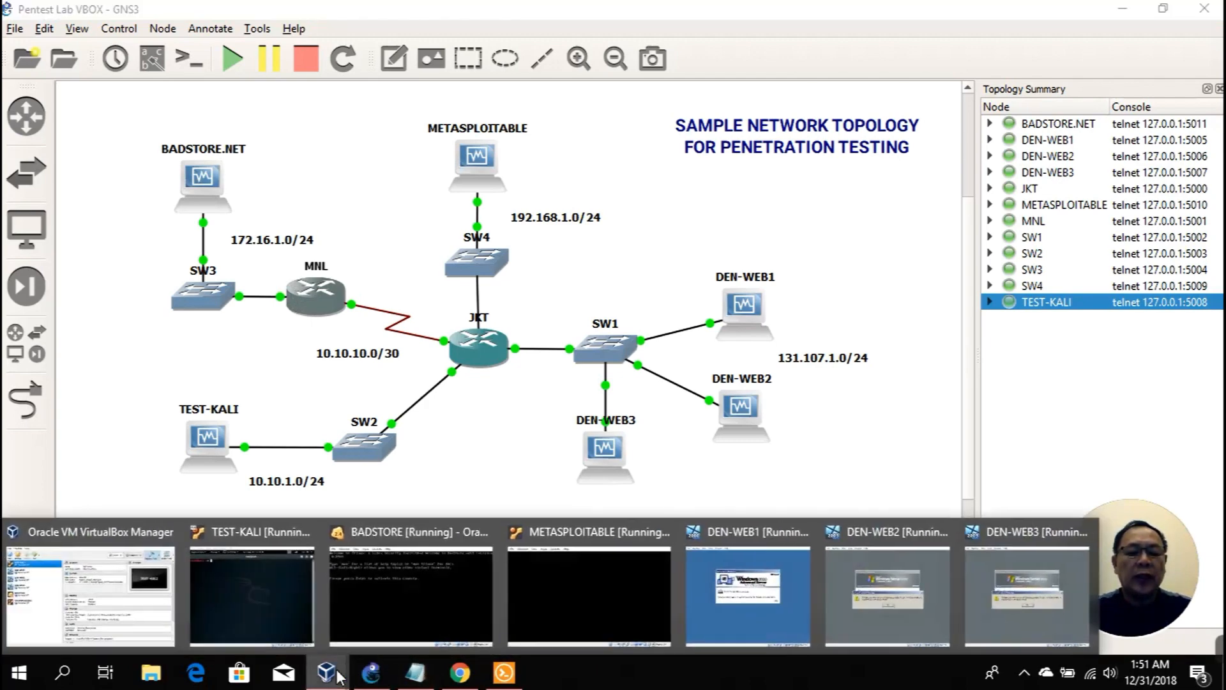
left_click(290, 614)
type("ping ")
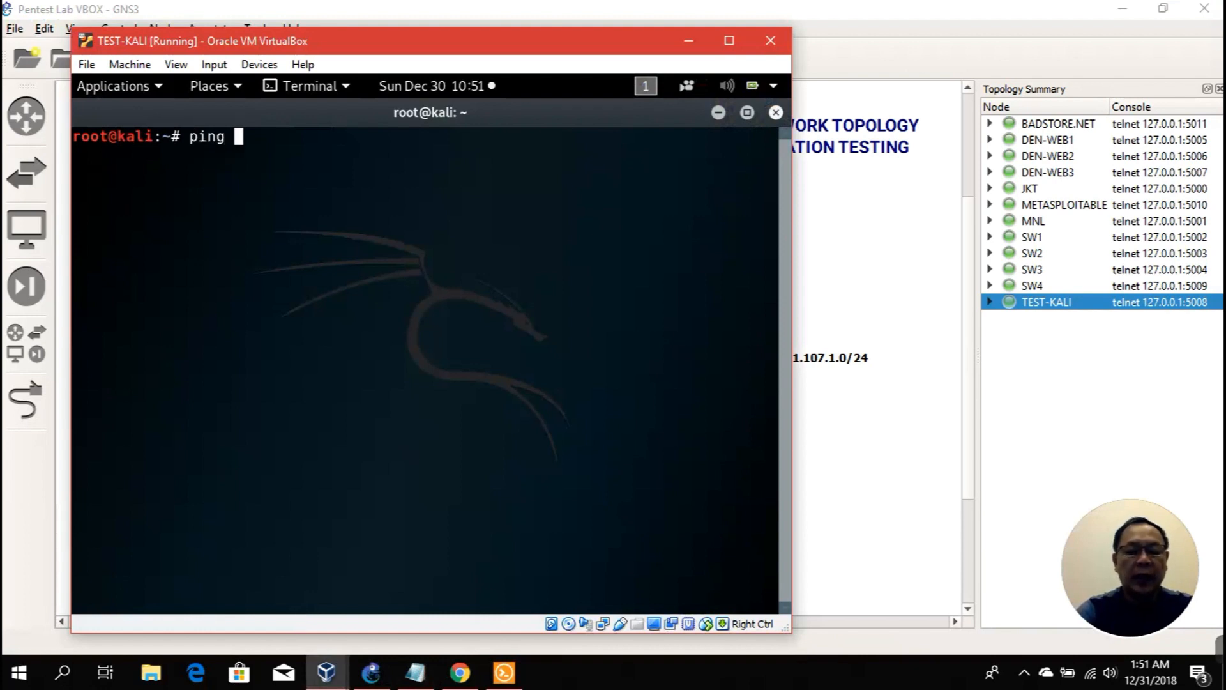
type("172.16.1.")
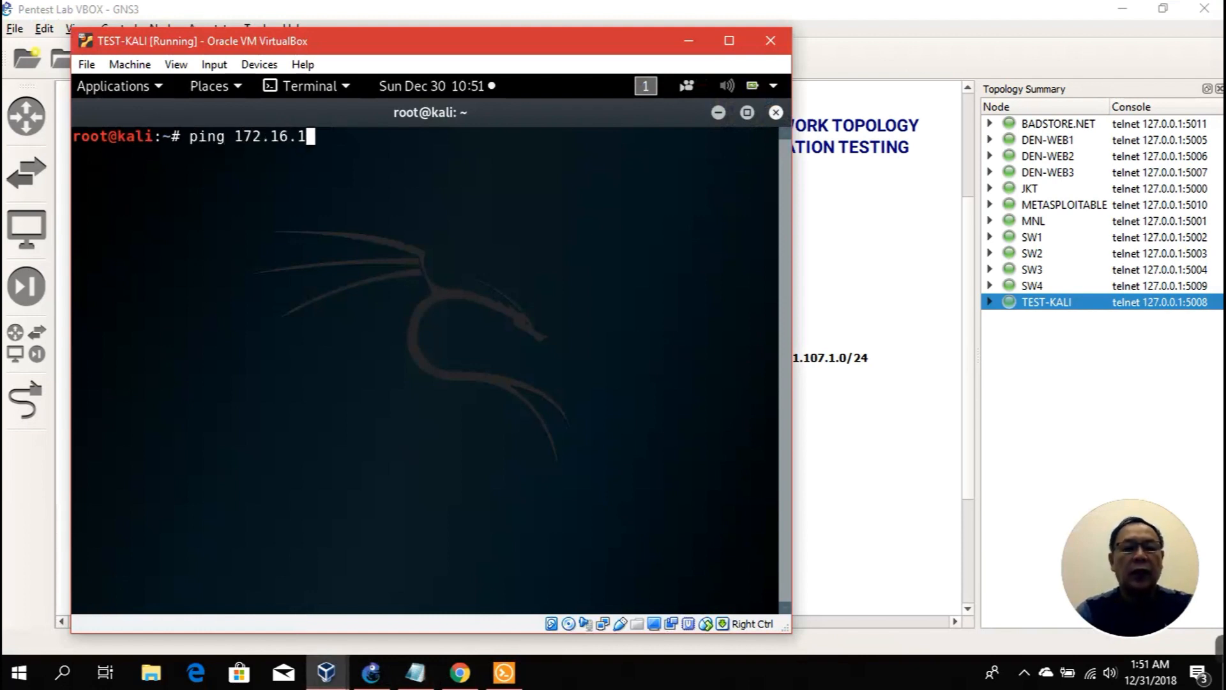
type("22")
key("Return")
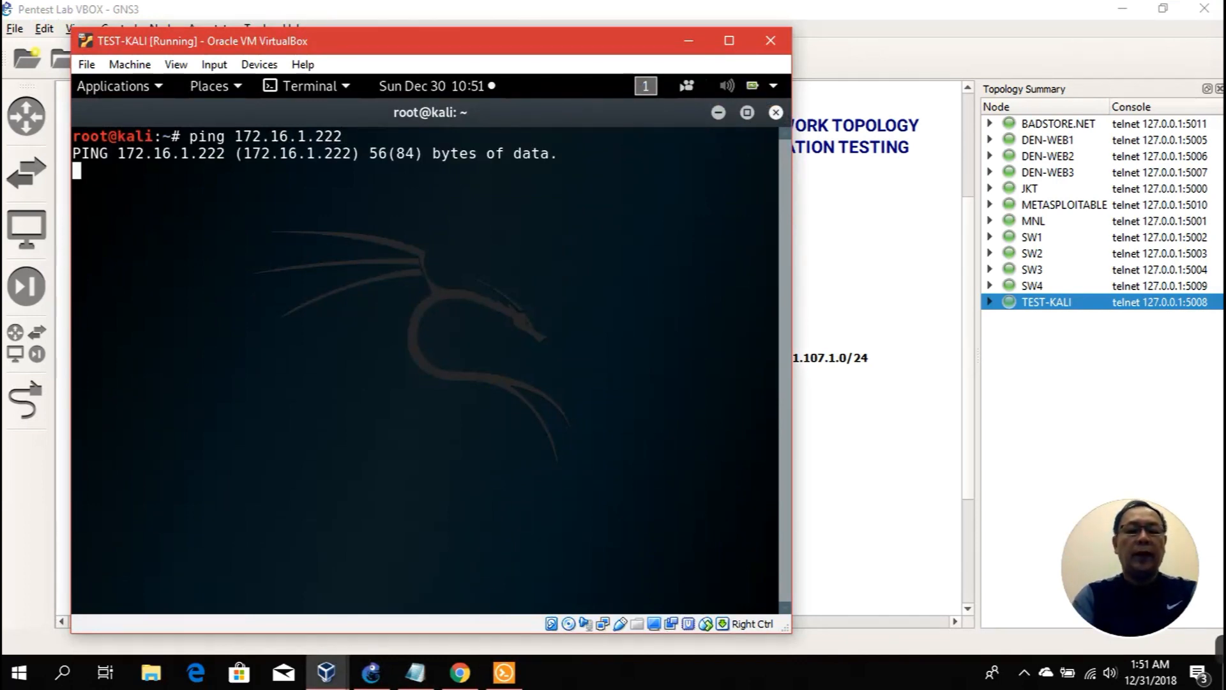
key("ctrl+c")
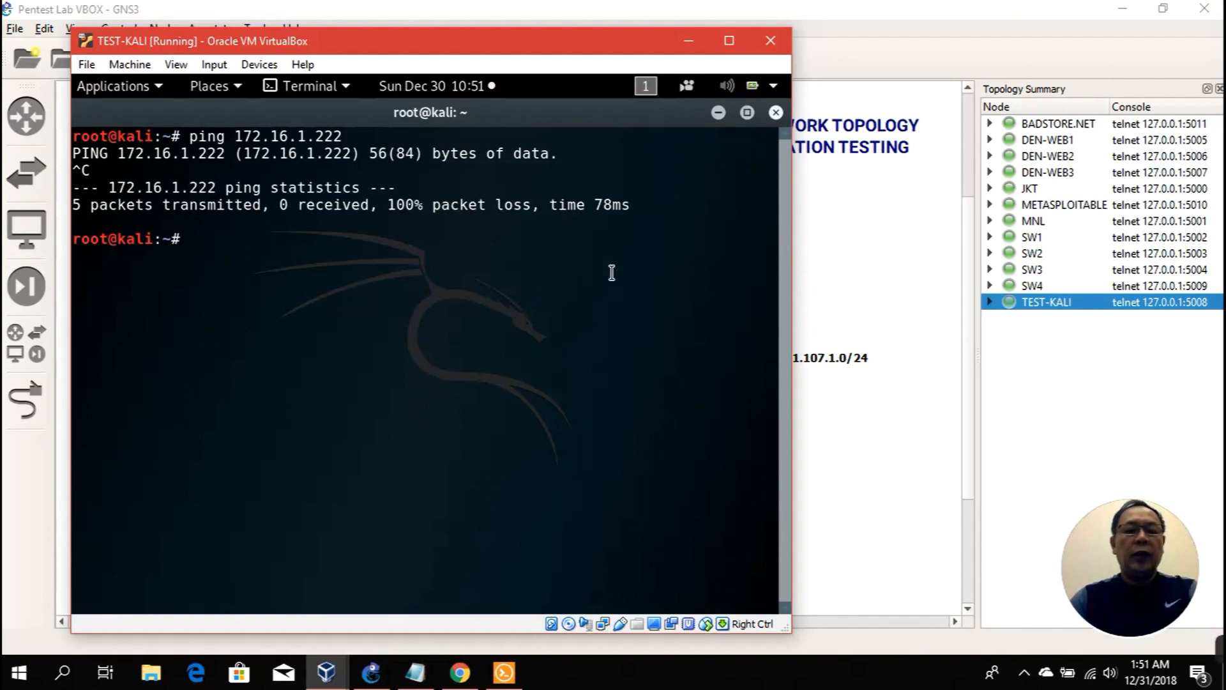
Step: On BadStore, run ifconfig eth0 172.16.1.222 netmask 255.255.255.0 to bring the link up
left_click(718, 113)
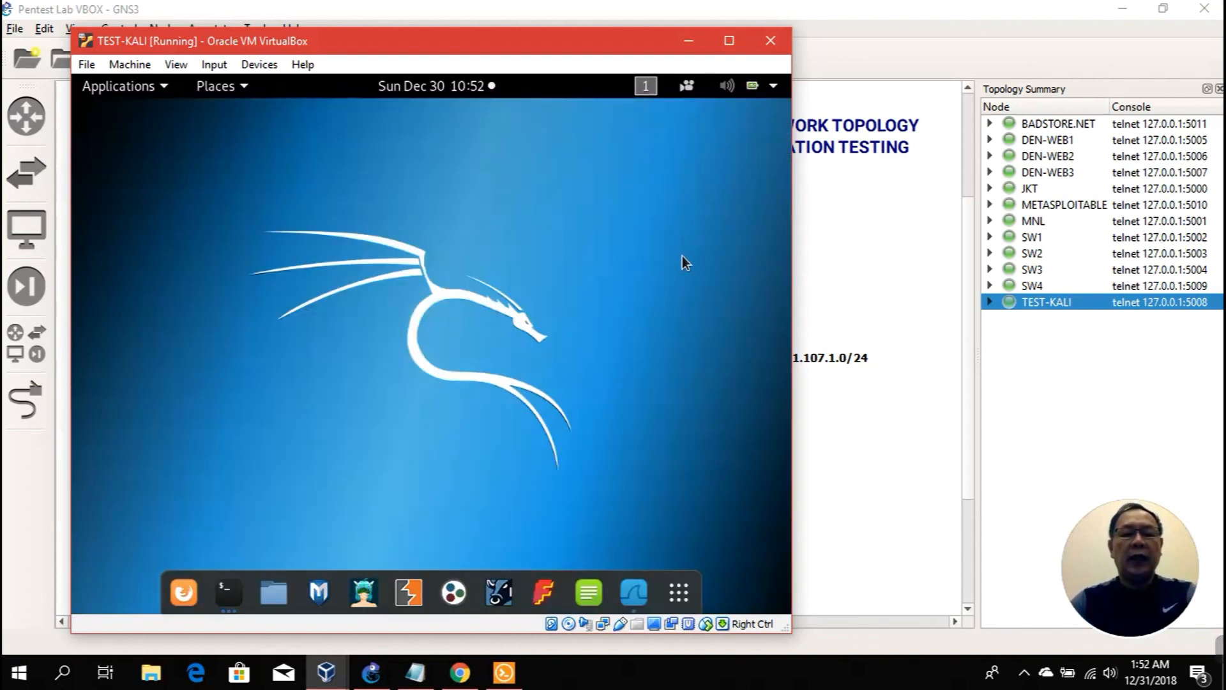
mouse_move(326, 671)
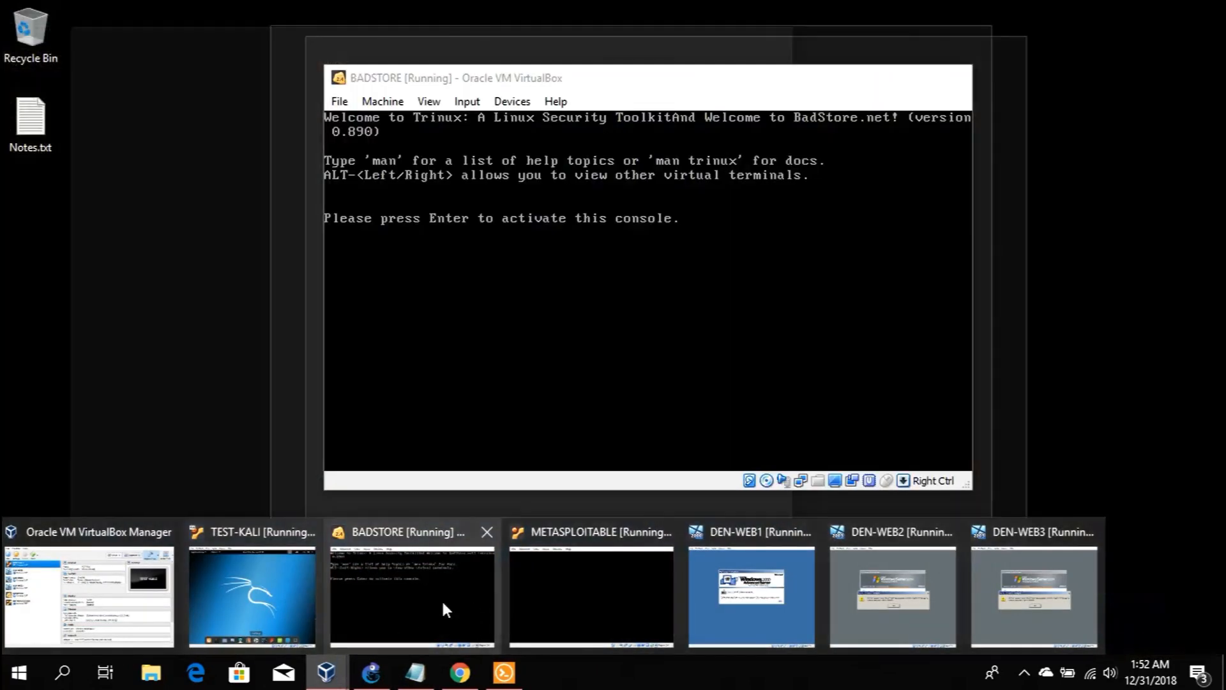
left_click(442, 600)
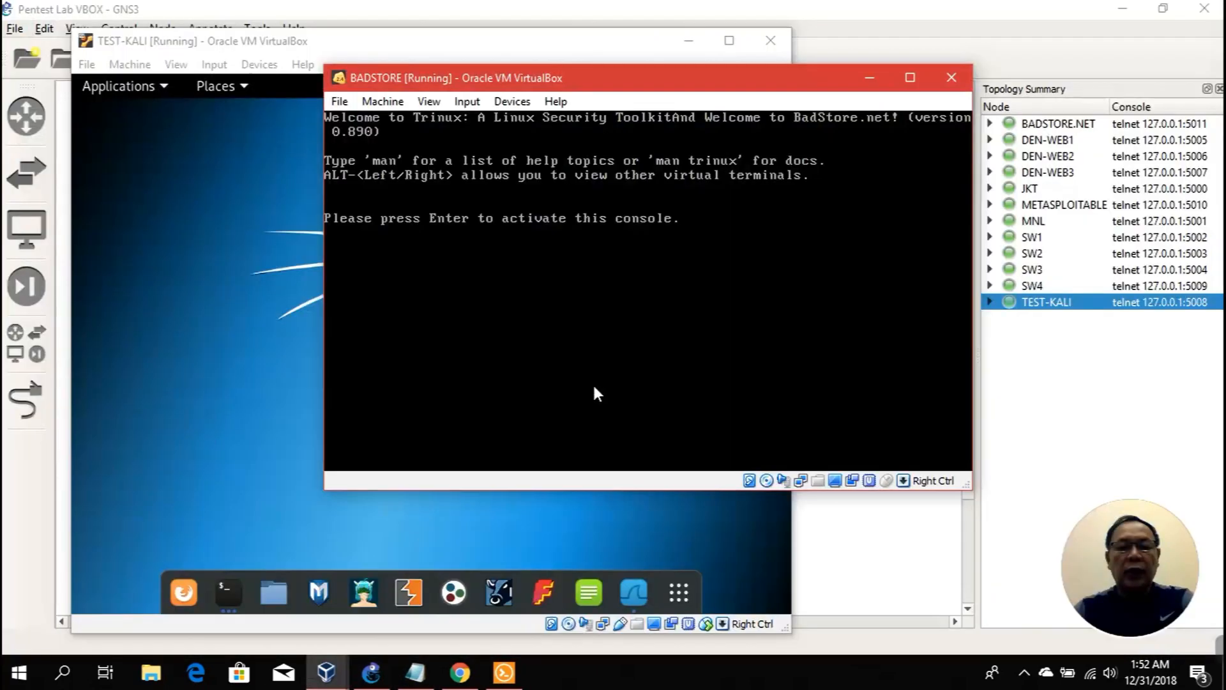
key("Return")
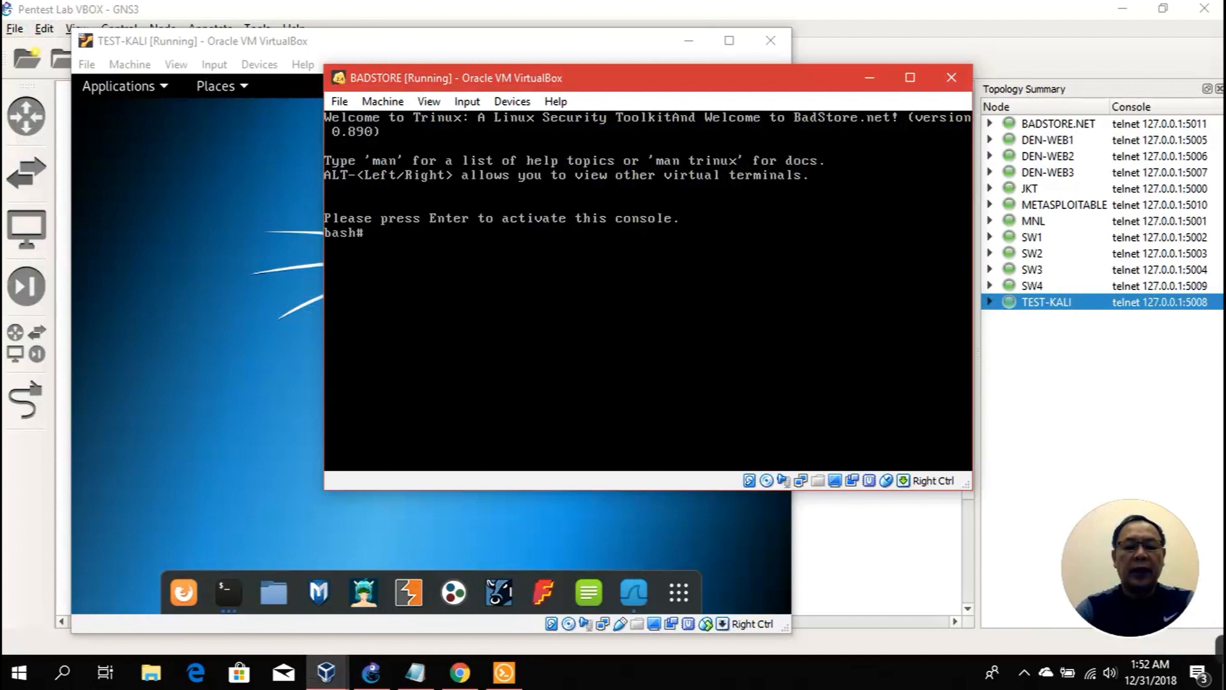
type("ifconf")
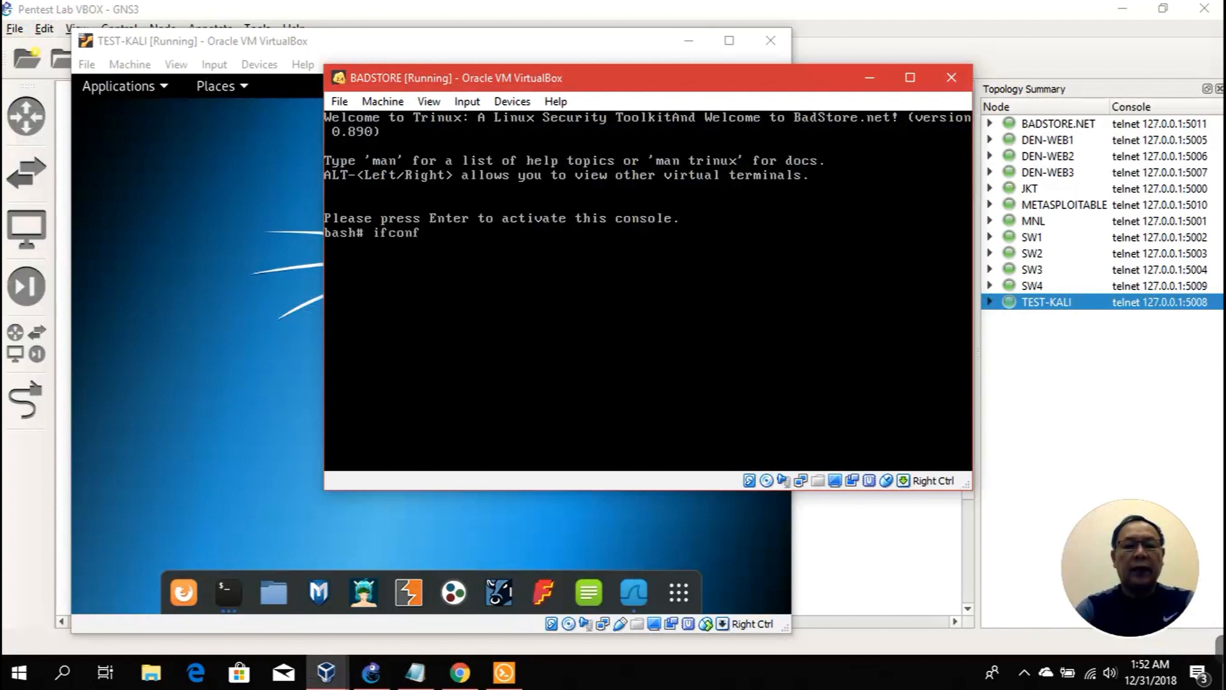
type("ig eth0 ")
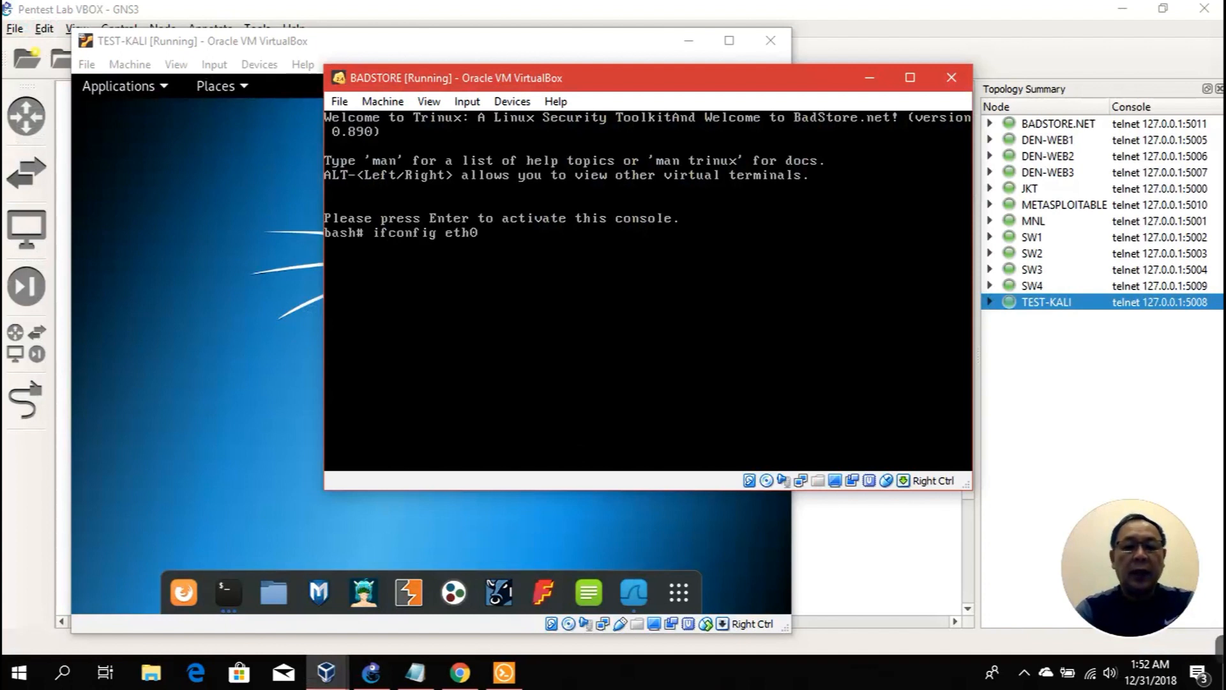
type("172.16.1.222 mask")
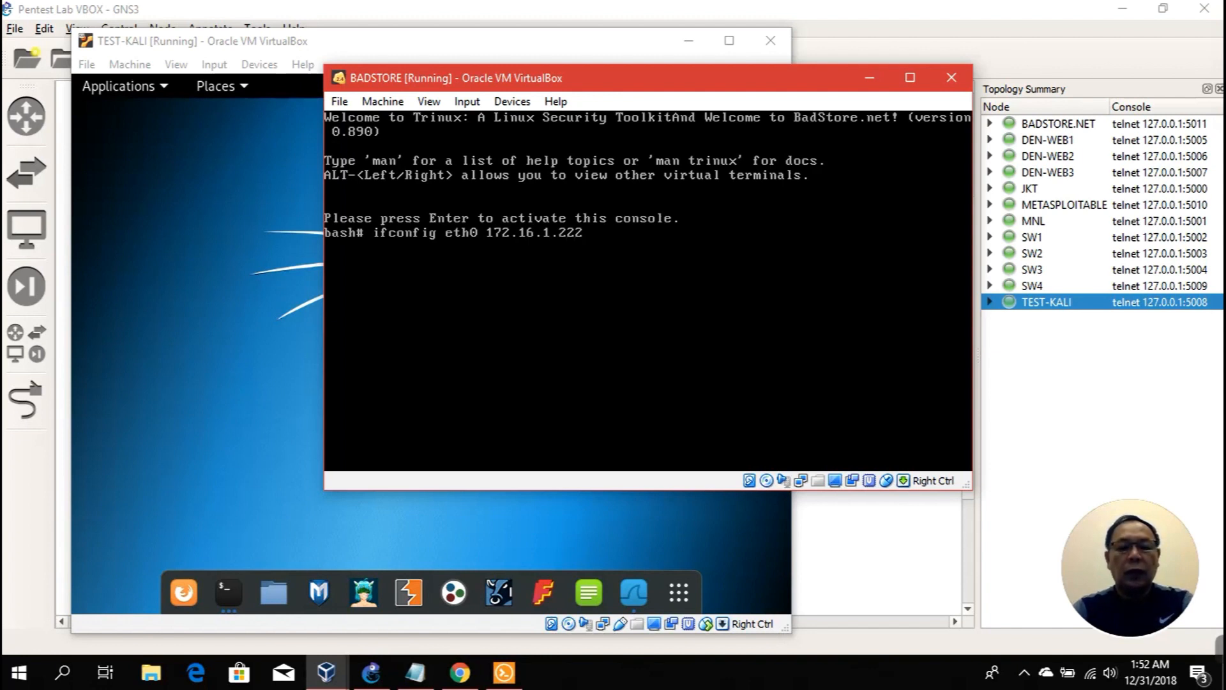
key("BackSpace")
key("BackSpace")
key("BackSpace")
key("BackSpace")
key("BackSpace")
type("netmask 255")
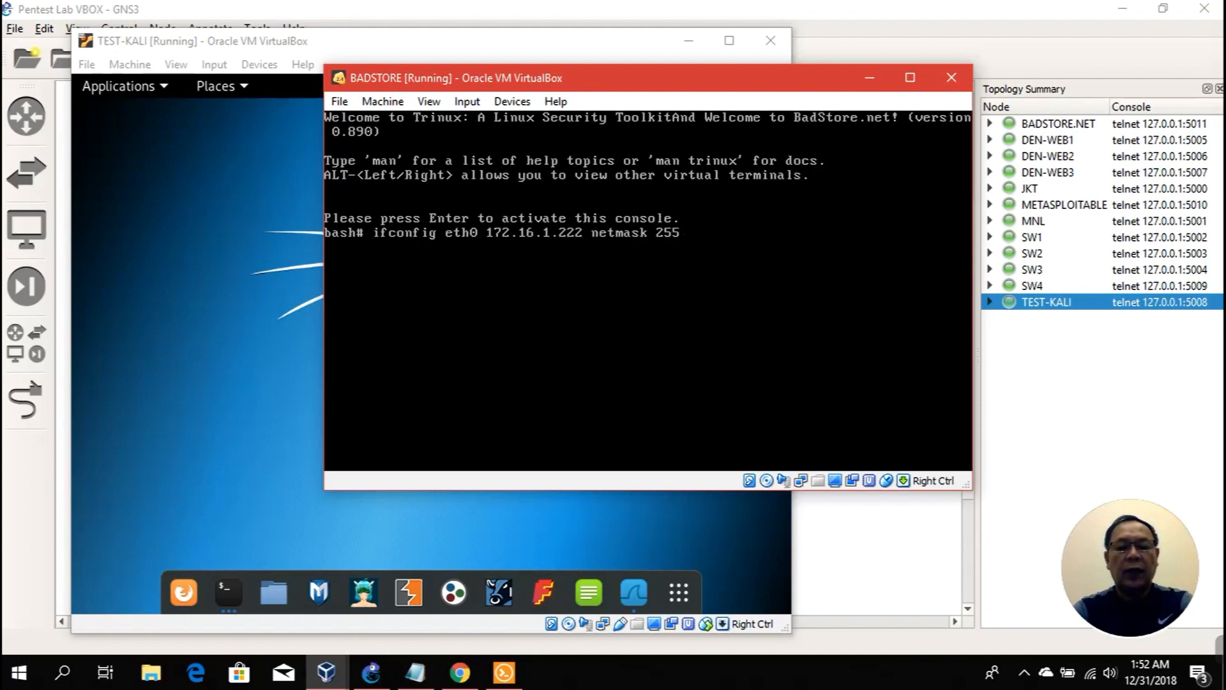
type(".255.255.0")
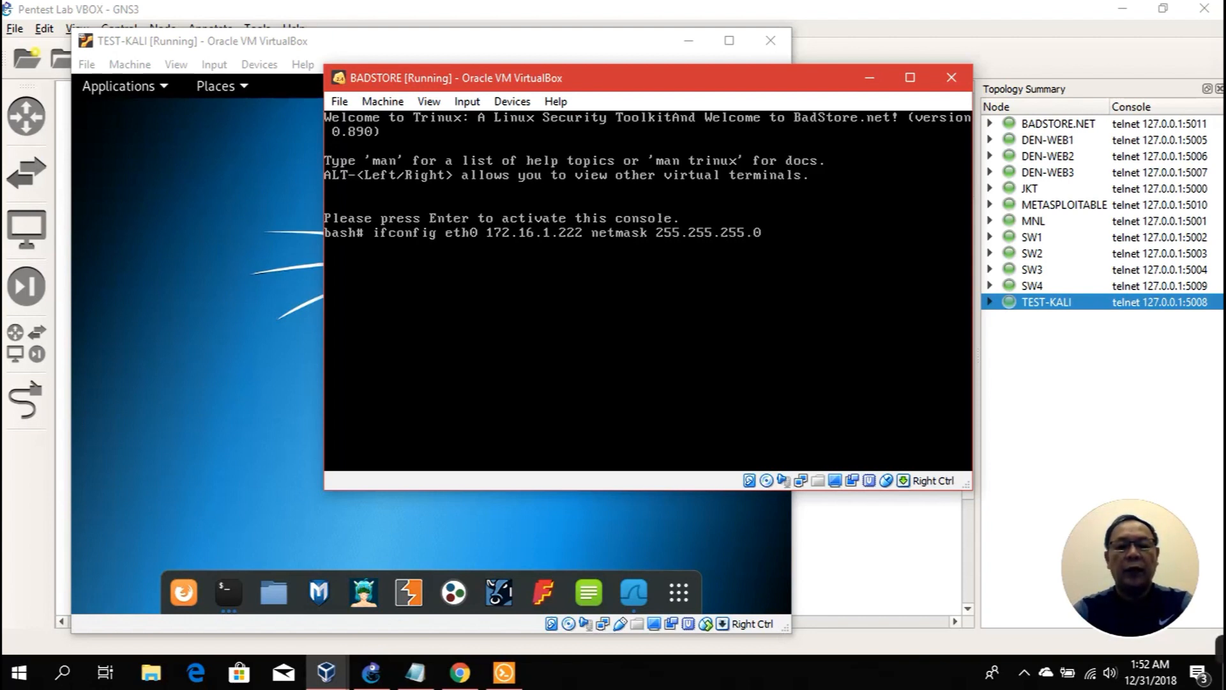
key("Return")
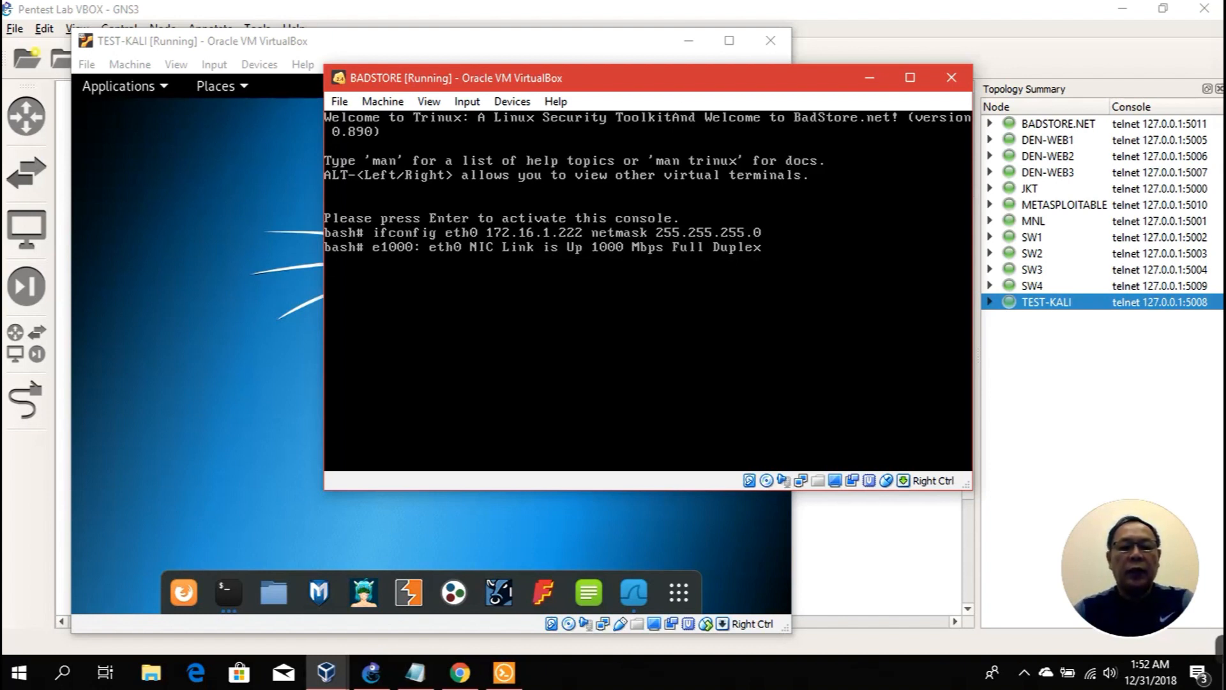
left_click(230, 593)
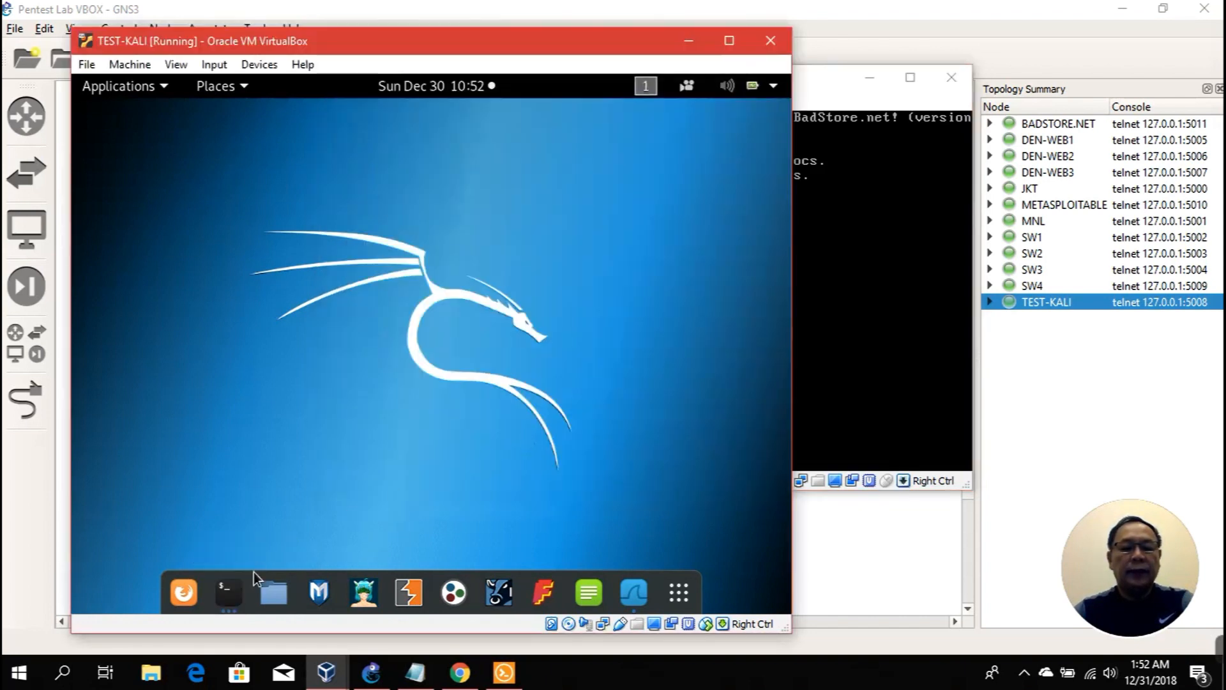
right_click(240, 591)
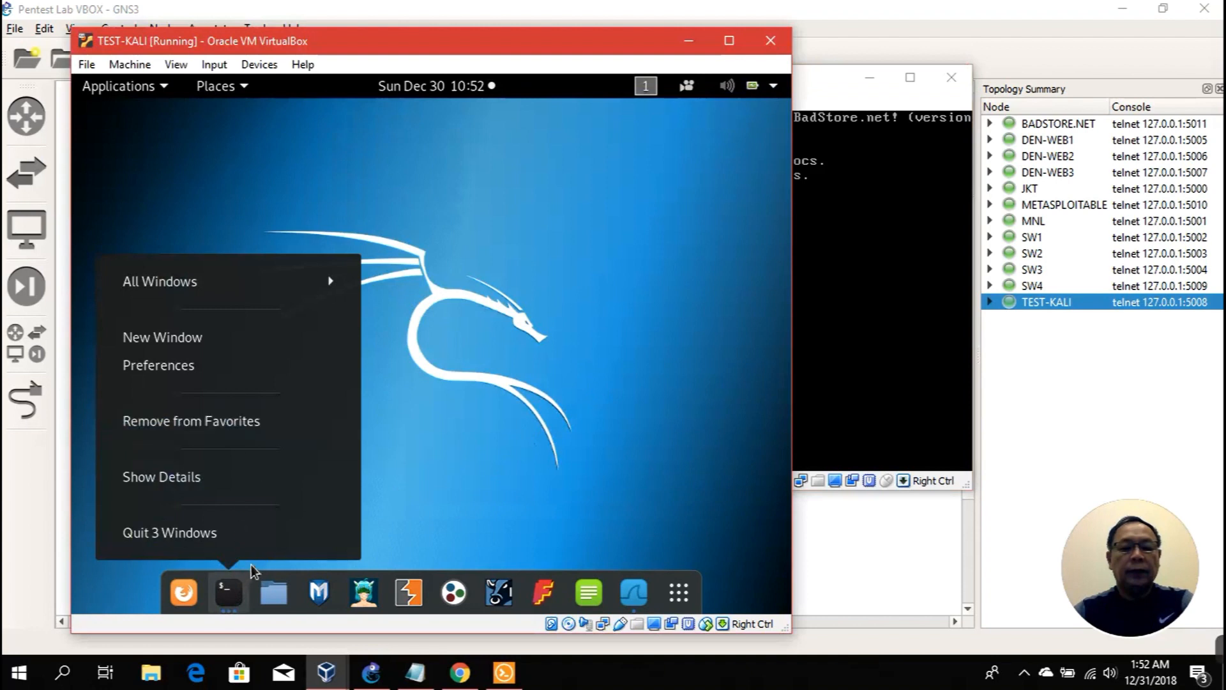
left_click(236, 593)
left_click(235, 594)
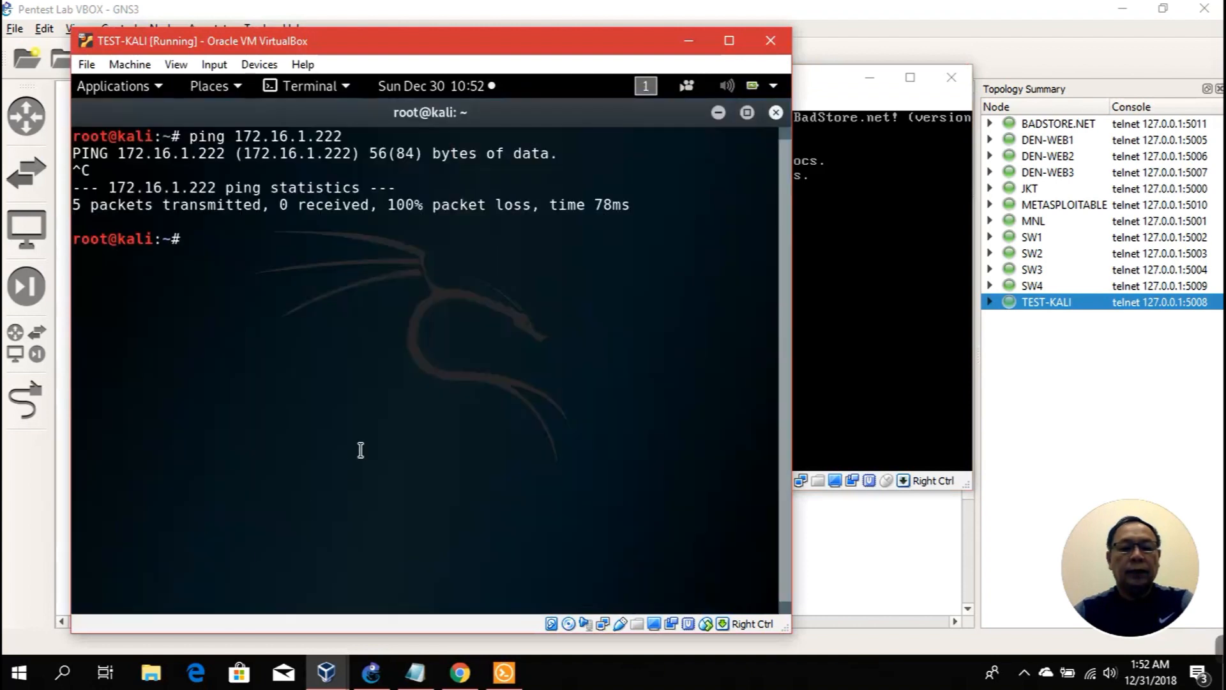
key("Up")
key("Return")
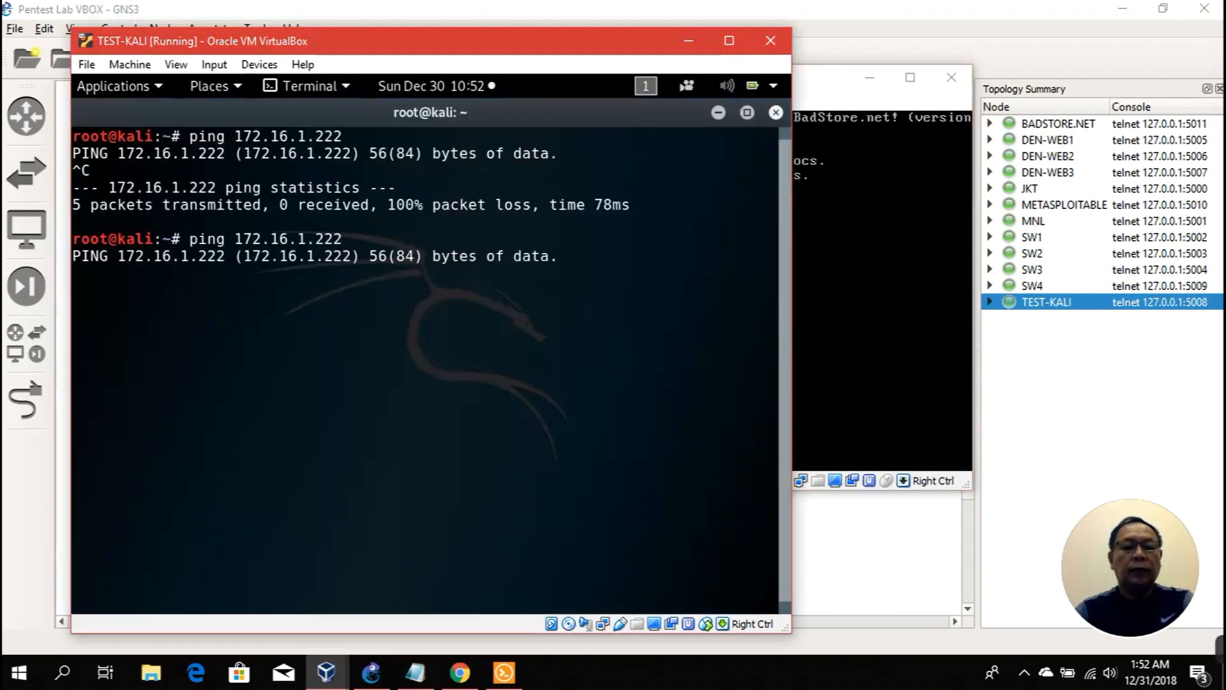
left_click(847, 255)
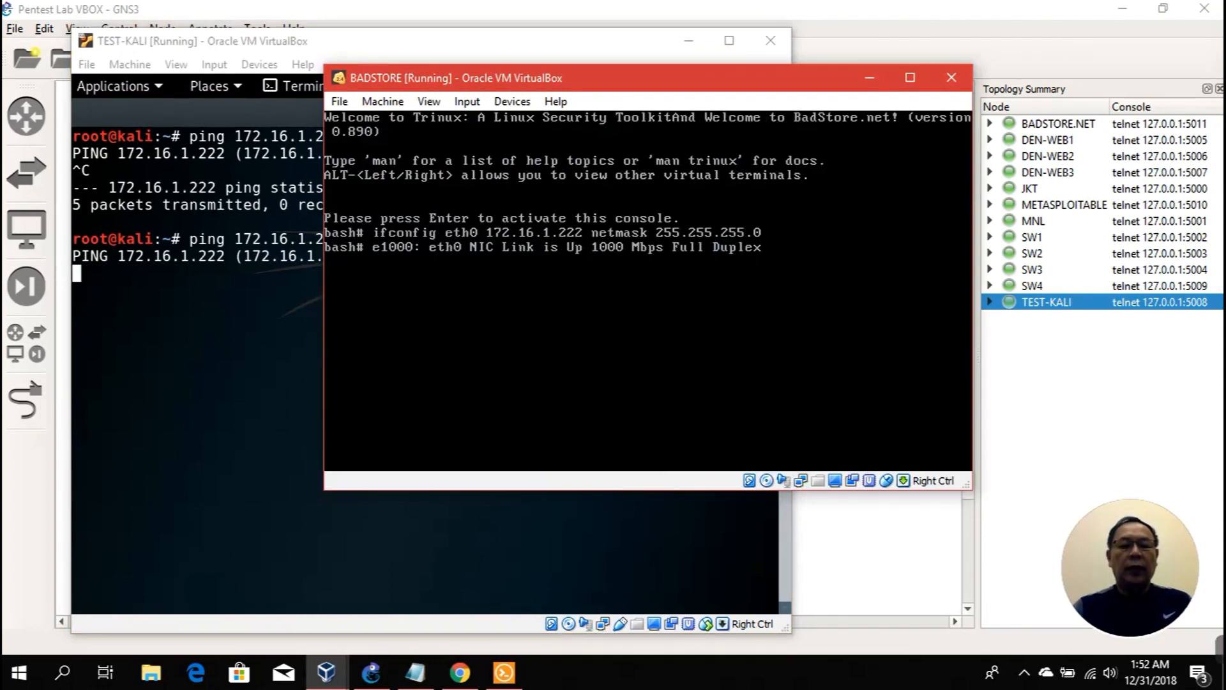
left_click(265, 435)
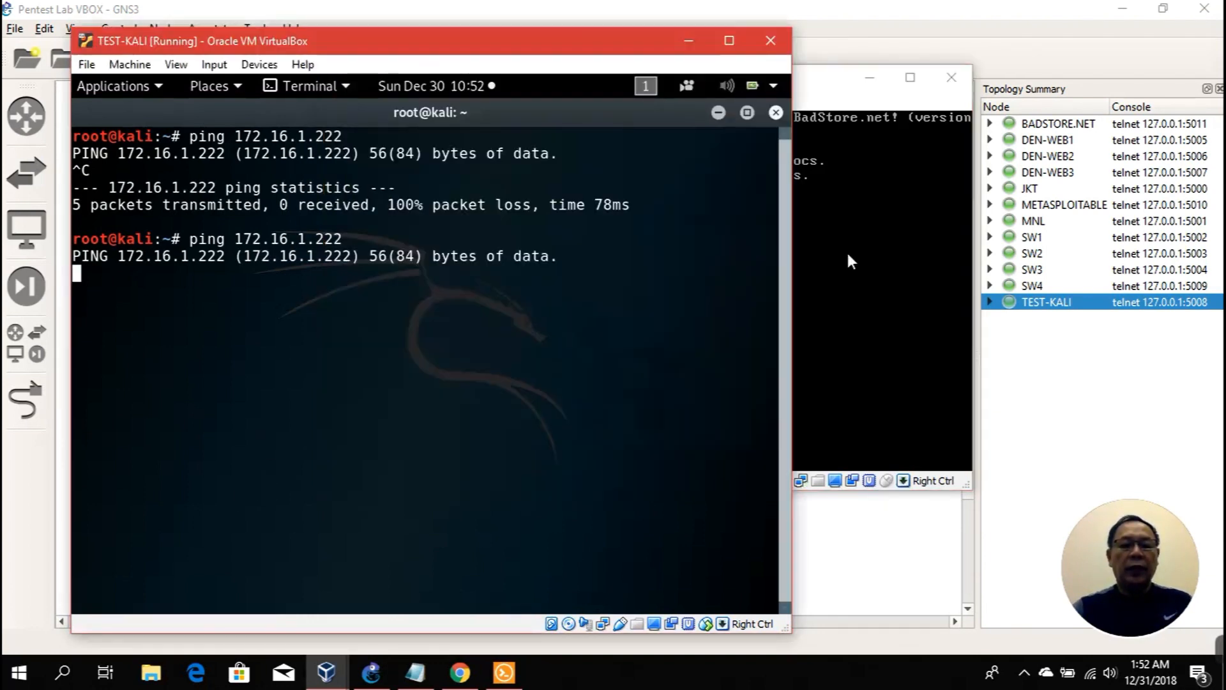
left_click(718, 113)
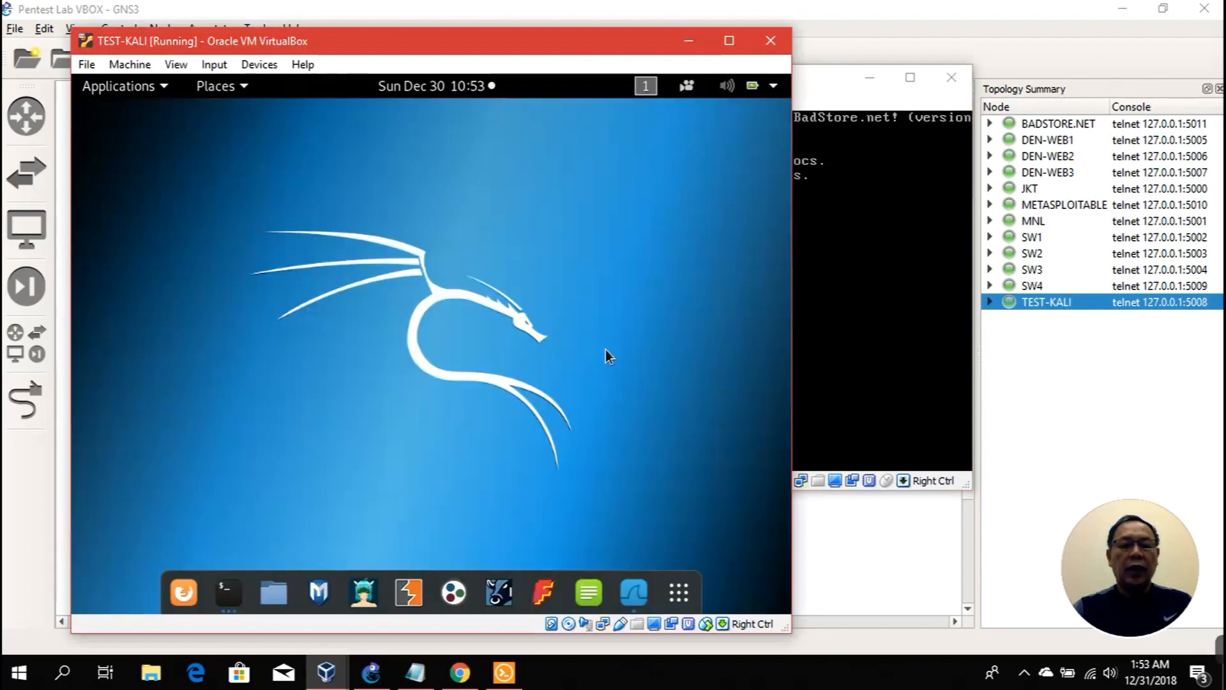
Step: Log into Metasploitable as msfadmin and list its interfaces with sudo ifconfig
left_click(371, 678)
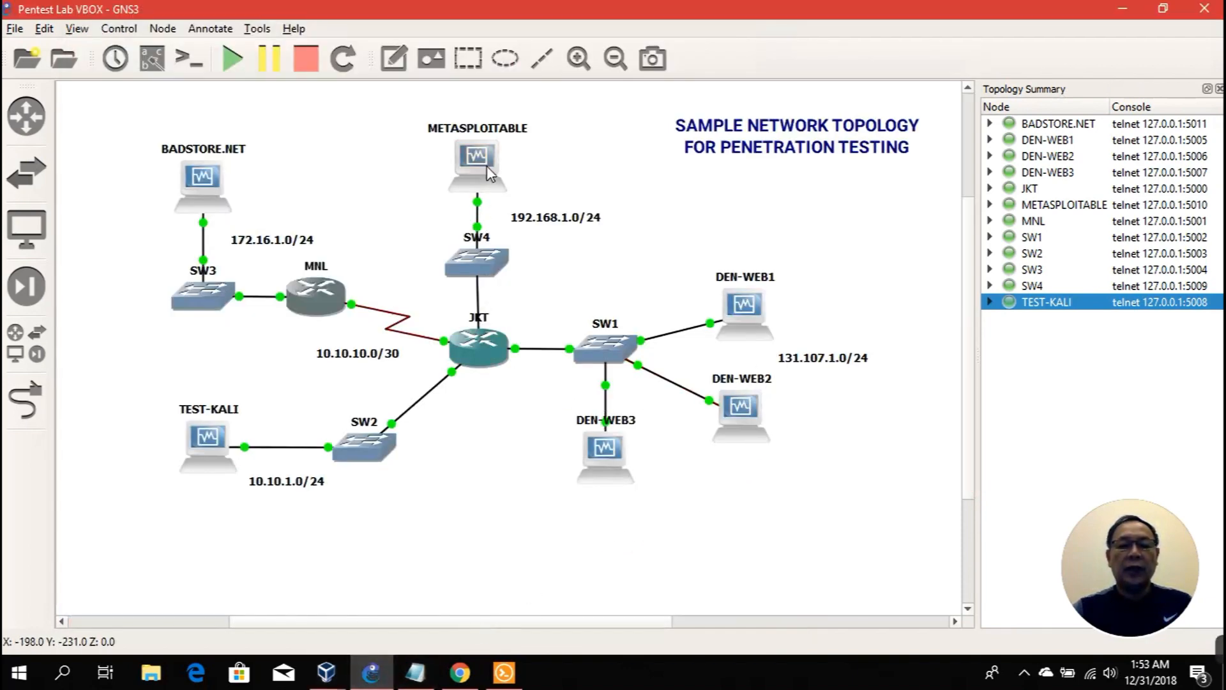
mouse_move(492, 167)
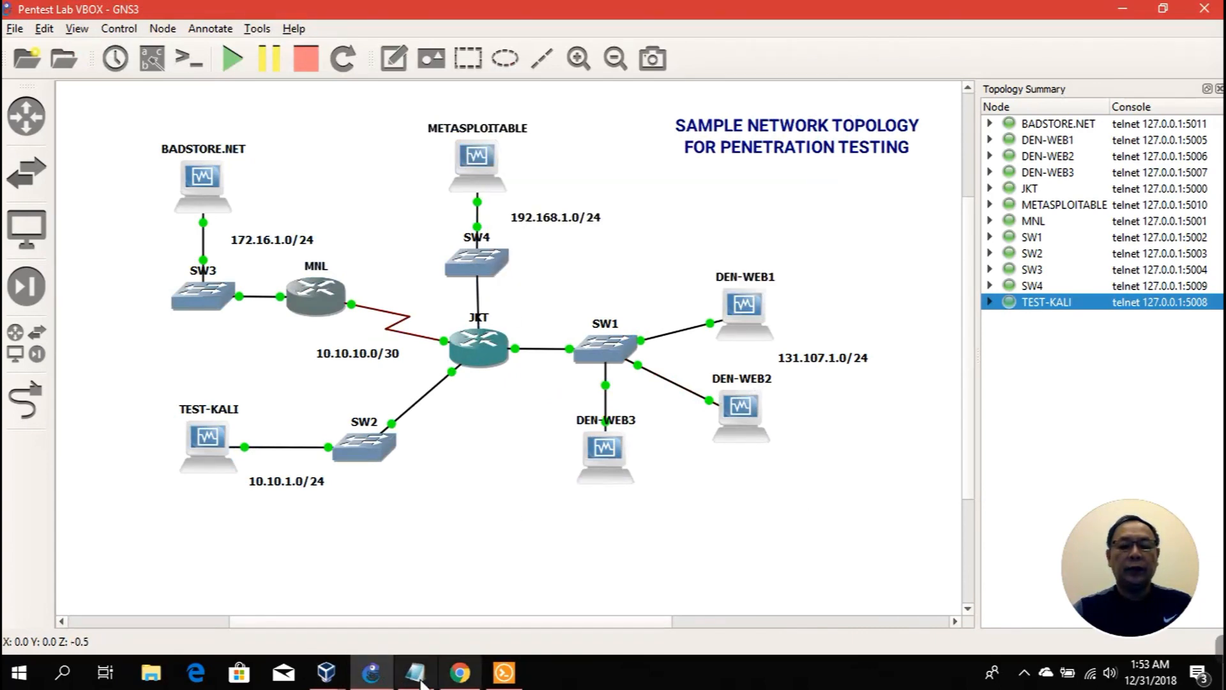
left_click(327, 672)
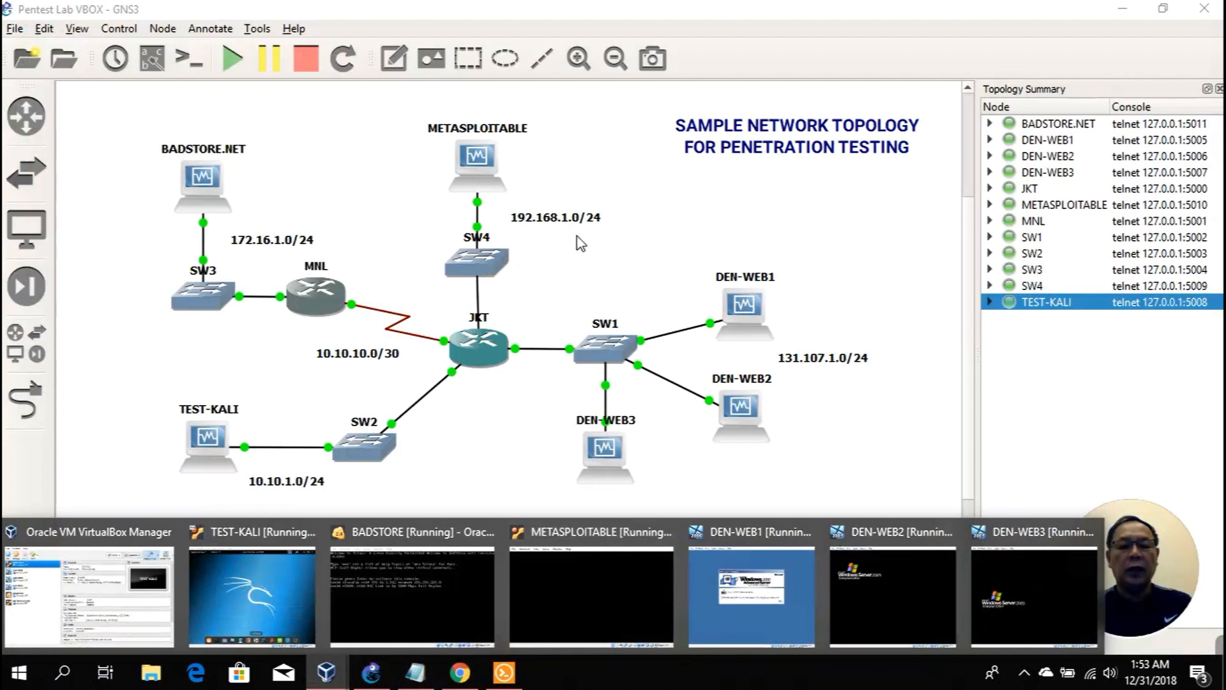
left_click(588, 573)
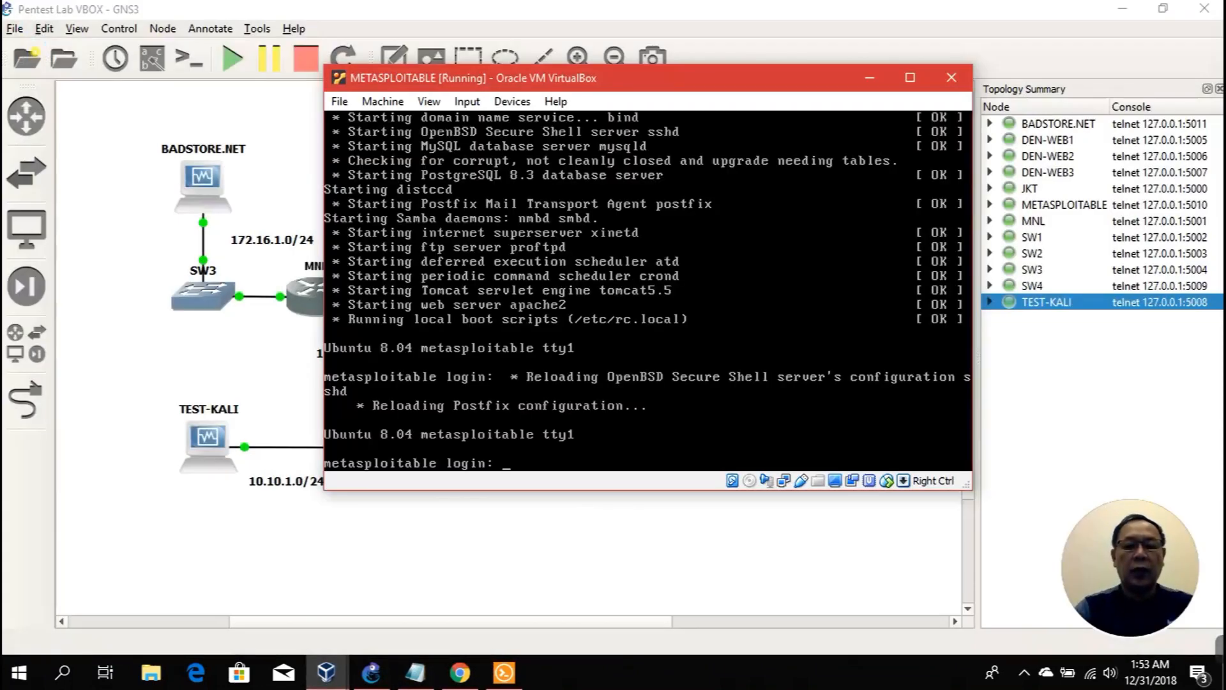
type("msfadmin")
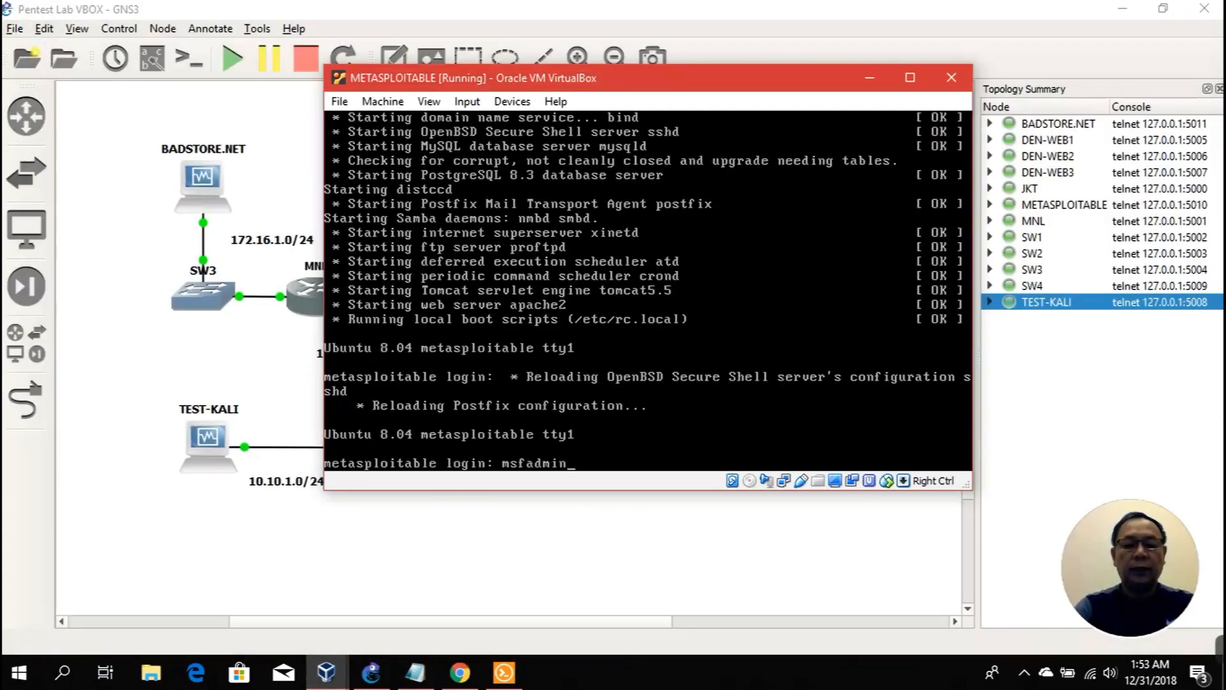
key("Return")
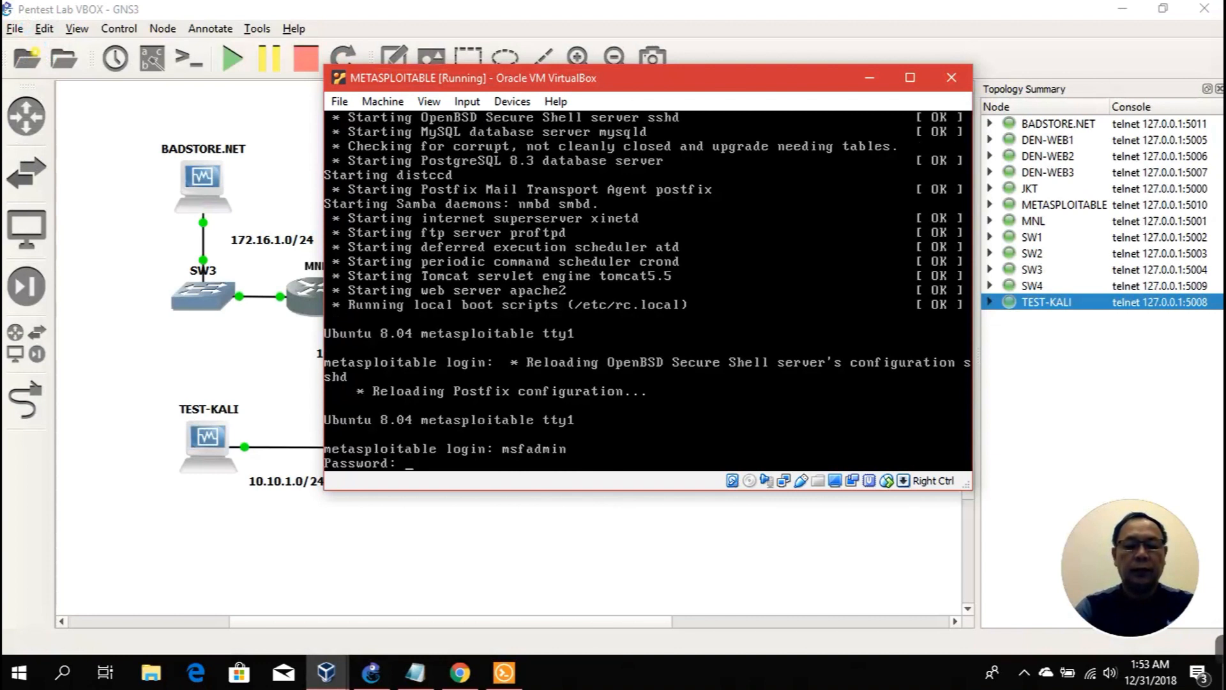
key("Return")
type("sudo ifconfig")
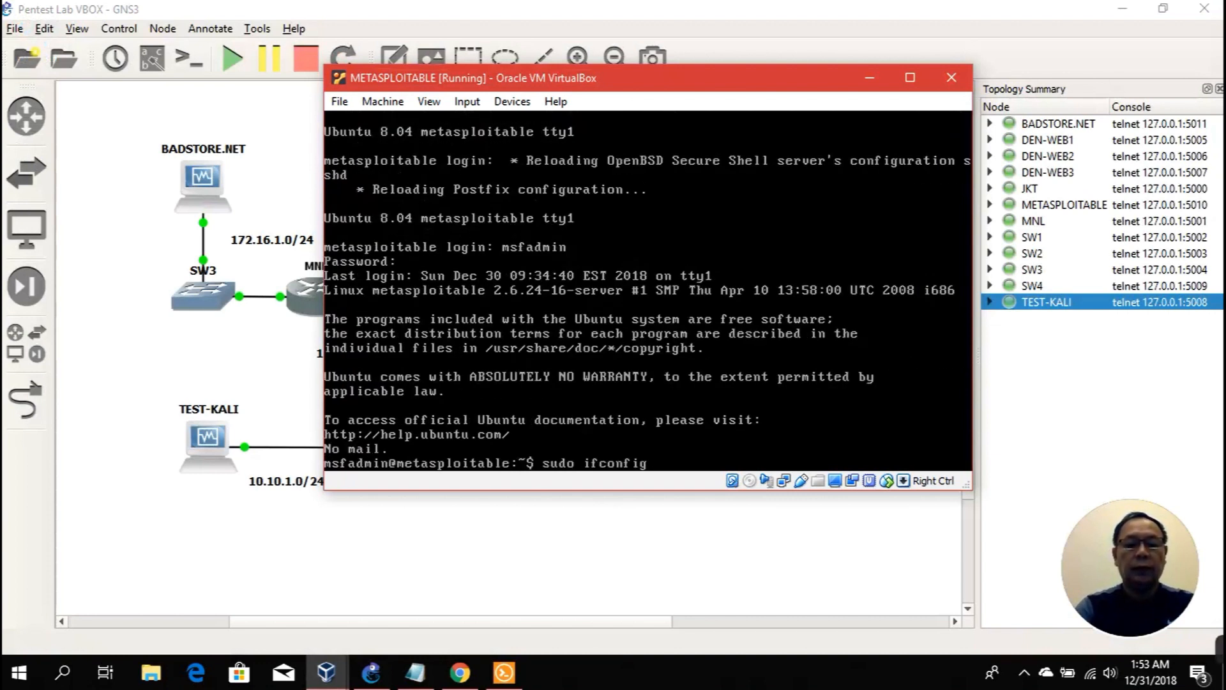
key("Return")
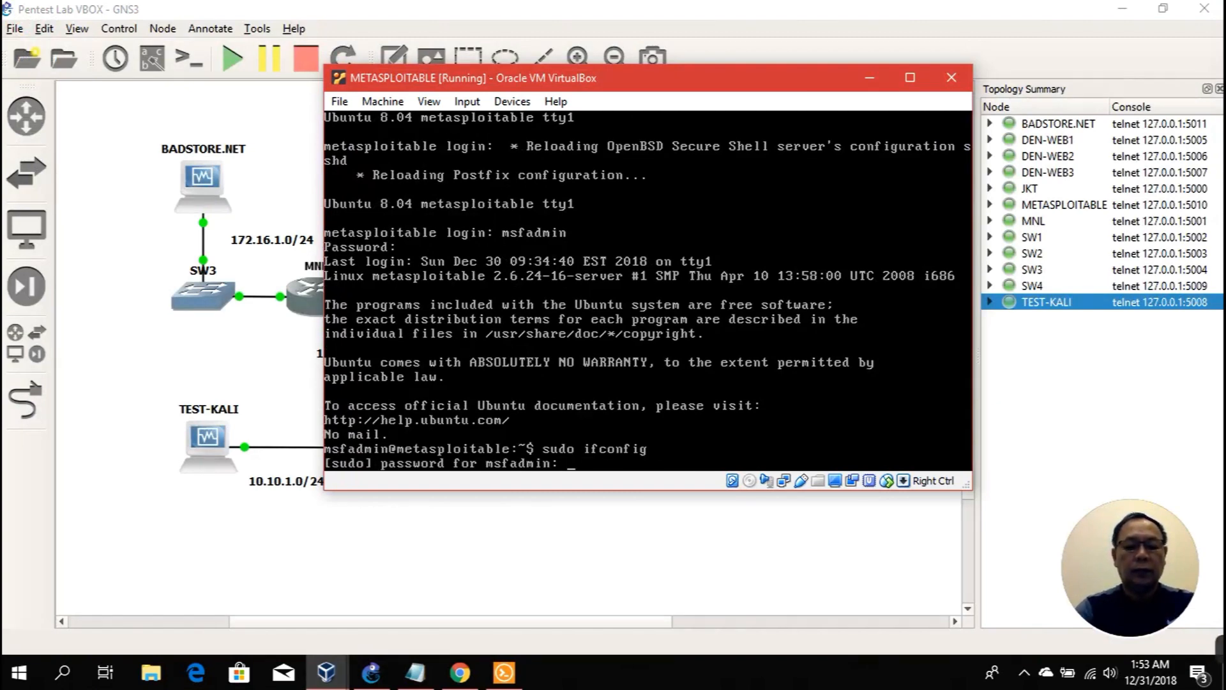
key("Return")
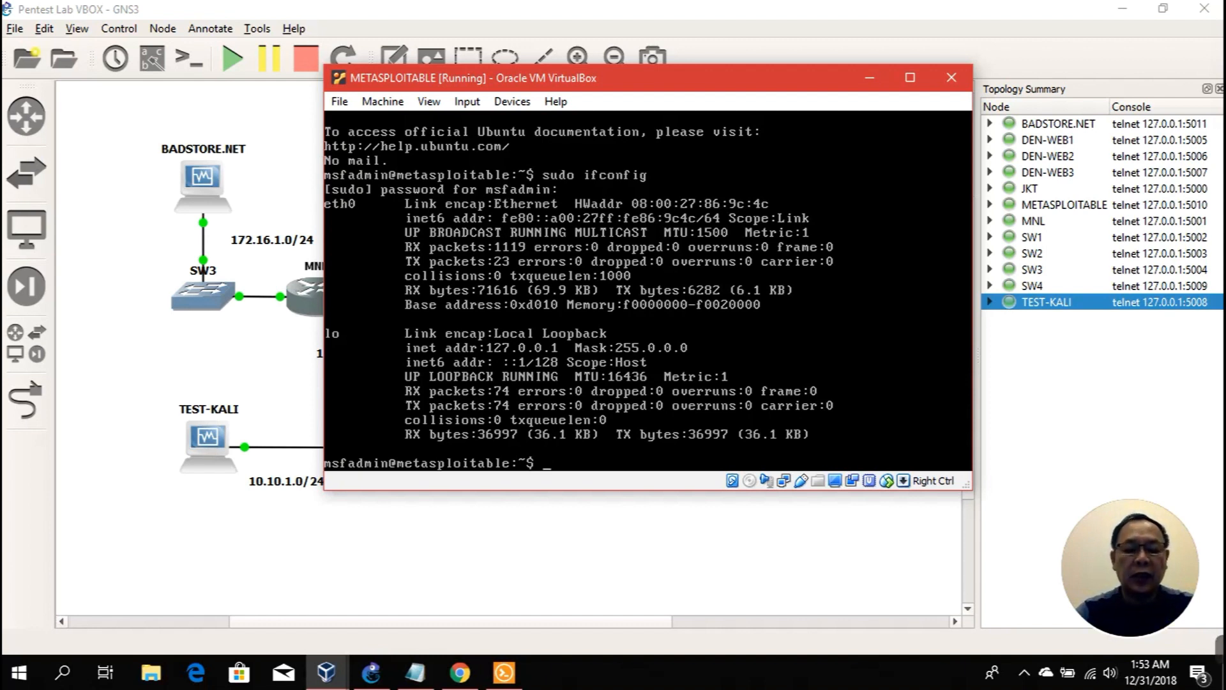
Step: Set eth0 to 192.168.1.253/24 and verify mask 255.255.255.0, broadcast 192.168.1.255
type("su")
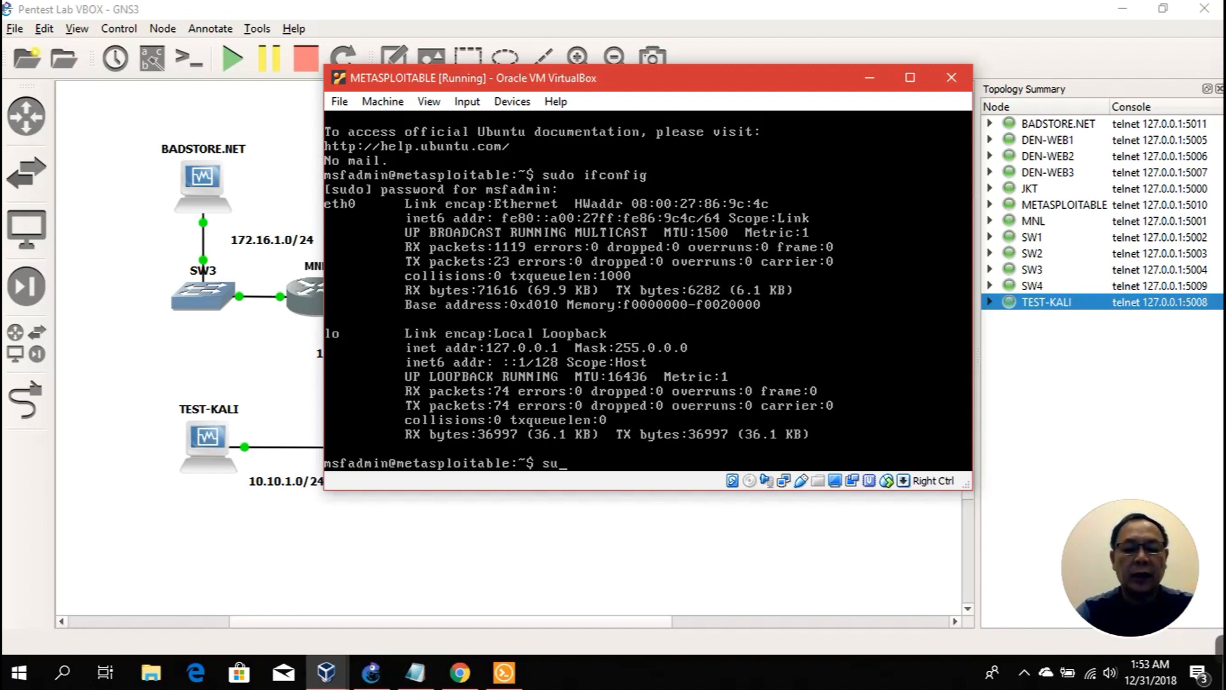
type("do ifconfig eth0")
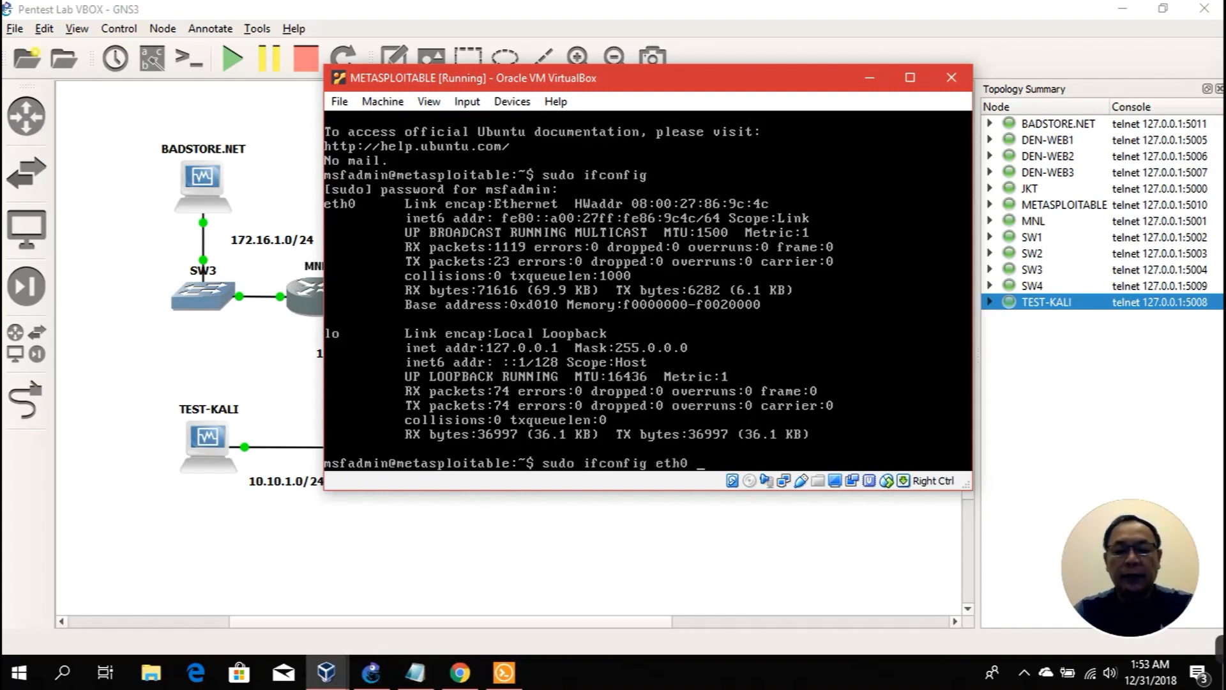
left_click(270, 210)
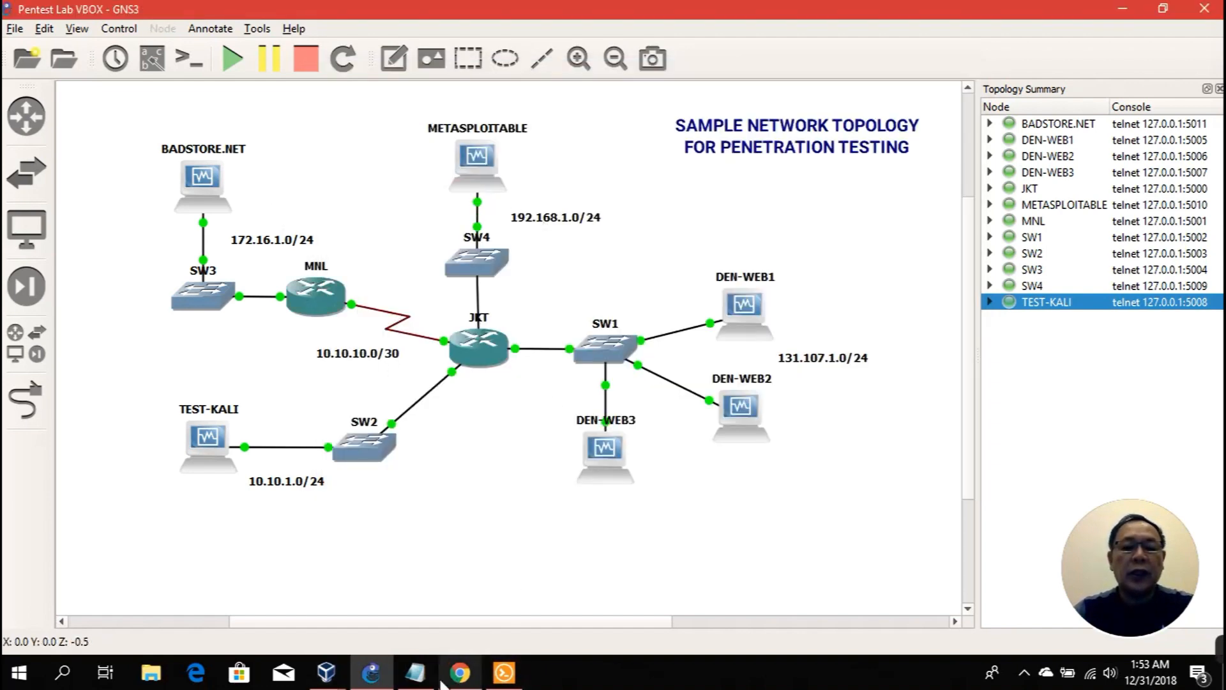
left_click(381, 681)
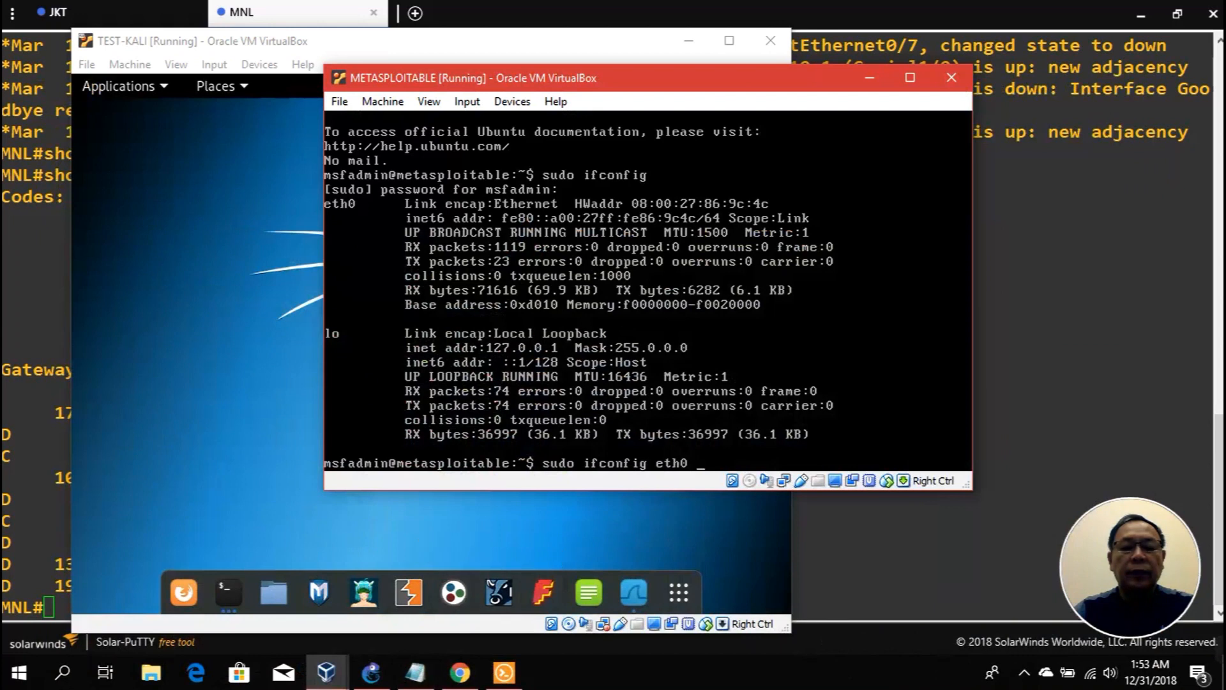
type("192")
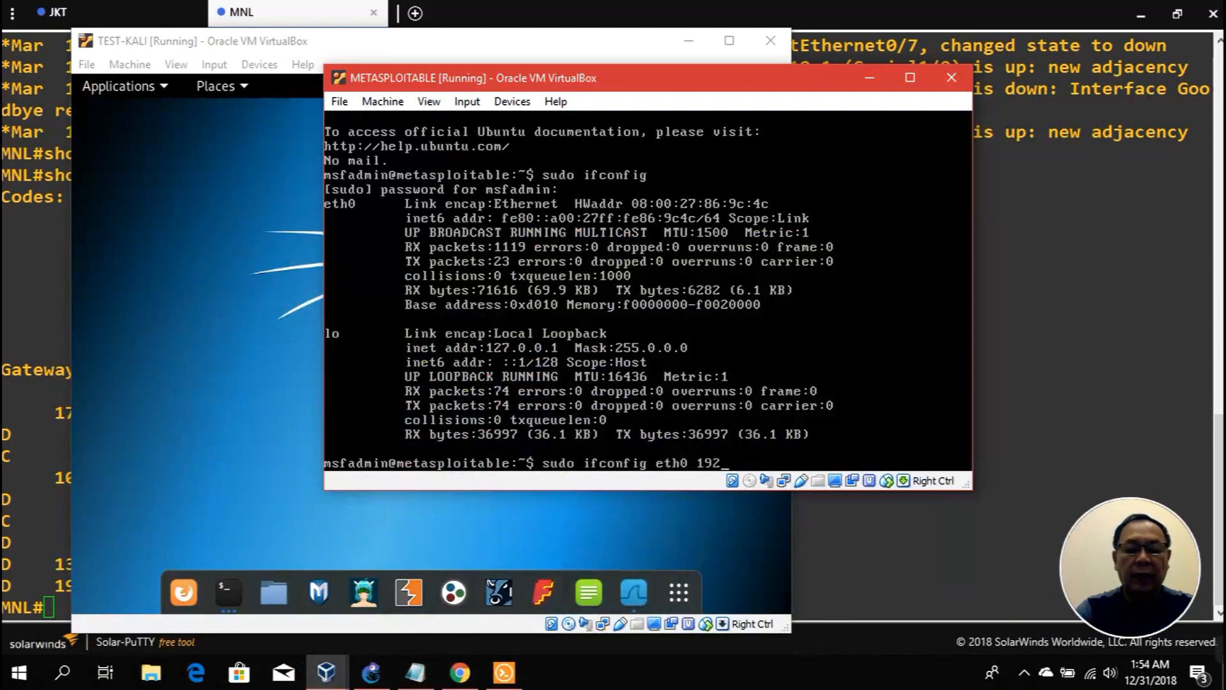
type(".168.1.253")
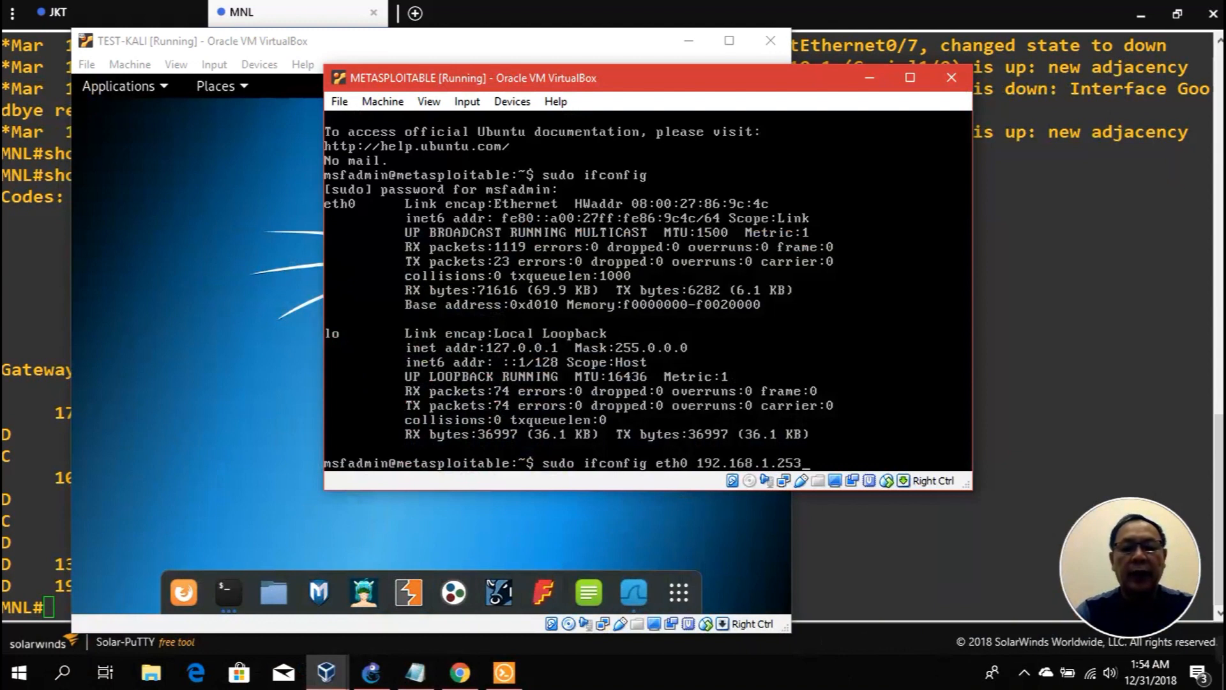
type(" am")
key("BackSpace")
key("BackSpace")
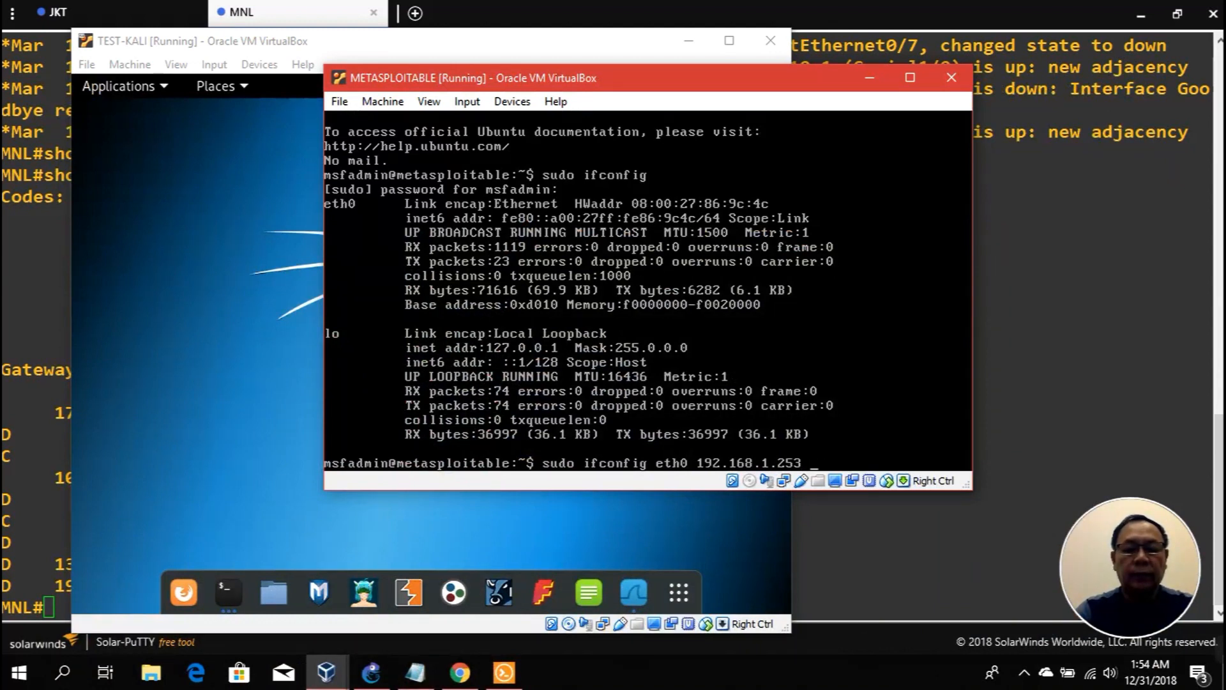
type("mask")
key("BackSpace")
key("BackSpace")
key("BackSpace")
key("BackSpace")
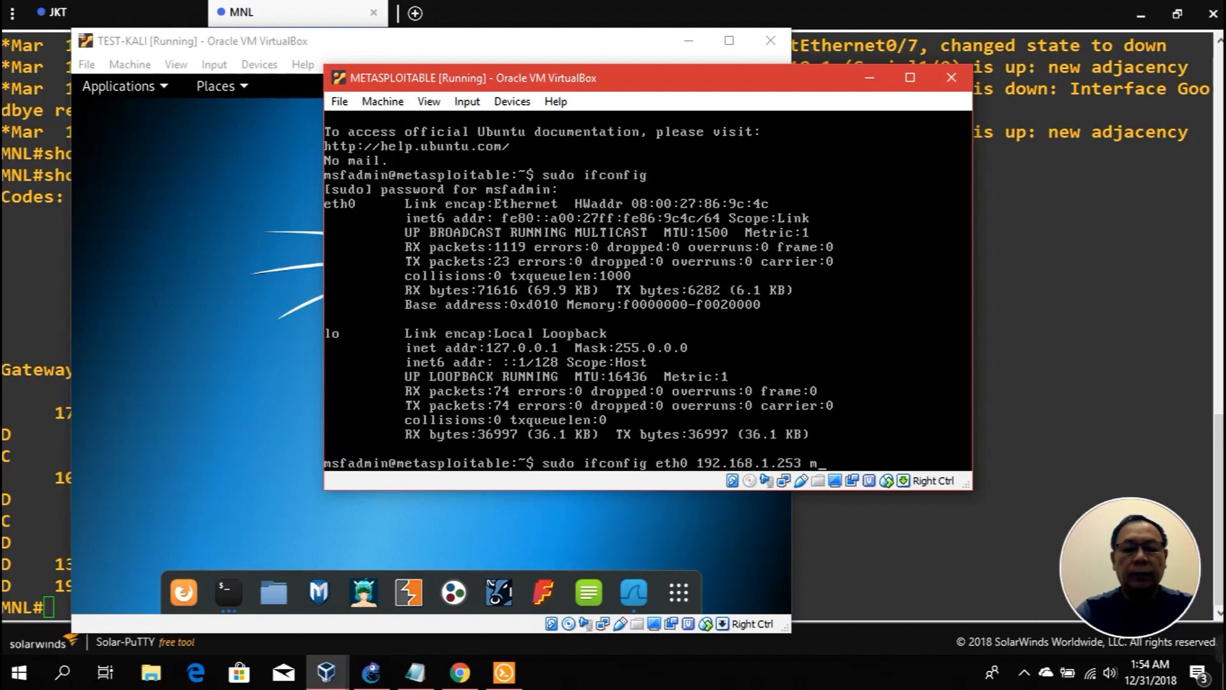
type("mask 255.")
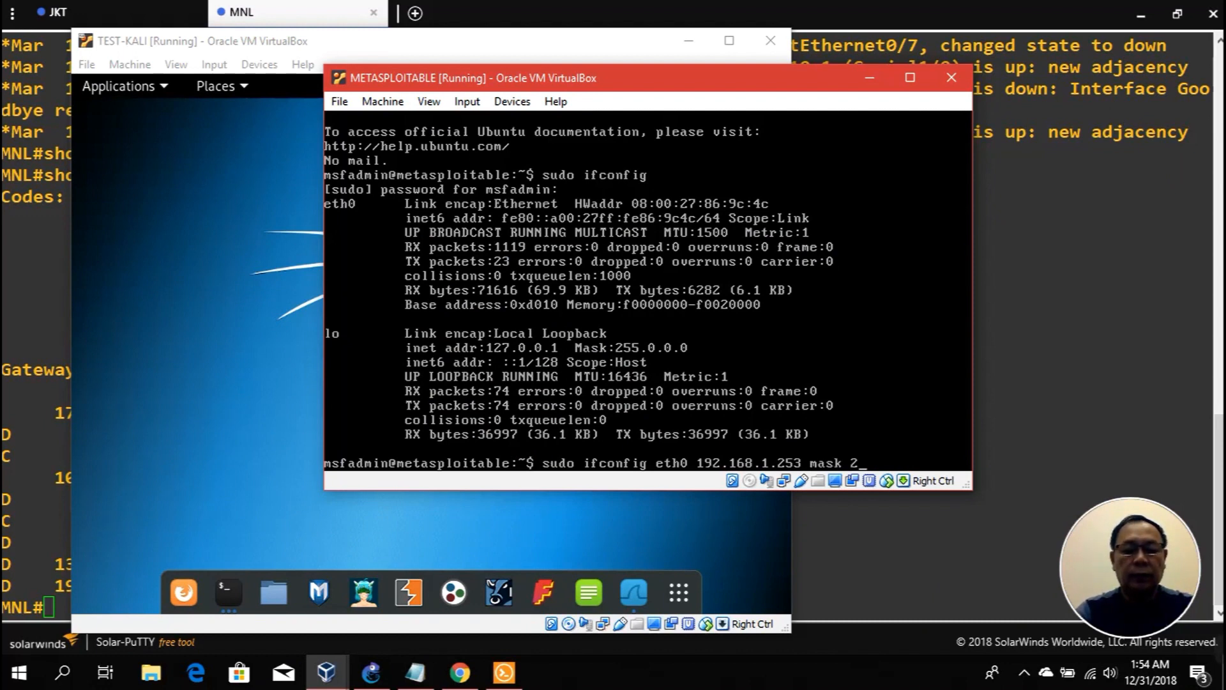
key("BackSpace")
key("BackSpace")
key("BackSpace")
key("BackSpace")
key("BackSpace")
key("BackSpace")
key("BackSpace")
key("BackSpace")
key("BackSpace")
key("BackSpace")
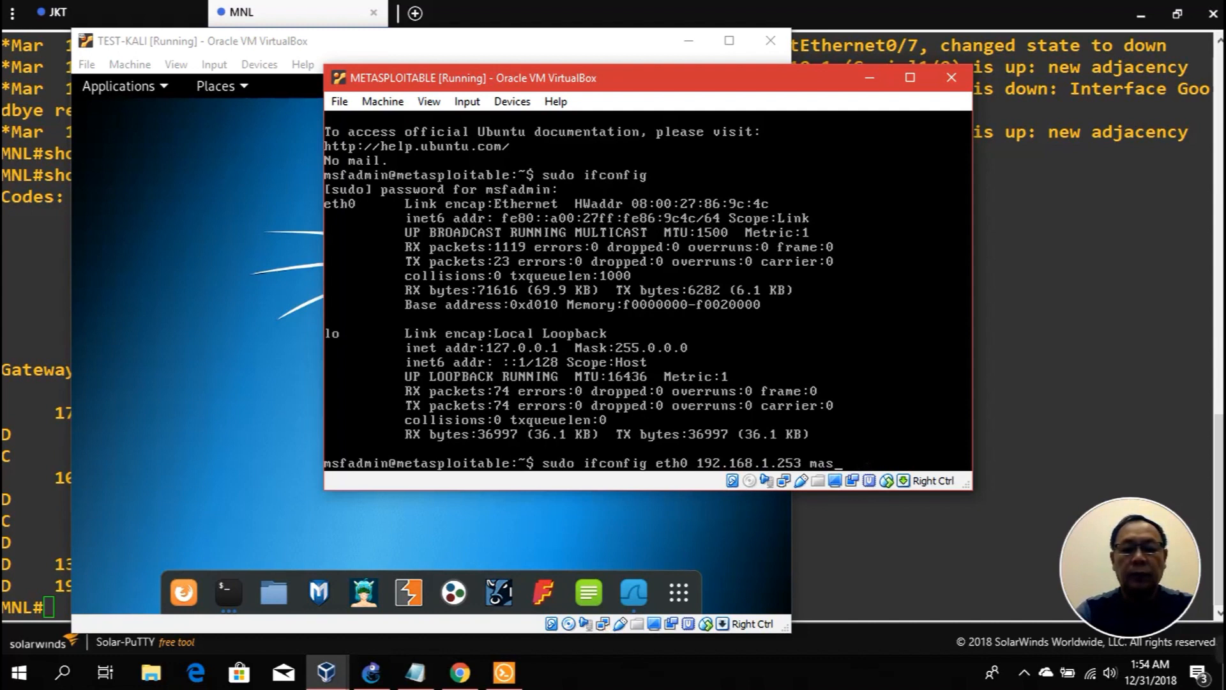
type("/24")
key("Return")
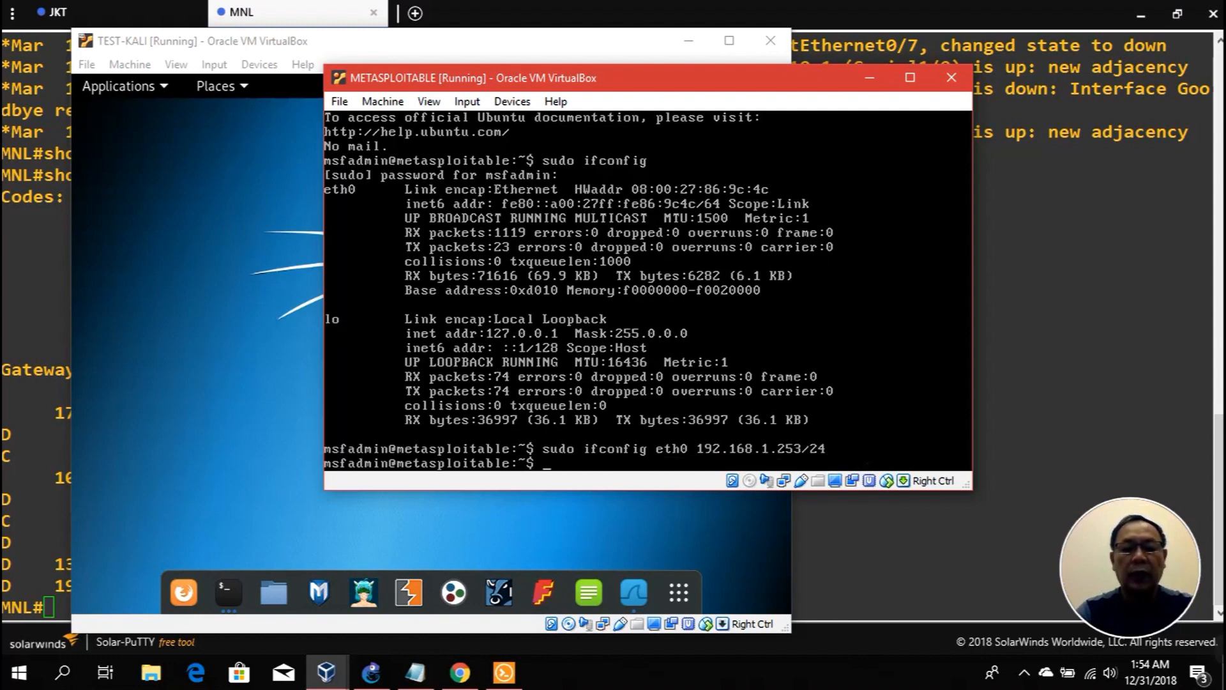
type("sud")
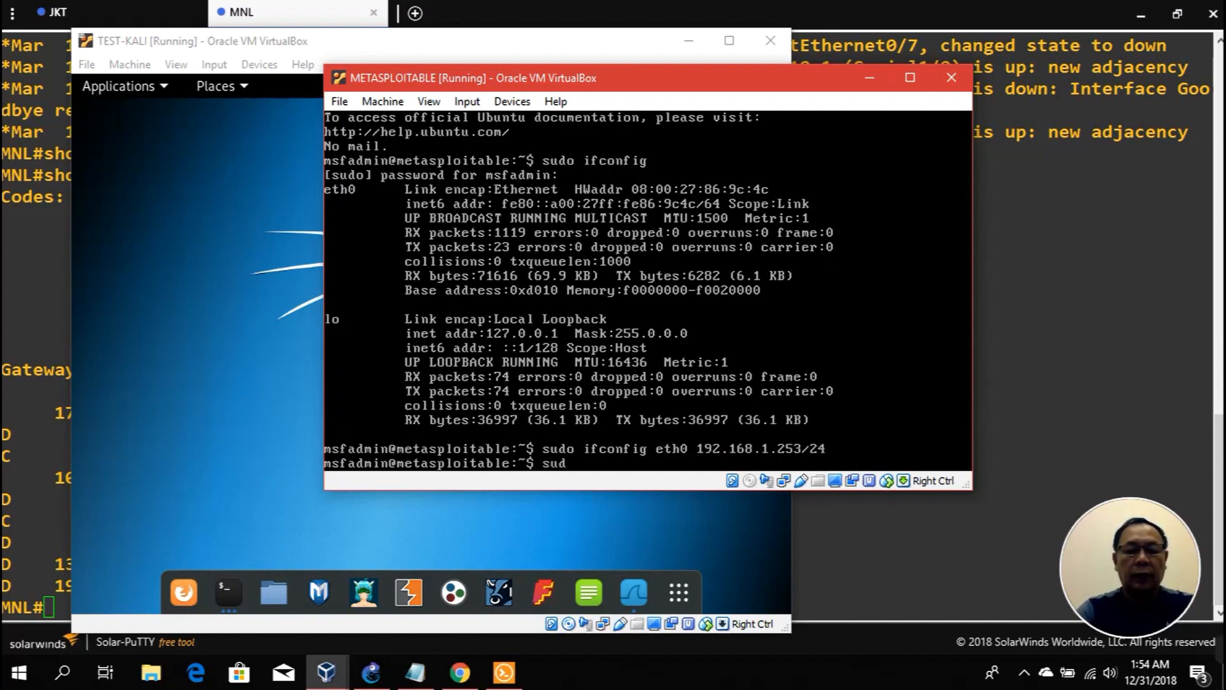
type("o ifconfig eth0")
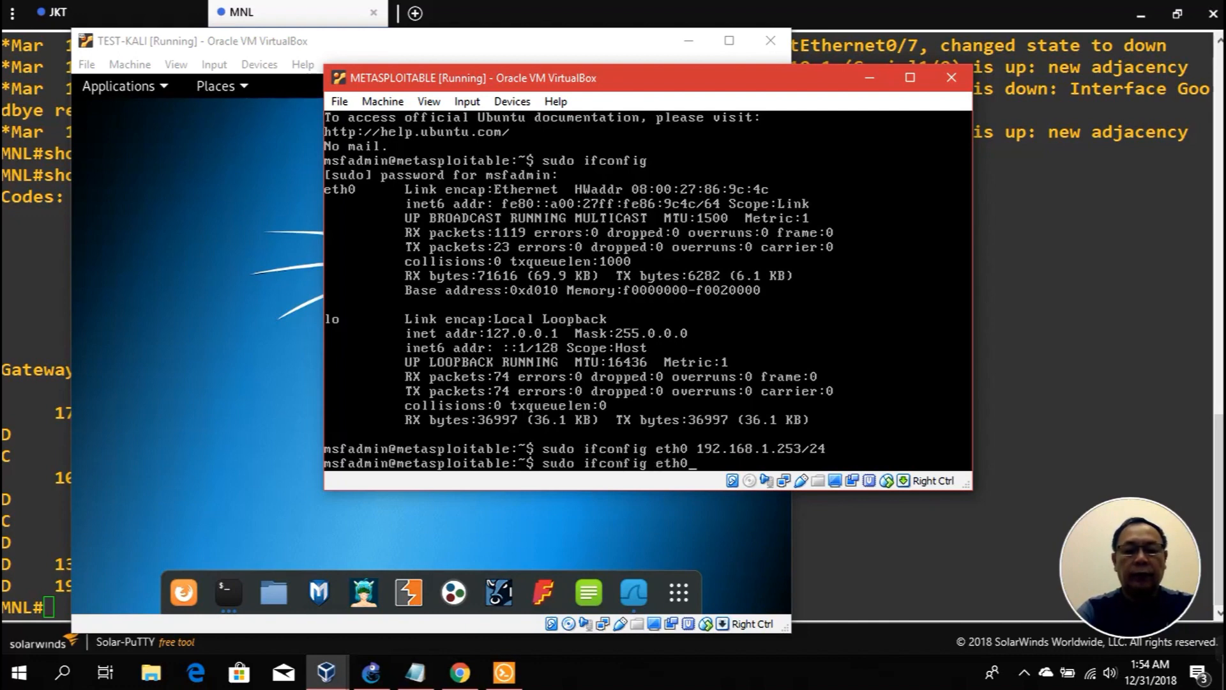
key("Return")
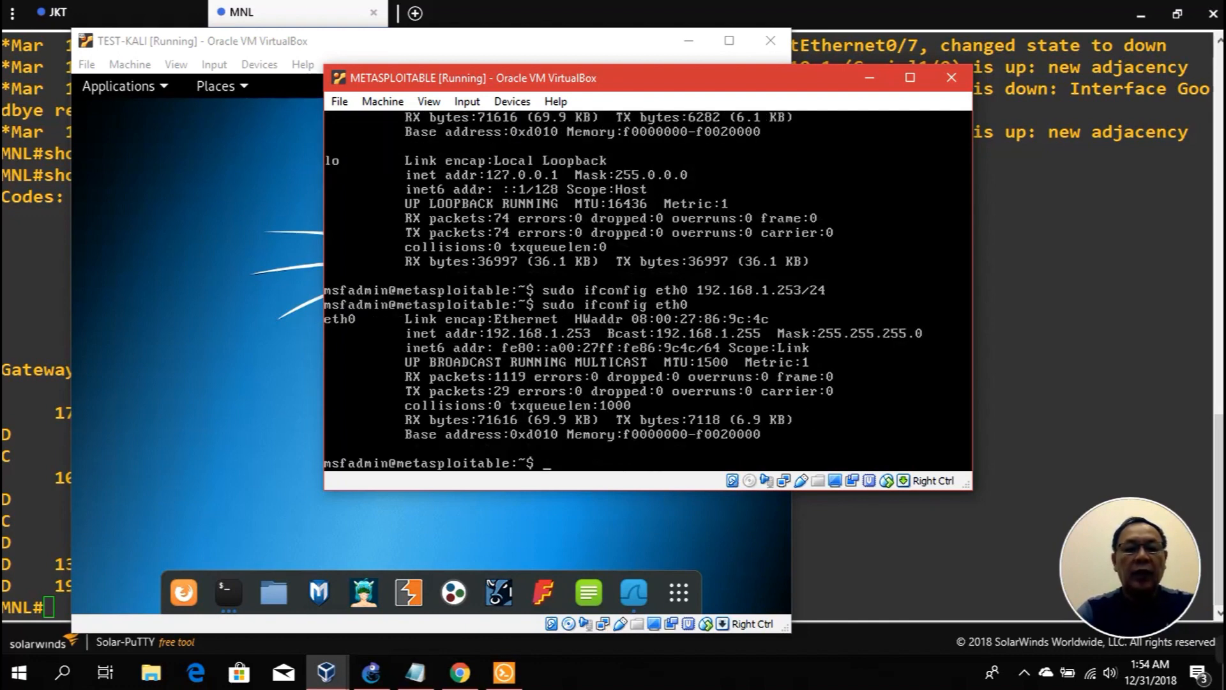
type("ping ")
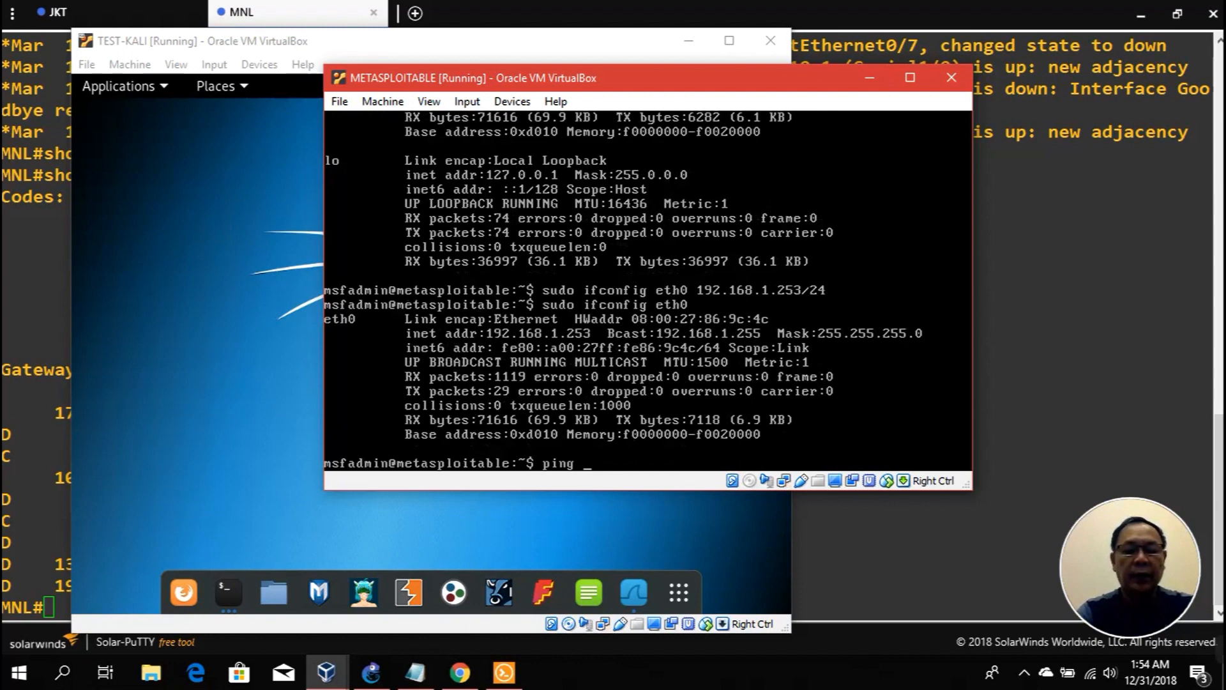
type("10.10.1.252")
Step: After the ping fails as unreachable, add default gateway 192.168.1.1 with sudo route
key("Return")
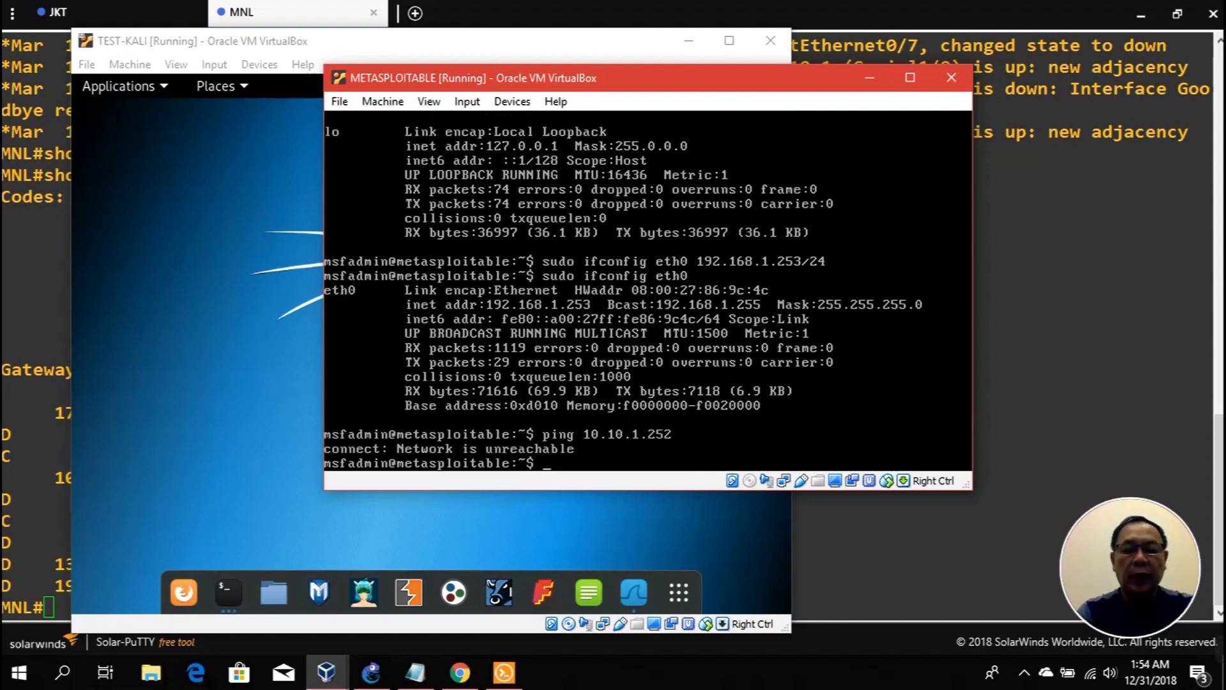
type("route add default gw 192.168.1.1")
key("Return")
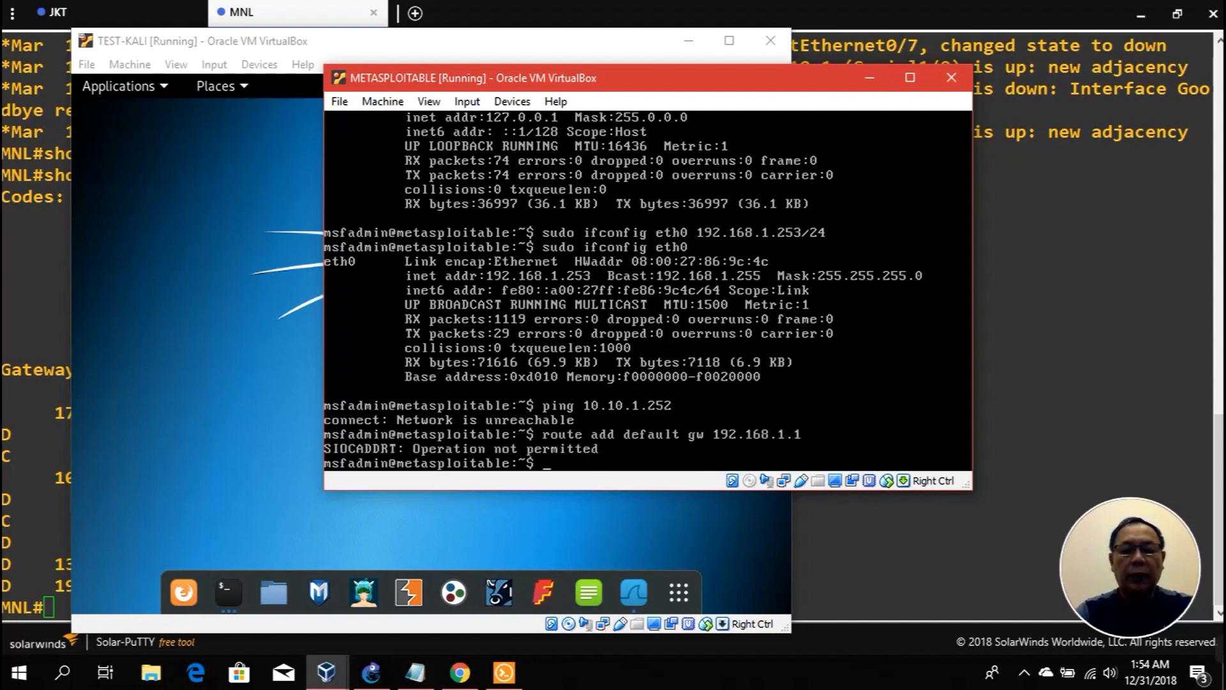
key("Up")
key("Home")
type("sudo")
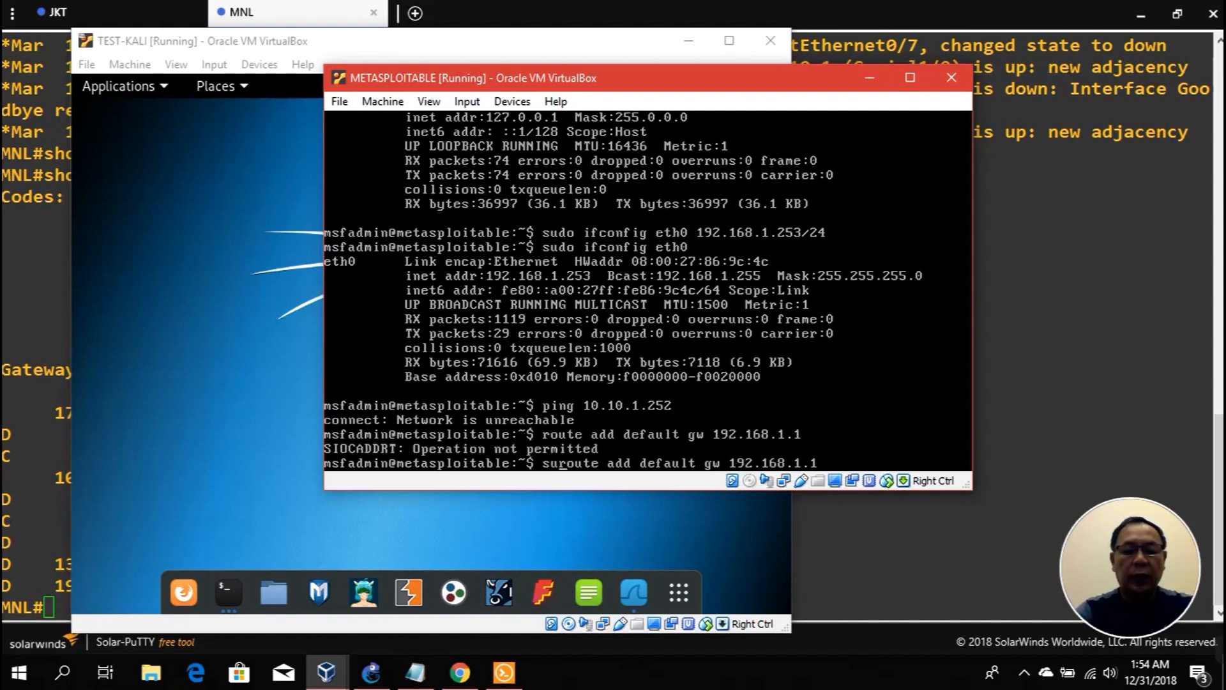
key("Return")
Step: Ping 10.10.1.252 again from Metasploitable, now getting 2/2 replies with 0% loss
key("Up")
key("Up")
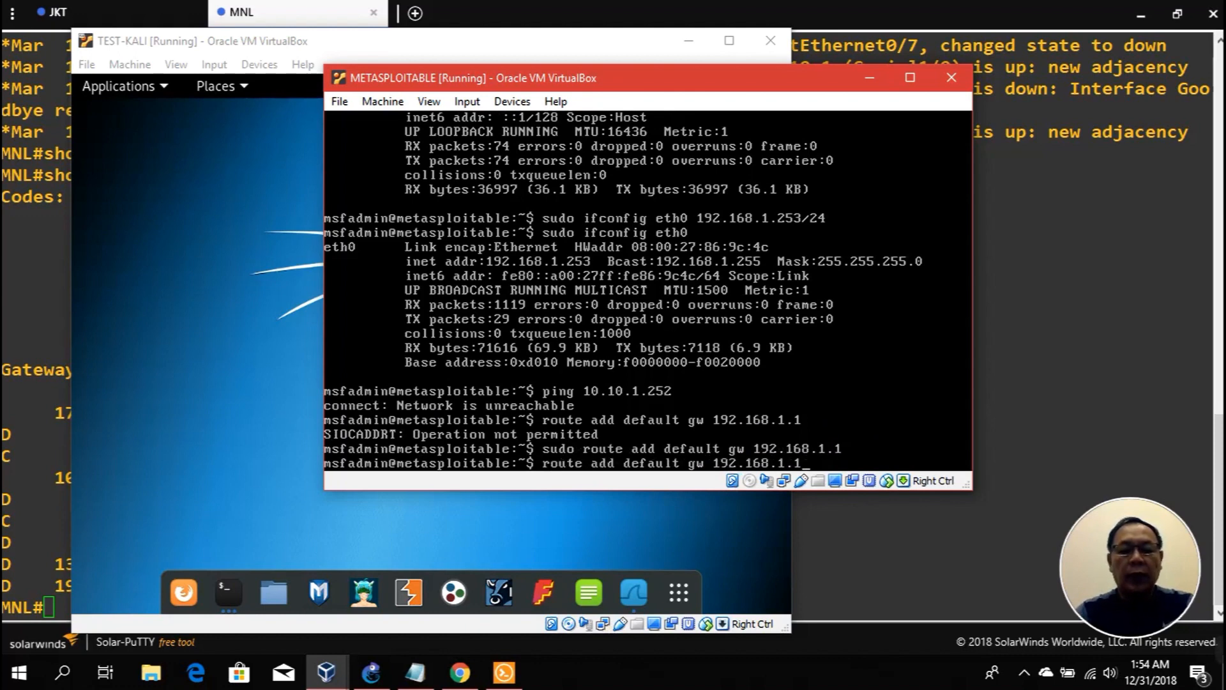
key("Up")
key("Return")
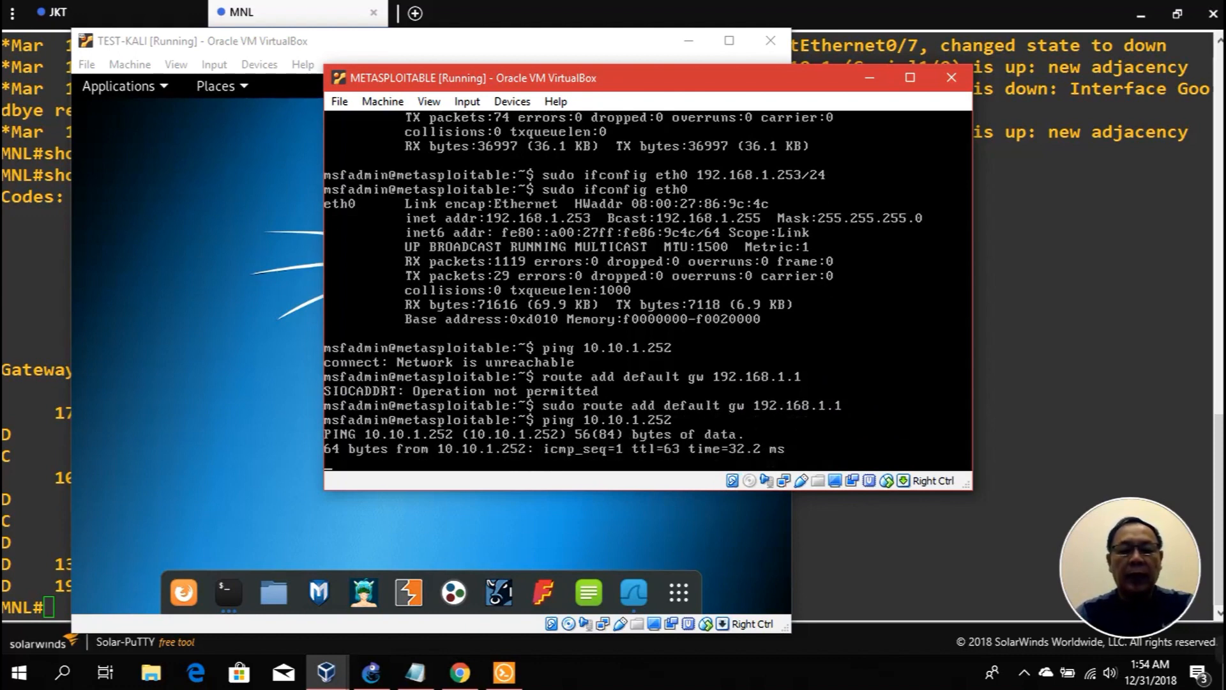
key("ctrl+c")
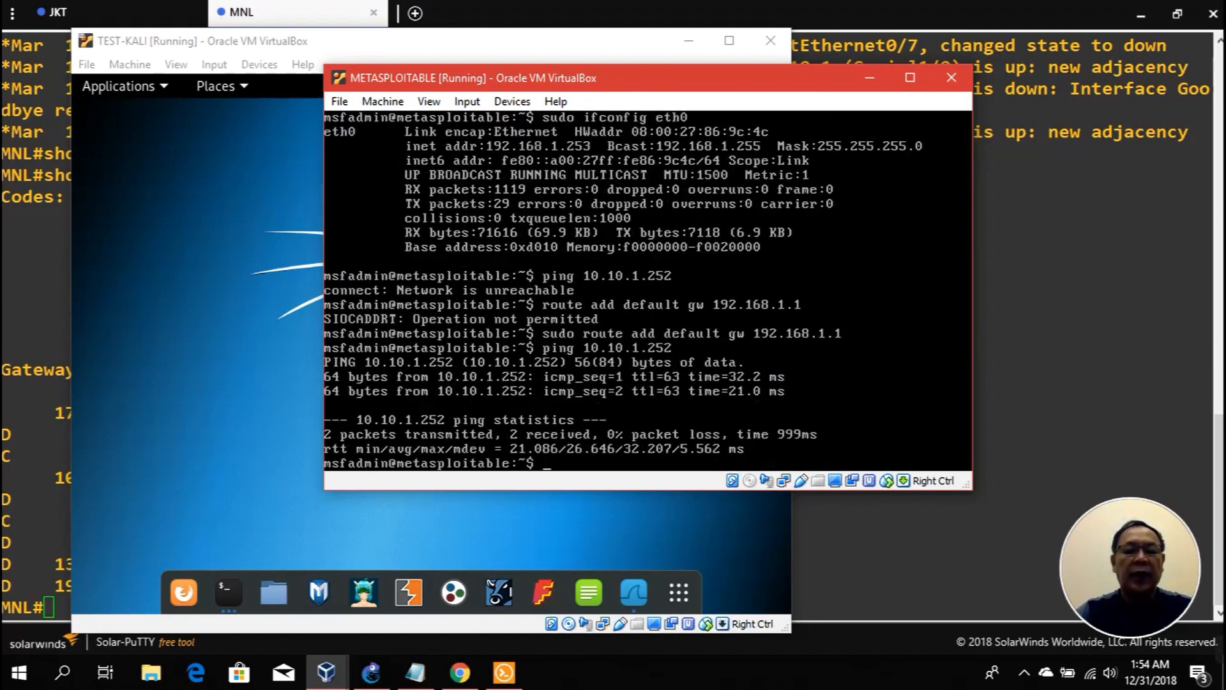
left_click(224, 596)
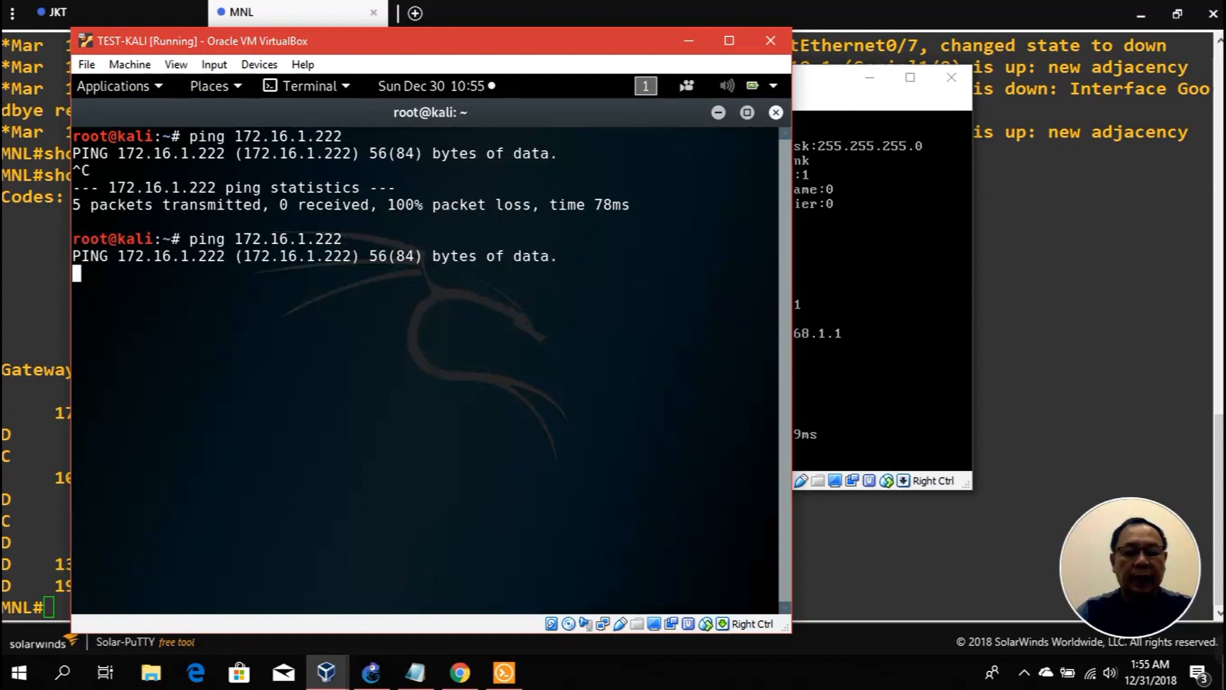
Step: Retry the still-unanswered ping to 172.16.1.222 from Kali, then clear the terminal
key("ctrl+c")
key("Up")
key("Return")
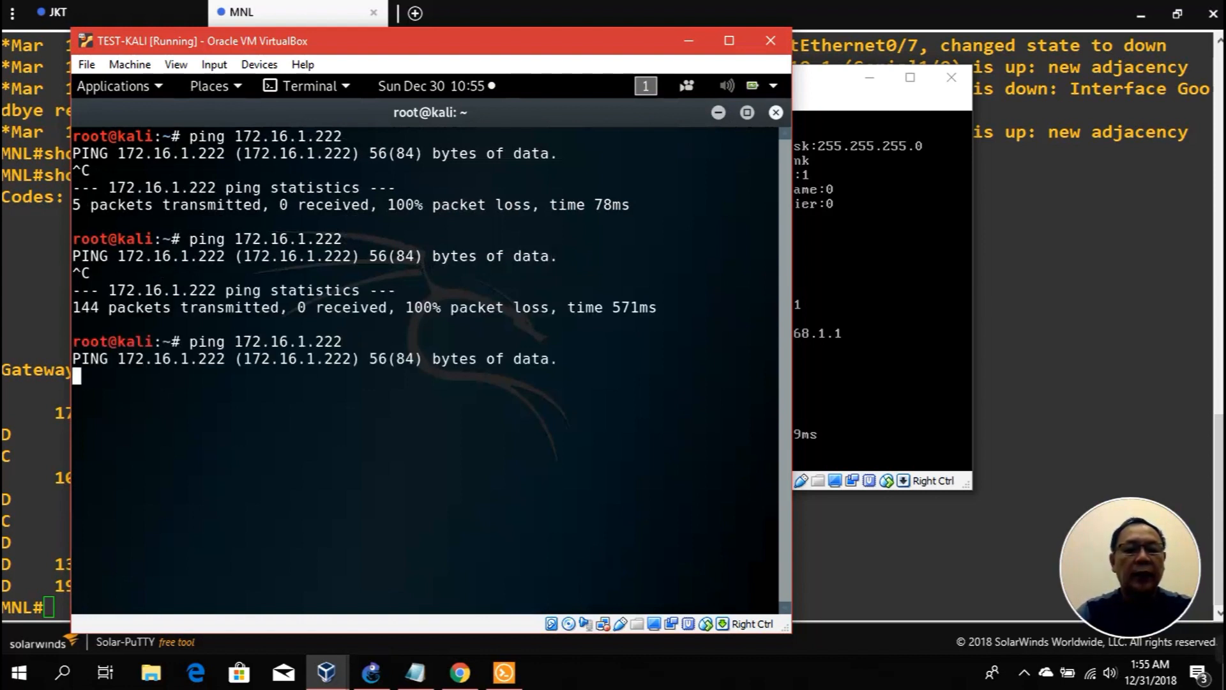
key("ctrl+c")
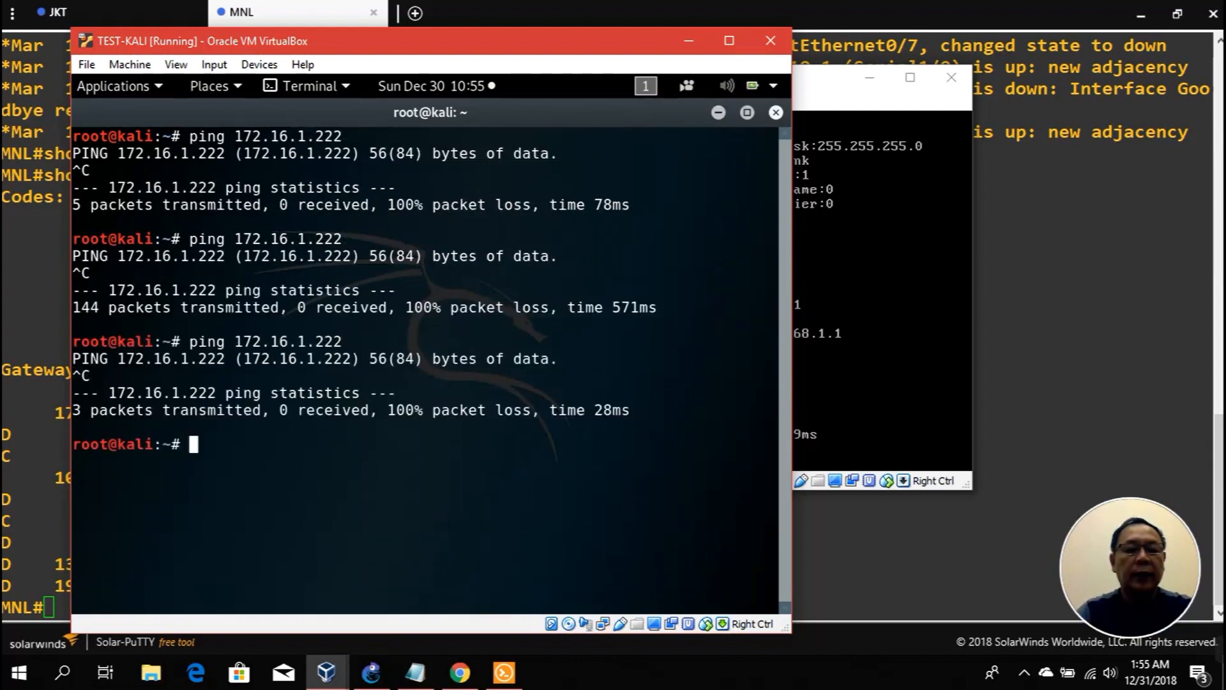
type("clear")
key("Return")
Step: Ping Metasploitable at 192.168.1.253 from Kali for 4/4 replies, 0% loss
type("ping 192.168.1.")
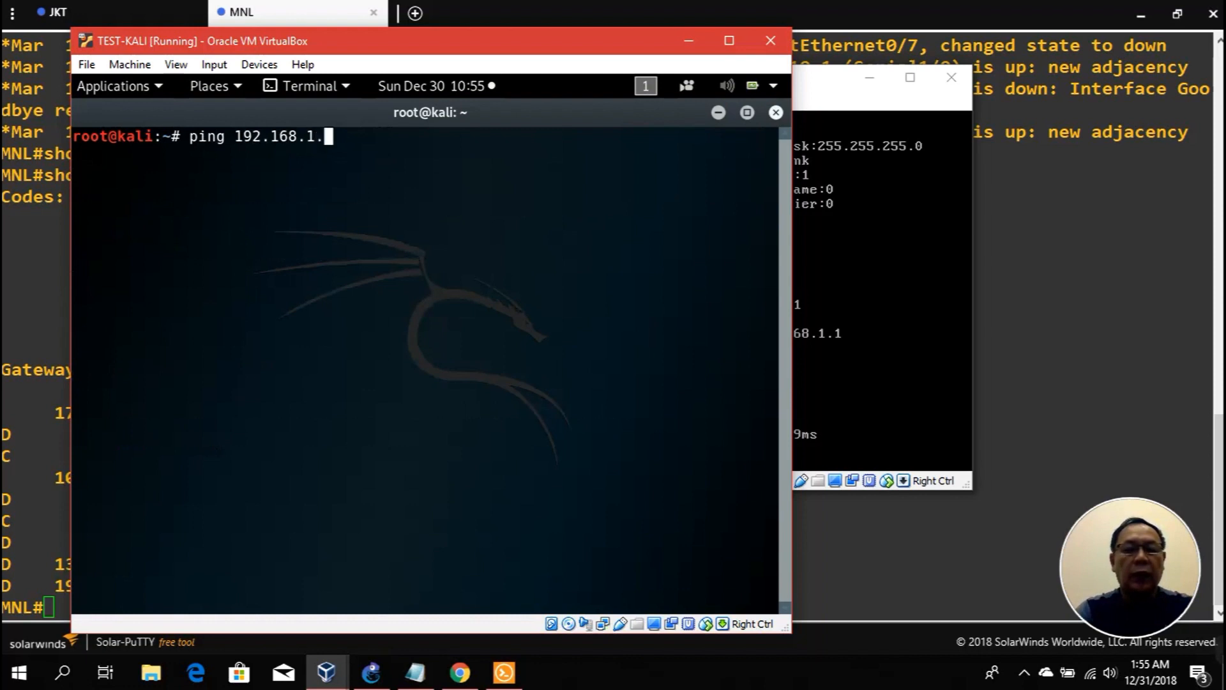
type("253")
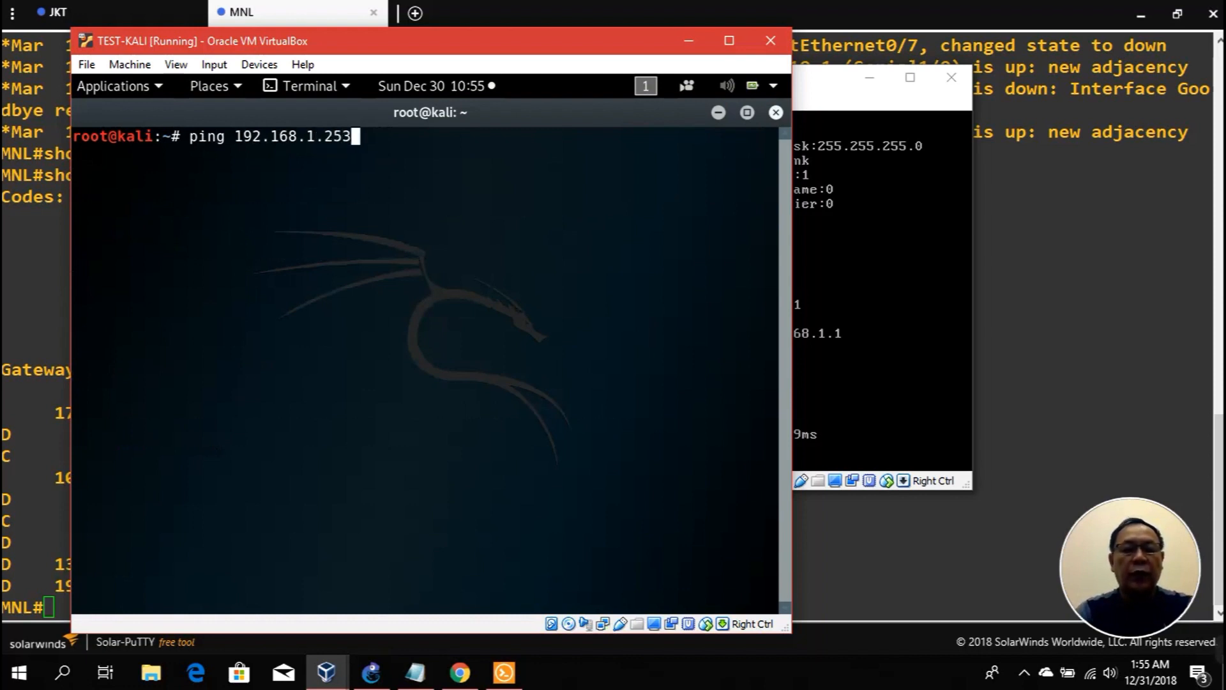
key("Return")
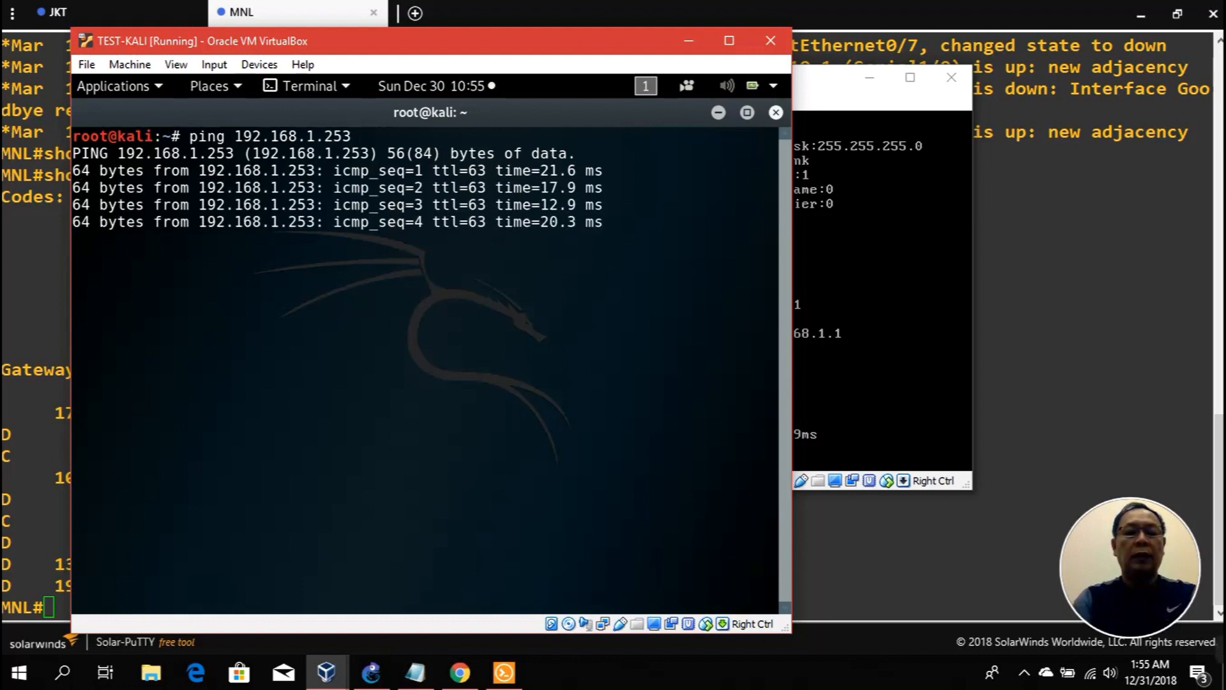
key("ctrl+c")
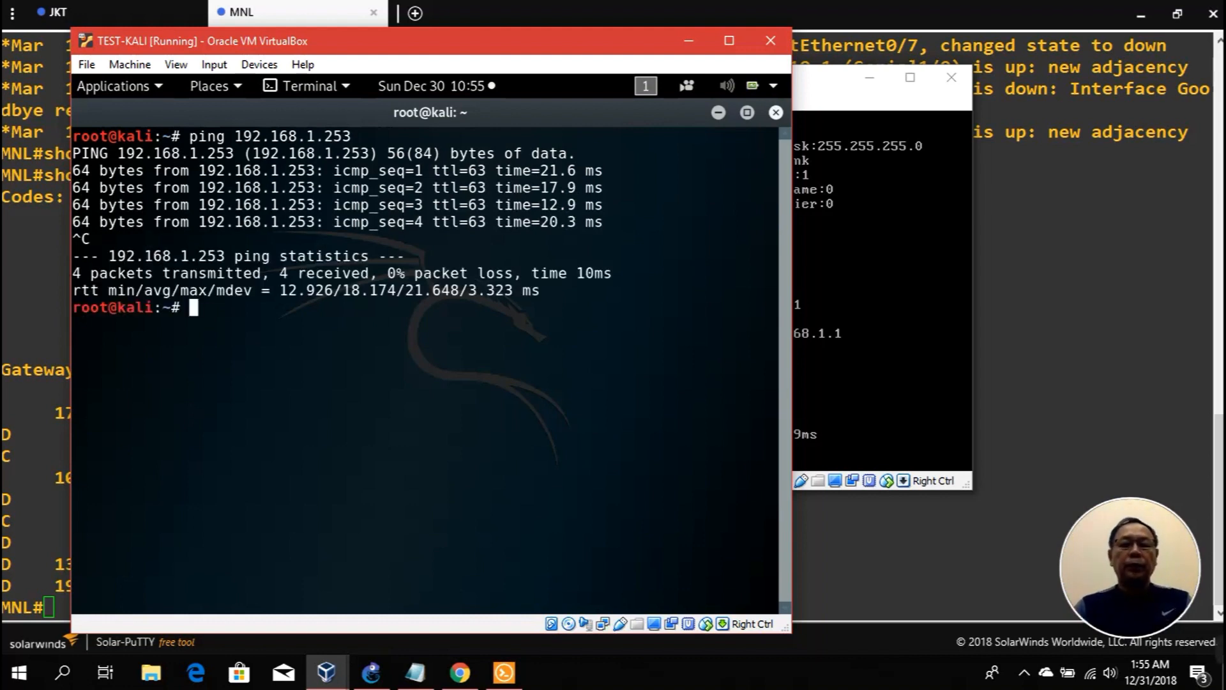
left_click(718, 112)
mouse_move(383, 678)
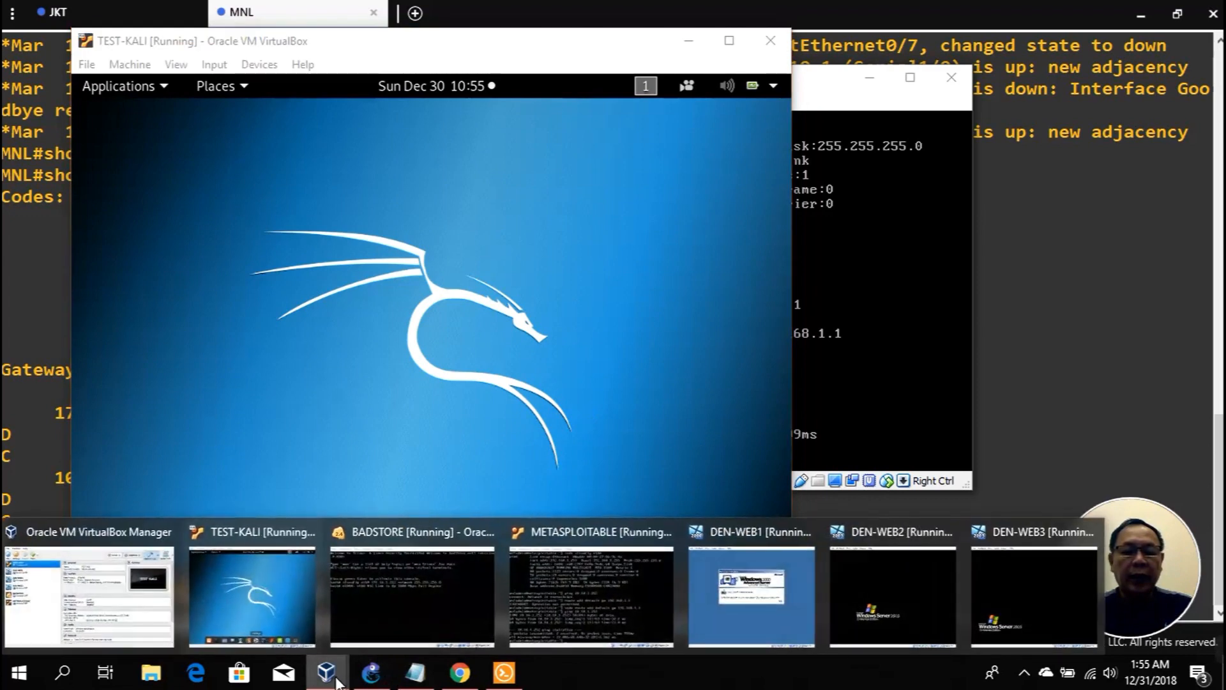
Step: Bring up the BadStore console and list its interface settings with ifconfig
left_click(369, 611)
left_click(574, 377)
key("Return")
type("ifconfig")
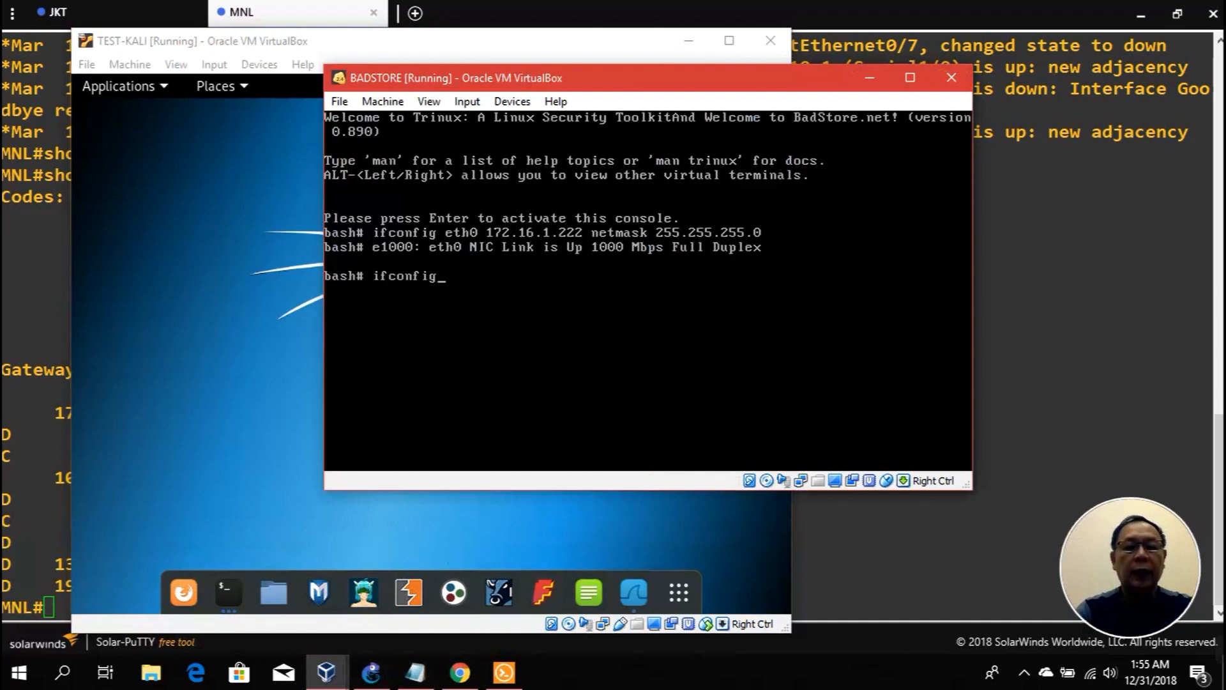
key("Return")
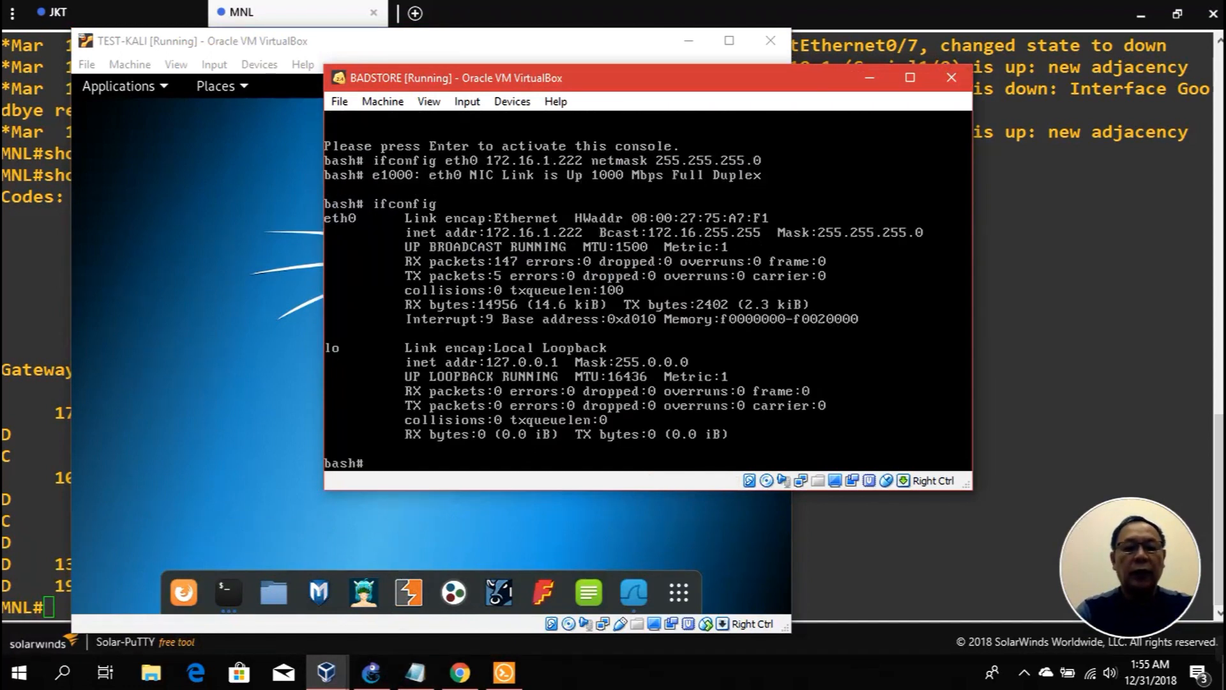
Step: Set BadStore's default gateway to 172.16.1.1, correcting the mistyped 'router' command
type("rout")
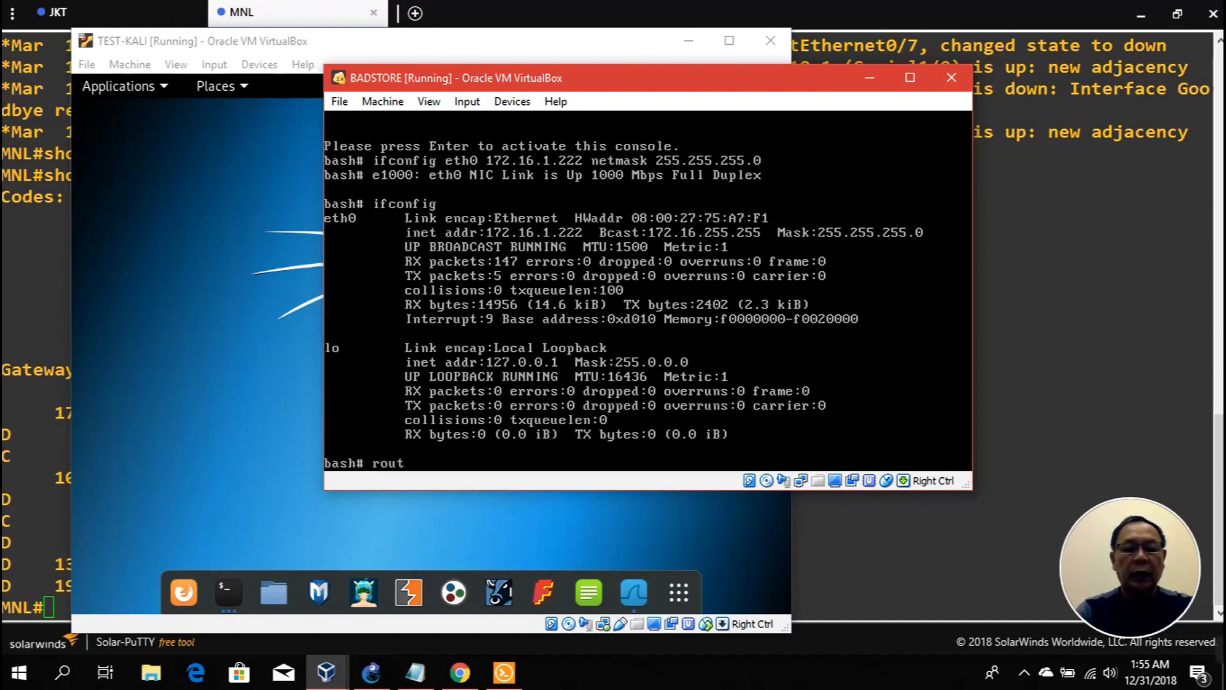
type("er add def")
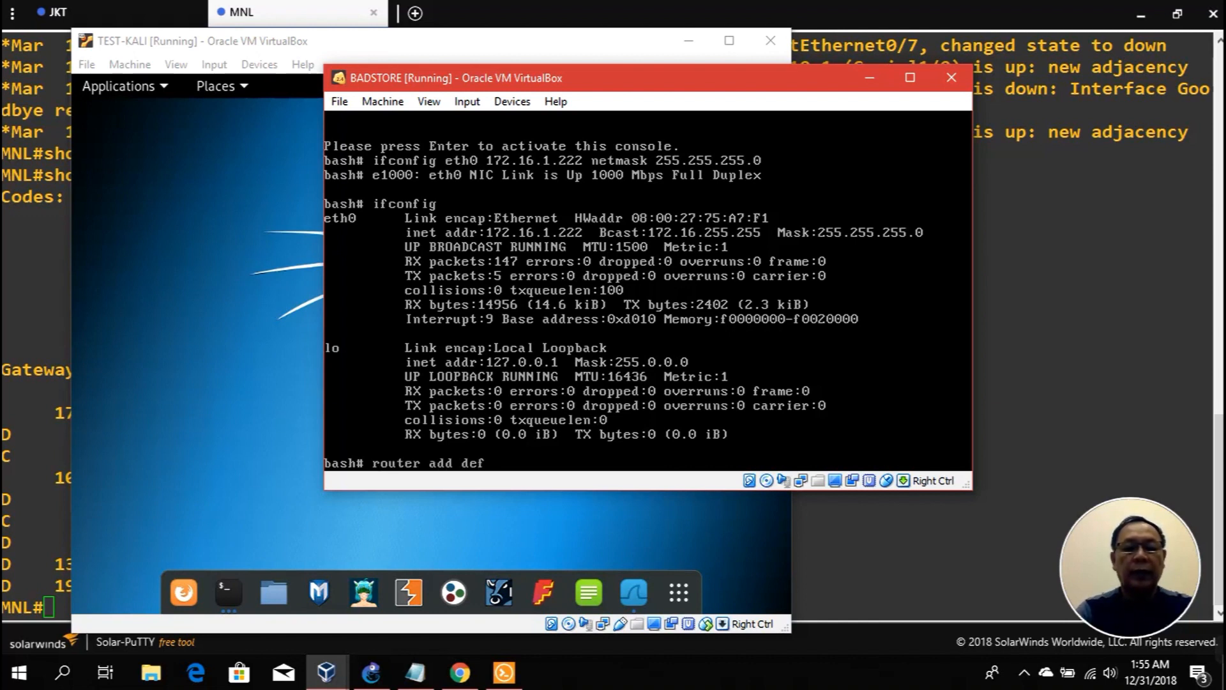
type("ault gw 172")
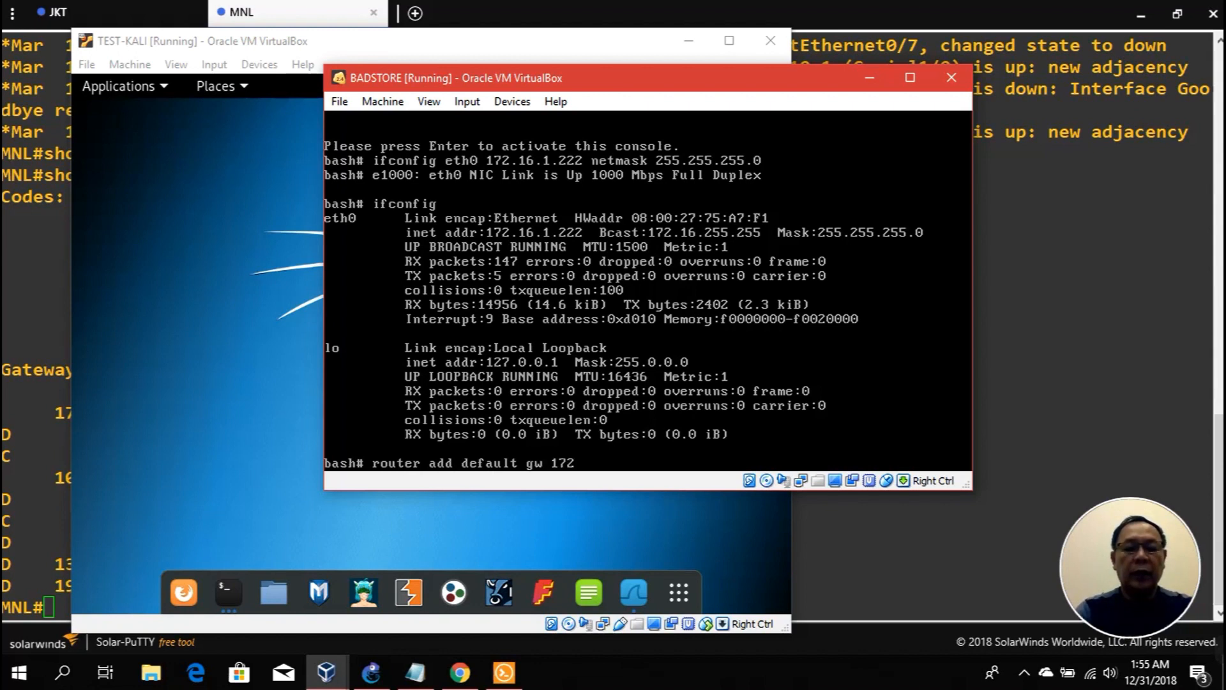
type(".16.1.1")
key("Return")
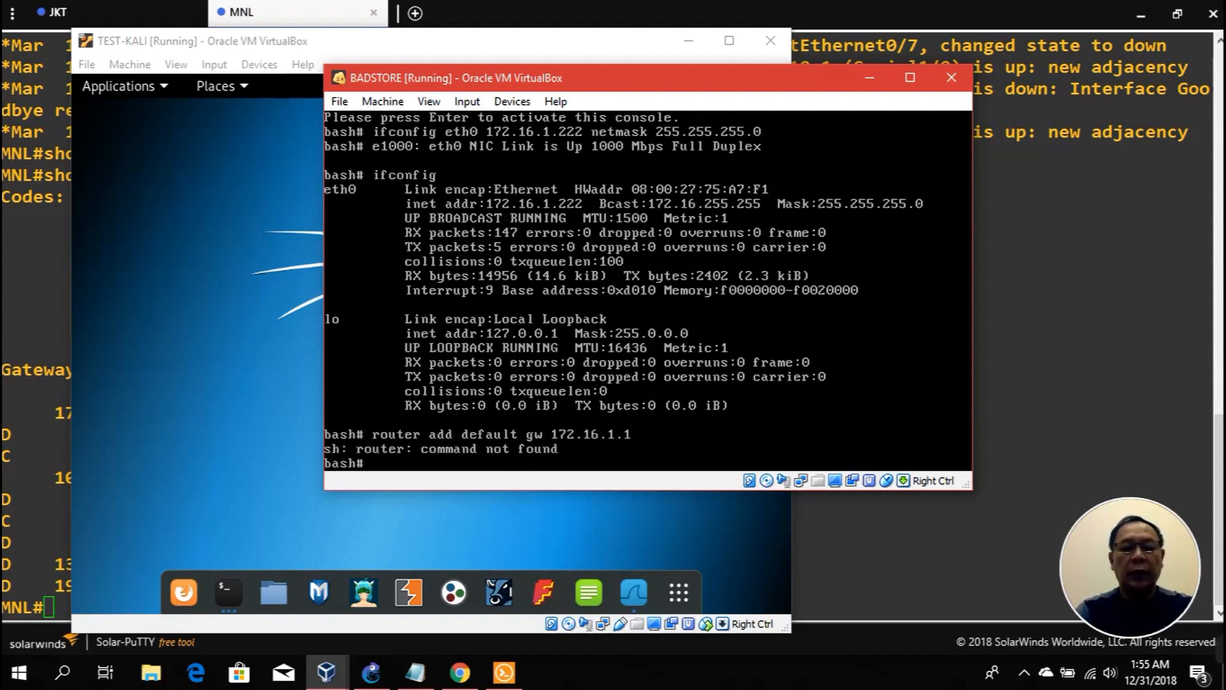
key("Up")
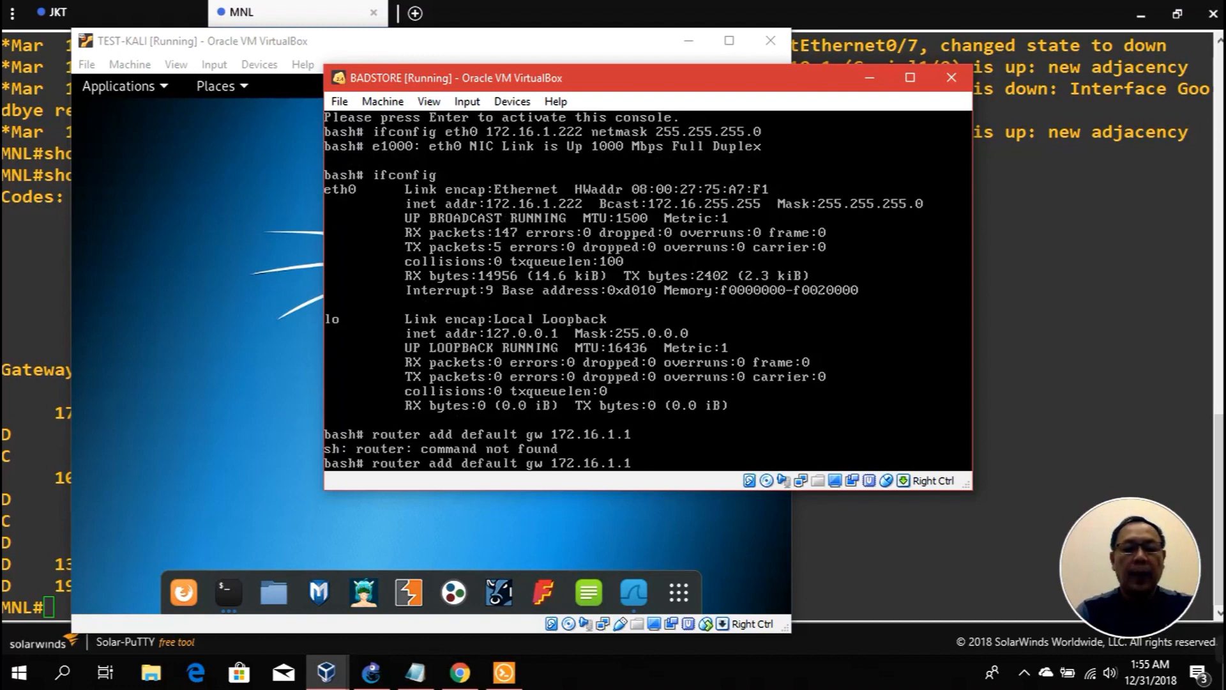
key("Left")
key("Left")
key("Left")
key("Left")
key("Left")
key("Left")
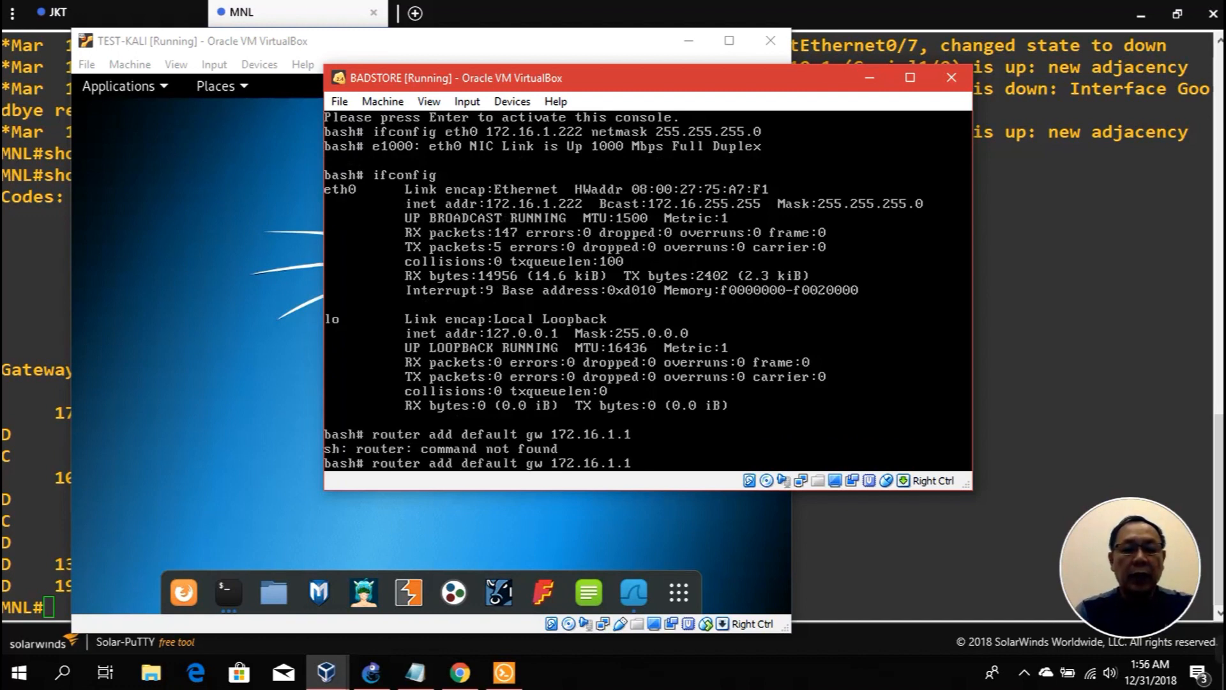
key("BackSpace")
key("Return")
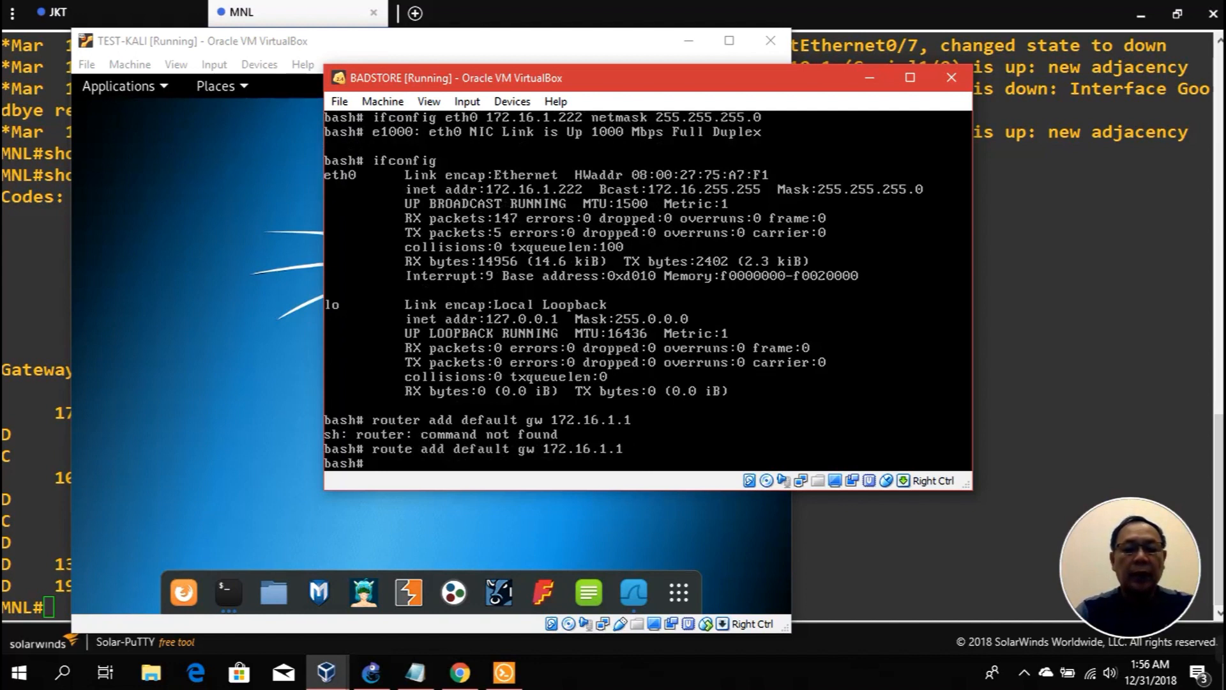
Step: Ping Kali's 10.10.1.252 from BadStore, getting 1/1 reply
type("ping")
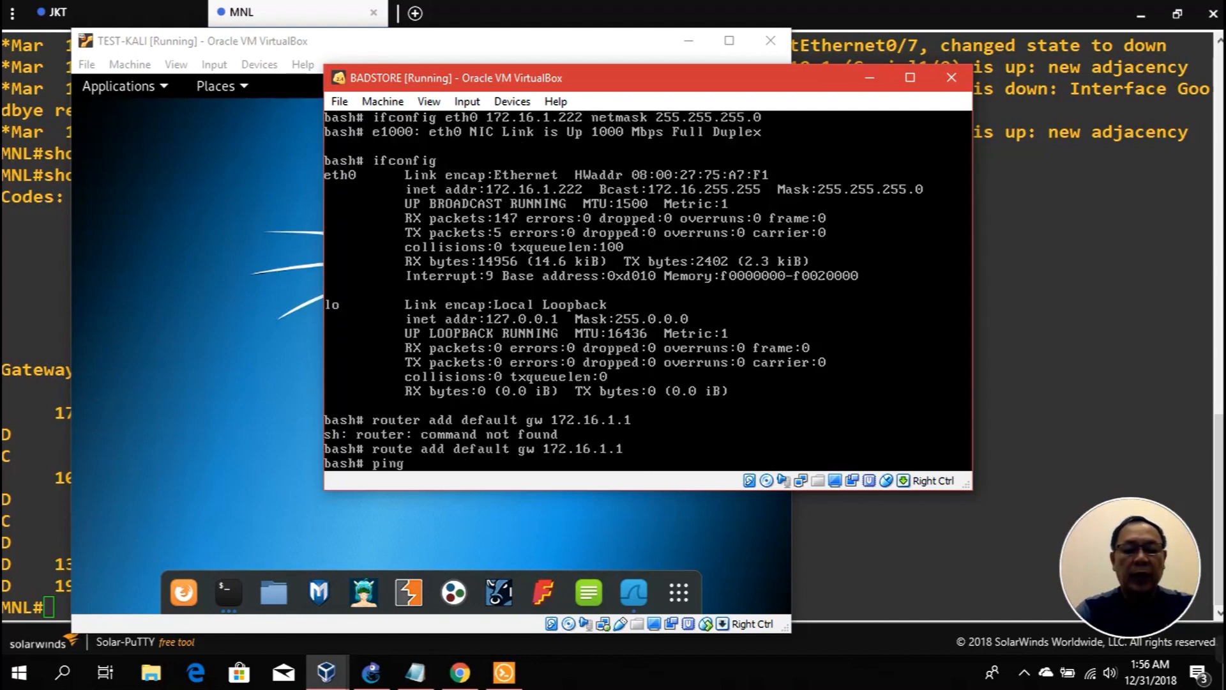
type(" 10")
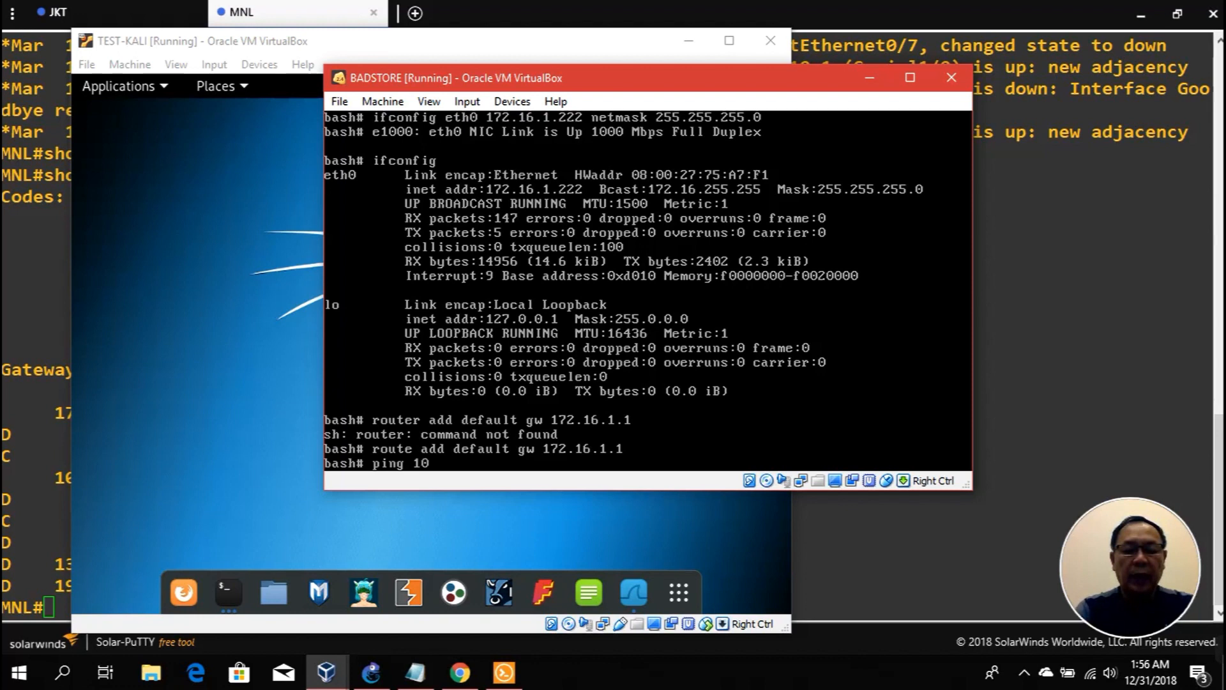
type(".10.1.252")
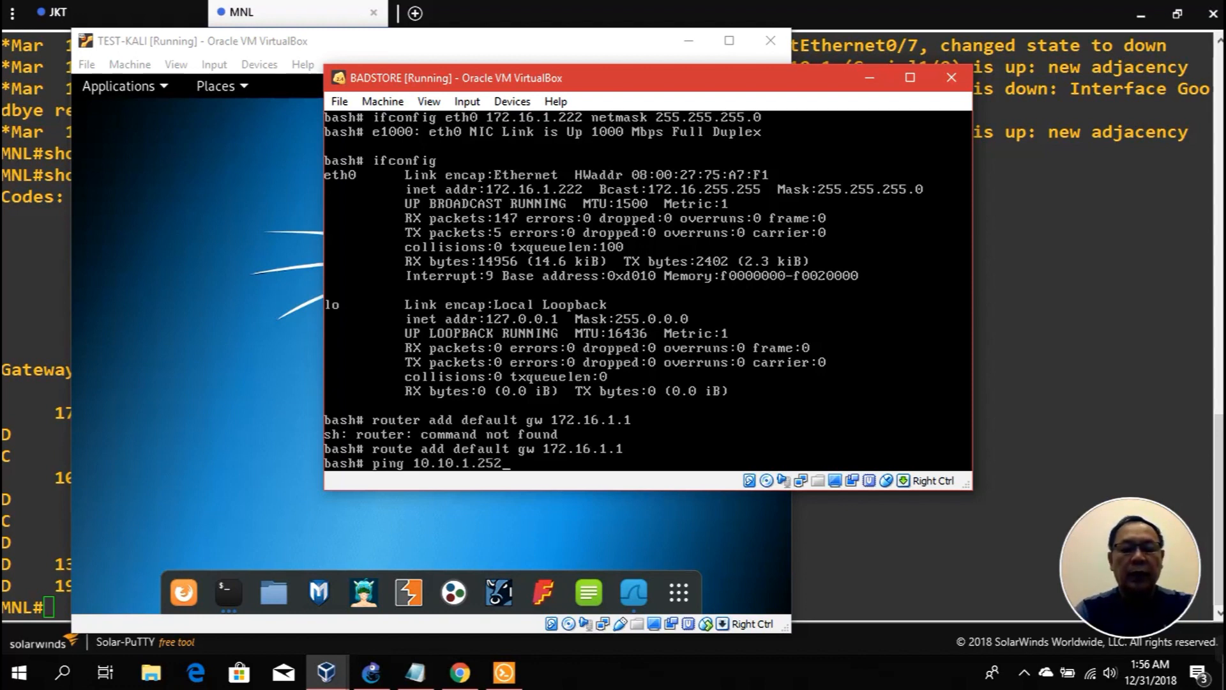
key("Return")
key("ctrl+c")
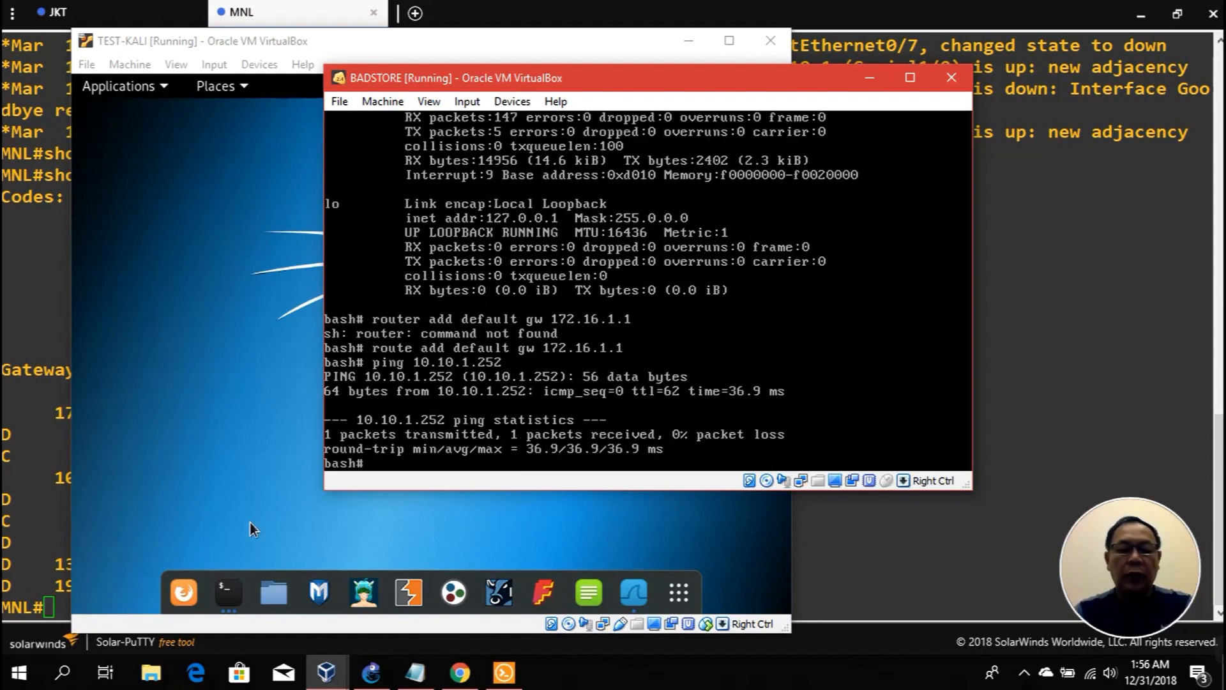
left_click(243, 604)
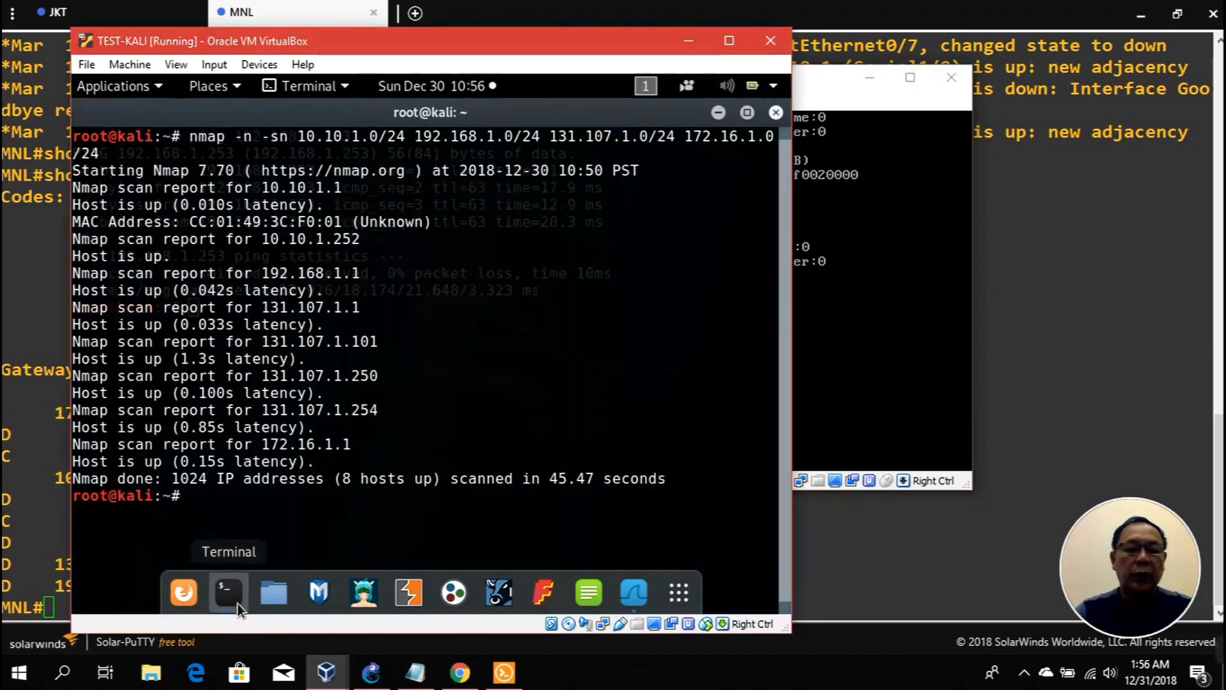
Step: Ping BadStore at 172.16.1.222 from the Kali terminal
left_click(237, 603)
left_click(238, 603)
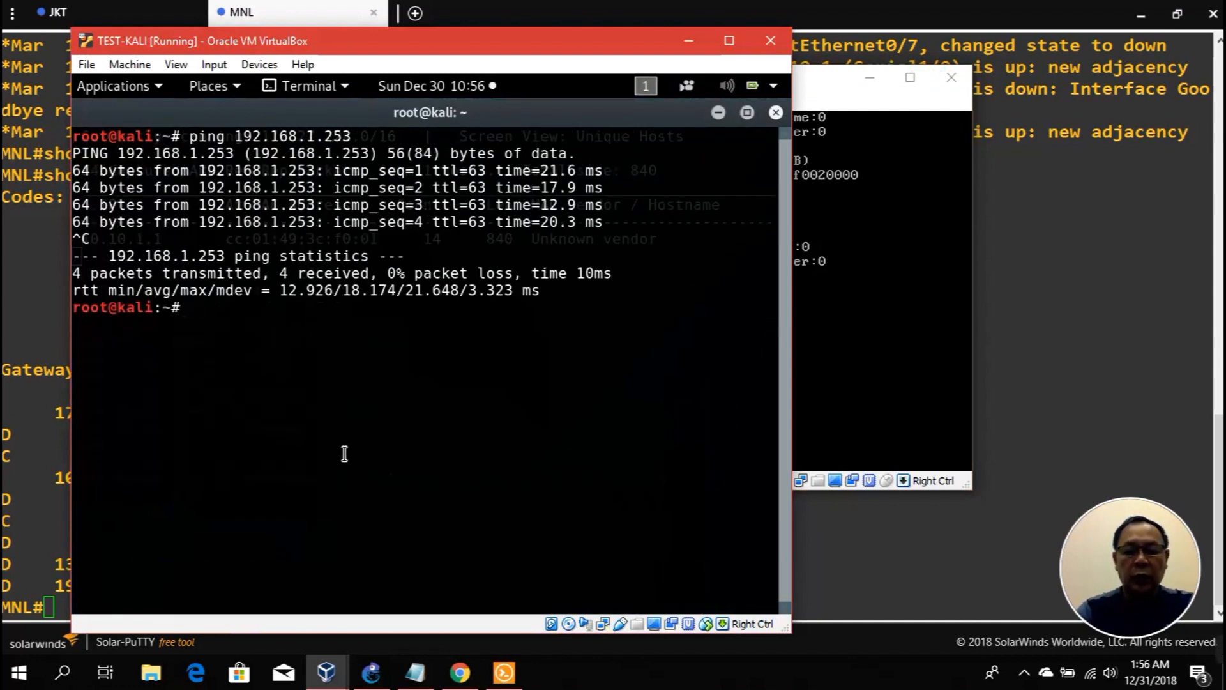
key("Up")
key("BackSpace")
key("BackSpace")
key("BackSpace")
key("BackSpace")
key("BackSpace")
key("BackSpace")
key("BackSpace")
key("BackSpace")
key("BackSpace")
key("BackSpace")
key("BackSpace")
key("BackSpace")
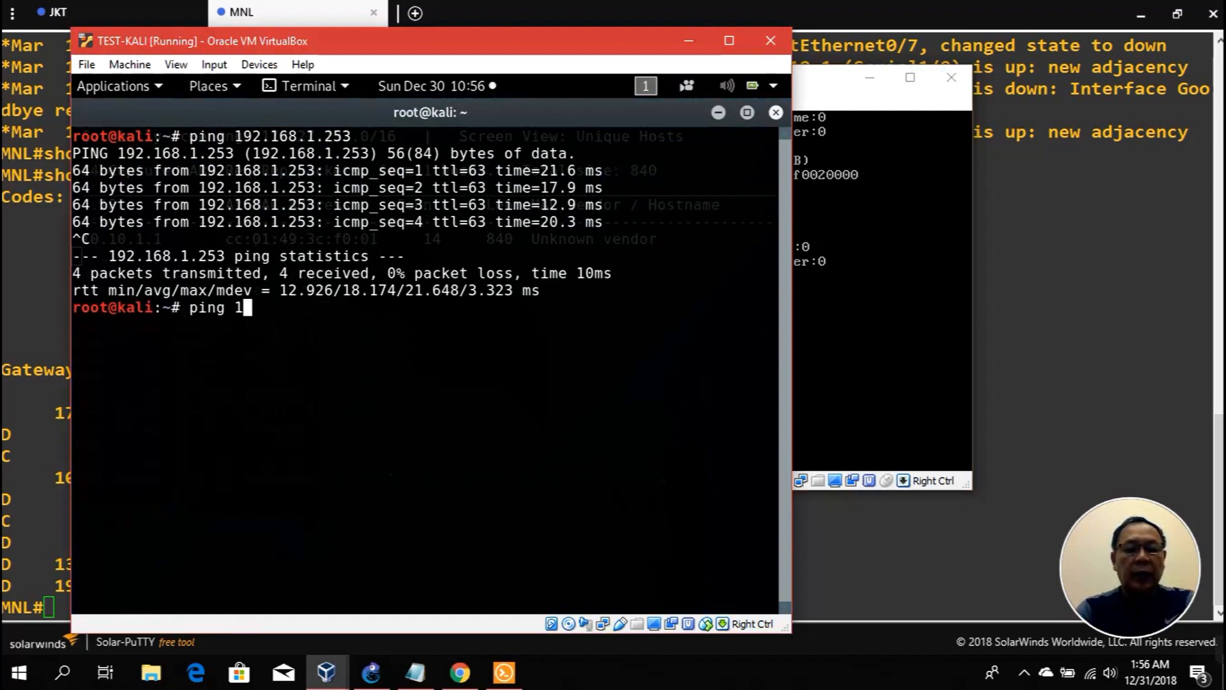
type("72.16.1.222")
key("Return")
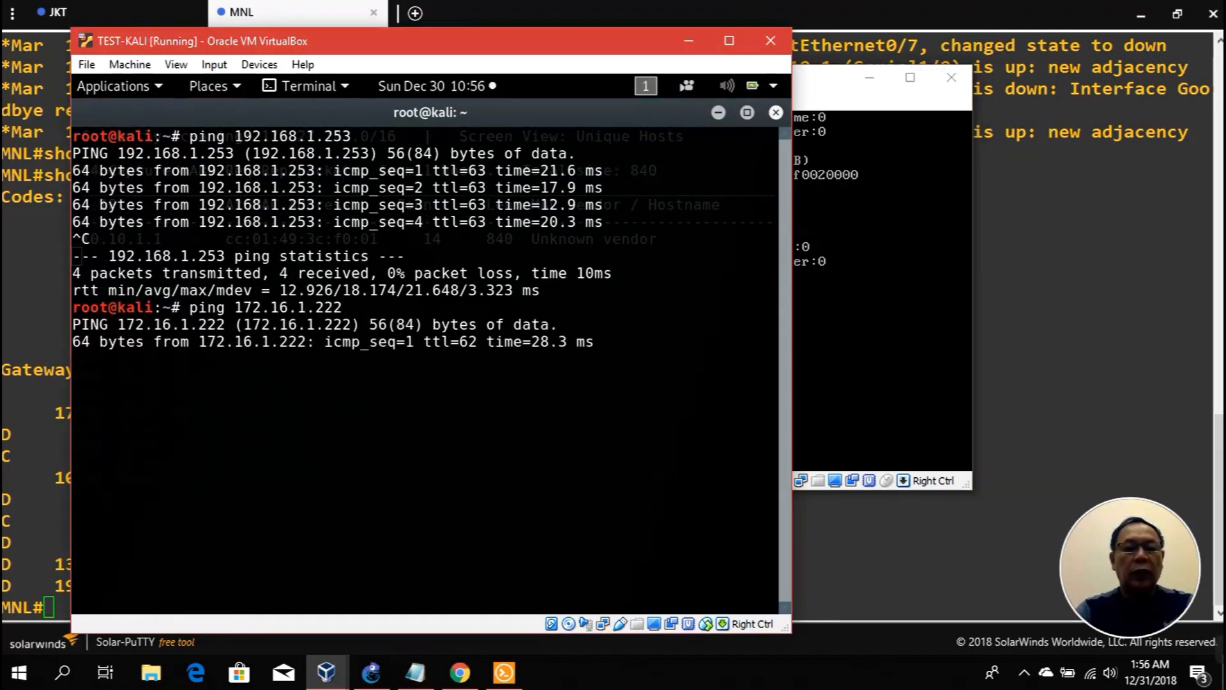
key("ctrl+c")
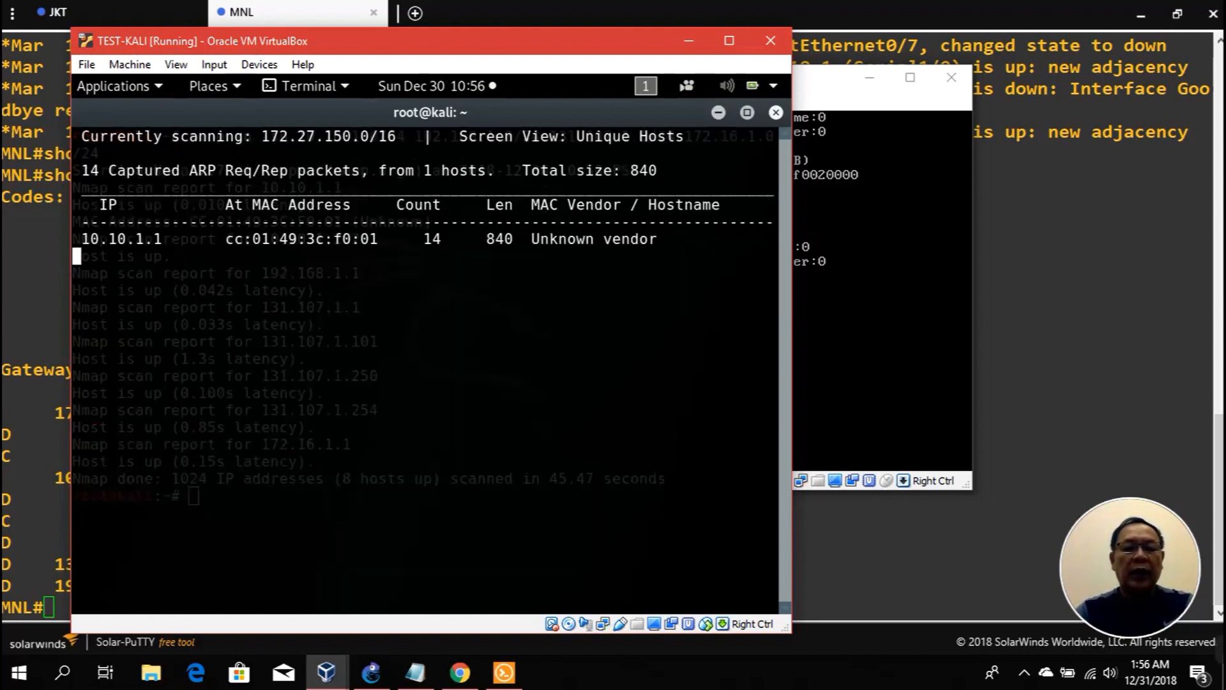
Step: Clear the terminal and rerun the nmap -sn sweep of the four lab subnets
key("ctrl+c")
type("clear")
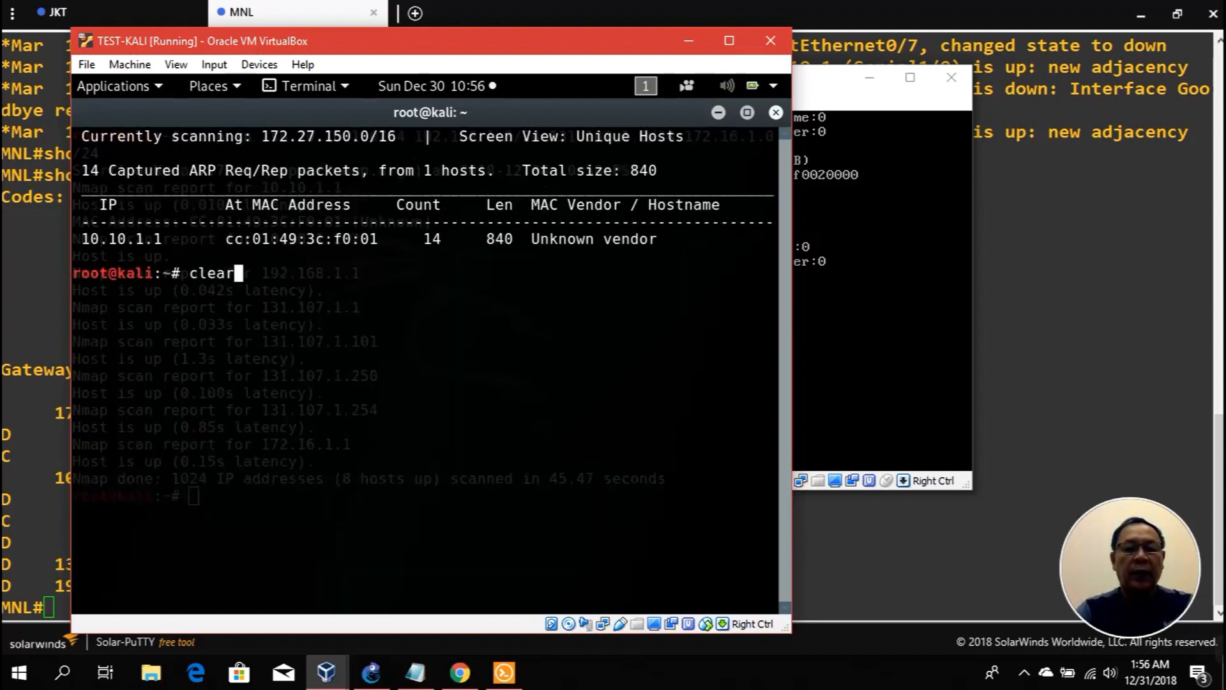
key("Return")
key("Up")
key("Up")
key("Return")
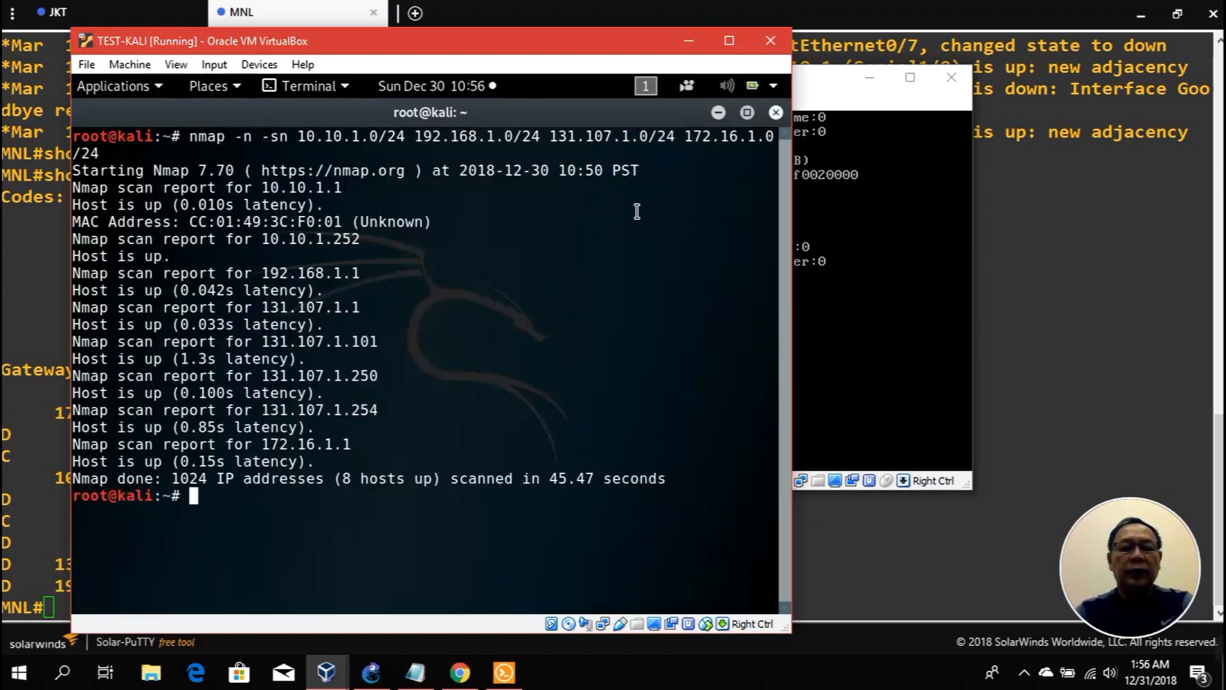
type("clear")
key("Return")
key("Up")
key("Return")
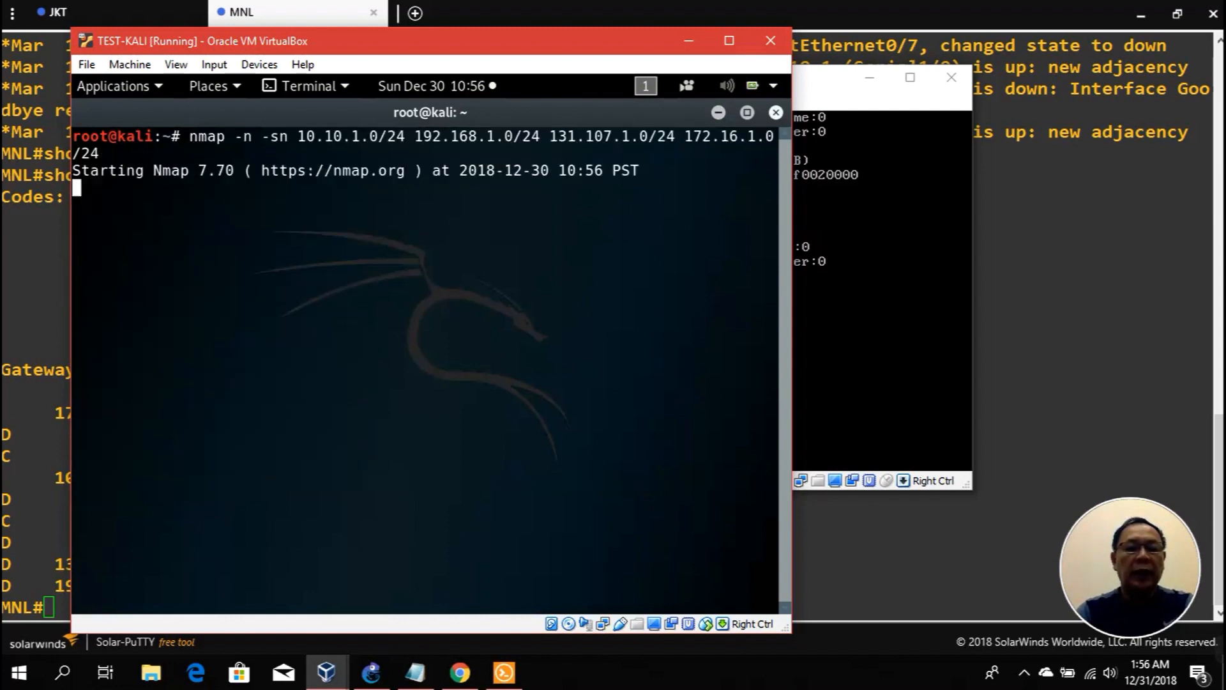
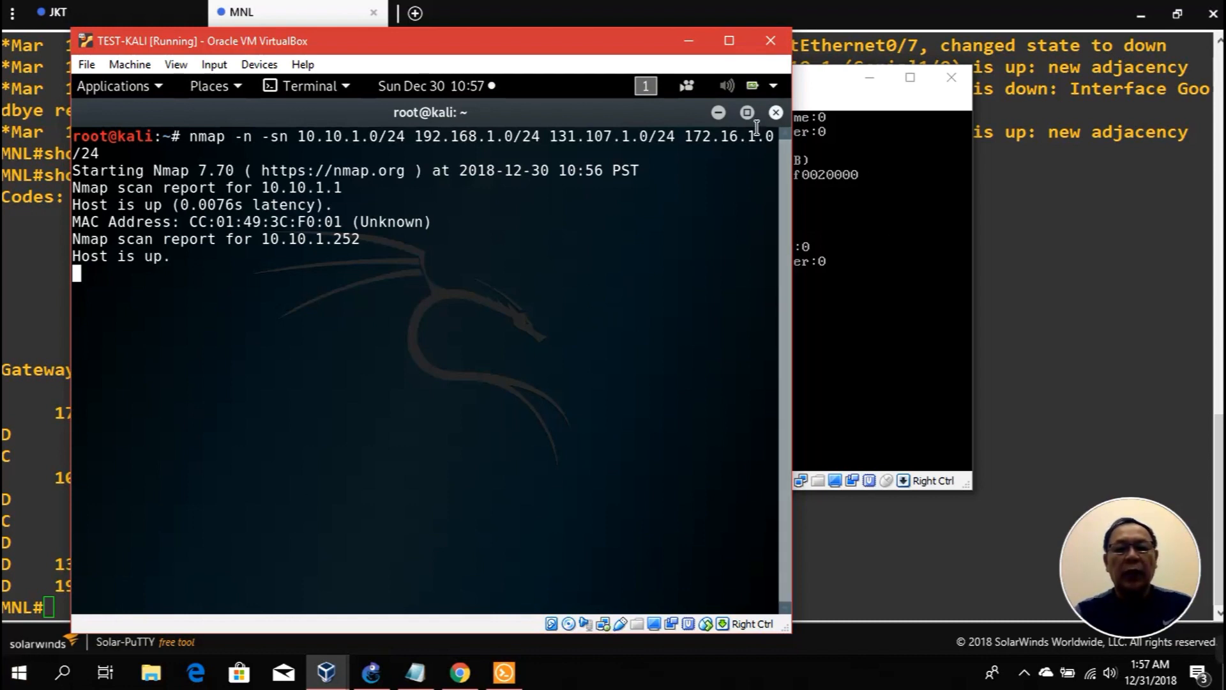
Step: In a new Kali terminal, start nmap -n on 10.10.1.0/24, 131.107.1.0/24, 172.16.1.0/24 and 192.168.1.0/24
left_click(718, 113)
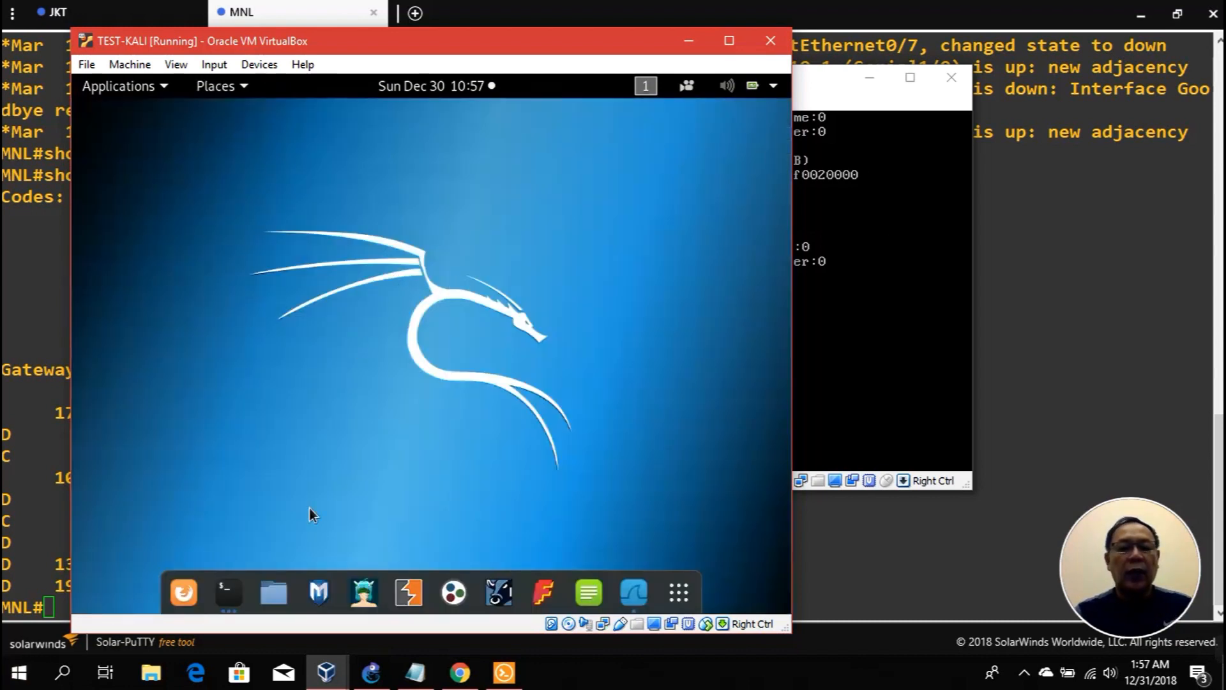
right_click(231, 593)
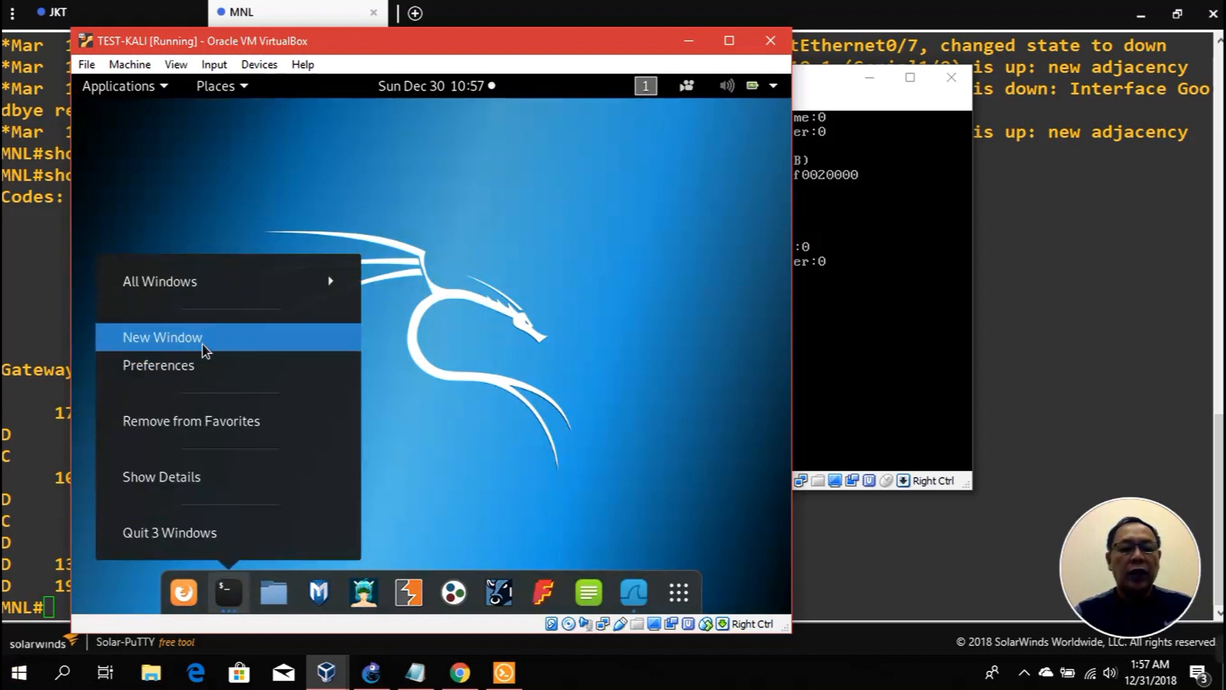
left_click(256, 345)
type("nmap")
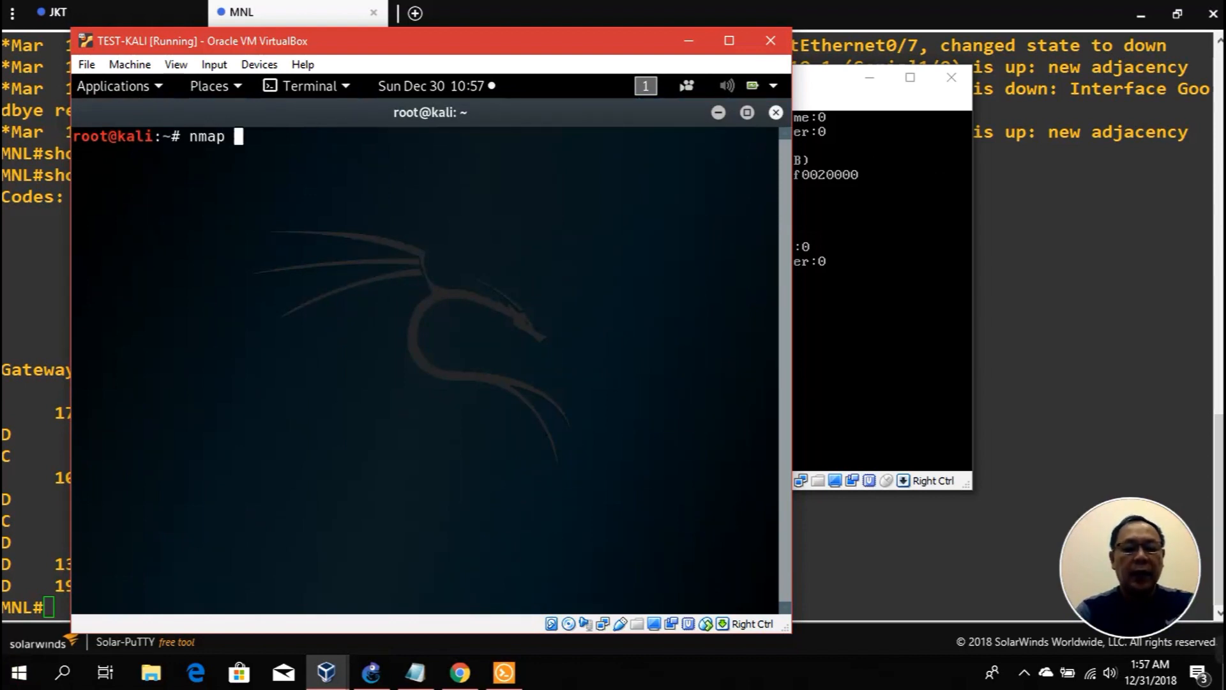
type(" -n")
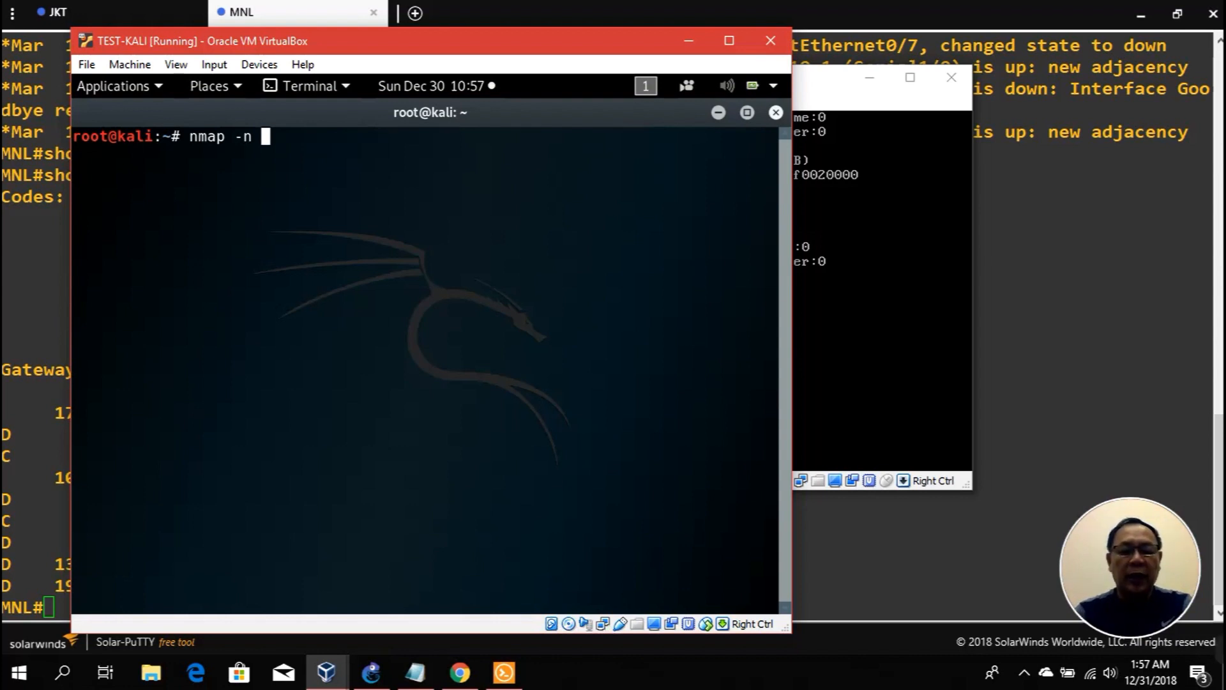
type("10.10.")
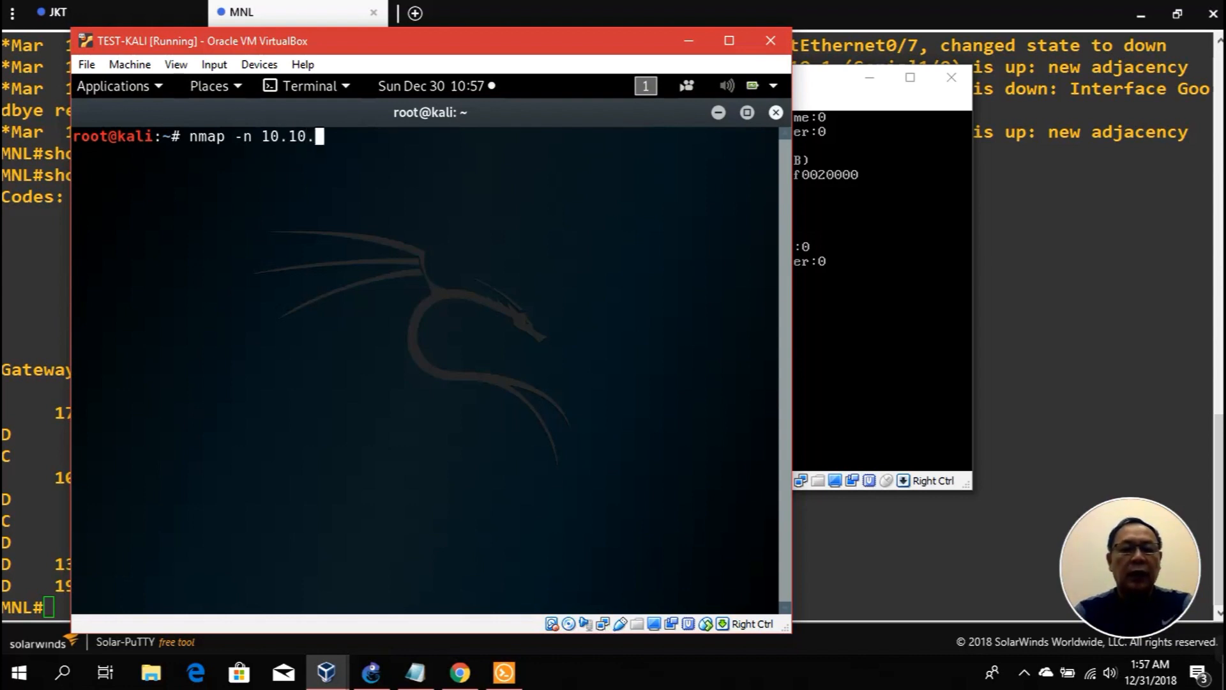
type("1.1")
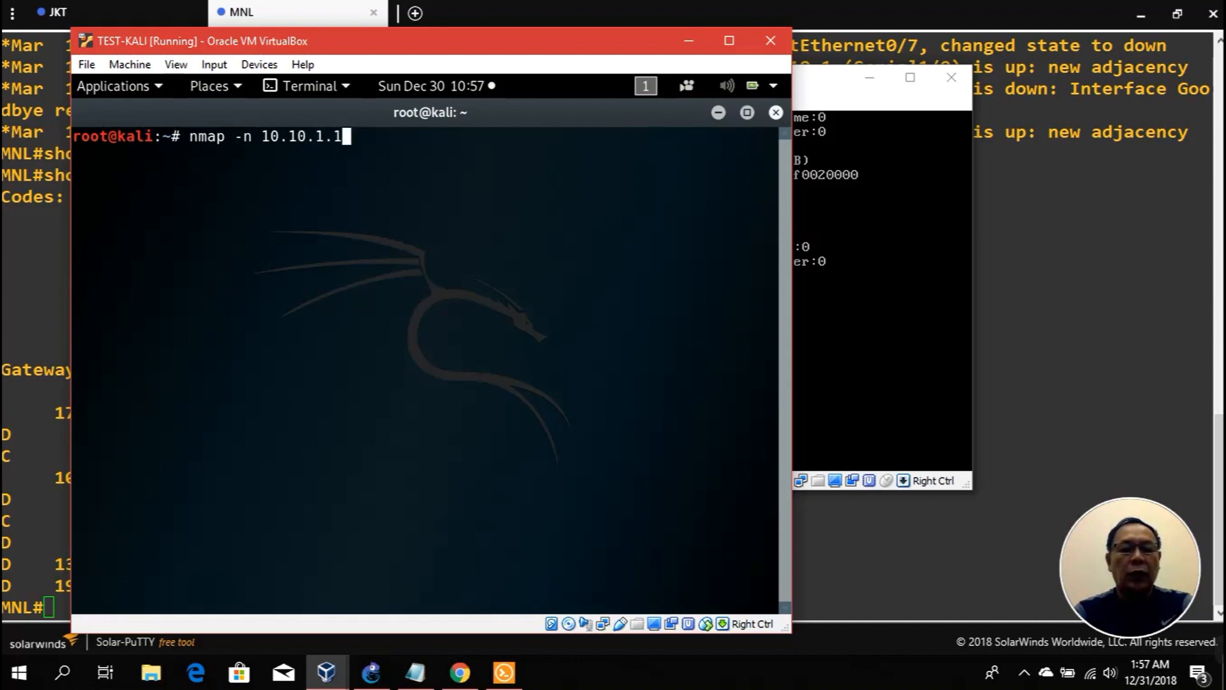
key("BackSpace")
type("0/24")
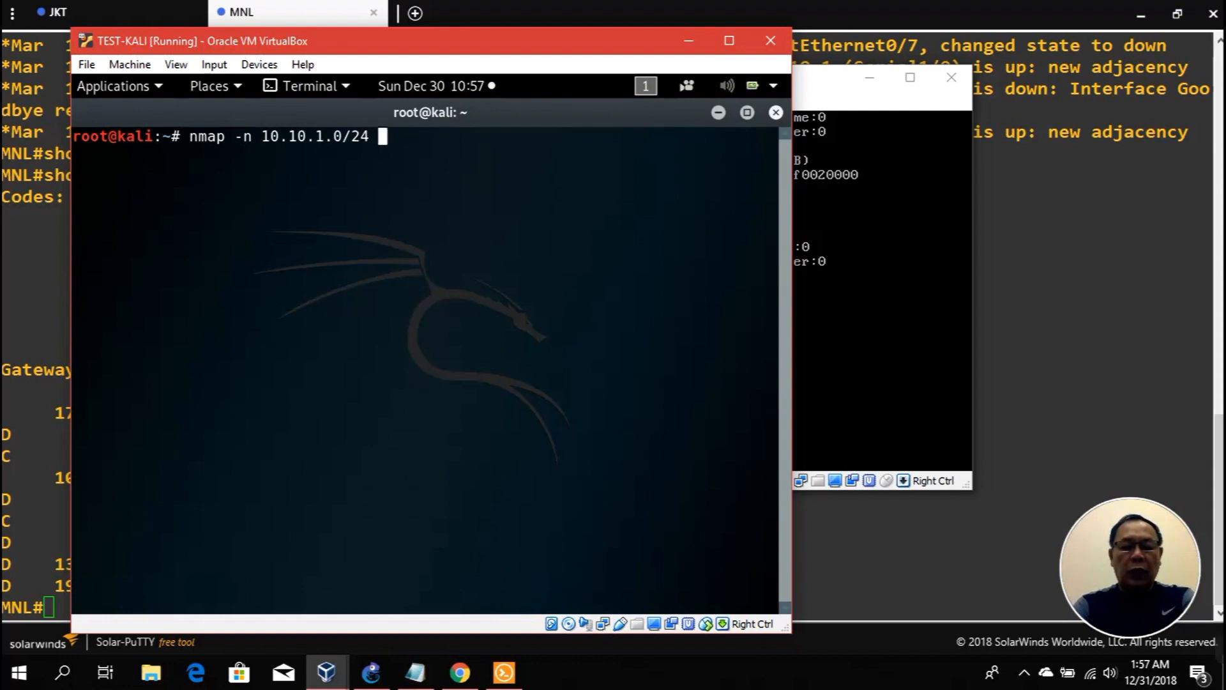
type(" 131")
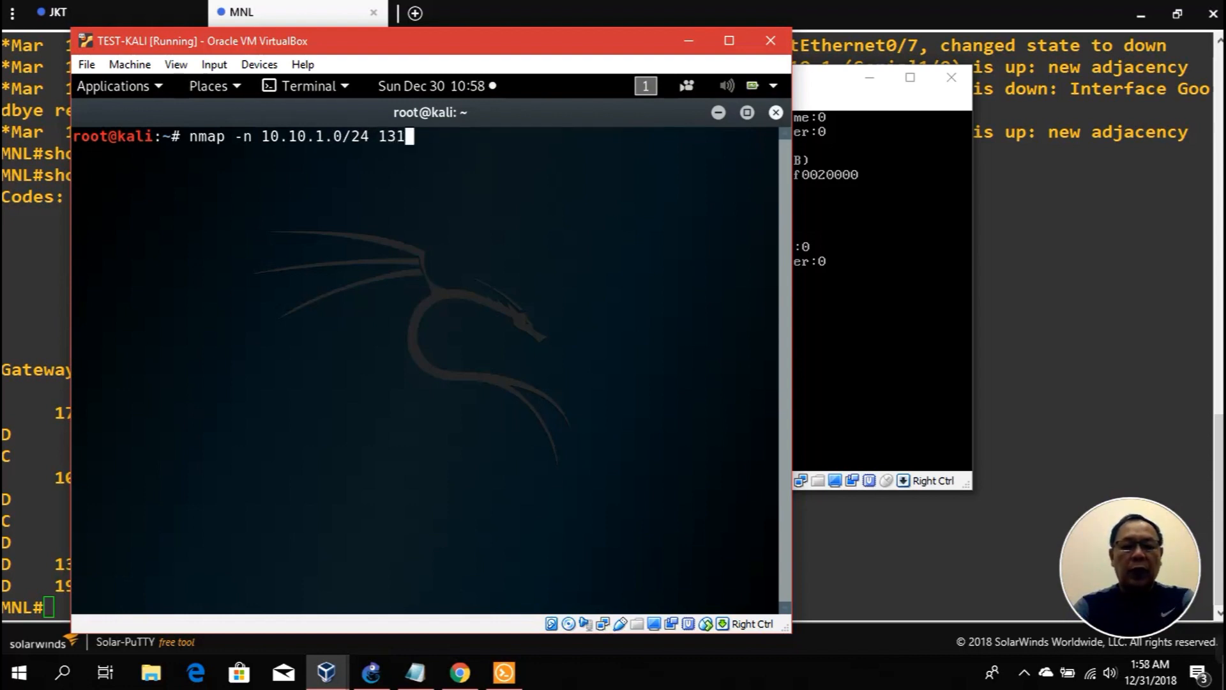
type(".107.1.")
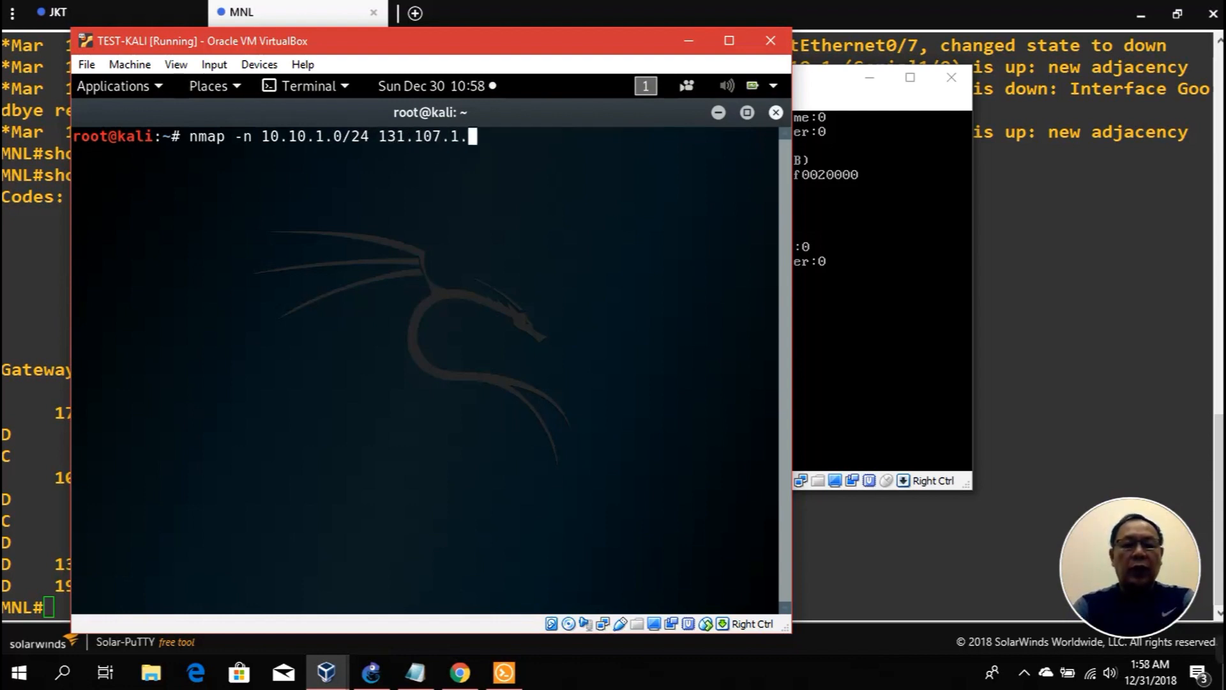
type("0/24 ")
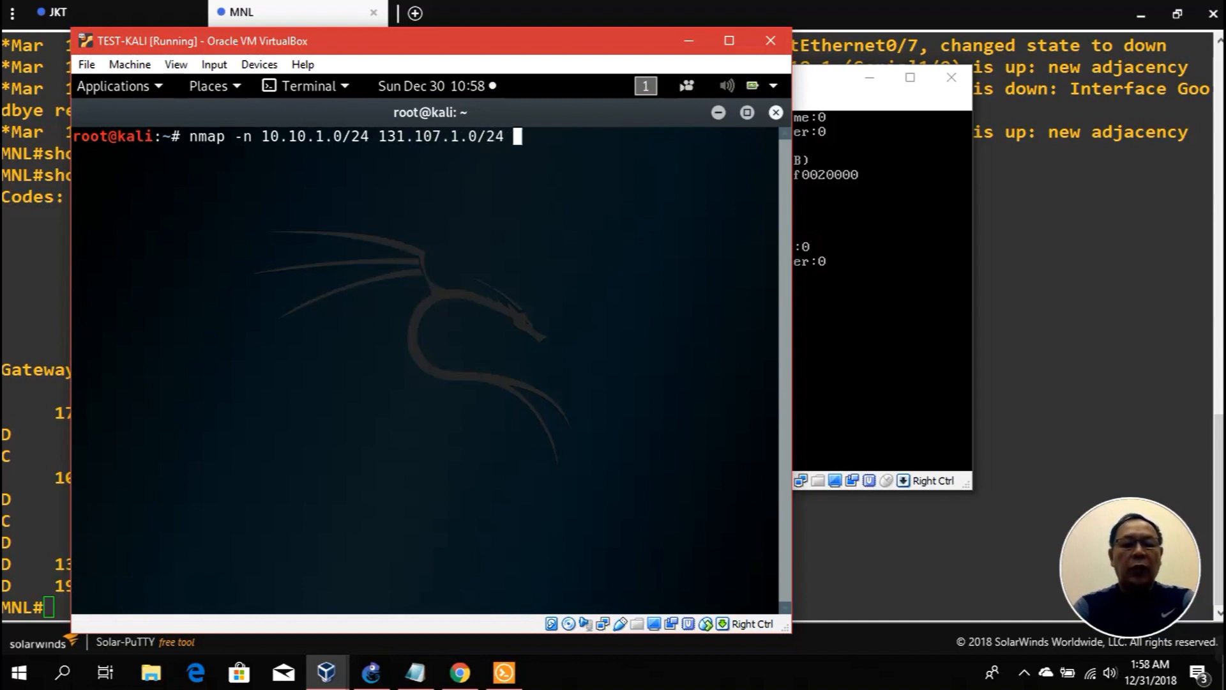
type("172.")
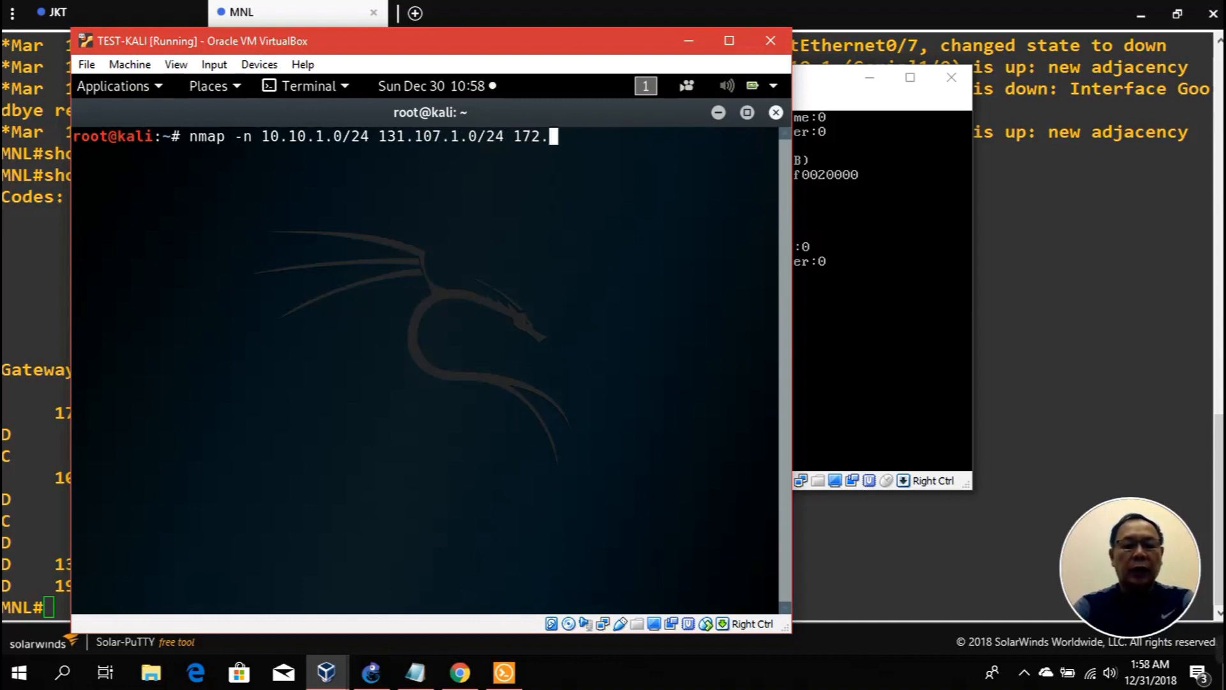
type("16.1.0/2")
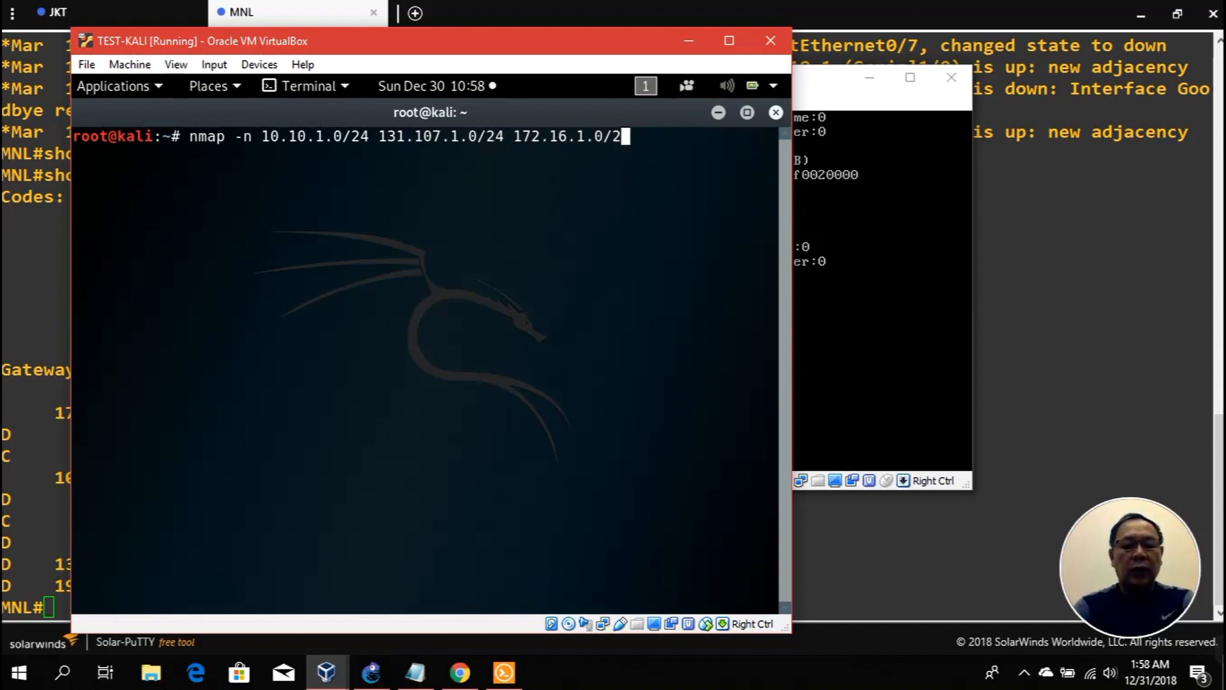
type("4 ")
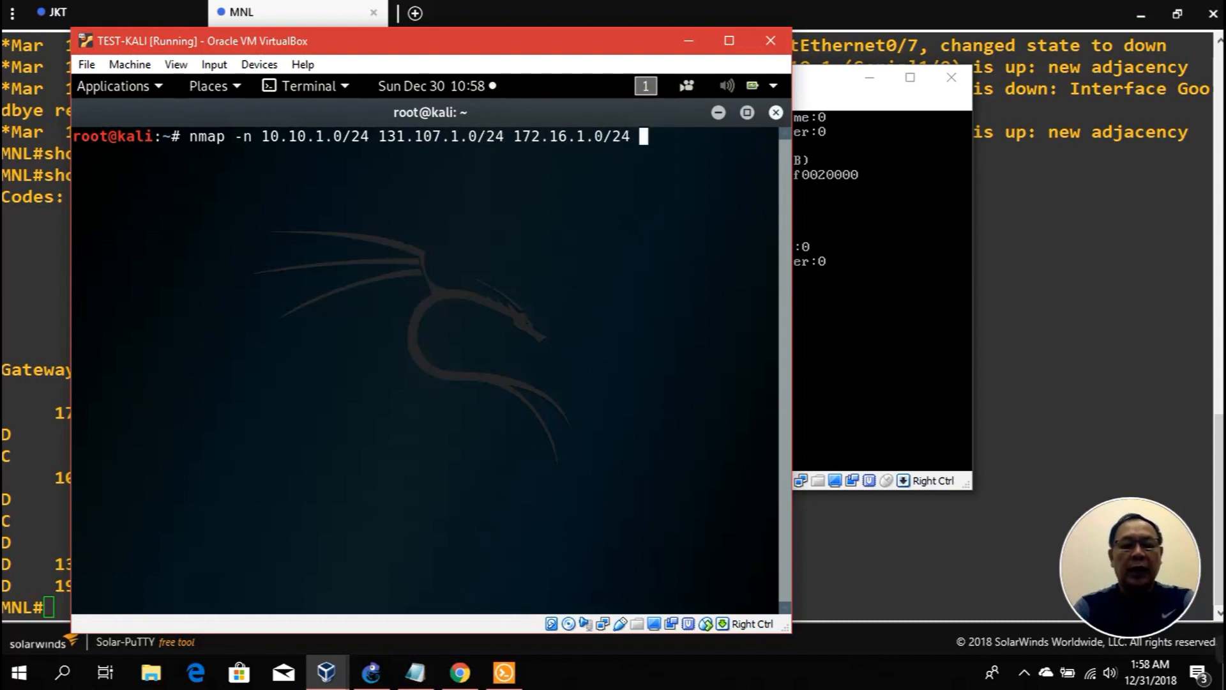
type("192.168.1")
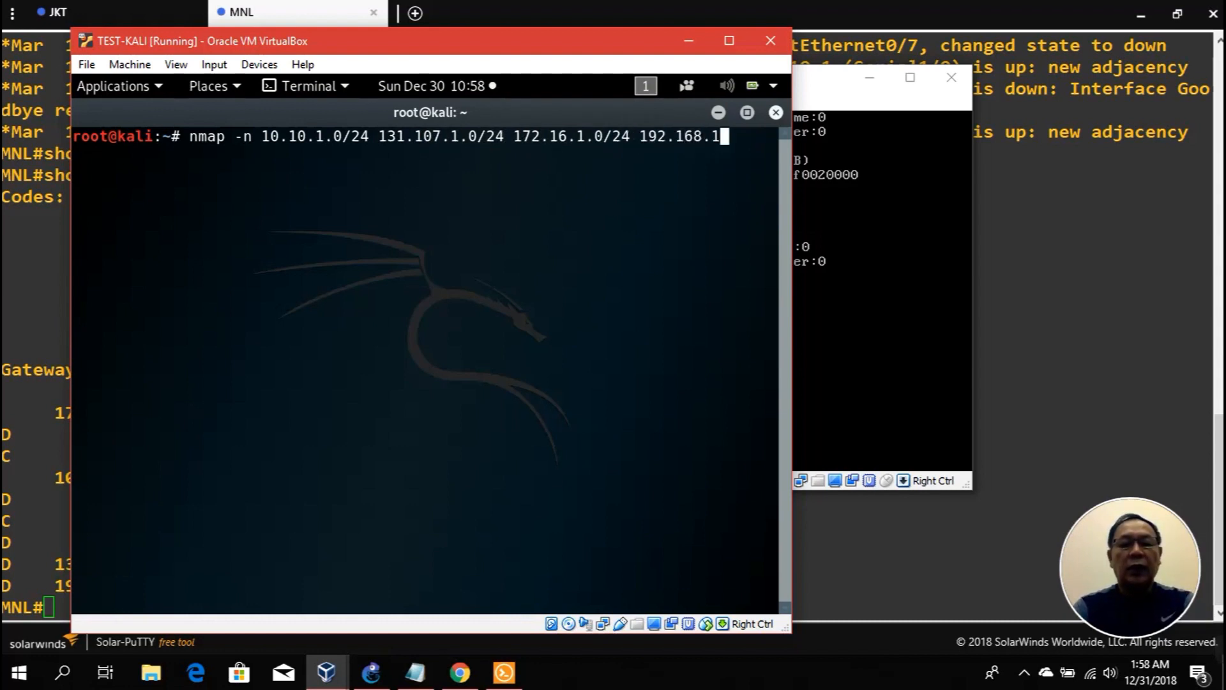
type(".0/24")
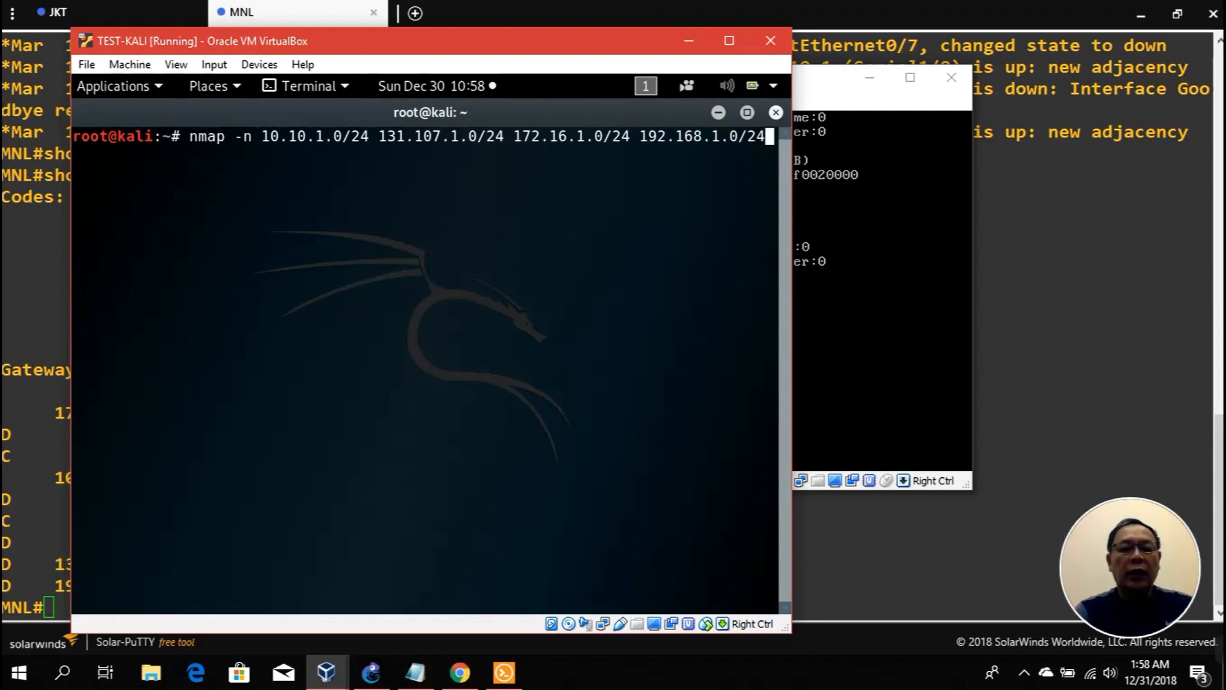
key("Return")
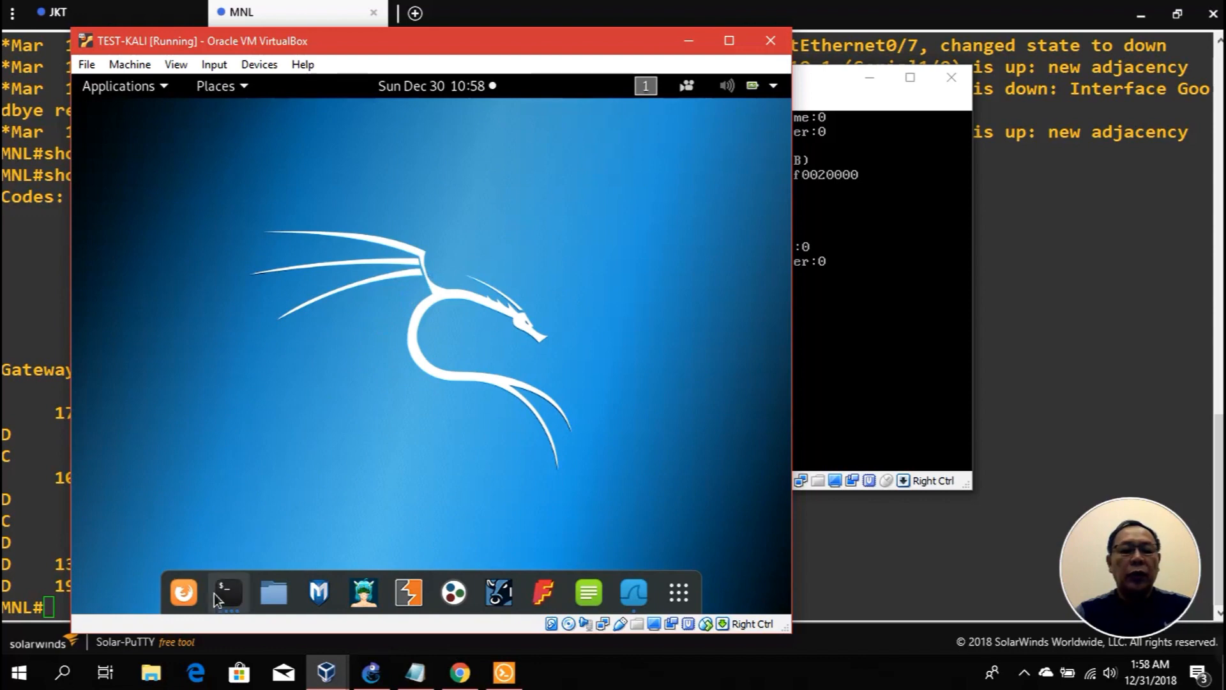
Step: Raise Kali's Wireshark capture, then minimize the TEST-KALI, BADSTORE, METASPLOITABLE, MNL console and DEN-WEB windows
left_click(627, 586)
scroll(408, 340, "up", 10)
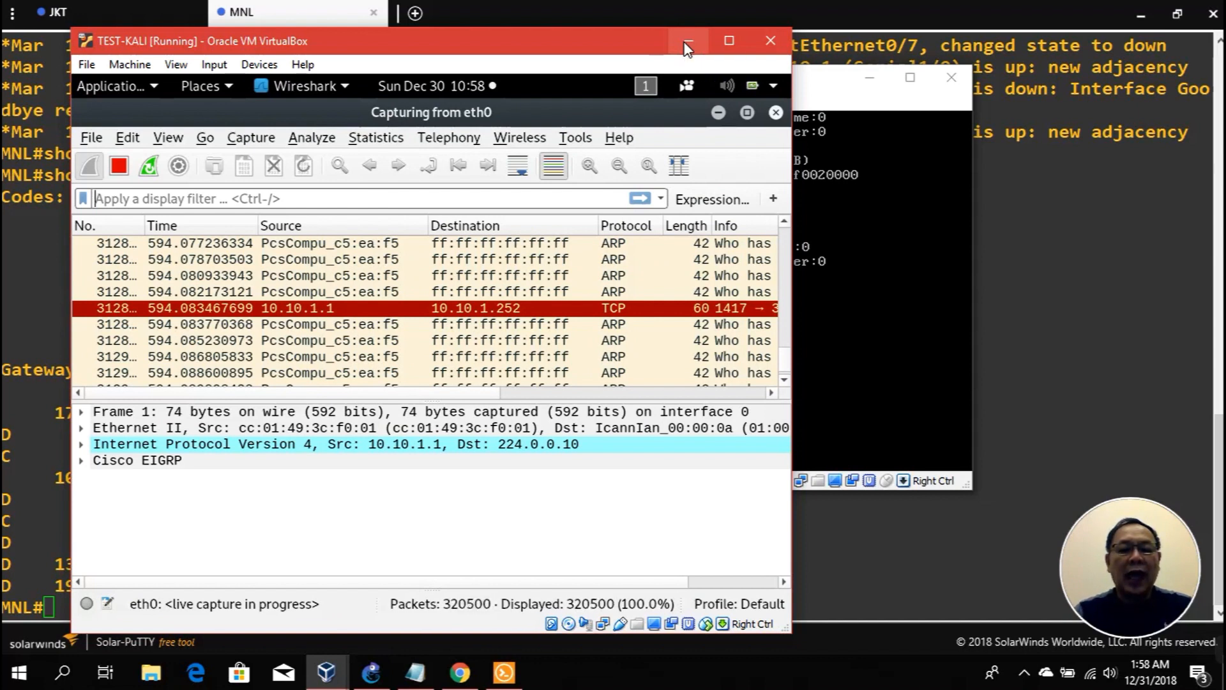
left_click(687, 45)
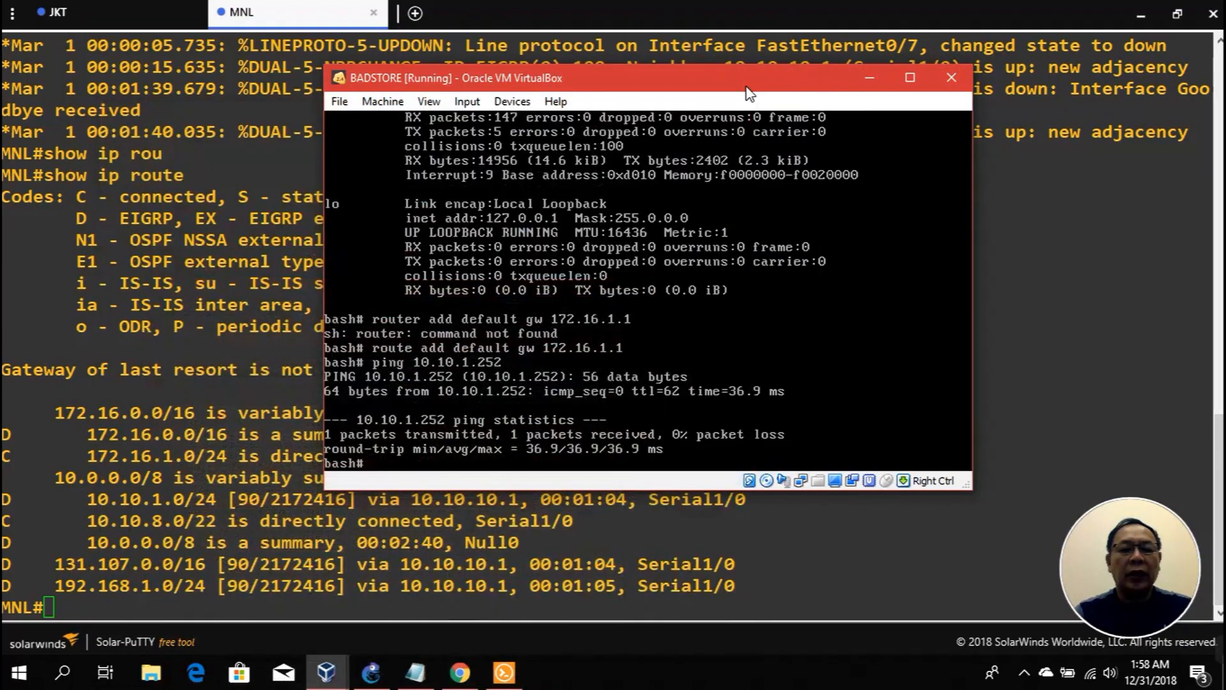
left_click(869, 77)
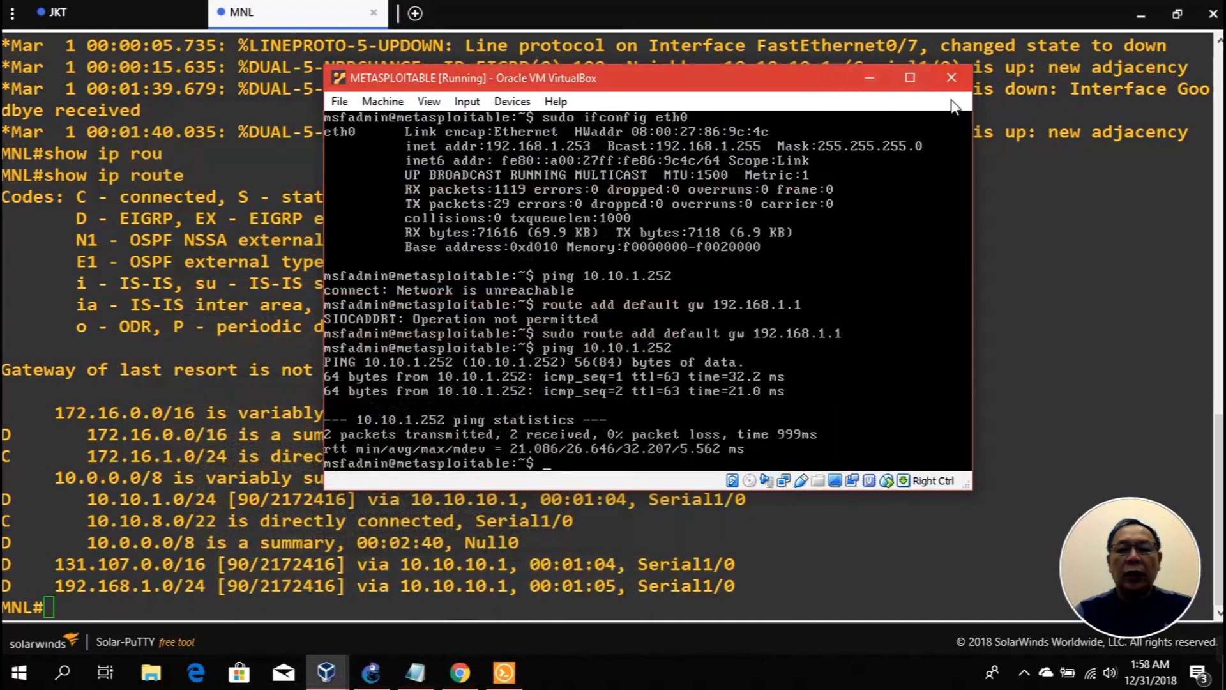
left_click(869, 77)
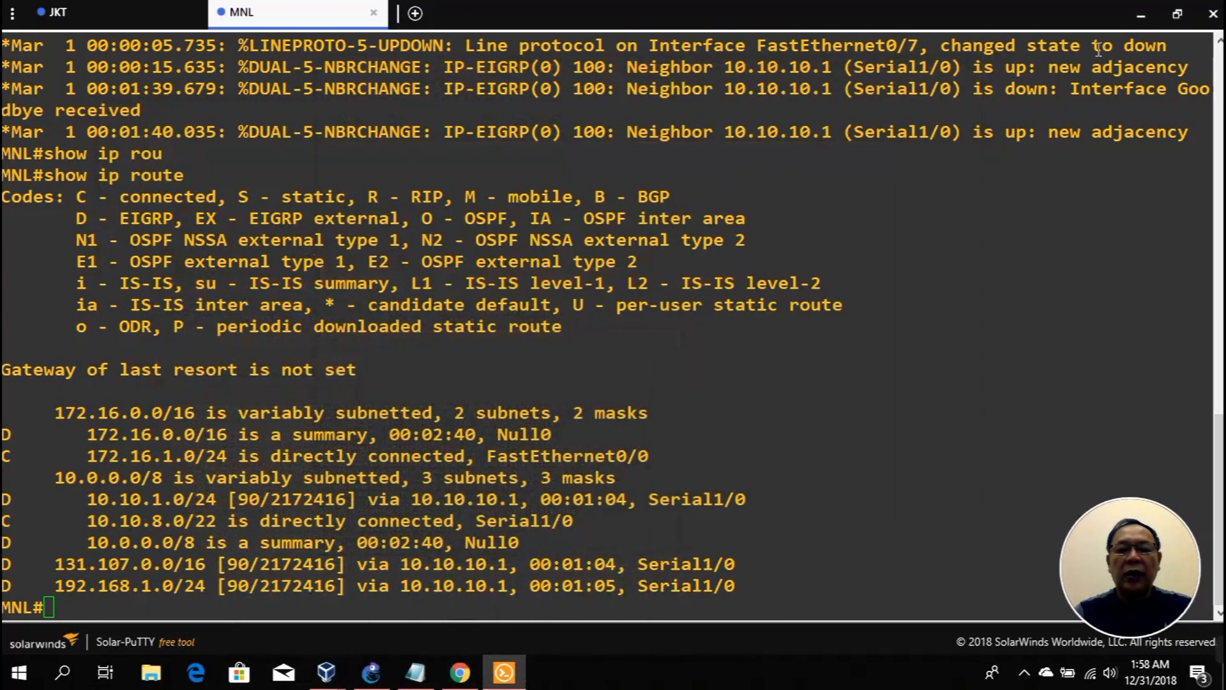
left_click(1141, 17)
left_click(923, 51)
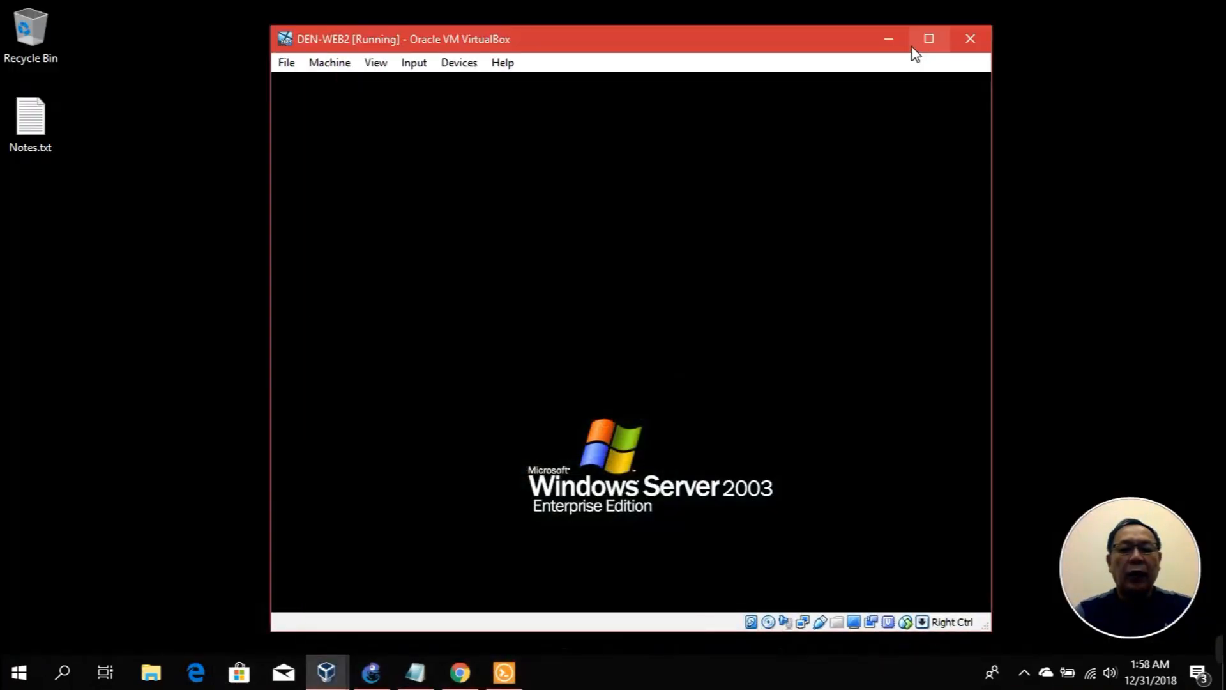
left_click(929, 38)
mouse_move(332, 674)
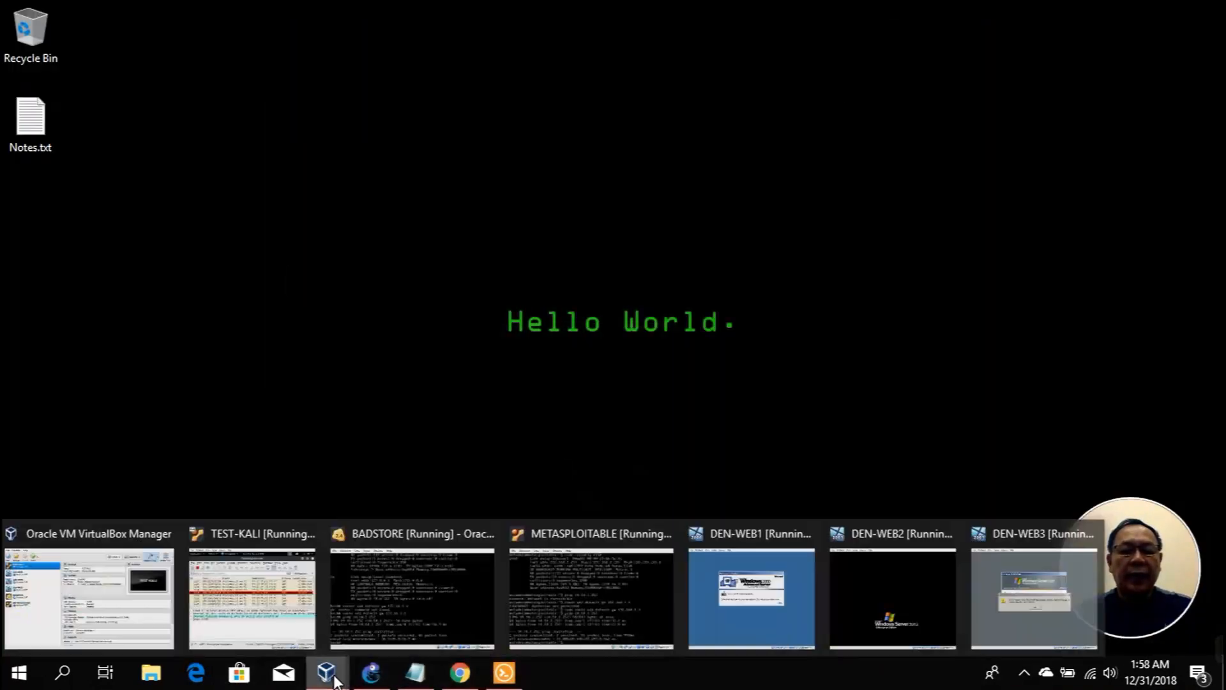
mouse_move(275, 604)
mouse_move(369, 587)
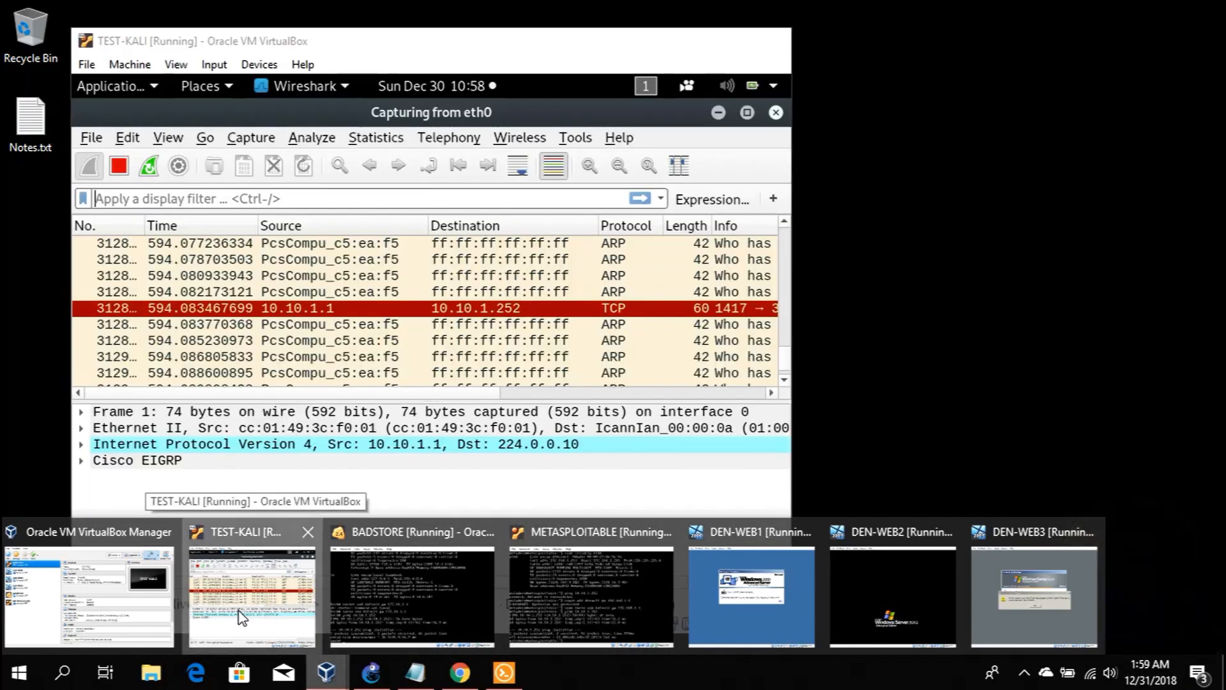
Step: In a new Kali terminal, run nmap -n 10.10.1.1 (host down) and ifconfig showing eth0 at 10.10.1.252
left_click(238, 615)
left_click(718, 113)
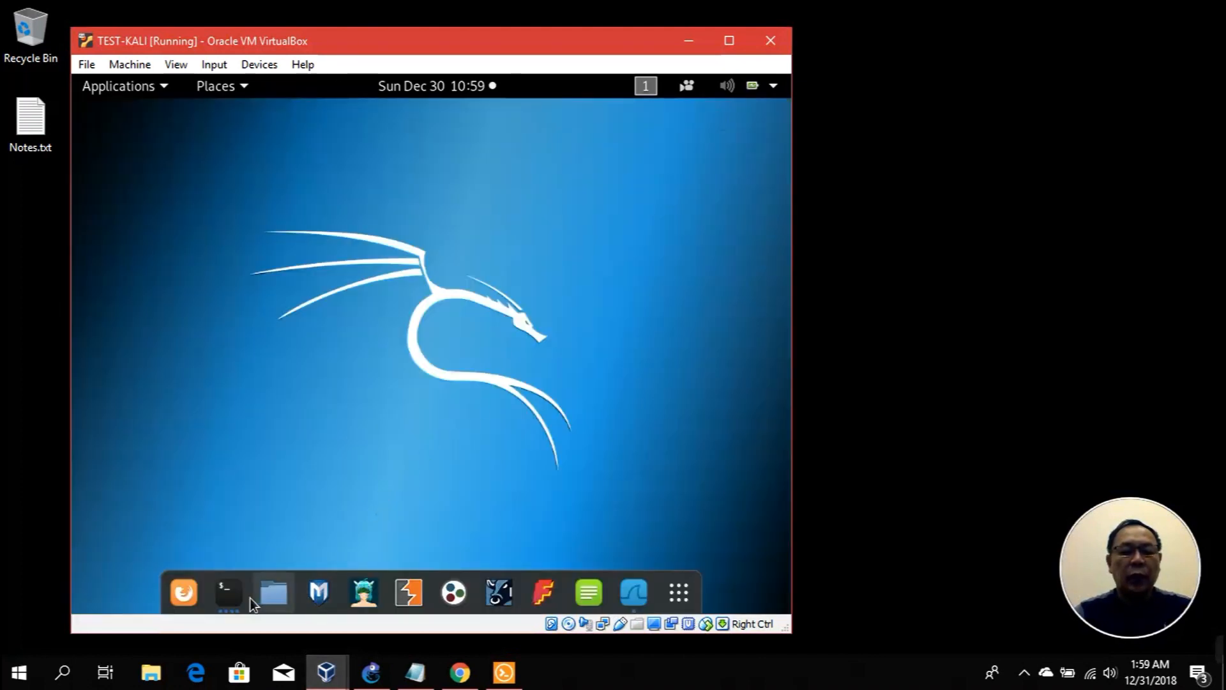
right_click(227, 591)
left_click(178, 348)
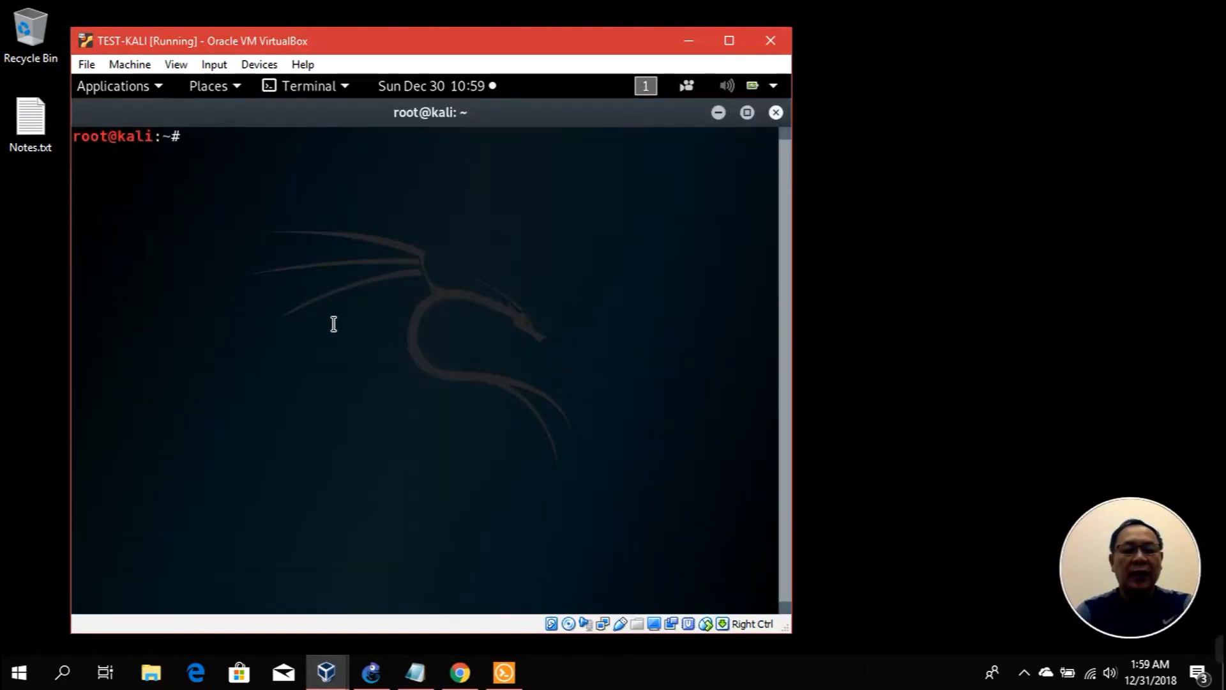
type("nm")
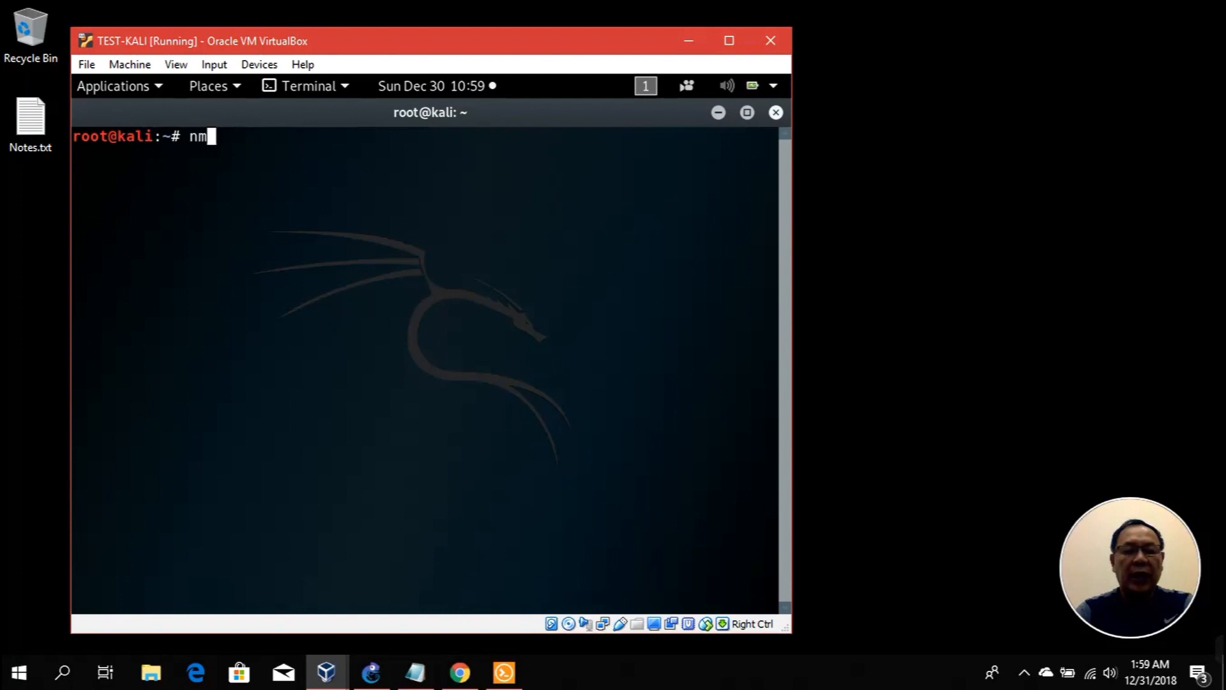
type("ap -n")
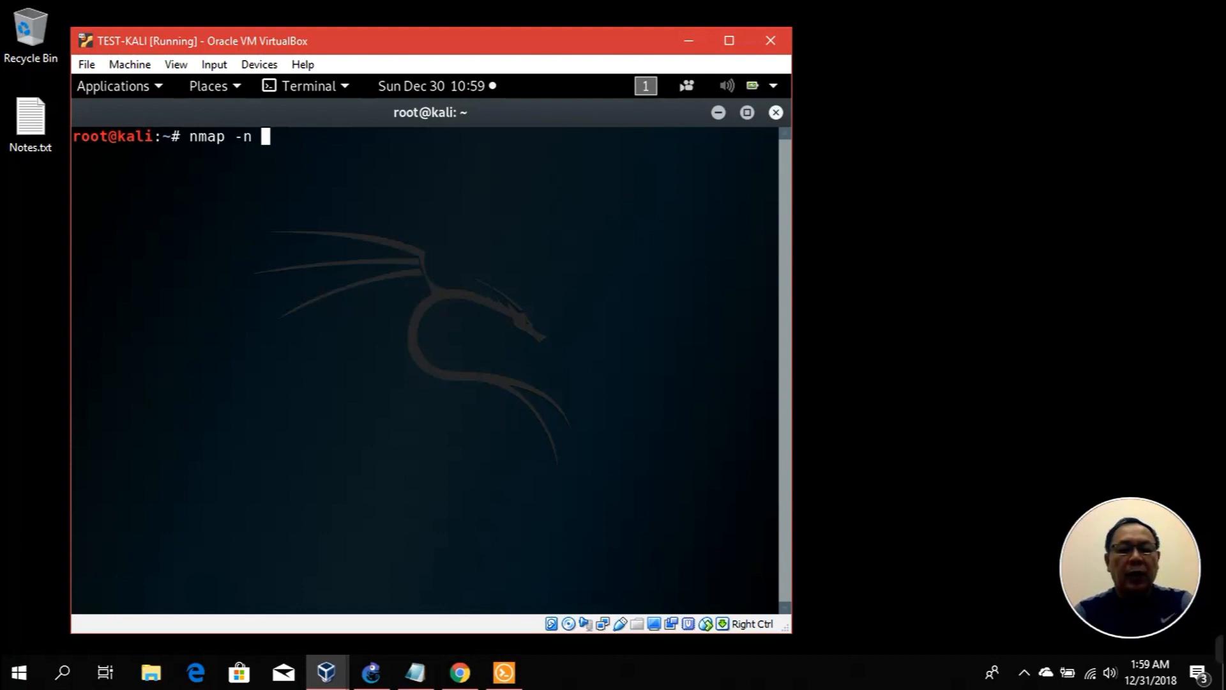
type("10.10.1.1")
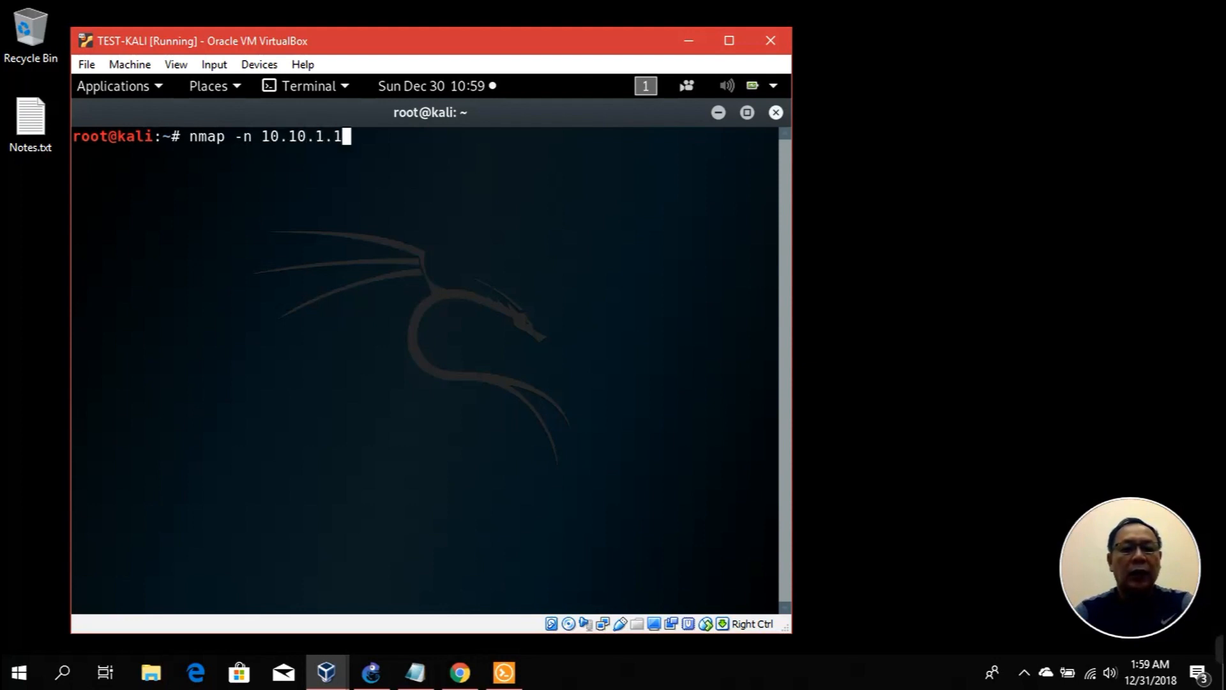
key("Return")
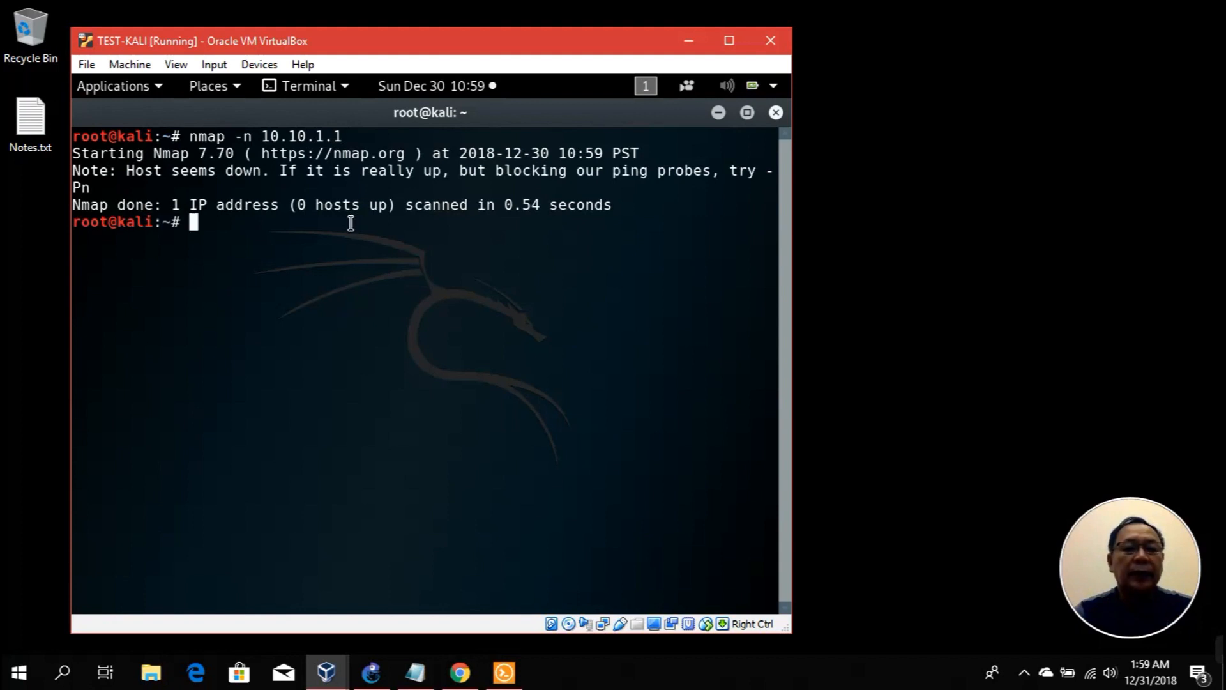
type("ifconfig")
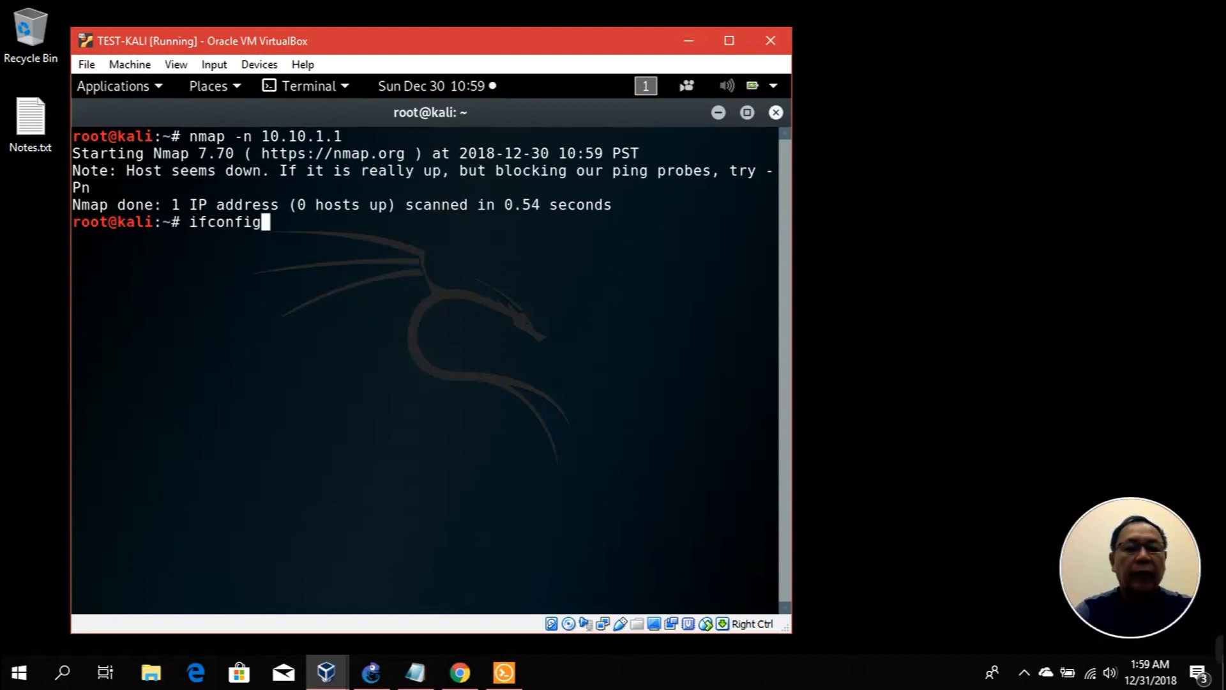
key("Return")
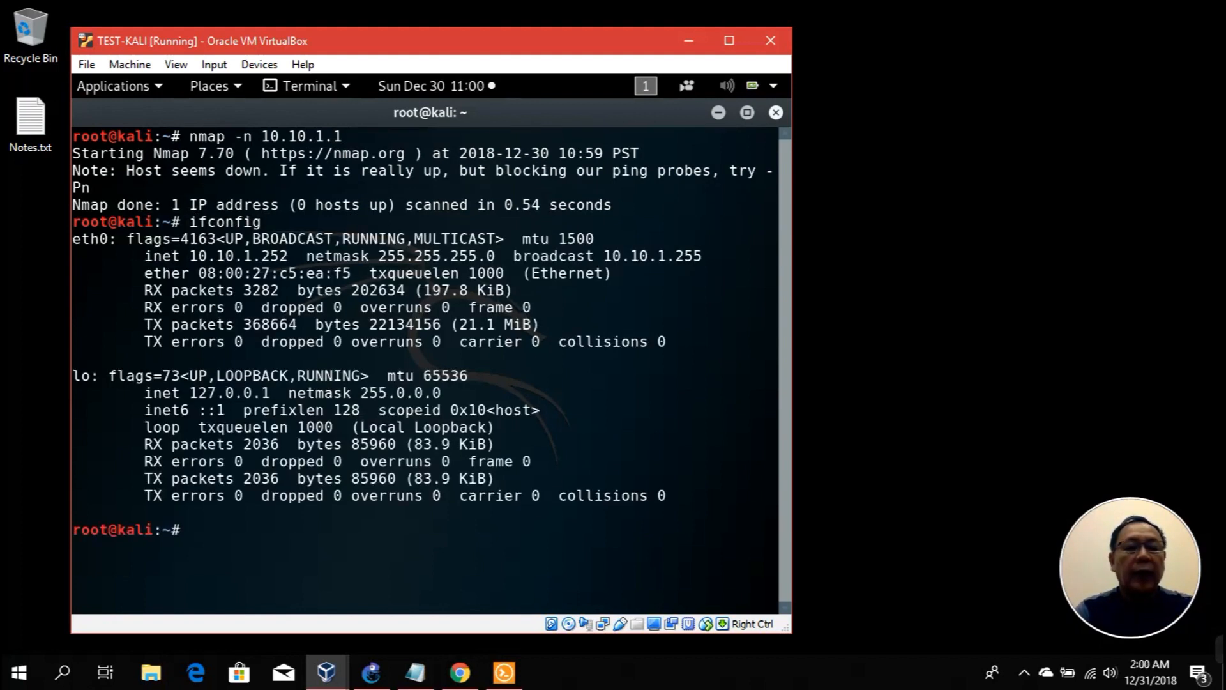
Step: Run show interfaces on the MNL router and page through FastEthernet0/0 to 0/4
left_click(506, 671)
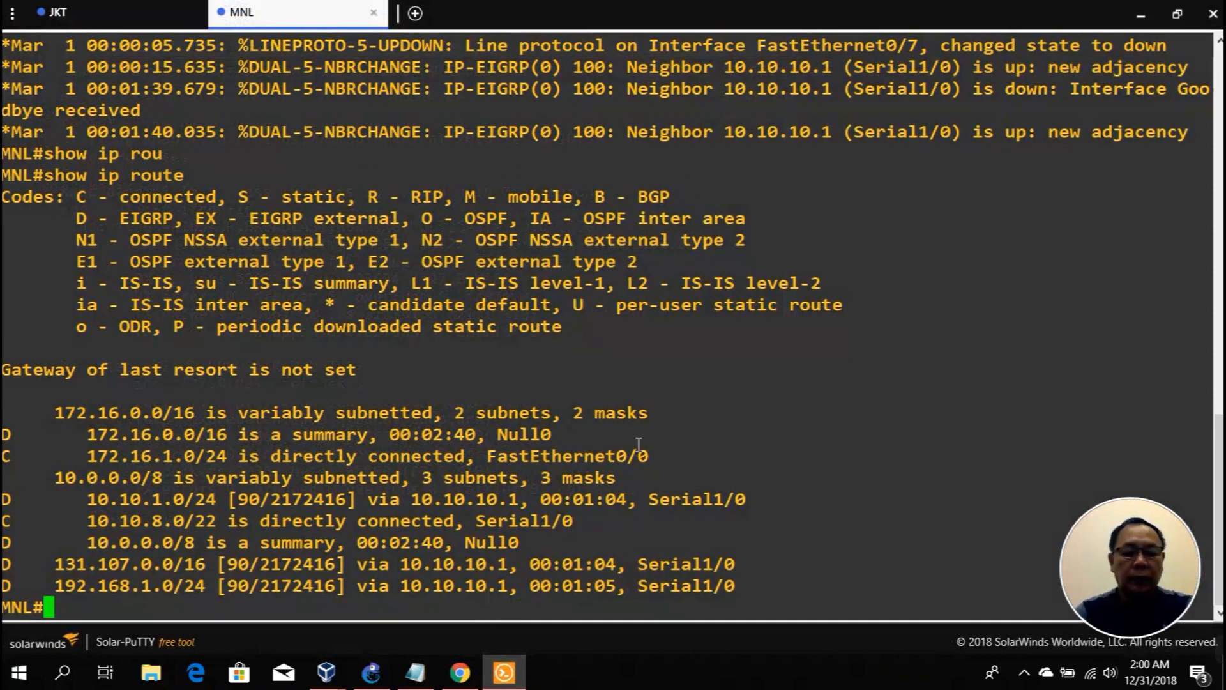
type("show int")
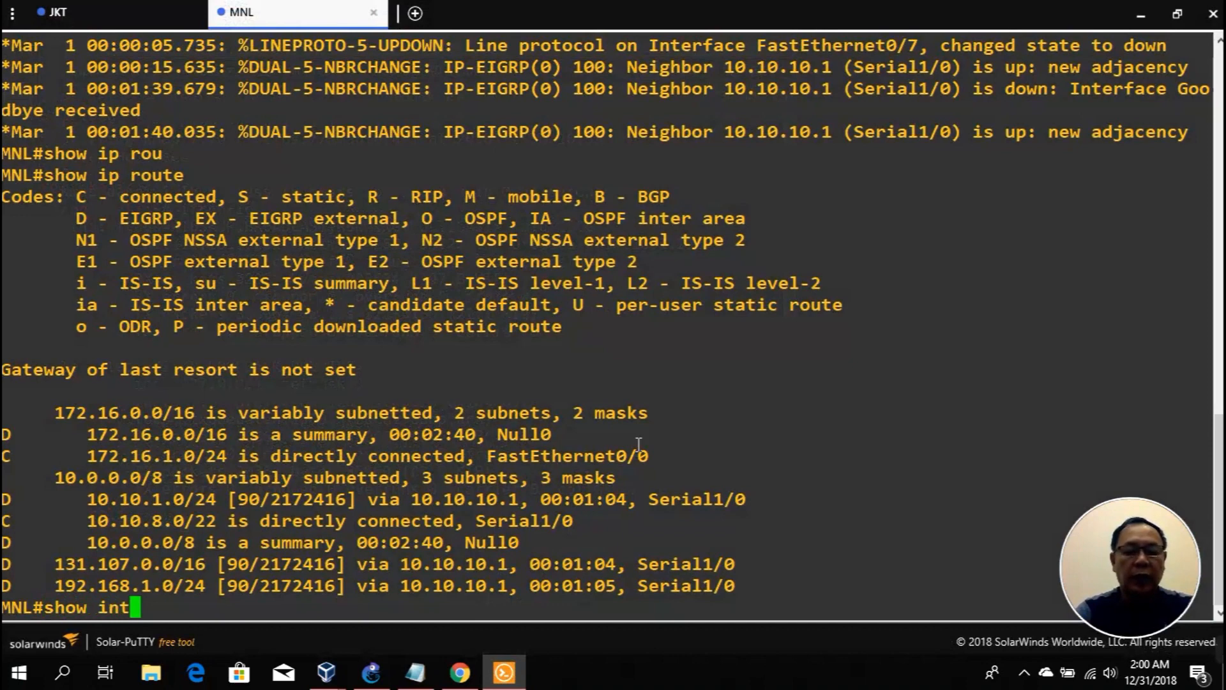
key("Tab")
key("Return")
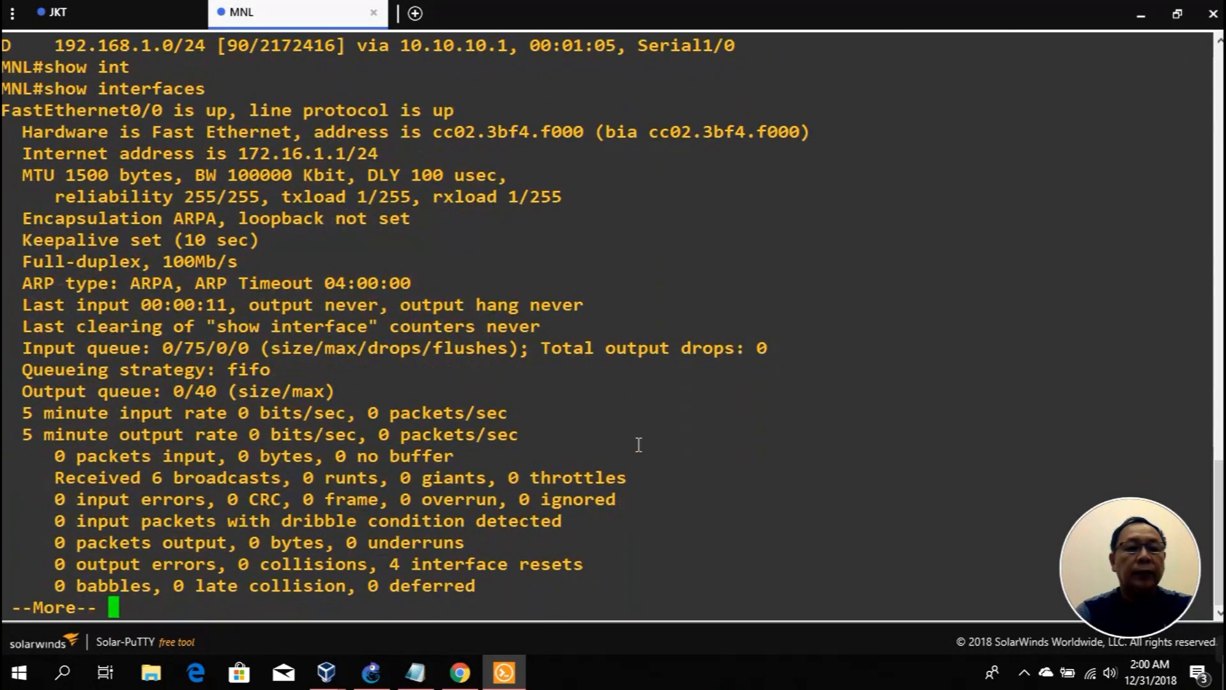
key("space")
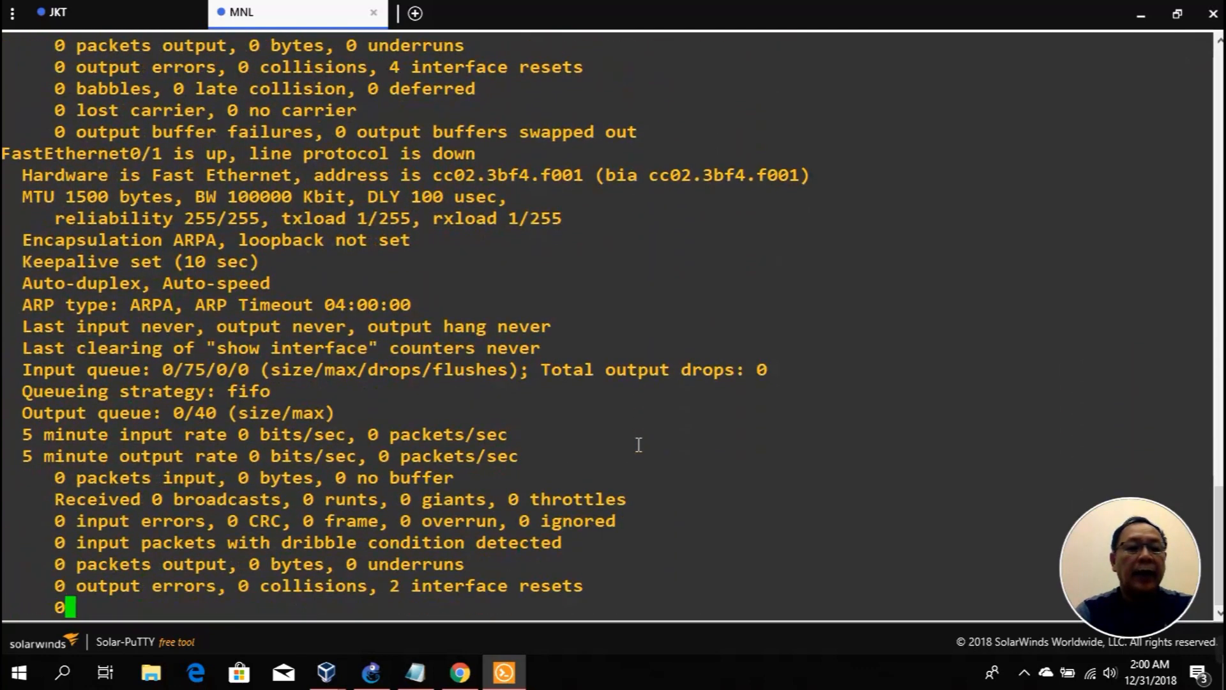
key("space")
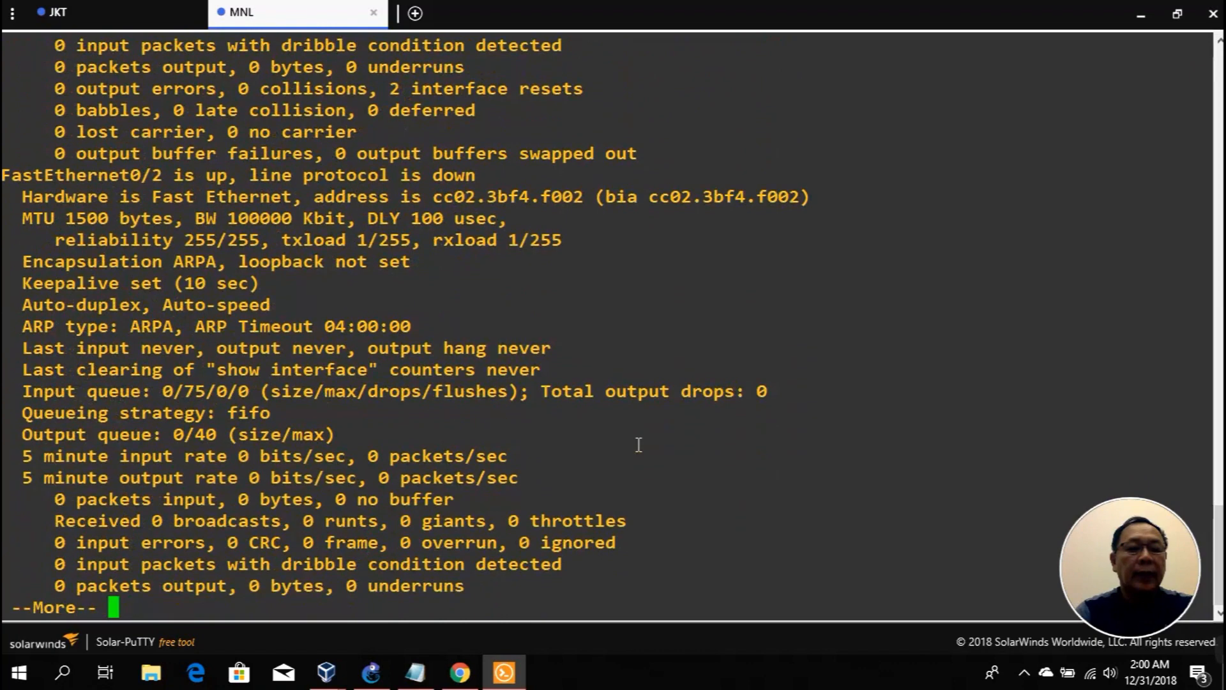
key("space")
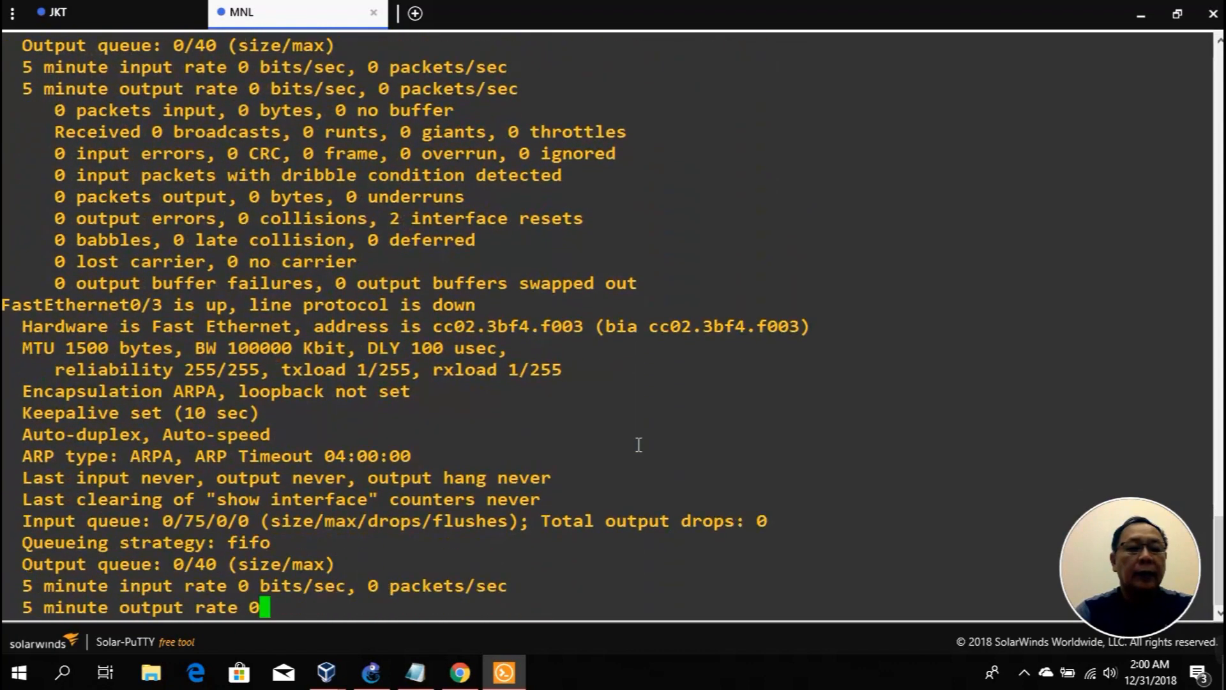
key("space")
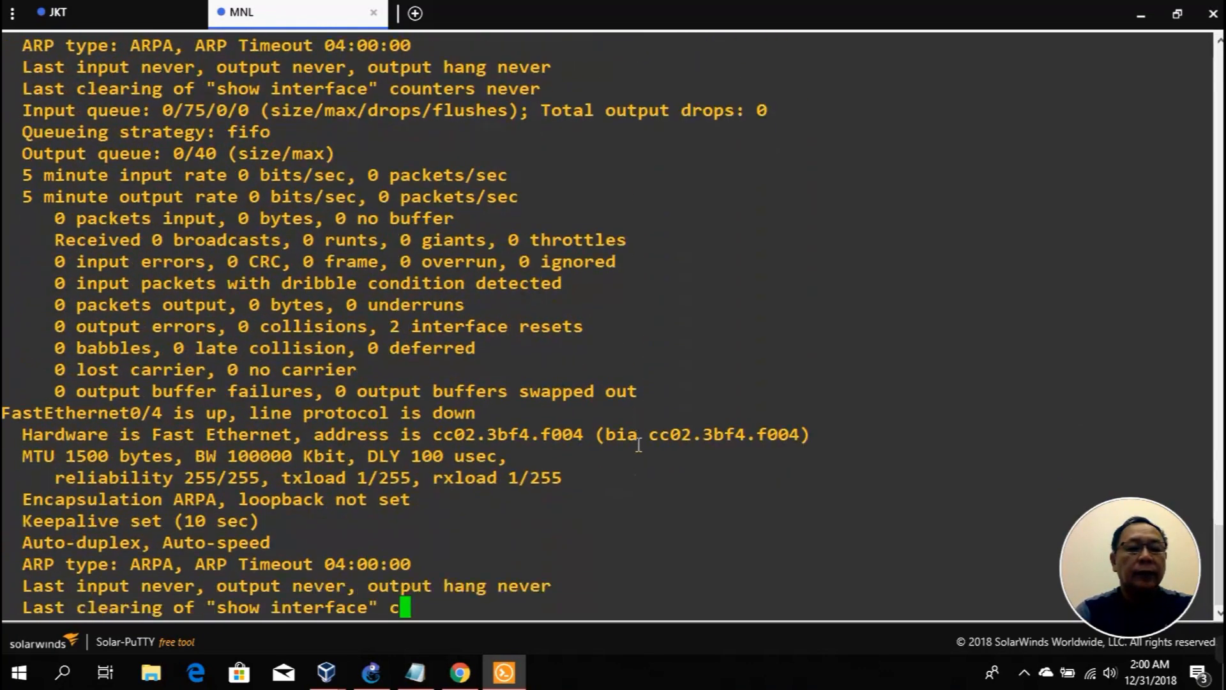
key("q")
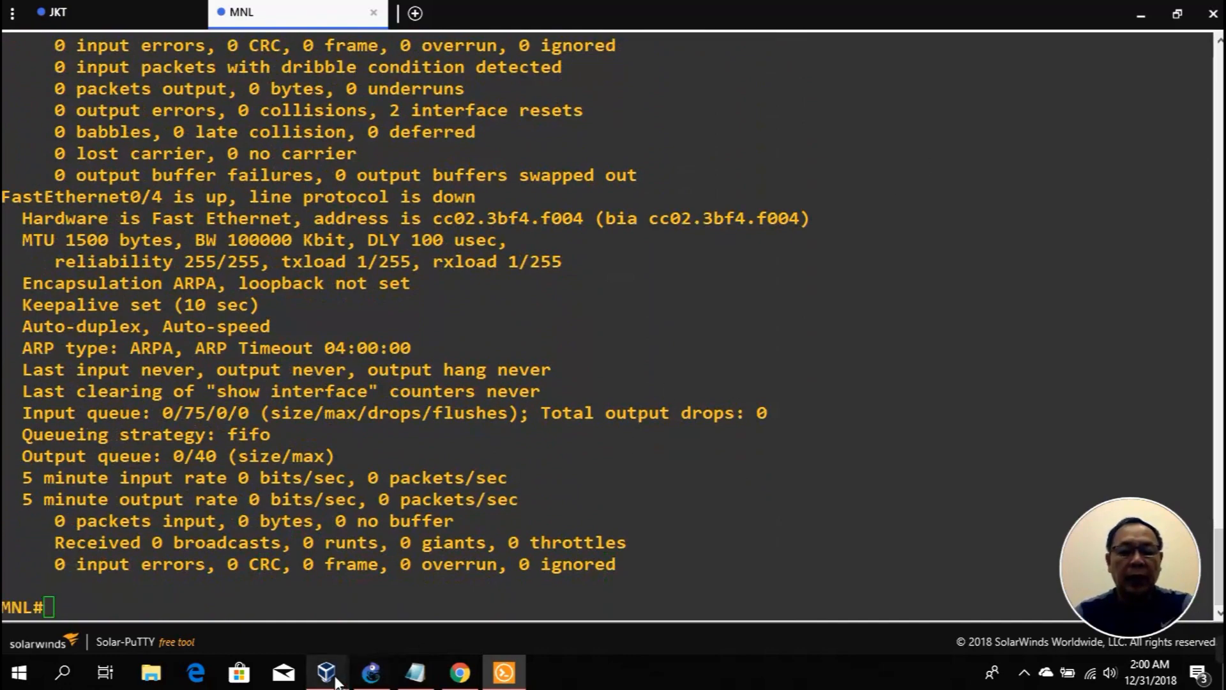
Step: View the GNS3 Pentest Lab VBOX topology to confirm TEST-KALI links via SW2 to JKT FastEthernet0/1
mouse_move(326, 672)
mouse_move(139, 618)
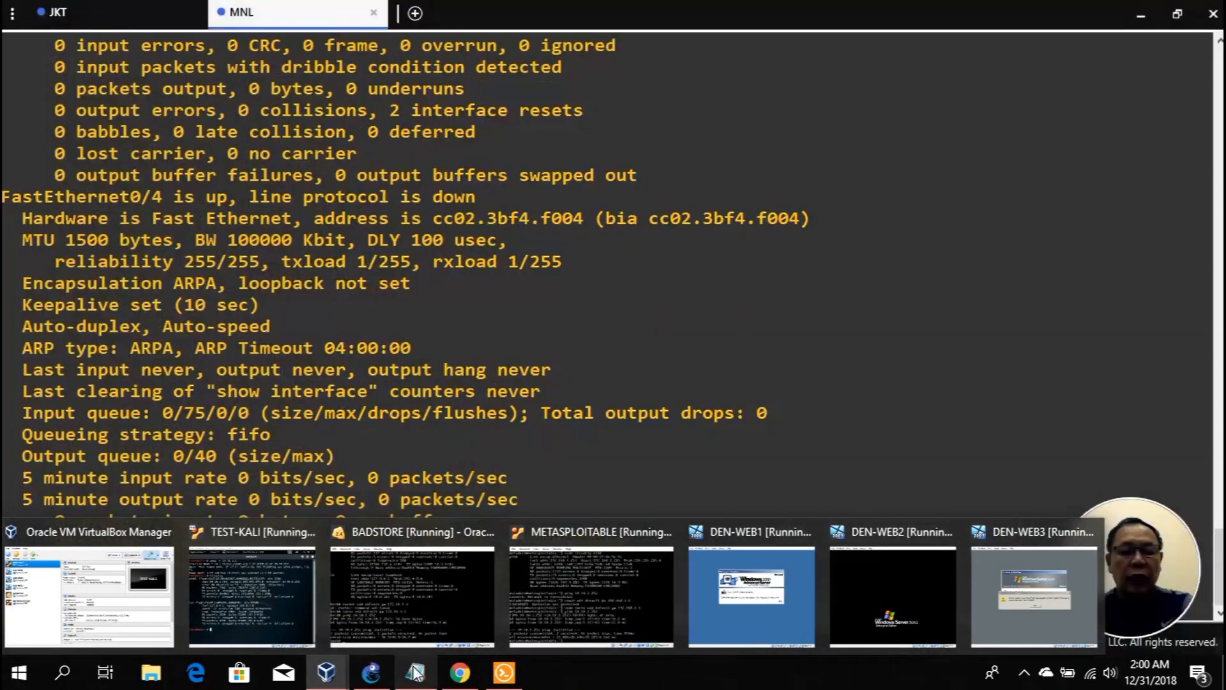
left_click(370, 671)
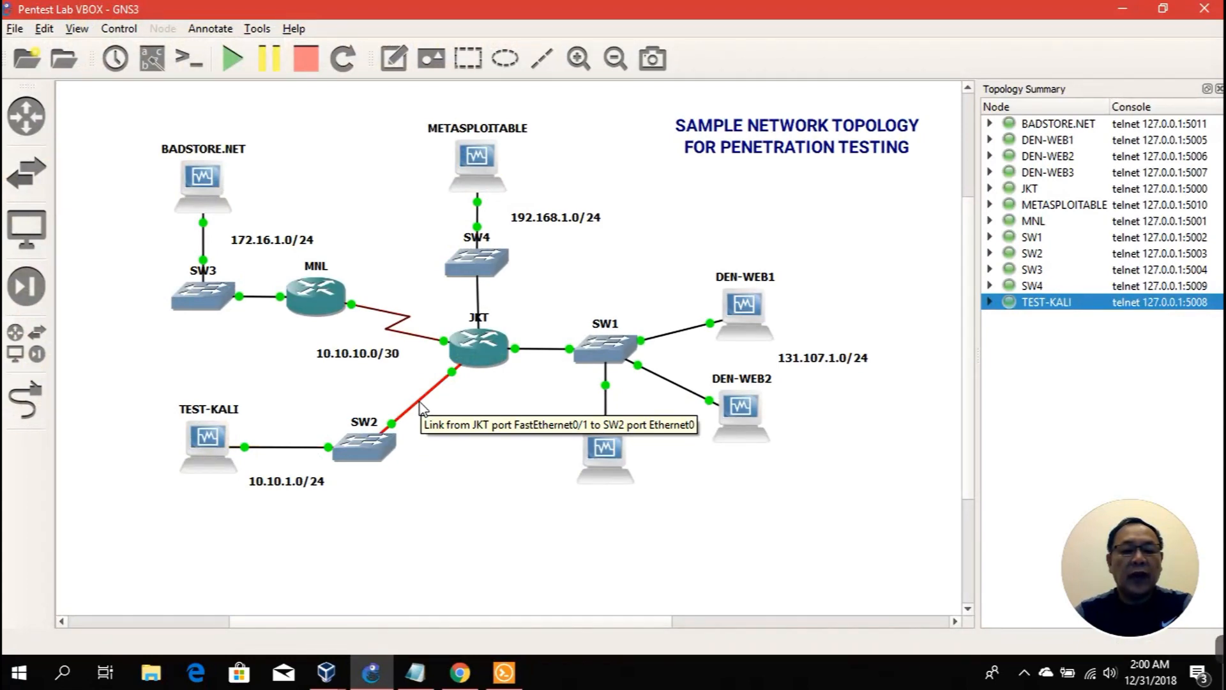
left_click(503, 672)
Step: Show the details of MNL's FastEthernet0/1 interface
type("show in")
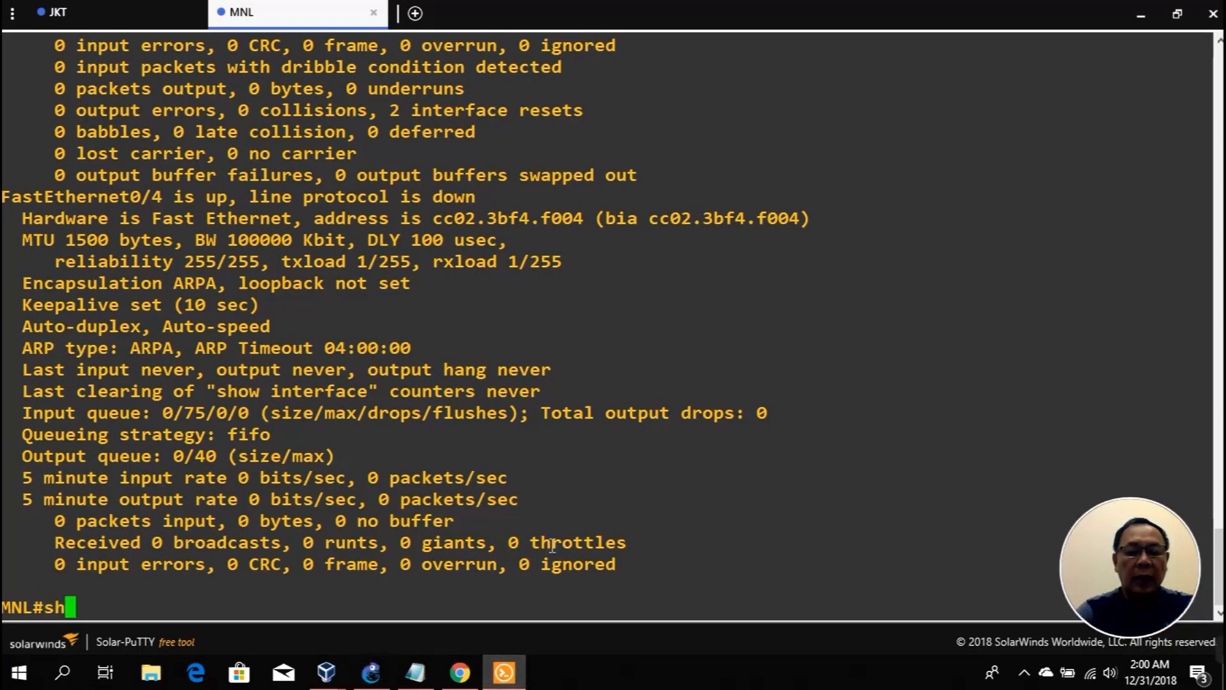
key("Tab")
type("t")
key("Tab")
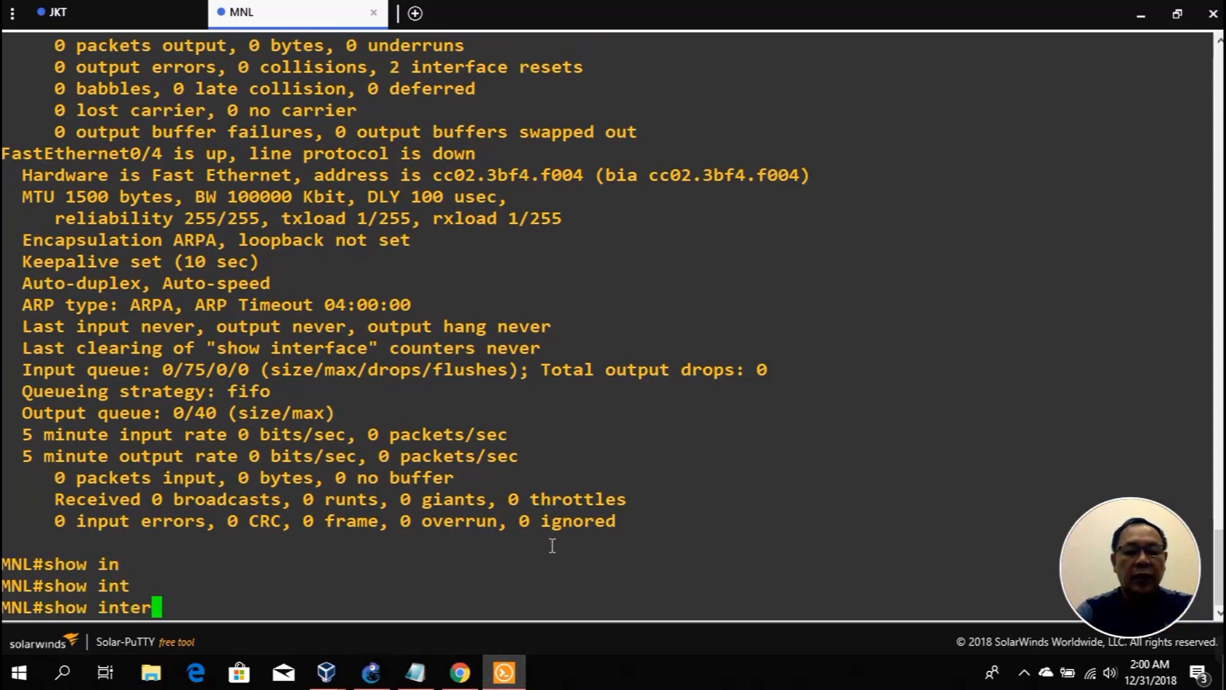
type("faces f")
key("Tab")
type("0/1")
key("Return")
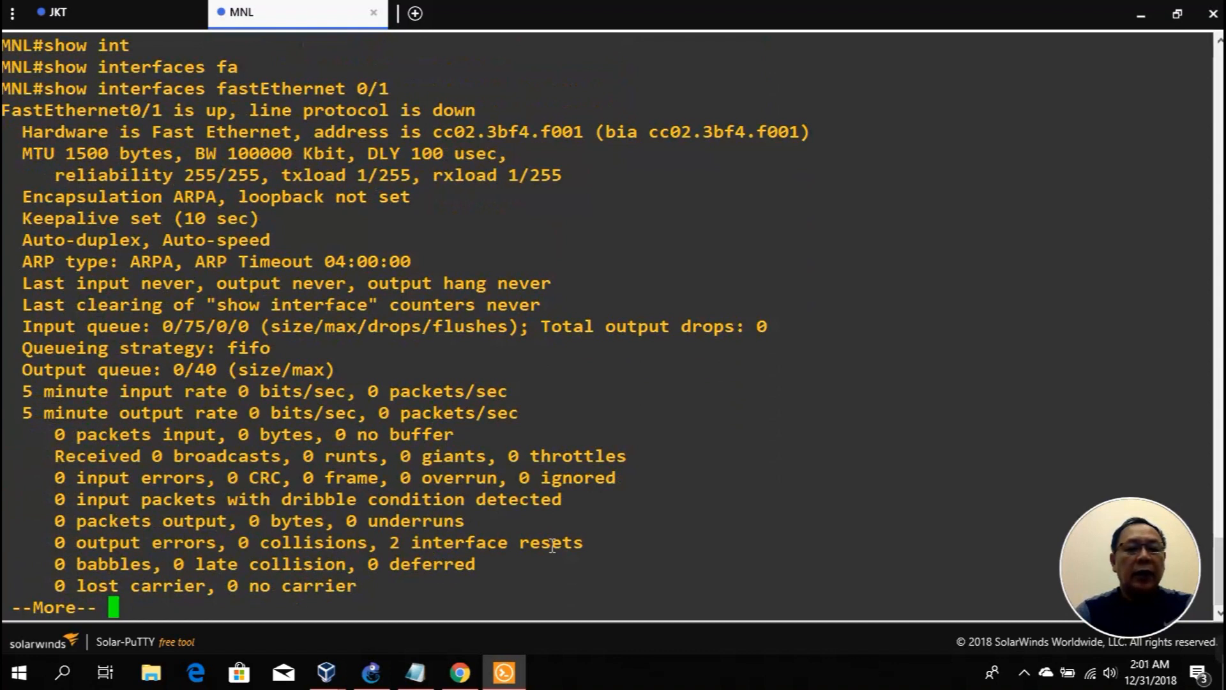
Step: Enter global configuration and select interface FastEthernet0/1, checking the GNS3 topology along the way
type("q")
type("config ")
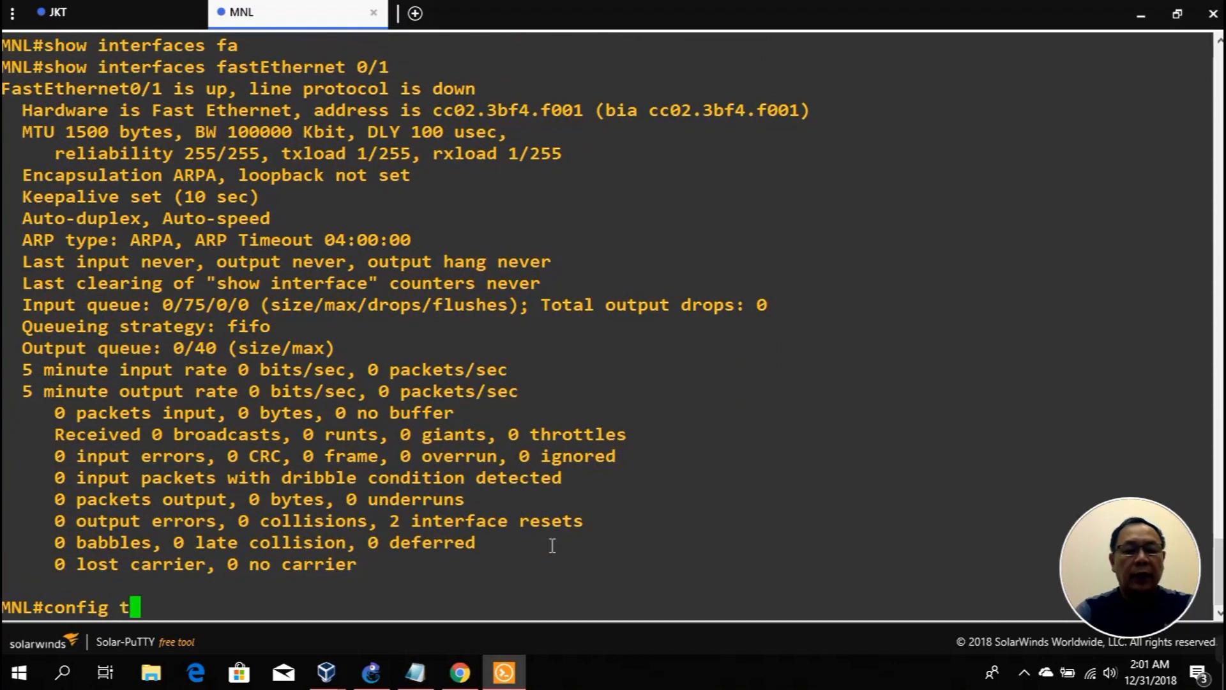
type("t")
key("Return")
type("inte")
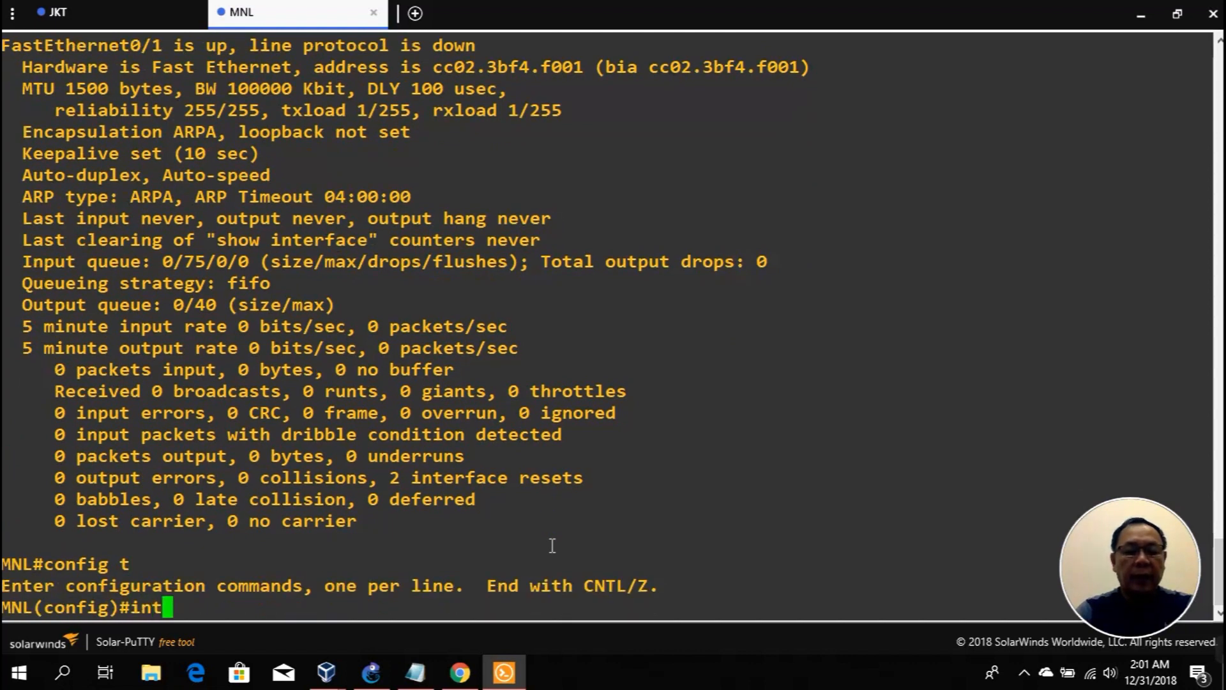
key("Tab")
type("fa")
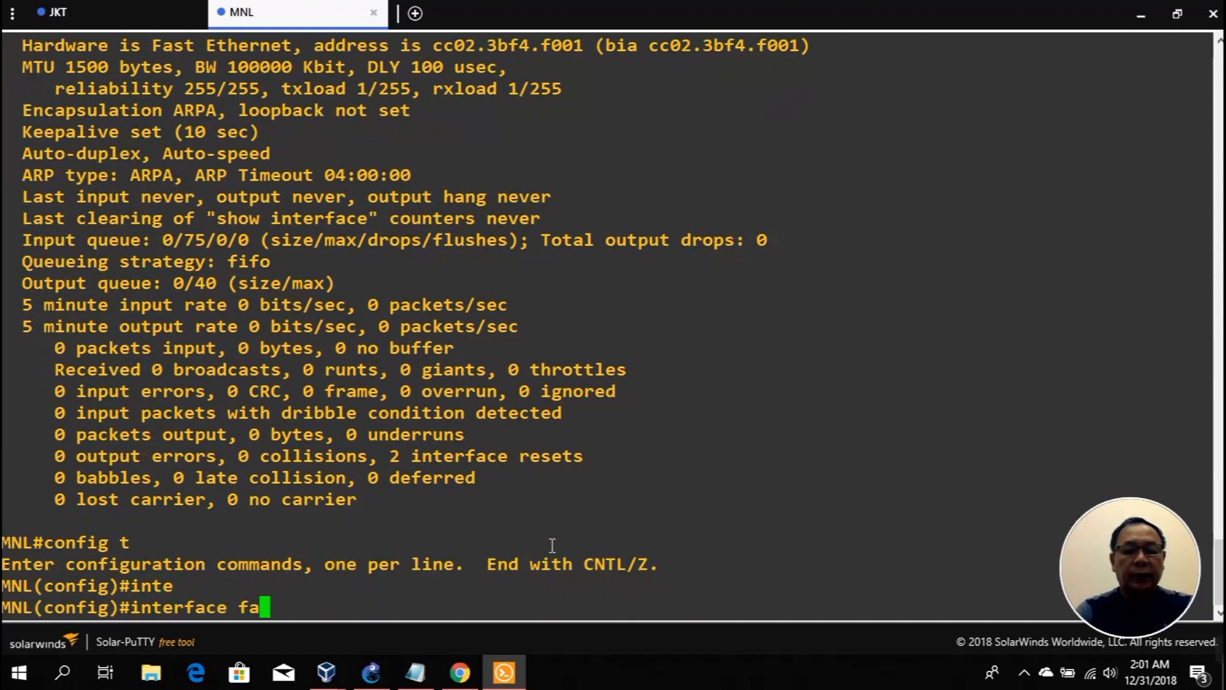
key("Tab")
type("0/1")
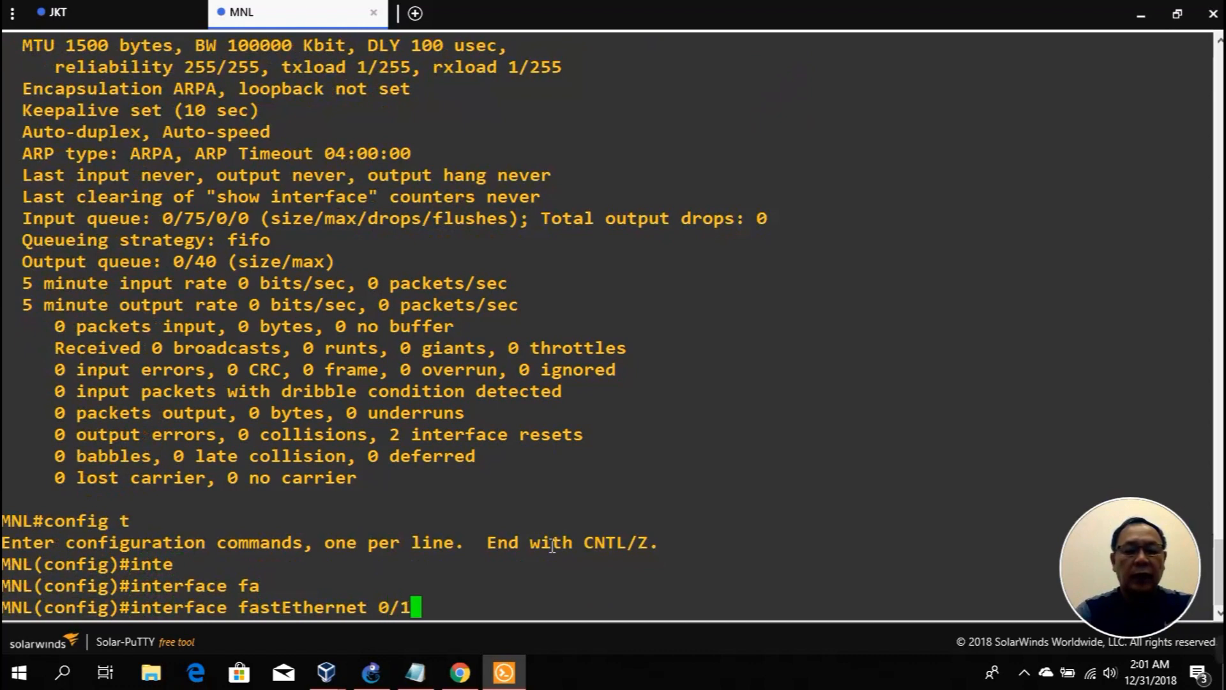
left_click(371, 672)
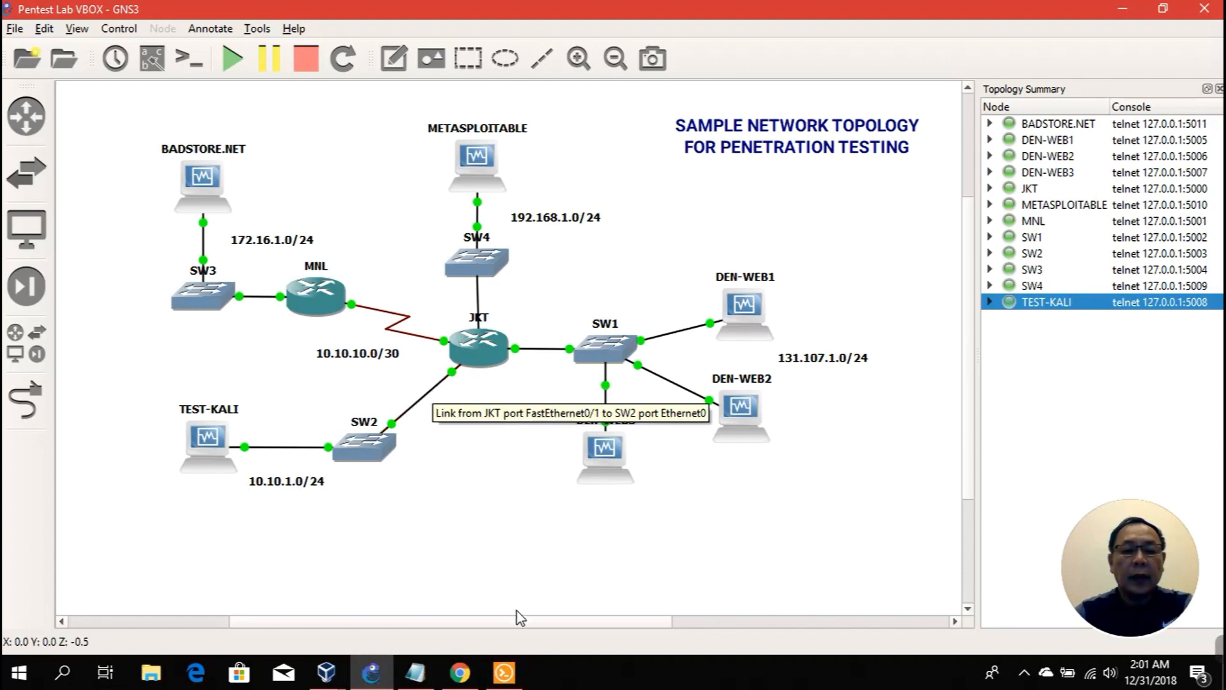
left_click(504, 671)
key("Return")
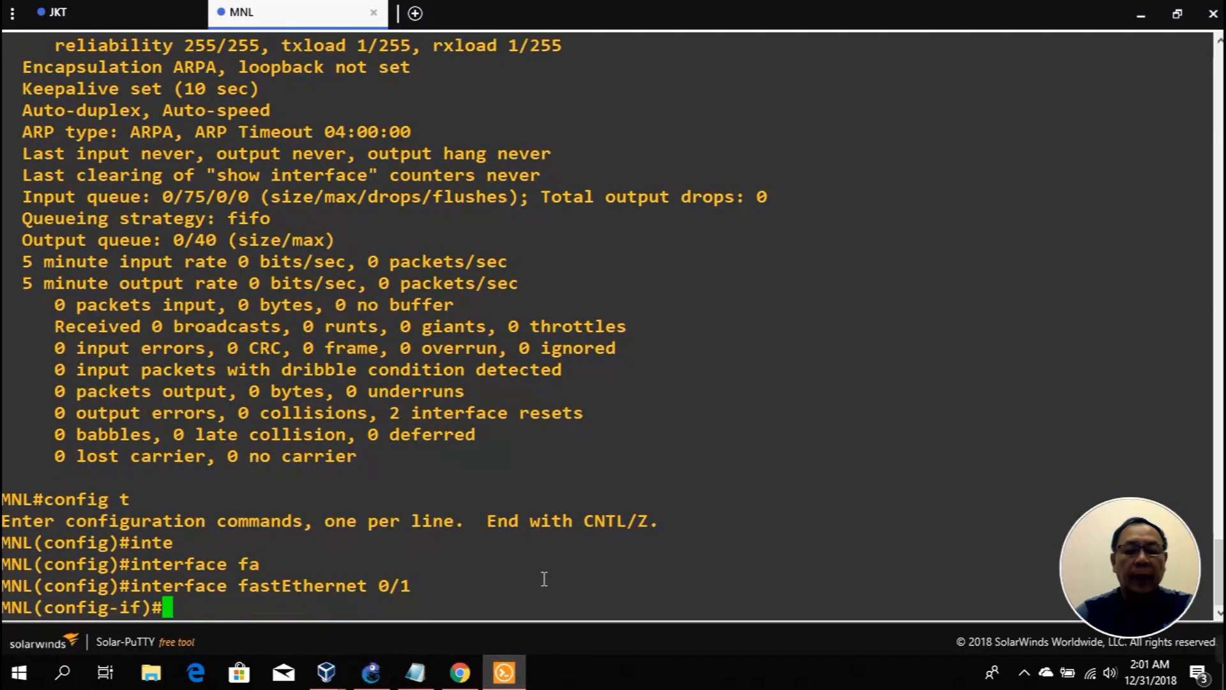
Step: Assign FastEthernet0/1 the address 10.10.1.1 with mask 255.255.255.0
type("ip add")
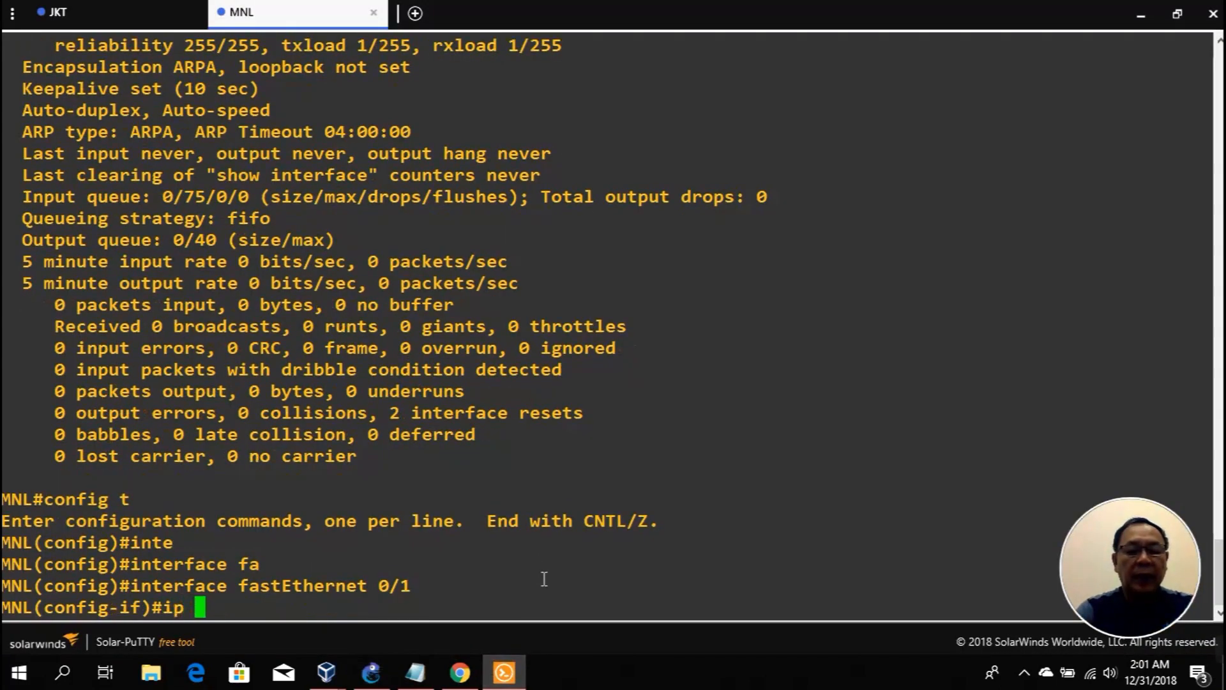
key("Tab")
type("10.10.1.1")
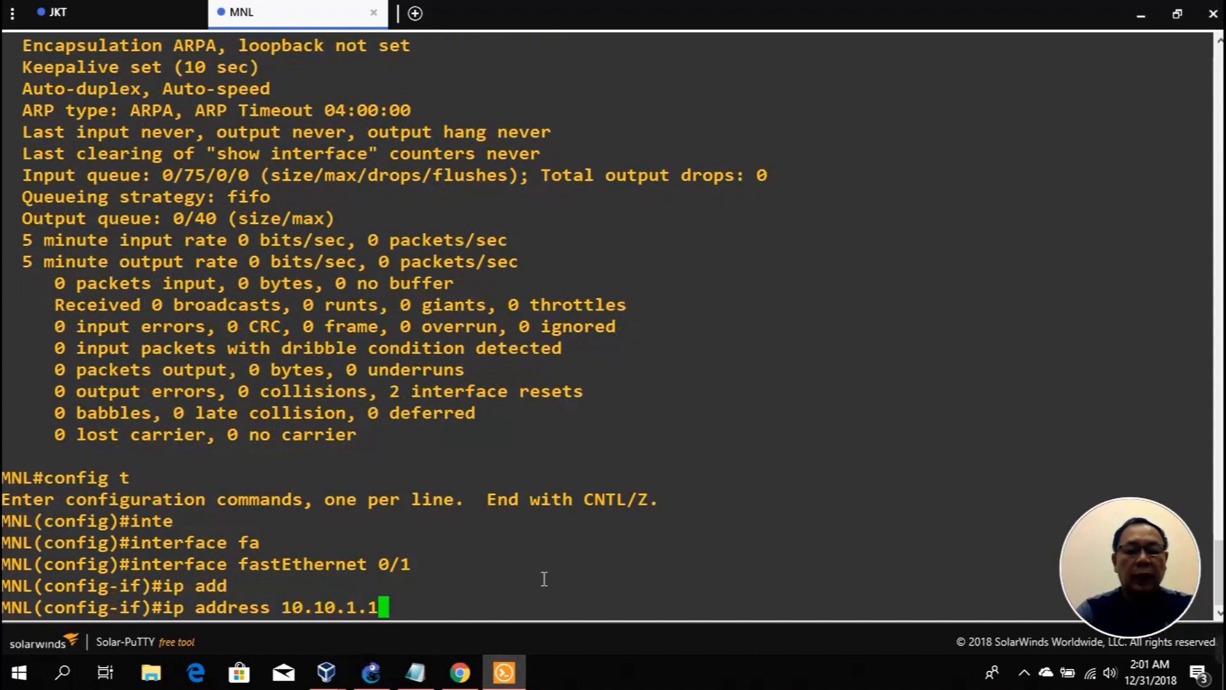
key("Return")
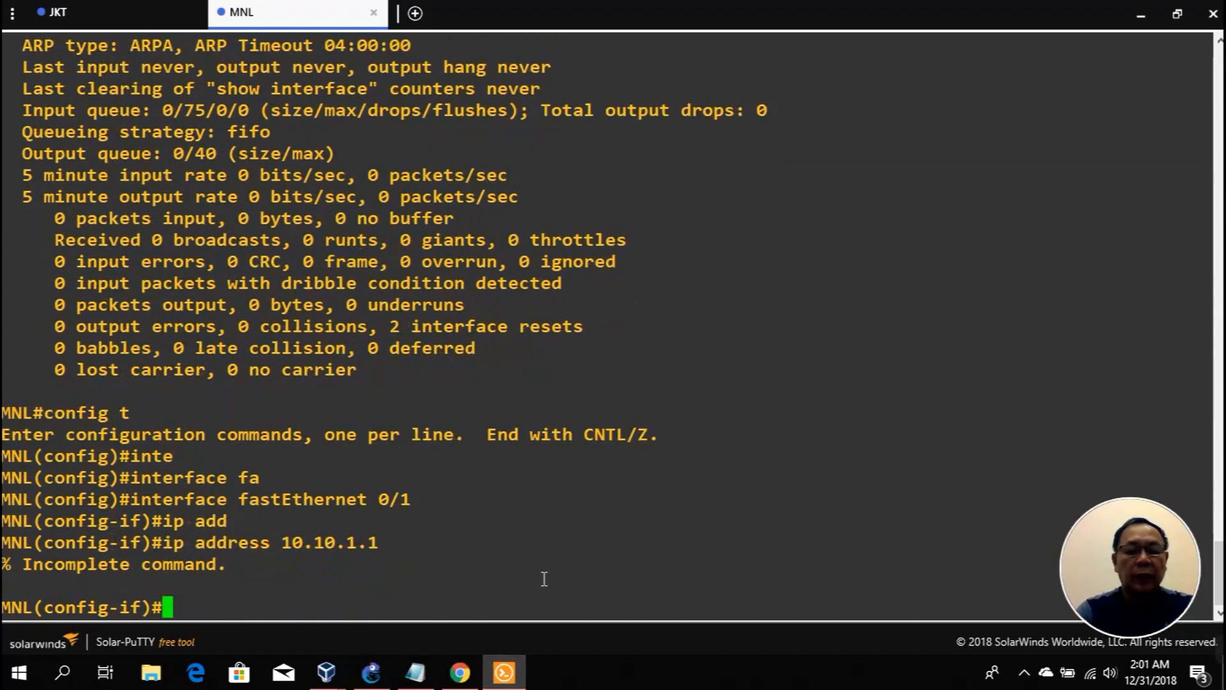
key("Up")
type("2")
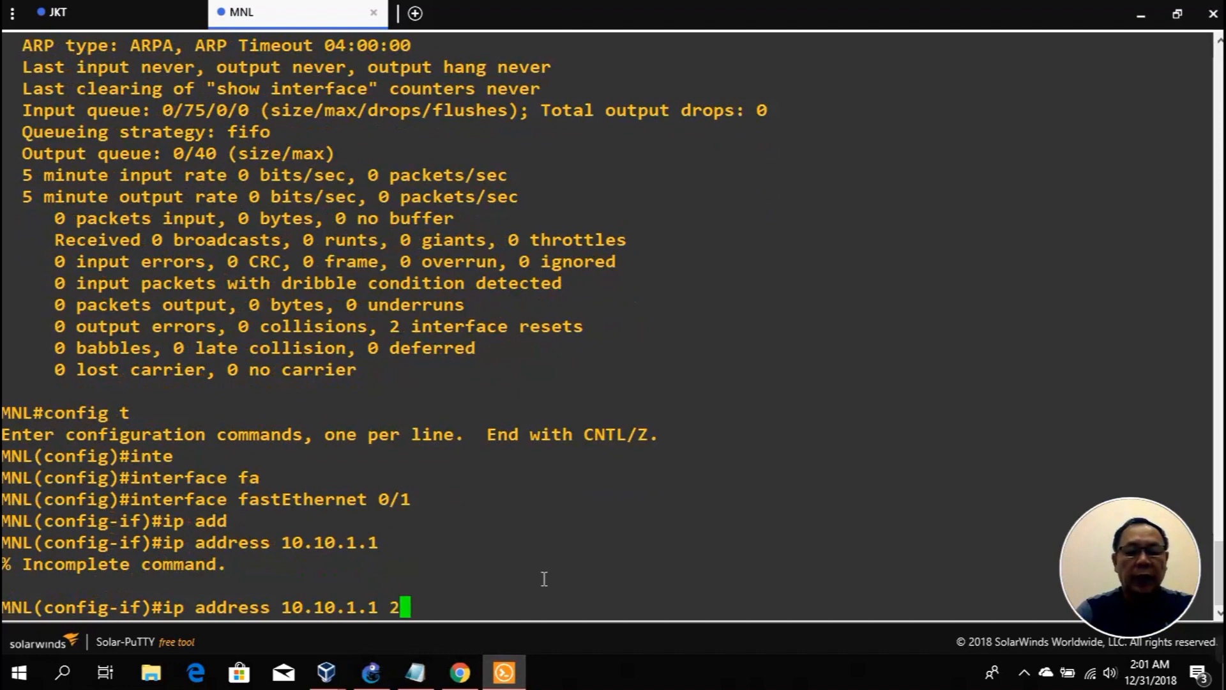
type("55.255.255.0")
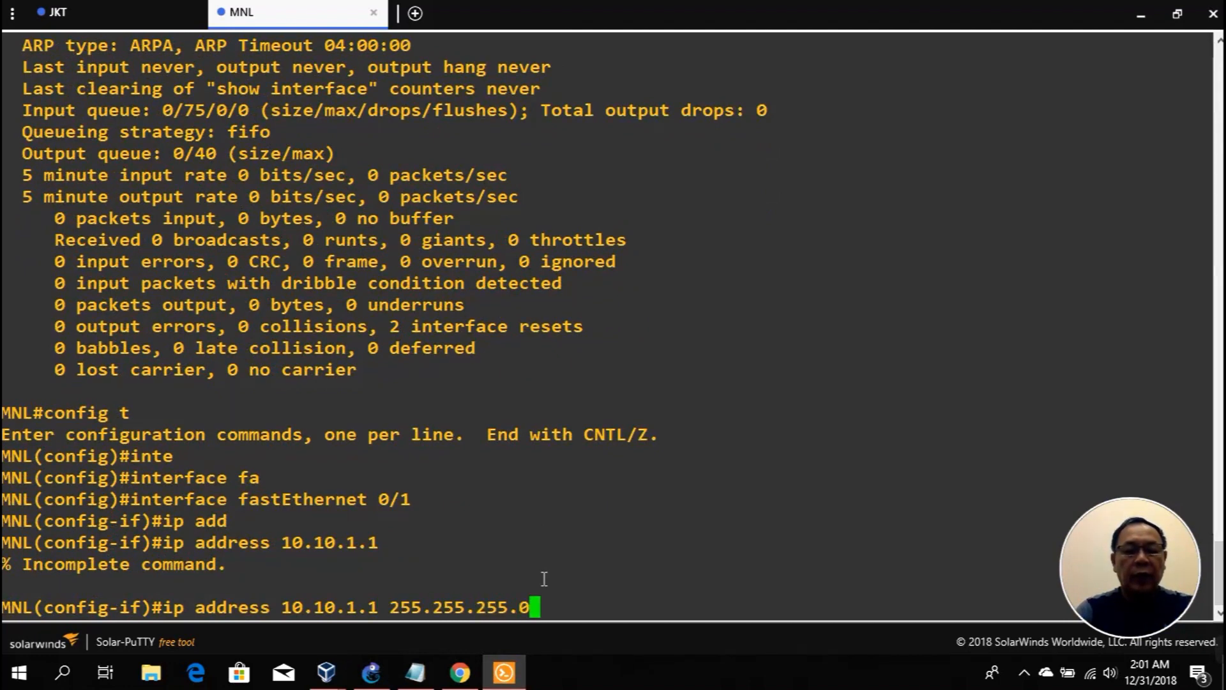
key("Return")
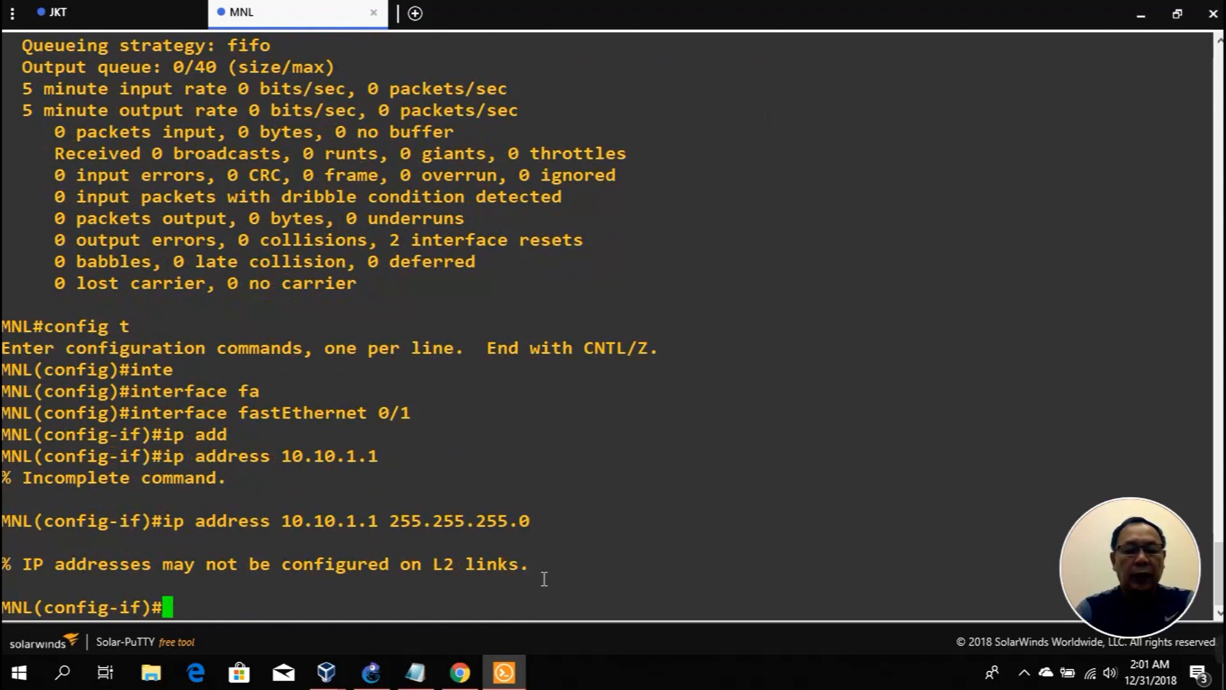
Step: Make FastEthernet0/1 a routed port, reapply 10.10.1.1 255.255.255.0, and enable it with no shut
type("no swi")
key("Tab")
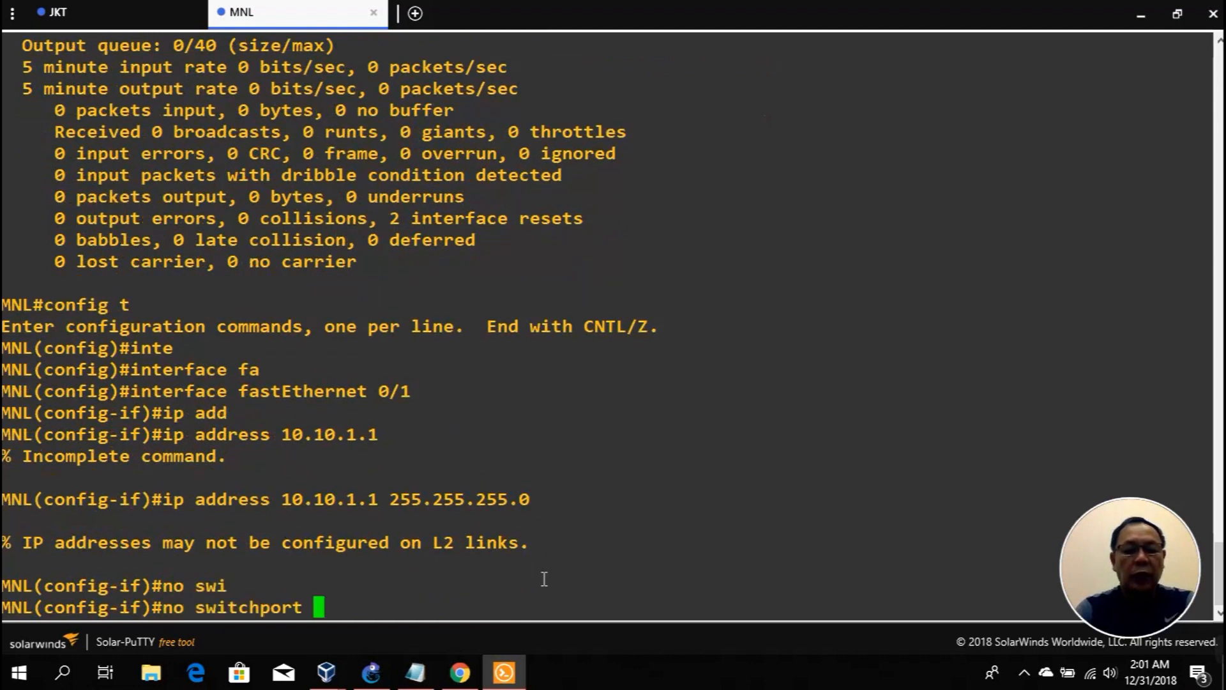
key("Return")
key("Up")
key("Up")
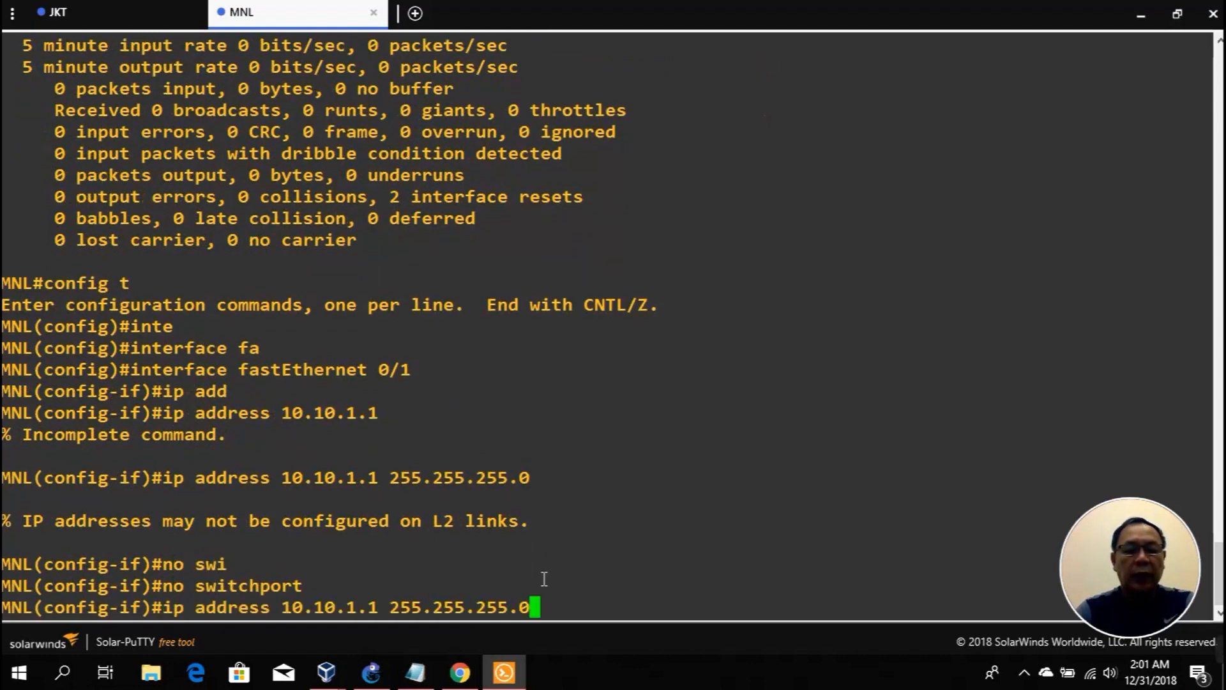
key("Return")
type("no shut")
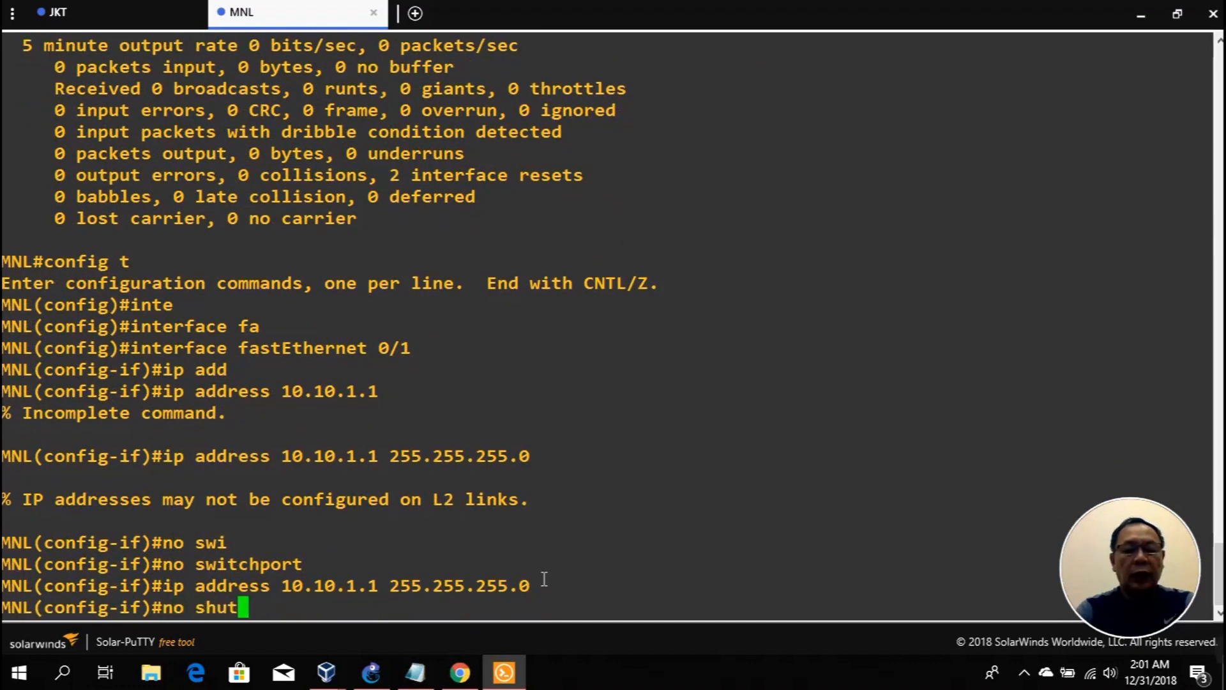
key("Return")
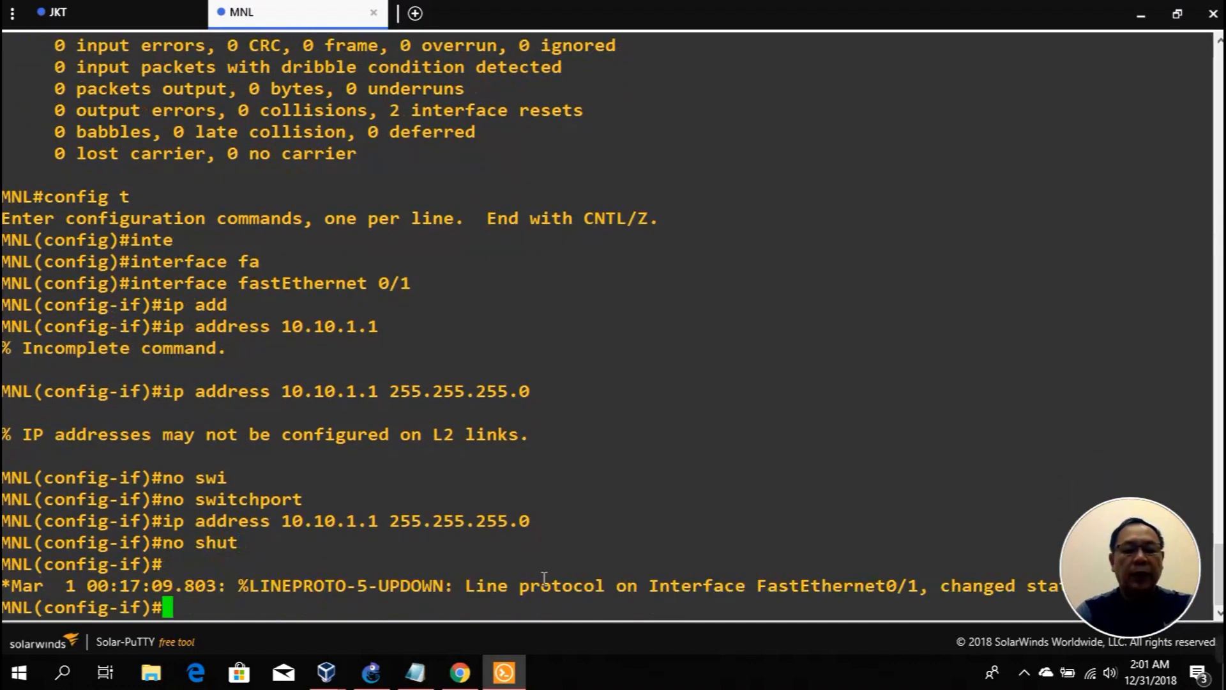
key("ctrl+z")
Step: Save the running config with copy run start and ping 10.10.1.252, getting 5/5 replies
type("copy run start")
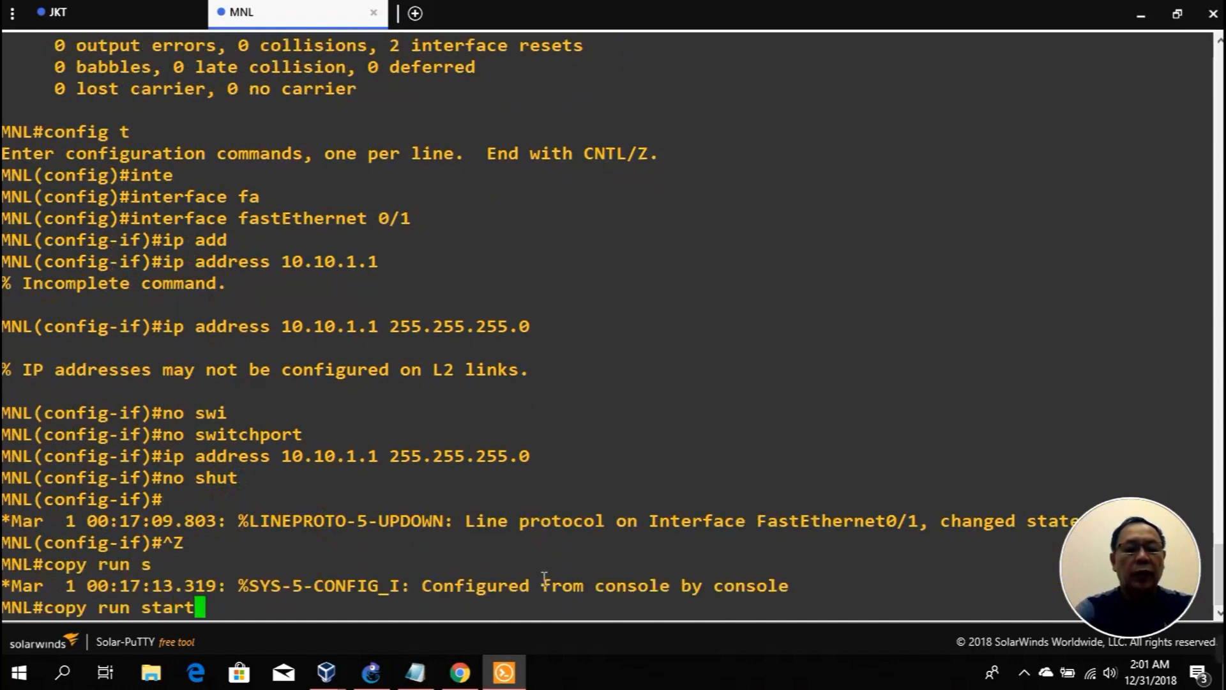
key("Return")
key("Return")
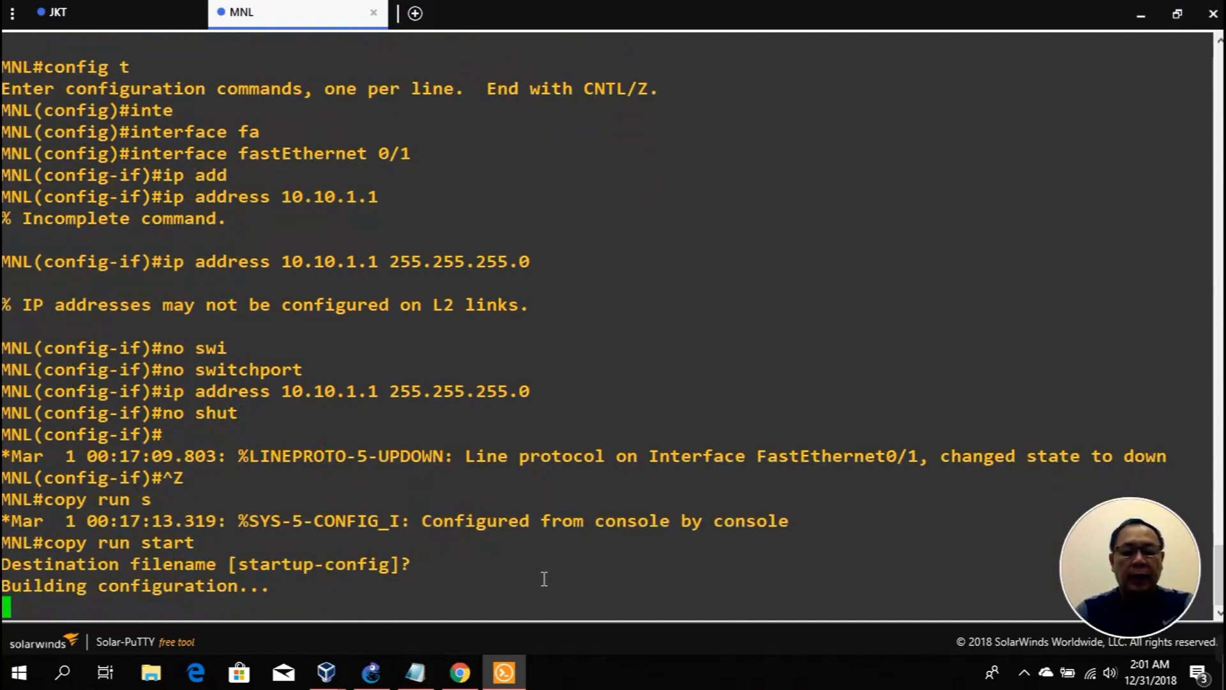
type("ping 1")
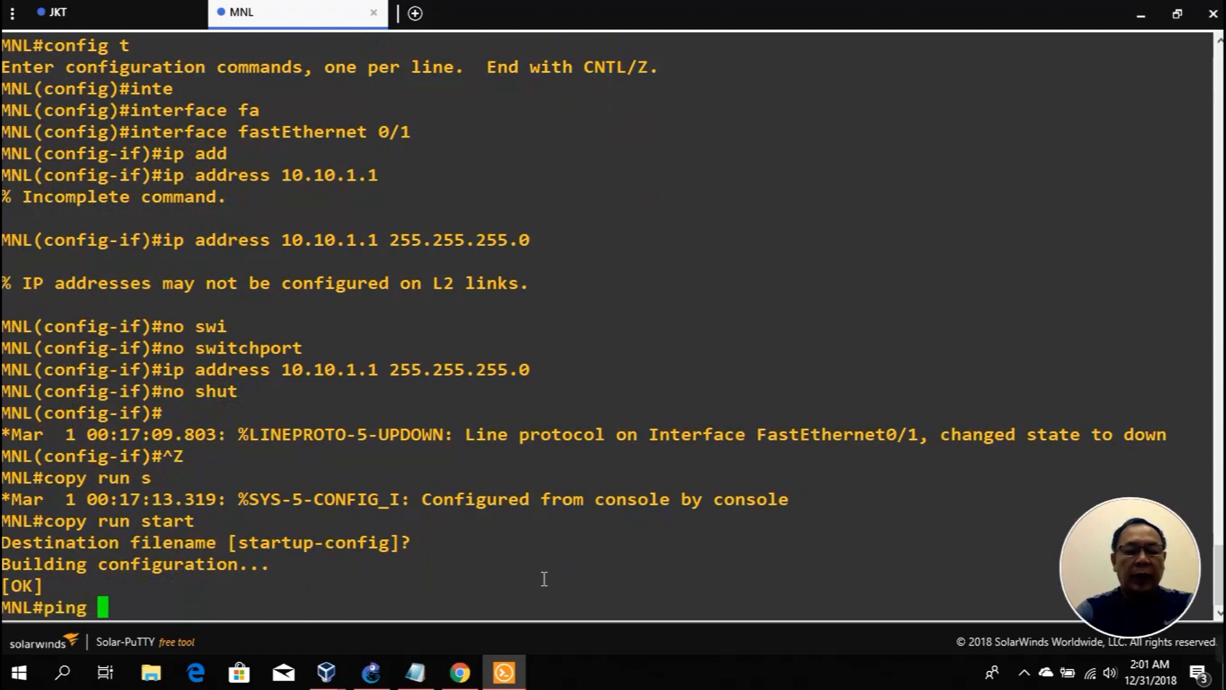
type("10.")
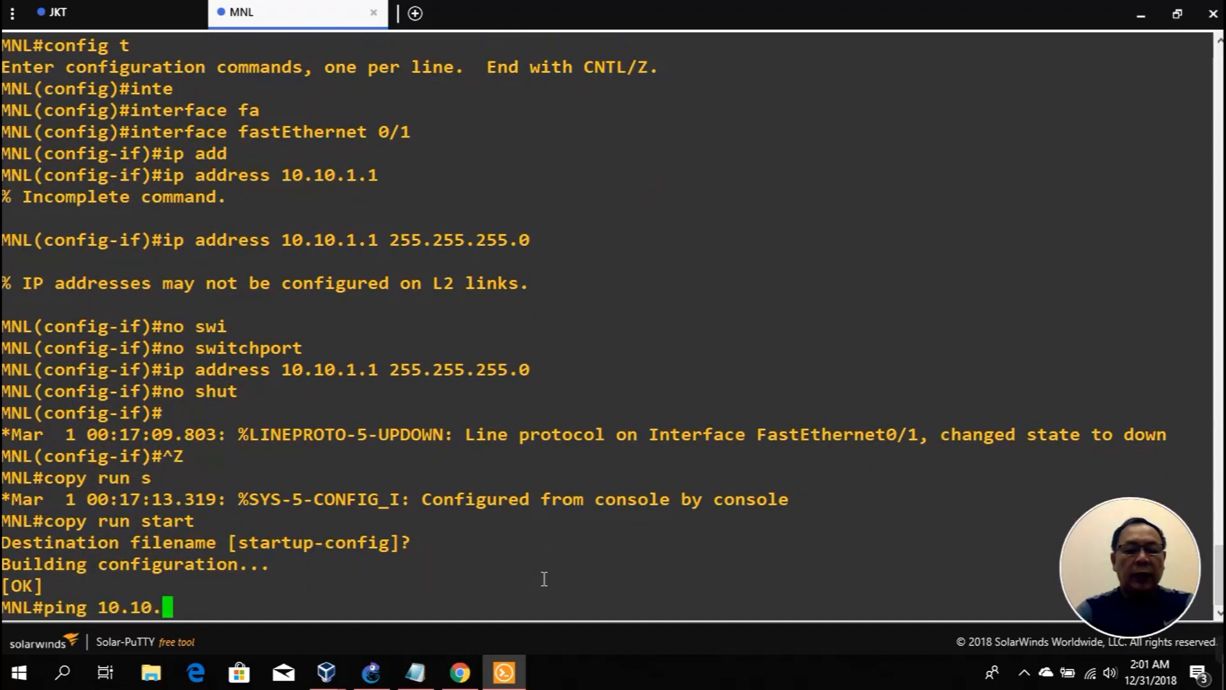
type("1.252")
key("Return")
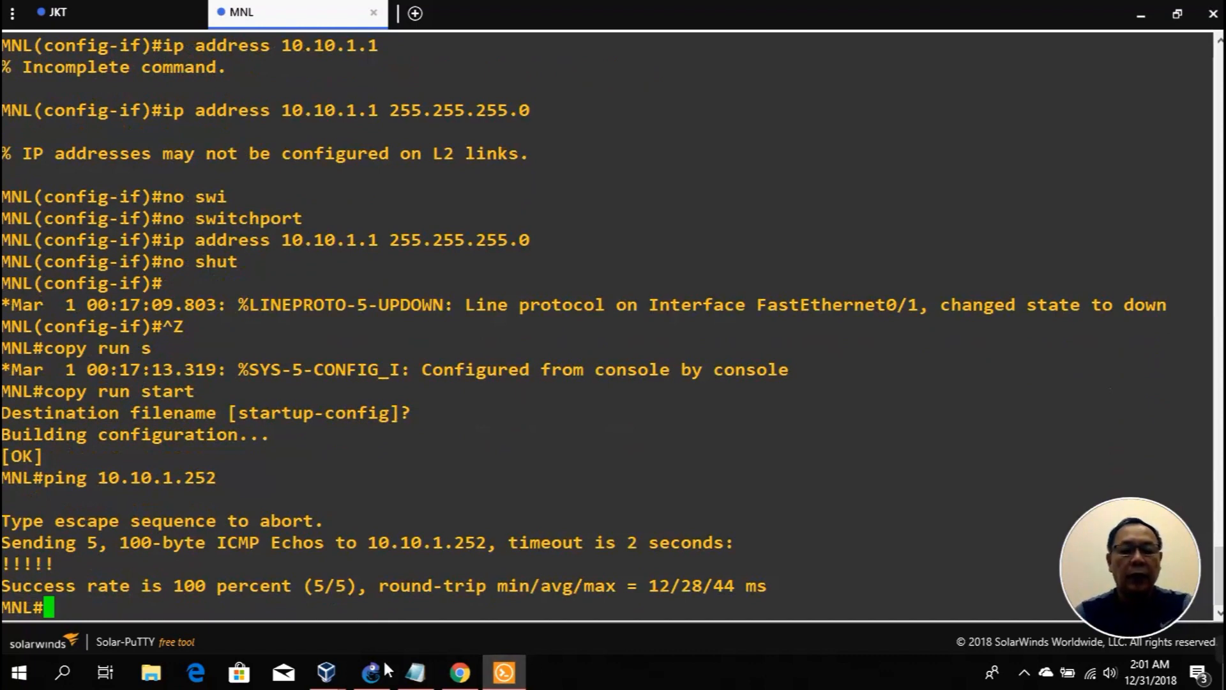
Step: Rerun nmap -n 10.10.1.1 on Kali and highlight the 23/tcp open telnet result
left_click(357, 674)
mouse_move(326, 671)
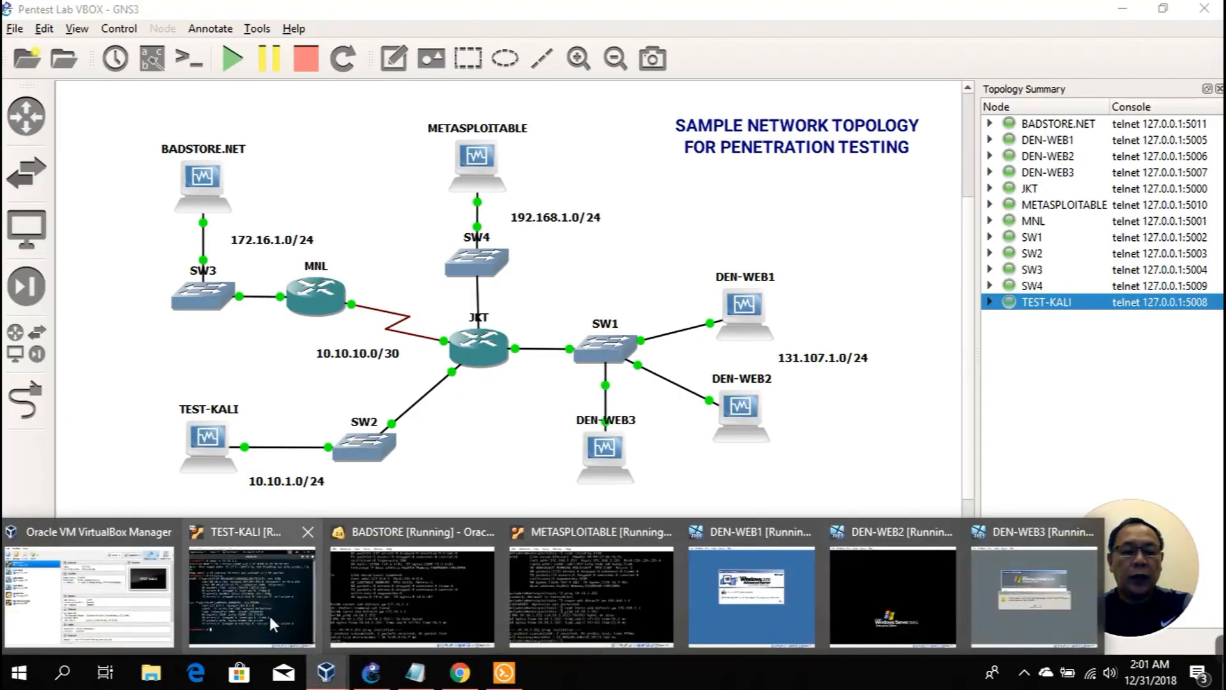
left_click(279, 614)
key("Up")
key("Up")
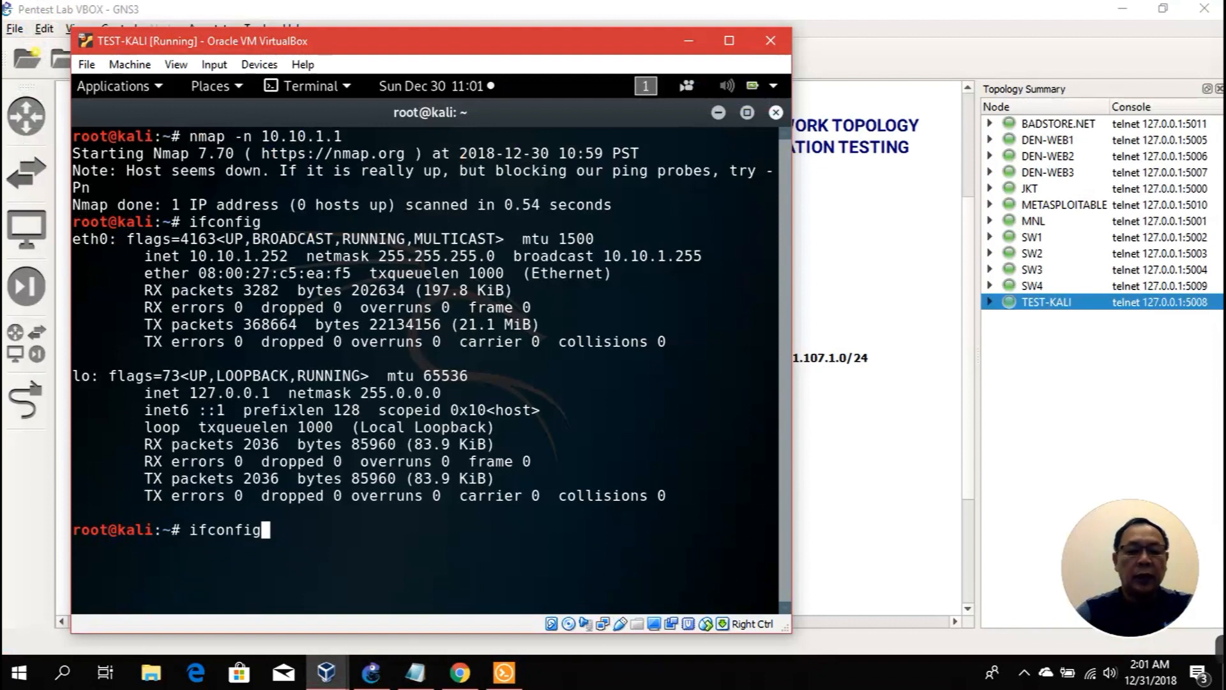
key("Return")
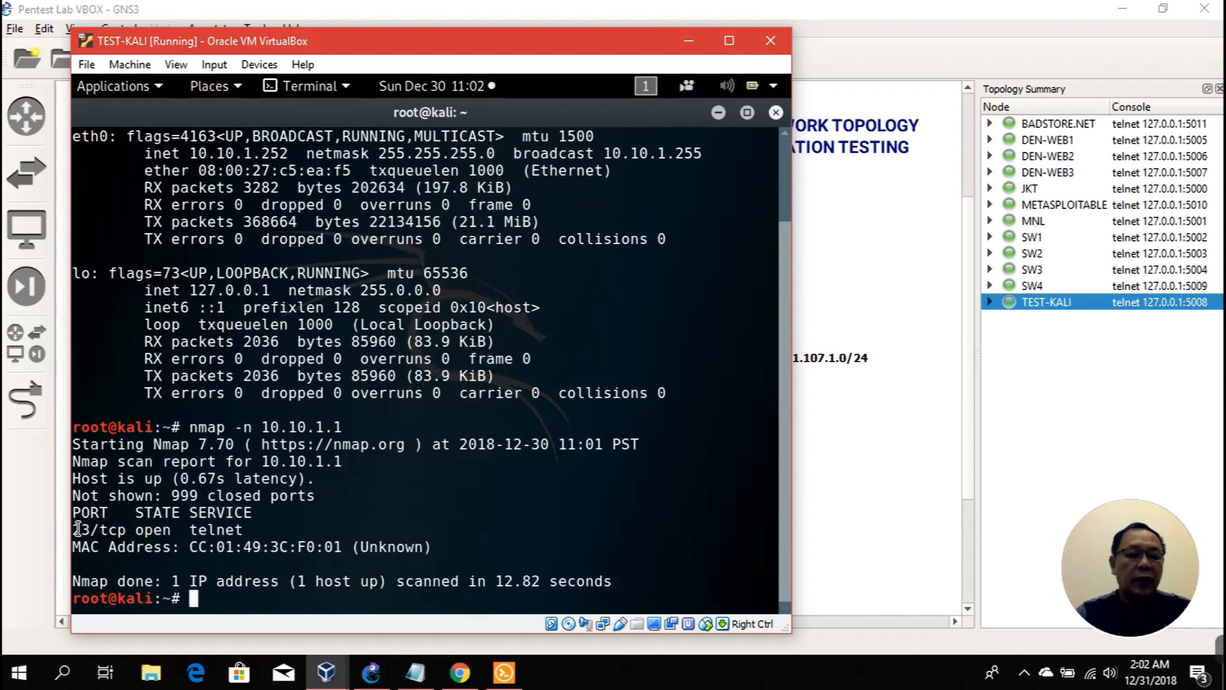
left_click_drag(77, 529, 243, 529)
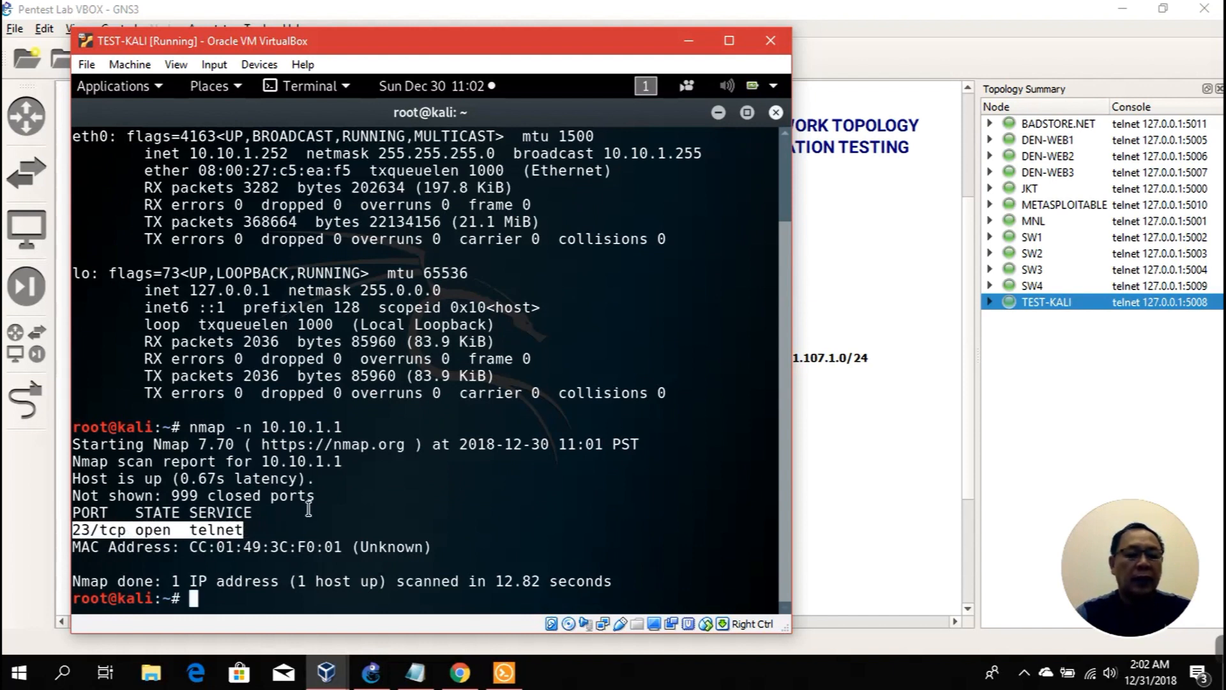
Step: Clear the terminal and recall the earlier nmap command for editing
type("clear")
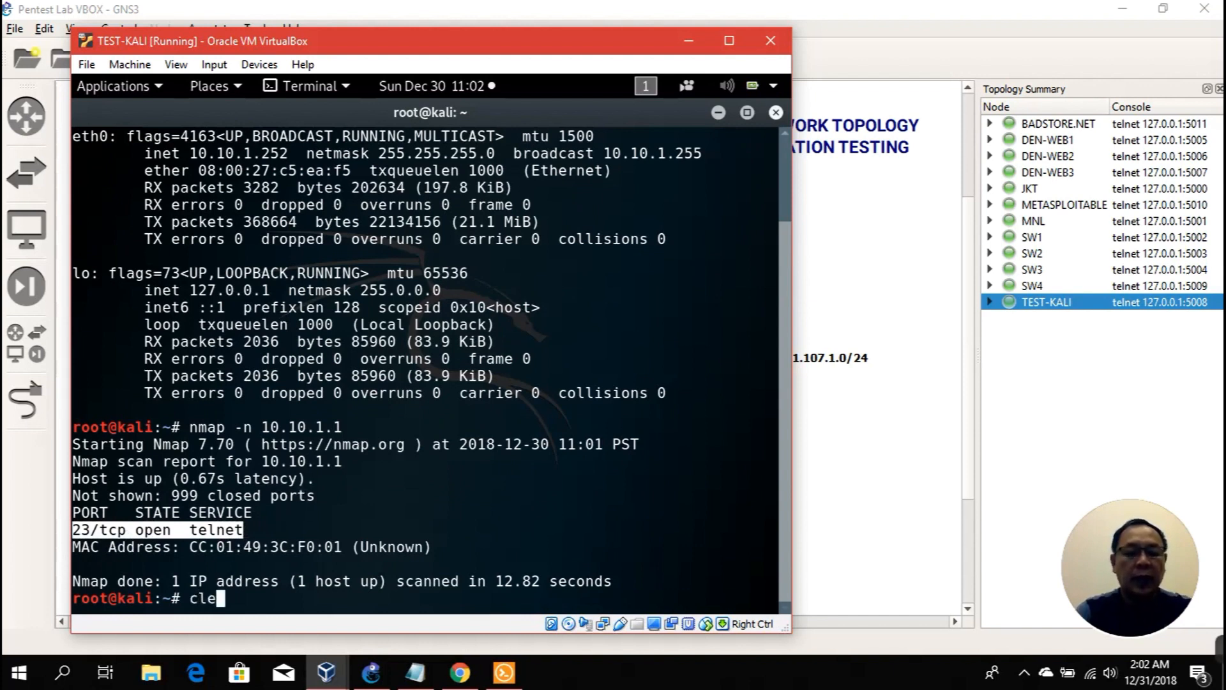
key("Return")
key("Up")
key("Up")
key("Left")
key("Left")
key("Left")
key("Left")
key("Left")
key("Left")
key("Left")
key("Left")
key("Left")
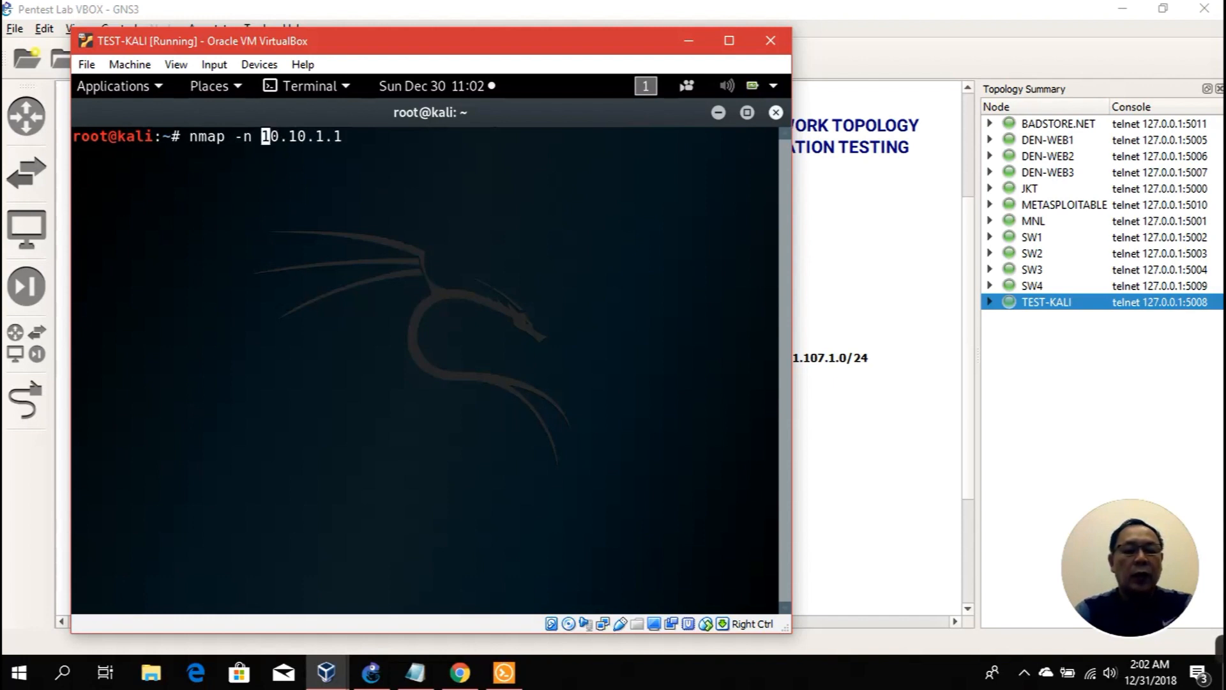
Step: Run nmap -n -A 10.10.1.1 and highlight the Cisco router telnetd and MAC address lines
type("-A")
key("Return")
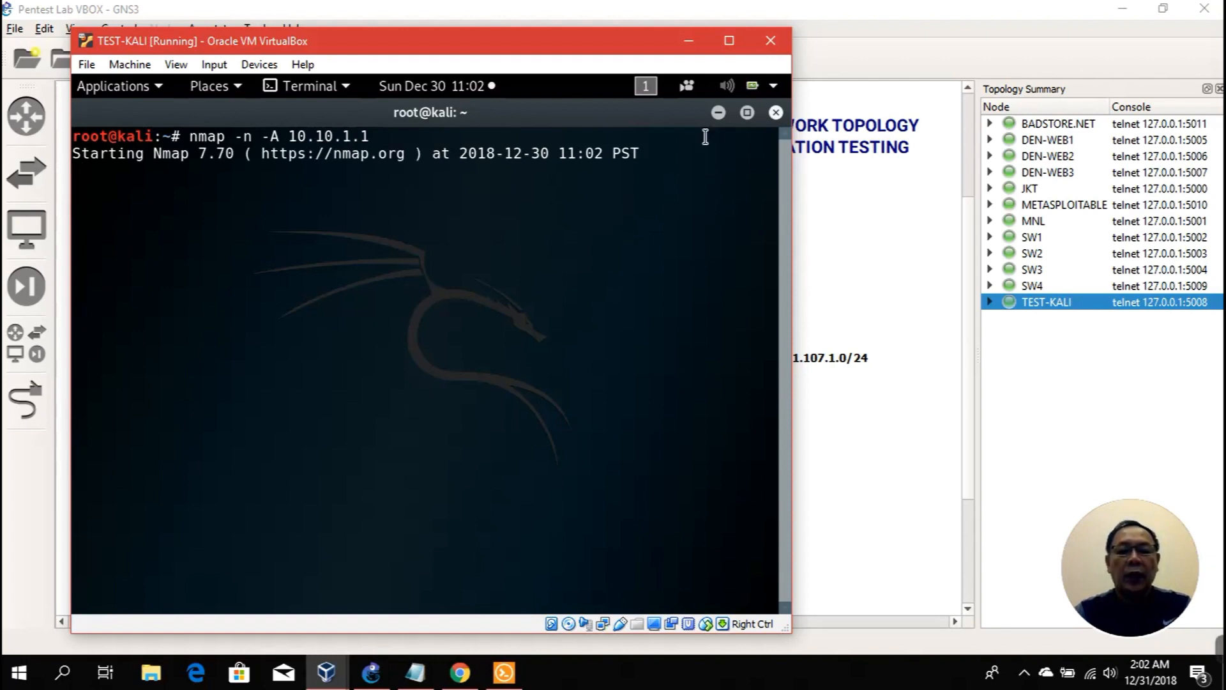
left_click(688, 40)
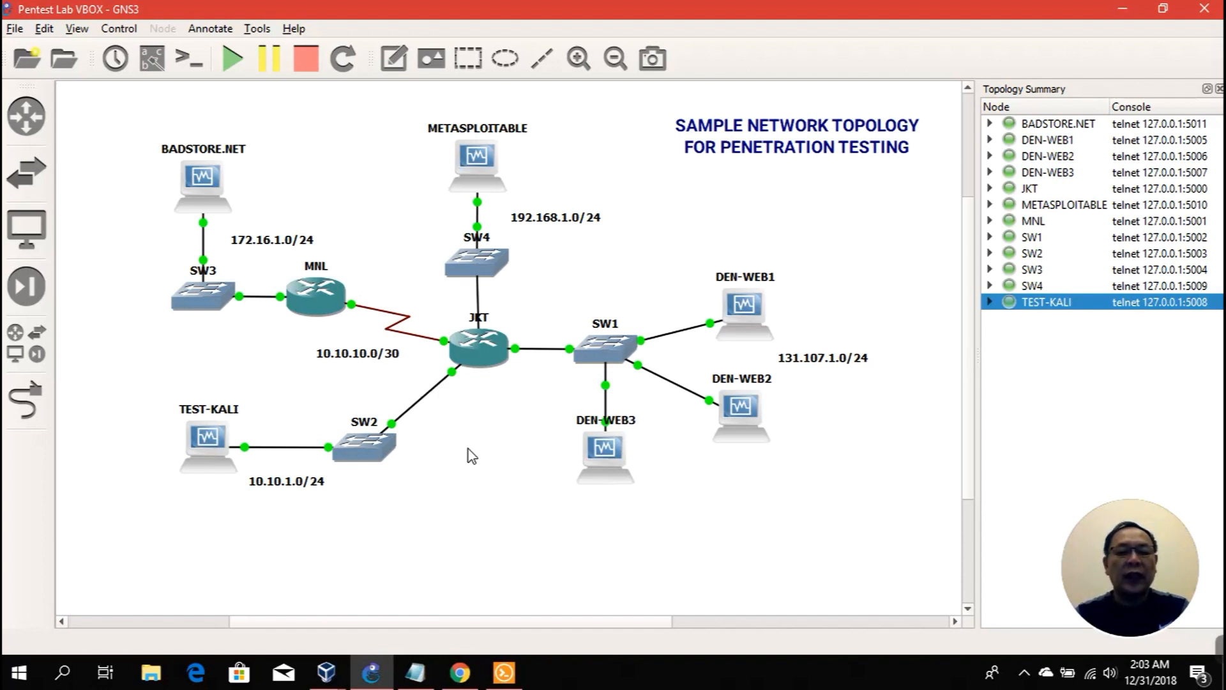
left_click(328, 673)
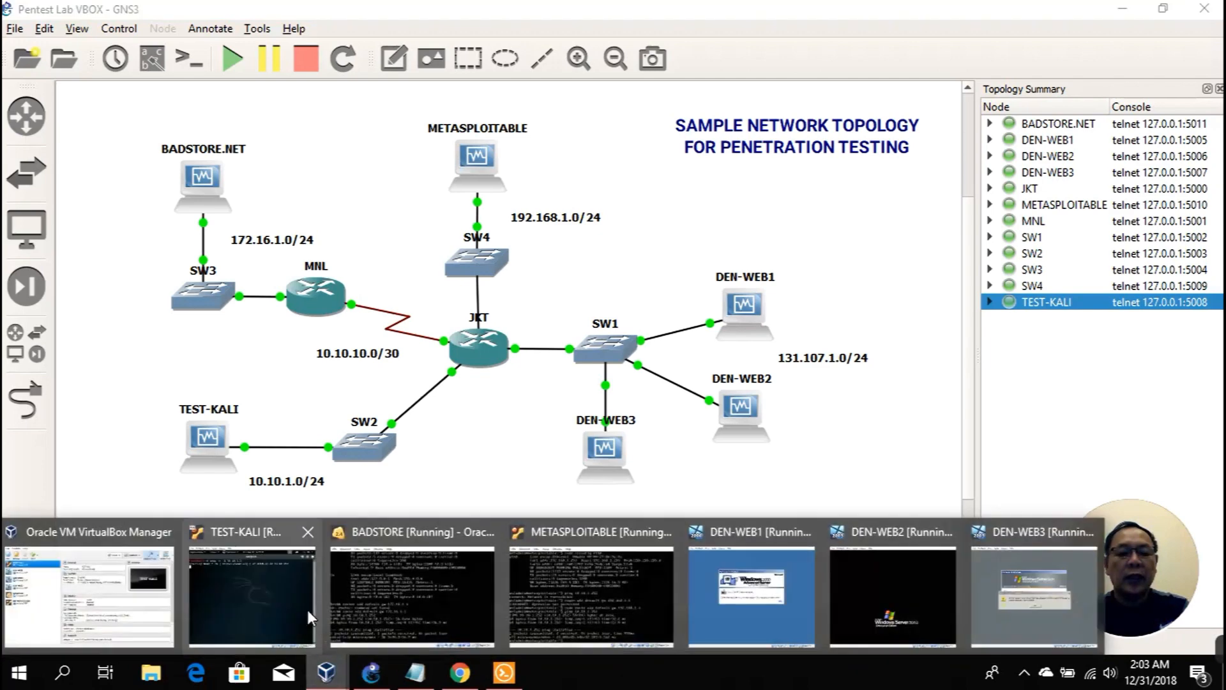
left_click(270, 591)
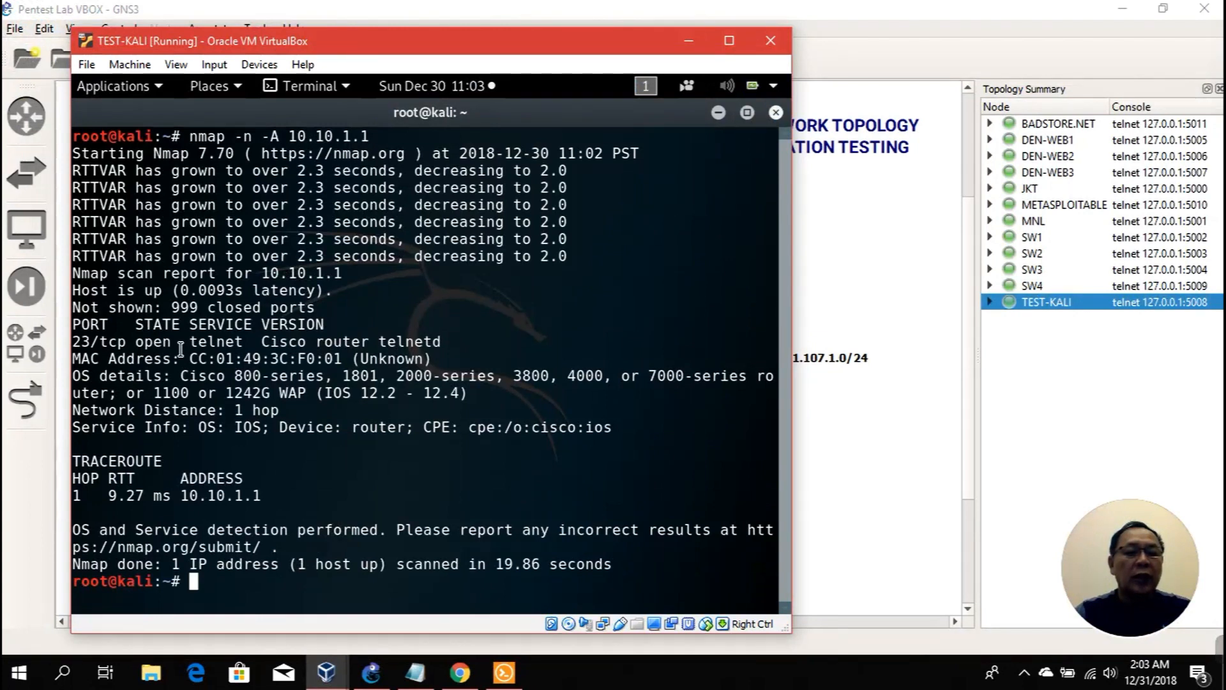
left_click_drag(78, 342, 438, 339)
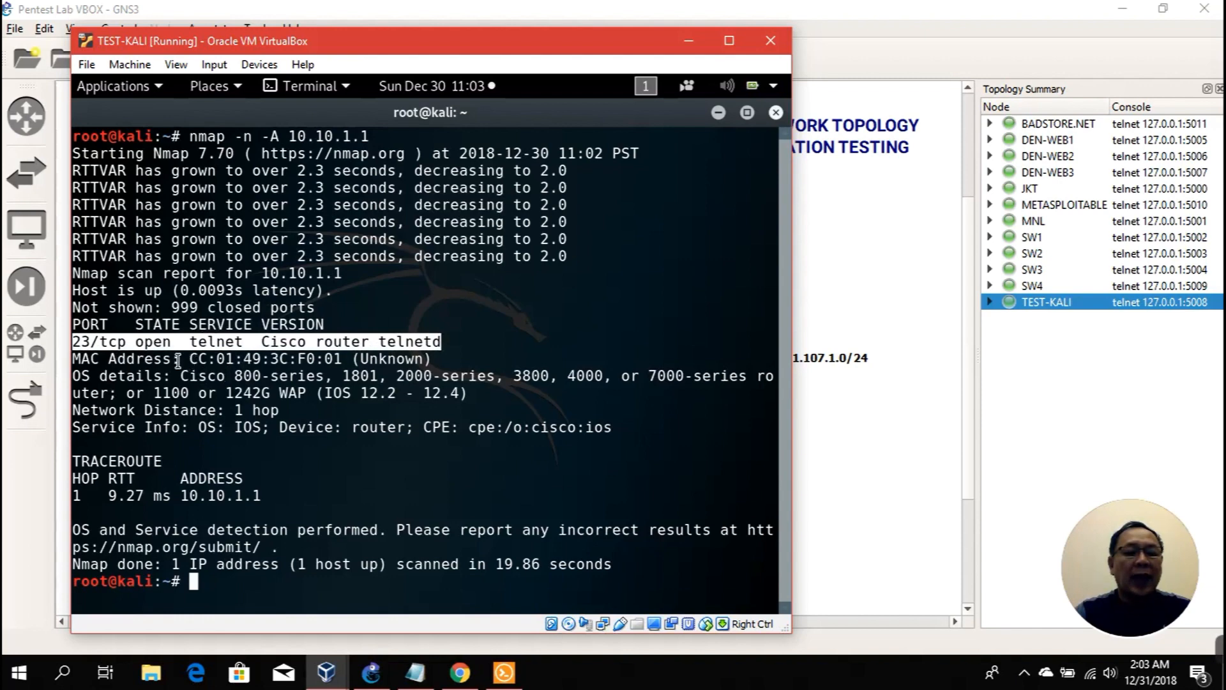
left_click_drag(72, 359, 343, 359)
left_click(504, 672)
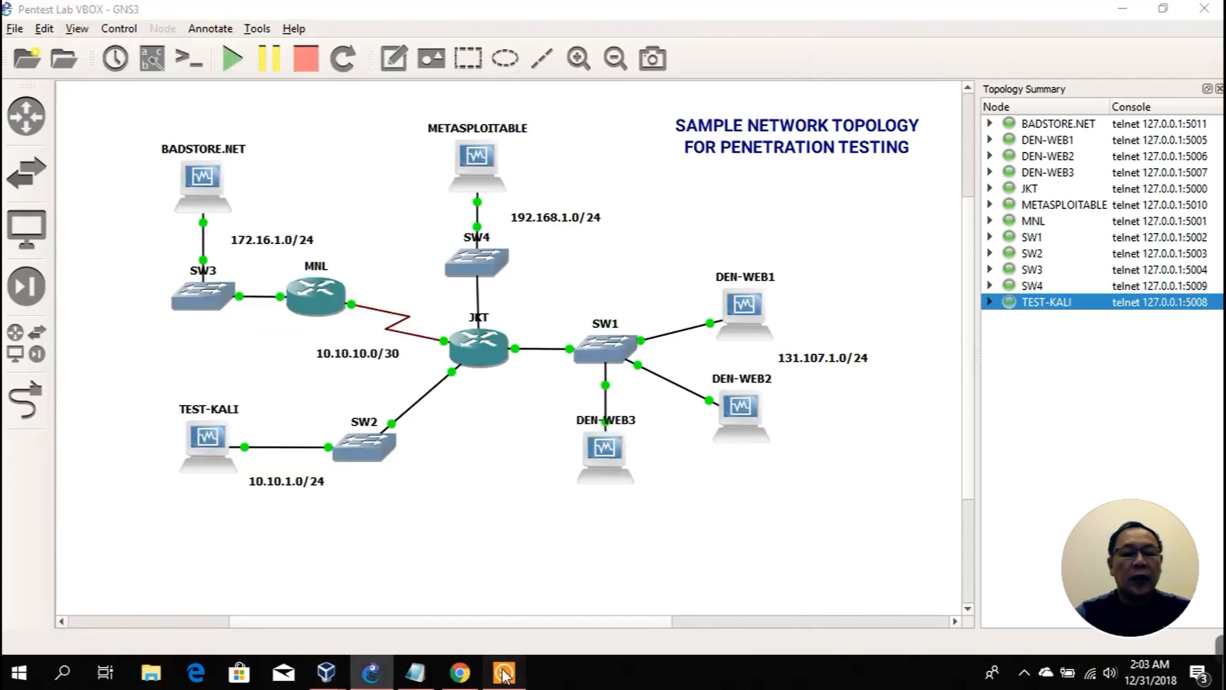
left_click(503, 672)
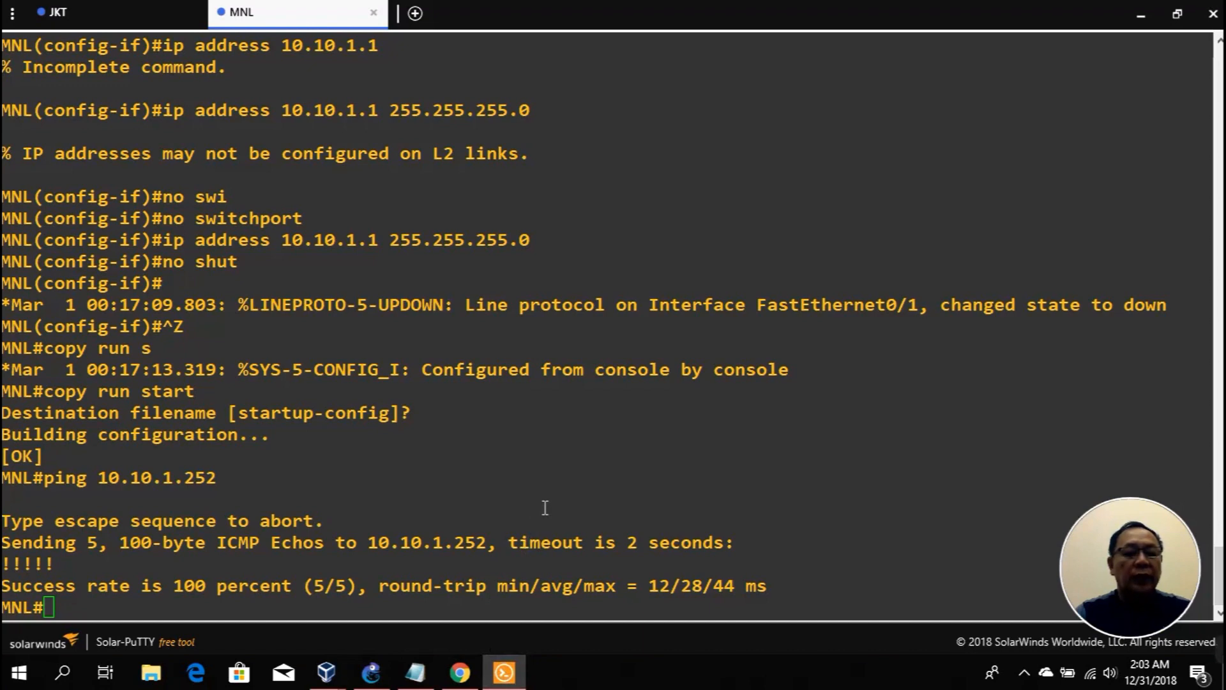
left_click(138, 14)
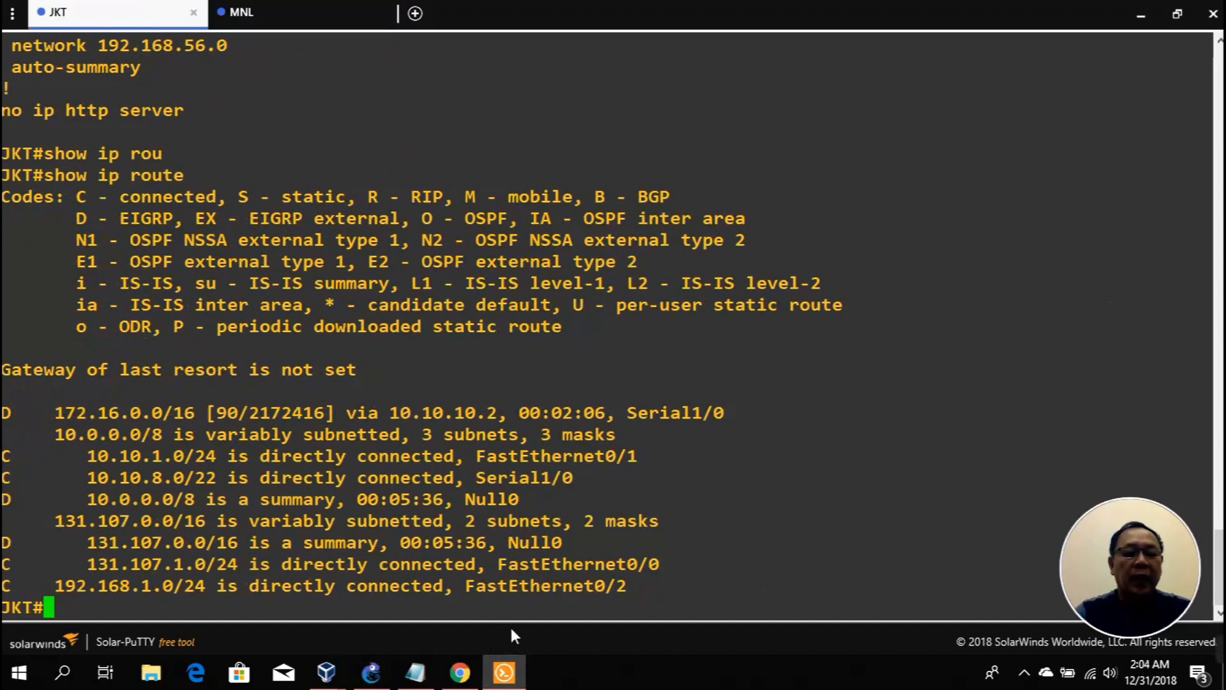
left_click(371, 672)
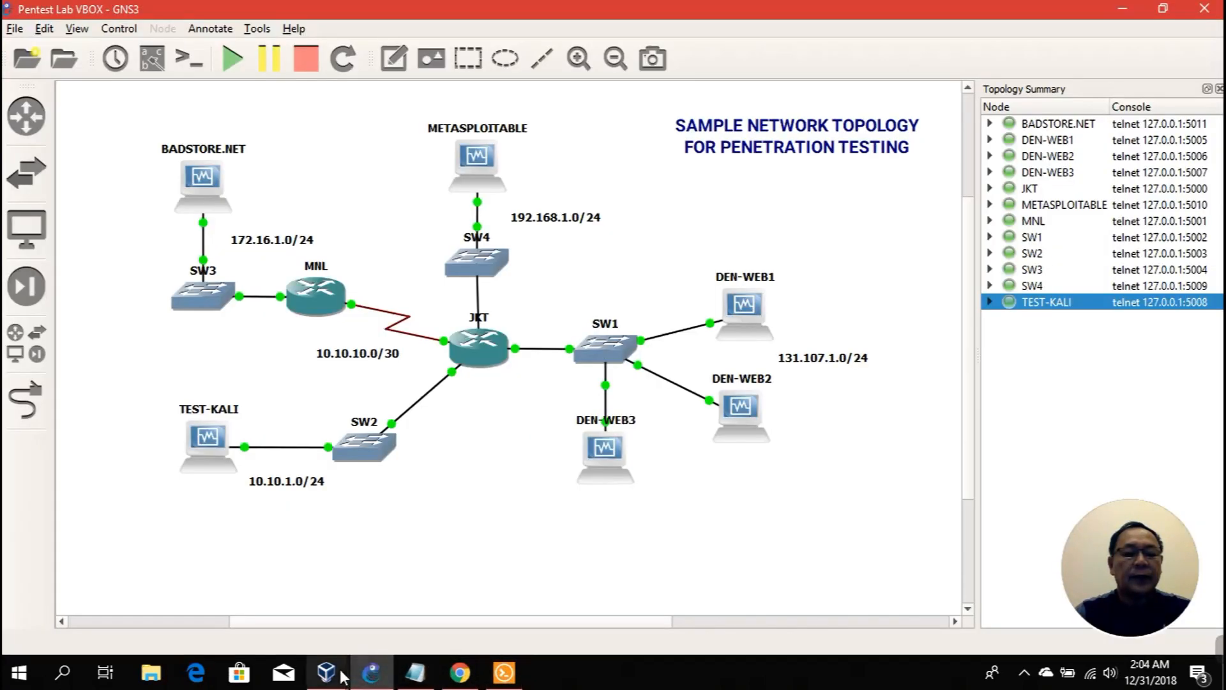
mouse_move(339, 676)
left_click(275, 603)
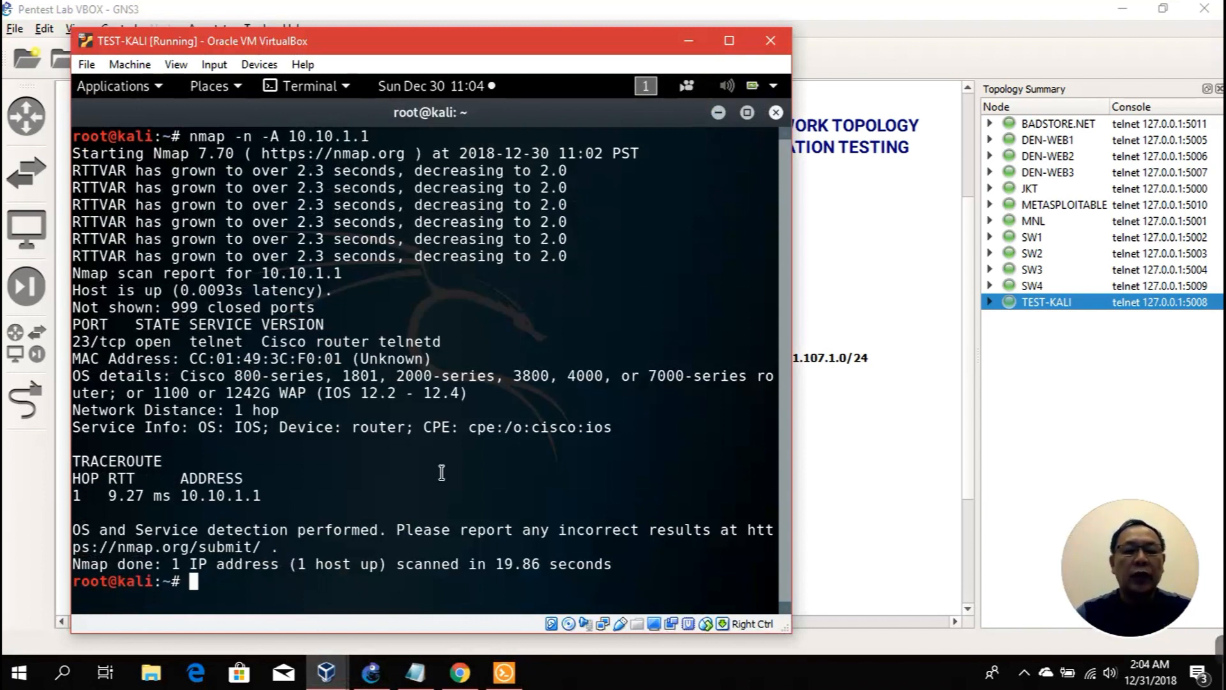
Step: From a new Kali terminal, telnet to 10.10.1.1 and log in to reach the JKT> prompt
left_click(719, 112)
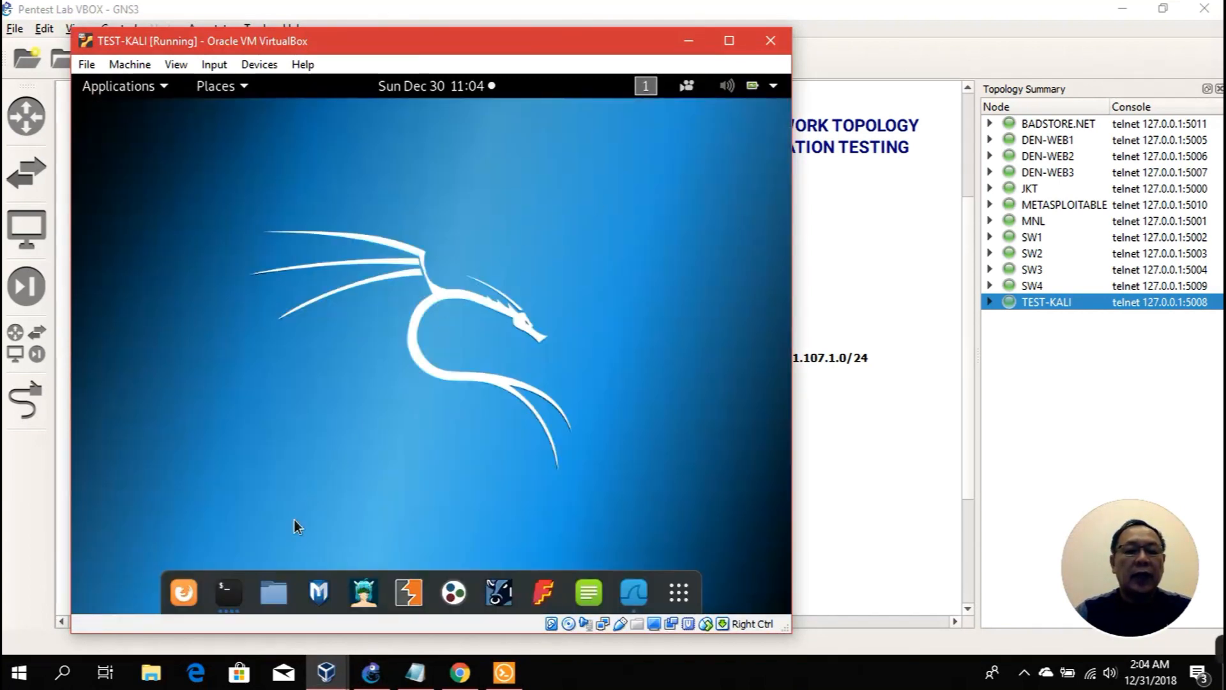
left_click(221, 592)
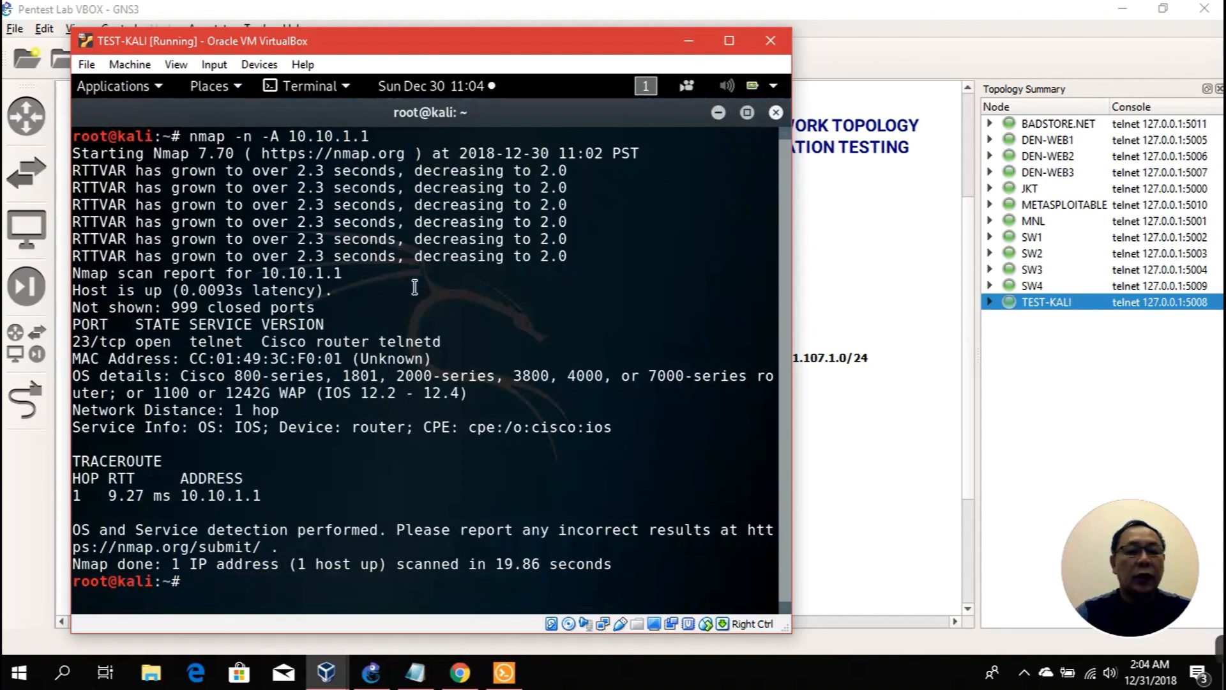
left_click(719, 113)
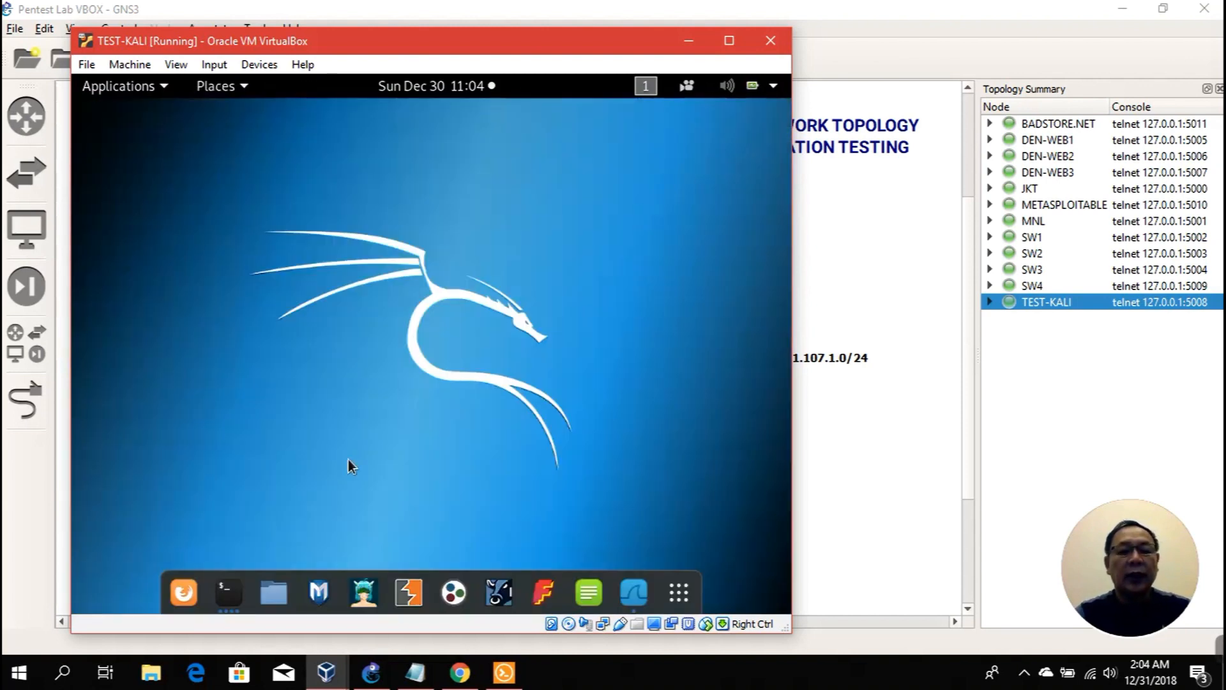
right_click(239, 574)
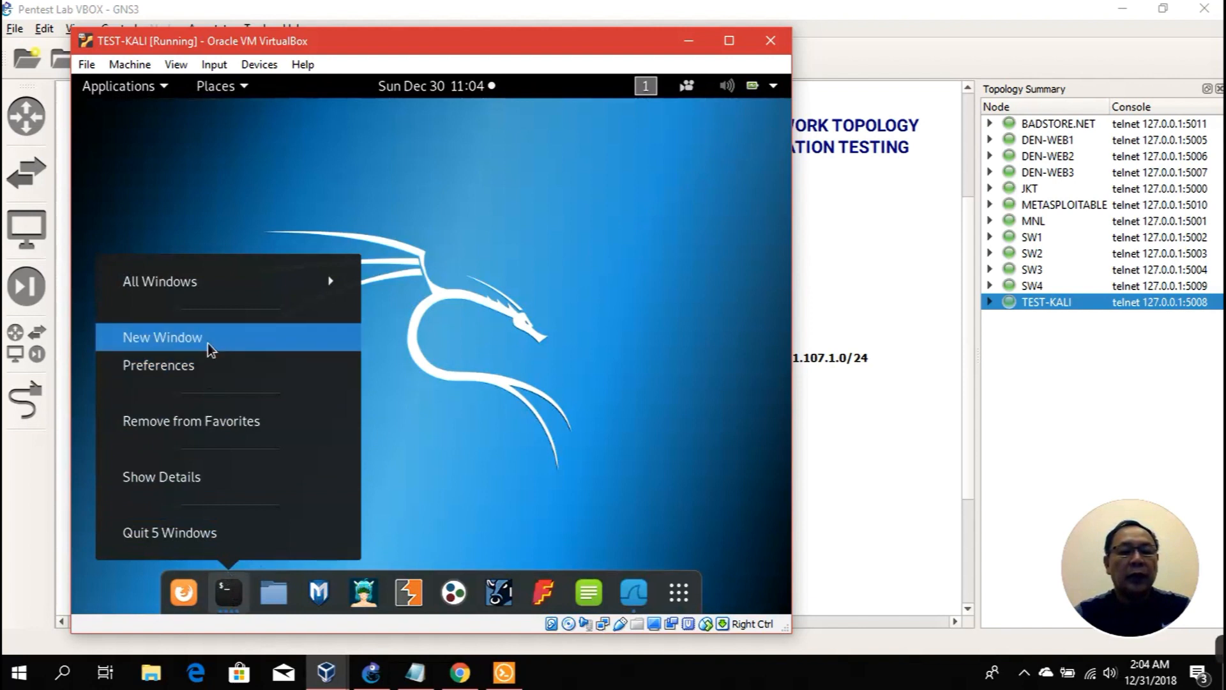
left_click(245, 343)
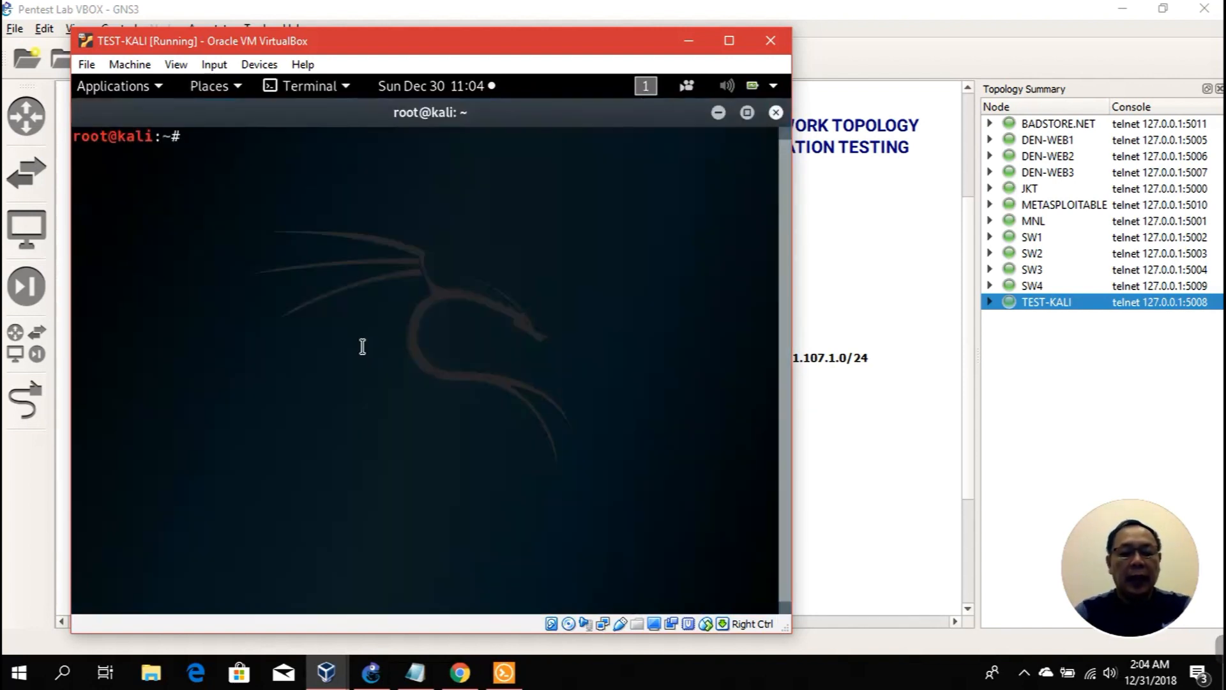
type("telne")
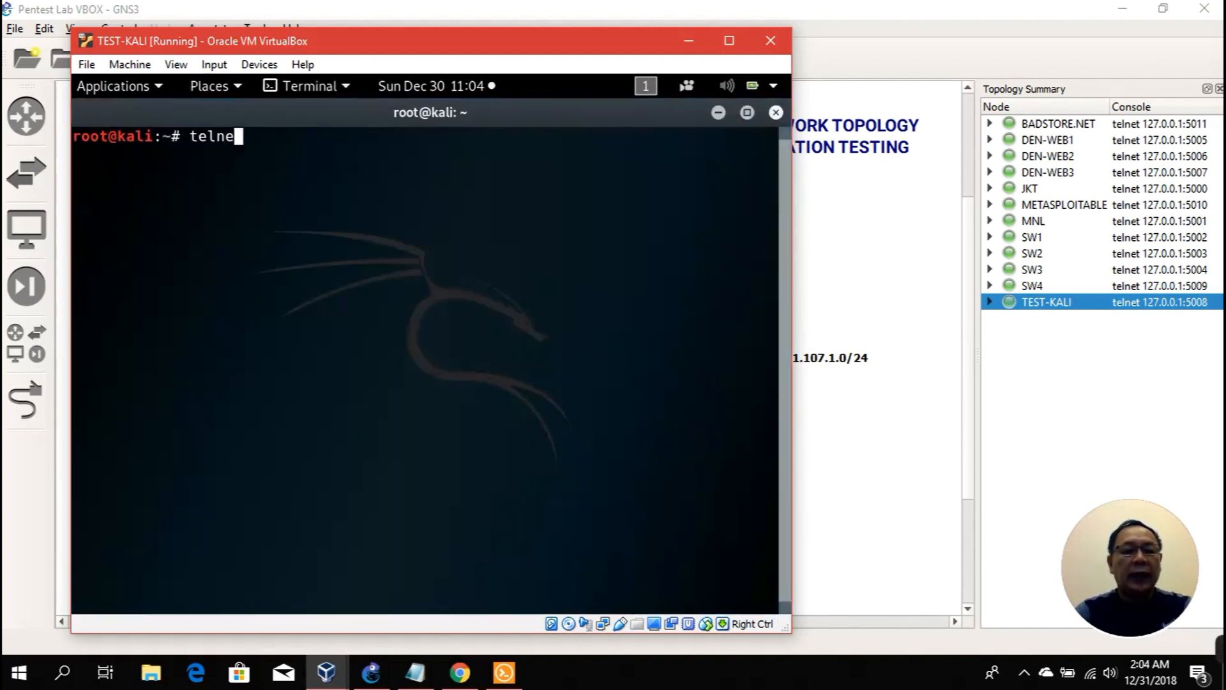
type("t 10.10.1.1")
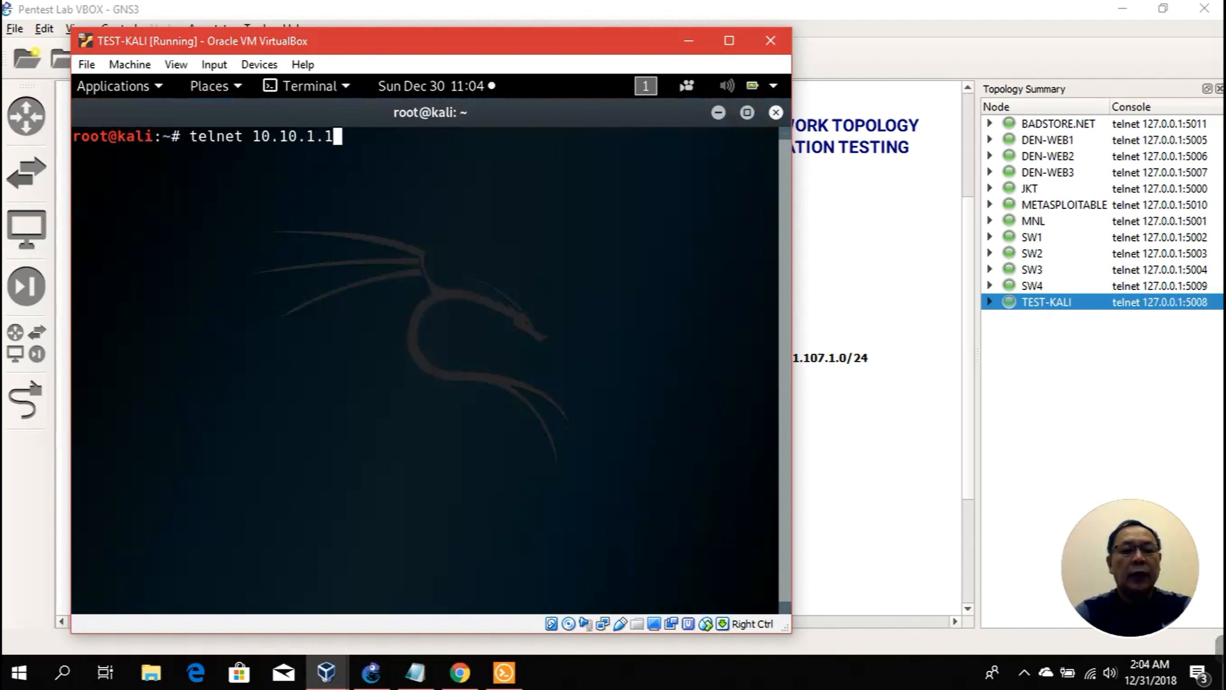
key("Return")
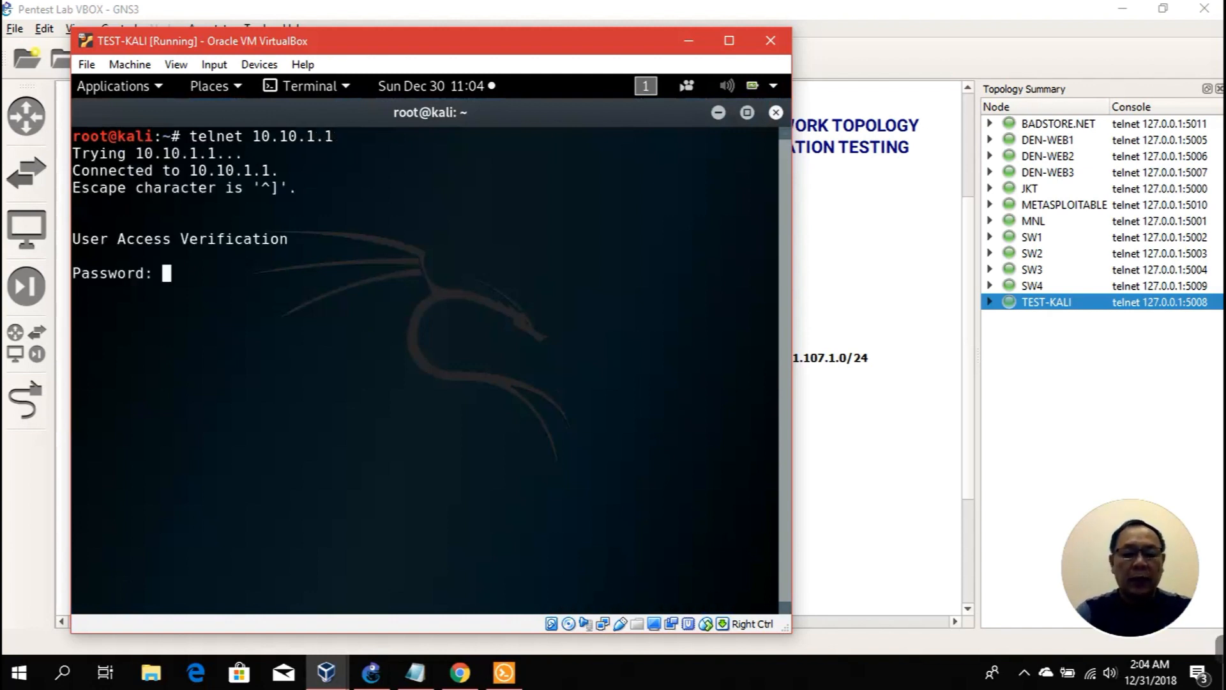
key("Return")
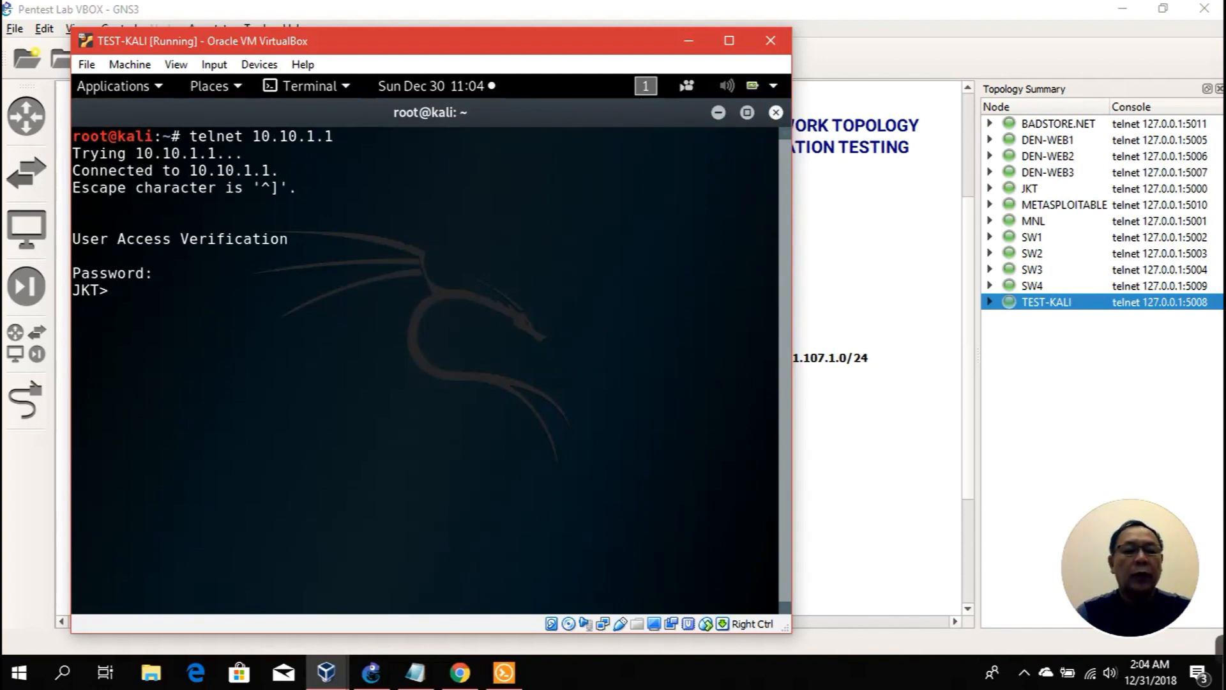
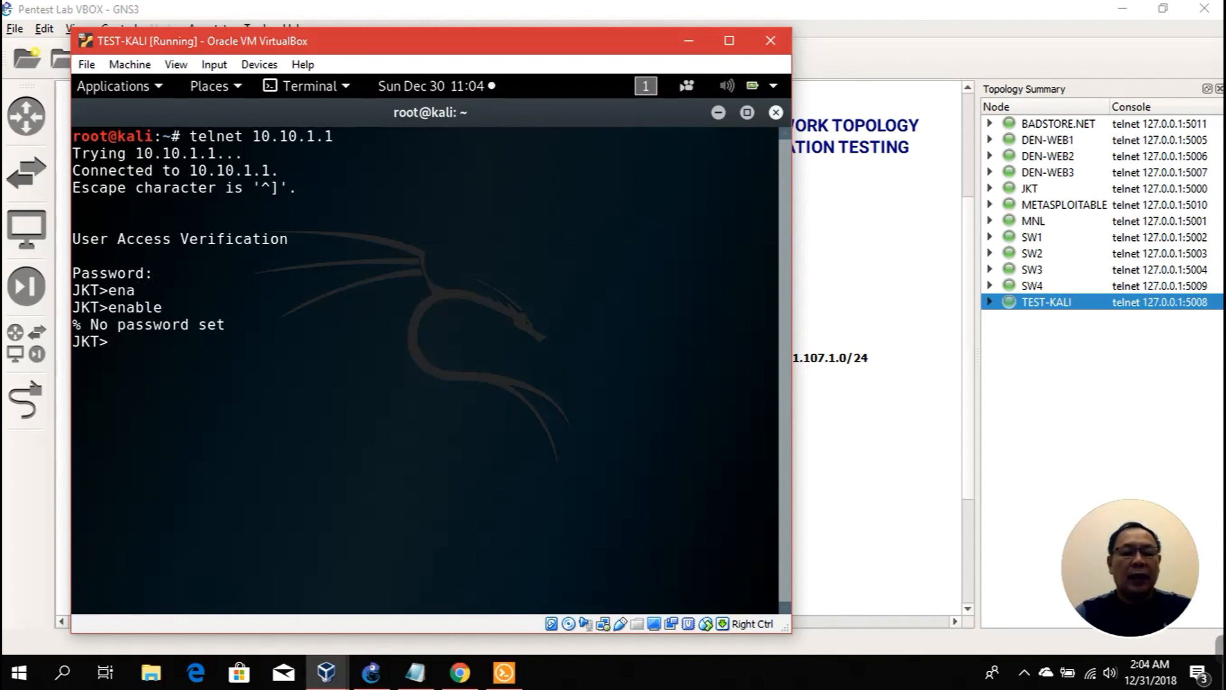
Step: In the JKT router session, enter global configuration and then console line 0
left_click(504, 672)
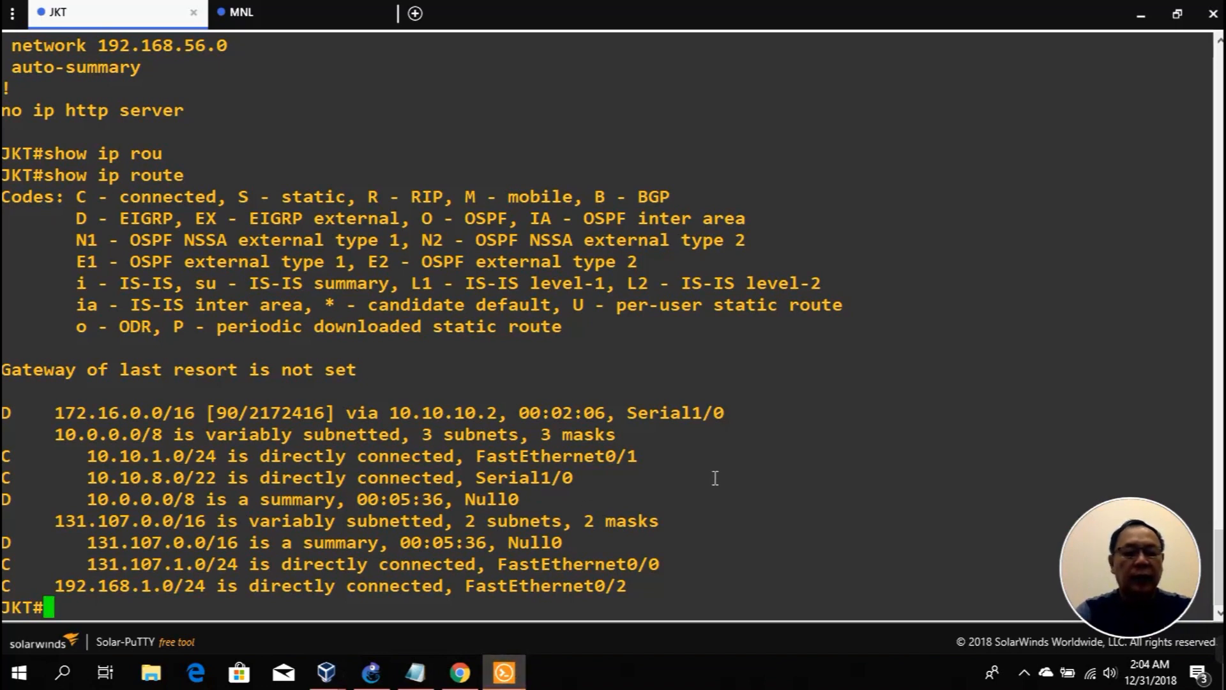
type("config t")
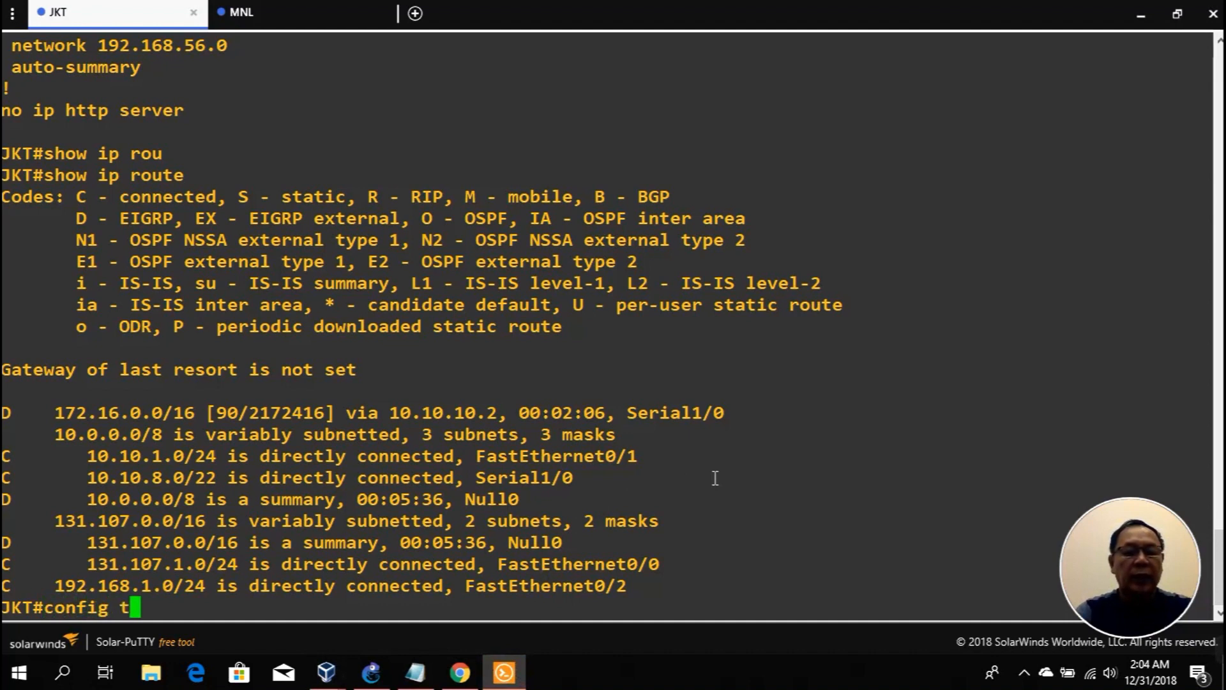
key("Tab")
key("Return")
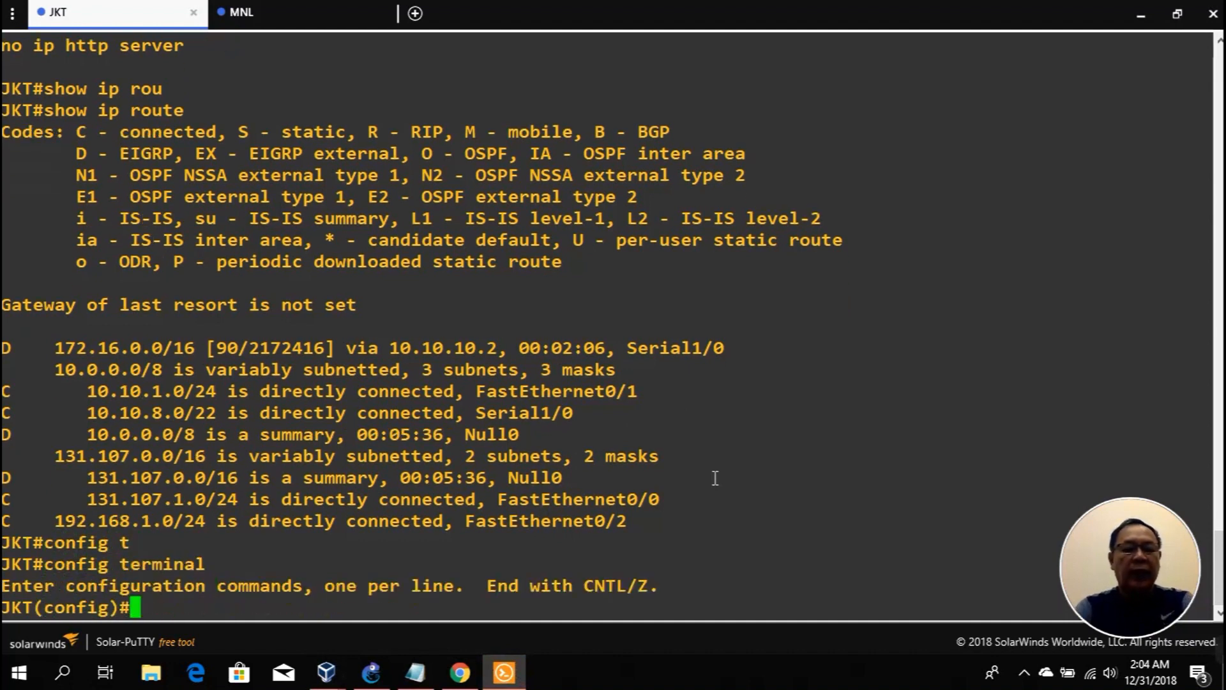
type("line")
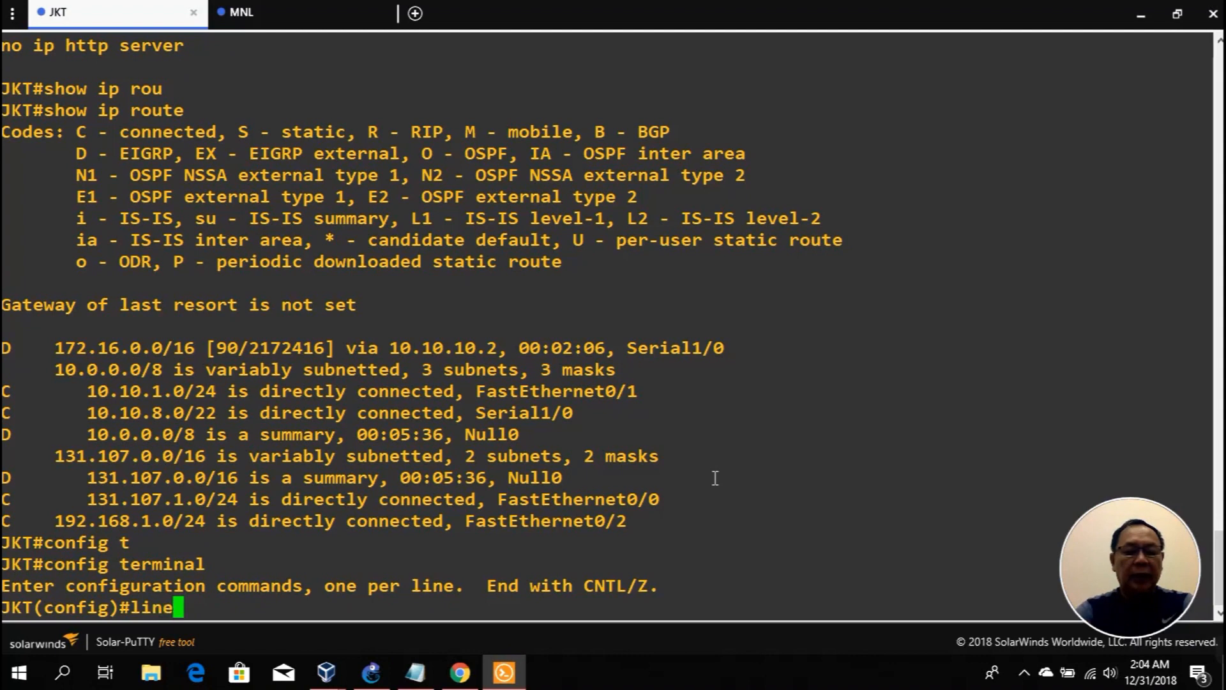
key("Tab")
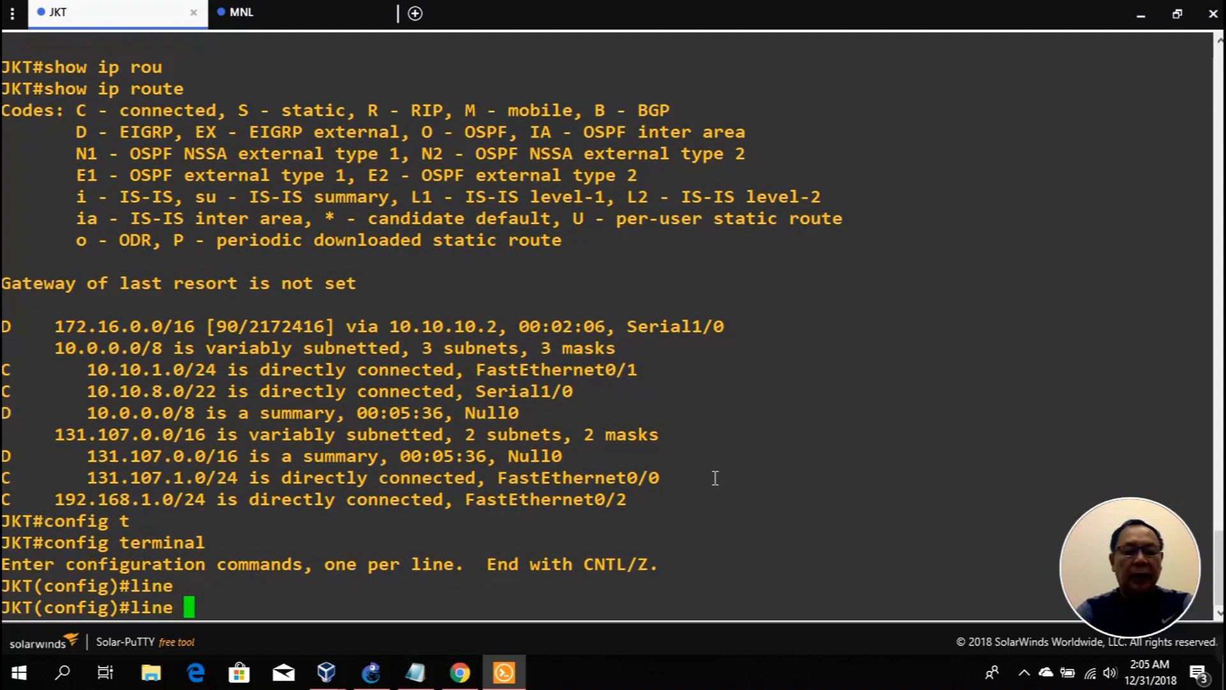
type("con")
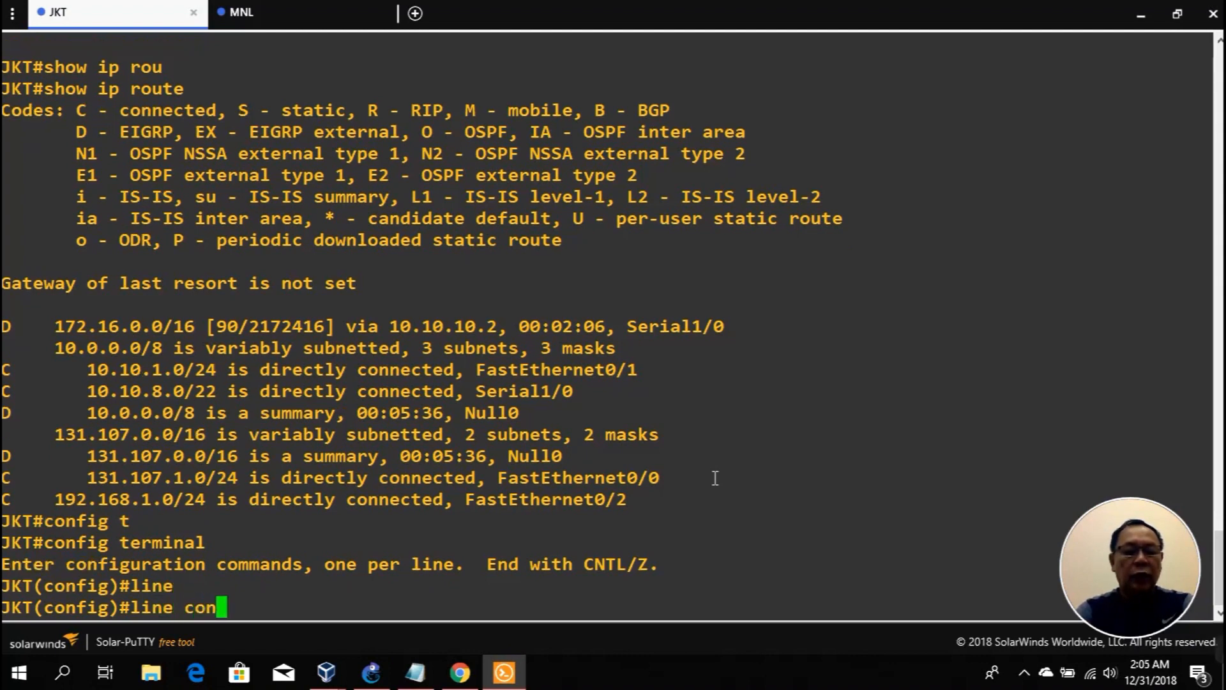
key("Tab")
type("0")
key("Return")
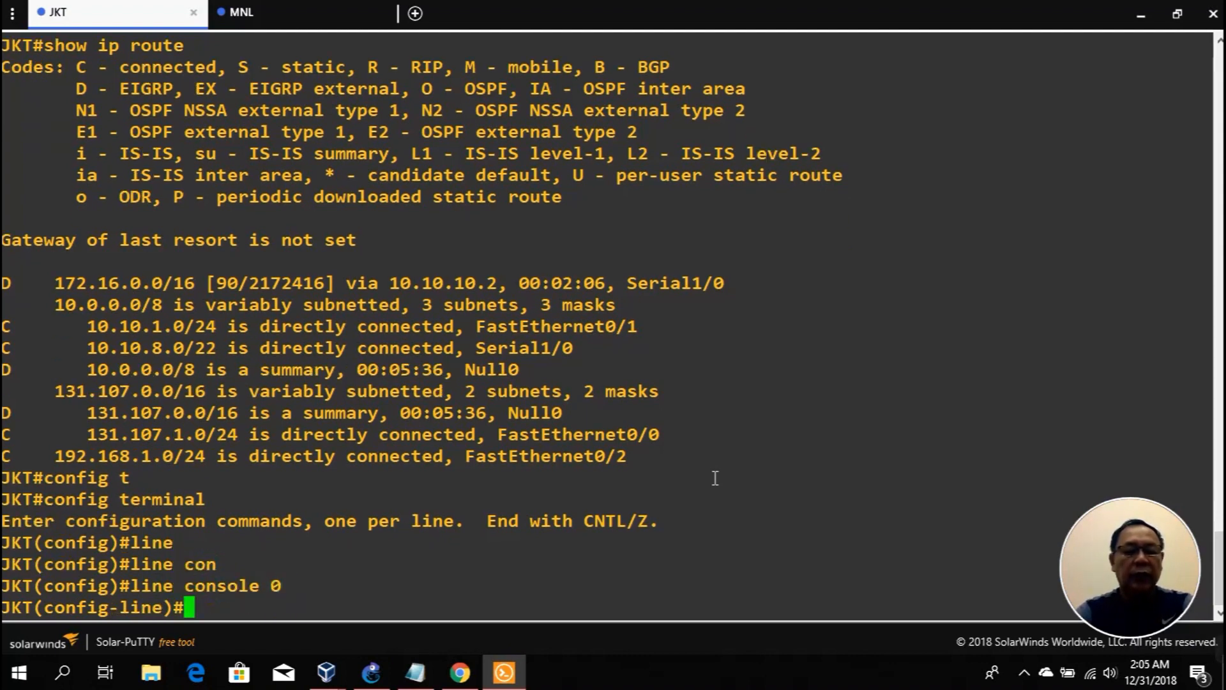
Step: Give console line 0 a password, require login, and exit line configuration
type("pa")
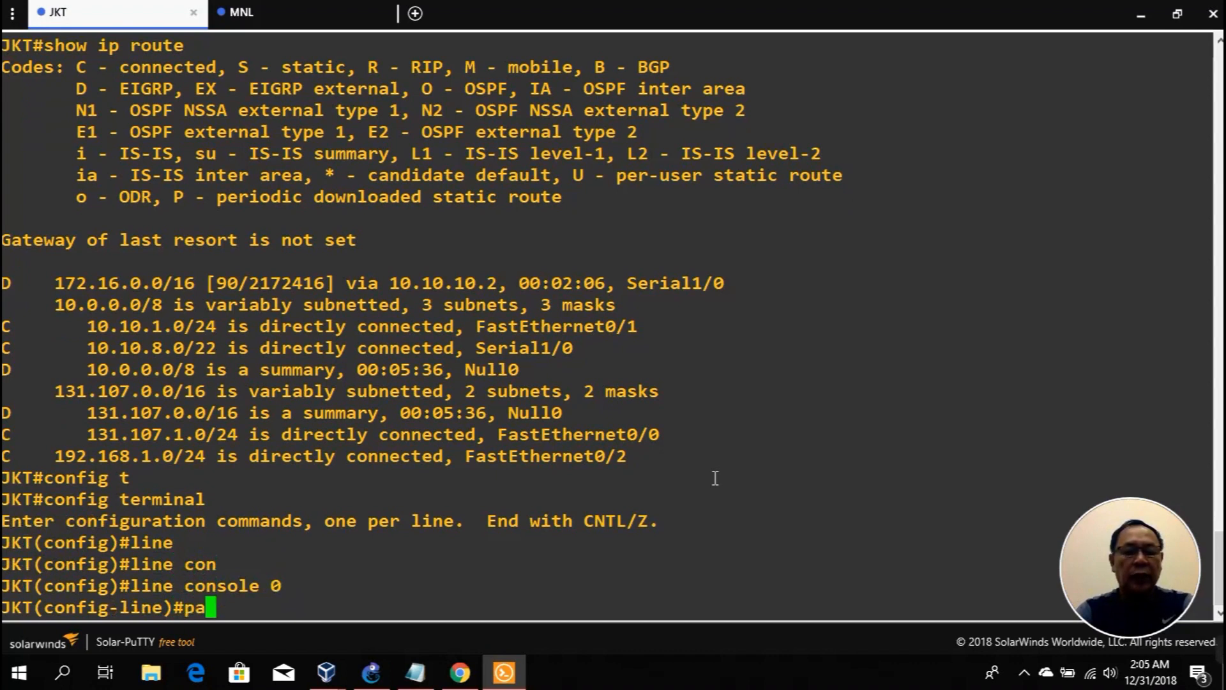
type("ssword ")
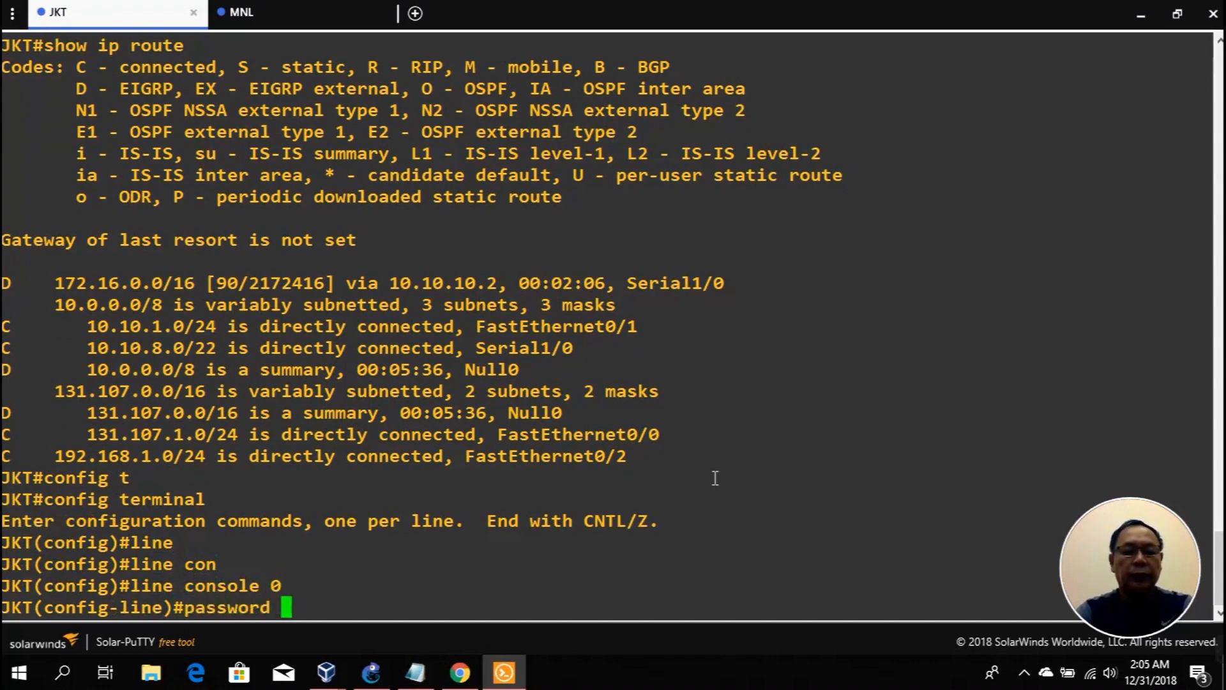
type("cisco")
key("Return")
type("login")
key("Return")
type("exit")
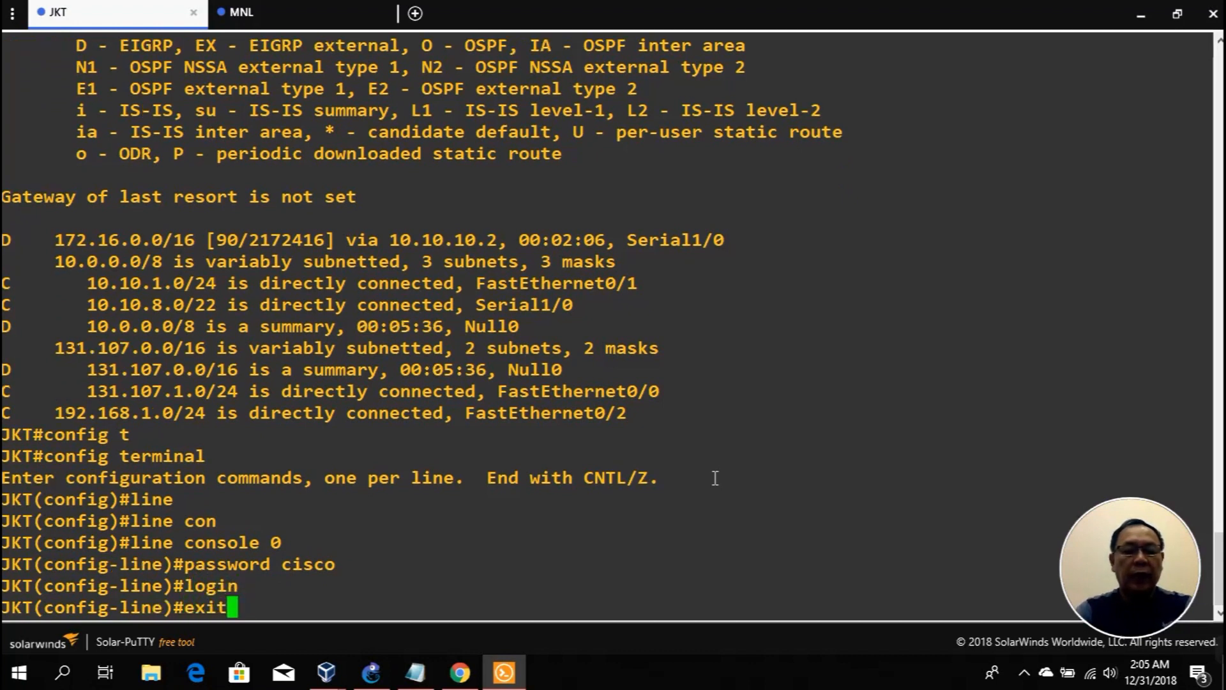
key("Return")
Step: Turn on AES password encryption with the password encryption aes command
type("pass")
key("Tab")
type("?")
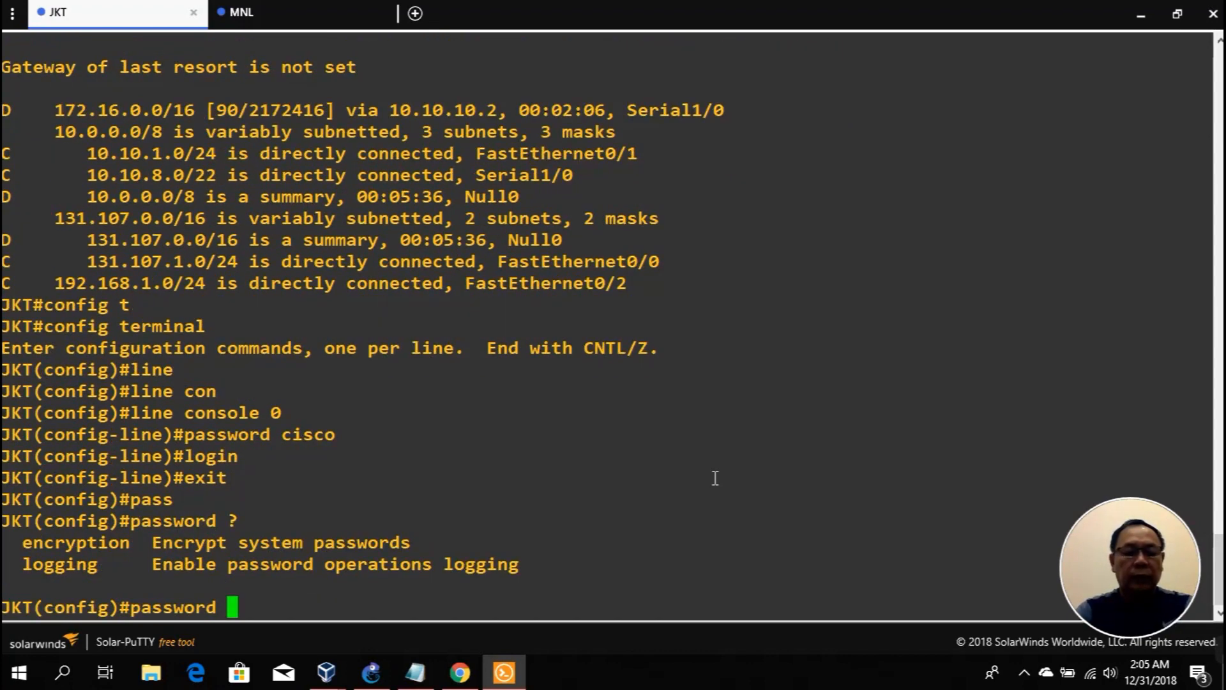
type("en")
key("Tab")
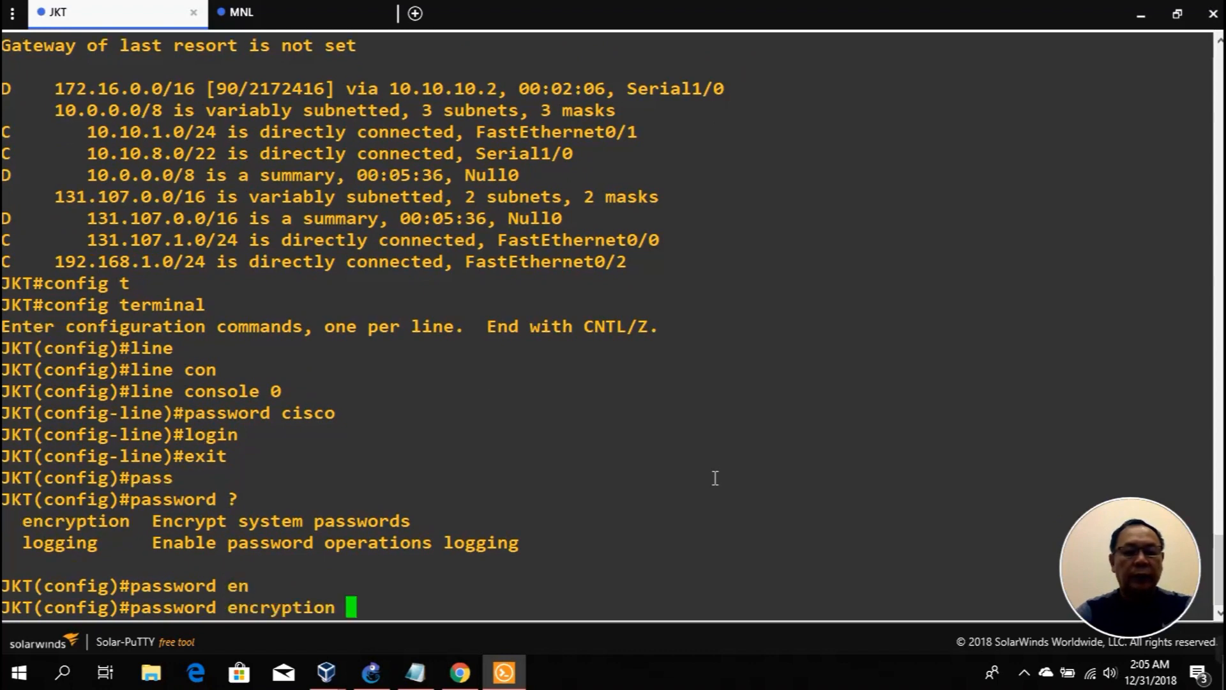
type("?")
type("ae")
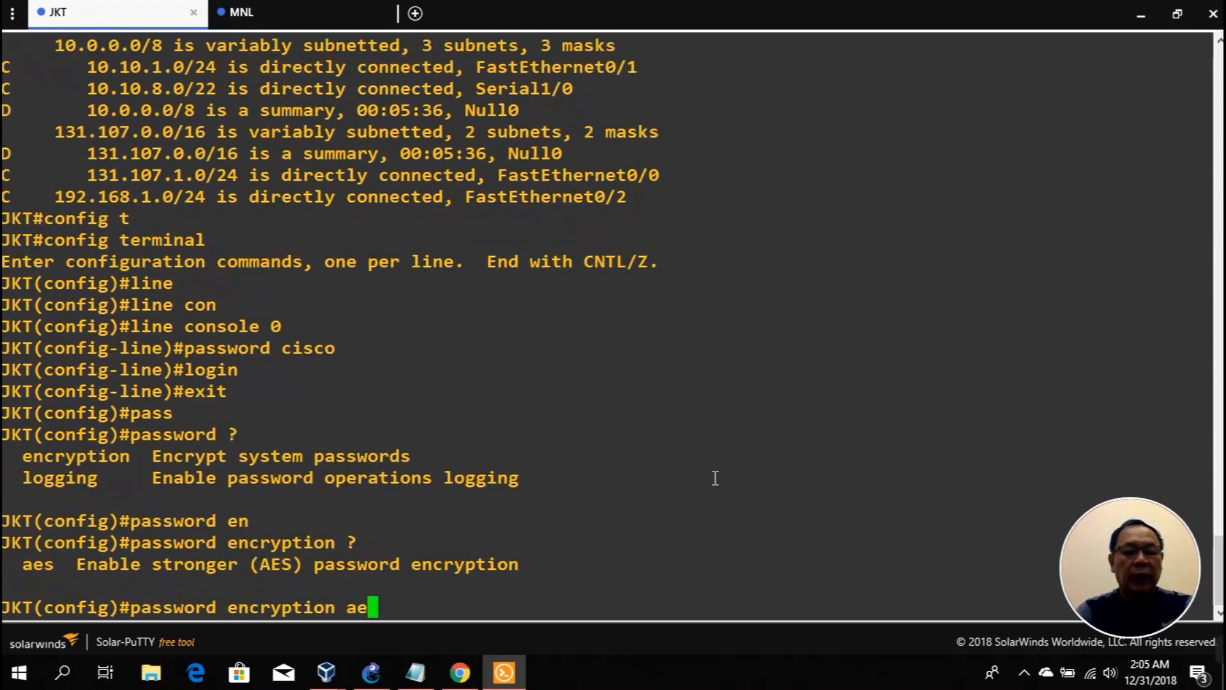
key("Tab")
key("Return")
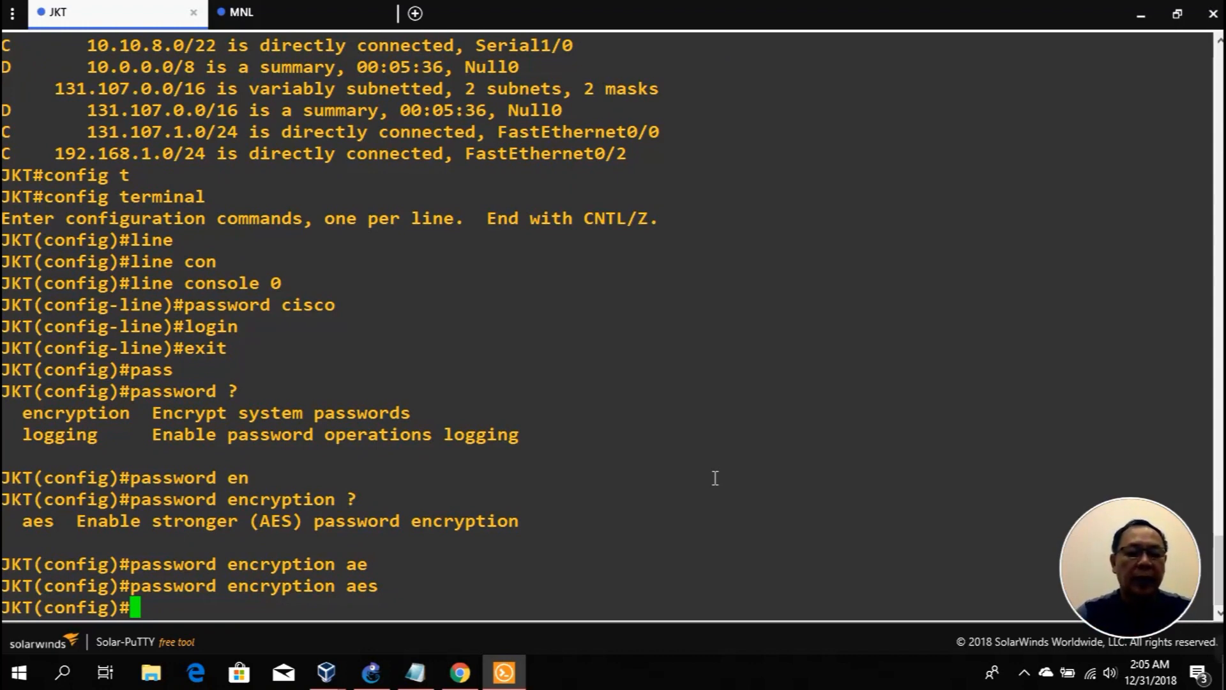
Step: Bring the Kali VM forward and clear the partly typed 'en' in its terminal
mouse_move(325, 675)
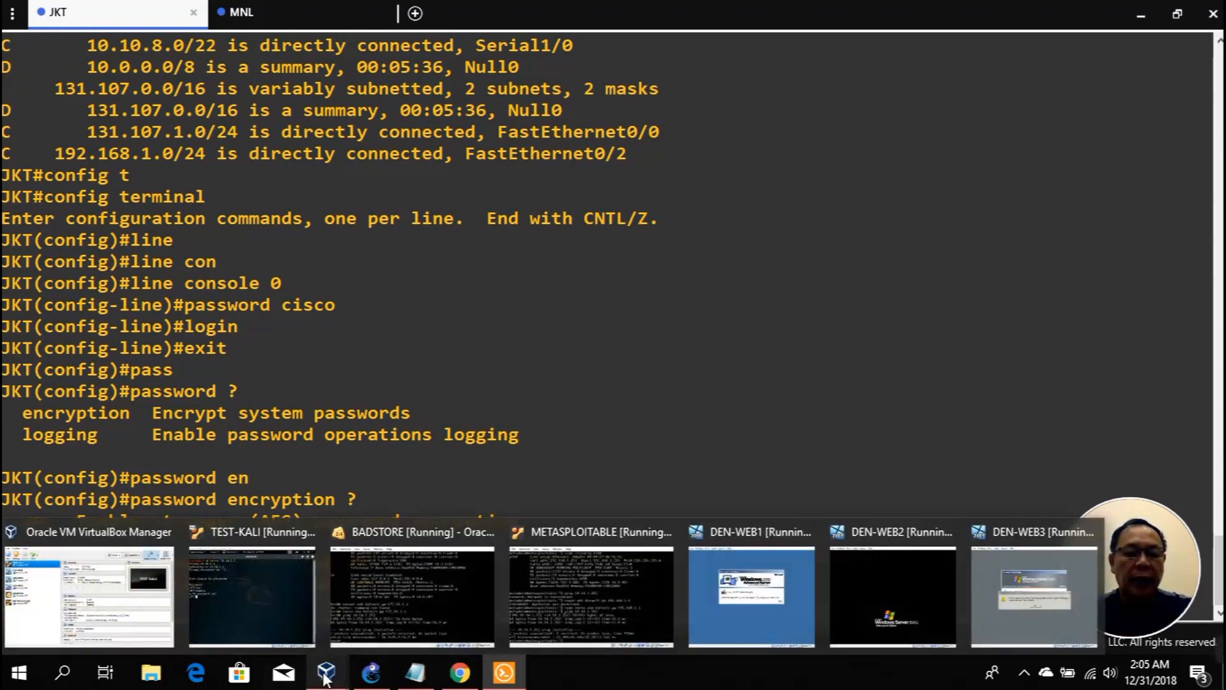
left_click(288, 585)
type("en")
key("BackSpace")
key("BackSpace")
Step: Minimize the Kali terminal and VirtualBox window, returning to the JKT router session
left_click(985, 479)
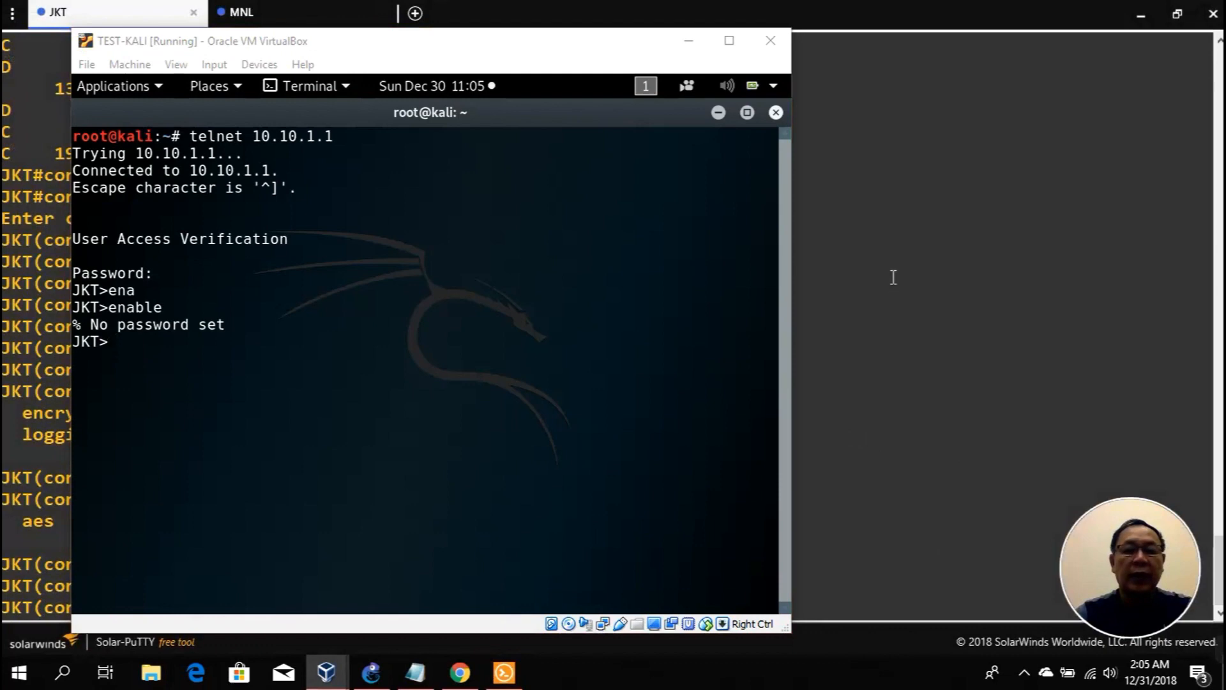
left_click(717, 113)
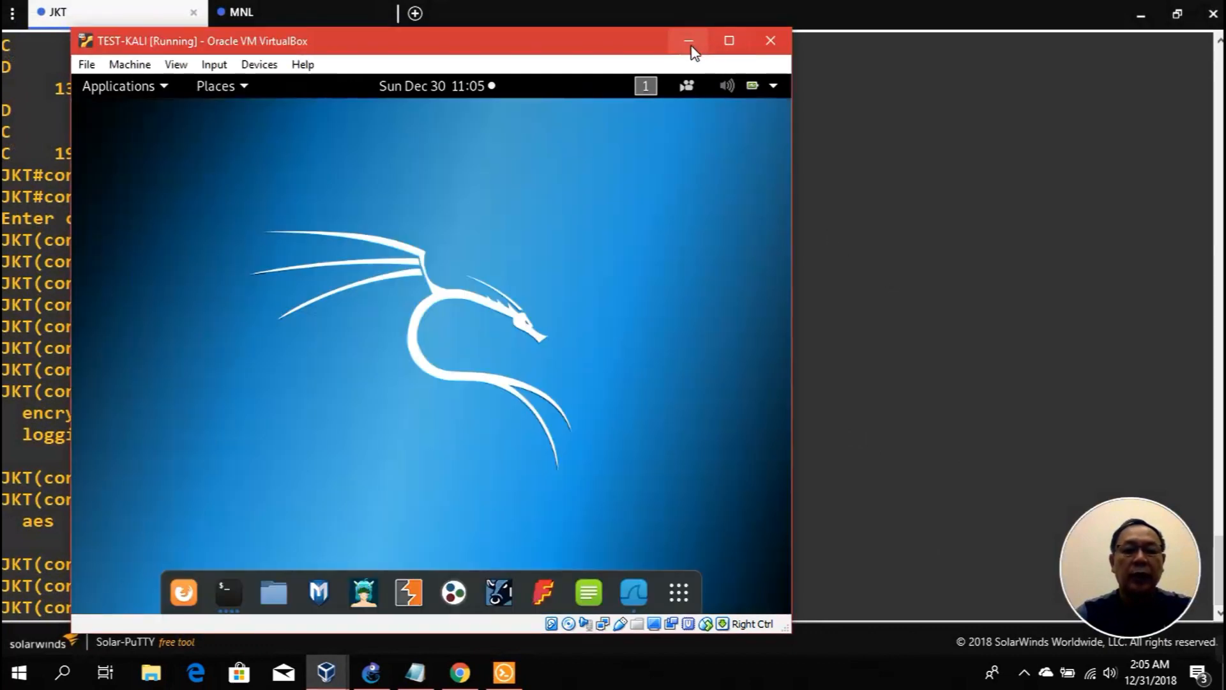
left_click(689, 42)
left_click(407, 464)
Step: Set an enable password on the JKT router
type("ena")
key("Tab")
type("pas")
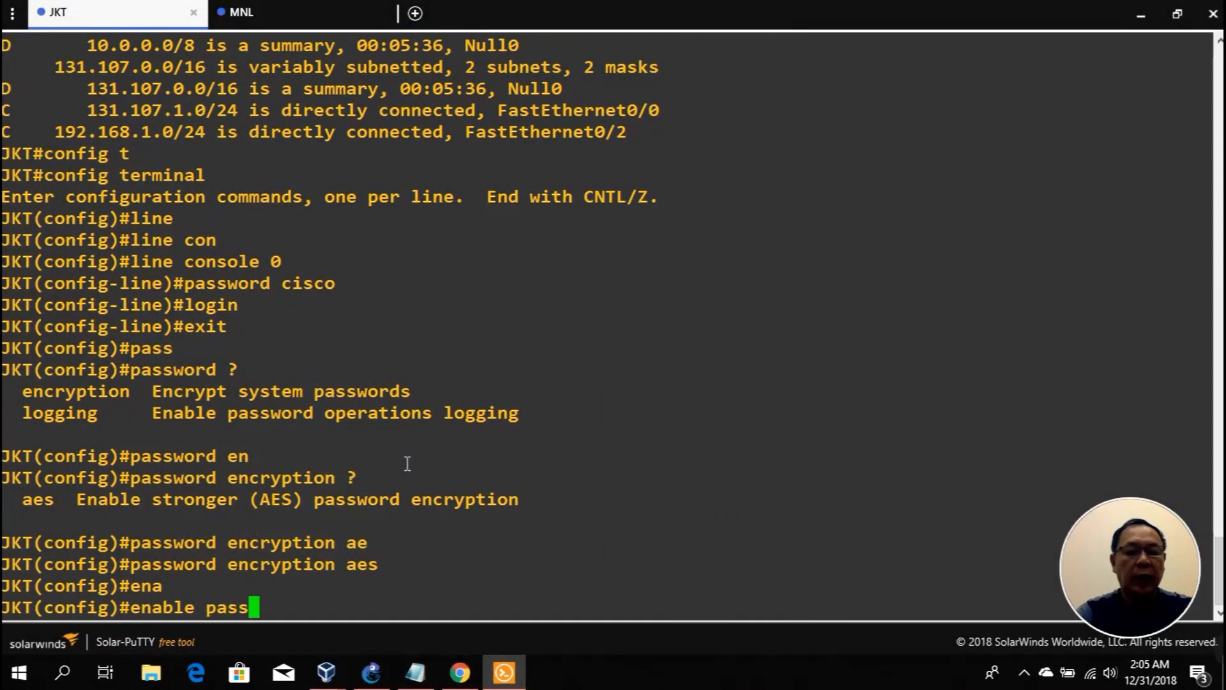
type("s")
key("Tab")
type("?")
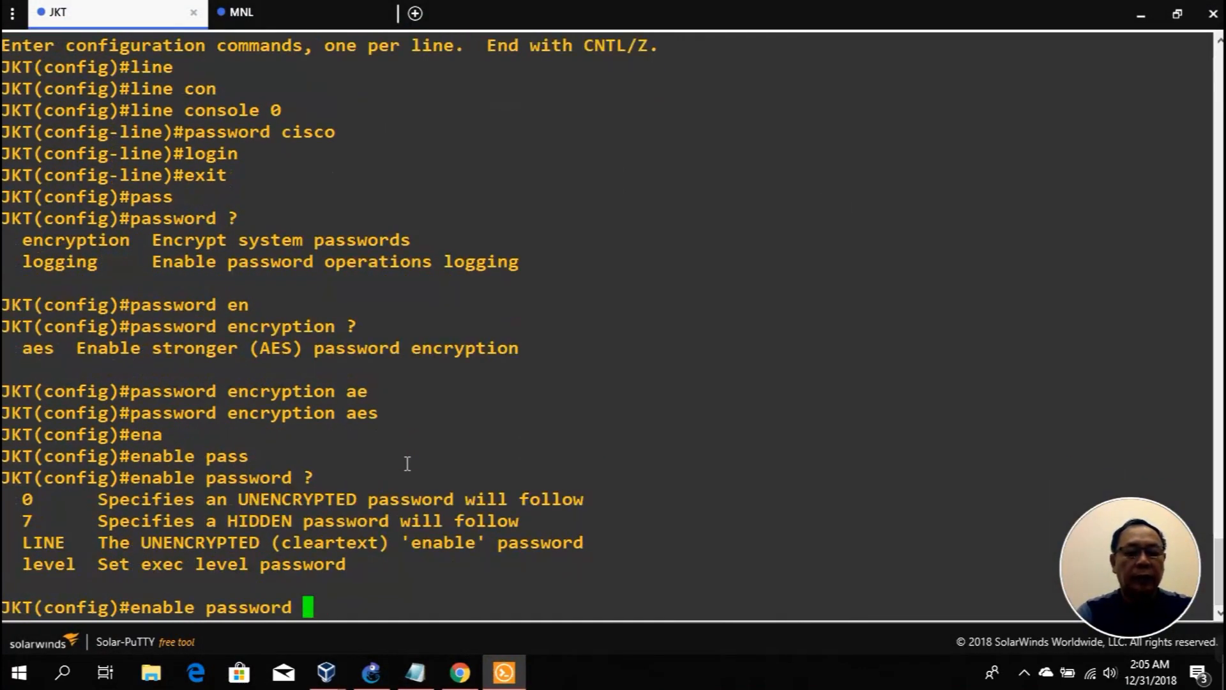
type("cisco")
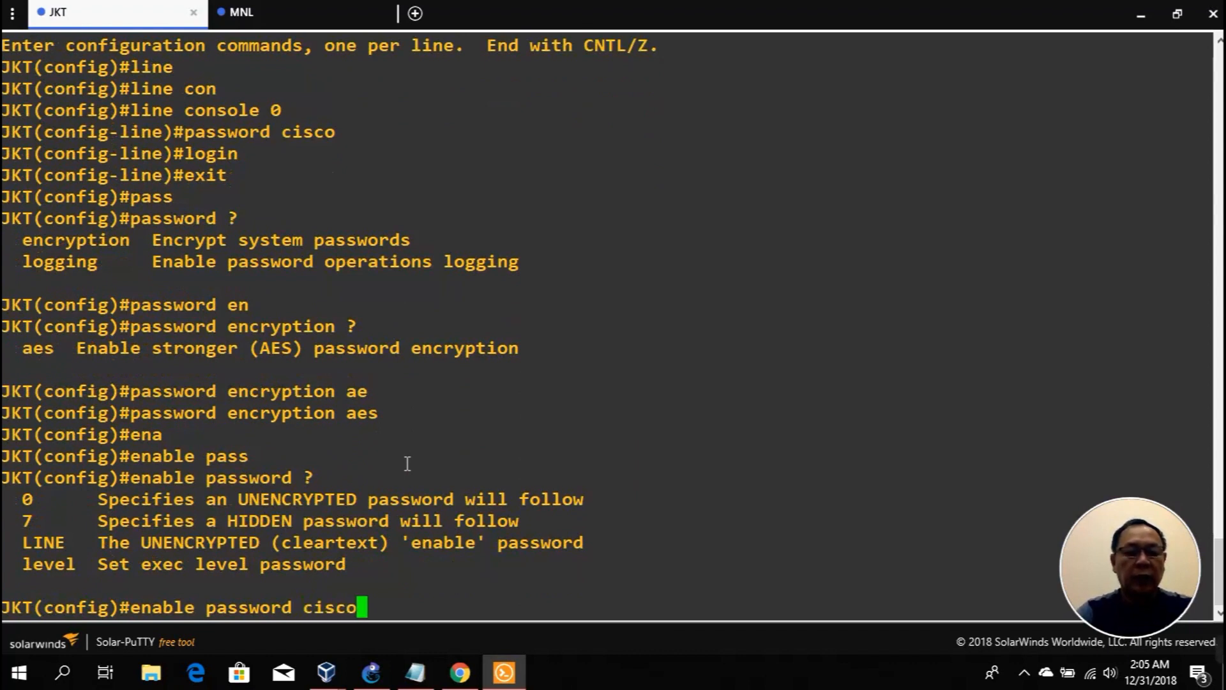
key("Tab")
key("Return")
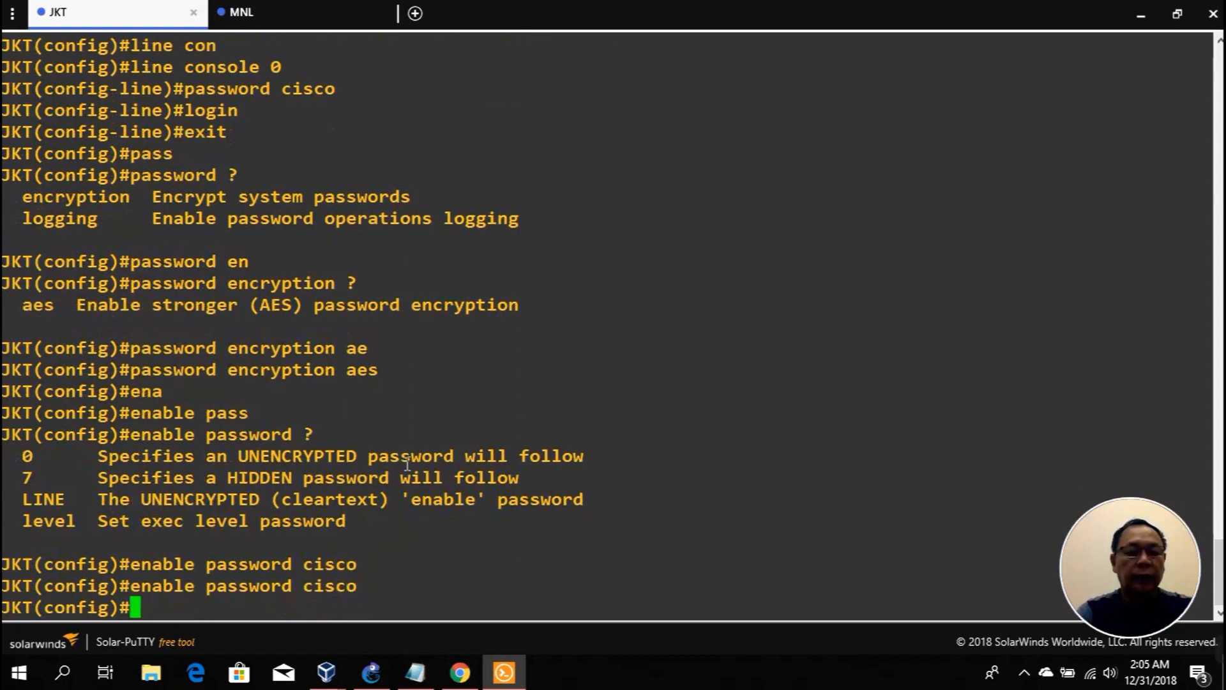
Step: Exit configuration mode and save the running config with copy run start
type("exit")
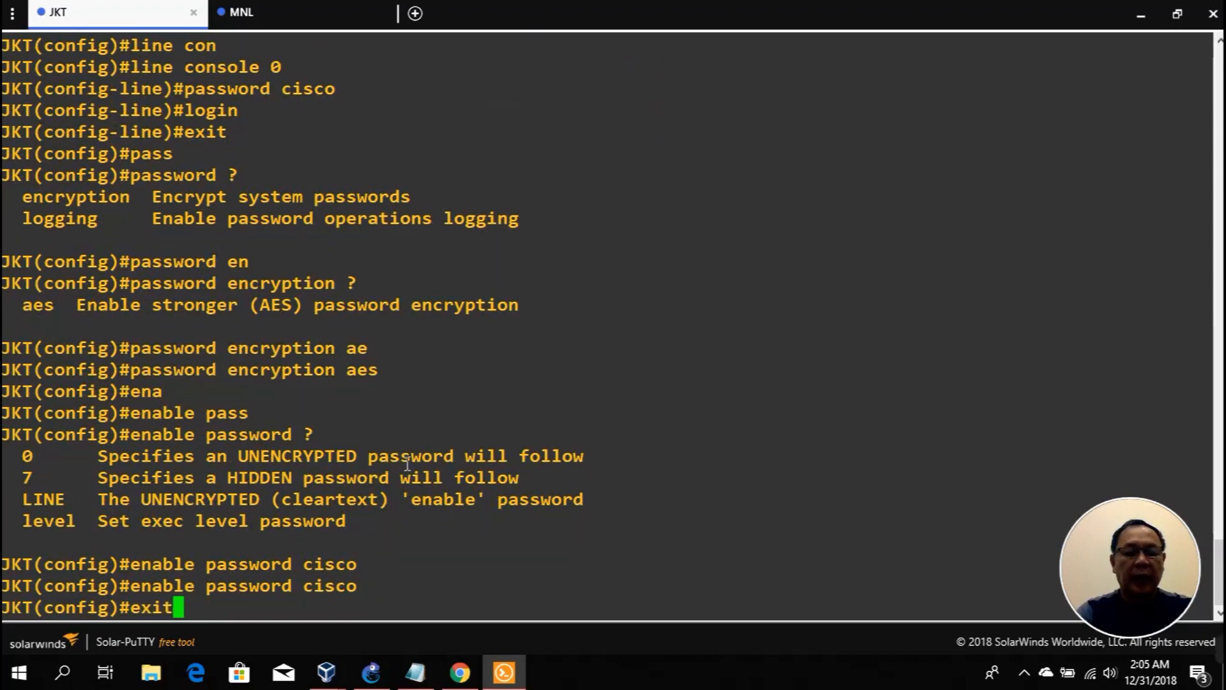
key("Return")
type("copy run start")
key("Return")
key("Return")
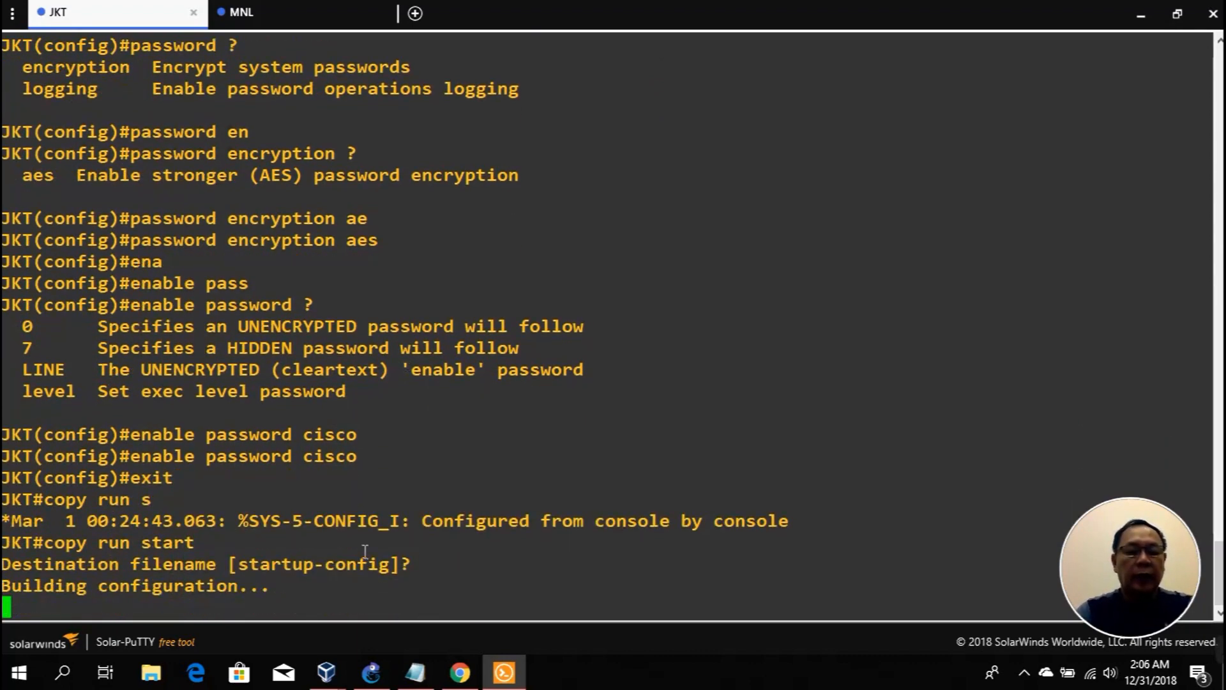
Step: From Kali's telnet session, send enable to the JKT router so it asks for a password
mouse_move(326, 671)
left_click(267, 580)
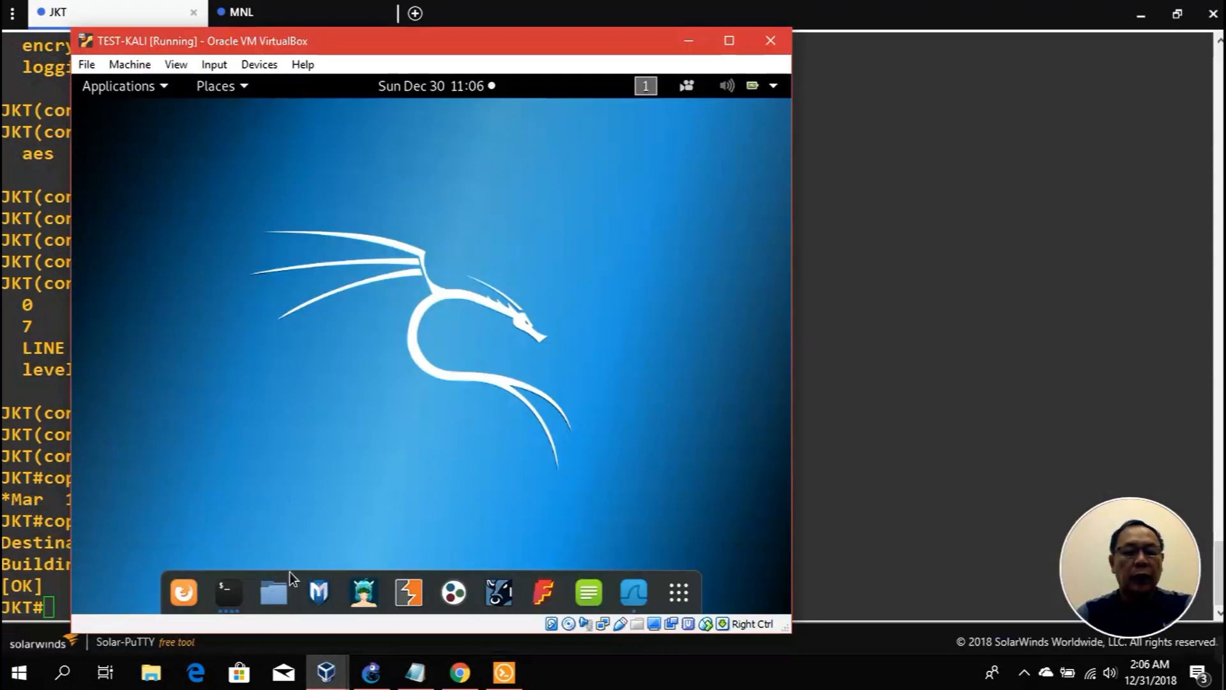
left_click(230, 593)
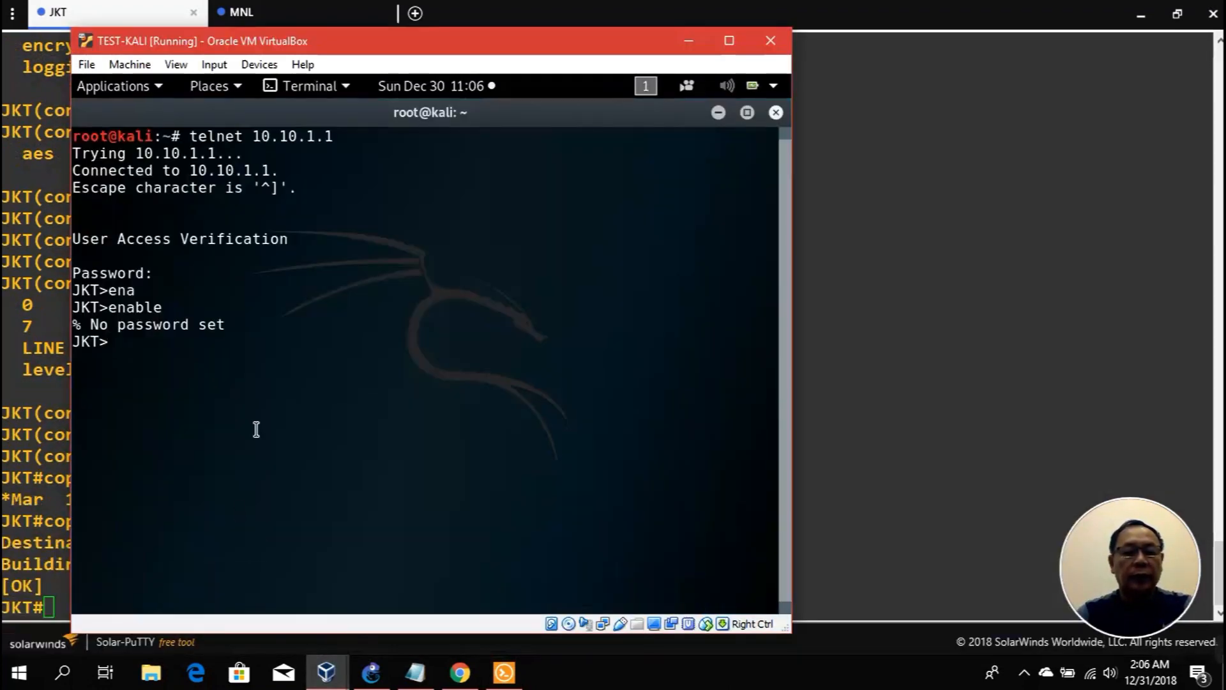
type("enab")
key("Tab")
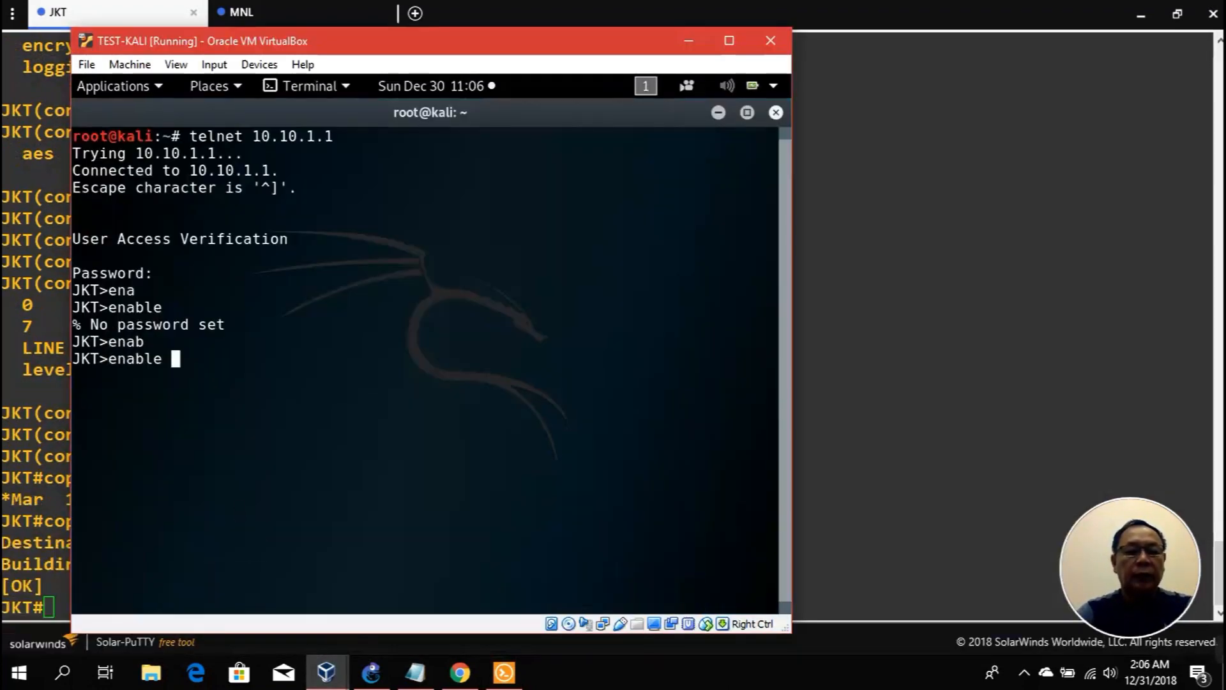
key("Return")
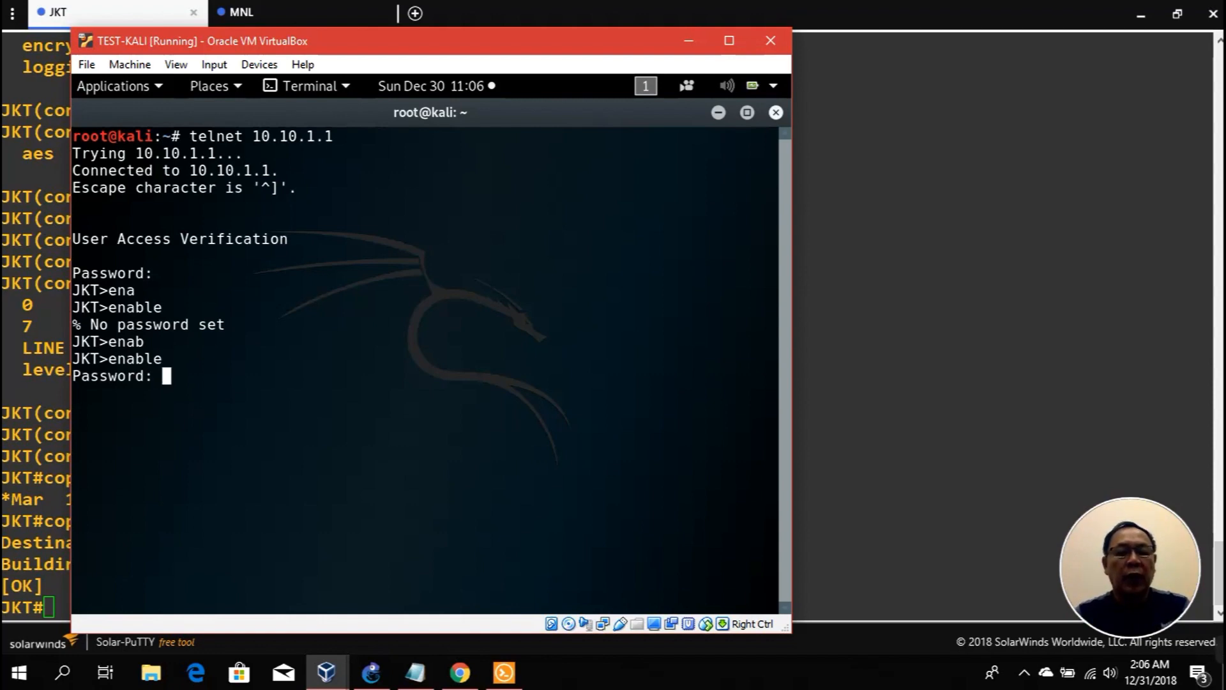
left_click(460, 675)
Step: Search Google for 'default passwords' in a new tab and browse the results
left_click(648, 15)
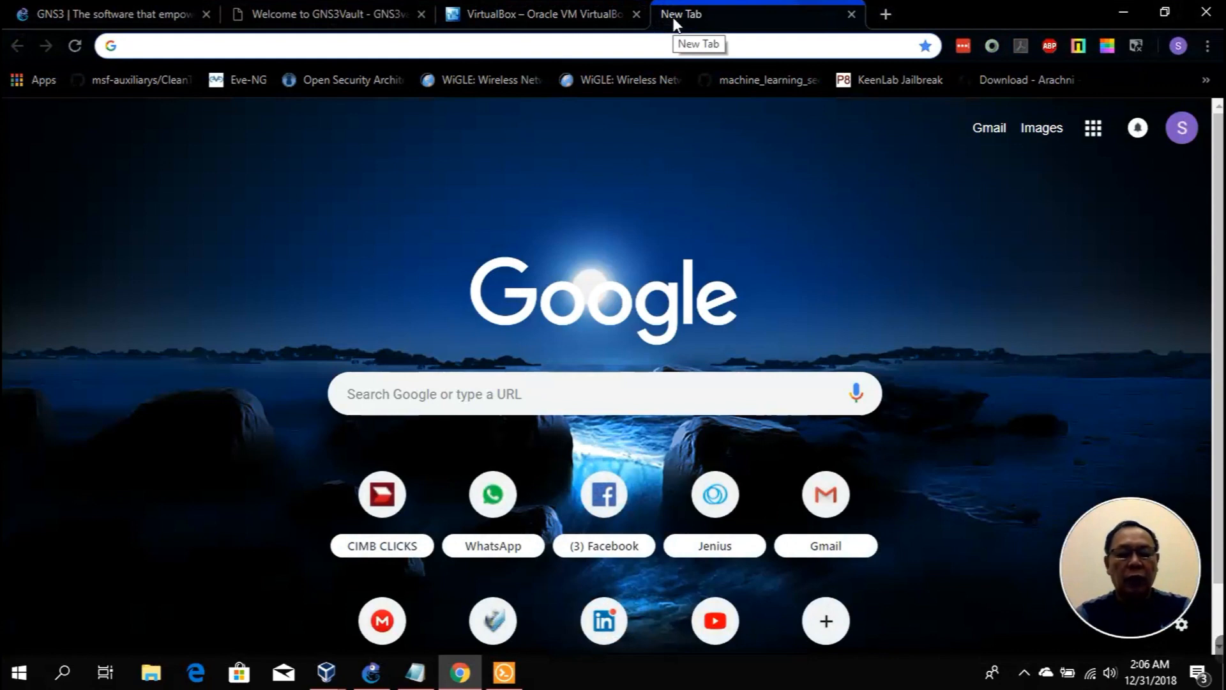
type("default p")
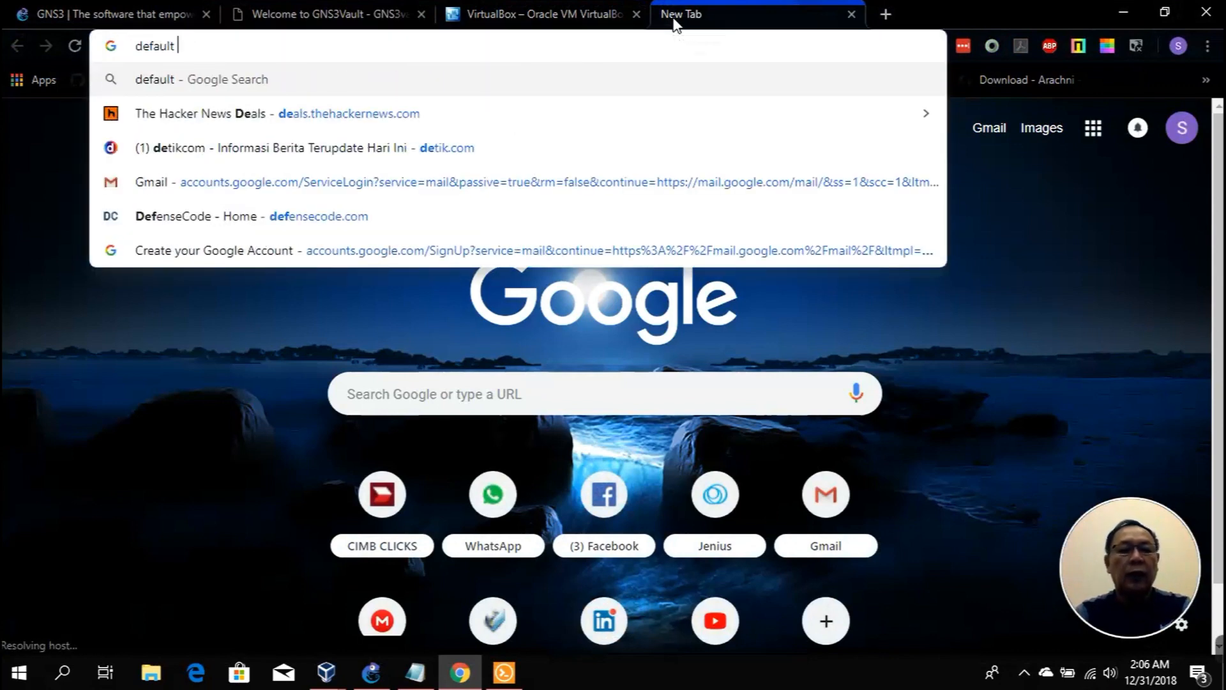
type("asswords")
key("Return")
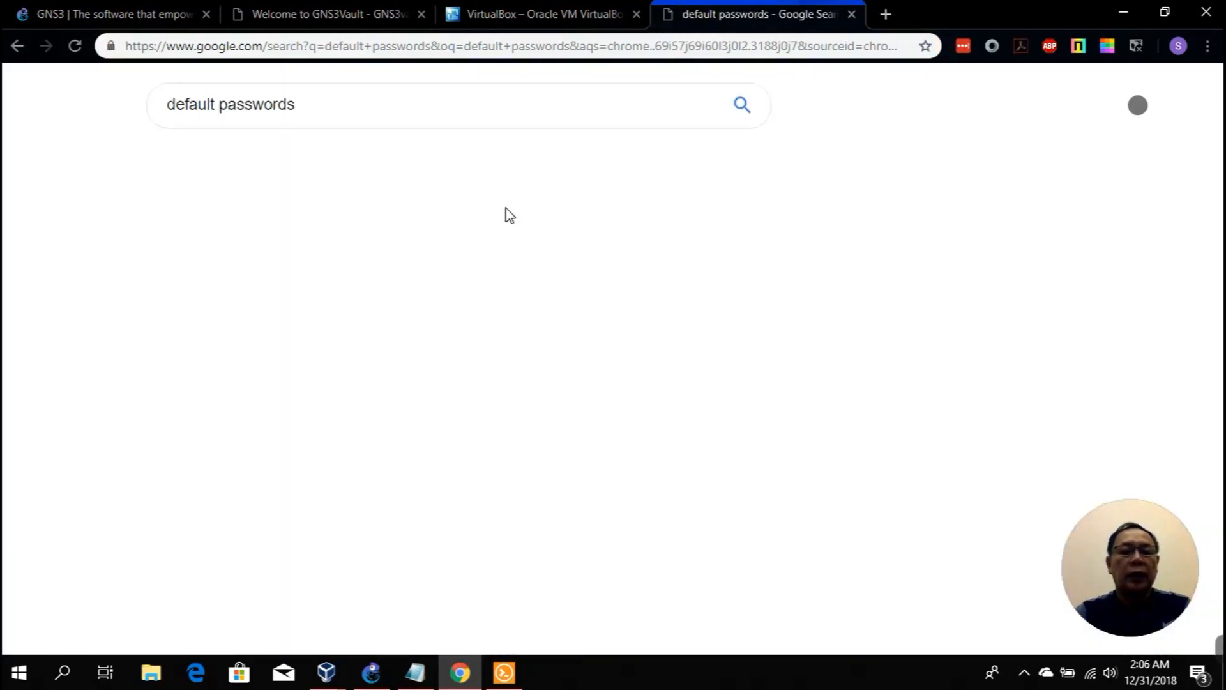
scroll(561, 249, "down", 4)
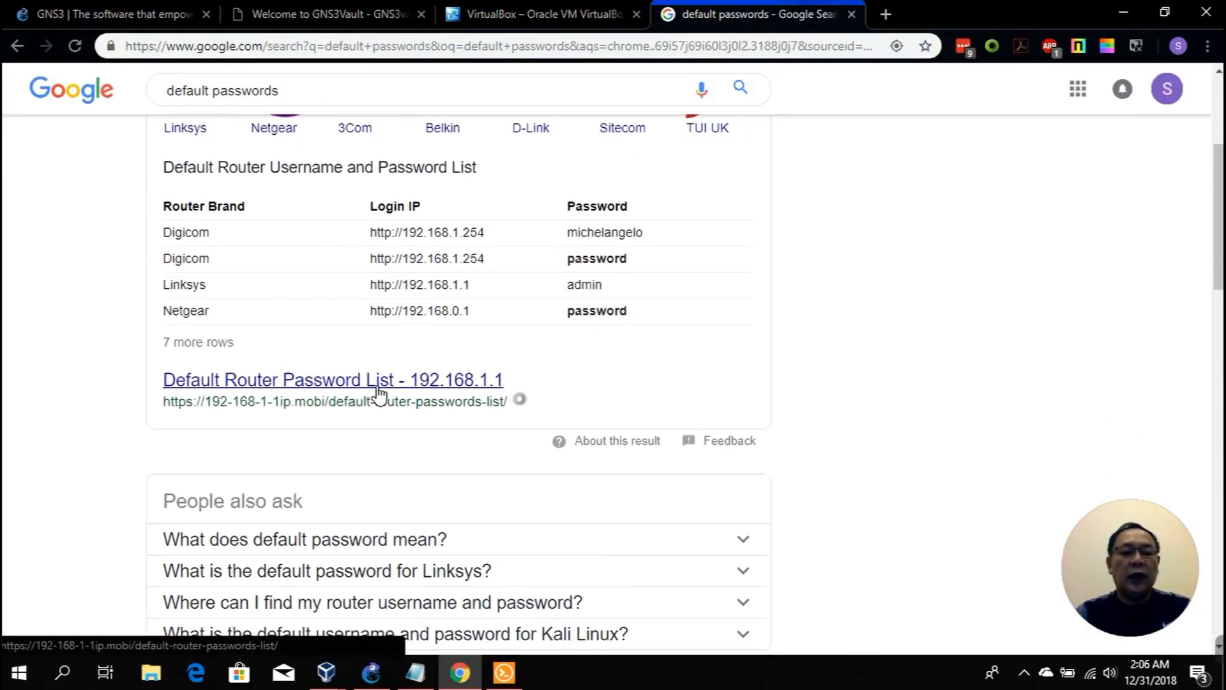
scroll(378, 392, "down", 5)
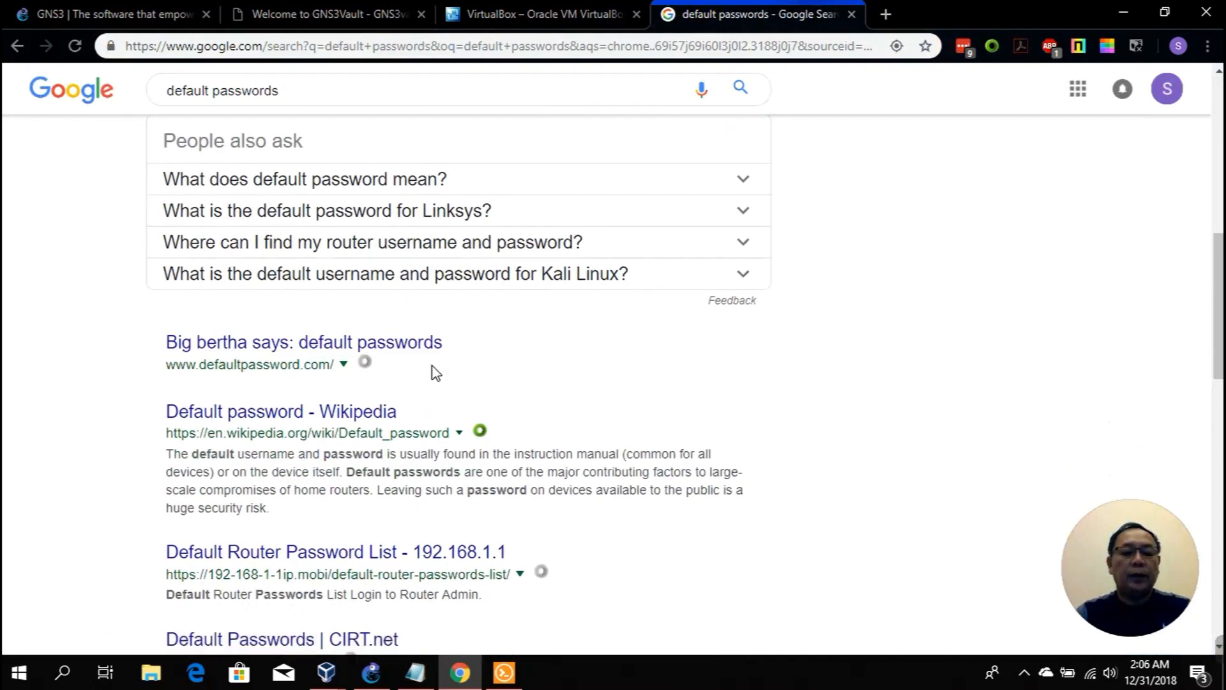
scroll(432, 372, "up", 5)
scroll(432, 373, "down", 7)
scroll(431, 372, "up", 9)
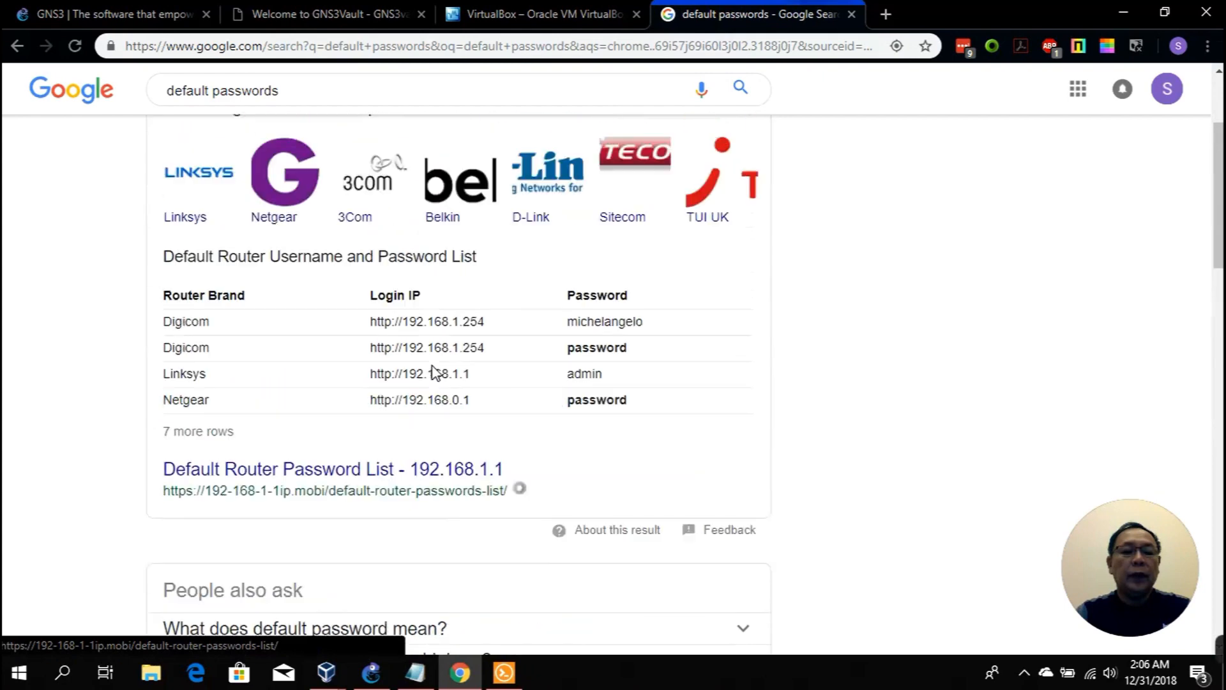
scroll(411, 340, "down", 3)
scroll(410, 341, "down", 6)
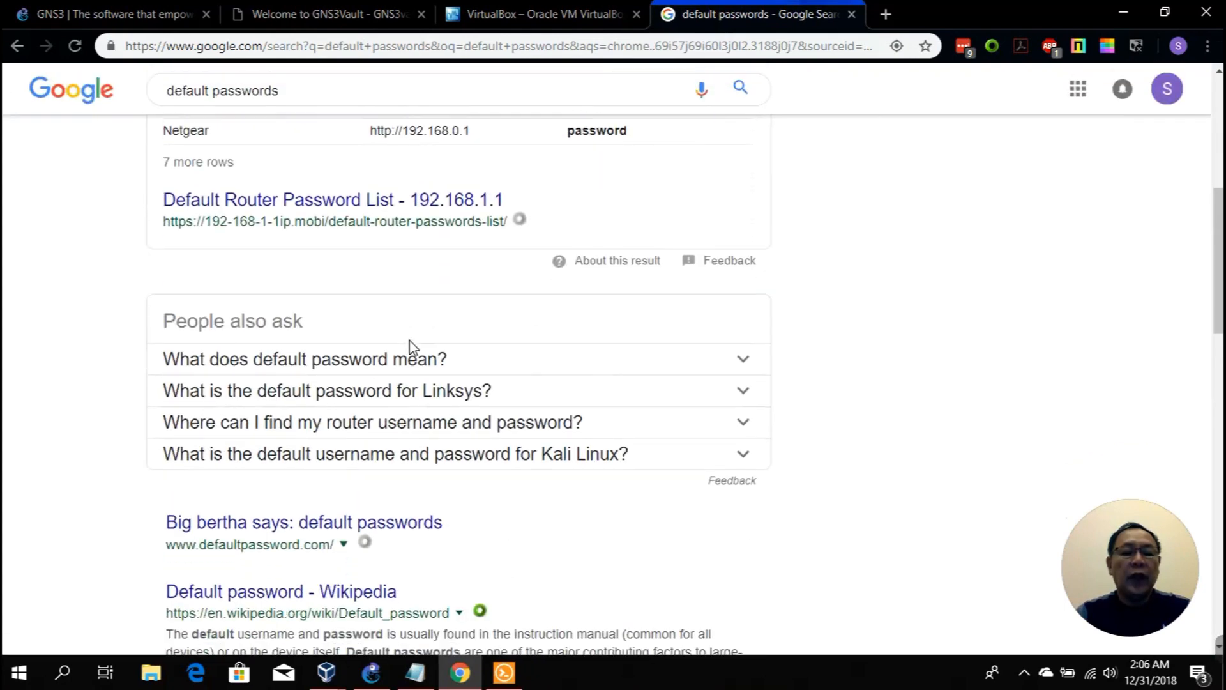
Step: Visit the Big bertha default passwords site, then return to the search results
left_click(410, 345)
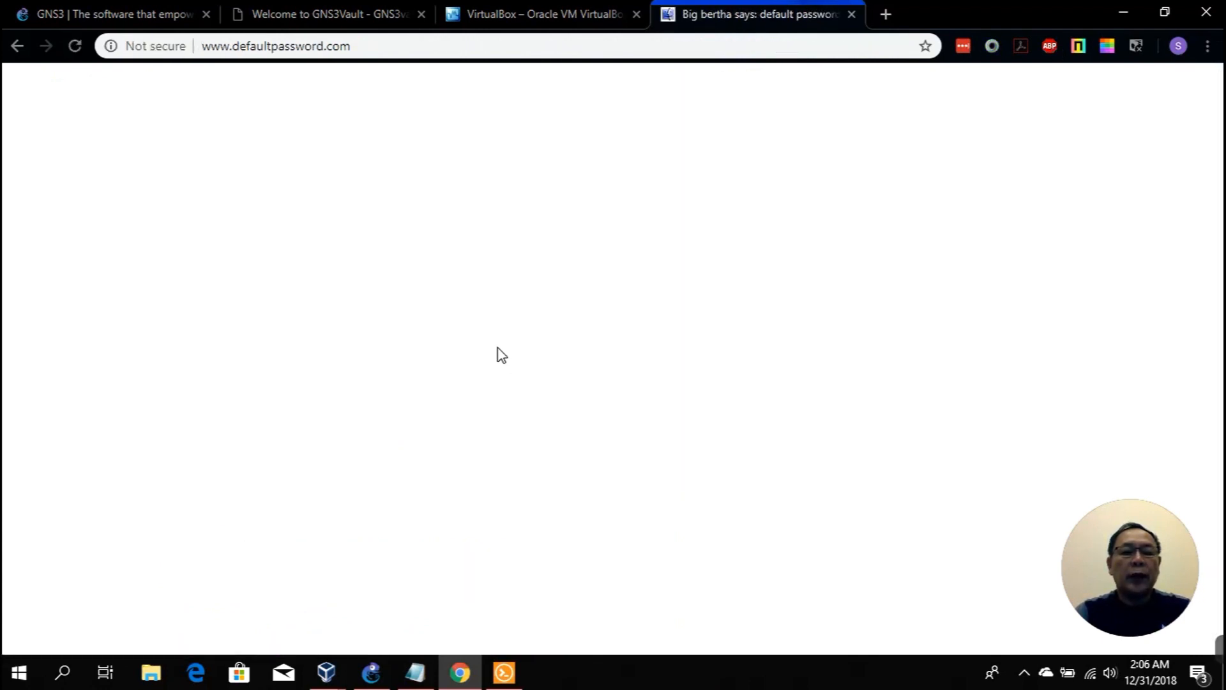
left_click(18, 45)
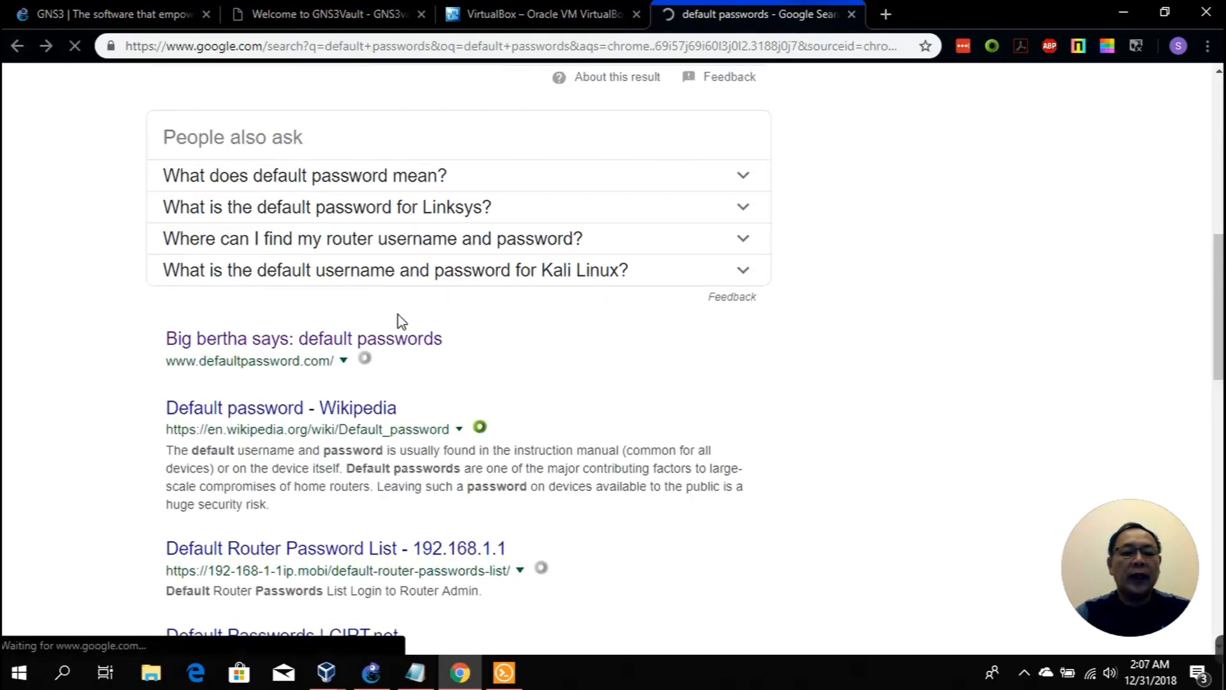
scroll(396, 320, "down", 5)
scroll(422, 361, "up", 10)
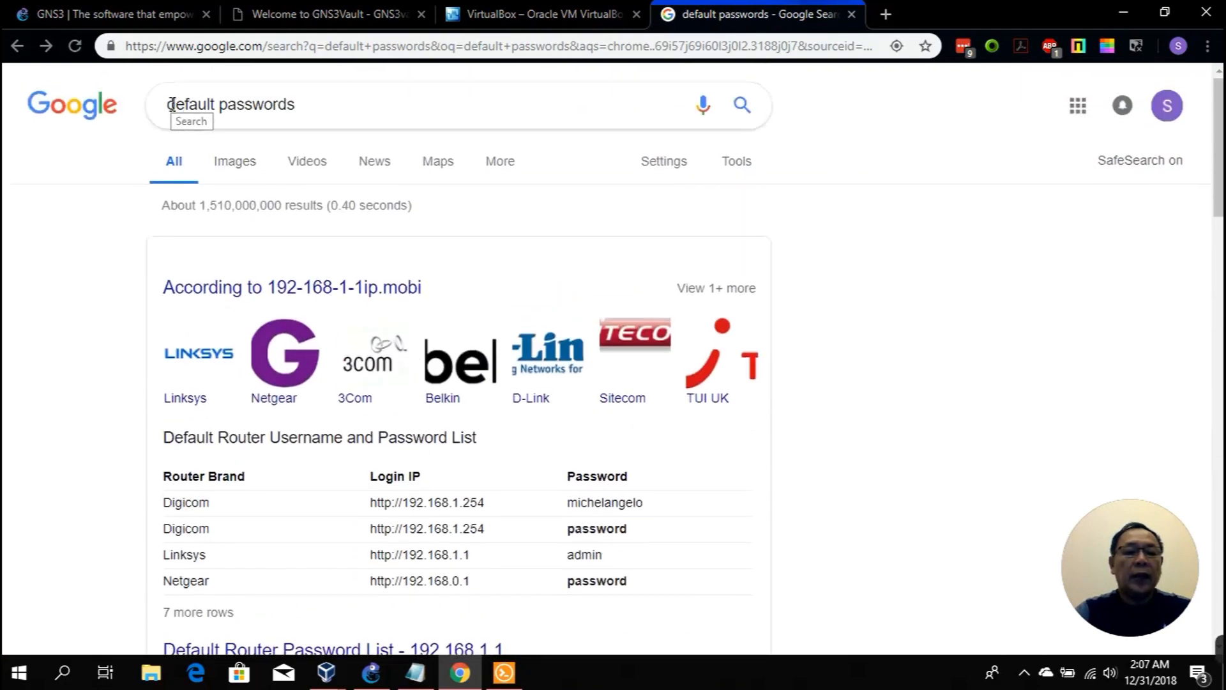
left_click(168, 106)
Step: Search 'cisco default passwords', open the Lifewire list, and find 'cisco' on the page
type("cisco")
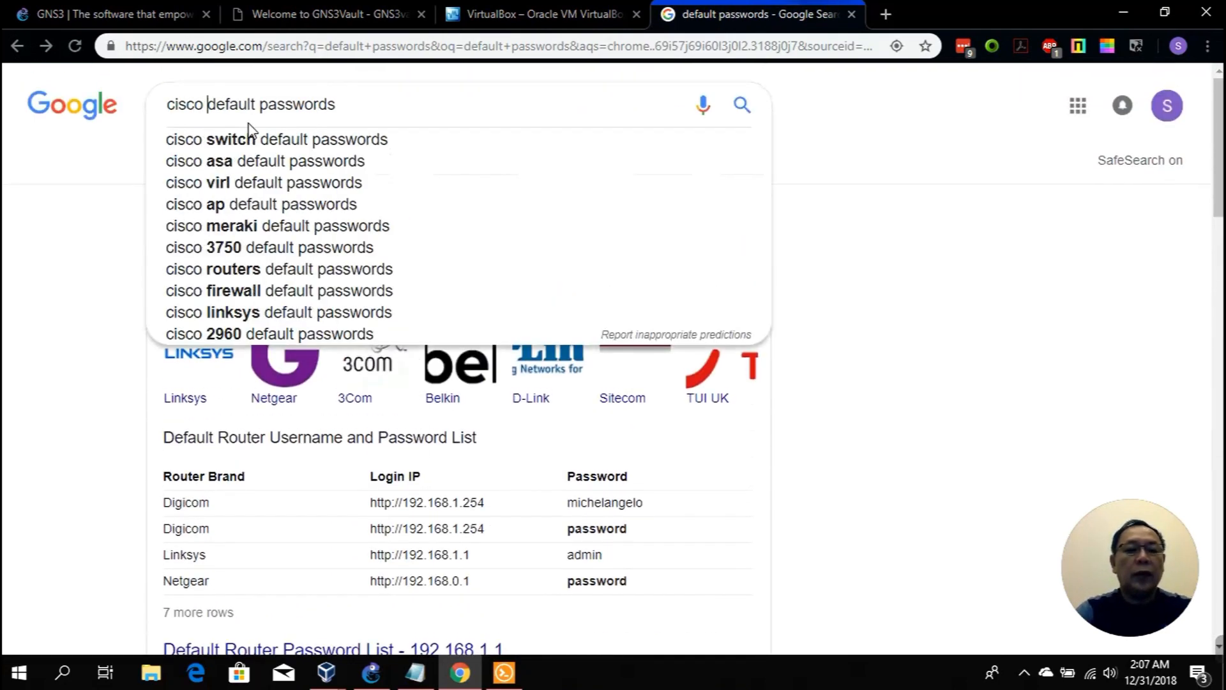
key("Return")
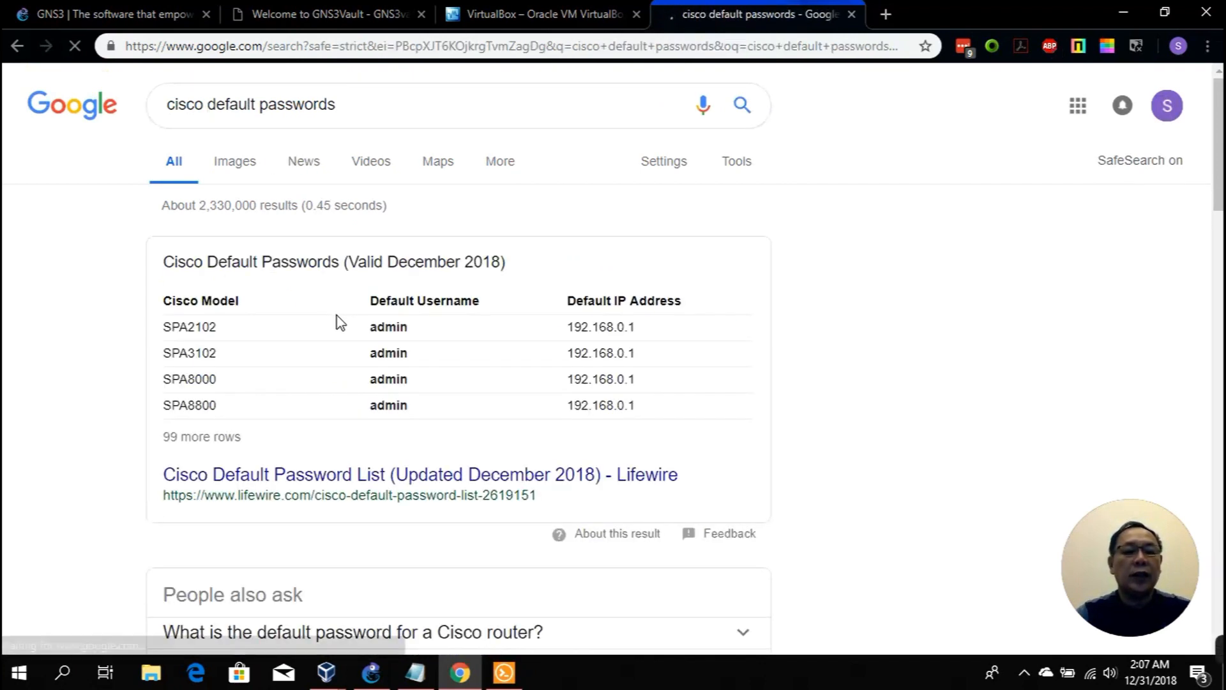
left_click(299, 478)
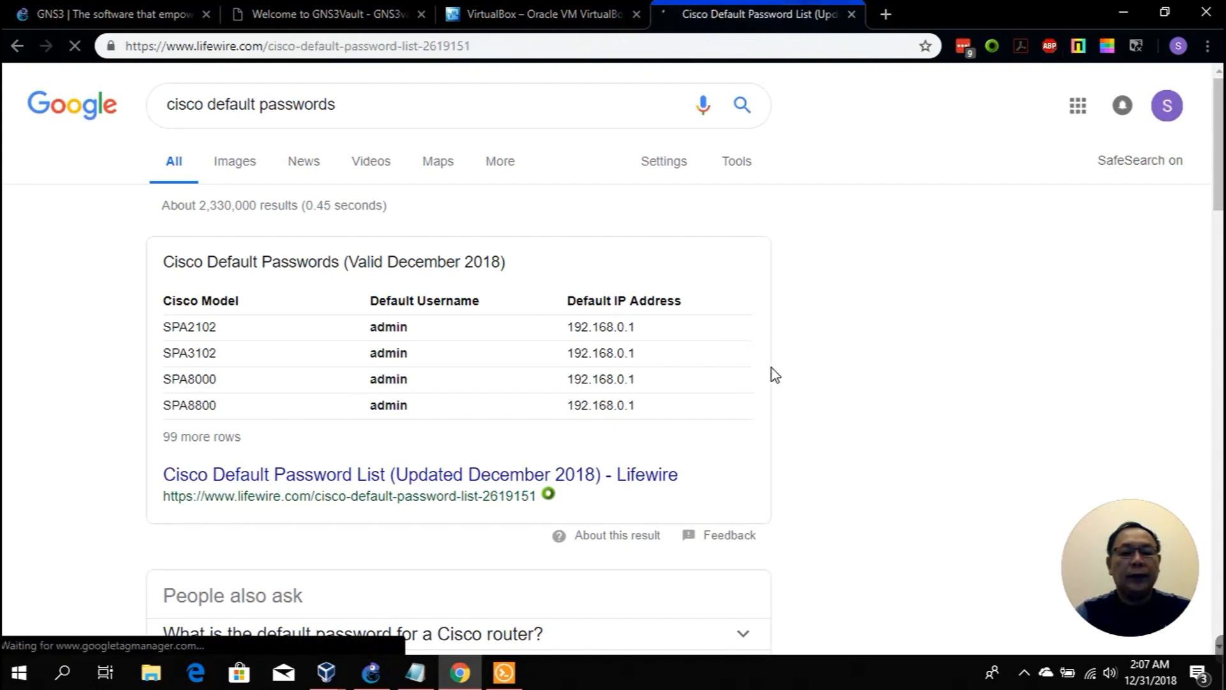
key("ctrl+f")
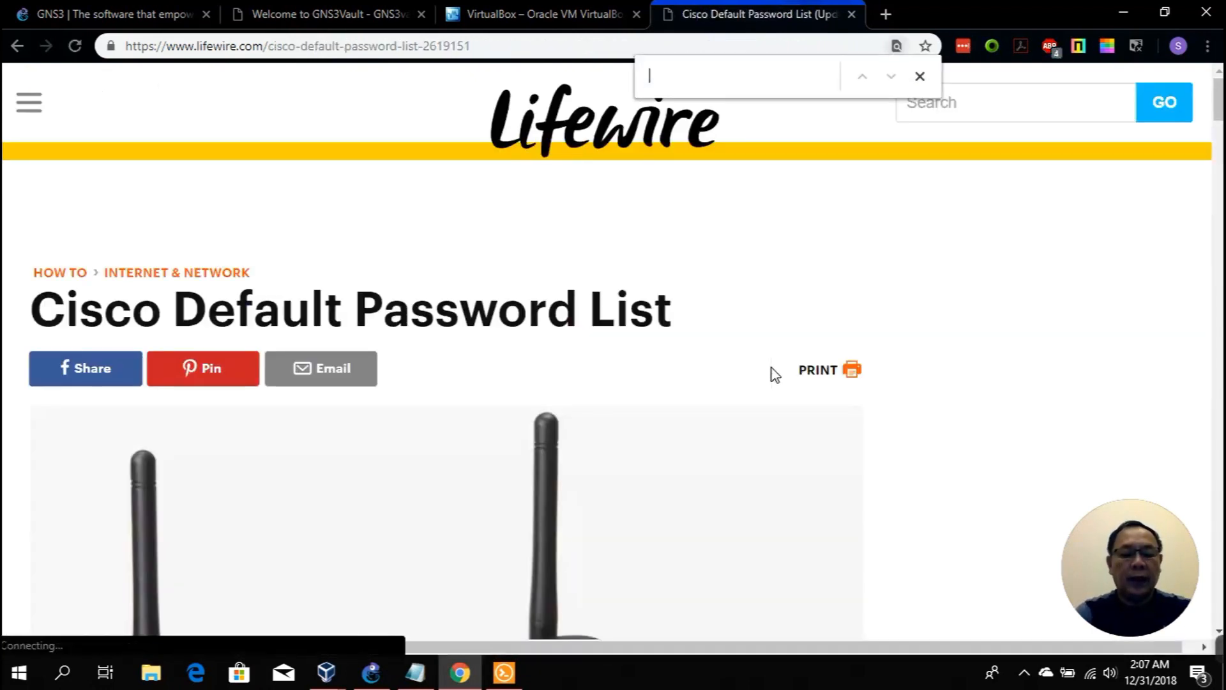
type("cisco")
key("Return")
key("Return")
key("Return")
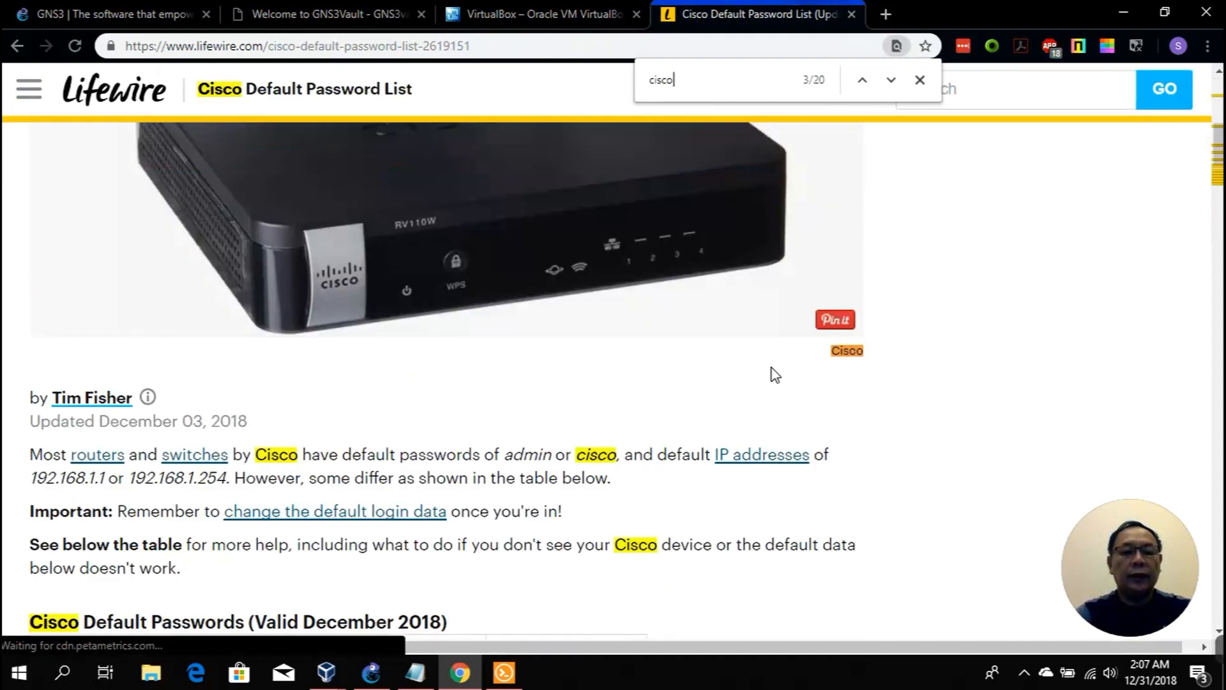
key("Return")
key("Return")
key("Return")
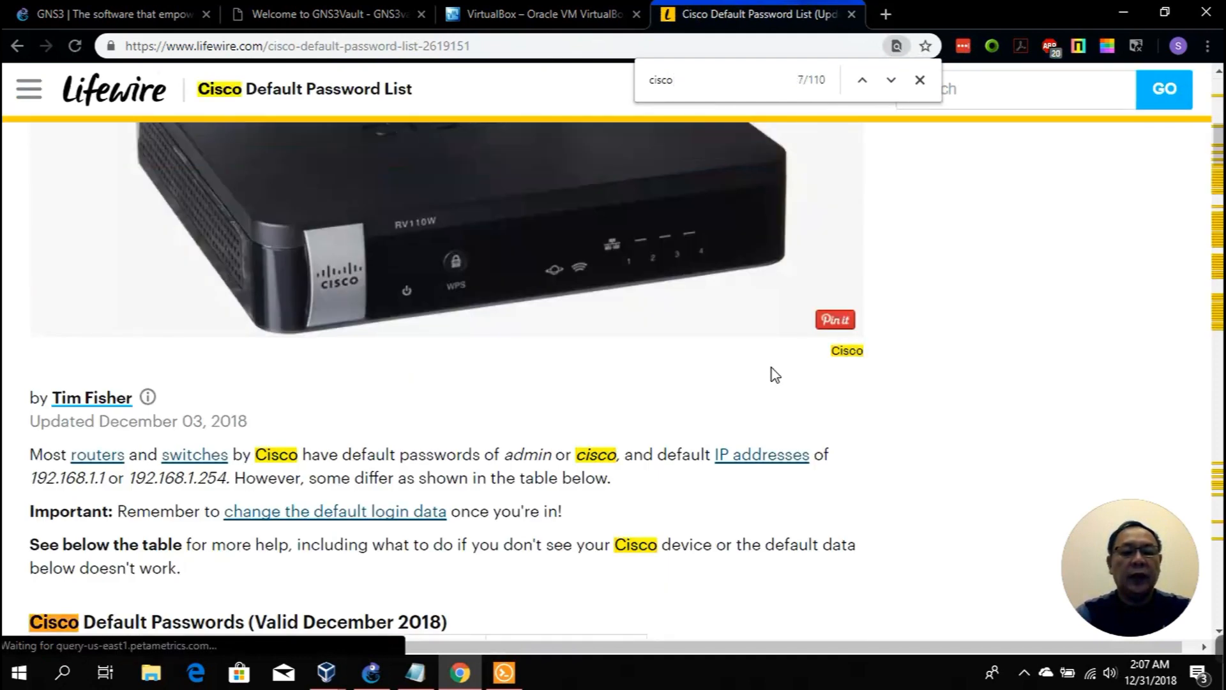
key("Escape")
Step: Read the Cisco Default Passwords table, selecting the ESW-540-24P-K9 and RV016 default credentials
scroll(779, 378, "down", 4)
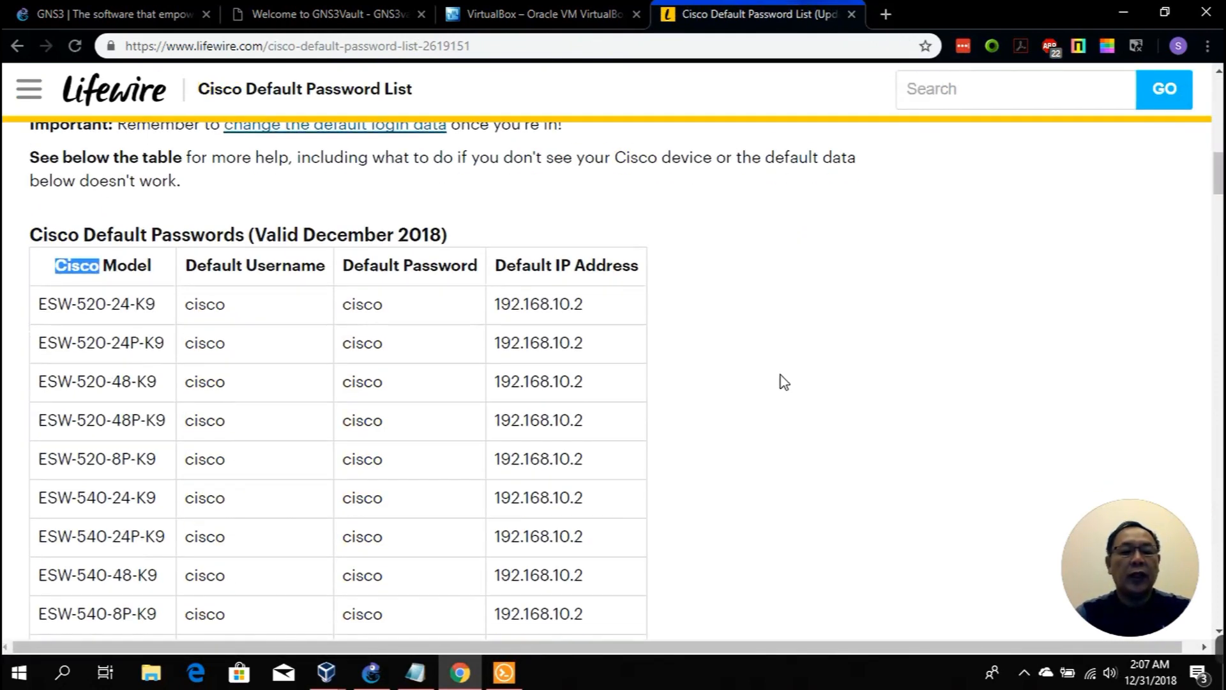
scroll(780, 380, "down", 2)
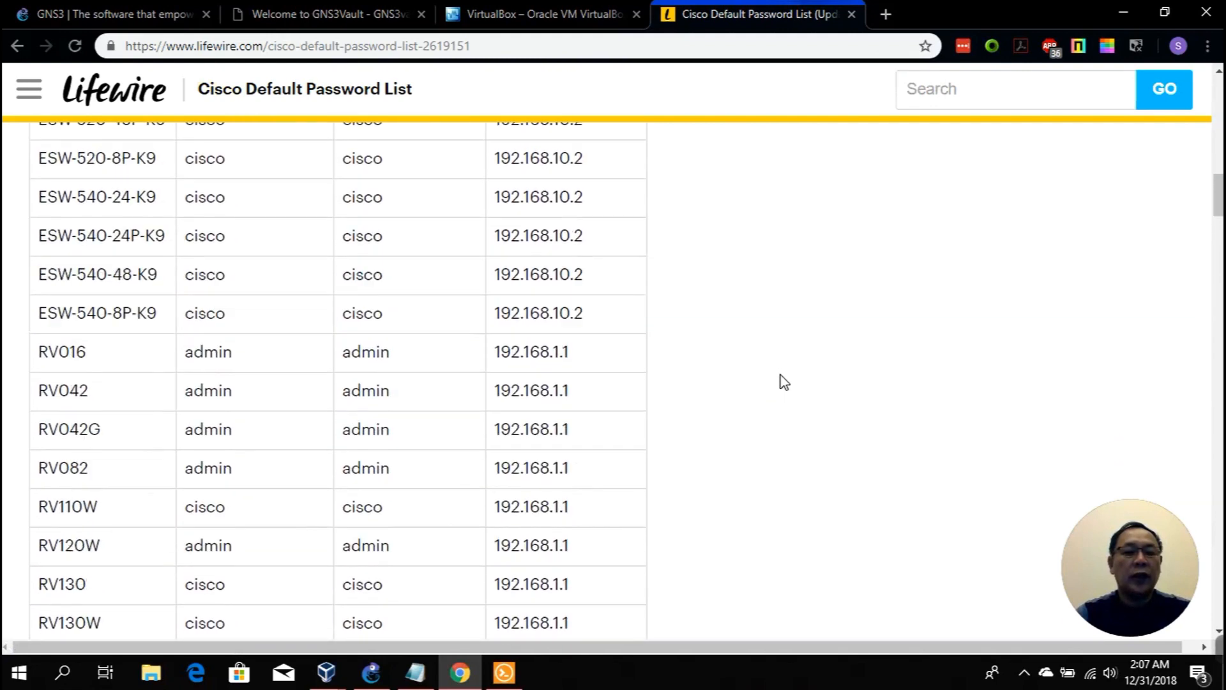
scroll(780, 381, "up", 1)
double_click(191, 262)
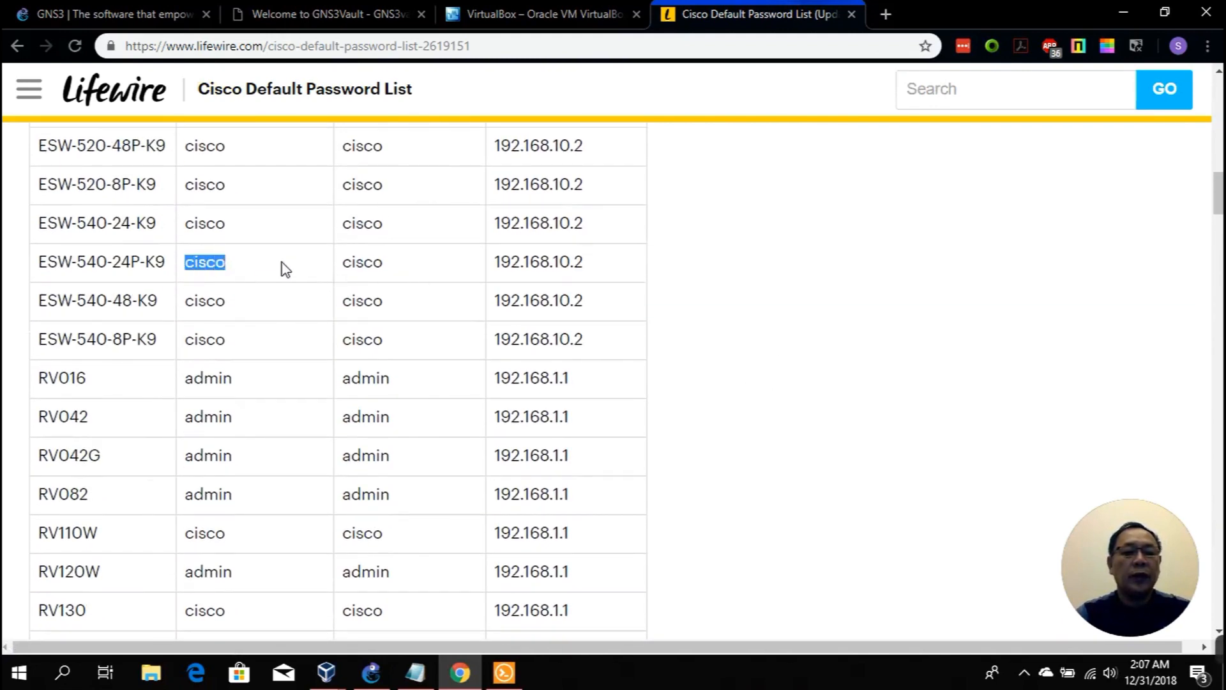
left_click_drag(342, 264, 384, 270)
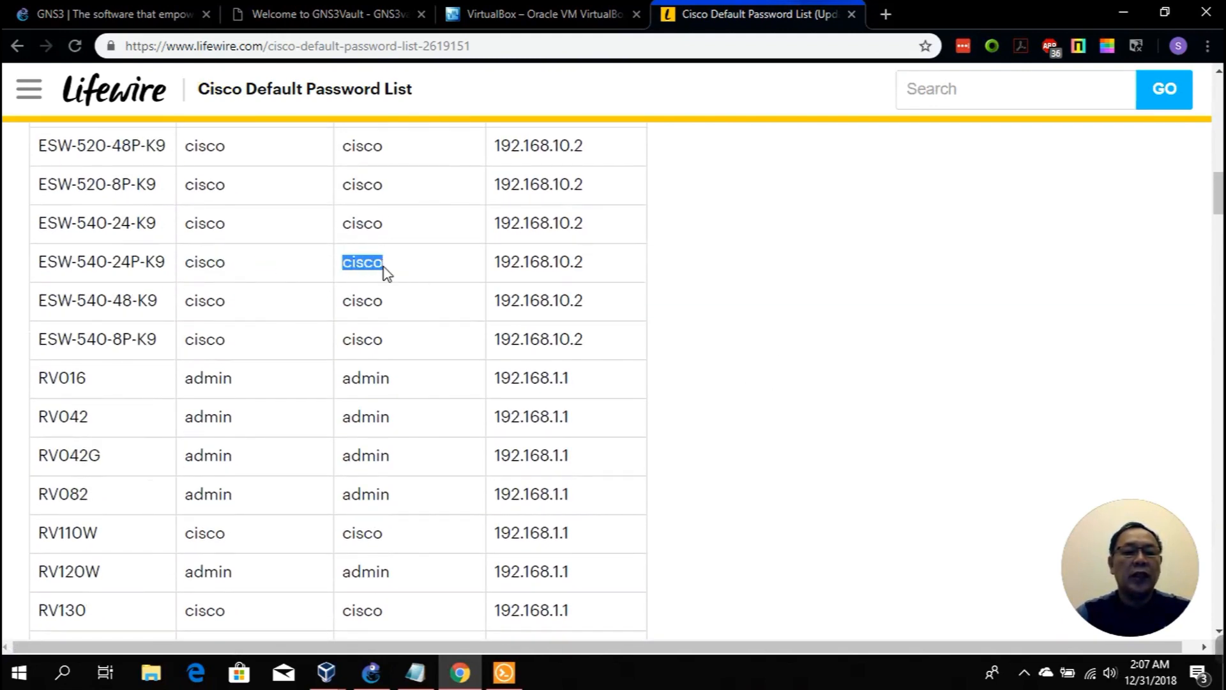
double_click(201, 378)
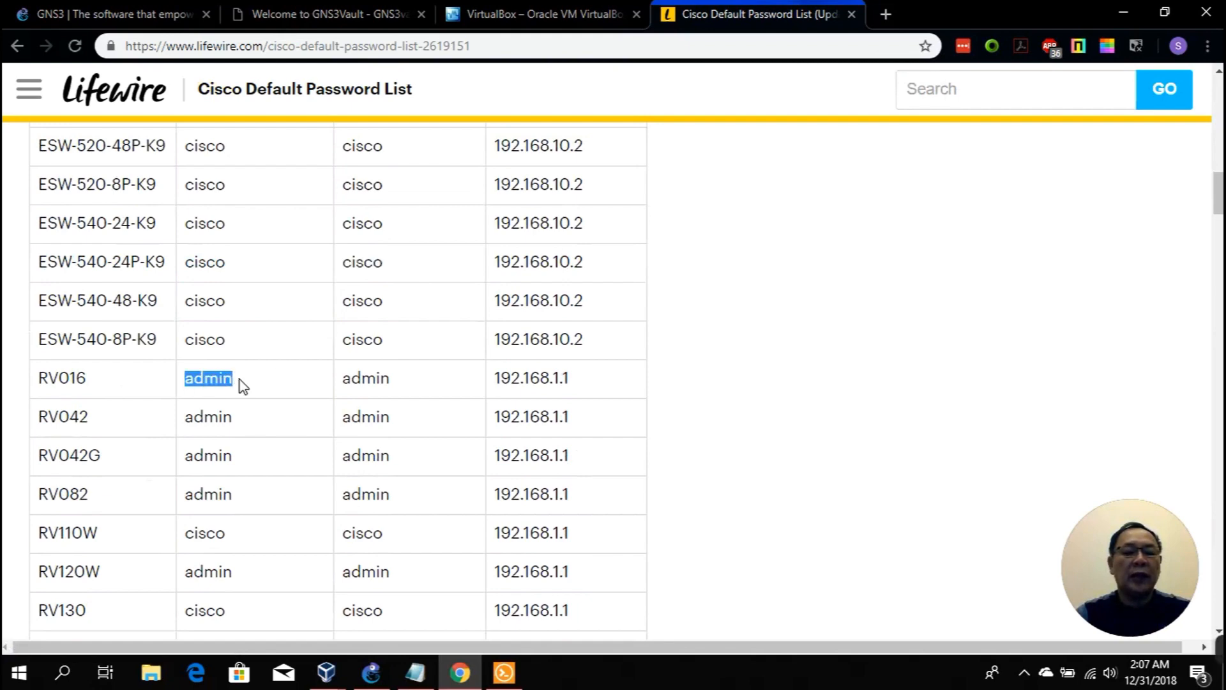
left_click(677, 385)
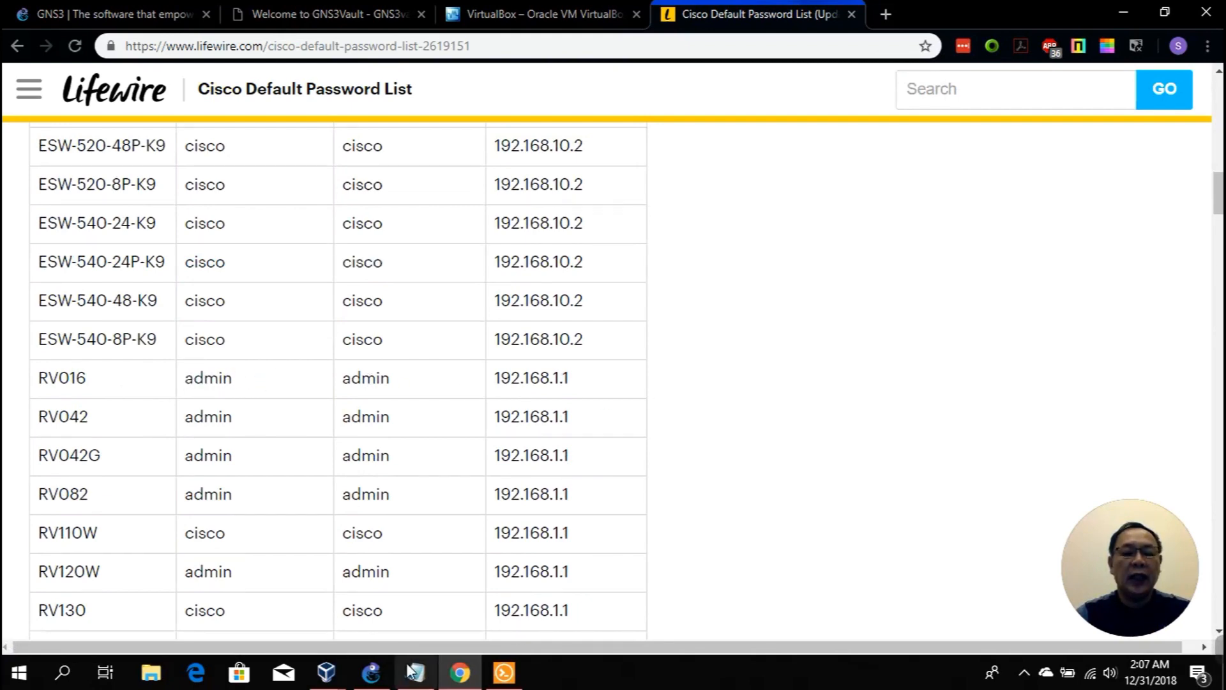
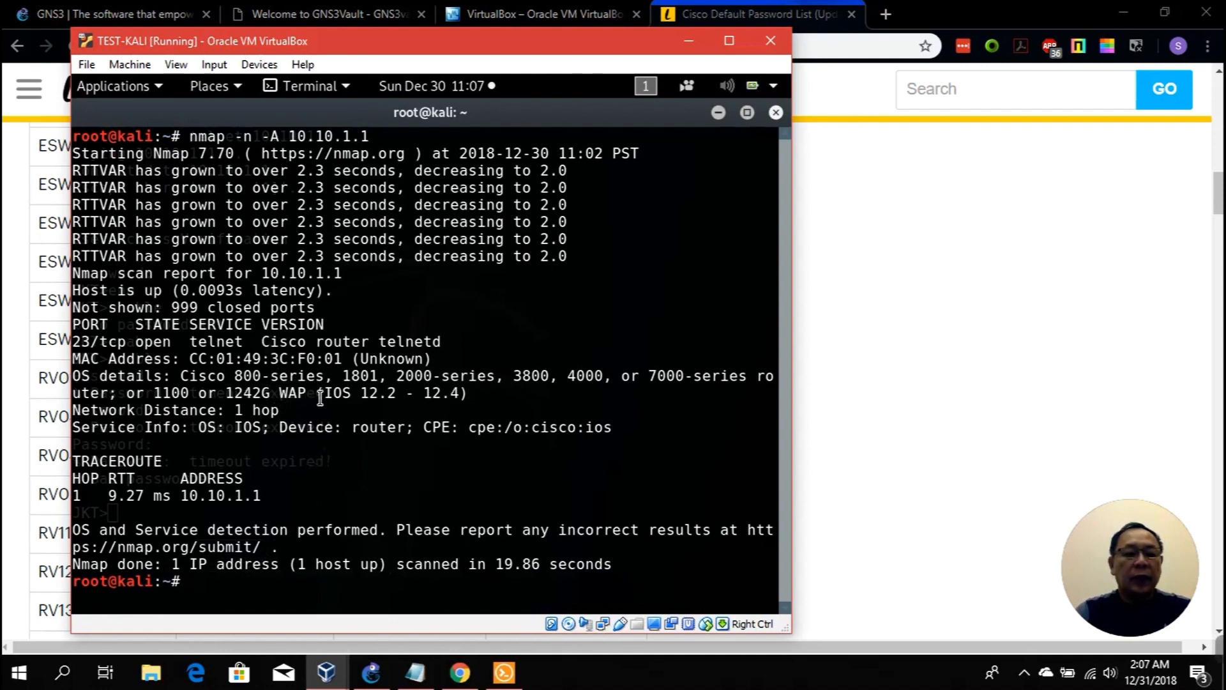
left_click_drag(323, 394, 457, 395)
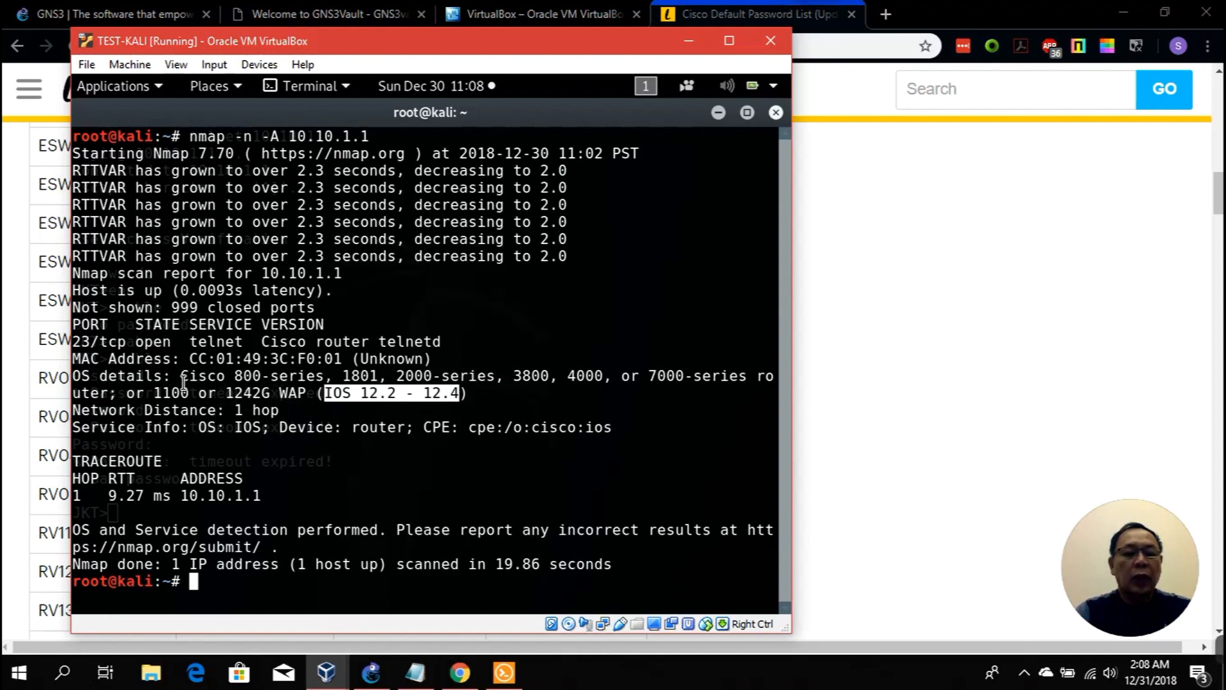
left_click_drag(184, 375, 748, 381)
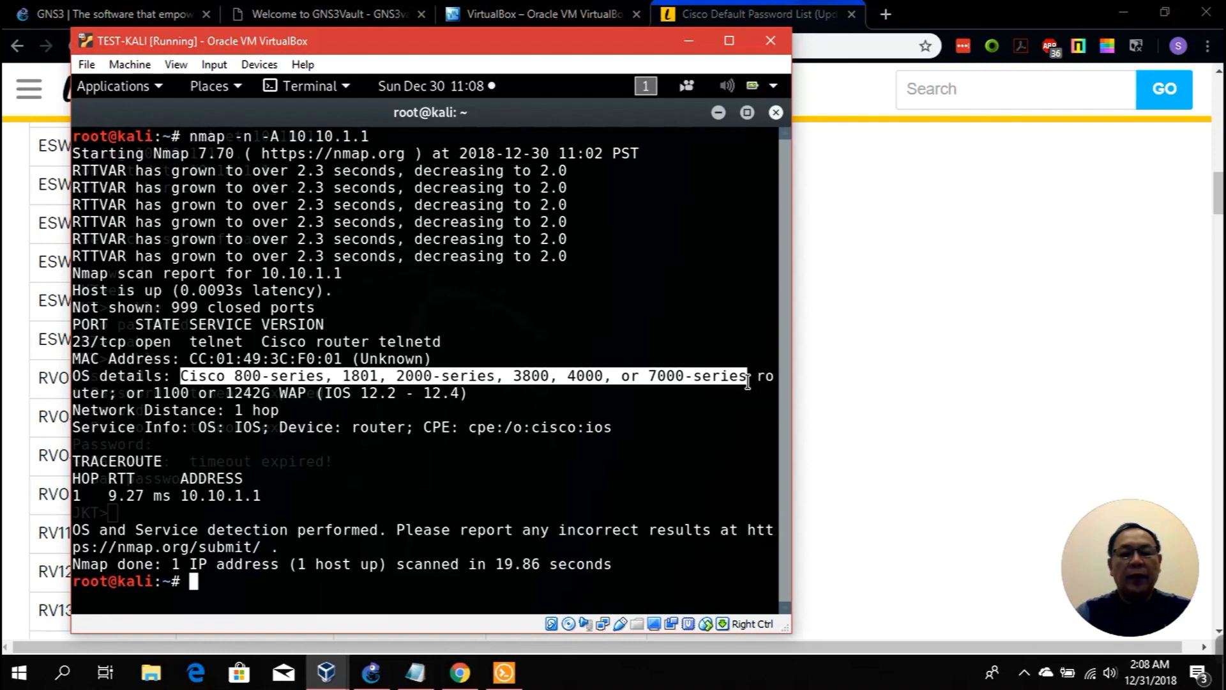
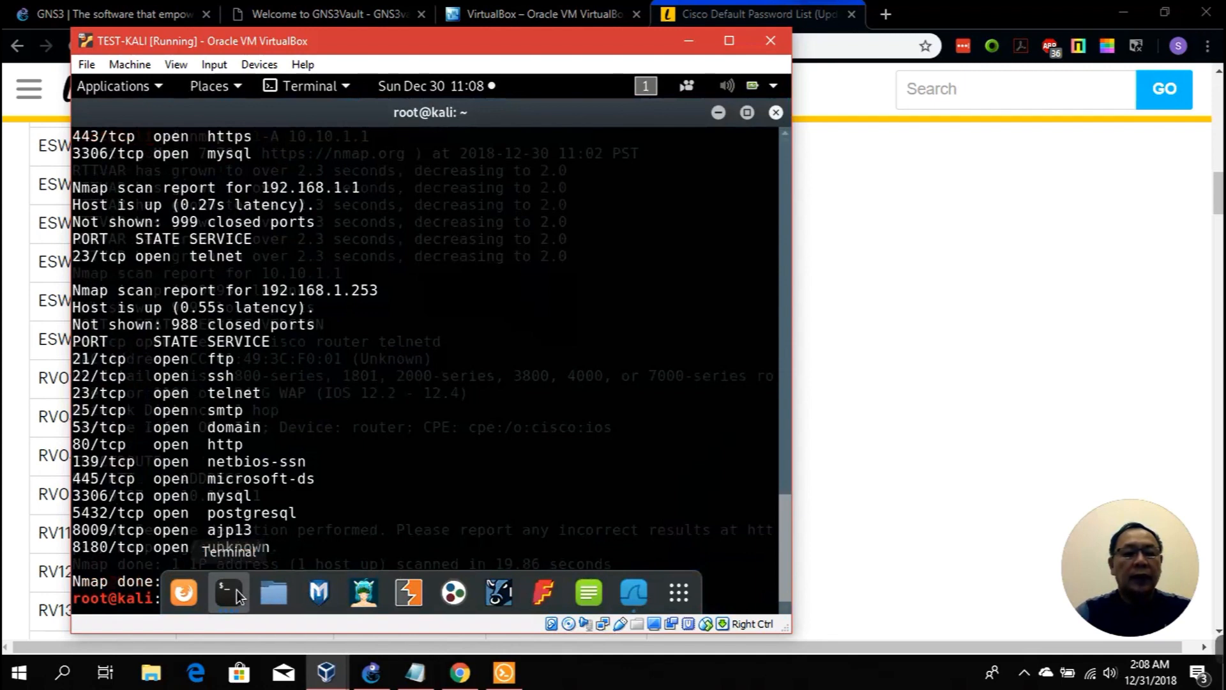
Step: Scroll up through the nmap -A results for 10.10.1.1, then back down to the bottom
scroll(398, 448, "up", 15)
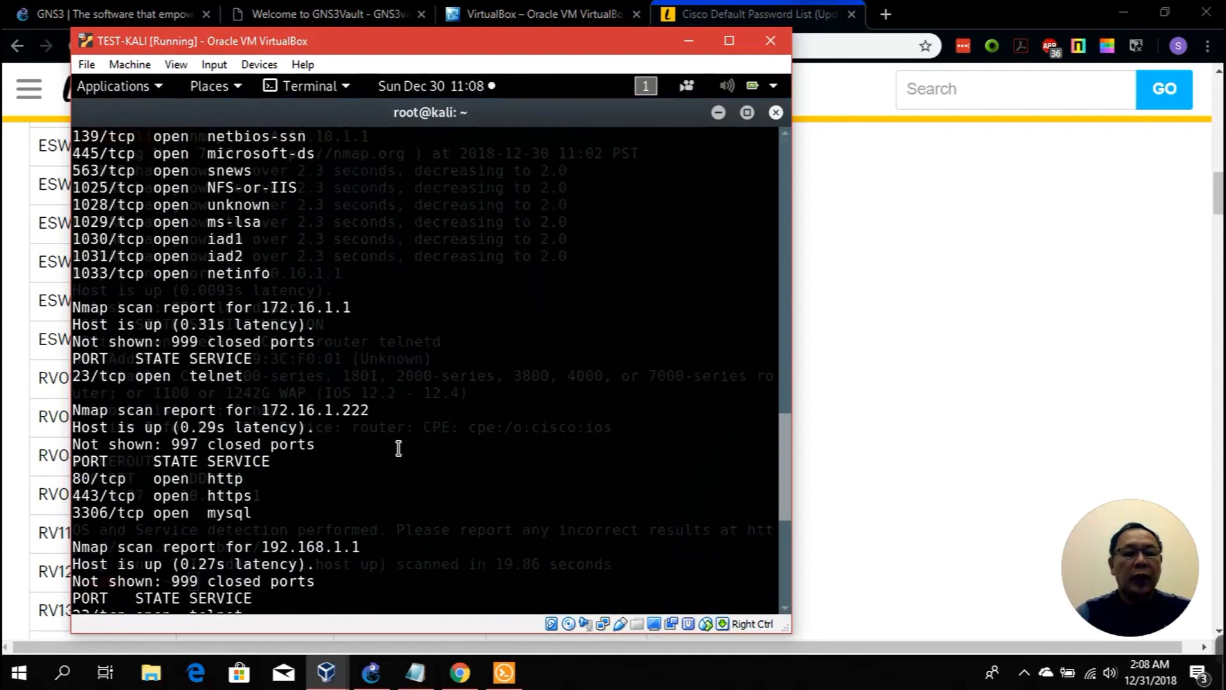
scroll(398, 448, "up", 9)
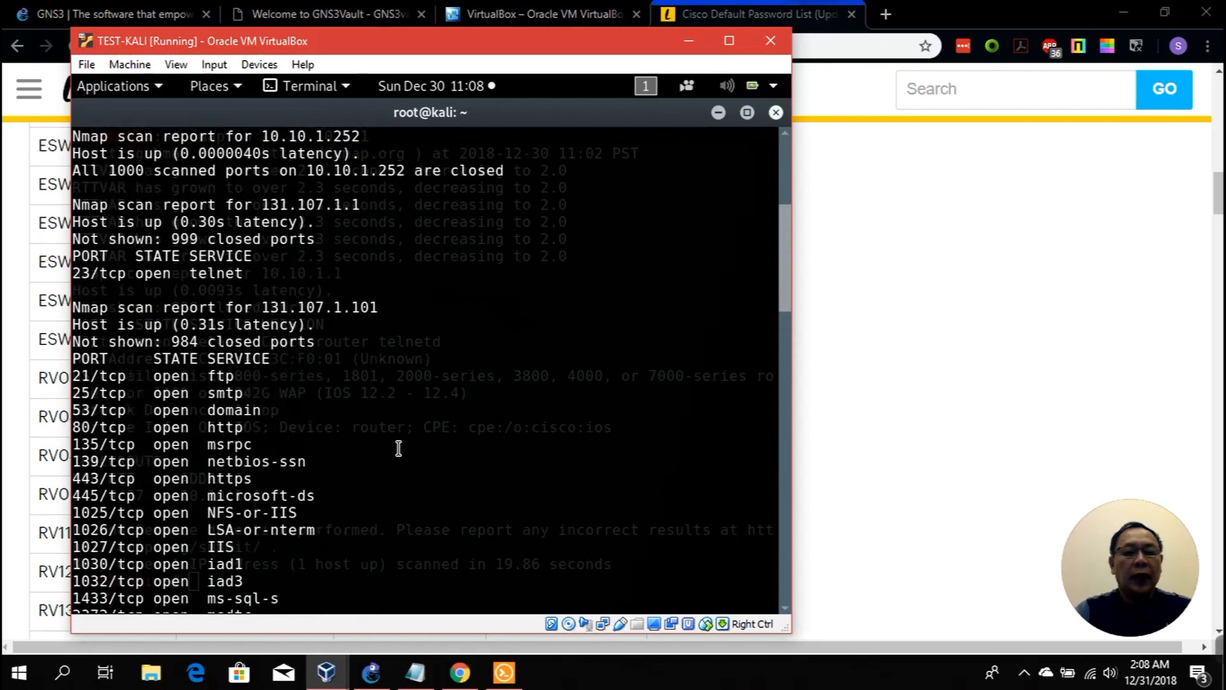
scroll(602, 288, "down", 20)
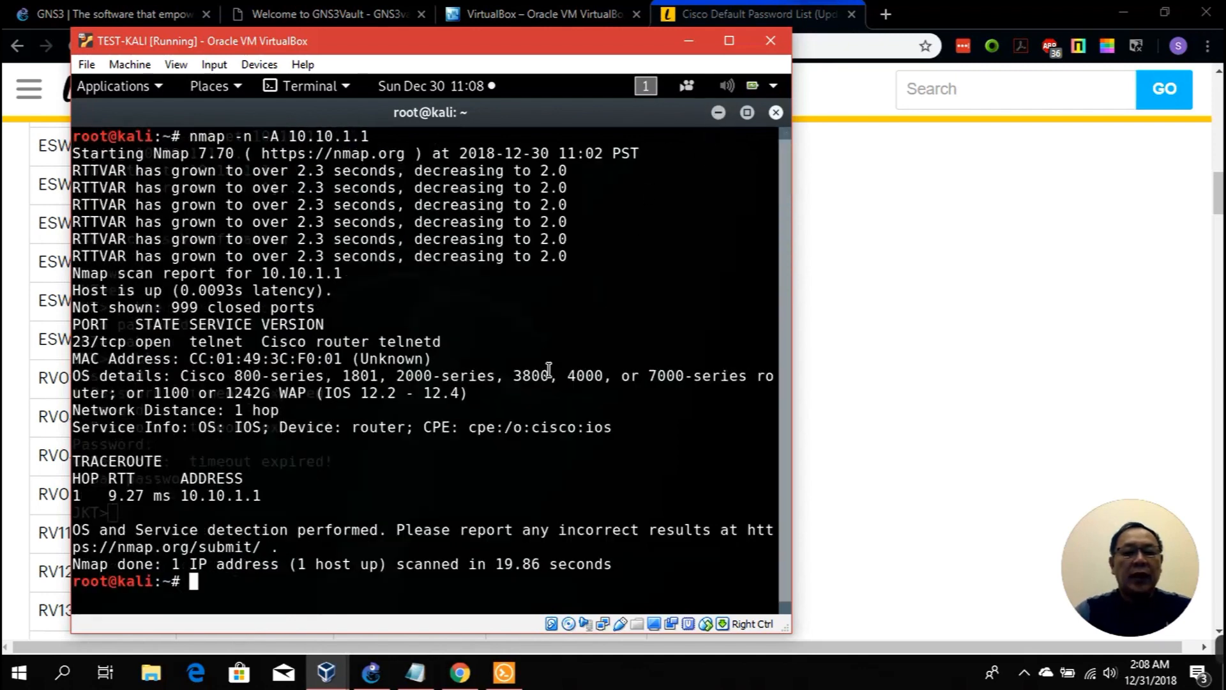
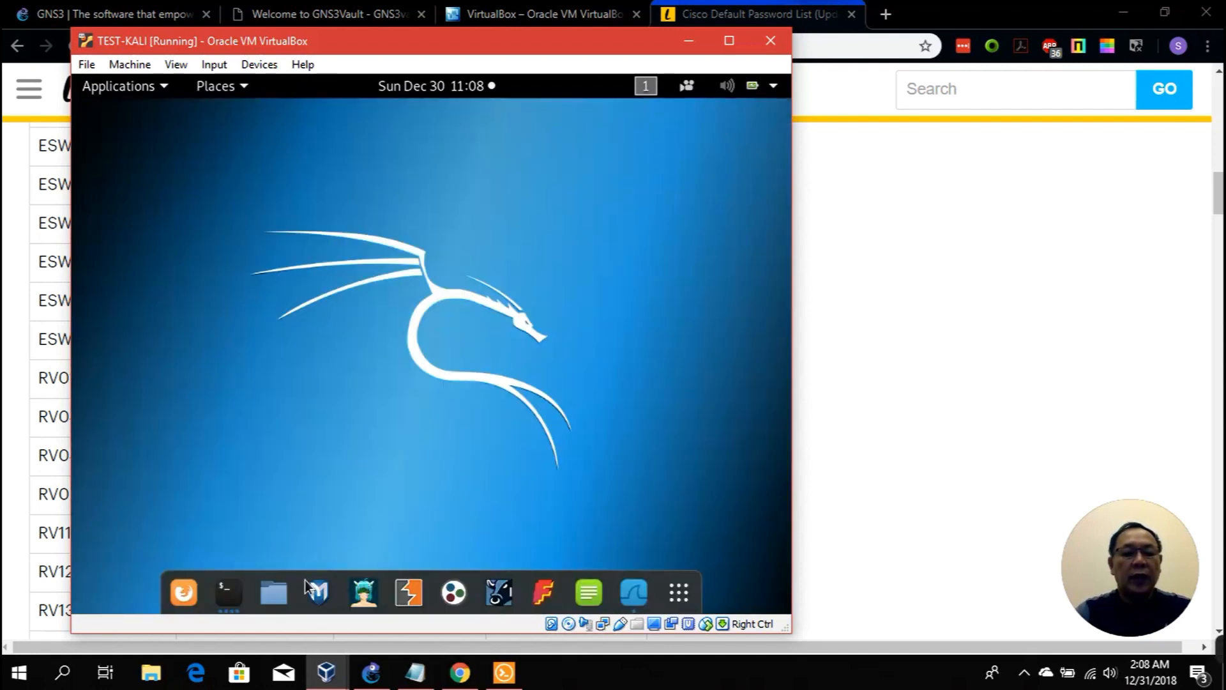
Step: Open a new Kali terminal window from the dock's Terminal icon menu
right_click(225, 593)
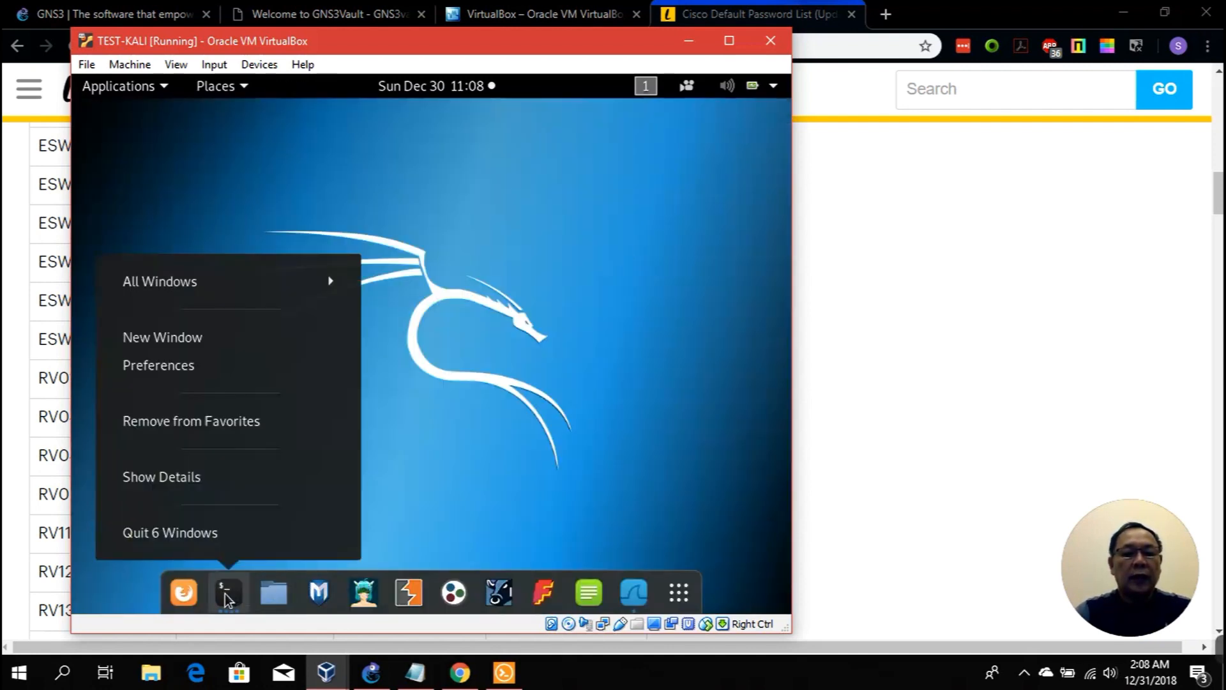
left_click(206, 340)
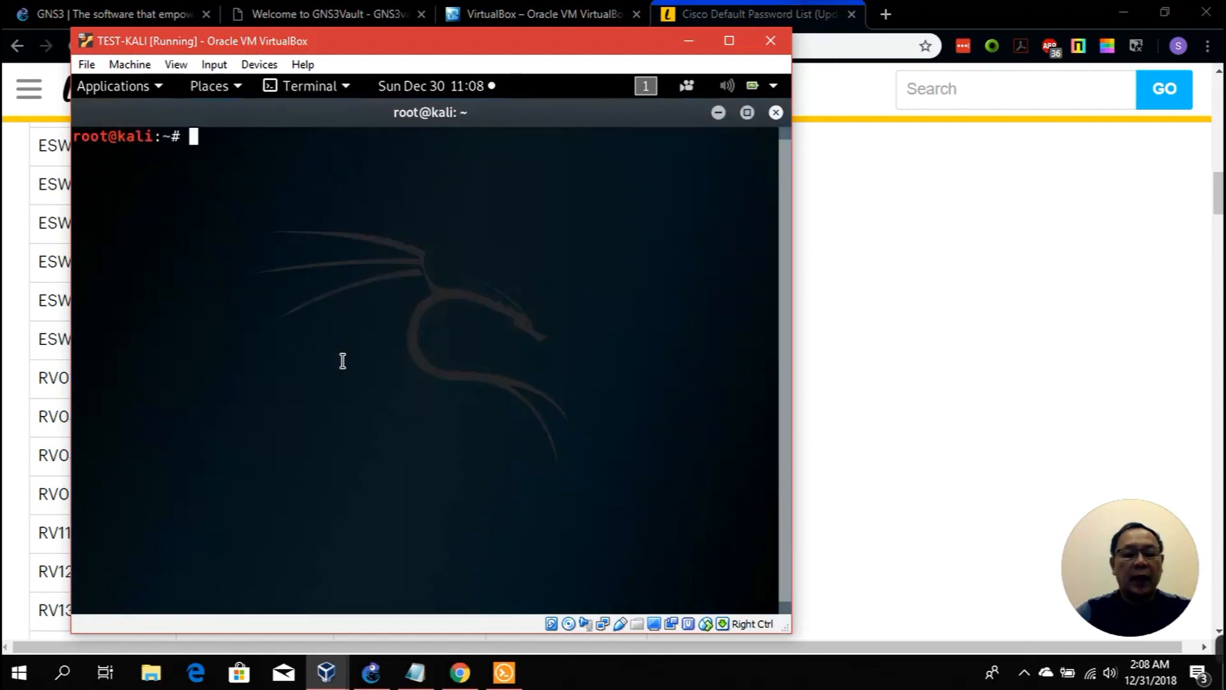
Step: Run nmap -n --script=vuln against 131.107.1.101, then minimize the Chrome window
type("nmap -n ")
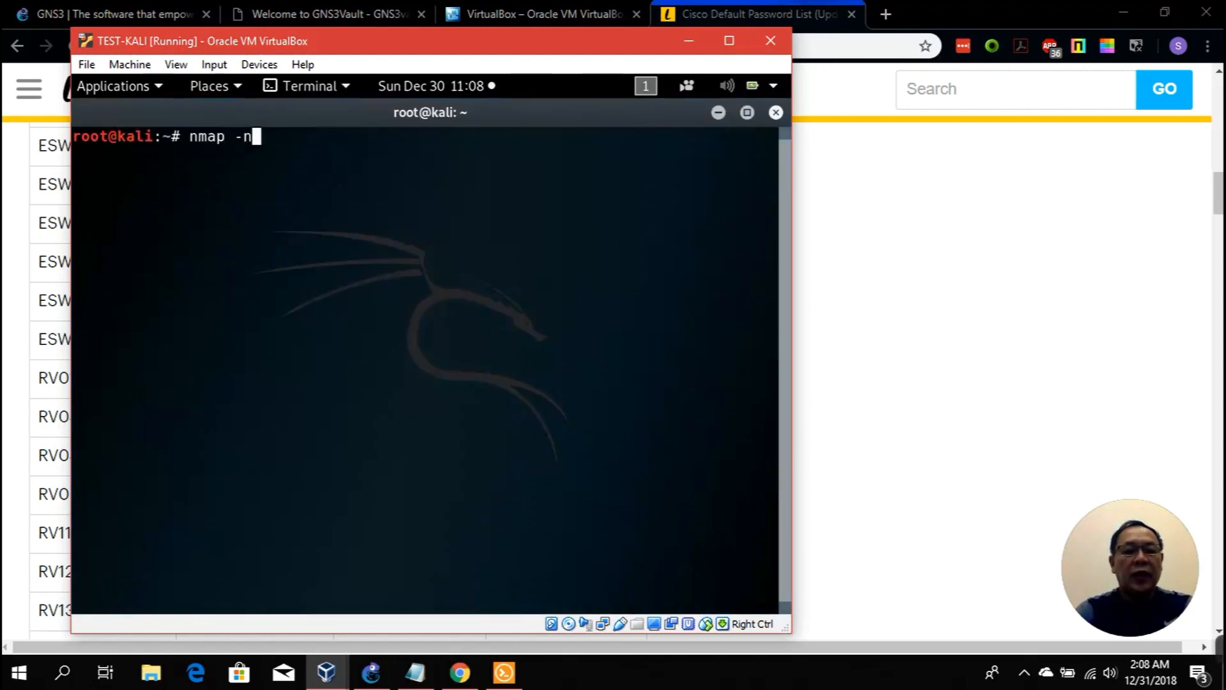
type("--script=vuln")
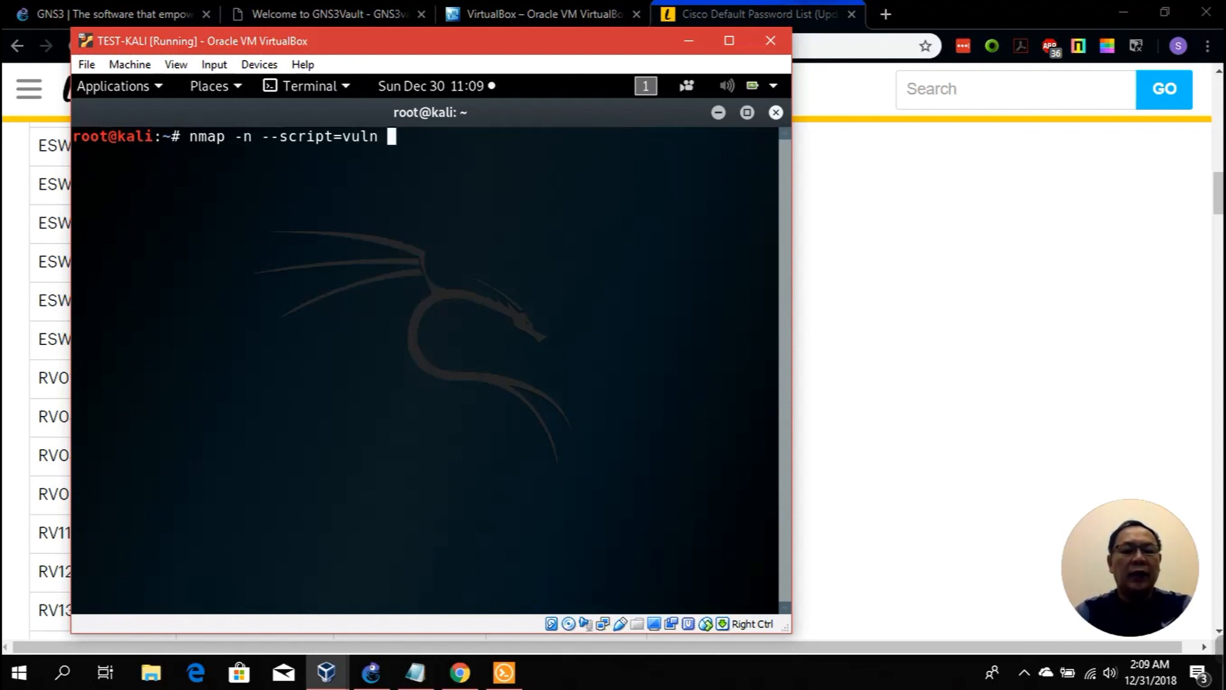
type("131.107.1.101")
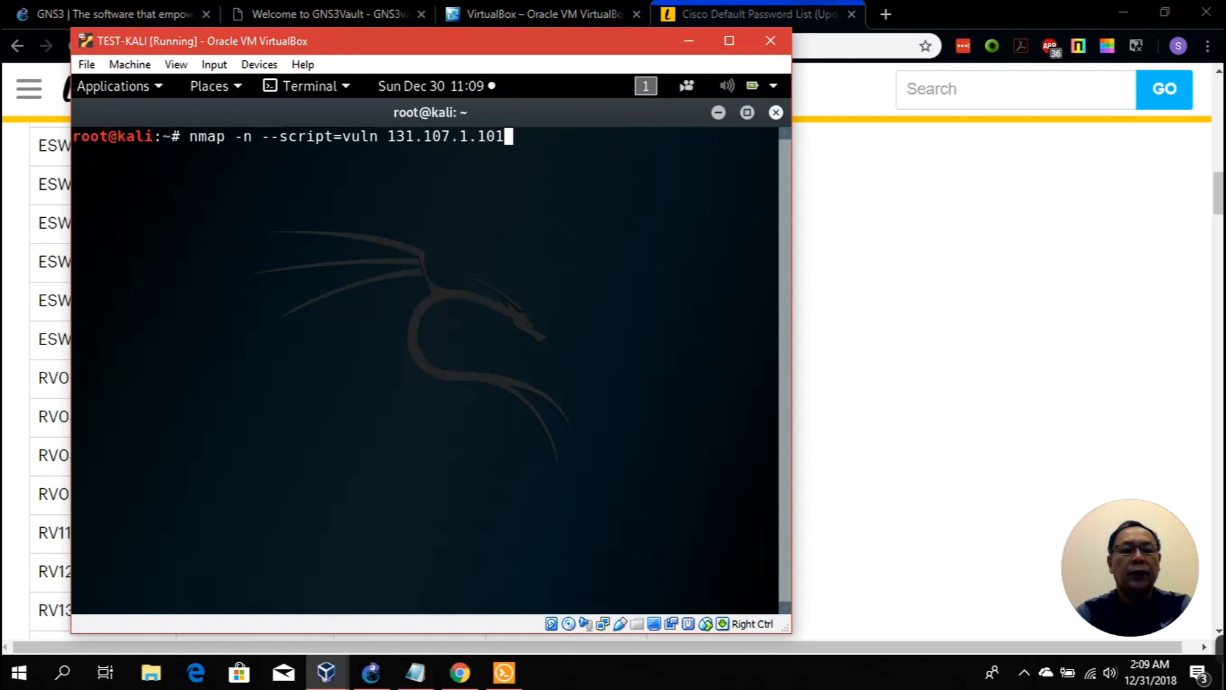
key("BackSpace")
key("BackSpace")
key("BackSpace")
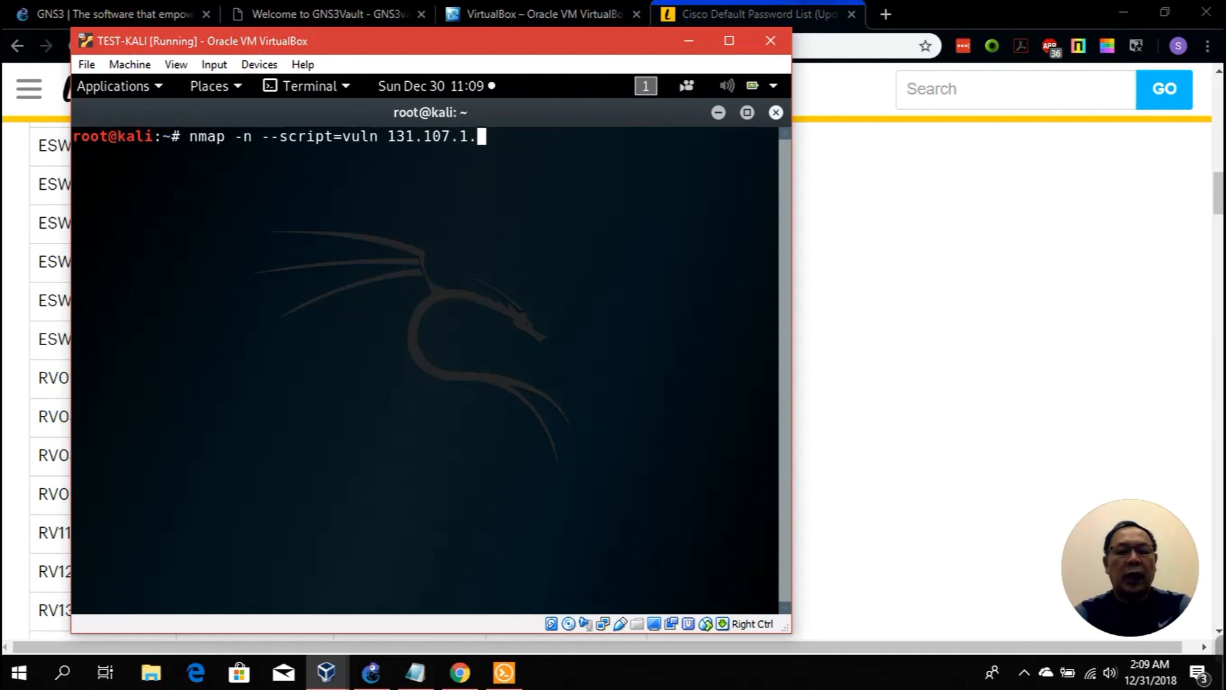
type("101")
key("Return")
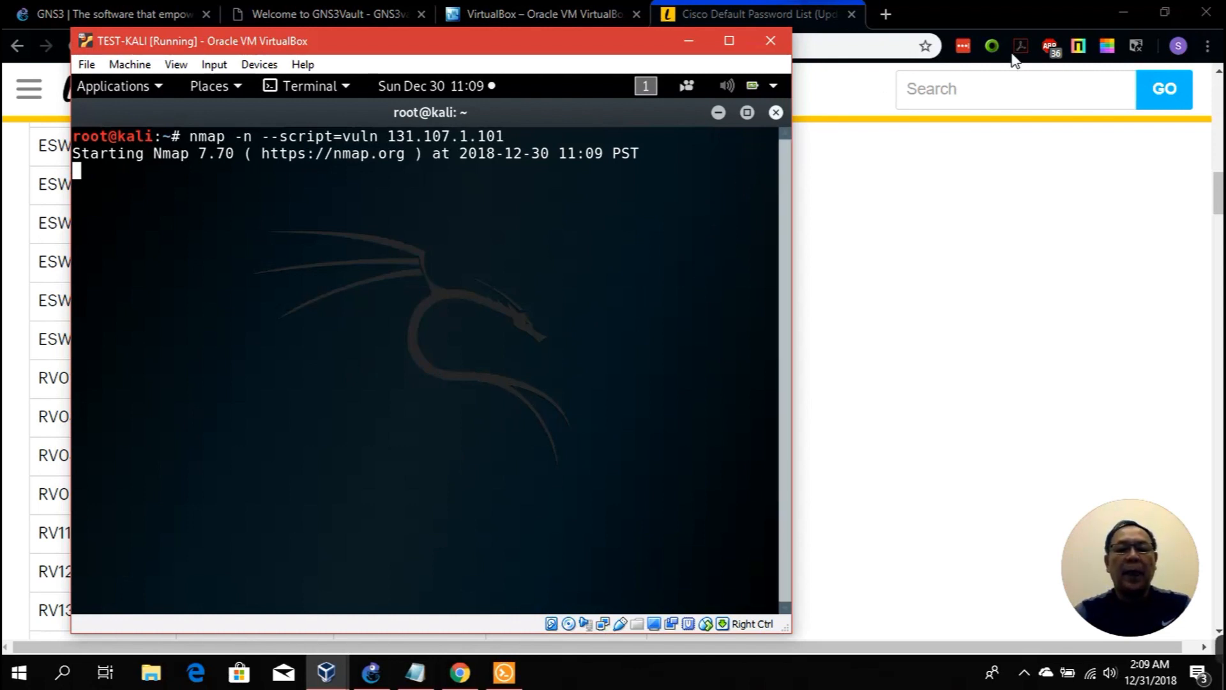
left_click(1114, 11)
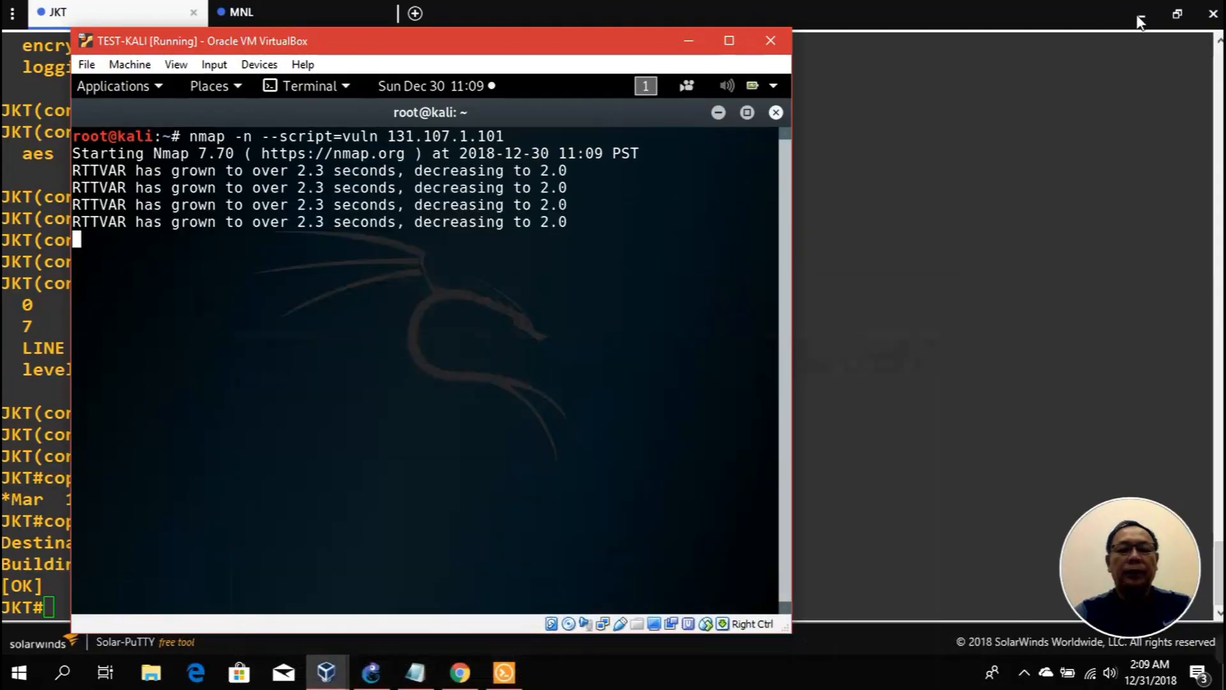
Step: Bring the JKT router console forward, list its command help, and run show running-config
left_click(689, 42)
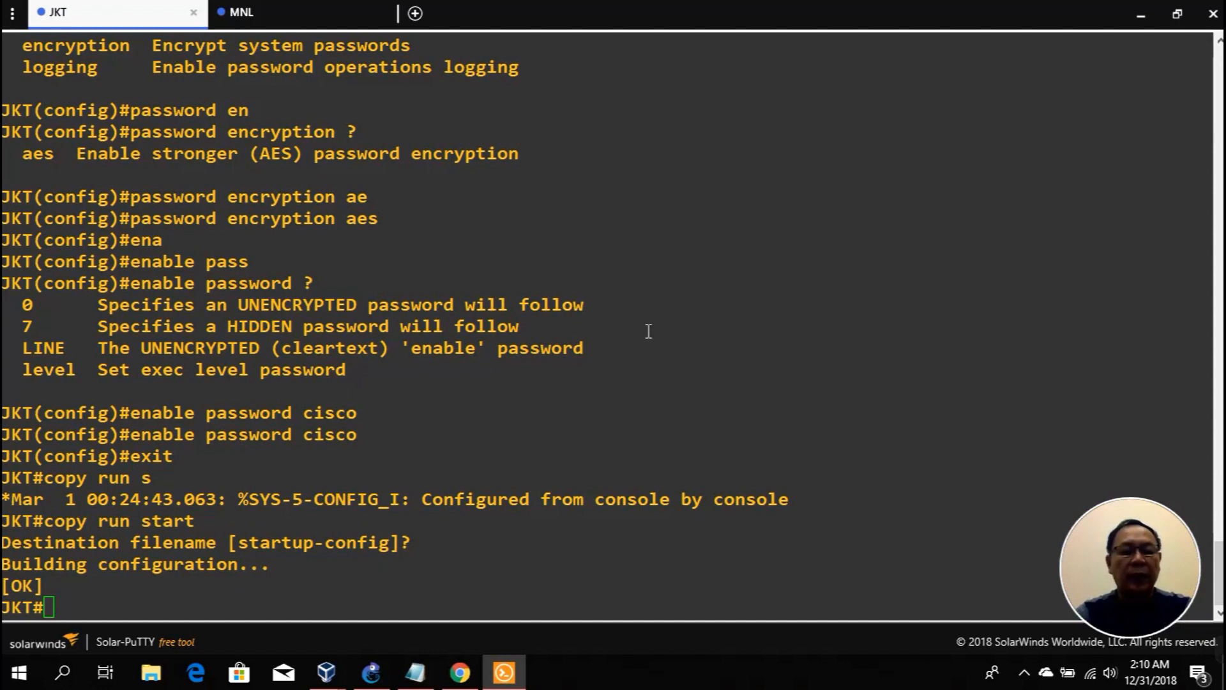
type("?")
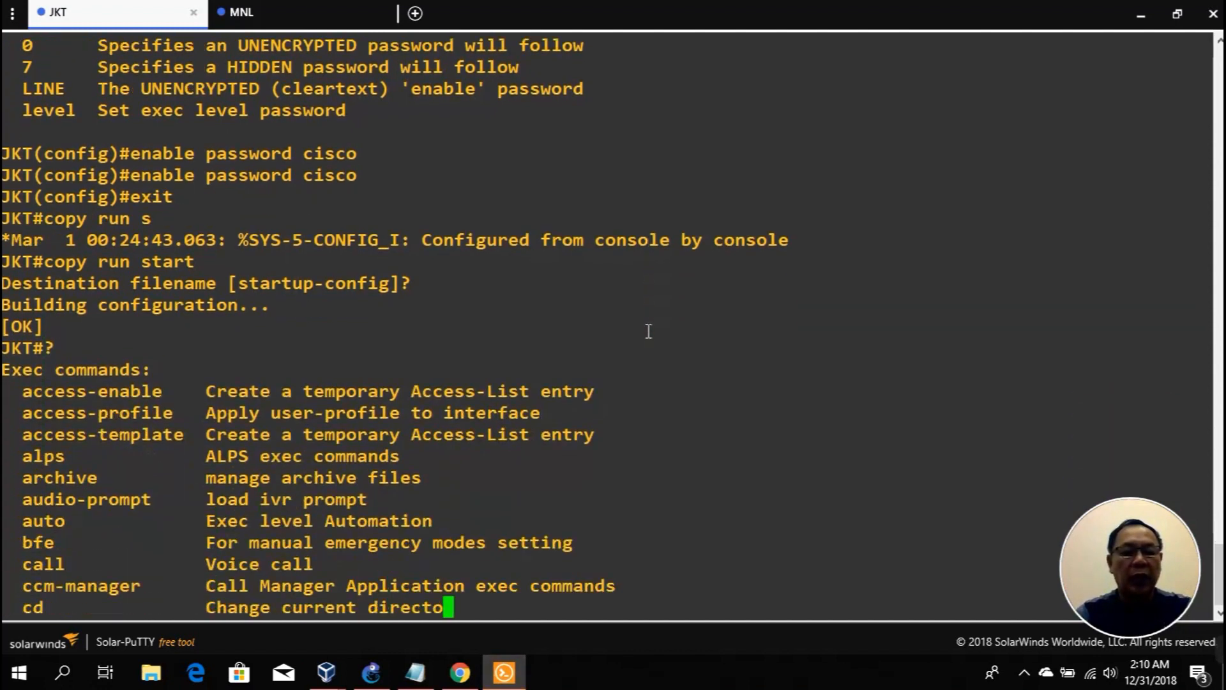
type("q")
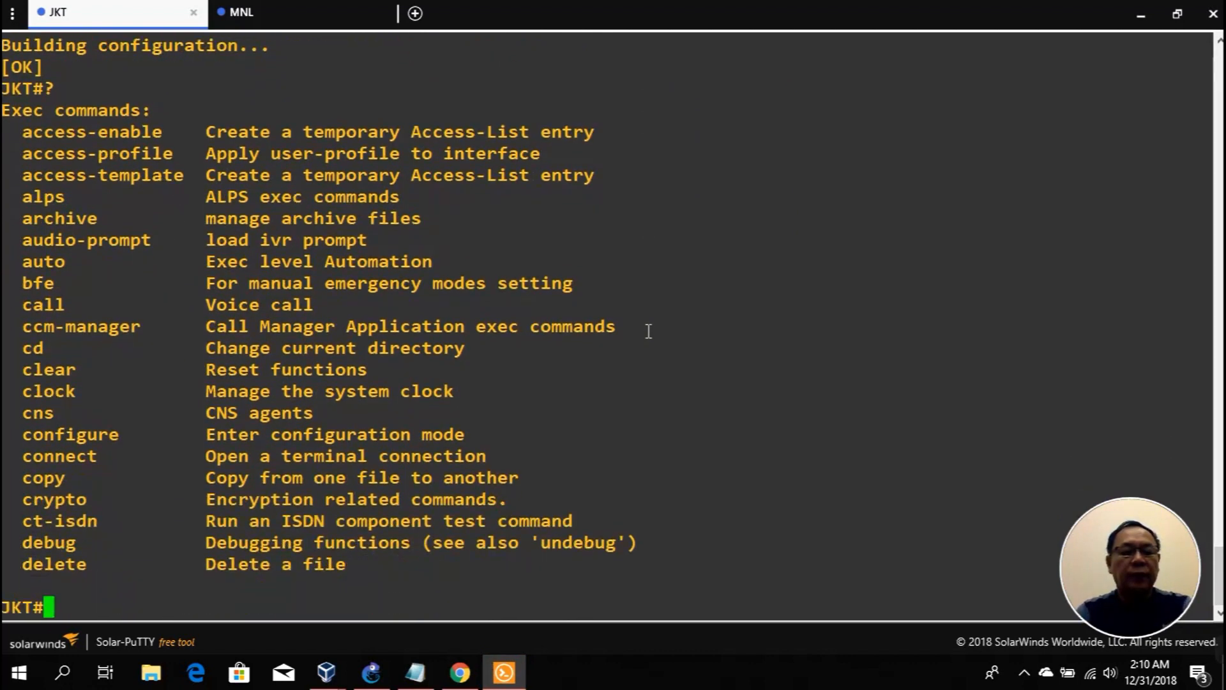
type("s")
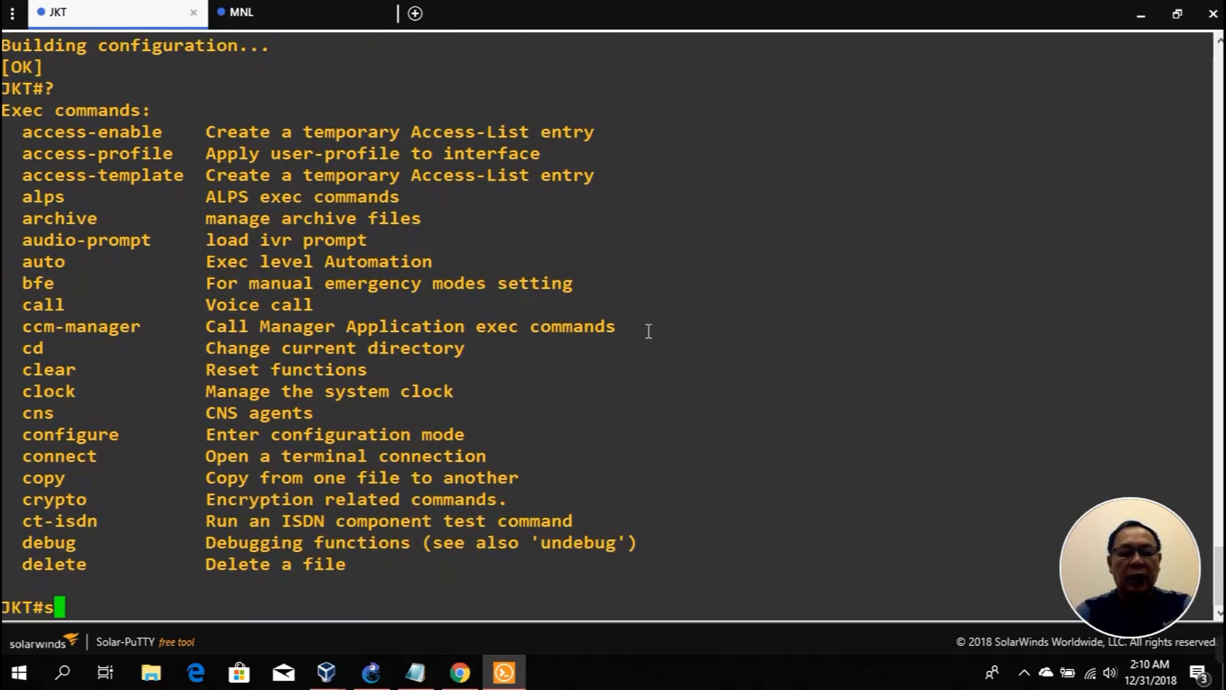
type("how run")
key("Tab")
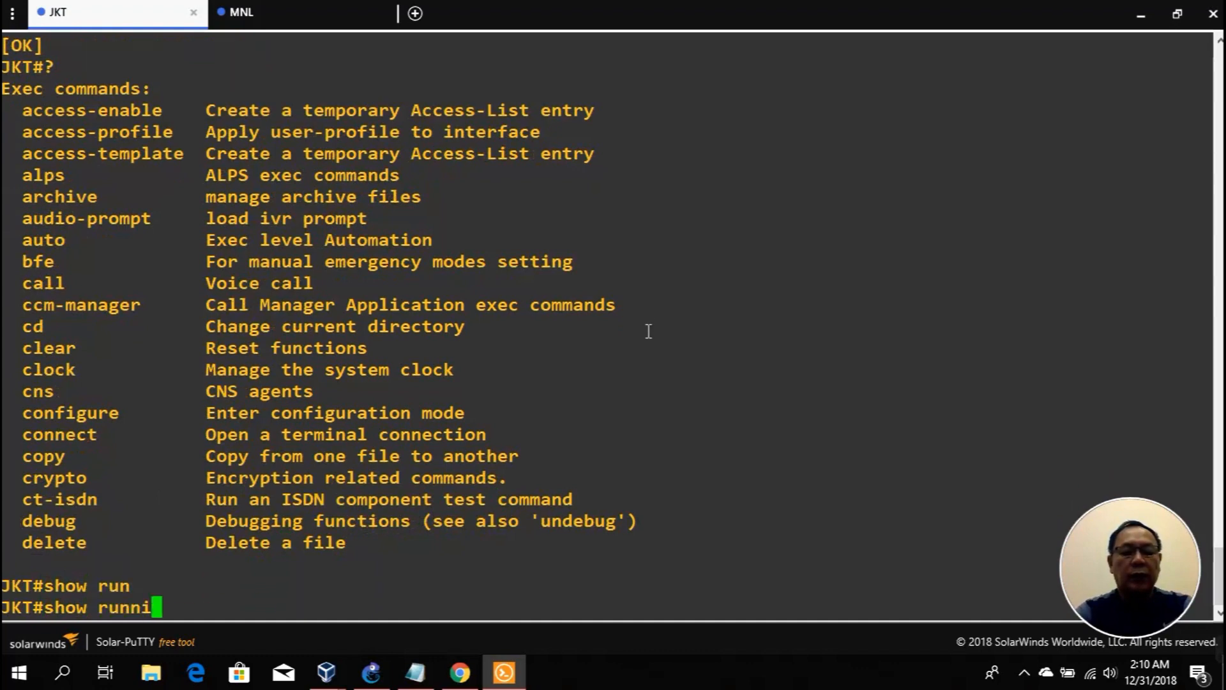
key("Return")
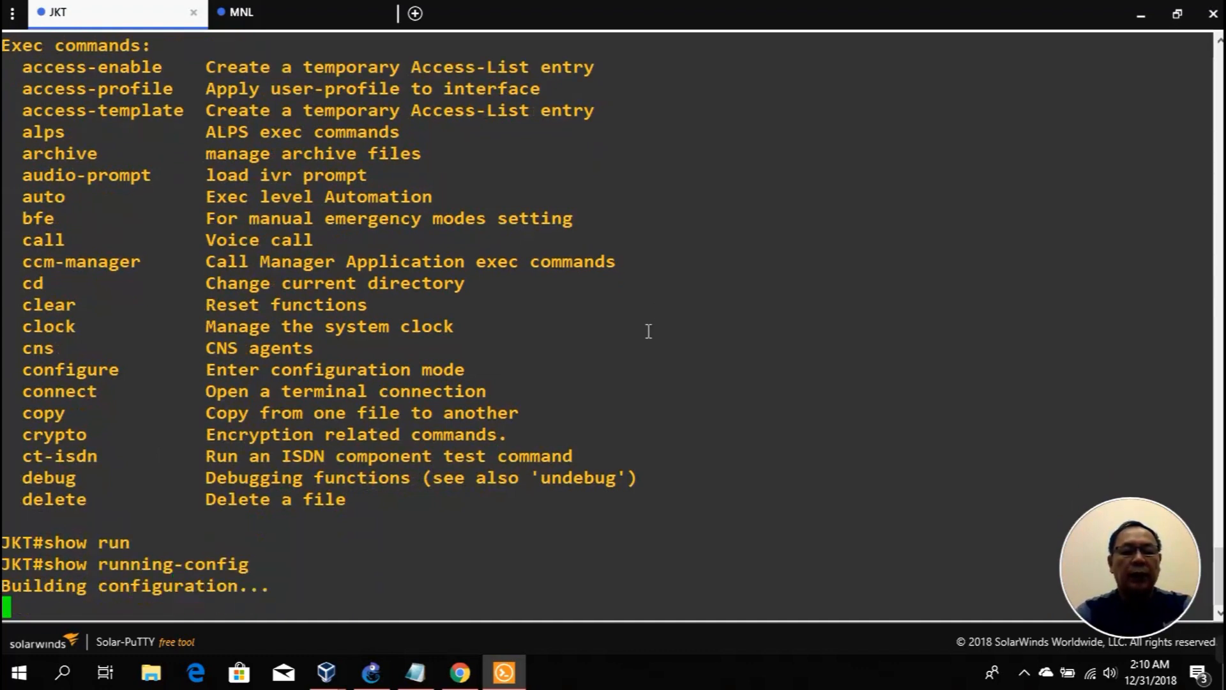
Step: Stop the config listing and display the JKT routing table with show ip route
key("q")
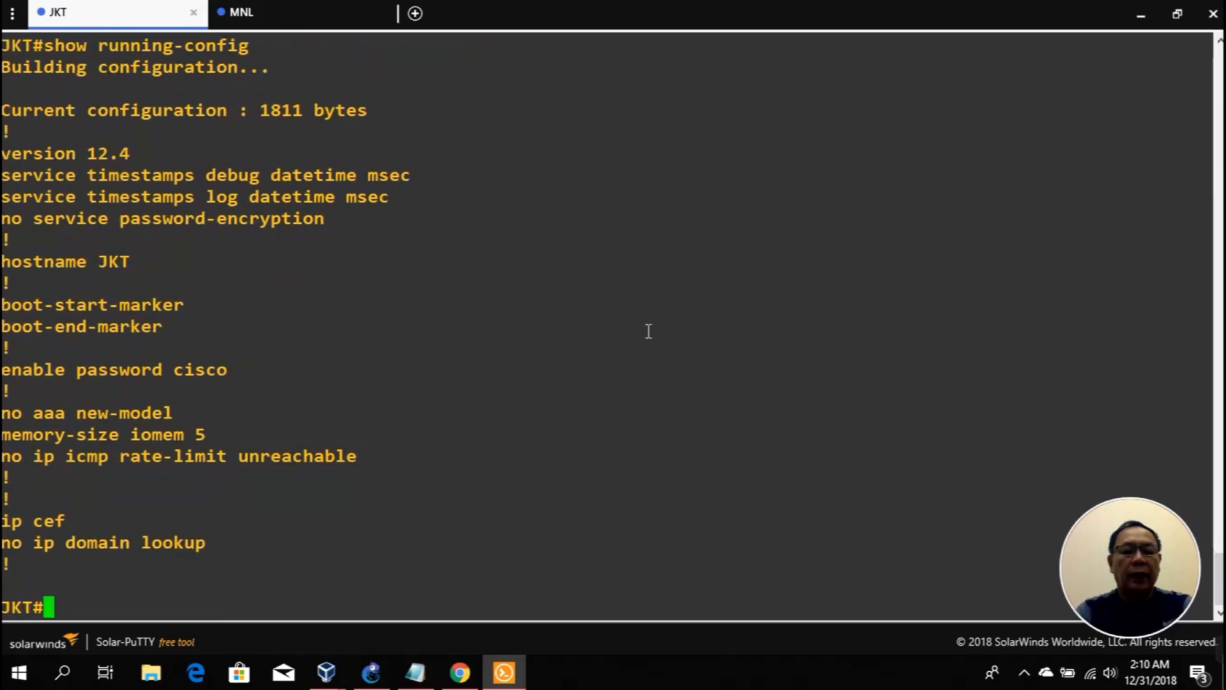
type("sho")
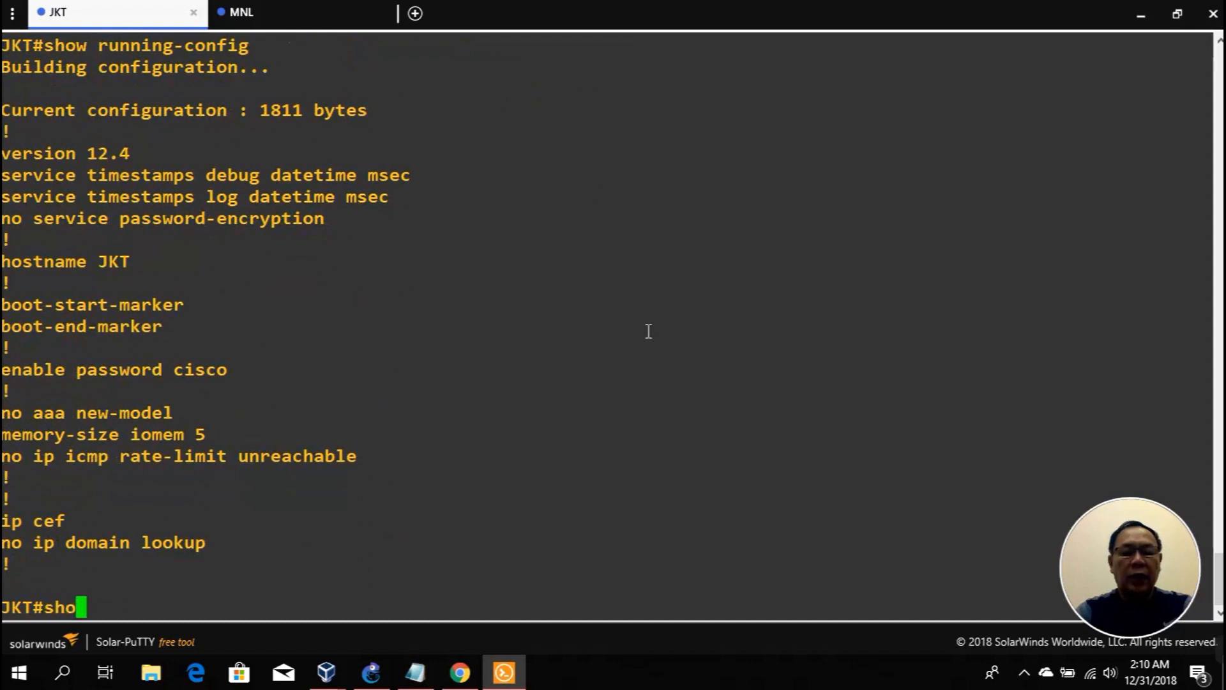
type("w ip rp")
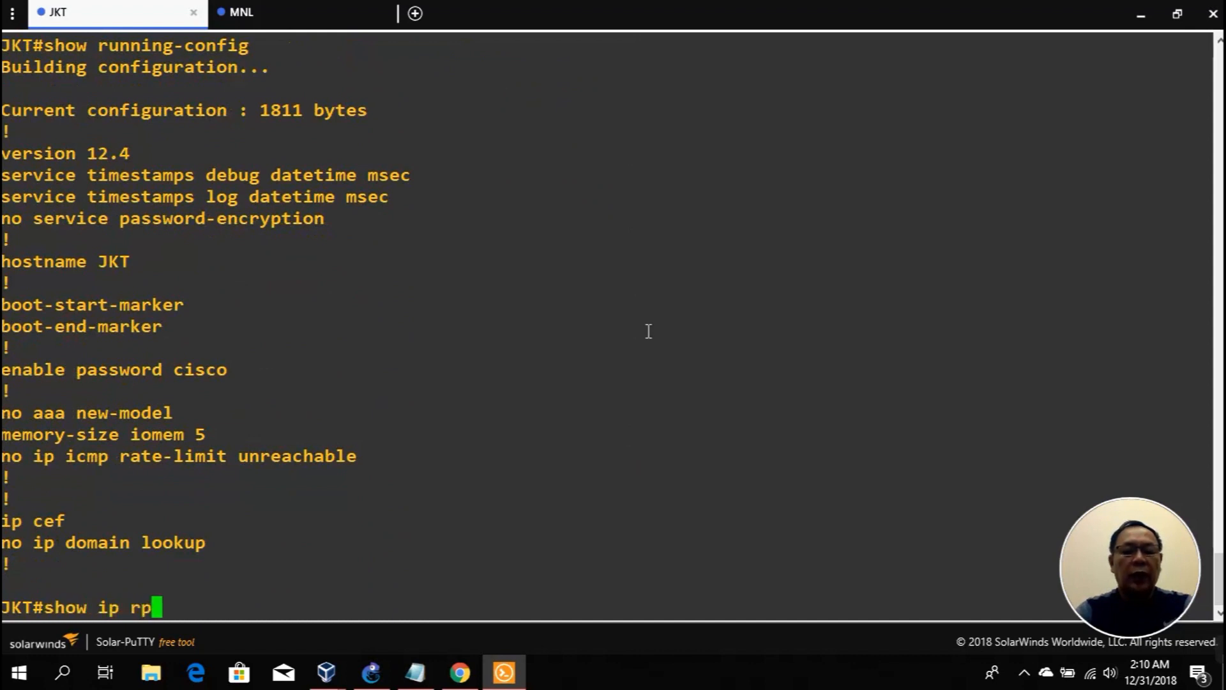
key("BackSpace")
type("ou")
key("Tab")
key("Return")
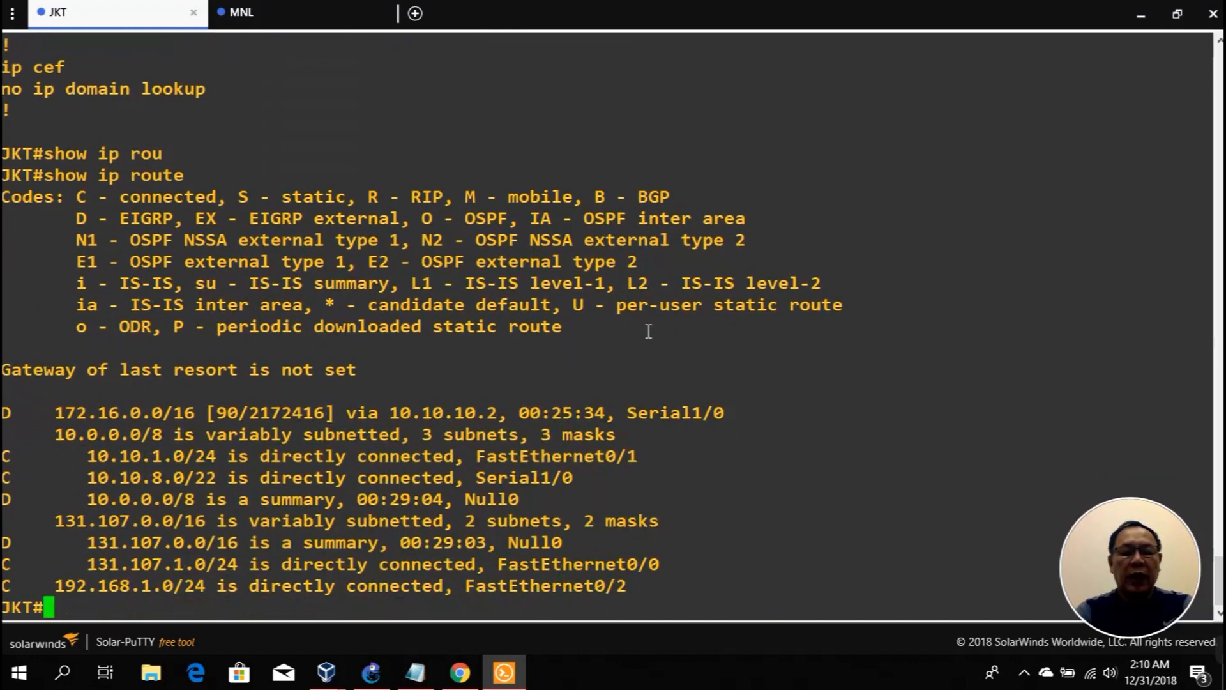
Step: Display the JKT router's show interfaces summary output, paging through all rows
type("show in")
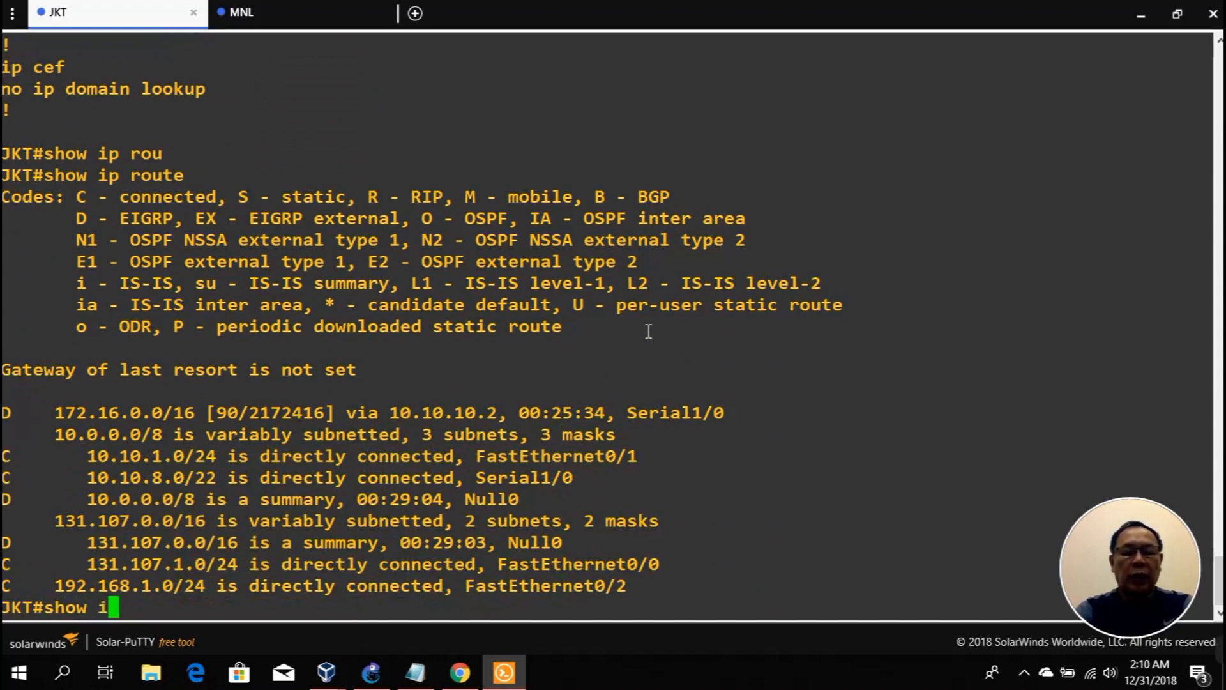
key("Tab")
type("s")
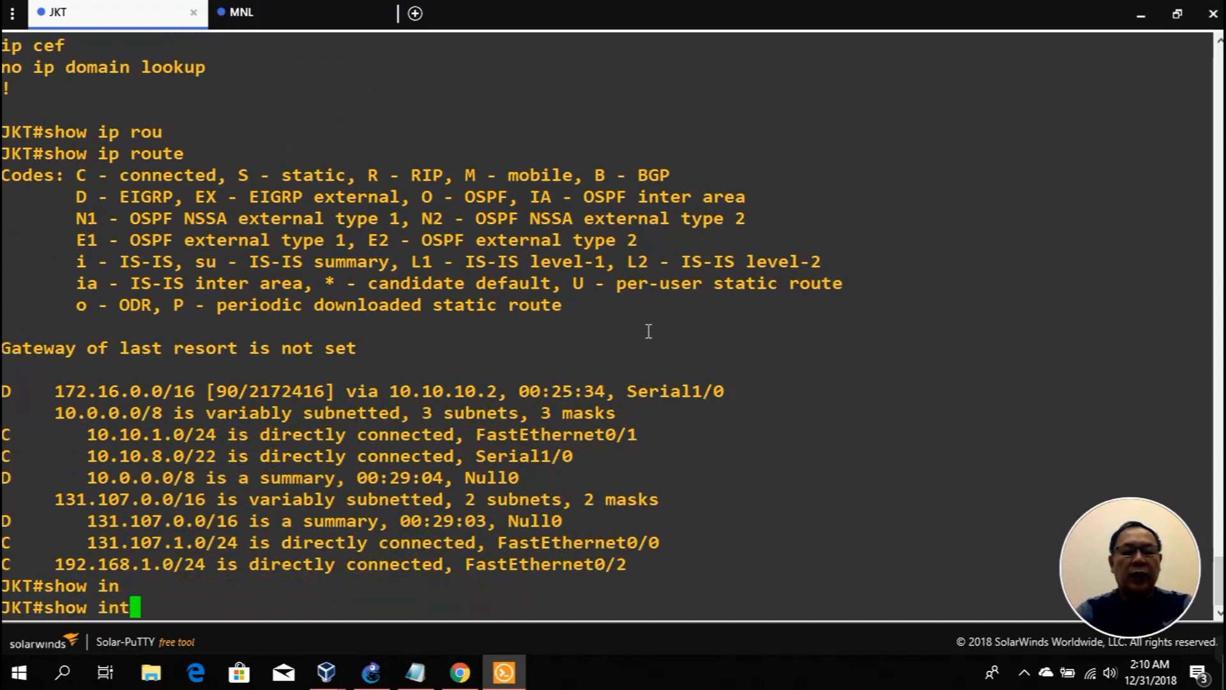
key("Tab")
type("su")
key("Tab")
key("Return")
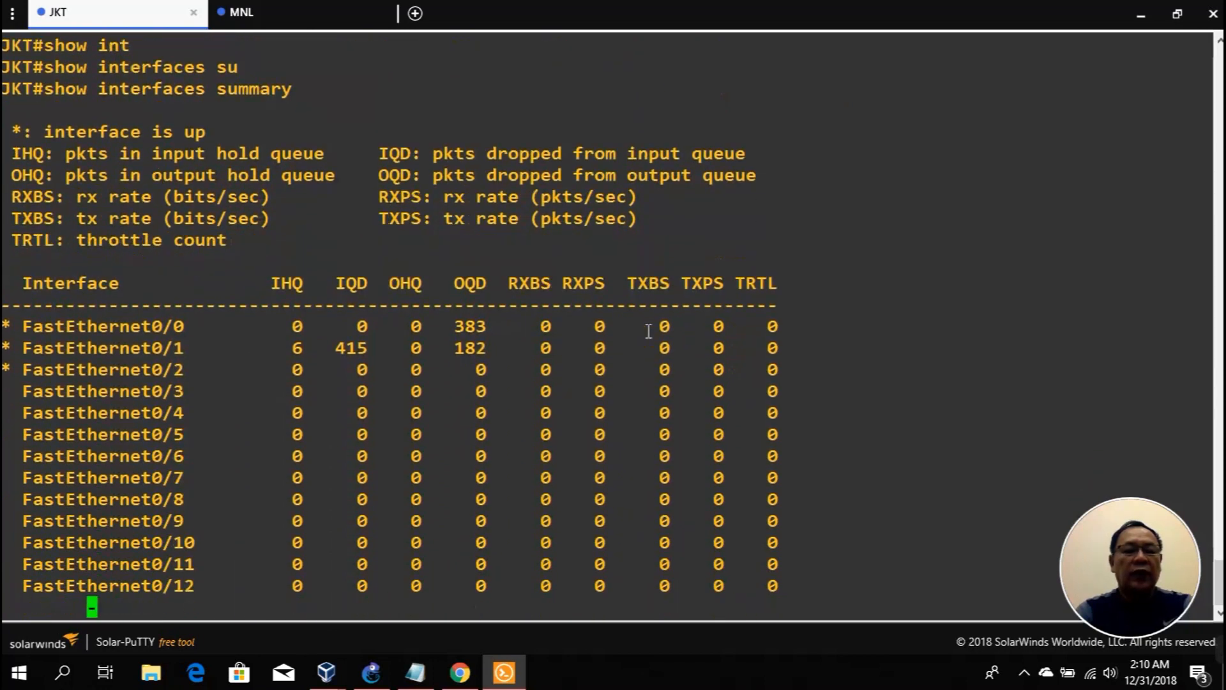
key("space")
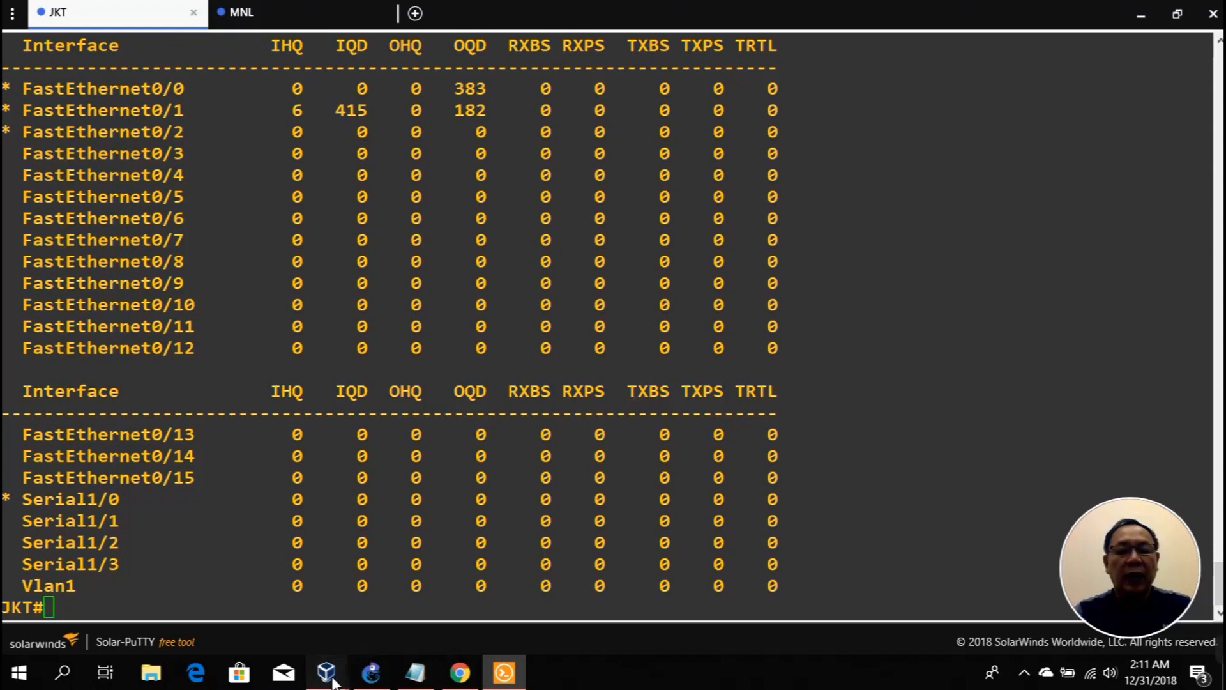
Step: Bring the TEST-KALI VM forward, minimize Solar-PuTTY, and show the GNS3 topology
mouse_move(326, 671)
left_click(302, 631)
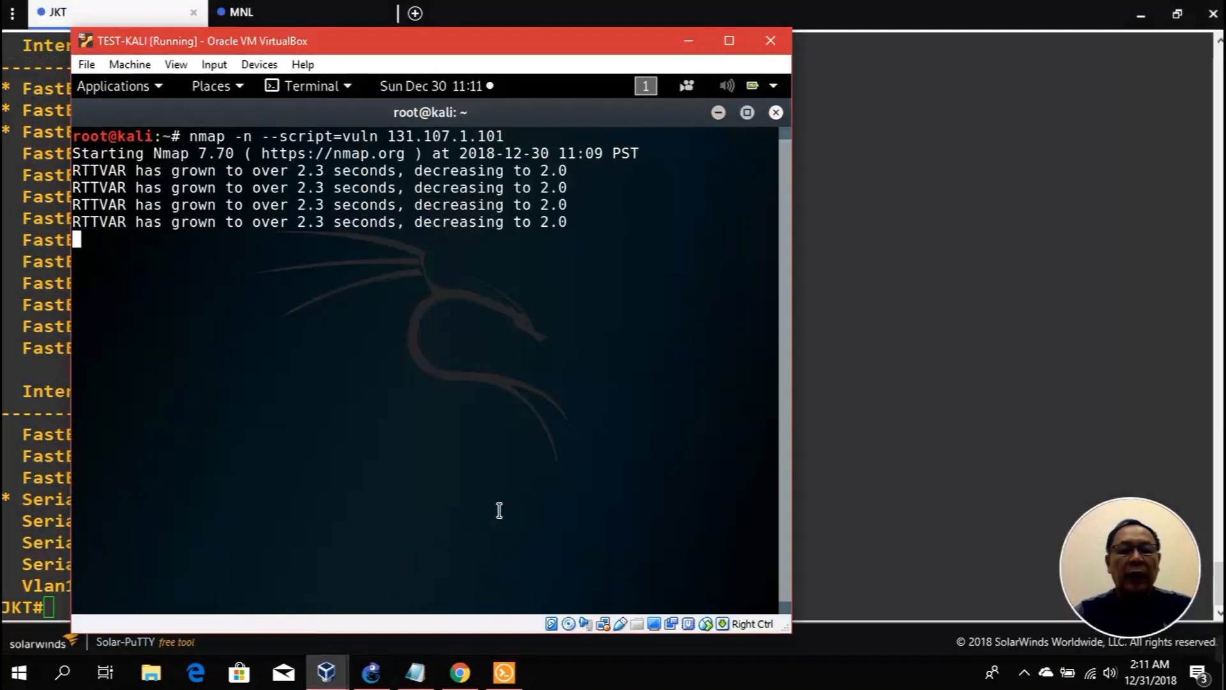
left_click(1140, 14)
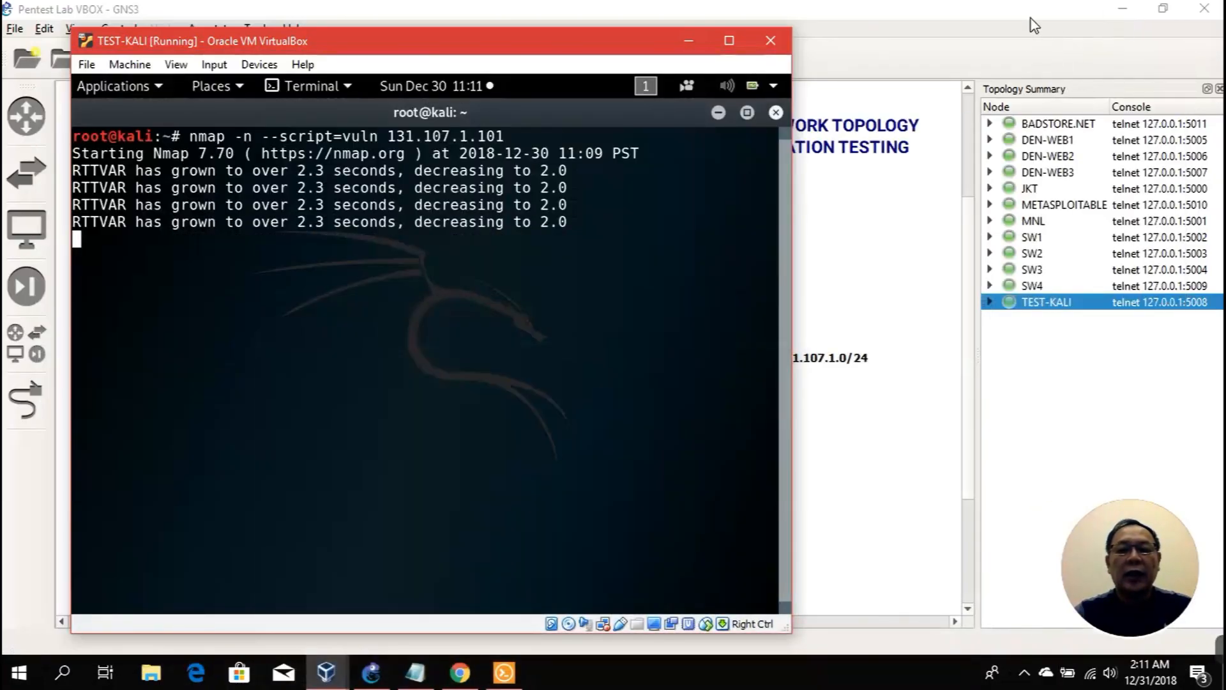
left_click(1034, 26)
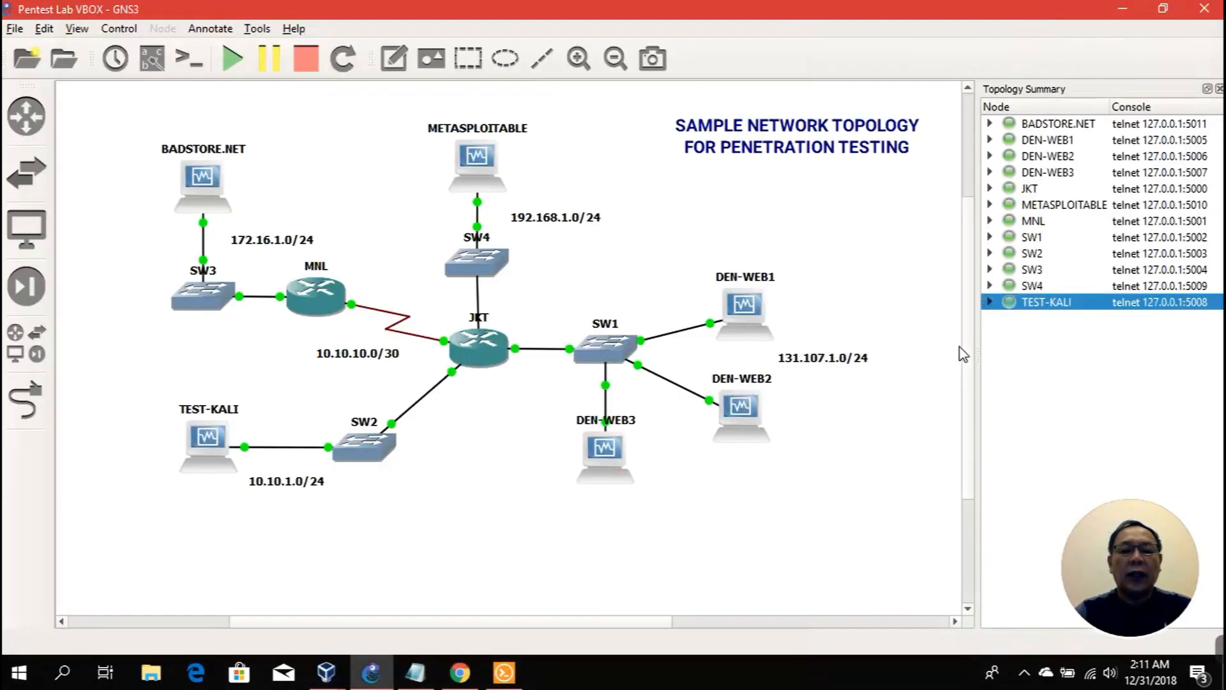
left_click_drag(965, 420, 966, 419)
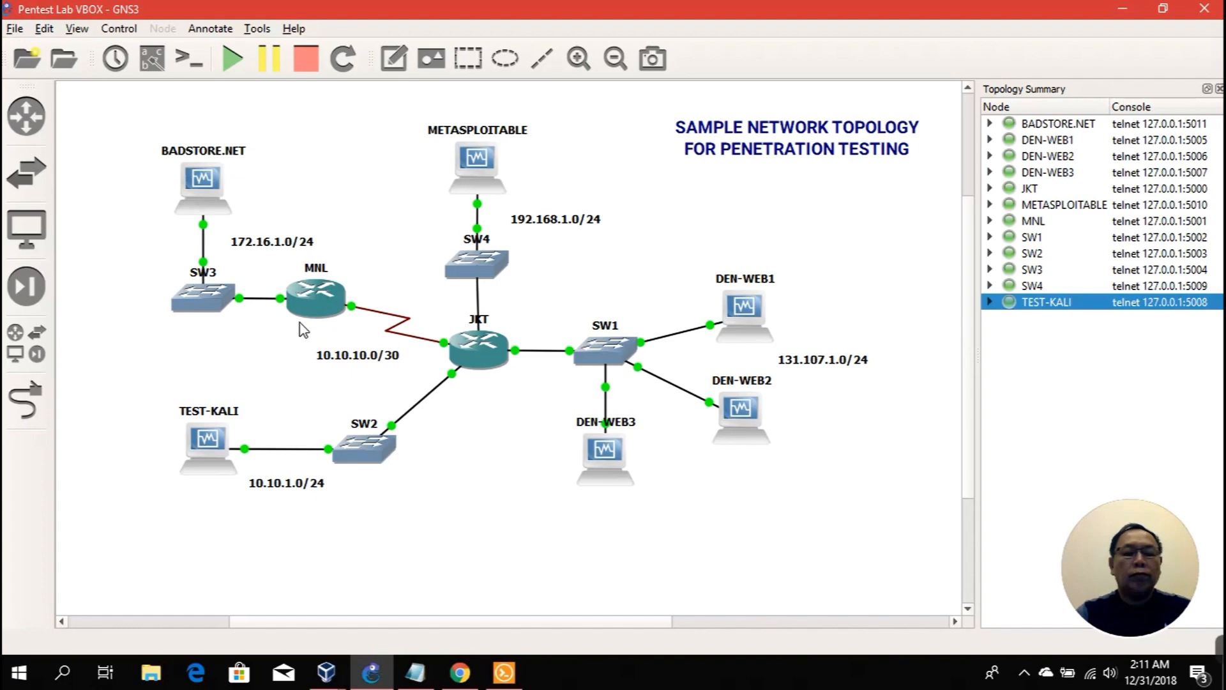
left_click(45, 29)
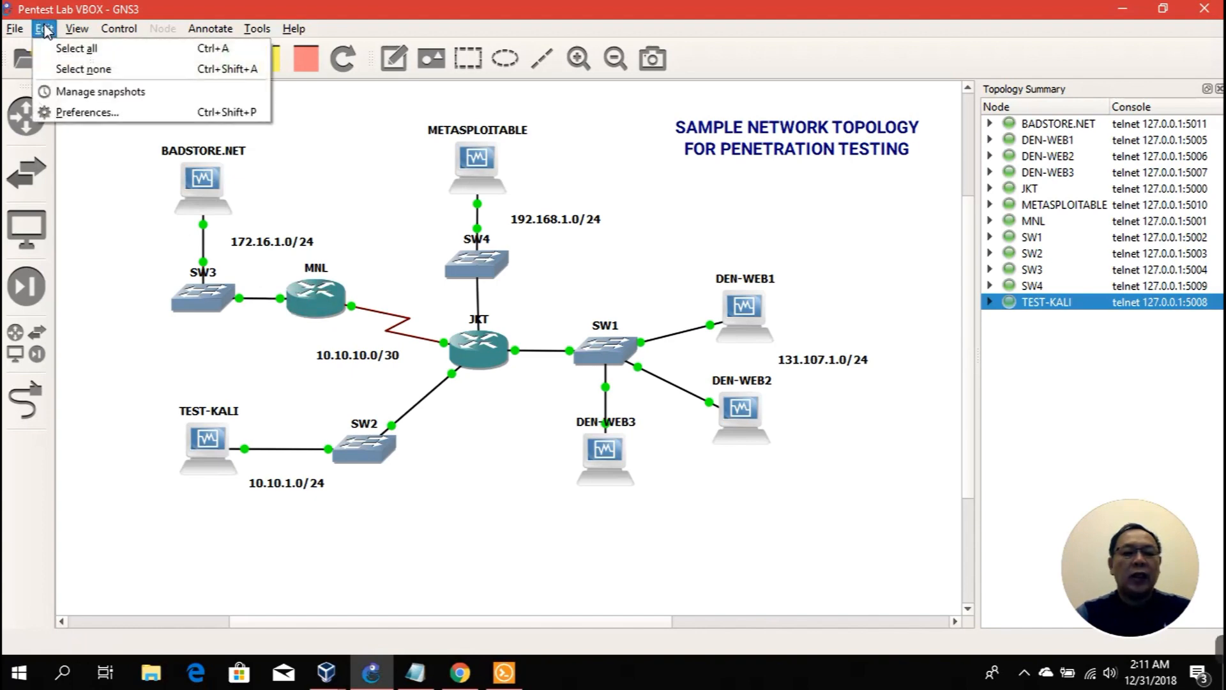
left_click(77, 112)
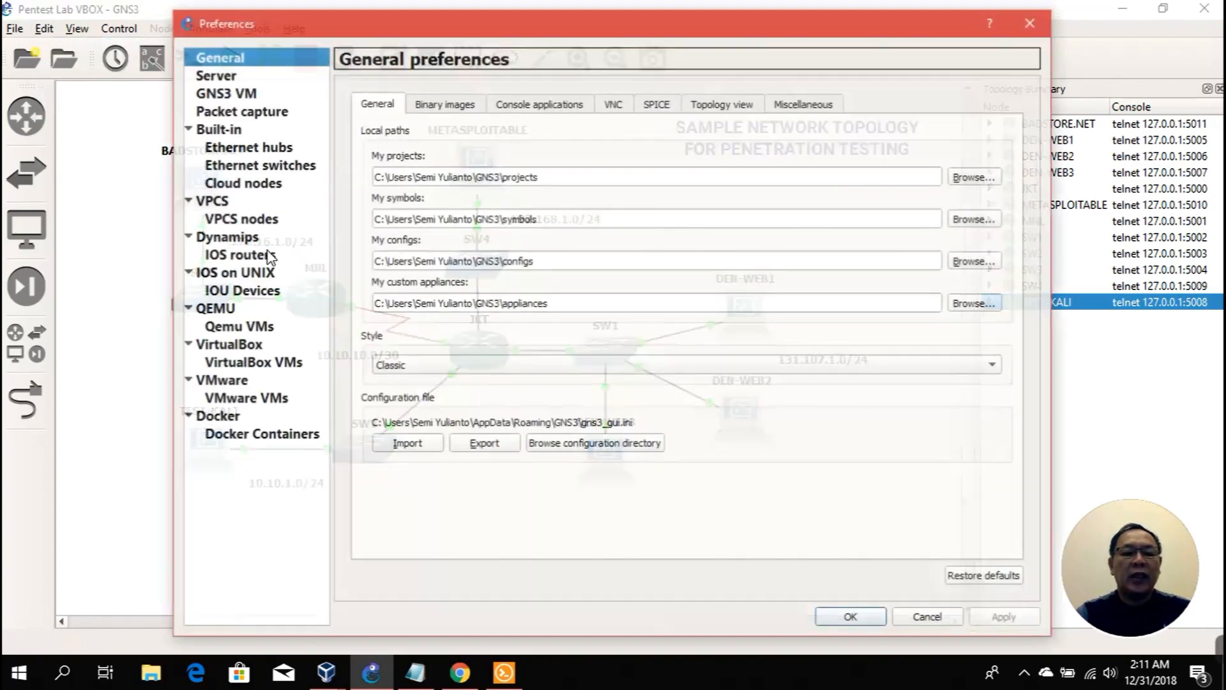
left_click(253, 292)
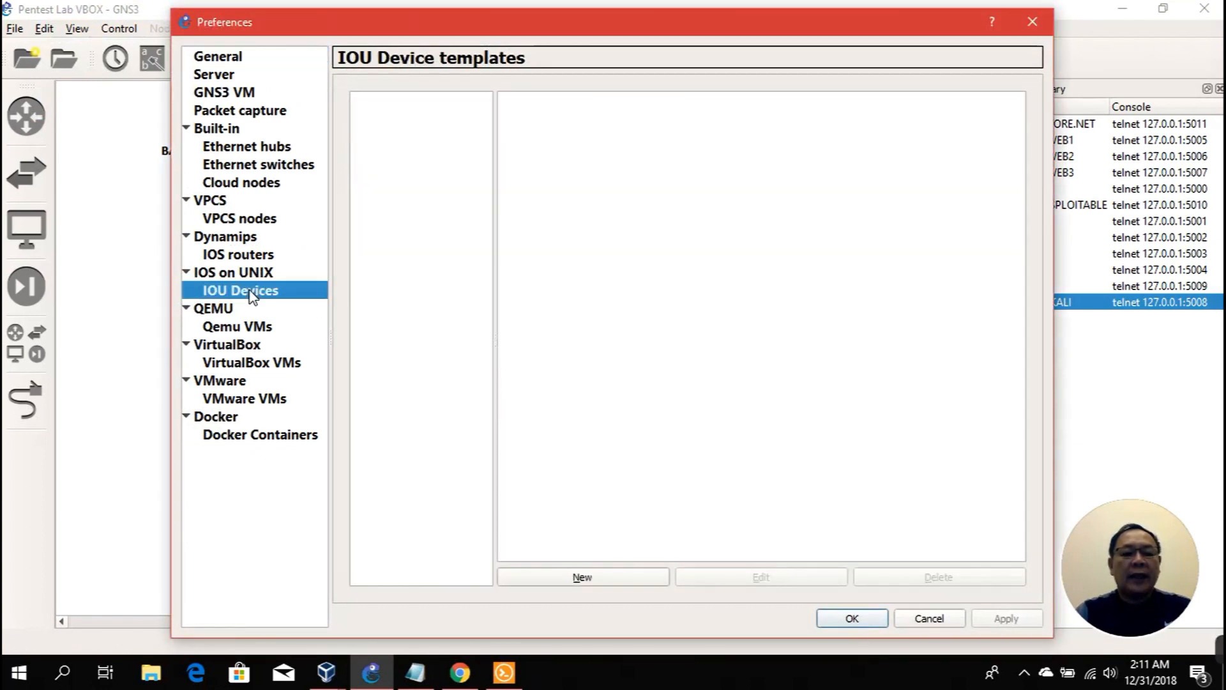
left_click(247, 326)
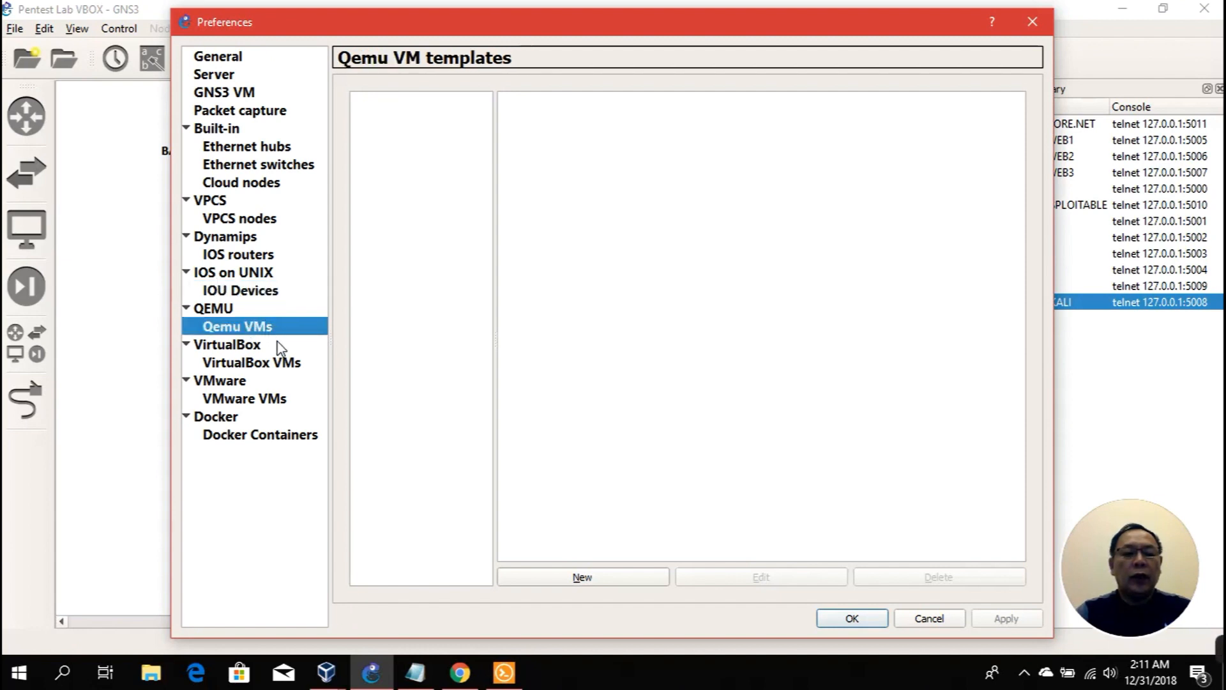
left_click(929, 618)
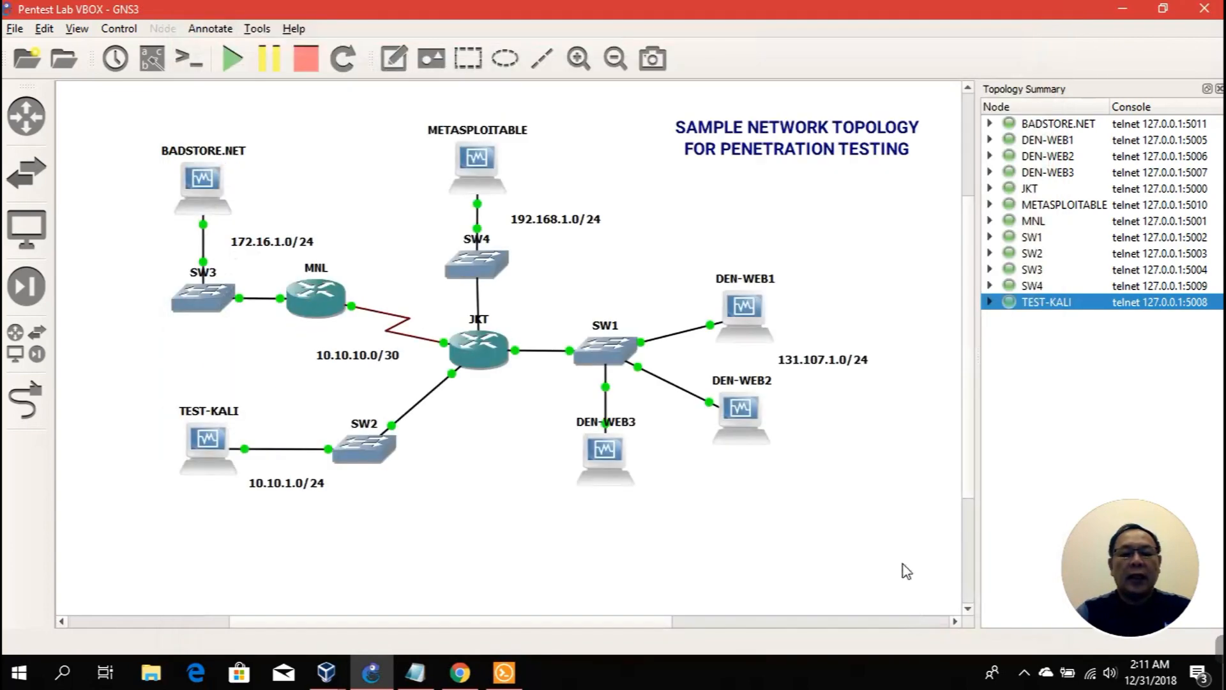
Step: Switch to the Kali terminal holding the four-subnet nmap sweep and scroll up through it
mouse_move(326, 670)
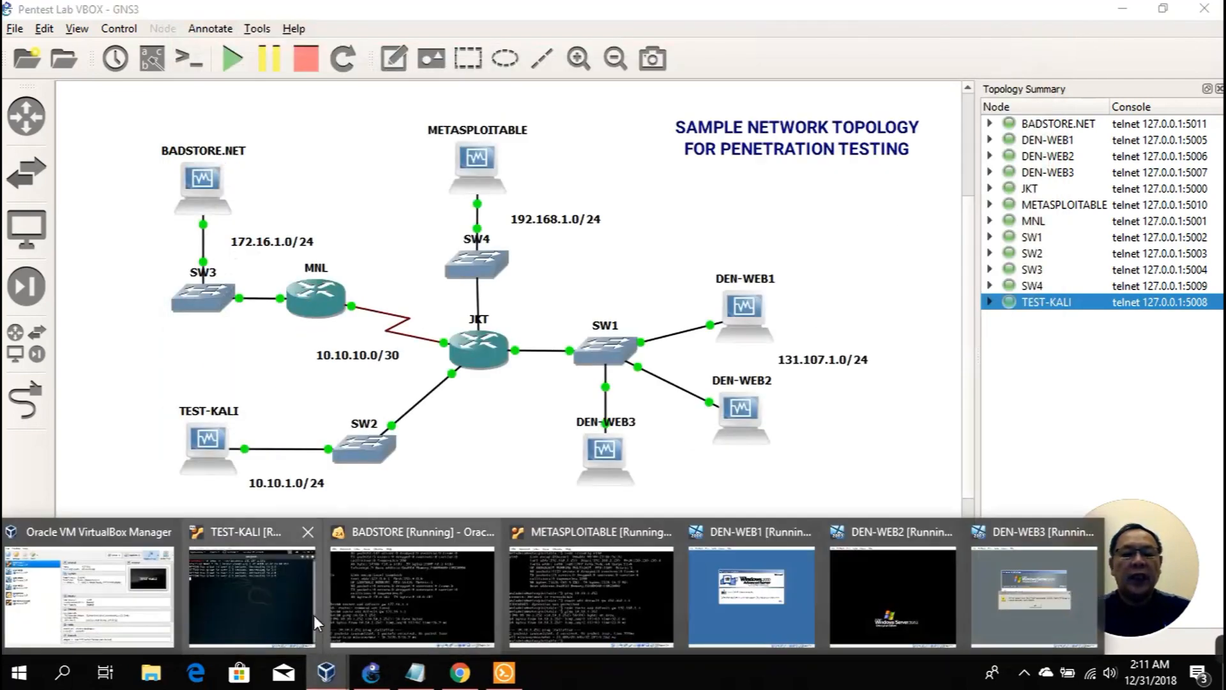
left_click(258, 594)
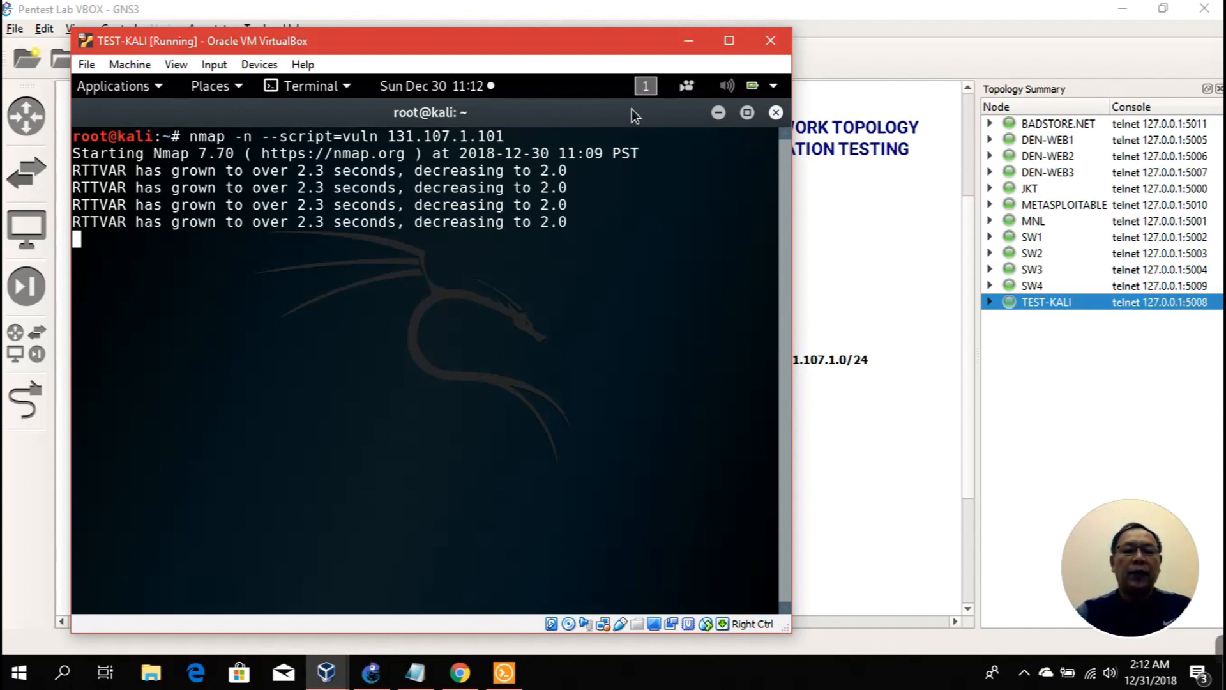
left_click(718, 113)
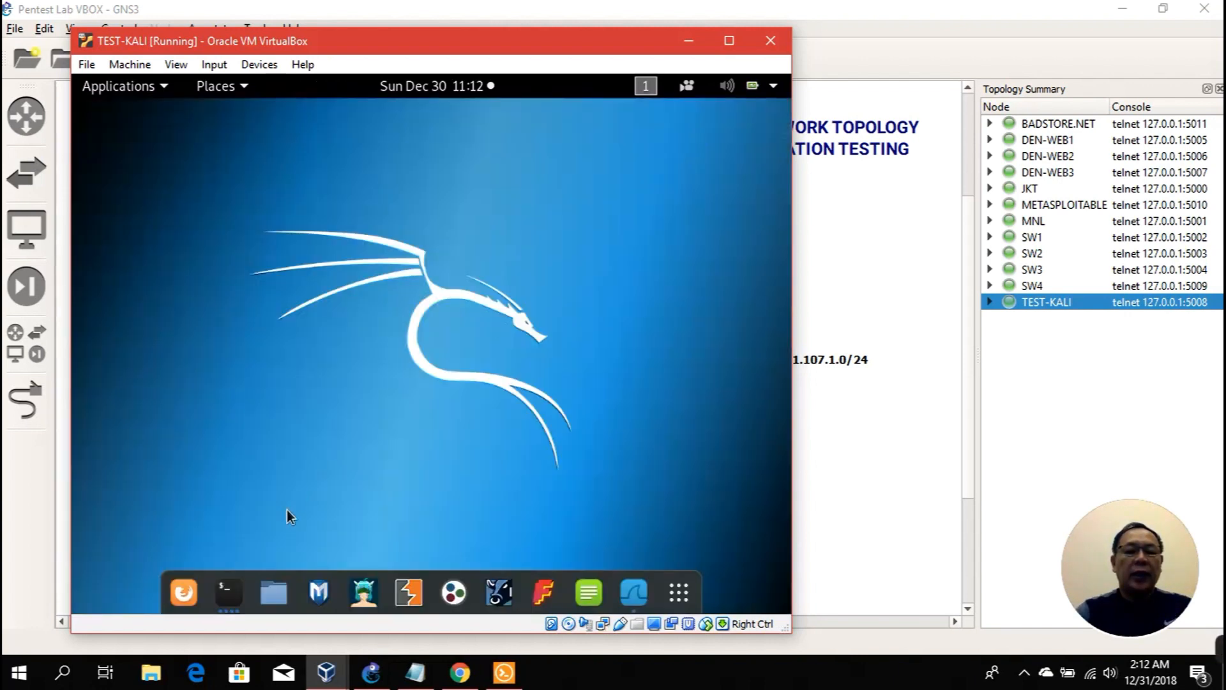
left_click(224, 592)
left_click(224, 591)
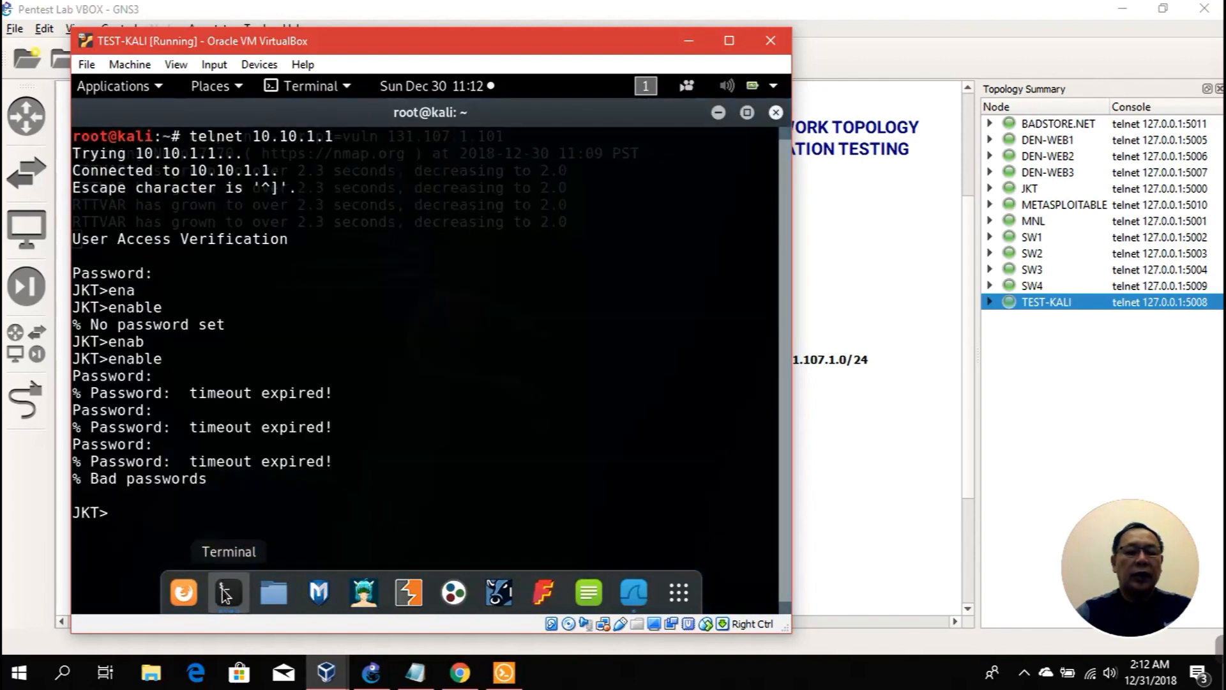
left_click(224, 591)
left_click(224, 592)
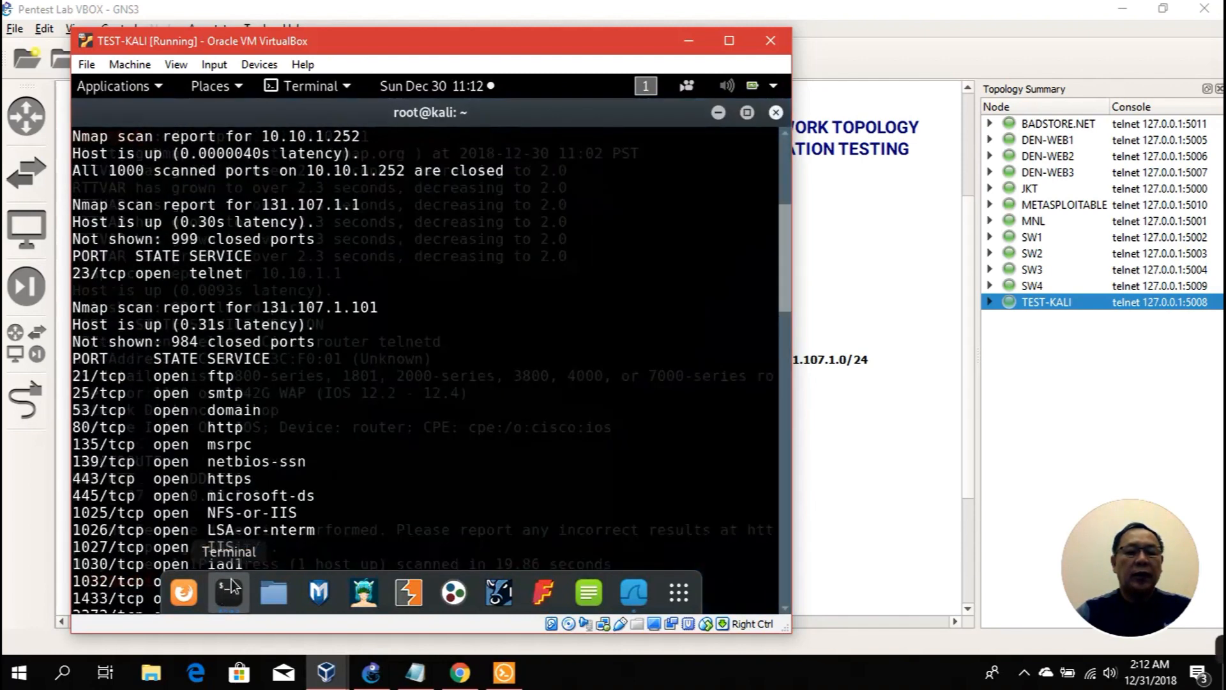
scroll(469, 339, "up", 6)
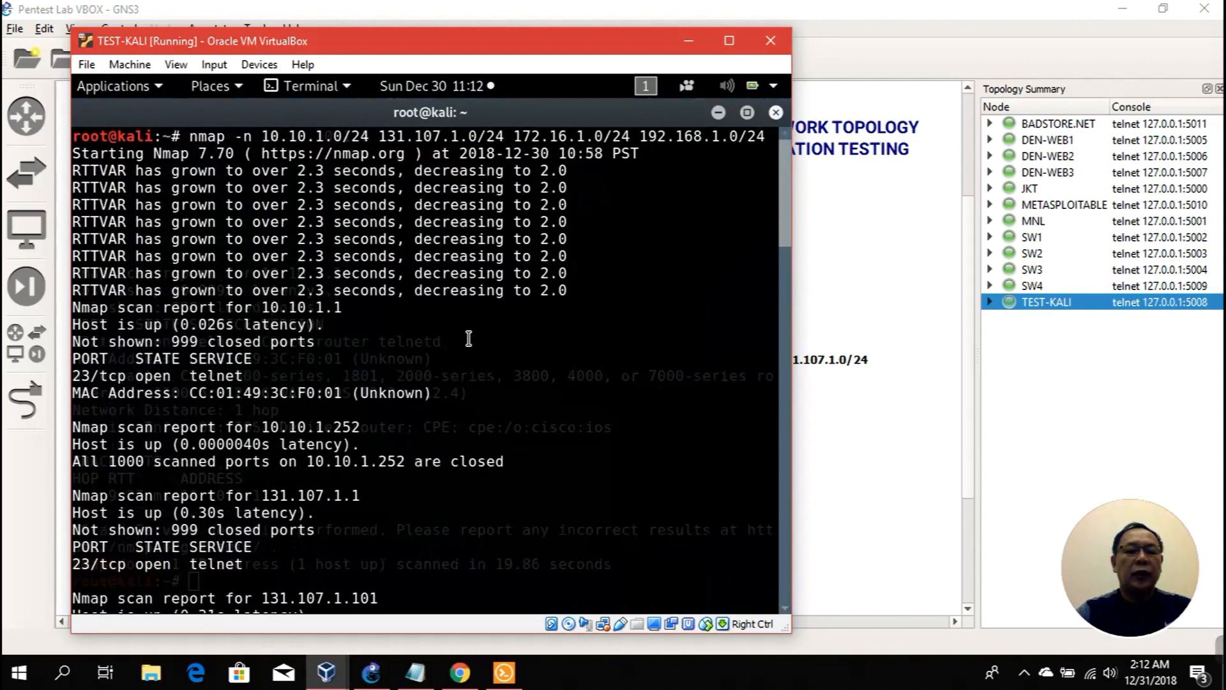
Step: Scroll the sweep results and highlight the 131.107.1.0 hosts: .101, .250 and .254
scroll(469, 339, "down", 3)
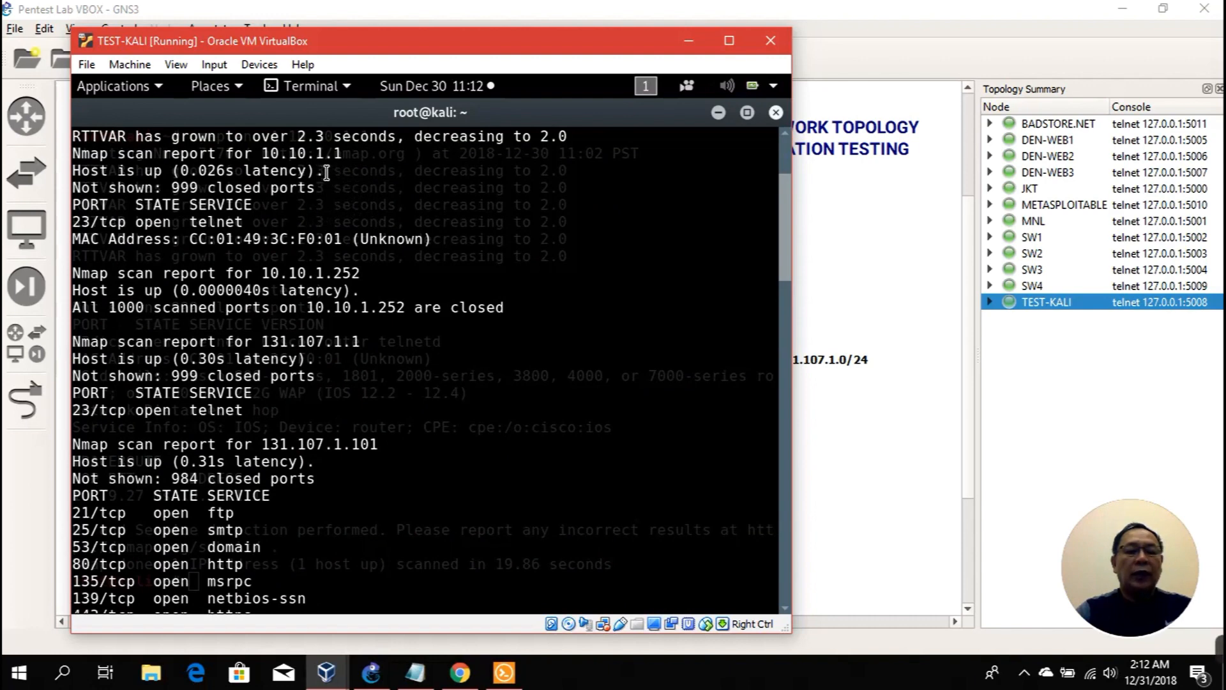
scroll(353, 188, "down", 1)
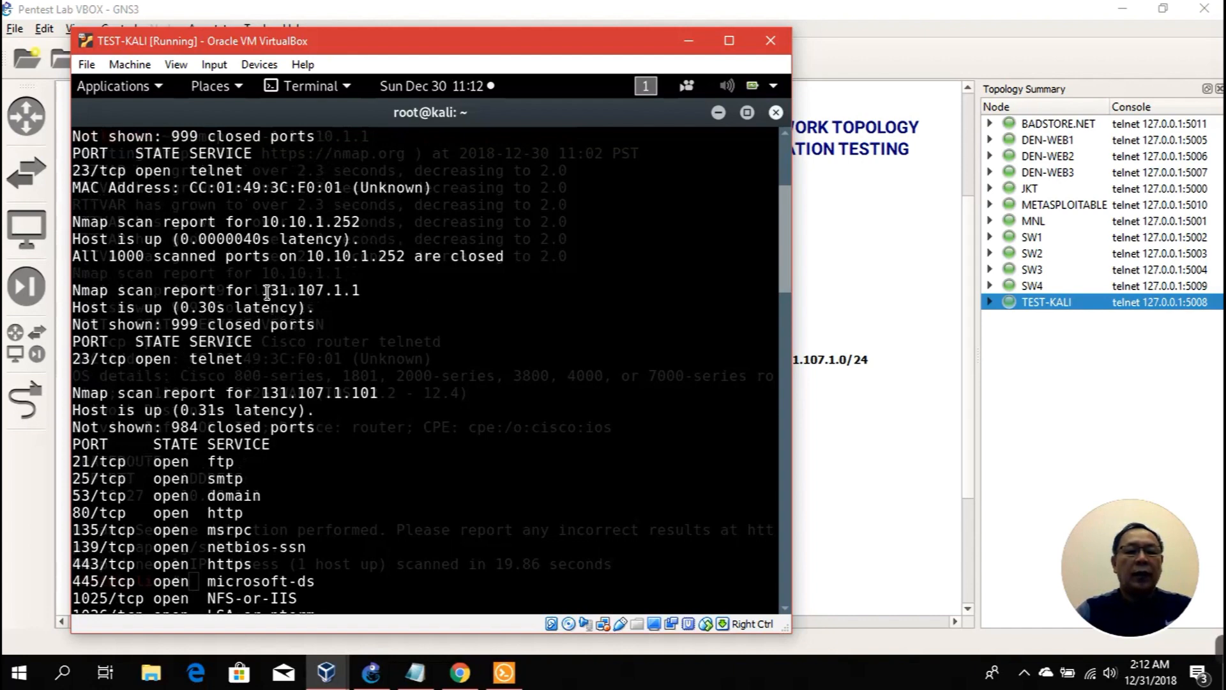
scroll(376, 308, "down", 4)
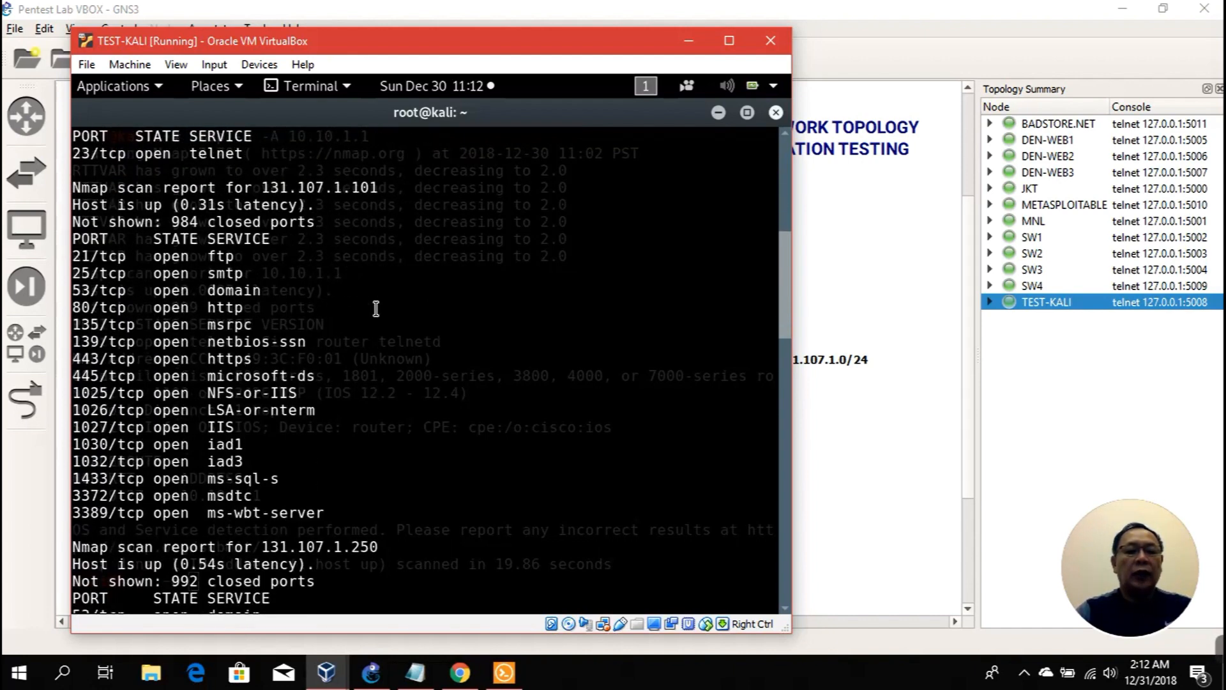
scroll(376, 308, "down", 6)
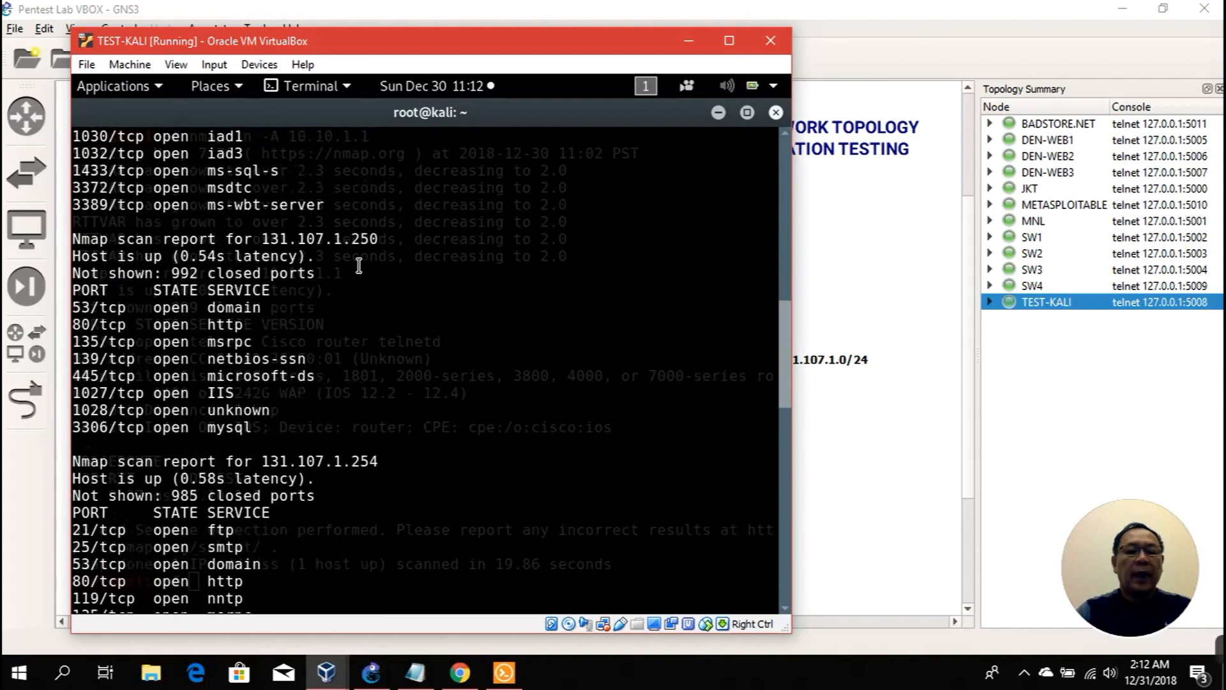
scroll(368, 258, "up", 6)
scroll(368, 258, "down", 6)
scroll(367, 260, "up", 7)
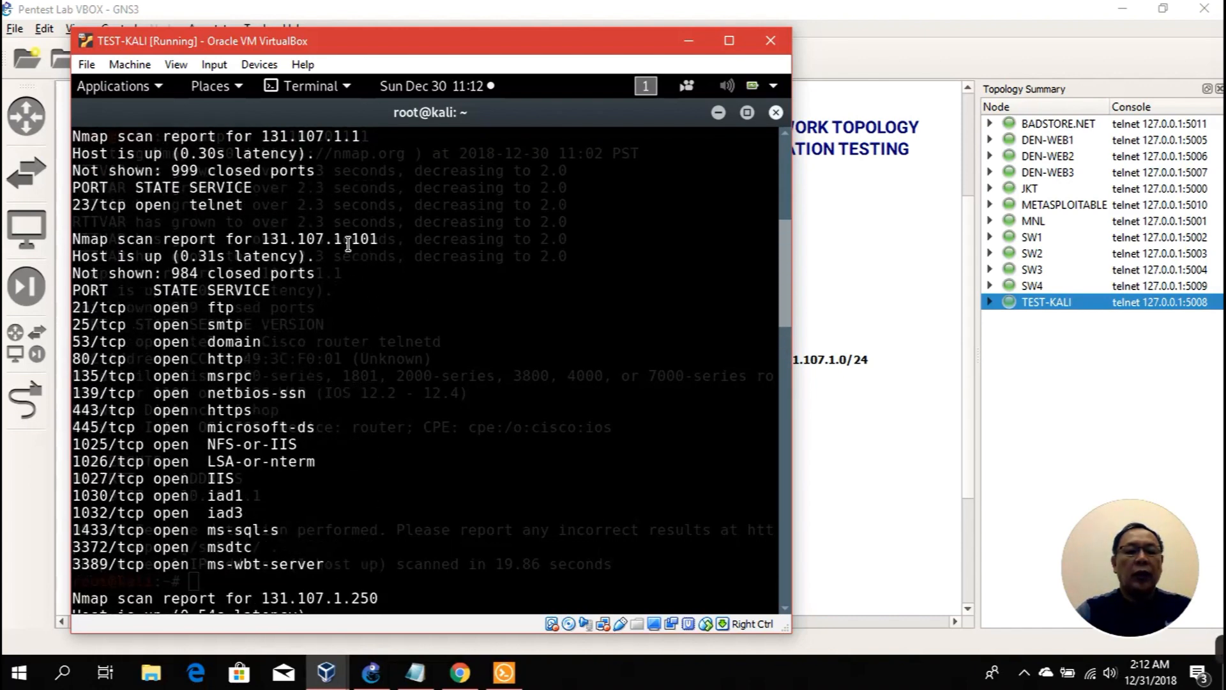
left_click_drag(262, 239, 377, 242)
scroll(338, 281, "down", 5)
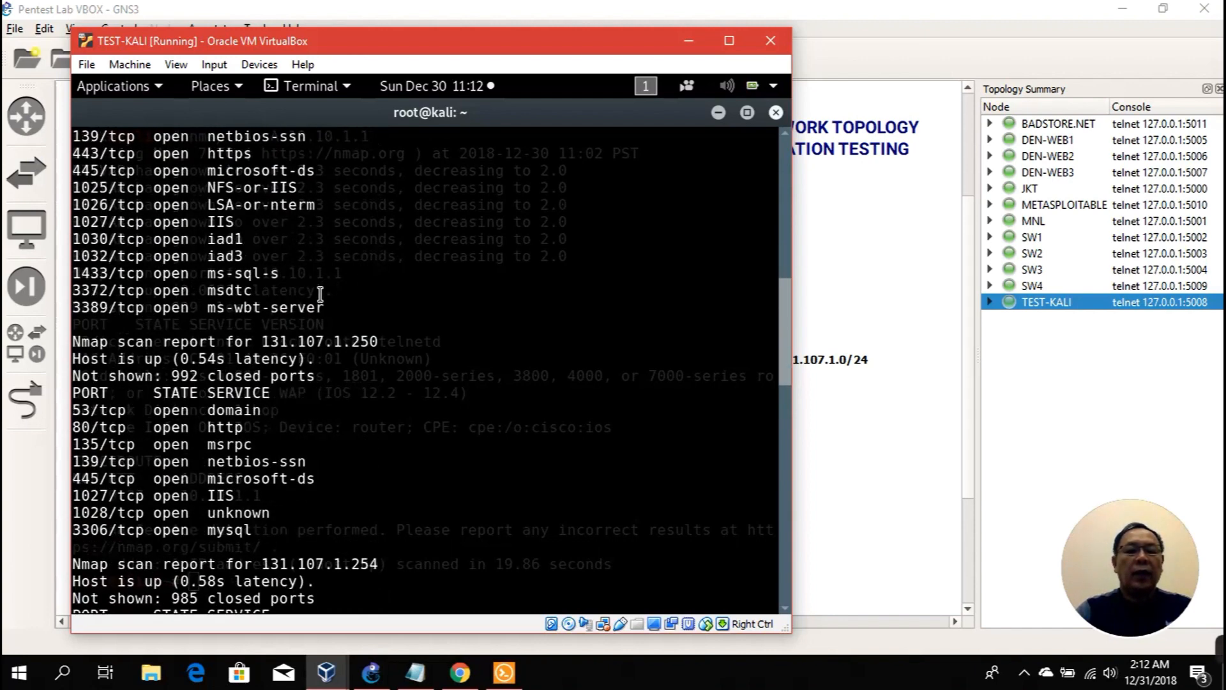
left_click_drag(262, 341, 380, 329)
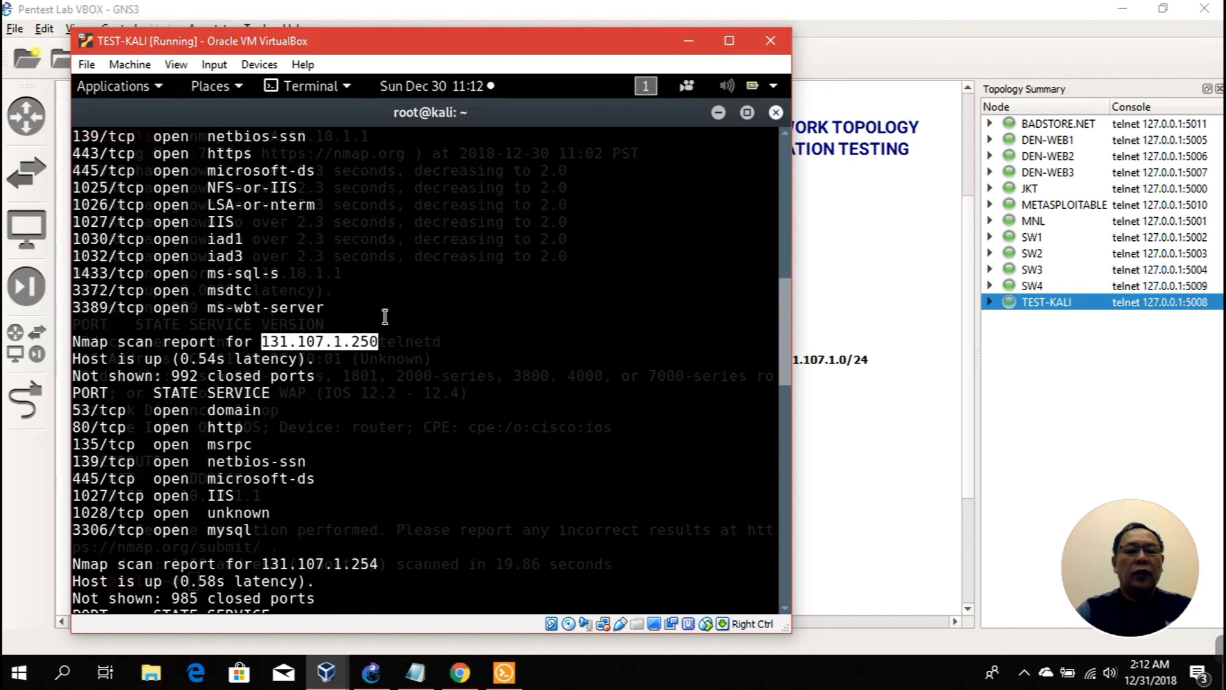
scroll(393, 272, "down", 6)
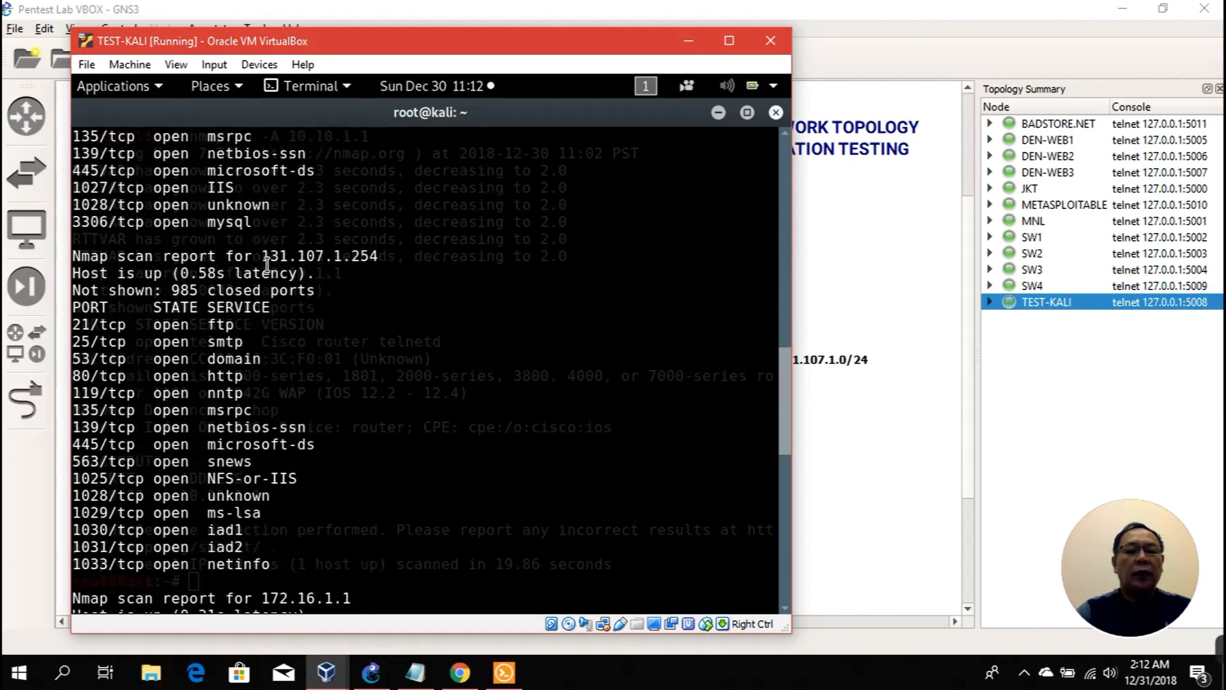
left_click_drag(261, 256, 402, 262)
Step: Highlight hosts 172.16.1.222, 192.168.1.1 and 192.168.1.253, then close the scan-results terminal
scroll(401, 281, "down", 6)
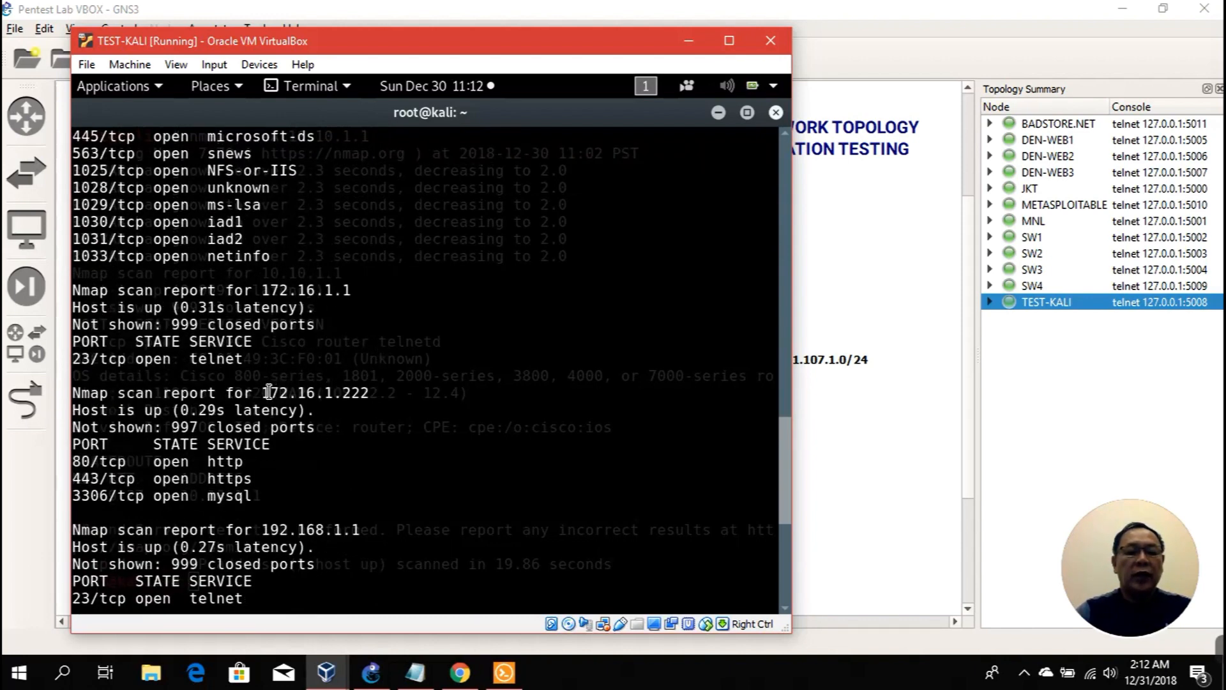
left_click_drag(263, 392, 369, 393)
scroll(408, 338, "down", 3)
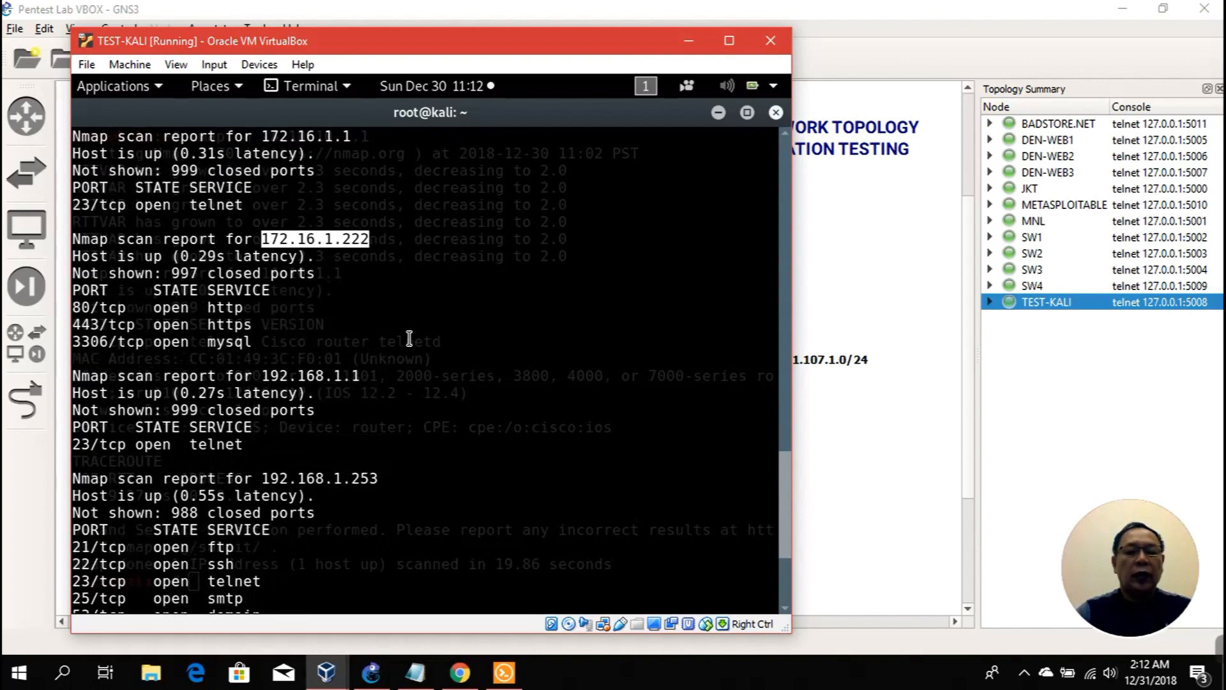
scroll(409, 338, "down", 1)
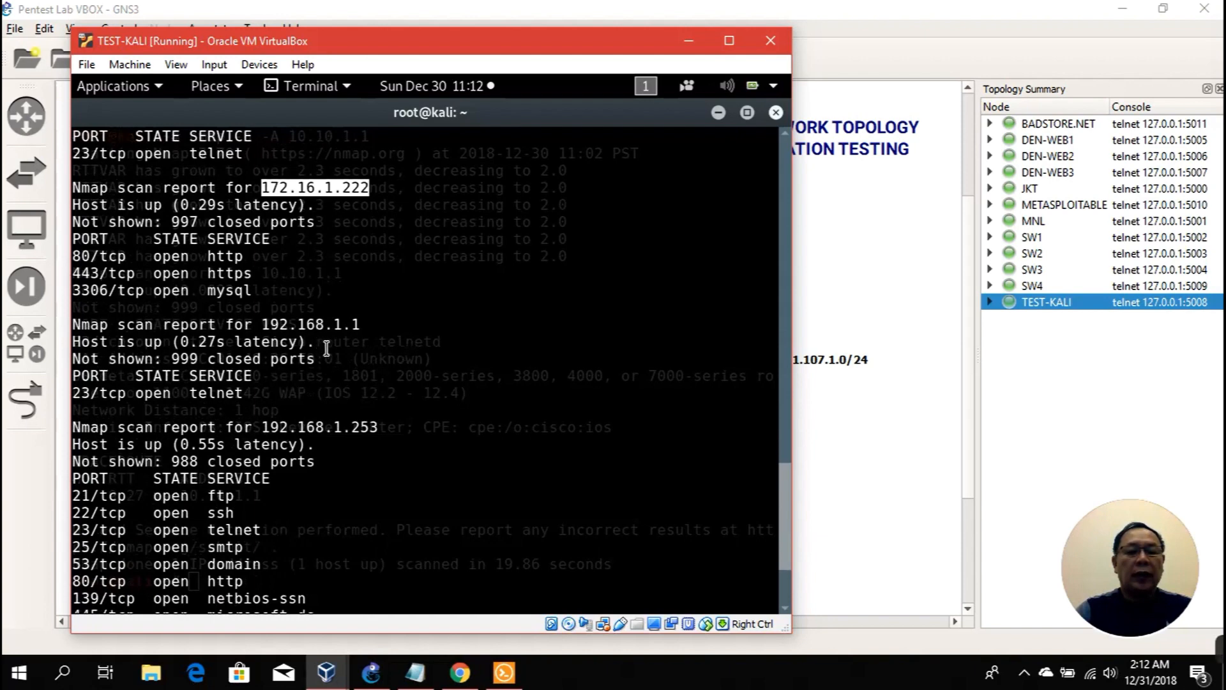
scroll(326, 348, "down", 1)
left_click(265, 268)
left_click_drag(265, 268, 360, 273)
left_click_drag(264, 375, 378, 375)
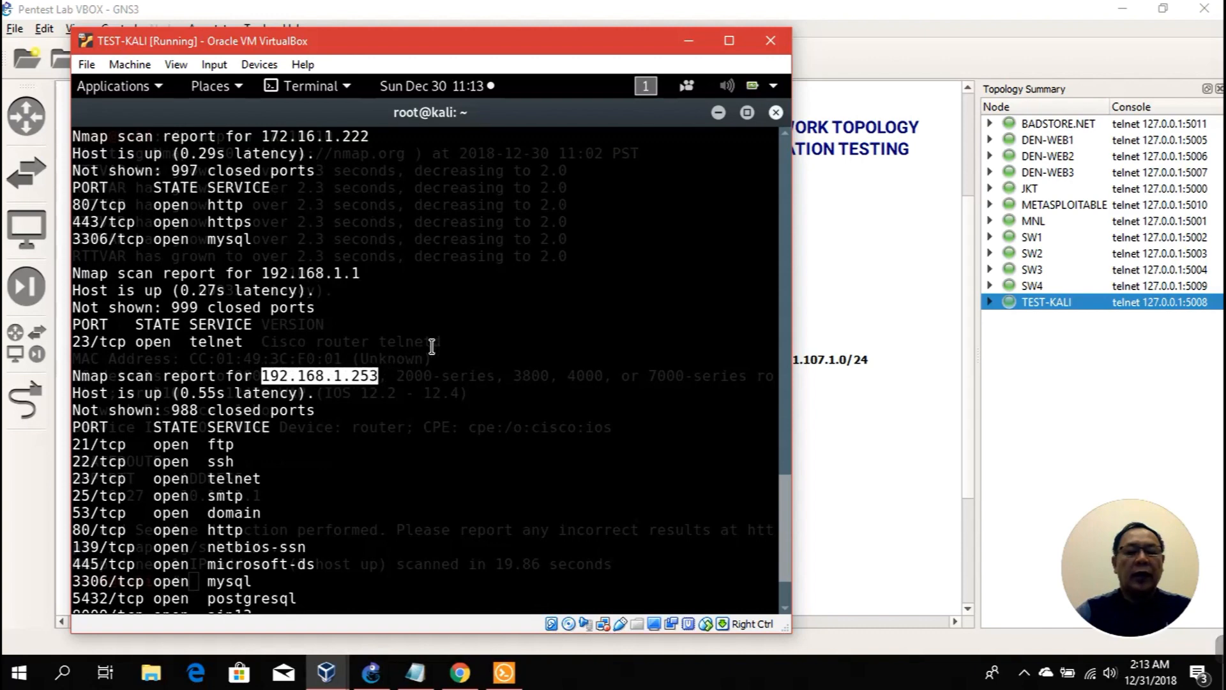
scroll(432, 346, "down", 2)
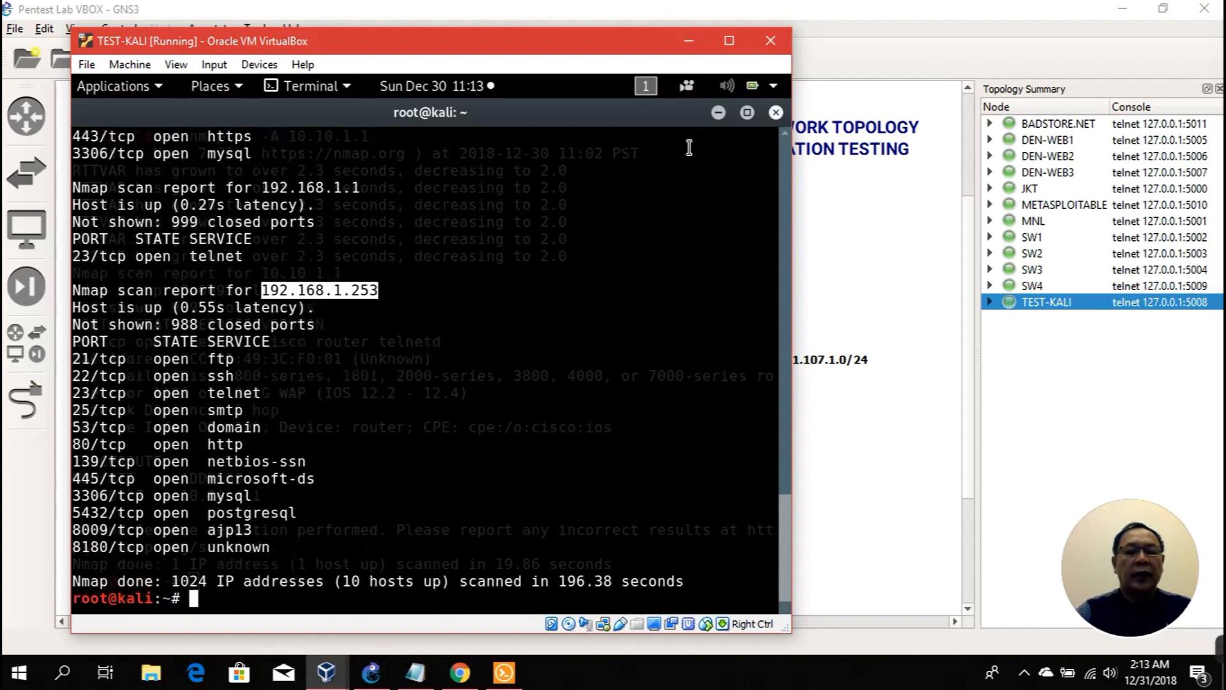
left_click(716, 113)
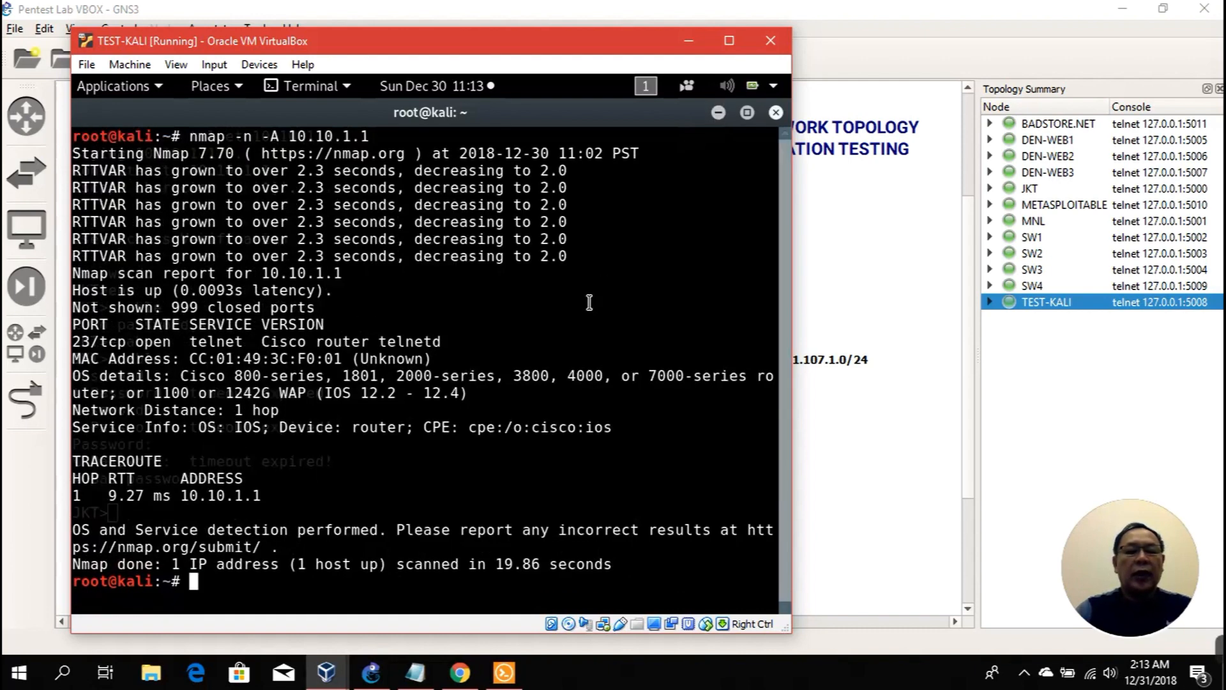
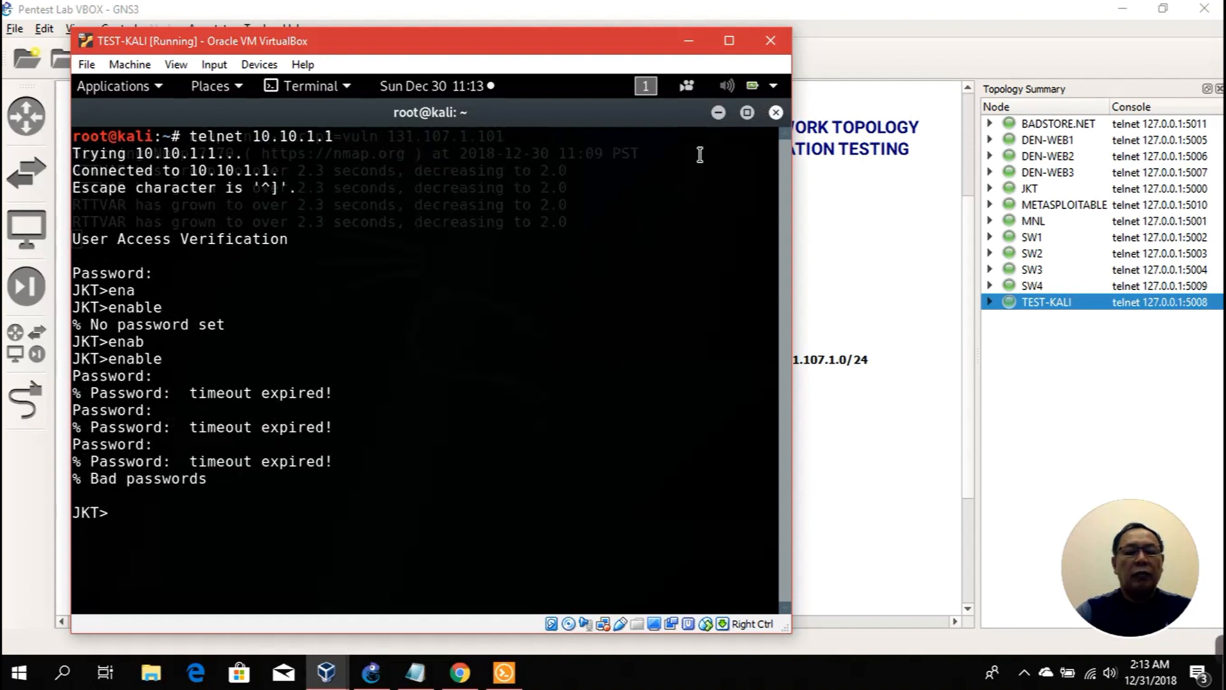
Step: Minimize the failed telnet window to bring the nmap vuln scan of 131.107.1.101 forward
left_click(716, 113)
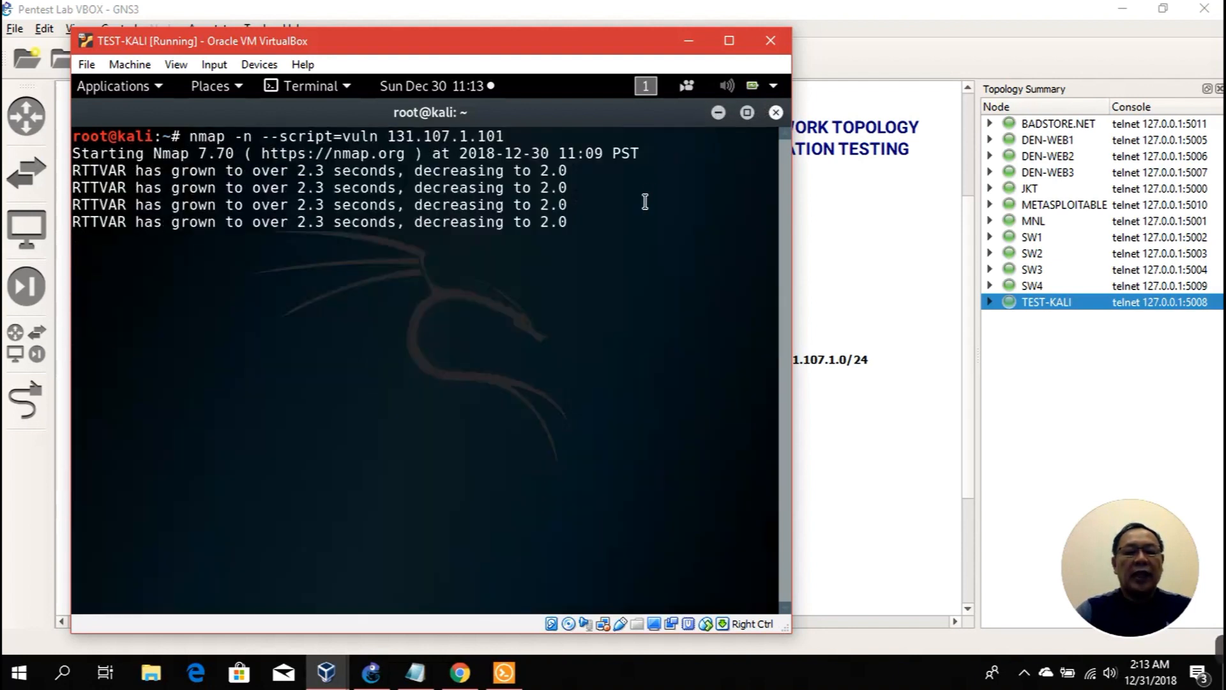
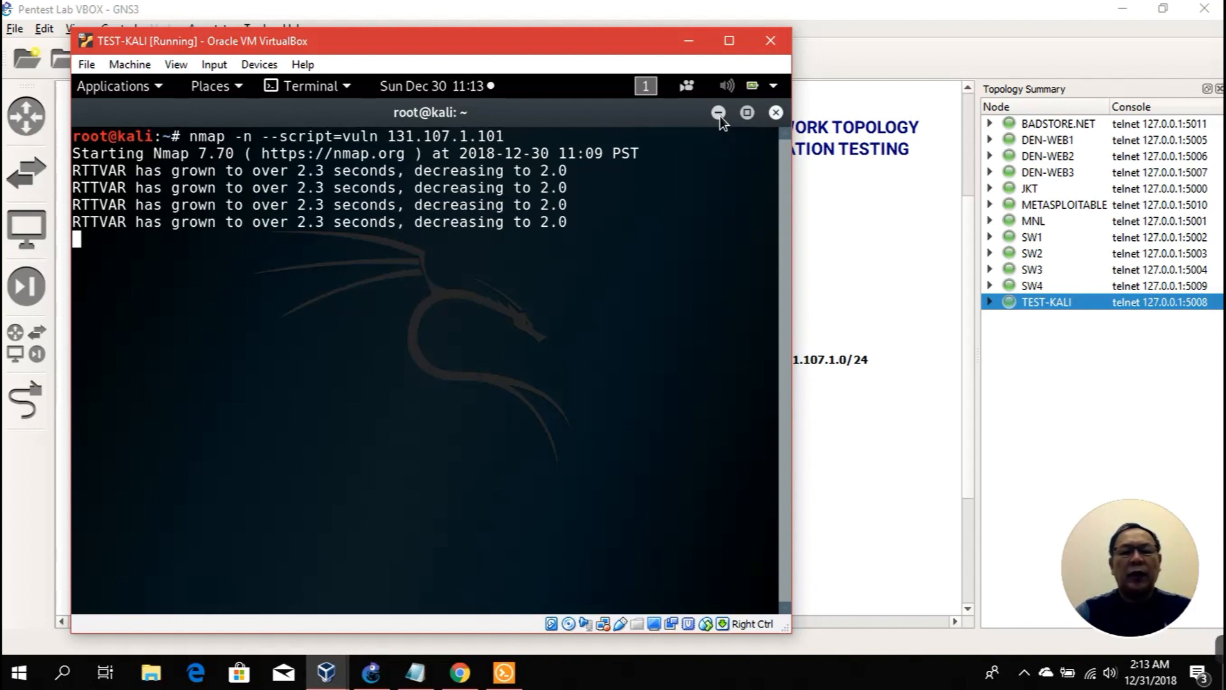
Step: Minimize the TEST-KALI VirtualBox window, leaving the nmap vuln scan running, to show the GNS3 topology
left_click(683, 41)
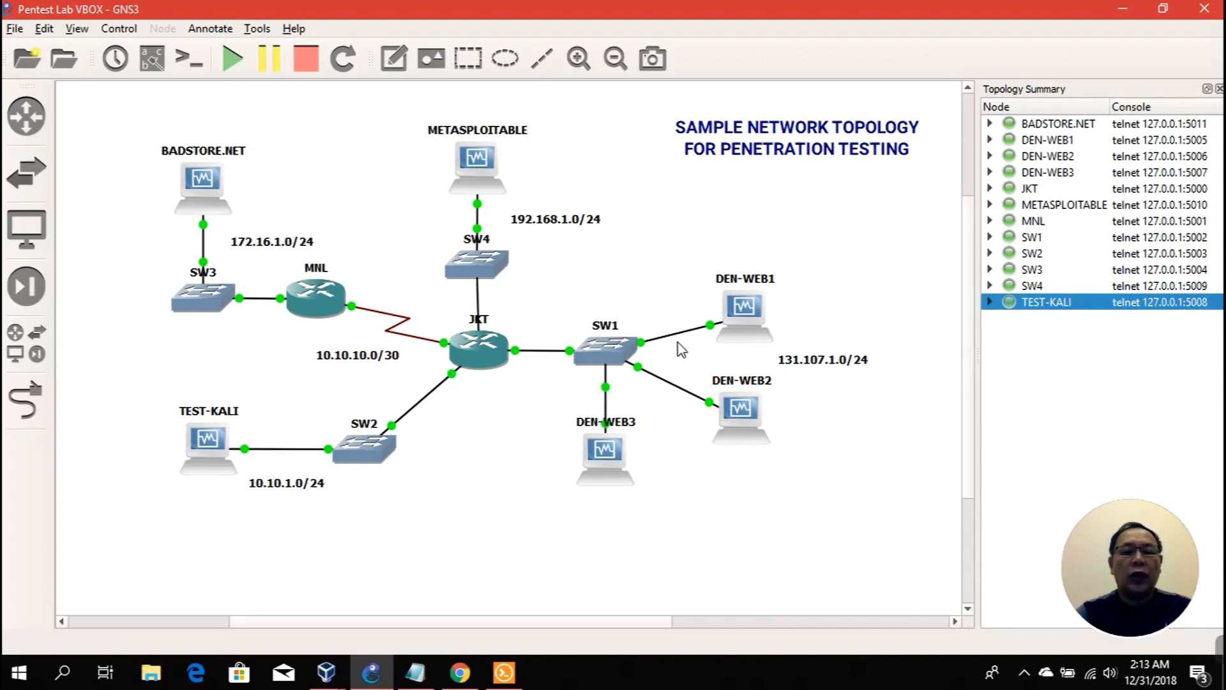
Step: Open vulnhub.com in a new Chrome tab
left_click(460, 674)
key("ctrl+t")
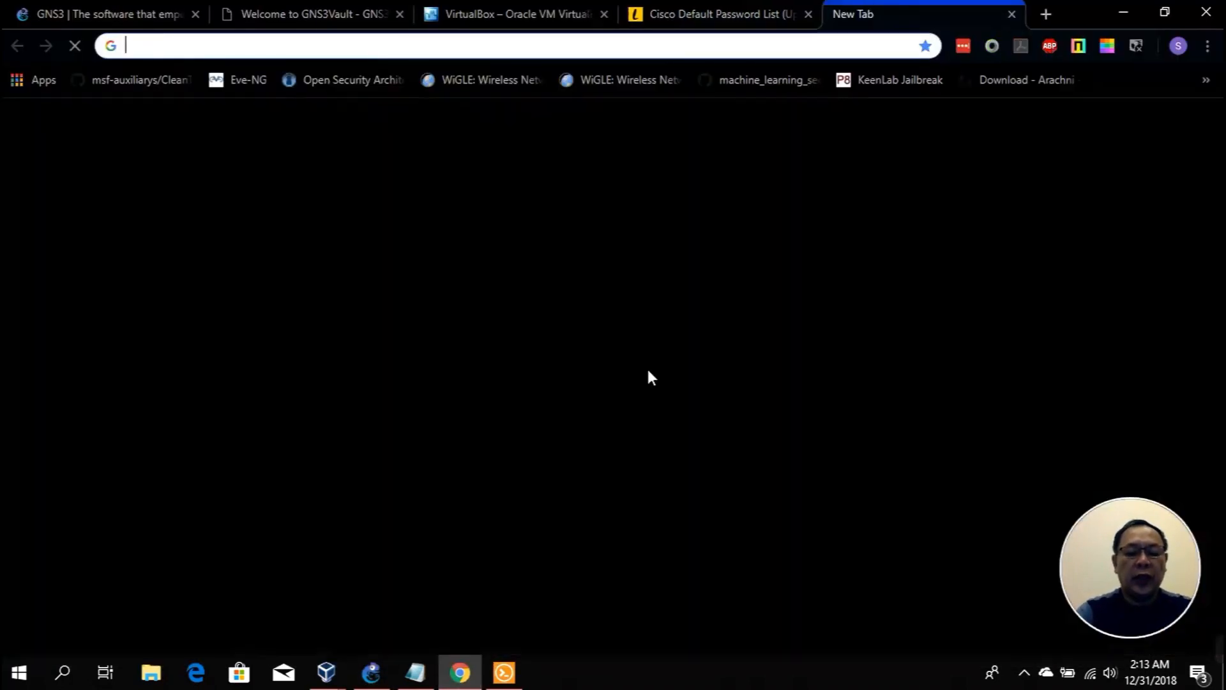
type("u")
key("BackSpace")
type("vulnhub.com")
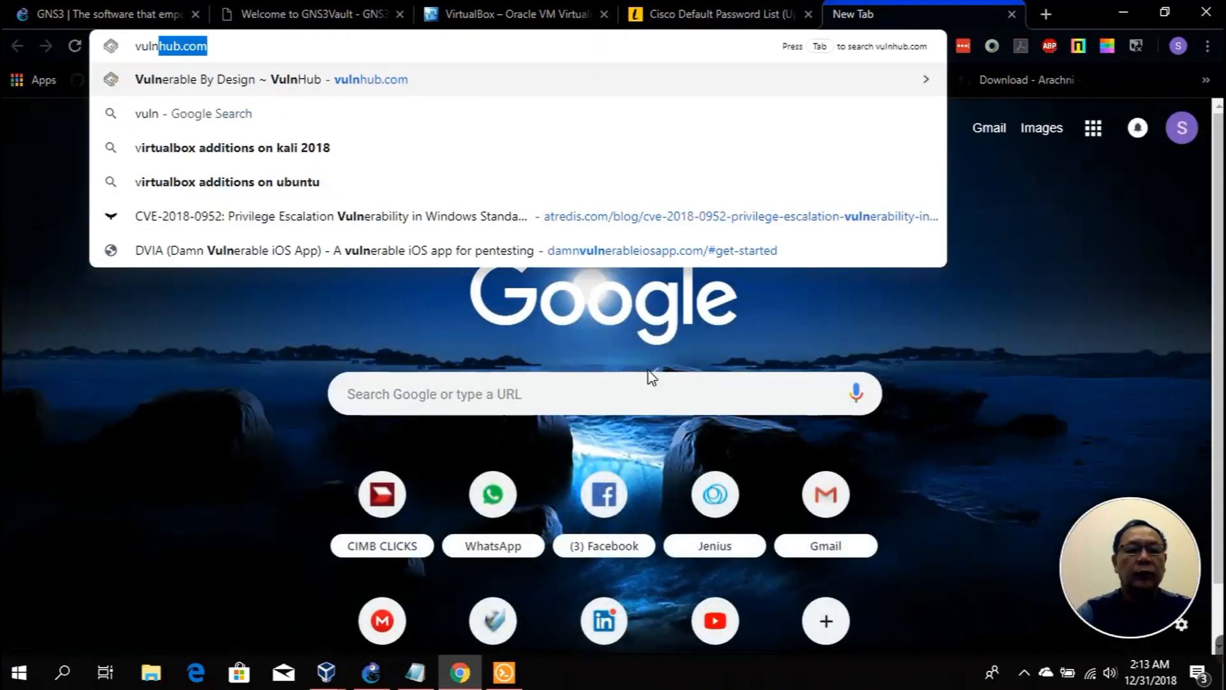
key("Return")
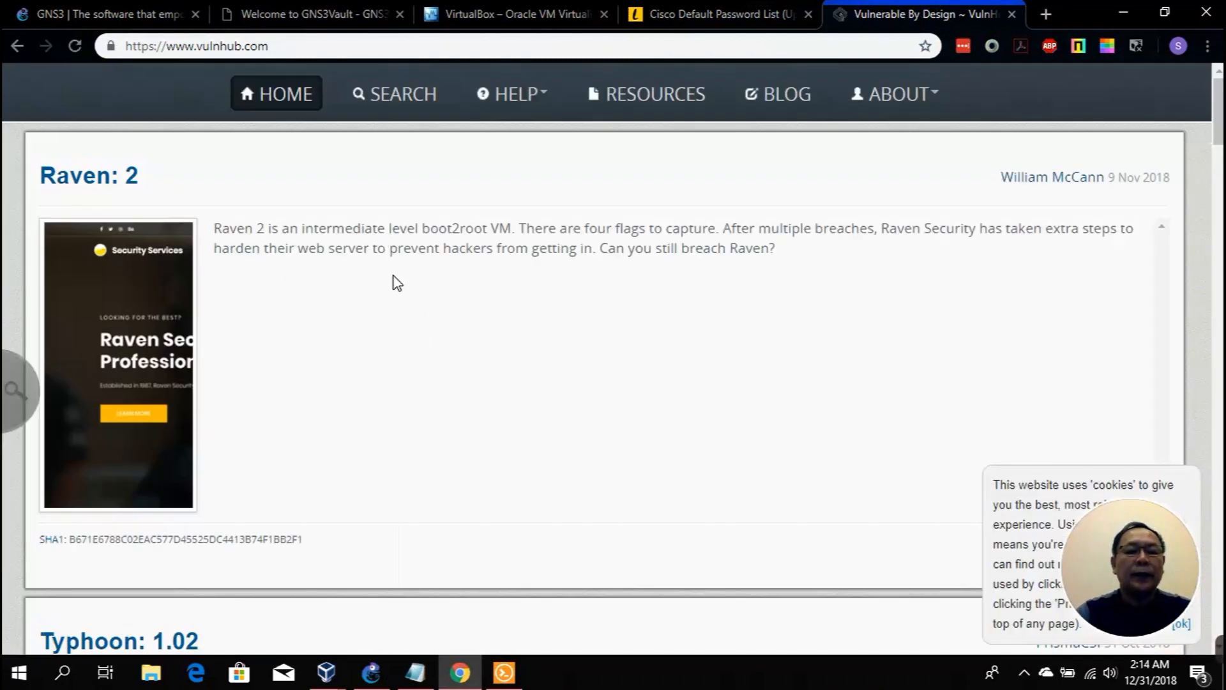
Step: Scroll through VulnHub's vulnerable VM listings, such as Raven: 2 and Typhoon: 1.02, and back up
scroll(396, 281, "down", 3)
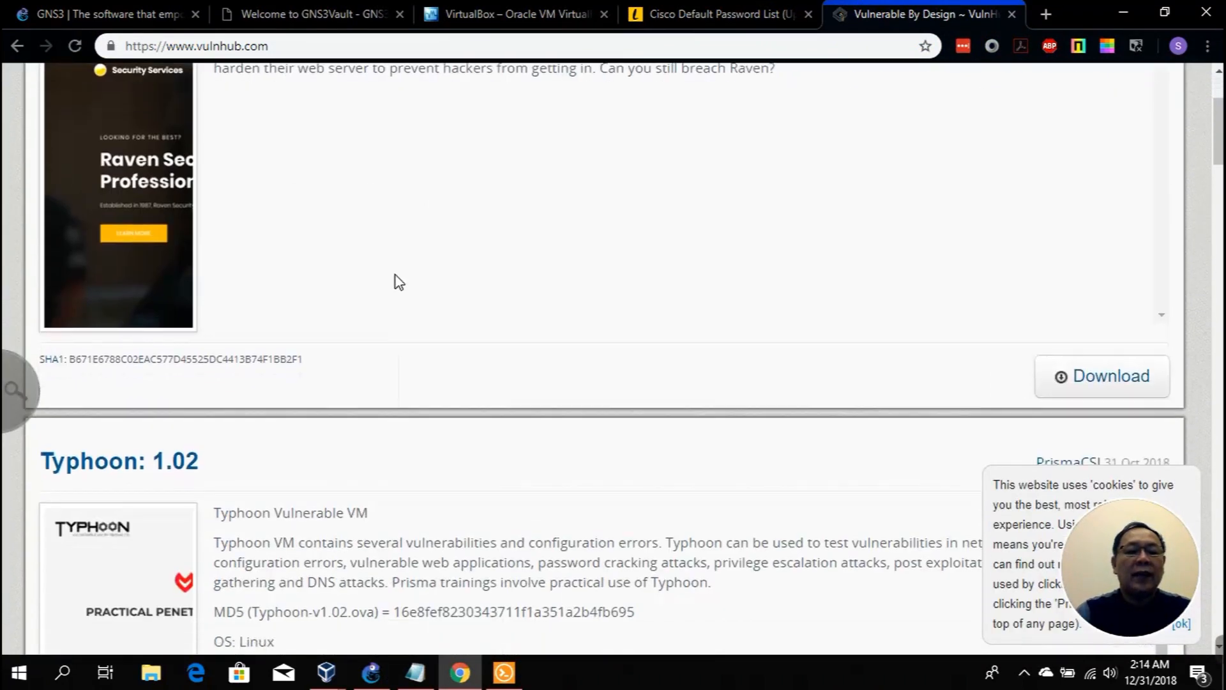
scroll(397, 281, "up", 1)
scroll(397, 280, "down", 5)
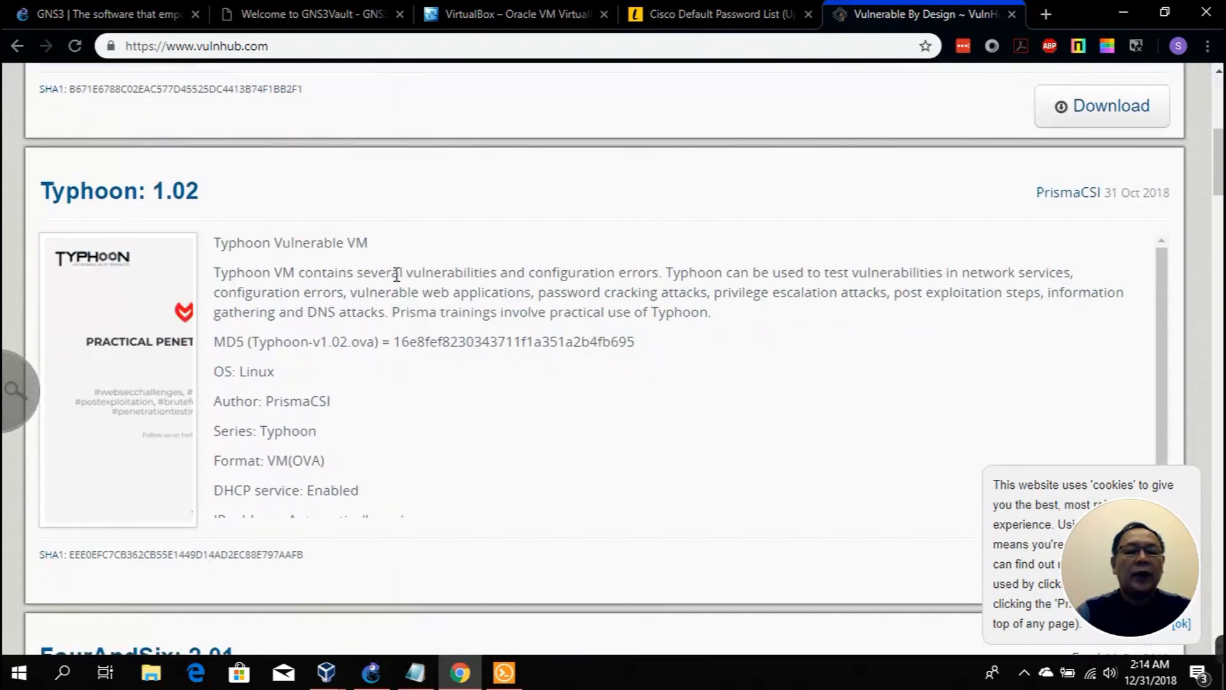
scroll(396, 275, "down", 1)
scroll(422, 273, "up", 1)
scroll(465, 266, "down", 2)
scroll(956, 275, "down", 6)
scroll(549, 307, "up", 10)
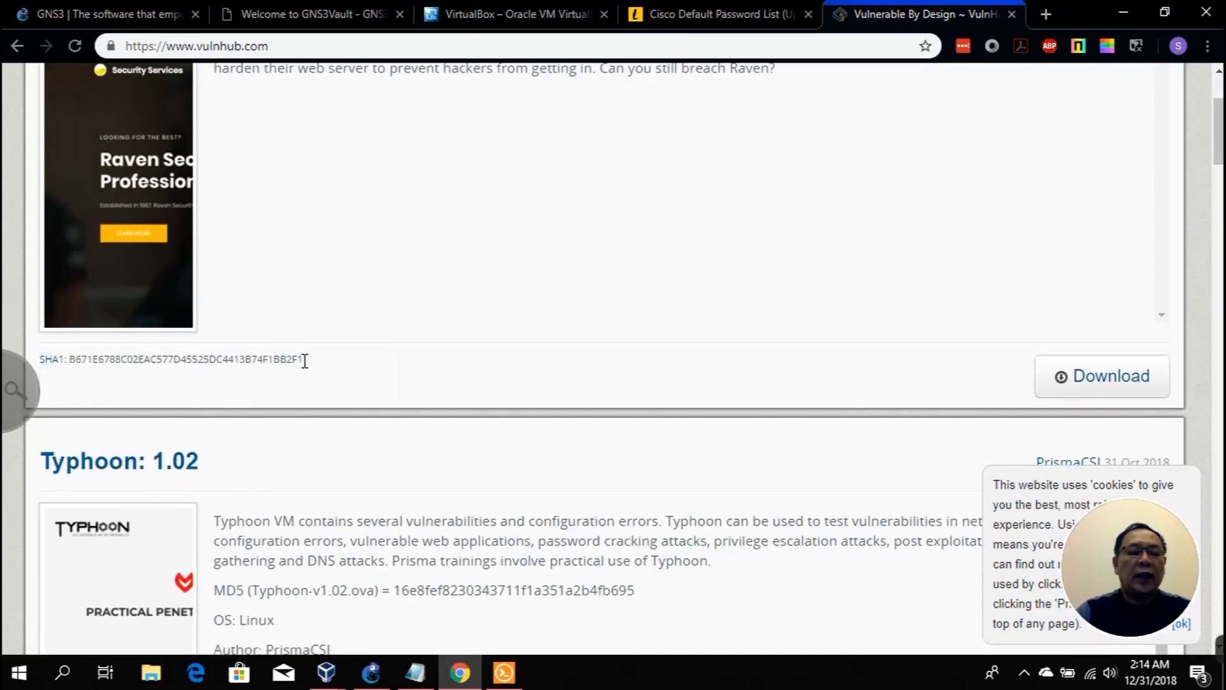
scroll(305, 345, "down", 8)
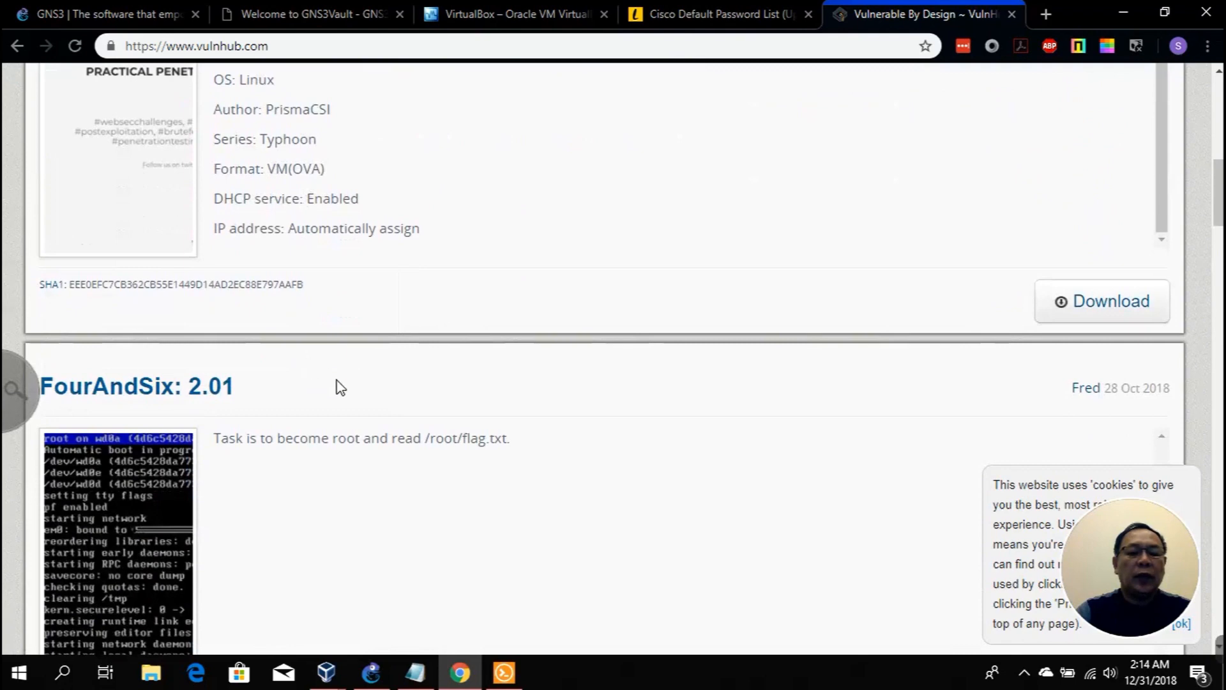
scroll(339, 388, "down", 10)
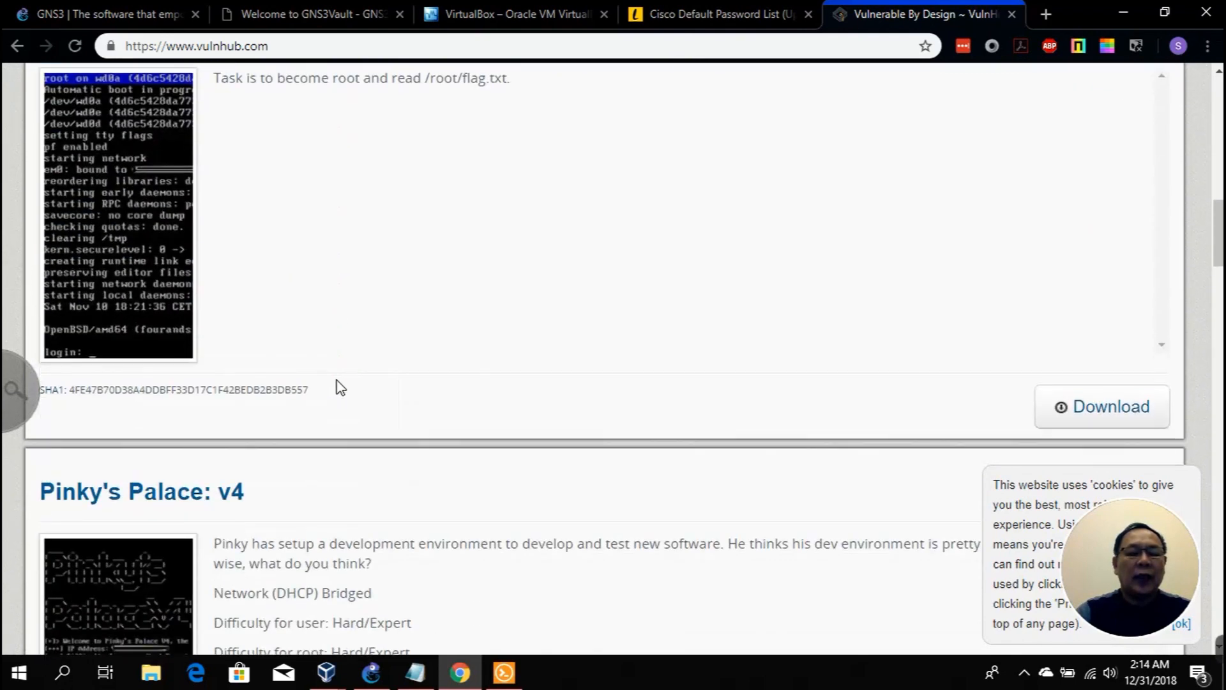
scroll(338, 378, "down", 6)
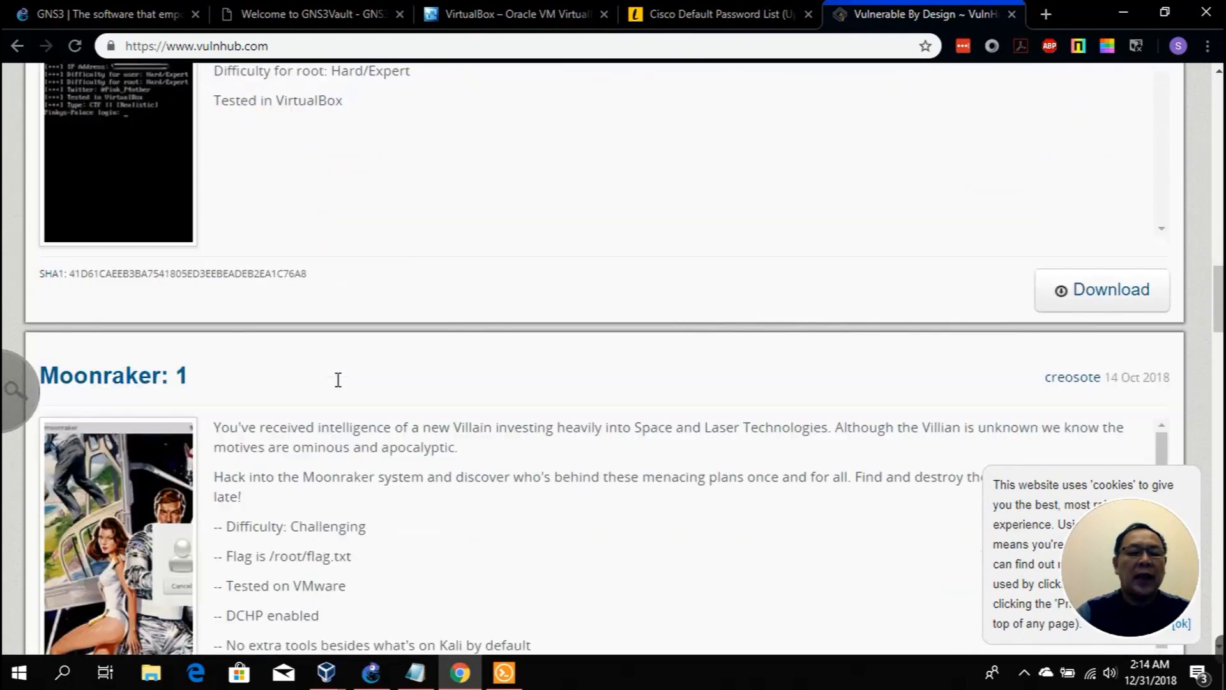
scroll(380, 352, "down", 13)
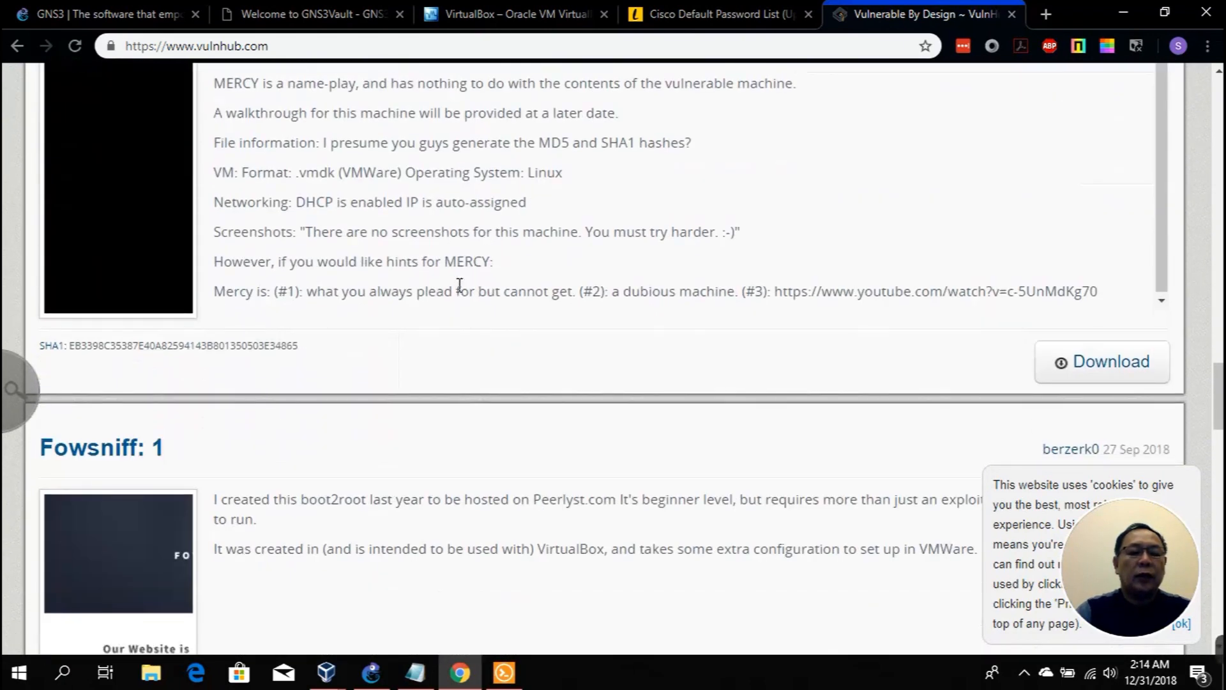
scroll(733, 213, "up", 17)
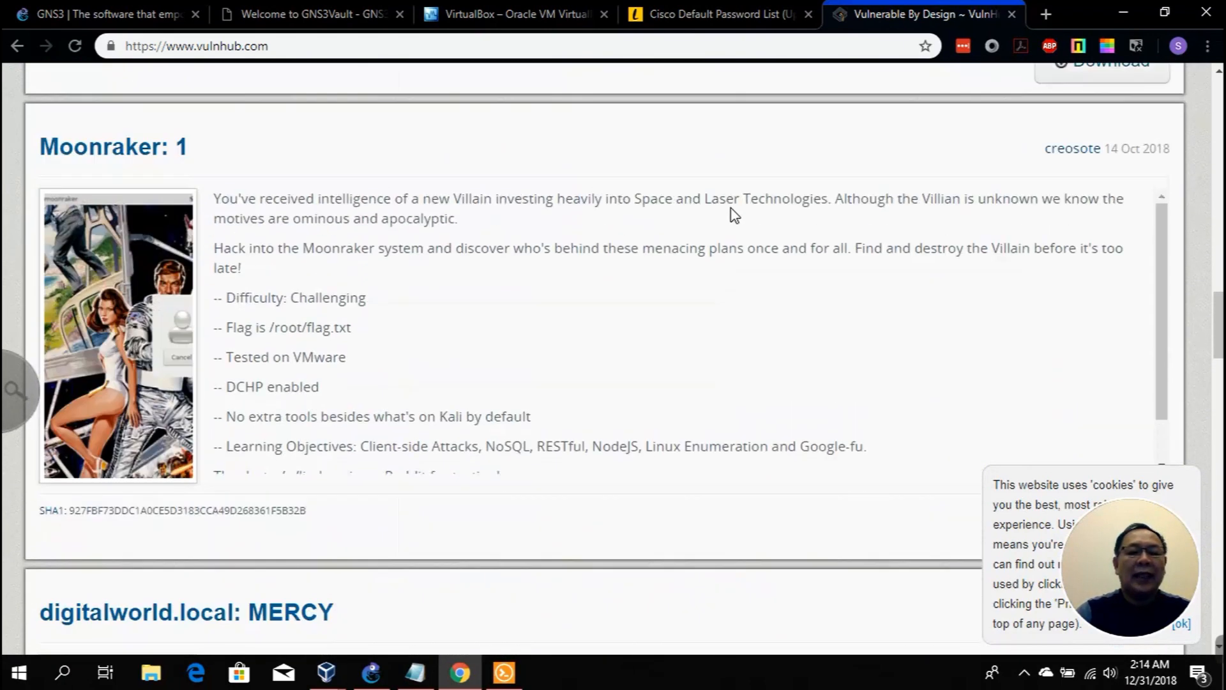
scroll(731, 171, "up", 20)
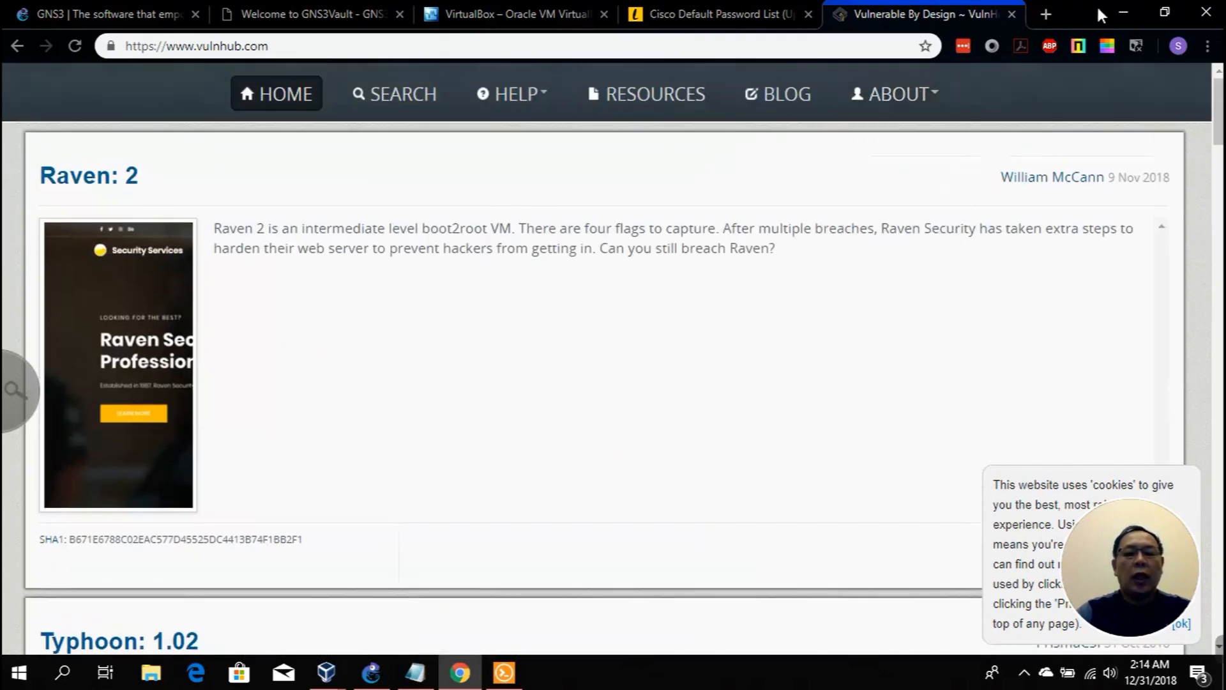
Step: Minimize the browser and the TEST-KALI VM windows, then bring Notes.txt to the front
left_click(1122, 12)
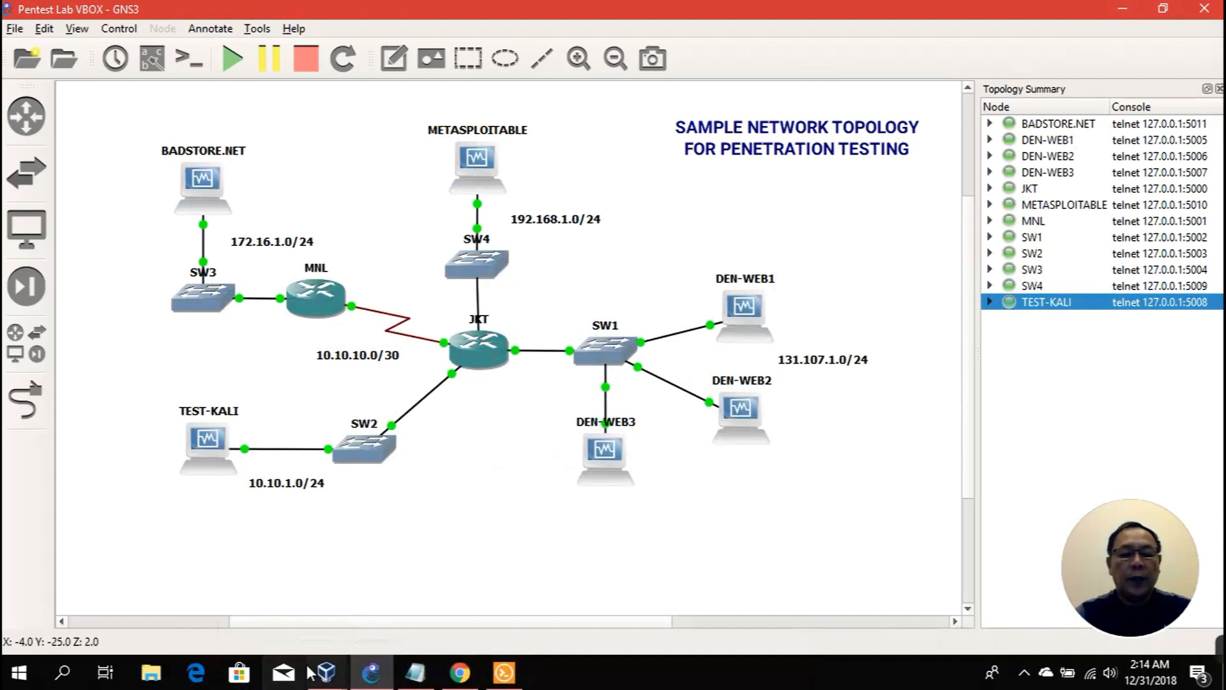
left_click(326, 671)
left_click(265, 618)
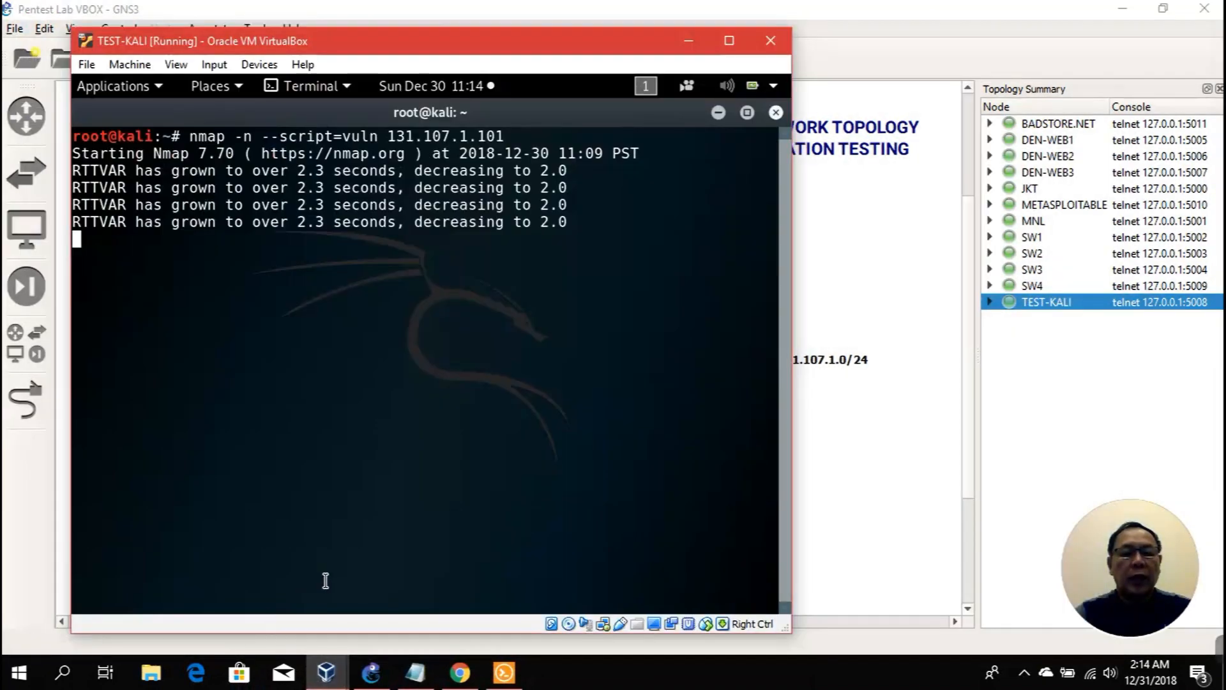
left_click(719, 113)
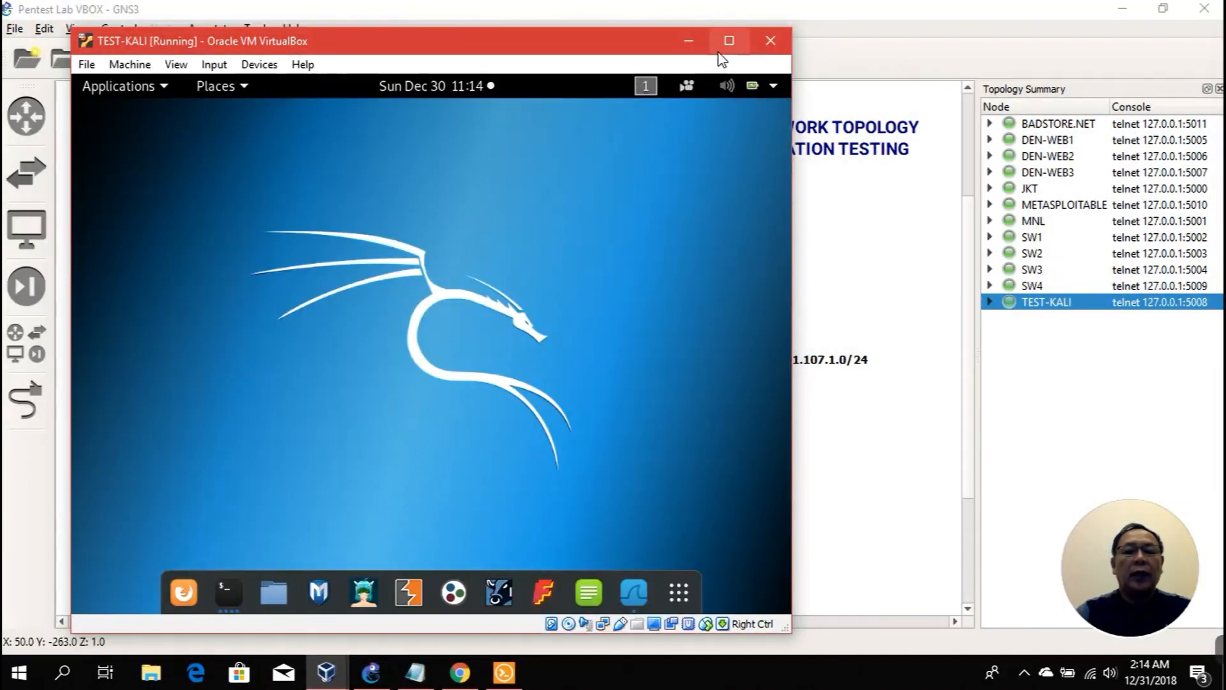
left_click(688, 40)
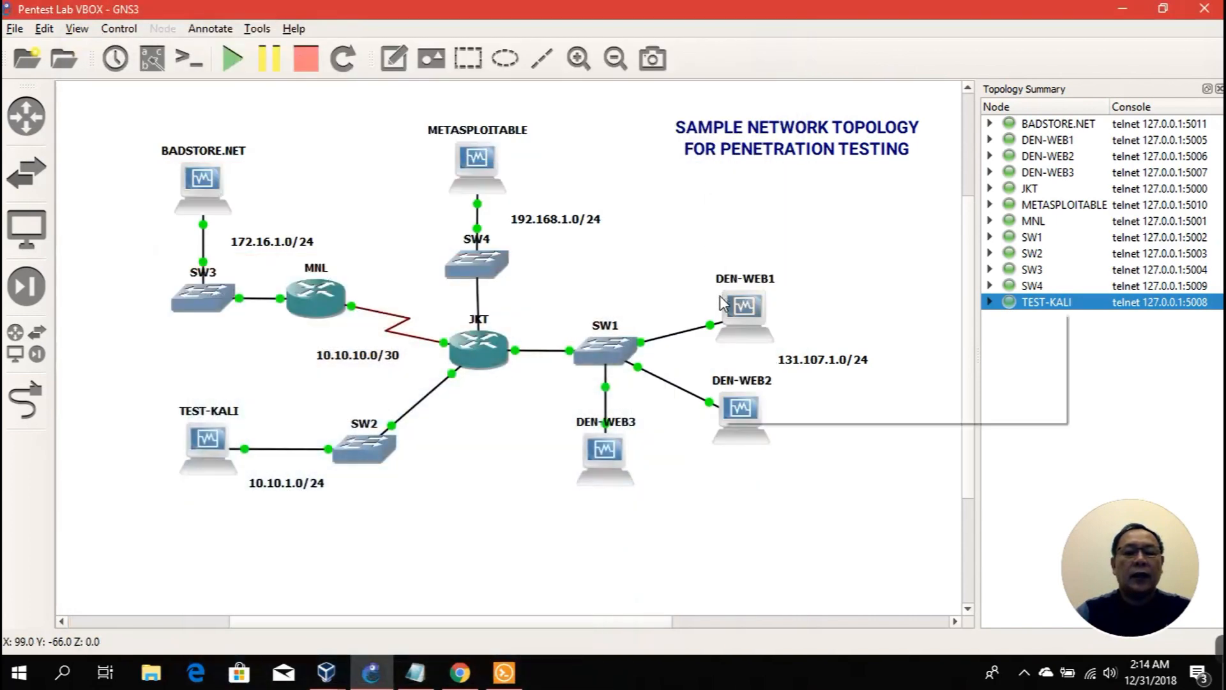
mouse_move(722, 302)
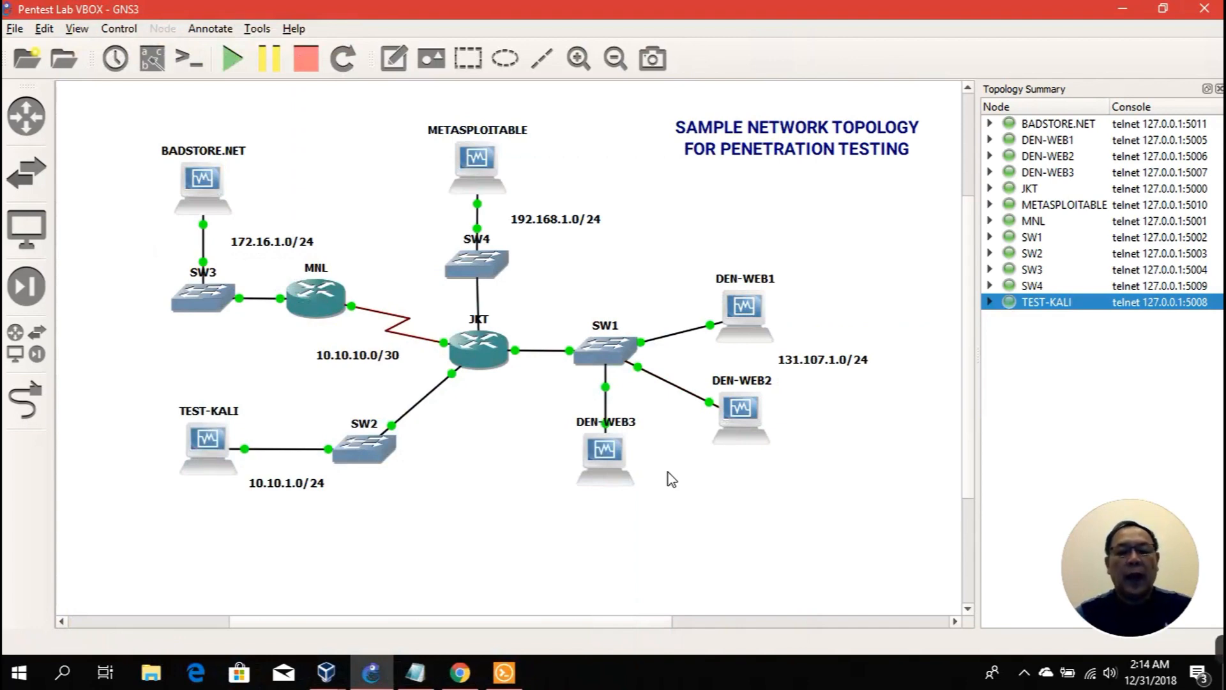
left_click(415, 672)
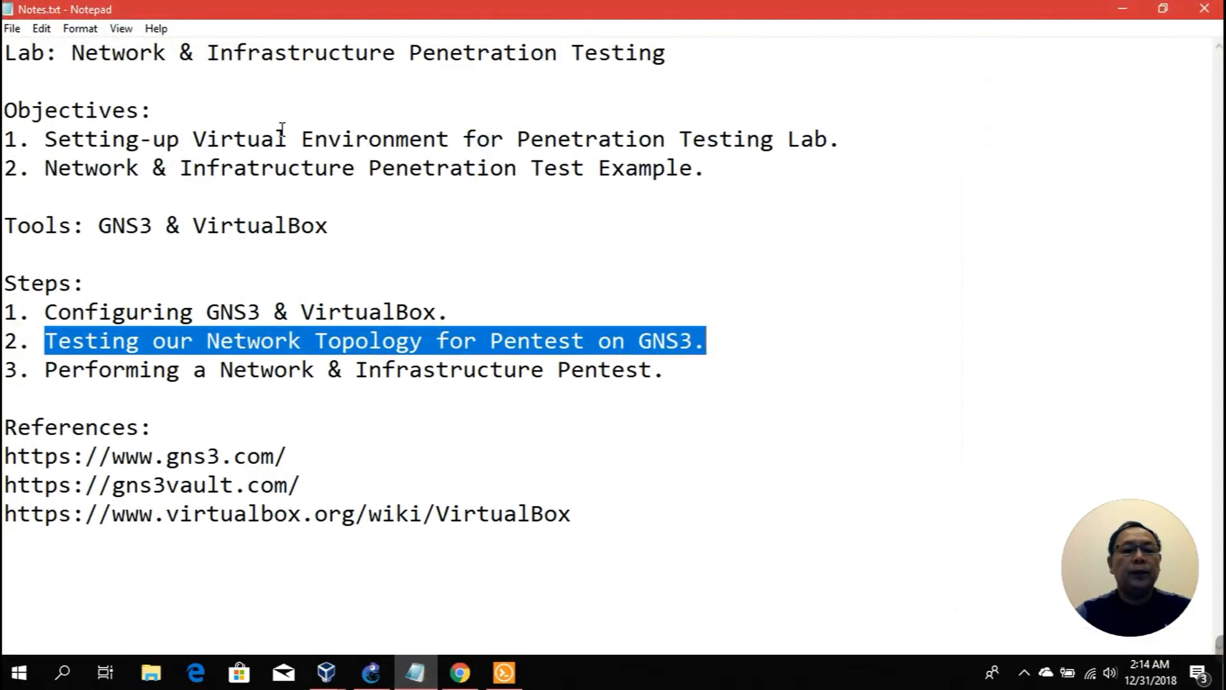
Step: Highlight objectives 1 and 2, then step 3, Performing a Network & Infrastructure Pentest
left_click_drag(44, 138, 837, 146)
left_click_drag(48, 169, 707, 167)
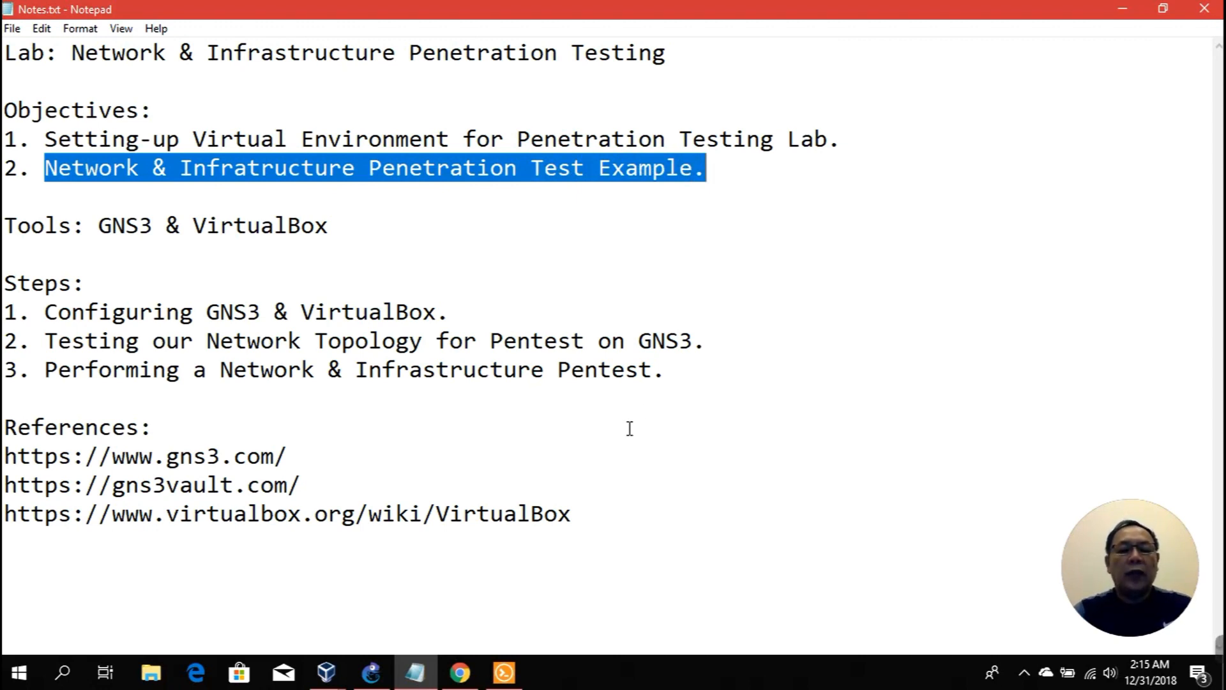
left_click_drag(46, 365, 673, 364)
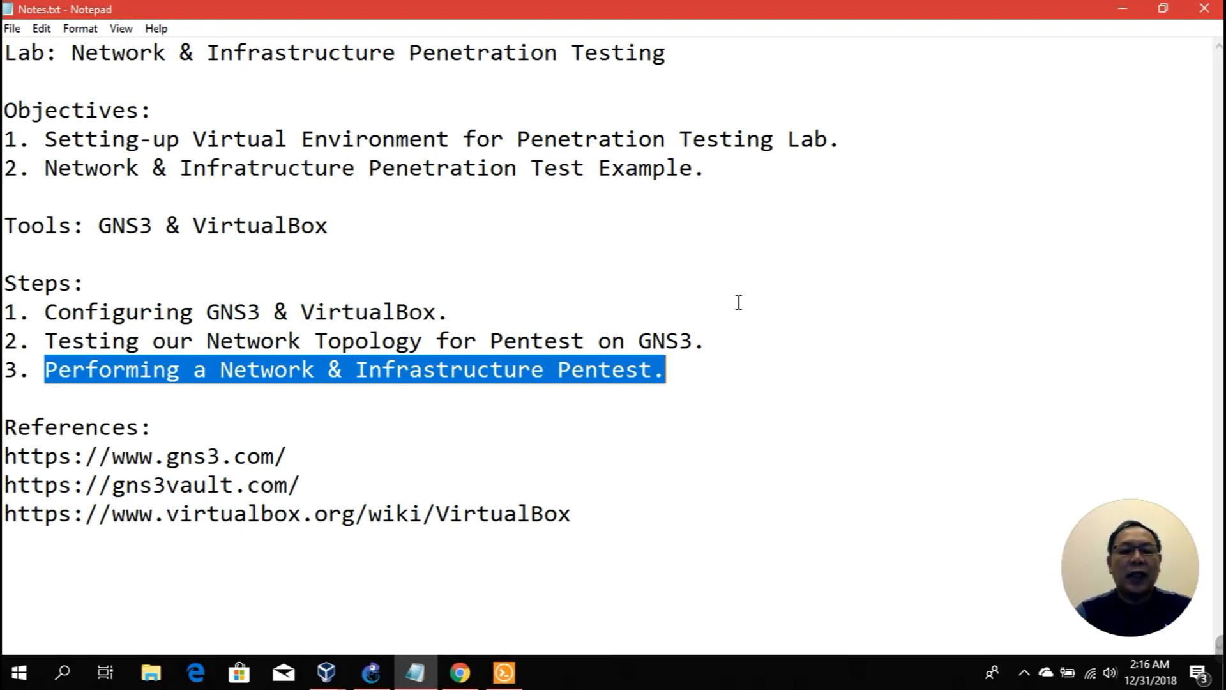
Step: Clear the highlight and minimize Notepad to show the running twelve-node GNS3 topology
left_click(726, 319)
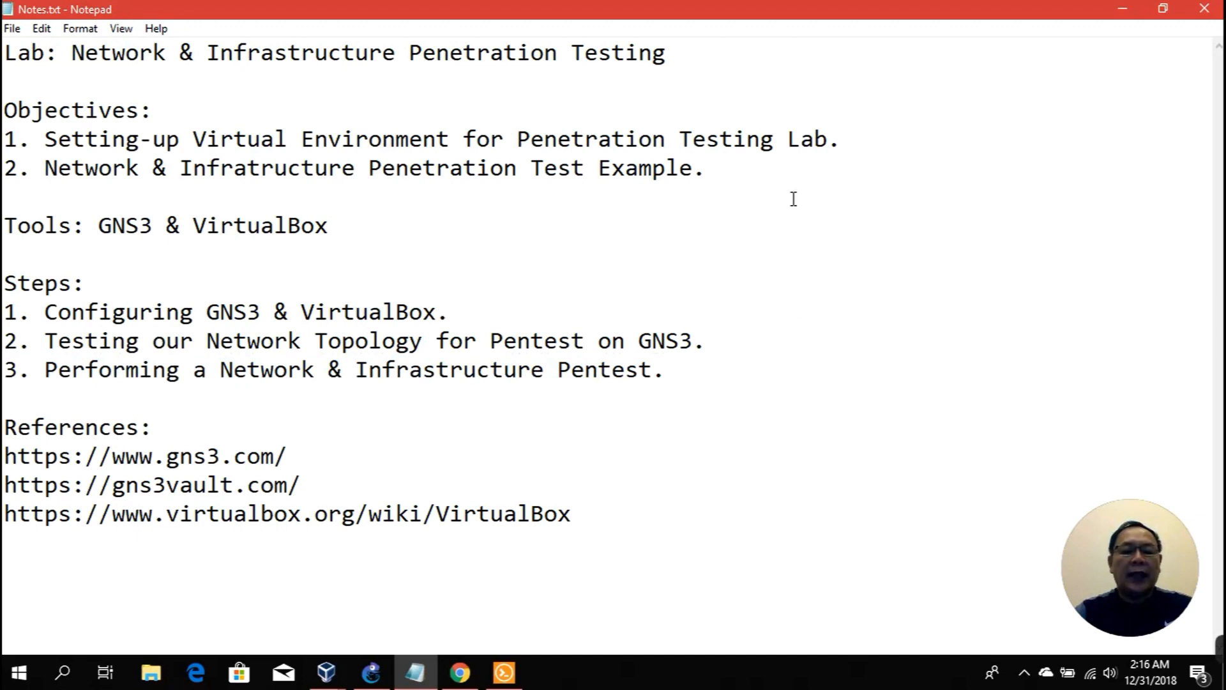
left_click(1121, 9)
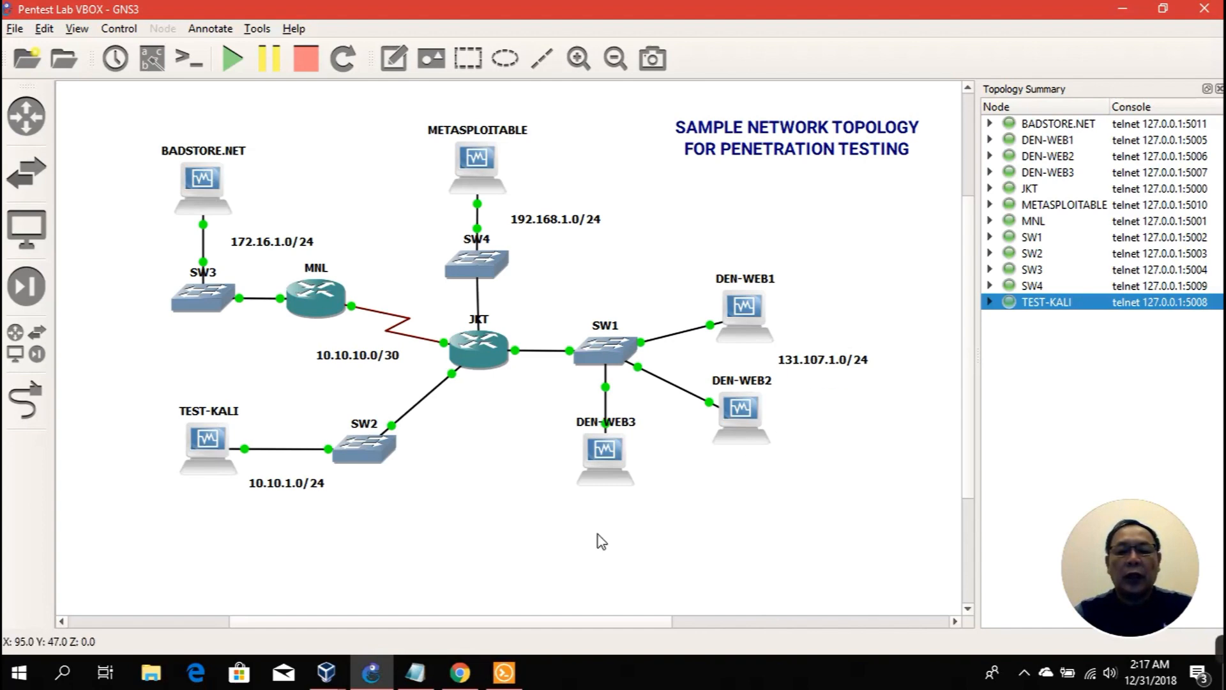
left_click(327, 664)
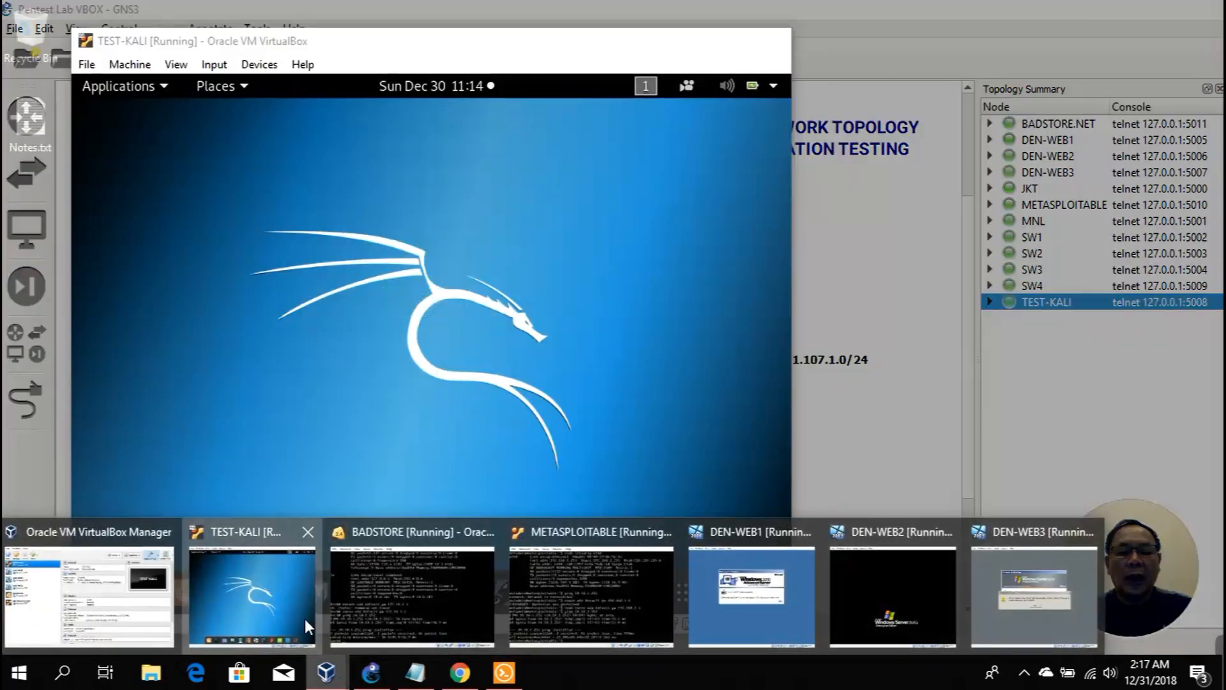
left_click(305, 618)
left_click(232, 597)
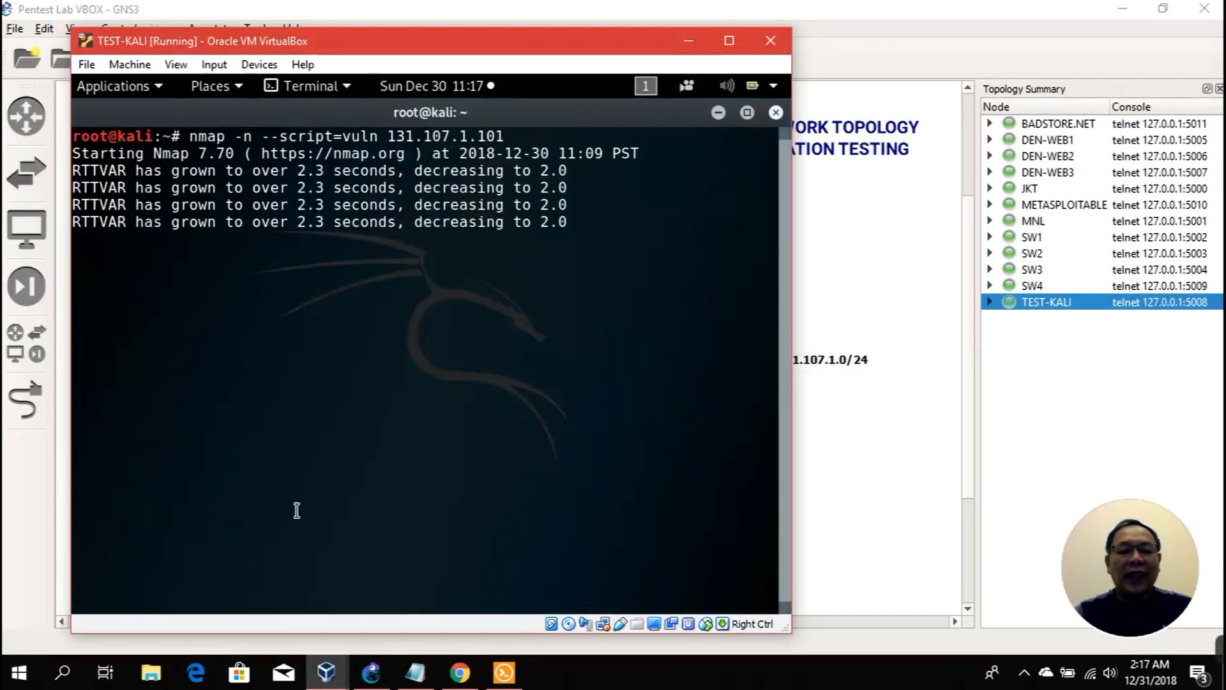
left_click(717, 111)
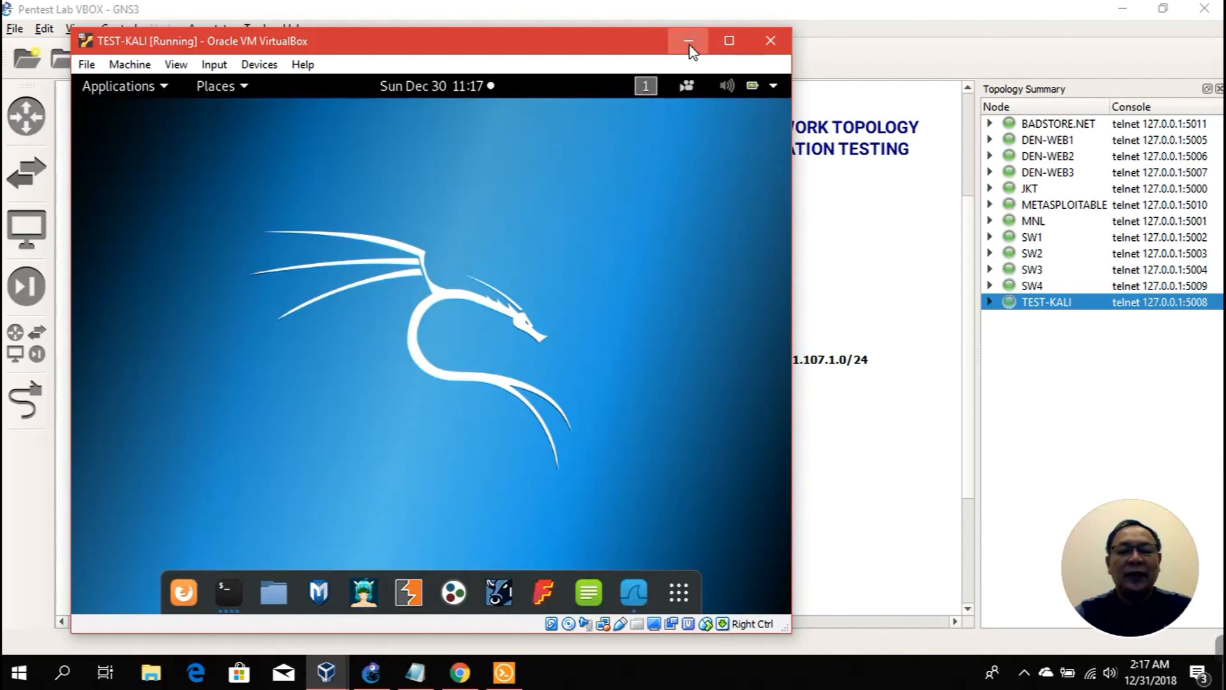
left_click(689, 42)
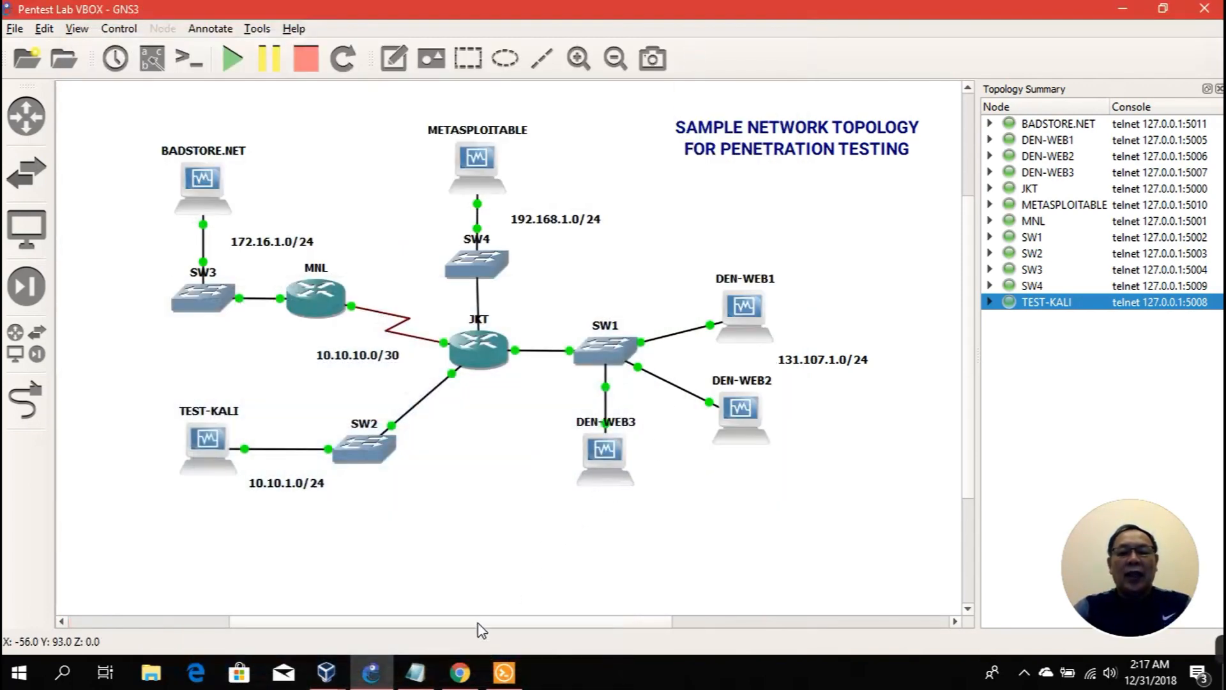
mouse_move(473, 677)
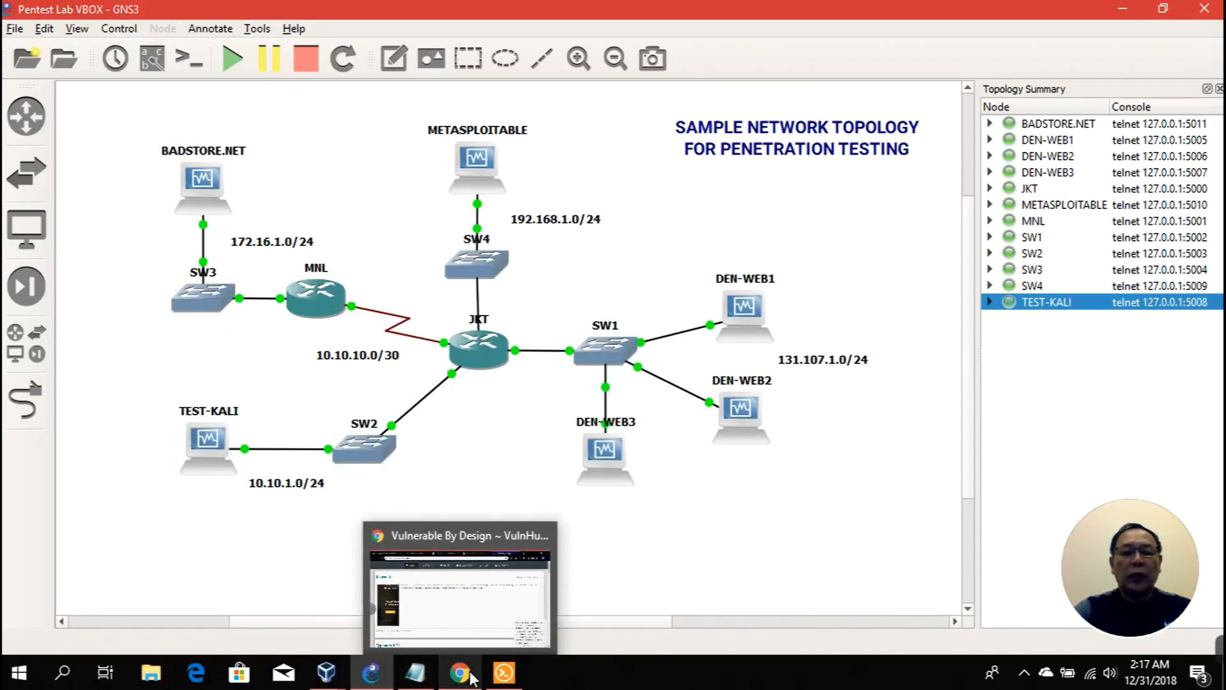
left_click(471, 626)
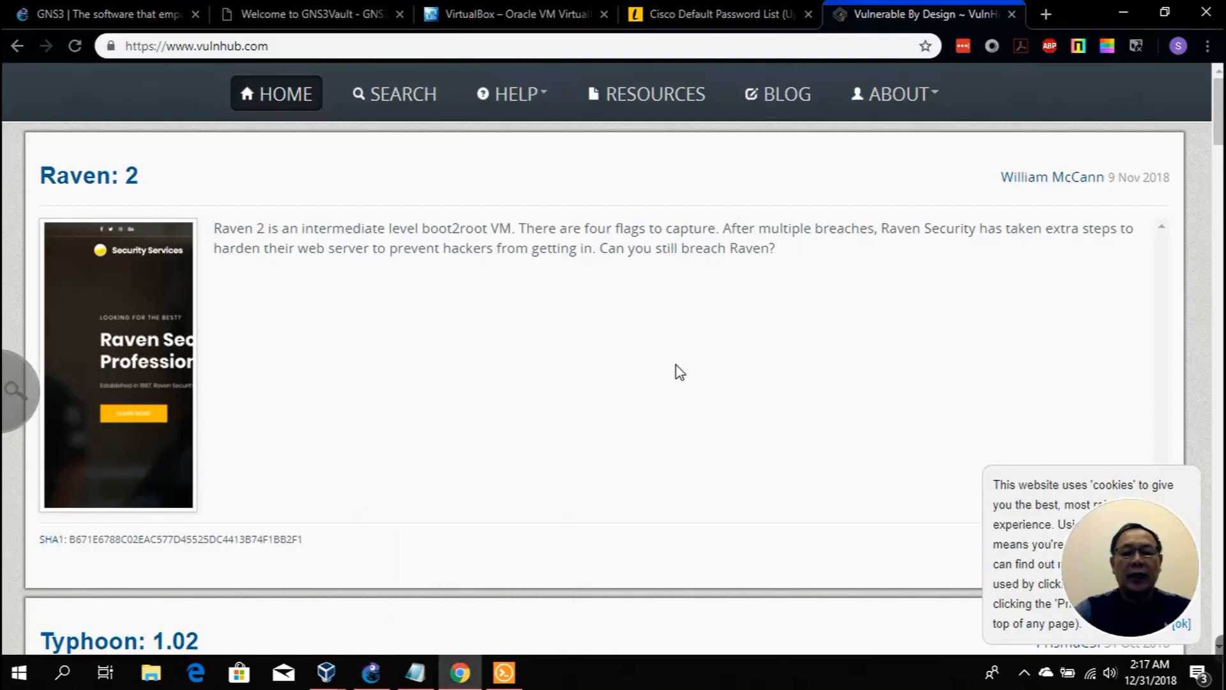
left_click_drag(301, 47, 118, 51)
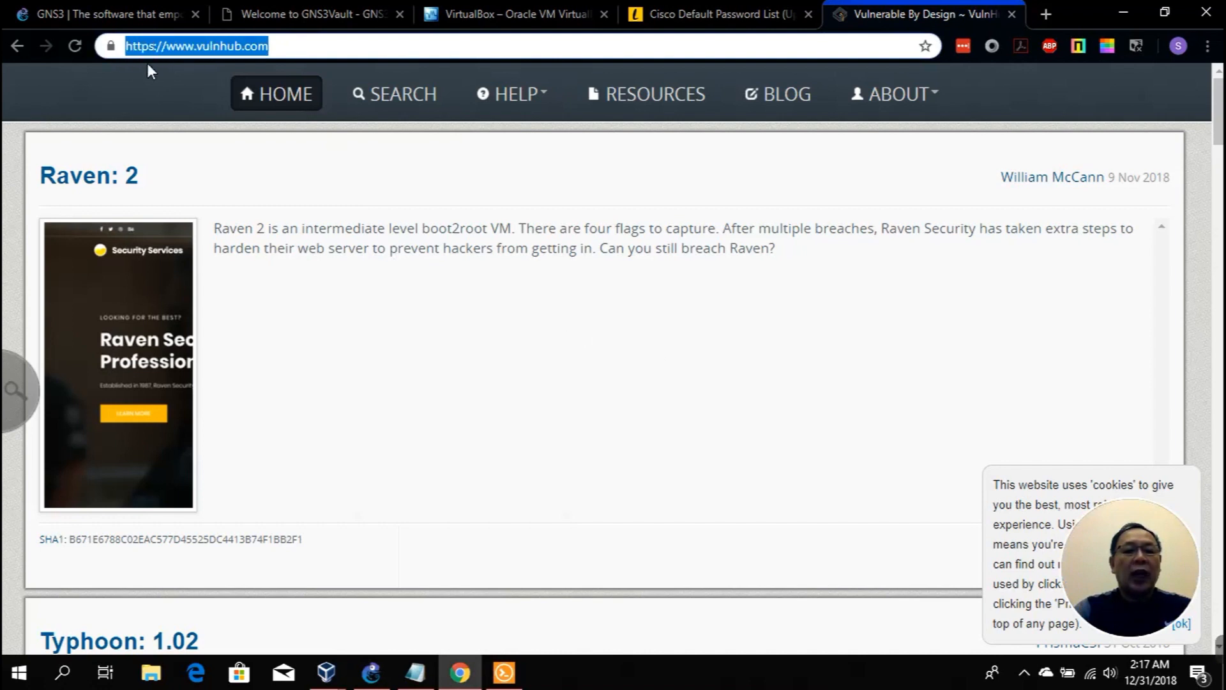
left_click(530, 375)
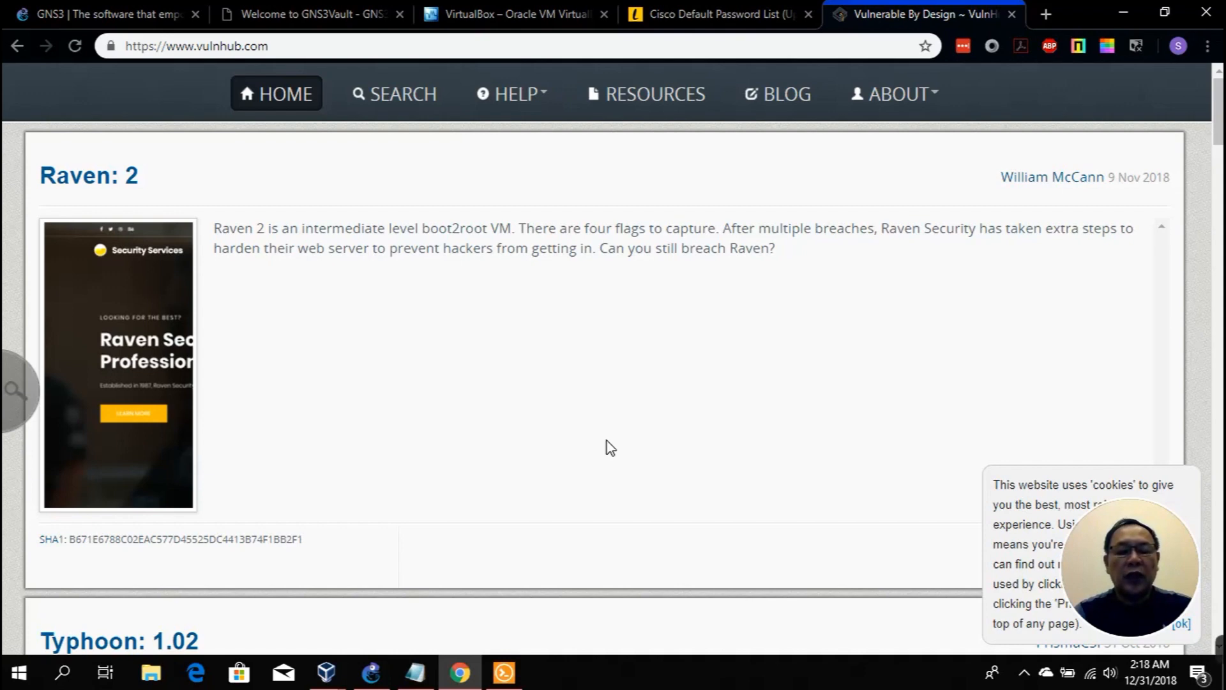
left_click(1121, 11)
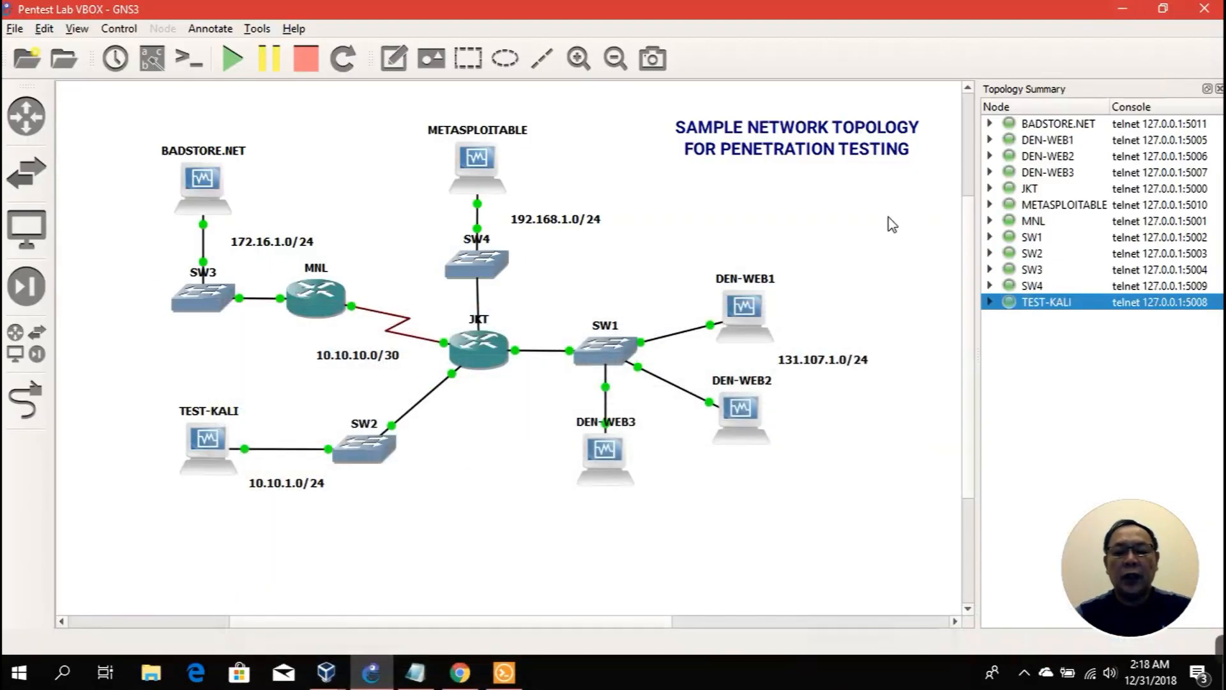